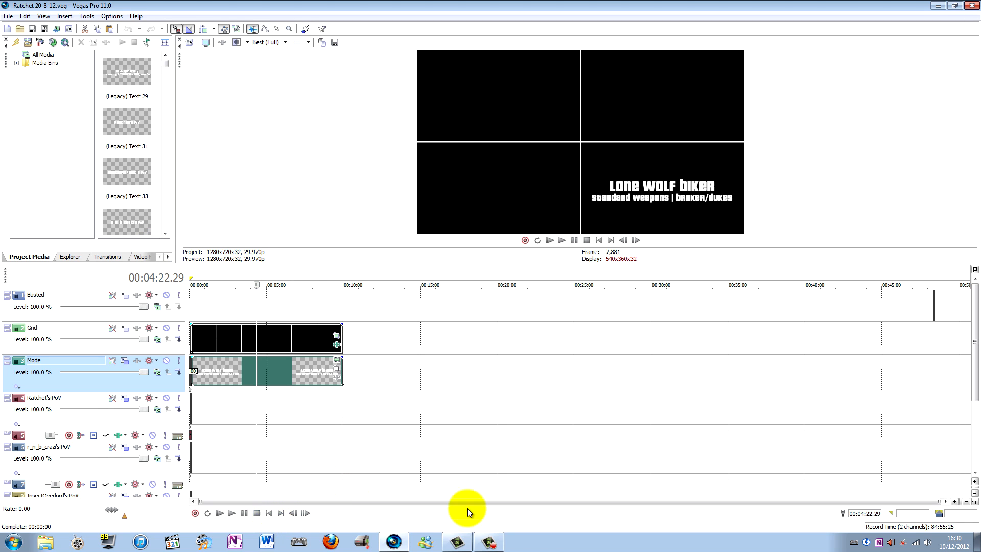
scroll(320, 311, up, 3)
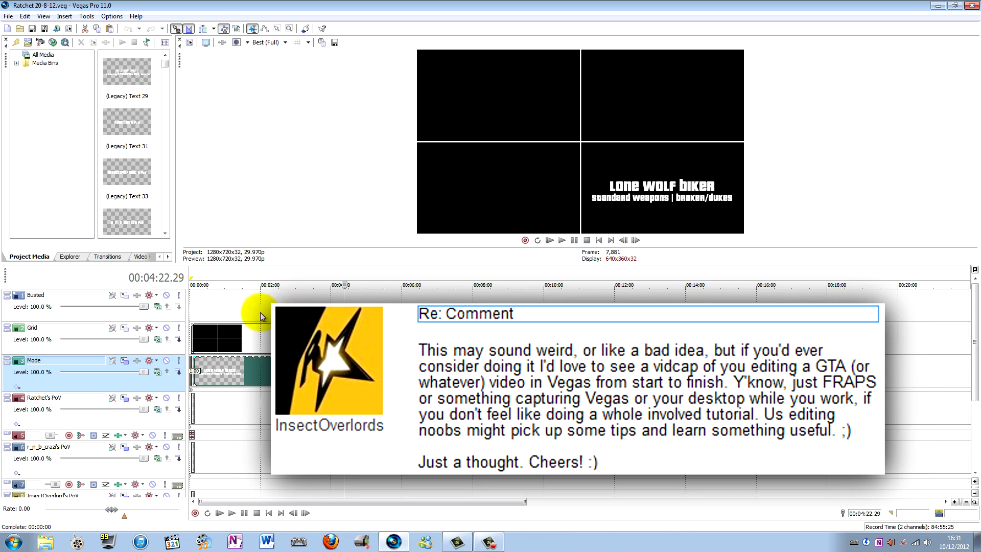
click(8, 16)
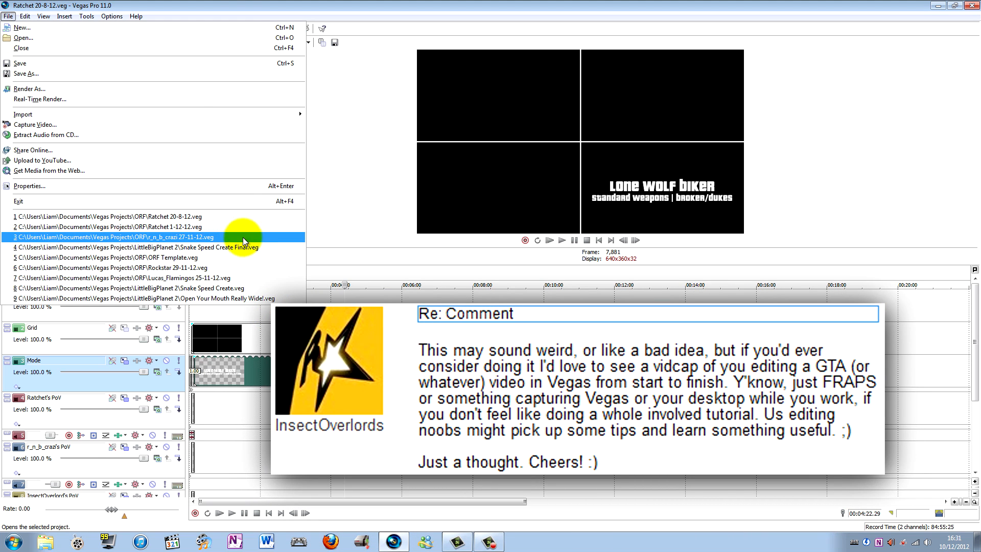
click(383, 7)
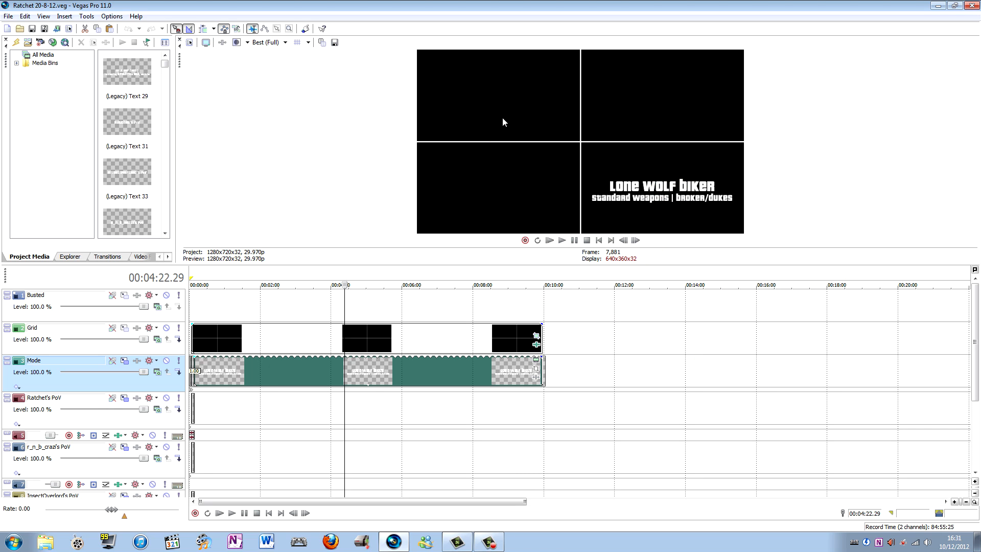
- View the current frame full screen, close that view, and adjust the preview pane's height to a 640x360 display
click(206, 42)
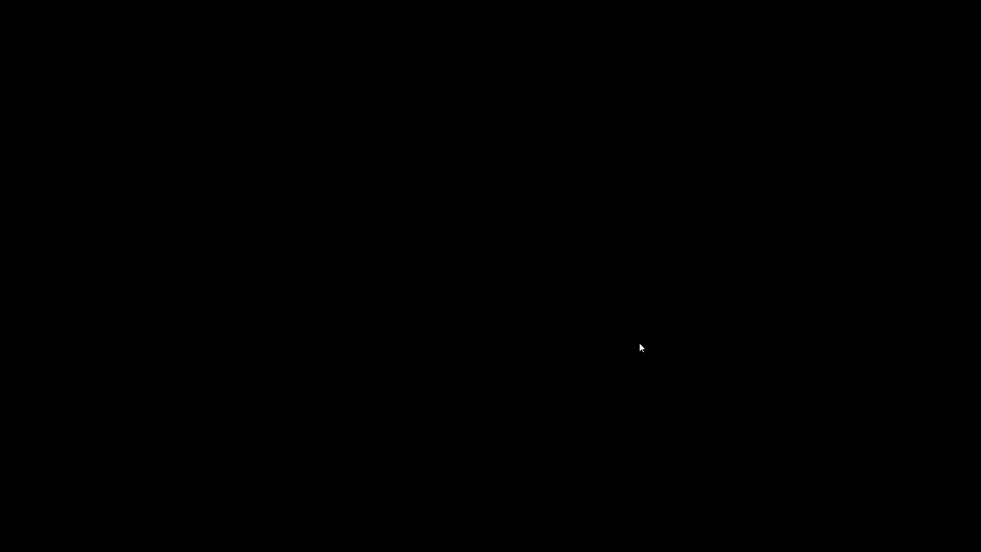
click(552, 330)
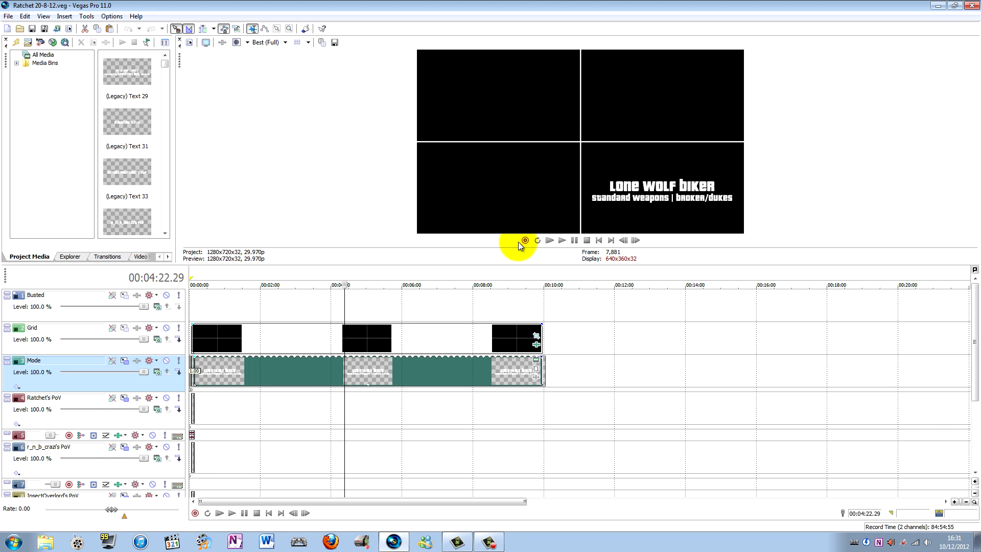
mouse_move(519, 265)
mouse_down()
mouse_move(531, 263)
mouse_move(545, 497)
mouse_move(544, 308)
mouse_move(531, 263)
mouse_up()
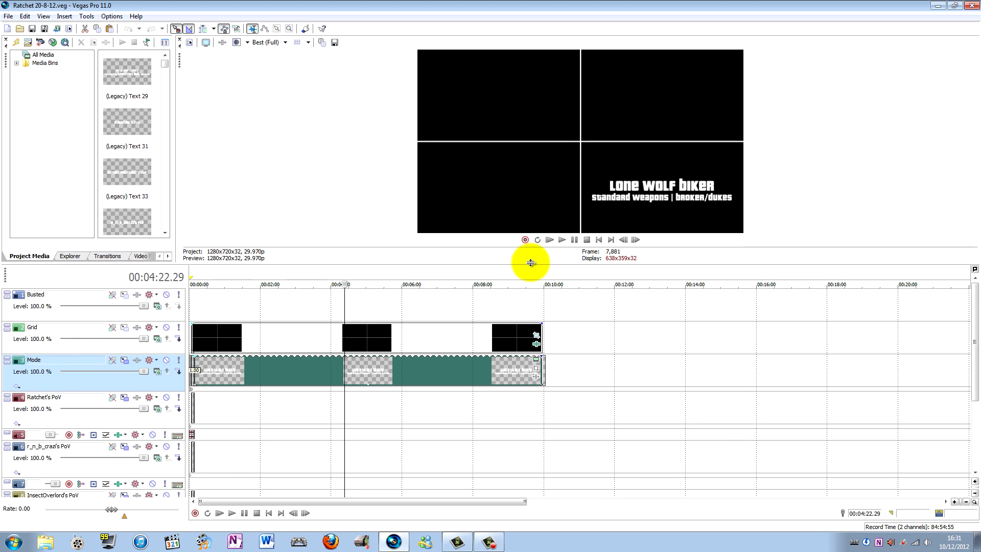
drag(530, 263, 528, 263)
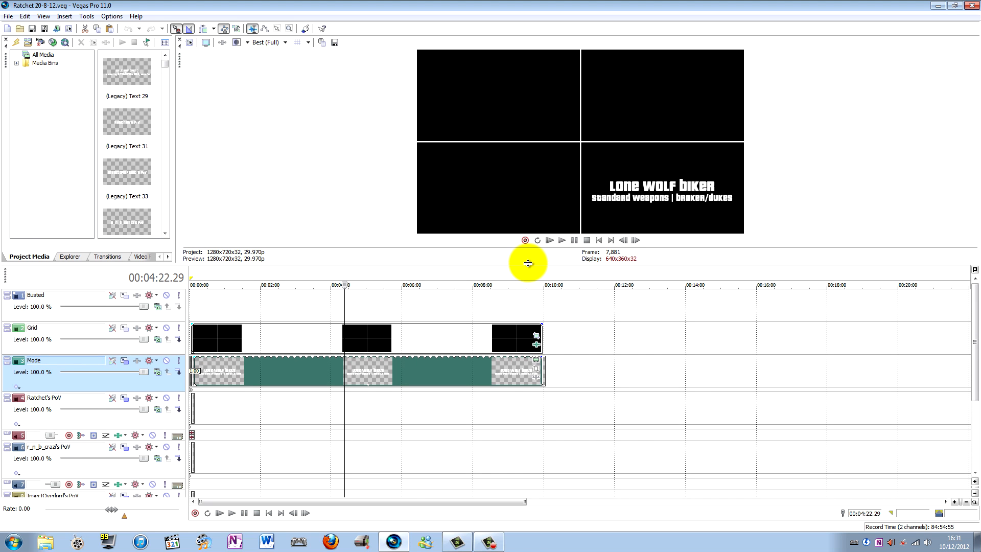
- Examine the opening titles at the start of the timeline, placing the playhead at 00:00:03.18 and at 00:00:01.04
scroll(249, 327, up, 3)
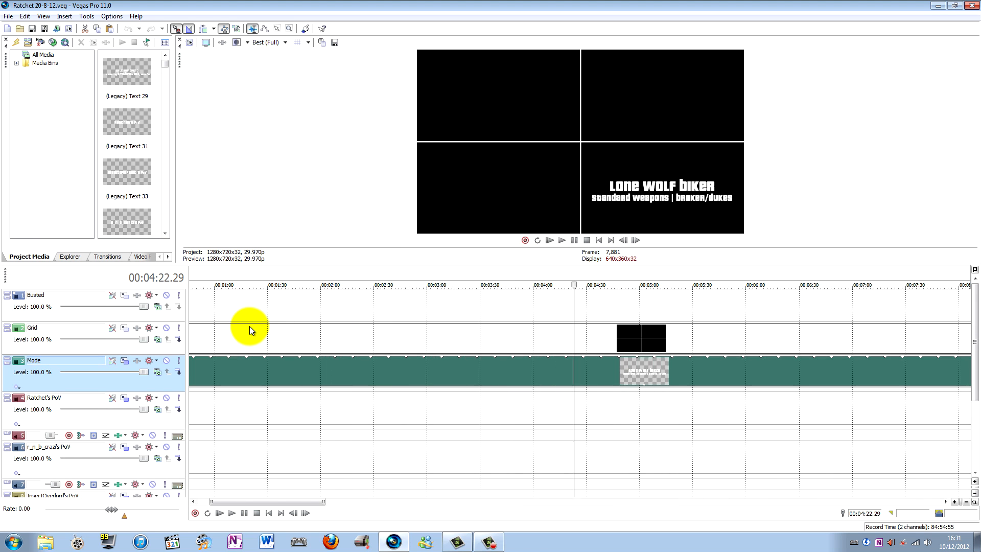
scroll(250, 326, down, 3)
click(192, 279)
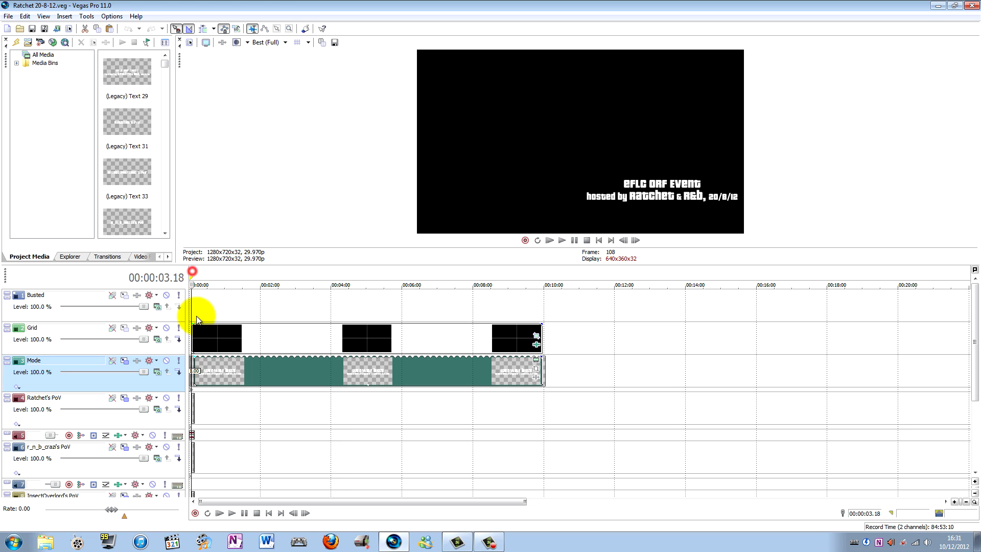
scroll(223, 461, up, 8)
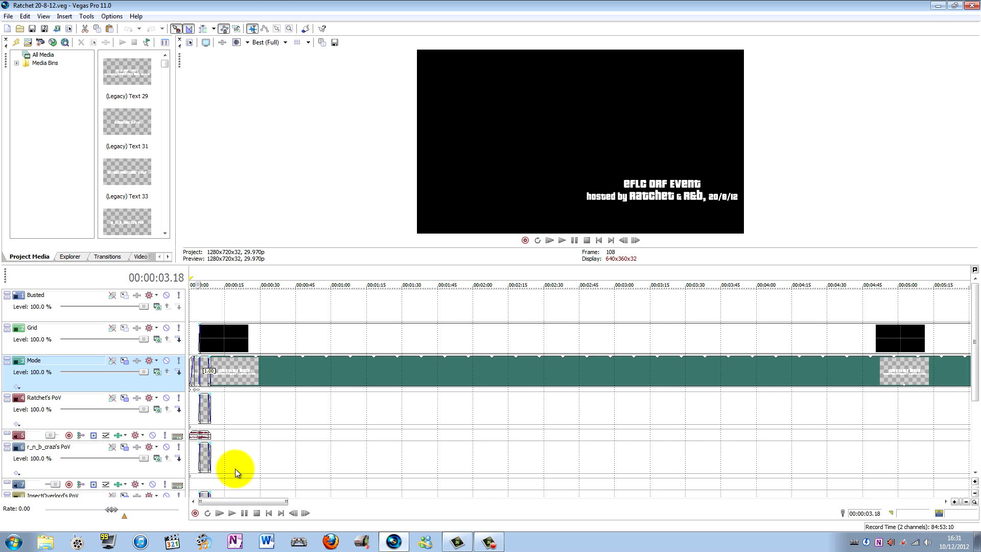
click(200, 277)
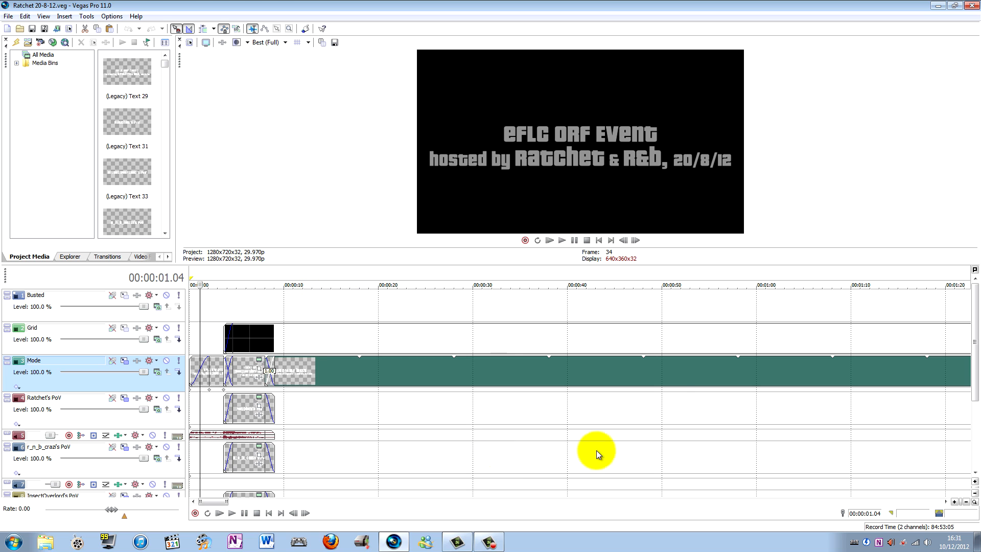
- Look over the project's track layout and the span of the Grid and Mode events
scroll(679, 388, down, 4)
drag(975, 354, 974, 390)
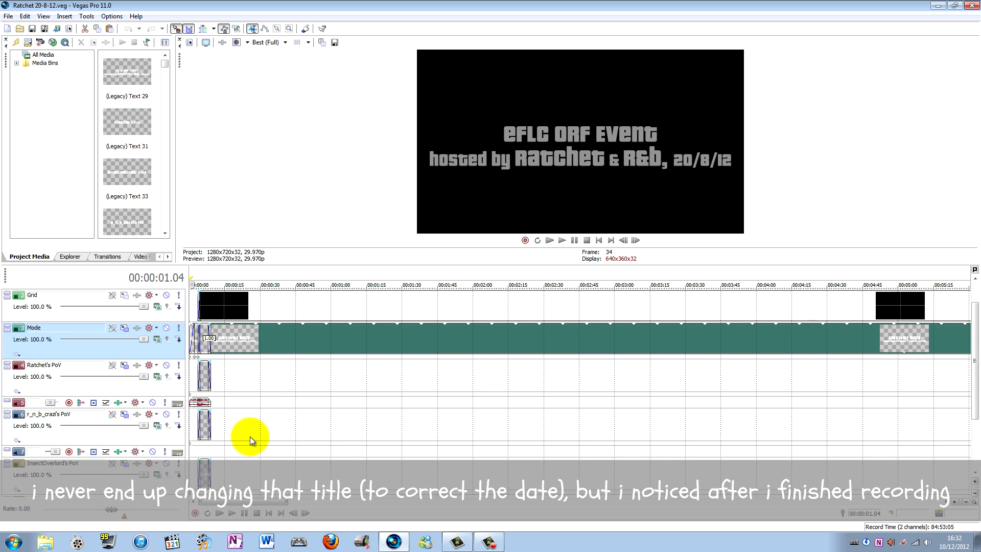
drag(974, 394, 976, 367)
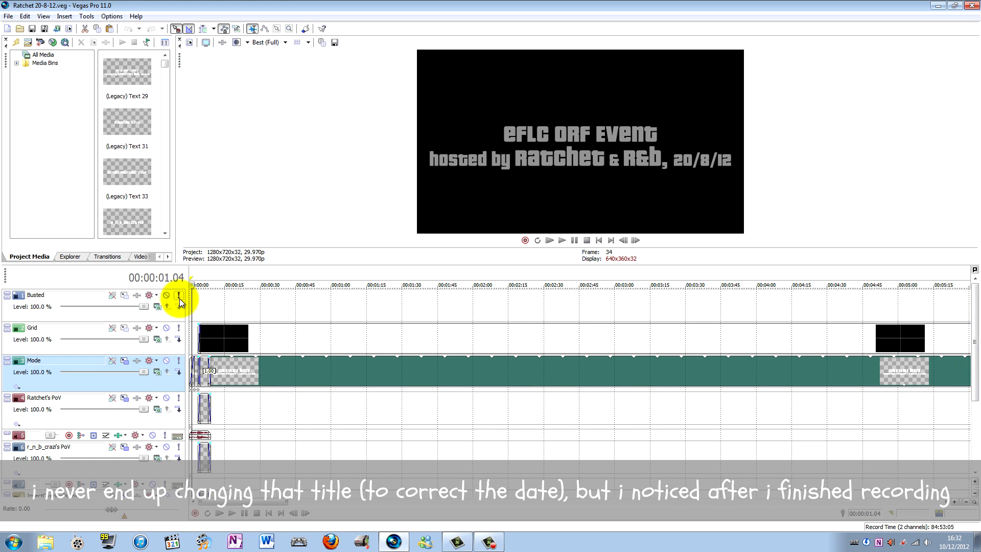
scroll(358, 306, down, 5)
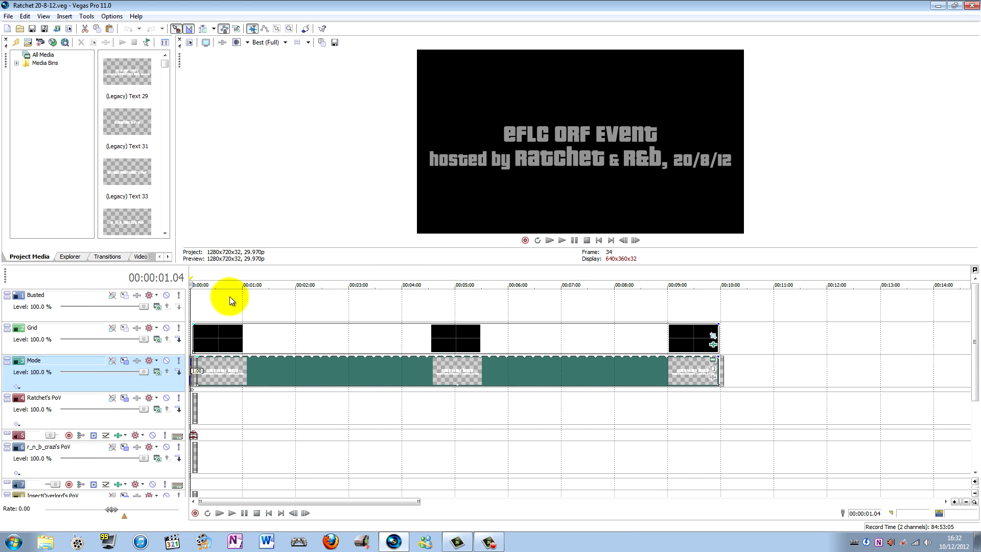
scroll(228, 296, up, 5)
scroll(242, 329, up, 3)
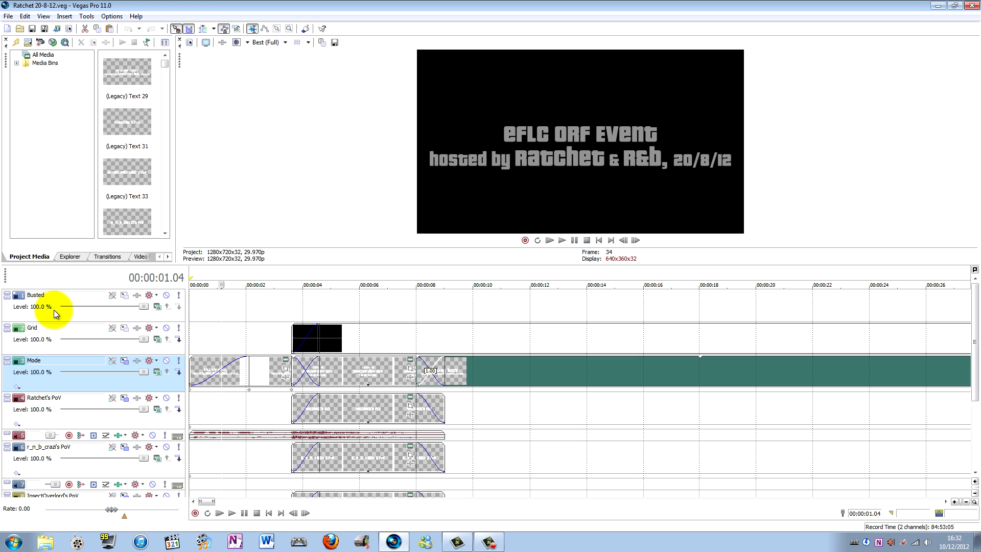
- Select the Busted track and inspect its stamp event near 48:21, with the playhead at 00:48:23.18
click(71, 314)
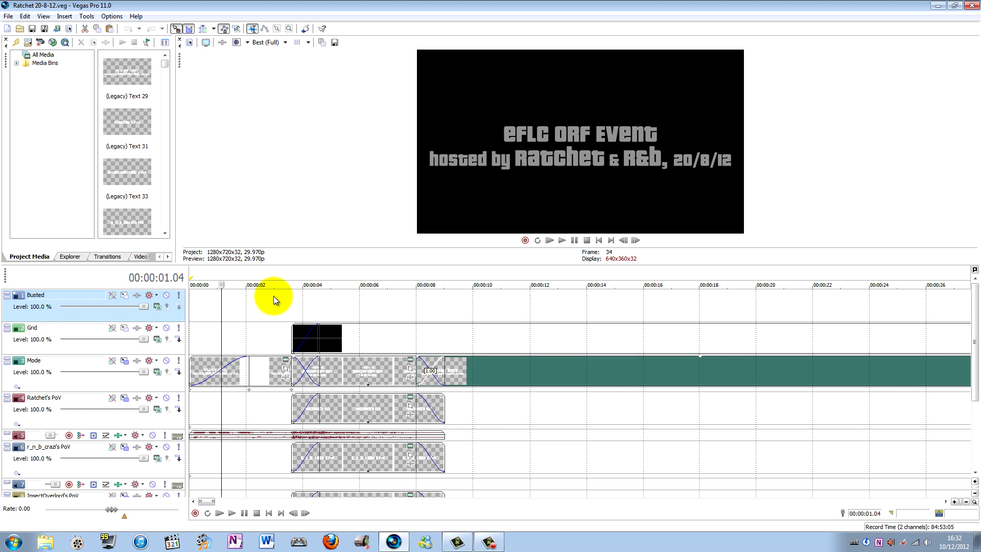
scroll(491, 299, down, 3)
scroll(857, 317, down, 6)
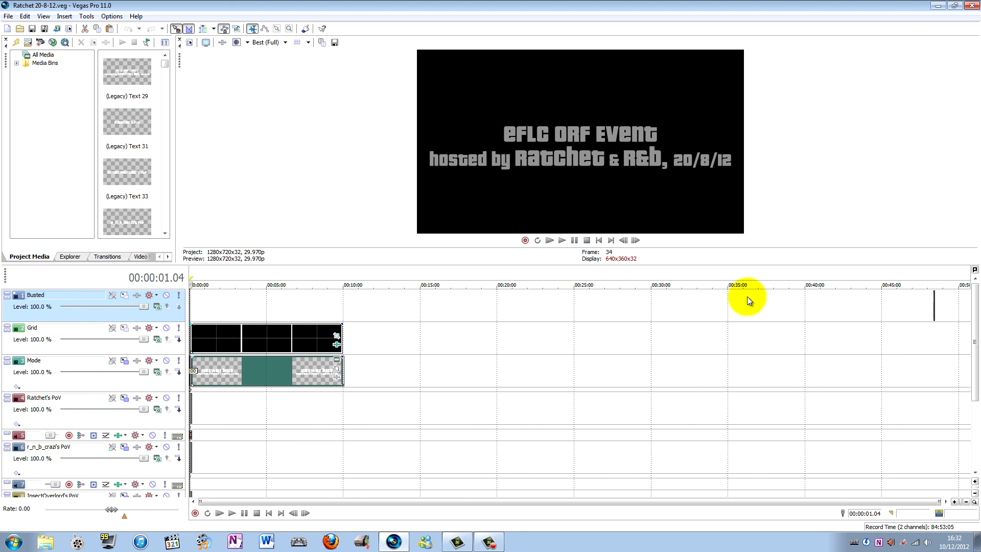
click(934, 281)
scroll(911, 286, up, 6)
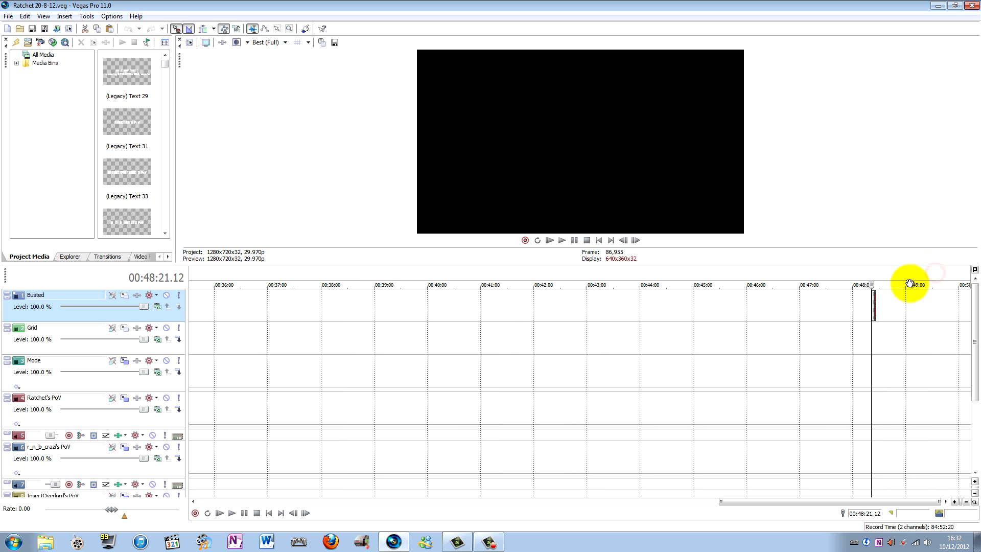
scroll(592, 311, up, 2)
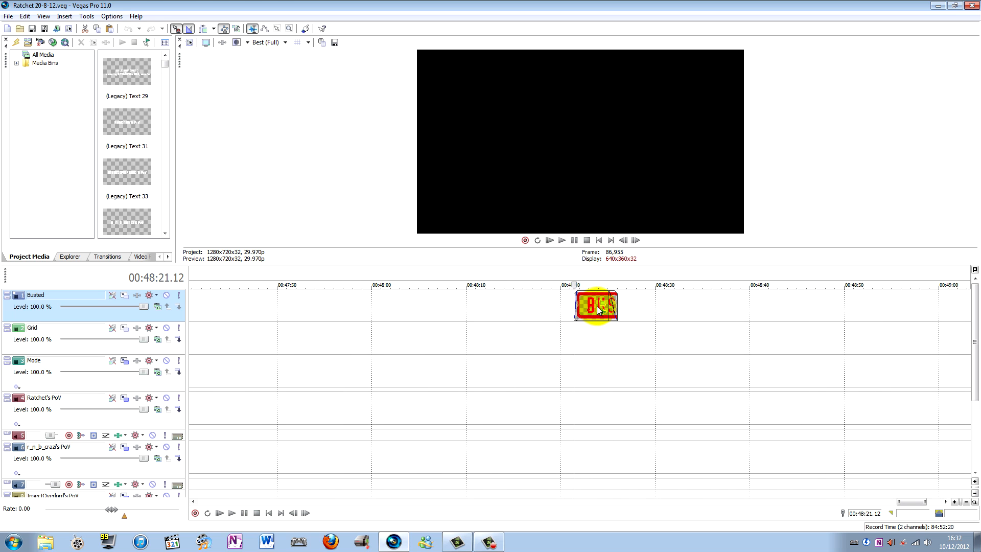
click(596, 308)
scroll(593, 309, down, 8)
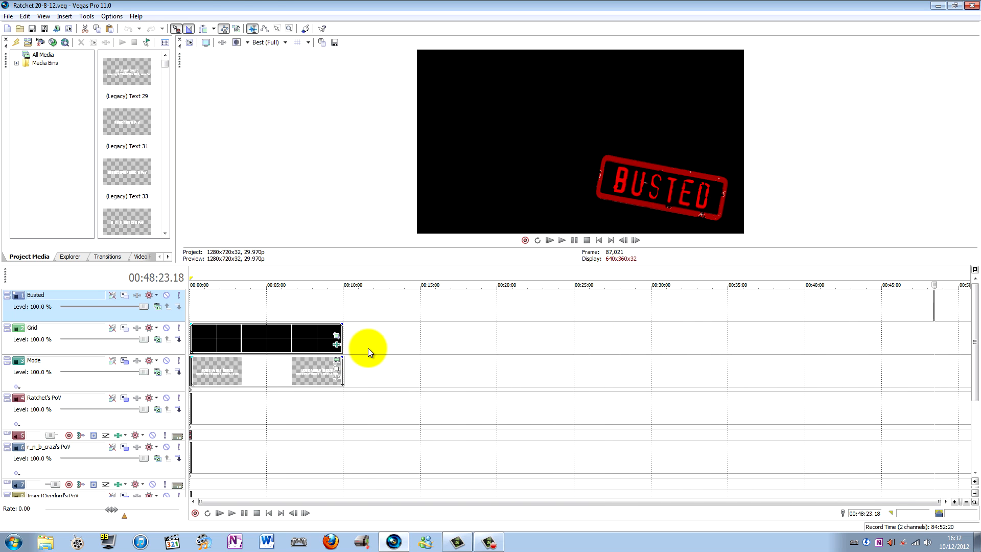
- Try extending the Grid event past the Busted stamp, play the overlap, and trim it back to just past the Mode event's end
drag(340, 342, 951, 341)
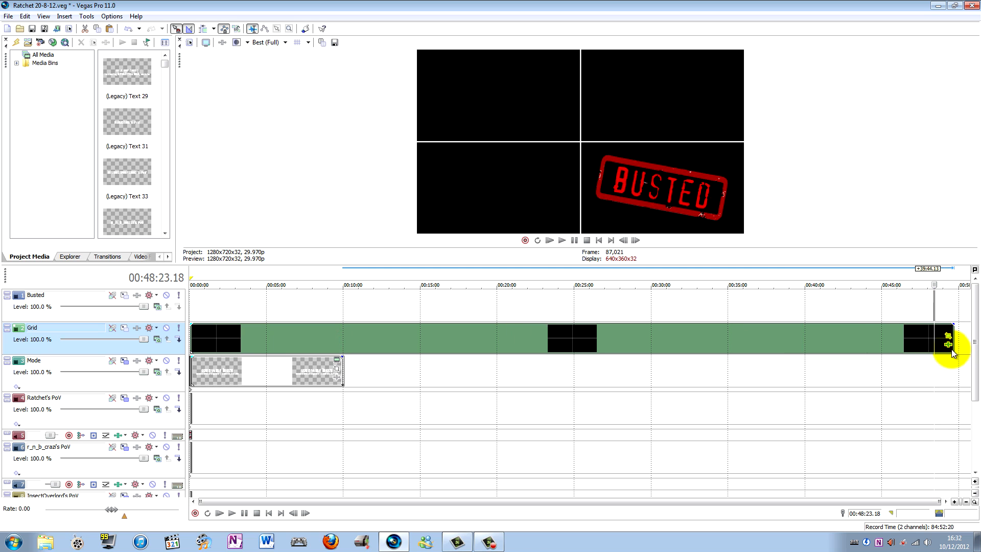
scroll(957, 306, up, 8)
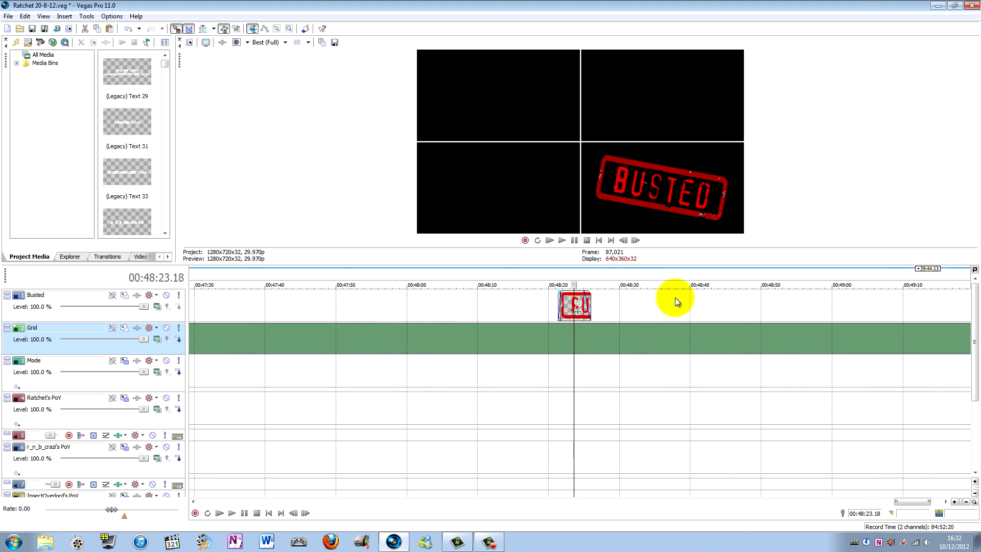
click(541, 275)
key(space)
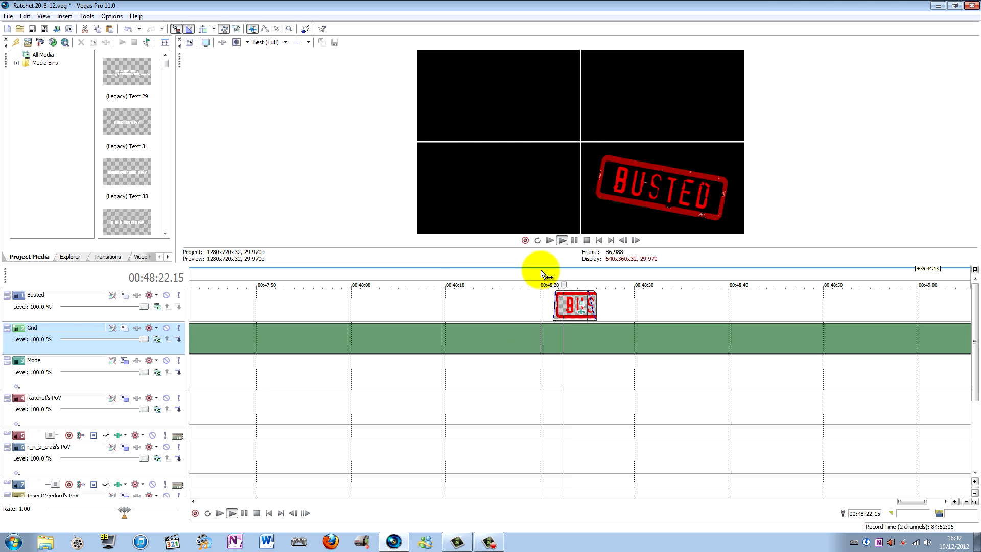
click(245, 513)
scroll(663, 378, down, 8)
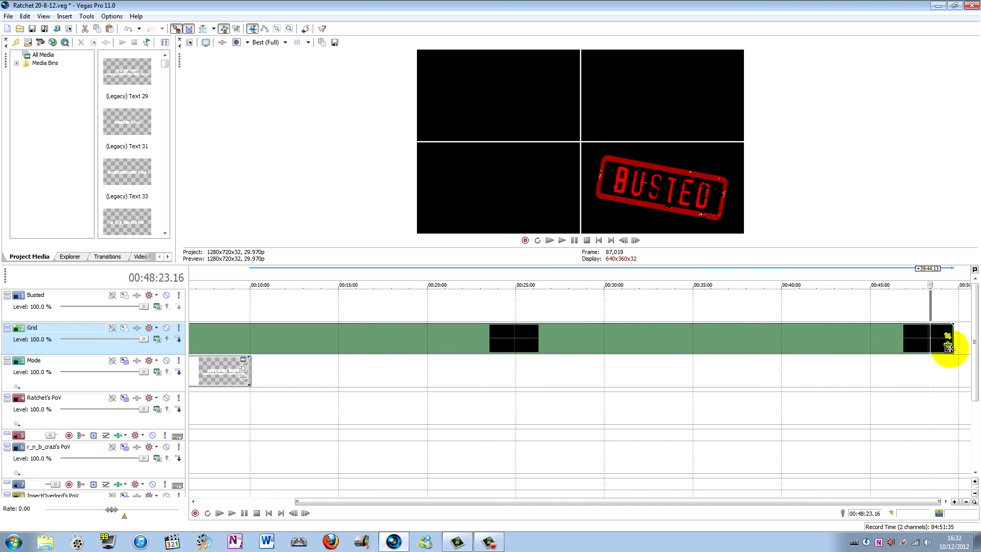
drag(951, 337, 254, 338)
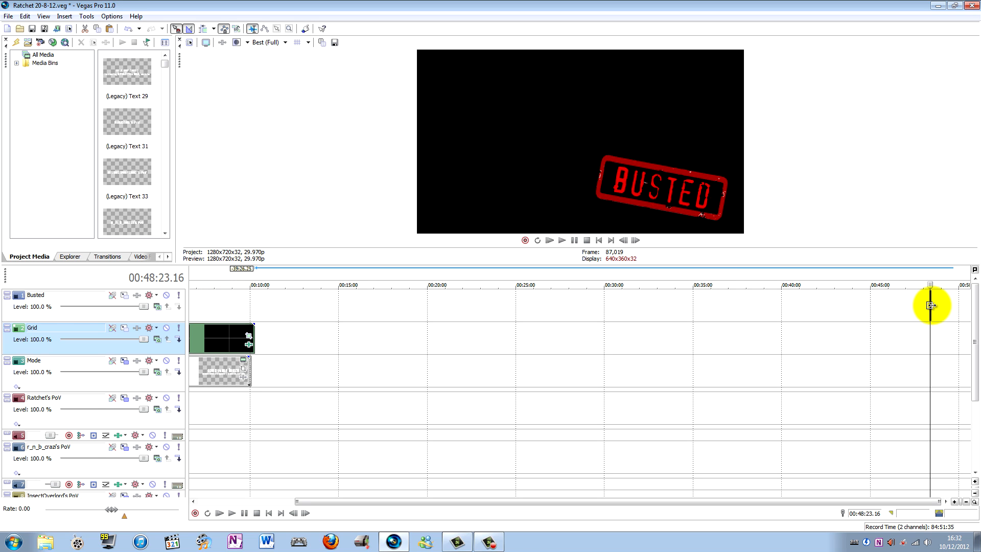
- Move the Busted stamp event from the 48-minute mark to about 8:06 on its track, over the Grid event
key(Delete)
key(ctrl+z)
click(930, 300)
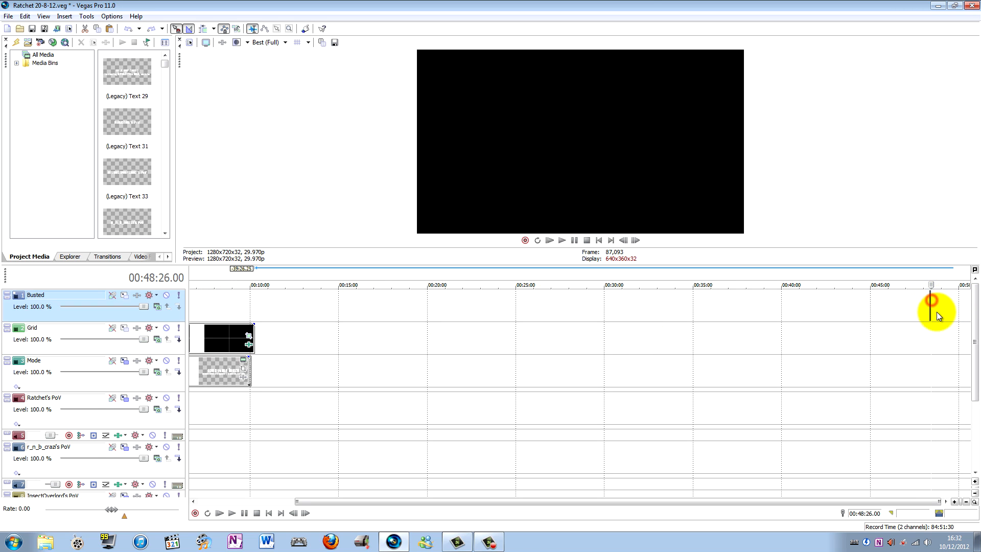
click(219, 273)
scroll(252, 307, up, 3)
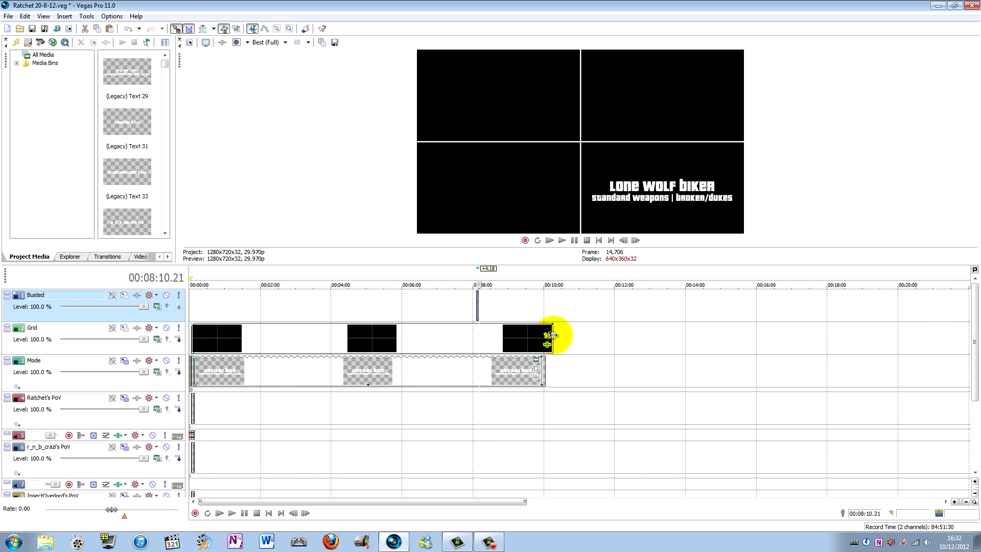
- Inspect the Grid event's Sony Chroma Keyer settings, switch the effect off and back on, and close the effects window
click(78, 344)
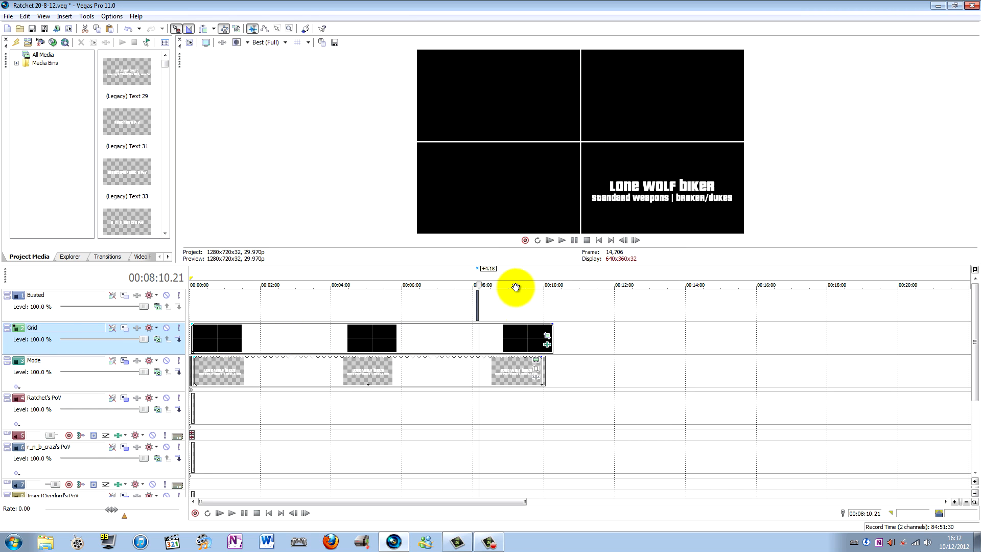
click(549, 347)
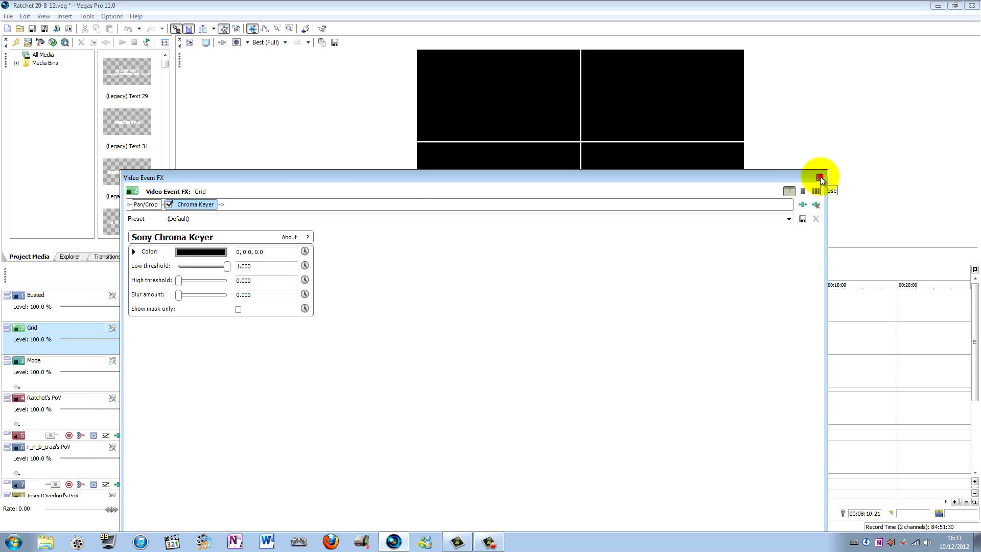
click(820, 176)
click(547, 345)
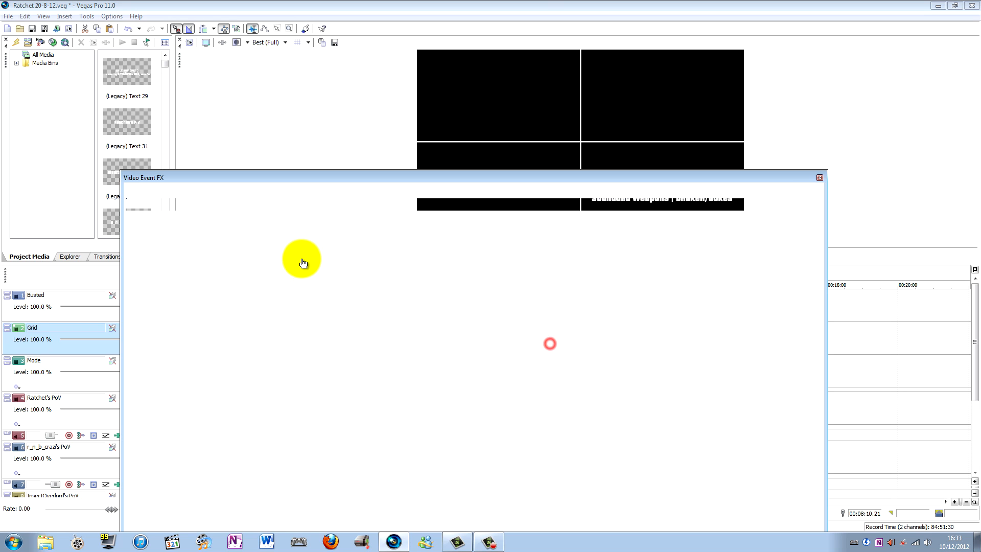
drag(248, 178, 316, 255)
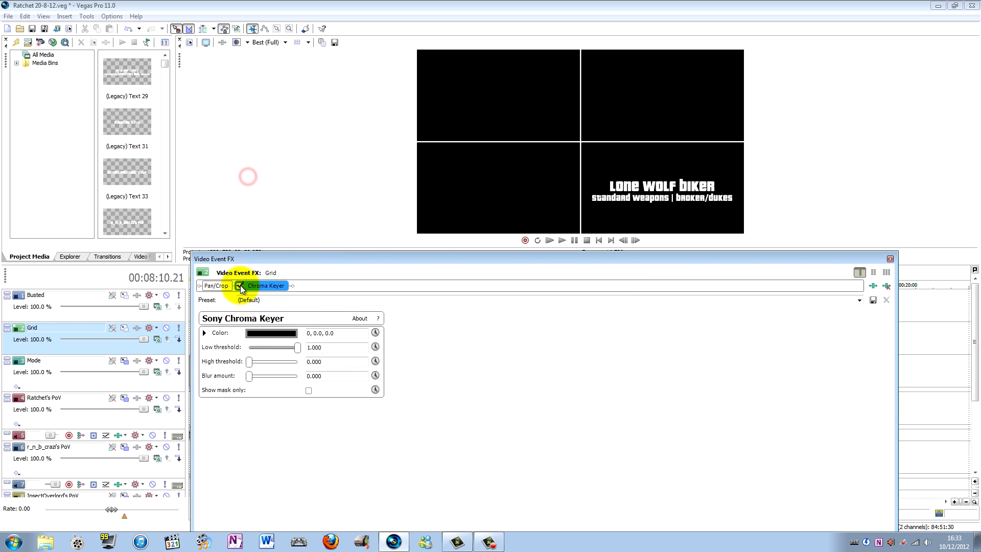
click(239, 285)
click(240, 285)
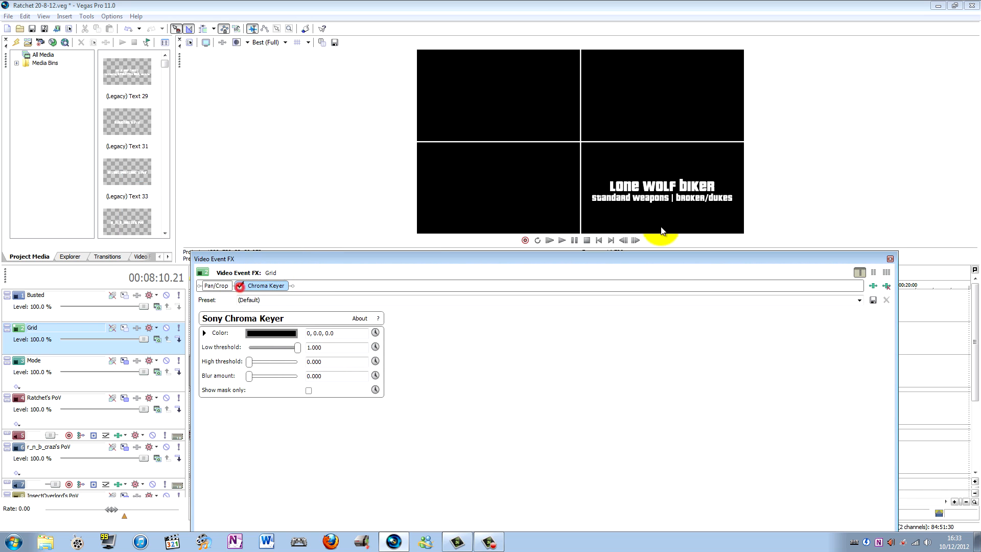
click(889, 259)
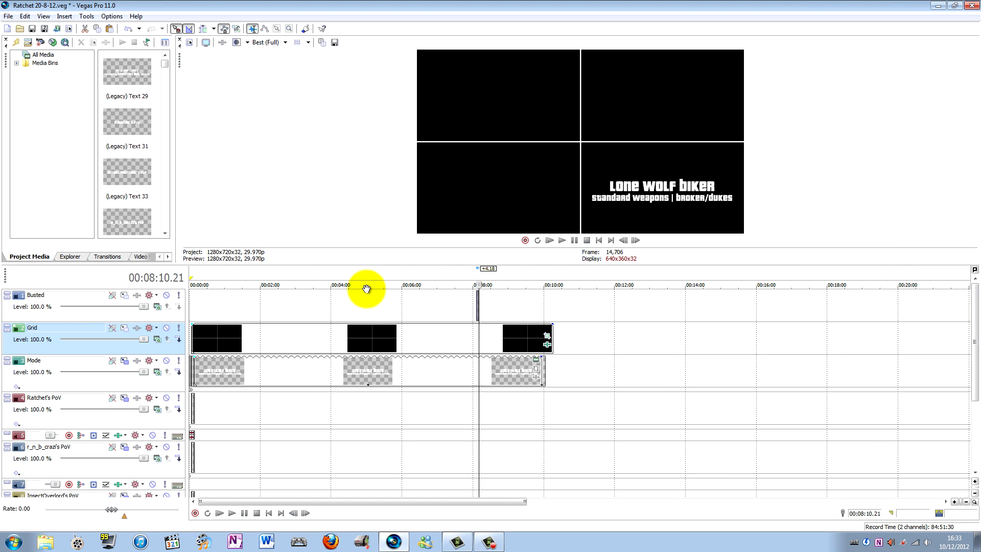
- Check the preview at 00:01:44.20 and at the start of the Busted event at 00:08:06.03
click(251, 271)
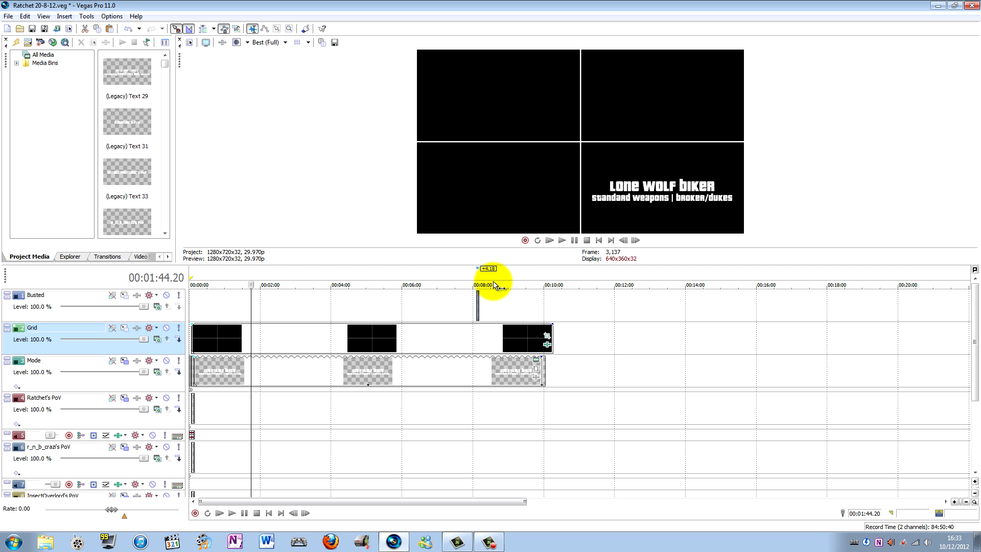
click(474, 272)
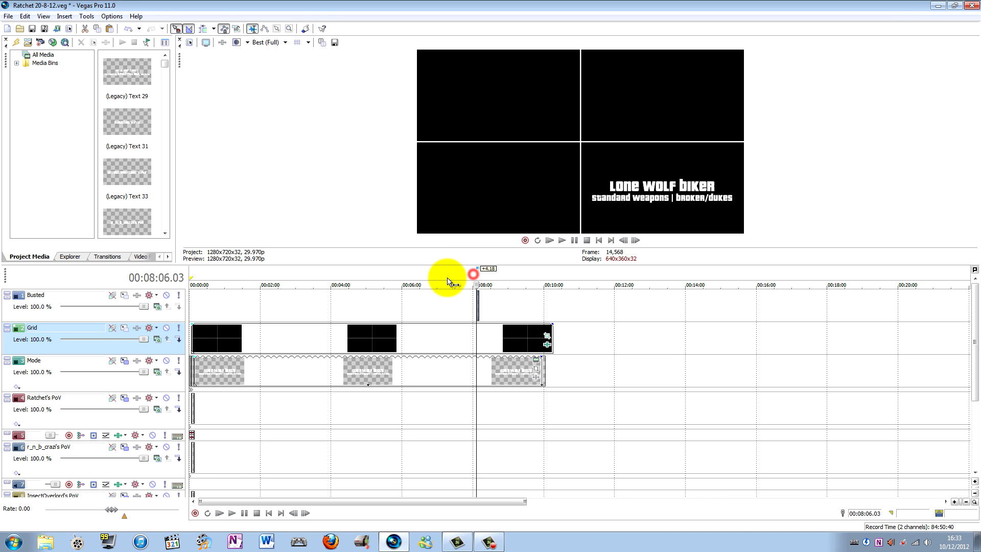
- Check the preview at 00:05:07.03 and view the Mode track's Track Motion settings, leaving them as they are
click(371, 277)
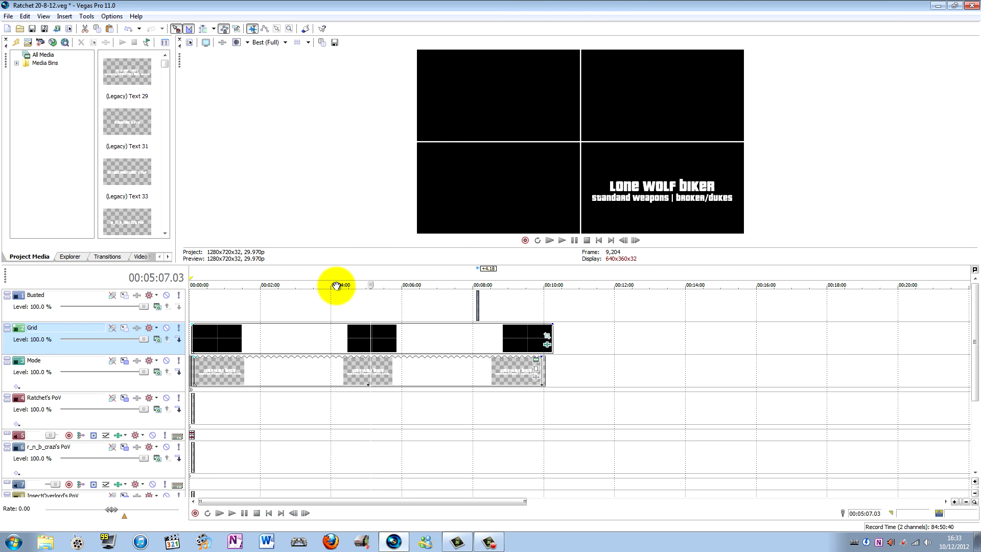
click(149, 383)
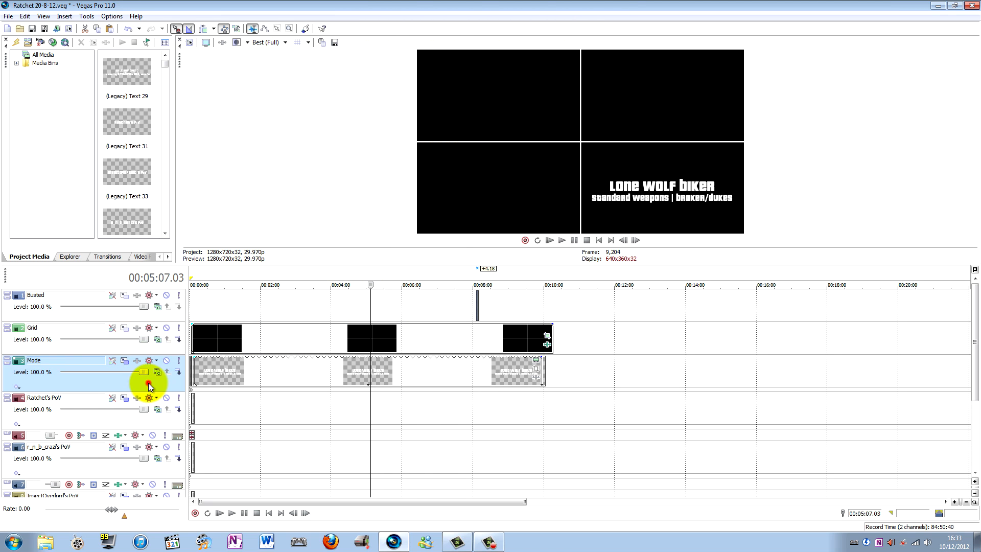
scroll(231, 372, up, 3)
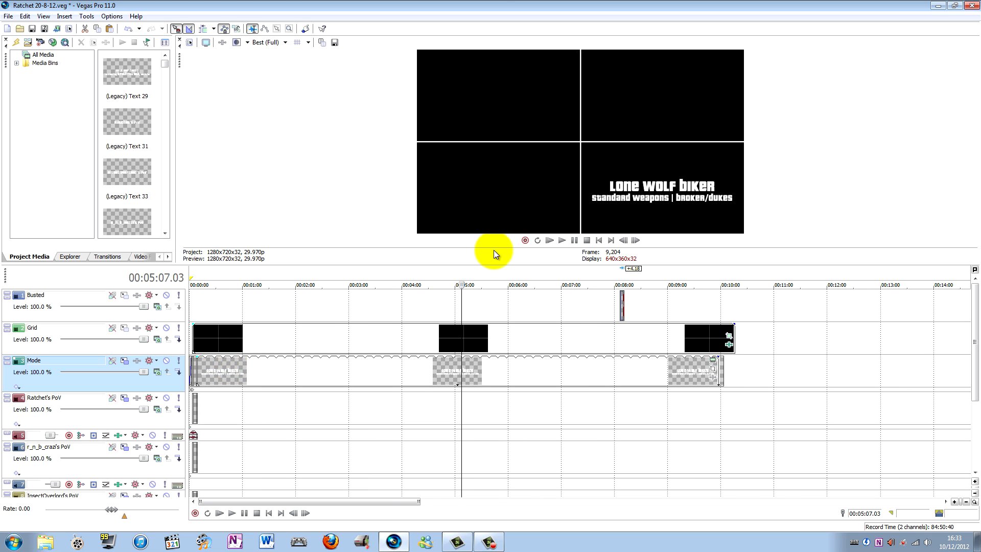
click(123, 362)
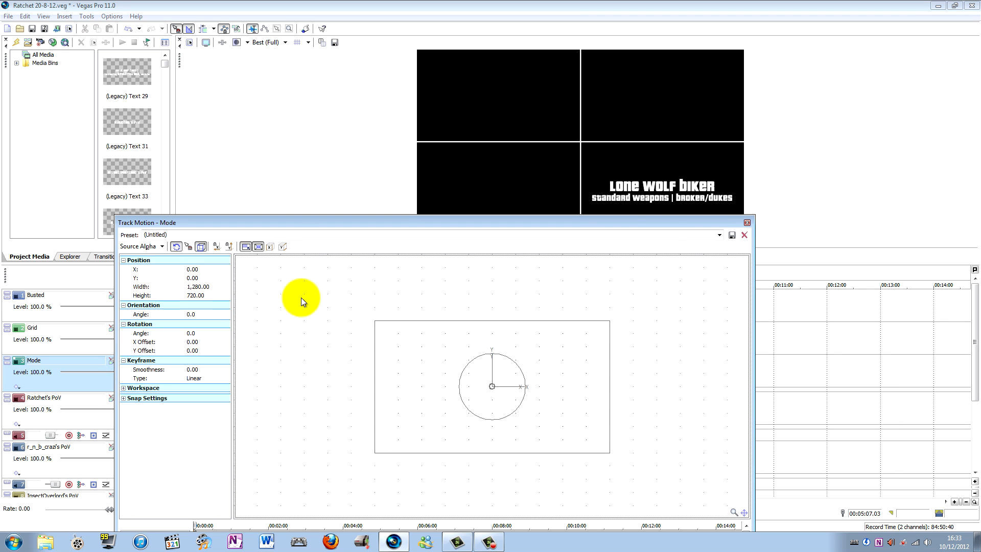
click(747, 223)
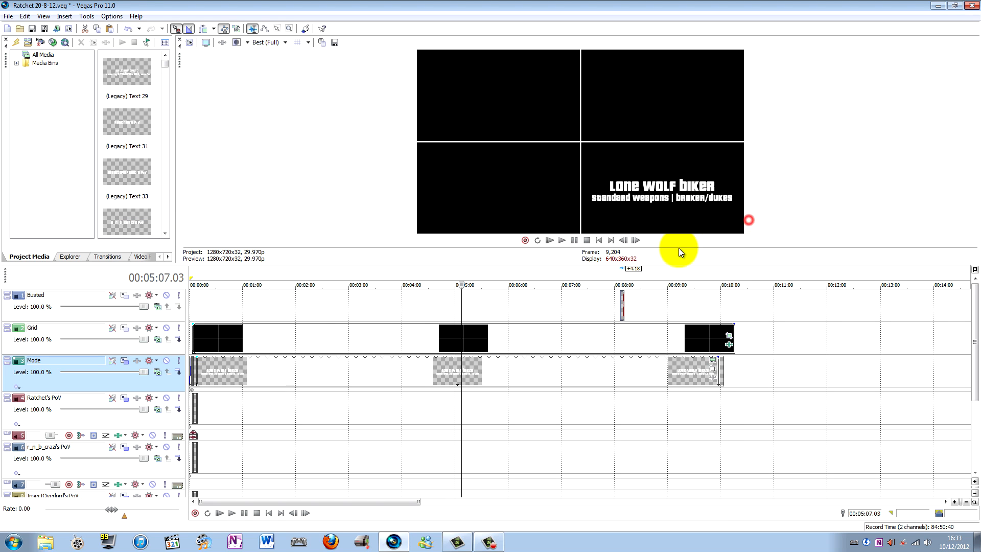
- Inspect the Mode track's Track Motion keyframe at 00:00:03.18 with its window clear of the preview, and close the window
click(196, 283)
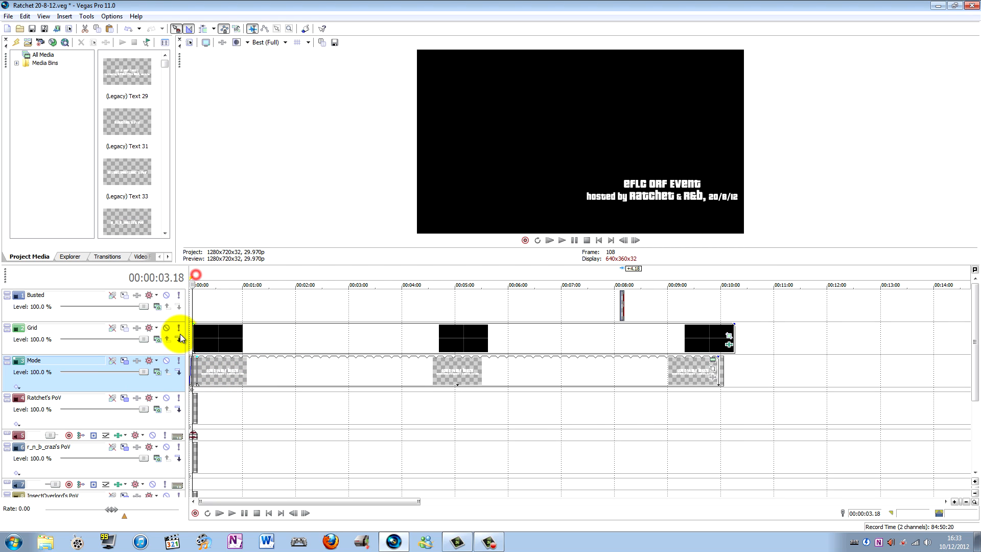
scroll(218, 387, up, 2)
click(124, 361)
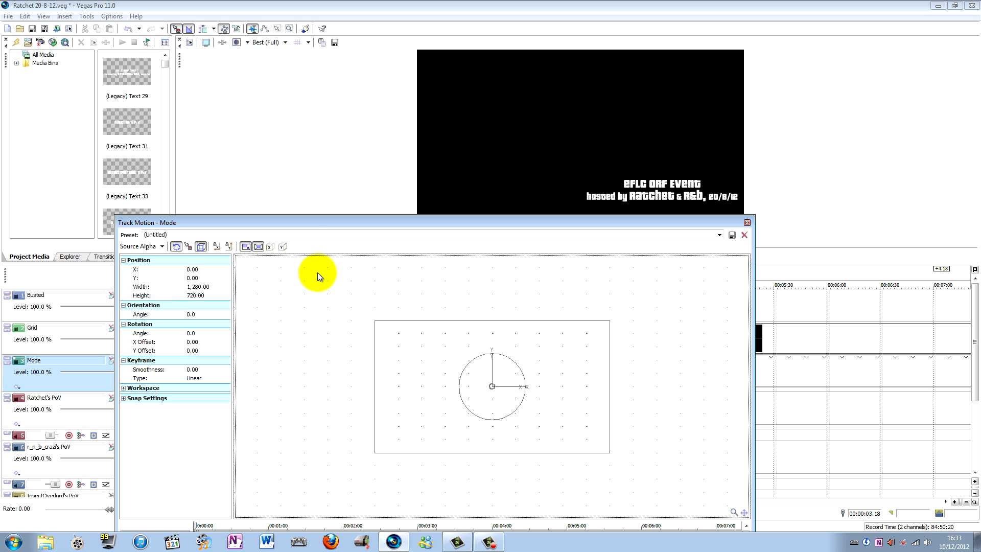
drag(316, 221, 315, 159)
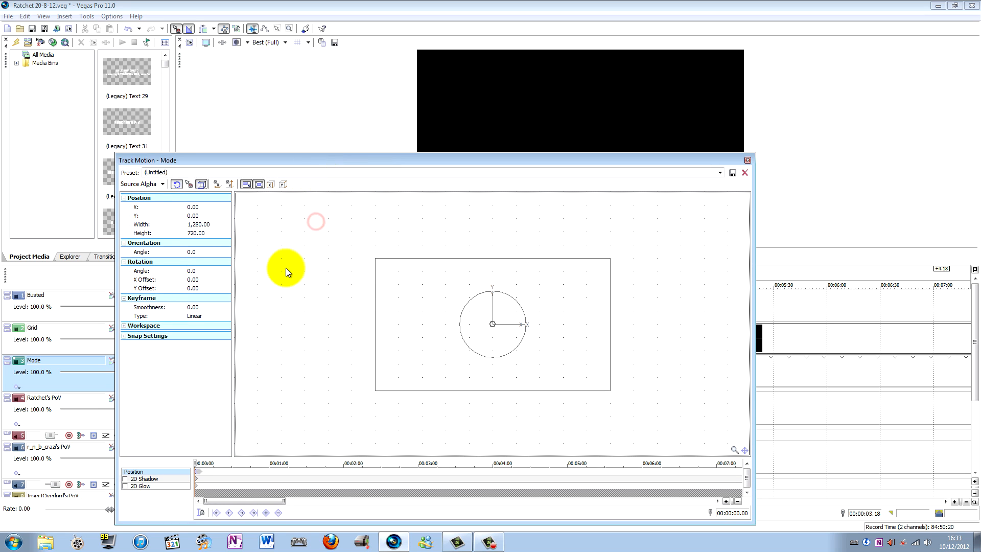
click(199, 477)
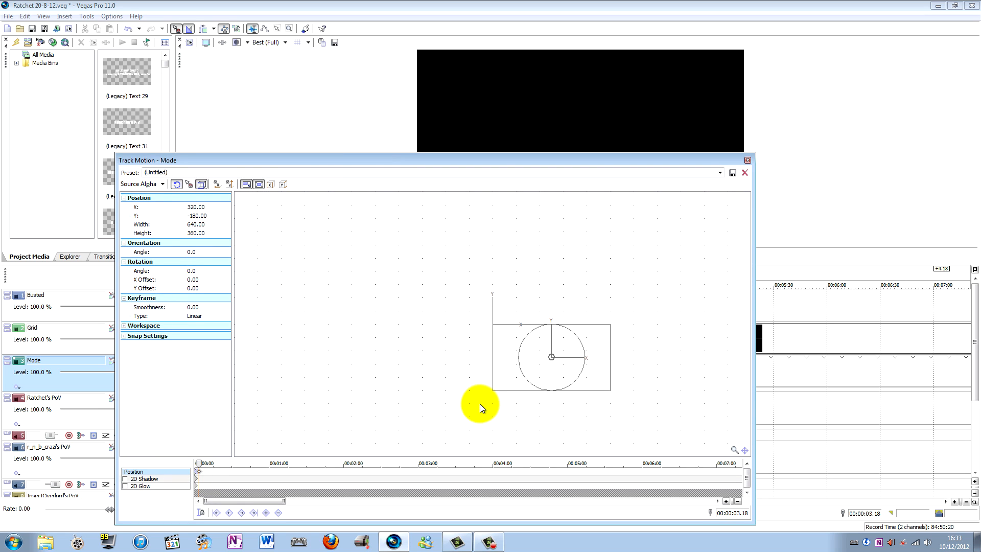
drag(437, 160, 553, 265)
mouse_move(655, 466)
mouse_down()
mouse_move(638, 447)
mouse_move(628, 453)
mouse_move(543, 409)
mouse_move(526, 454)
mouse_move(681, 490)
mouse_move(654, 465)
mouse_up()
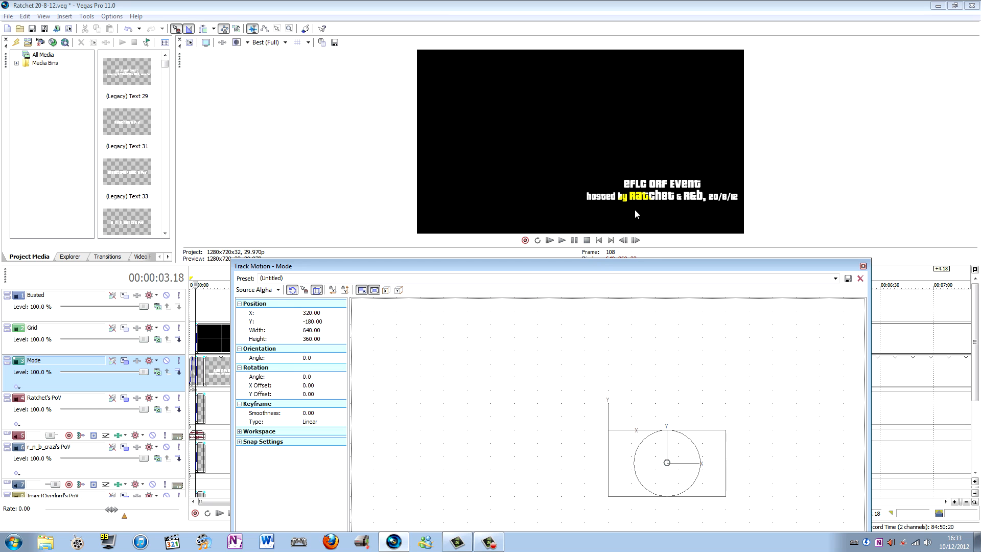
click(862, 267)
- Check the preview at 00:00:05.20 and look over the Ratchet, r_n_b_crazi and InsectOverlord PoV tracks with their audio tracks
scroll(219, 306, up, 8)
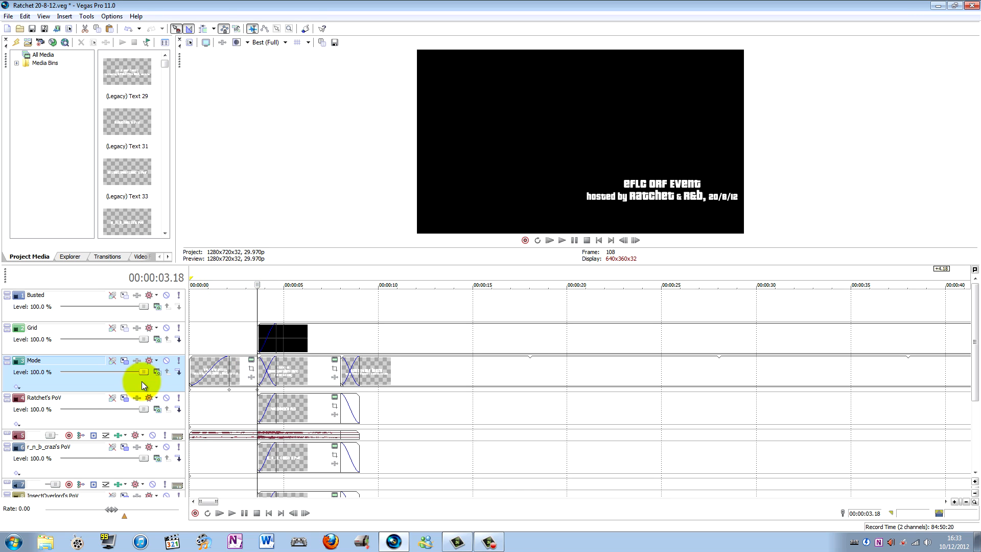
click(296, 276)
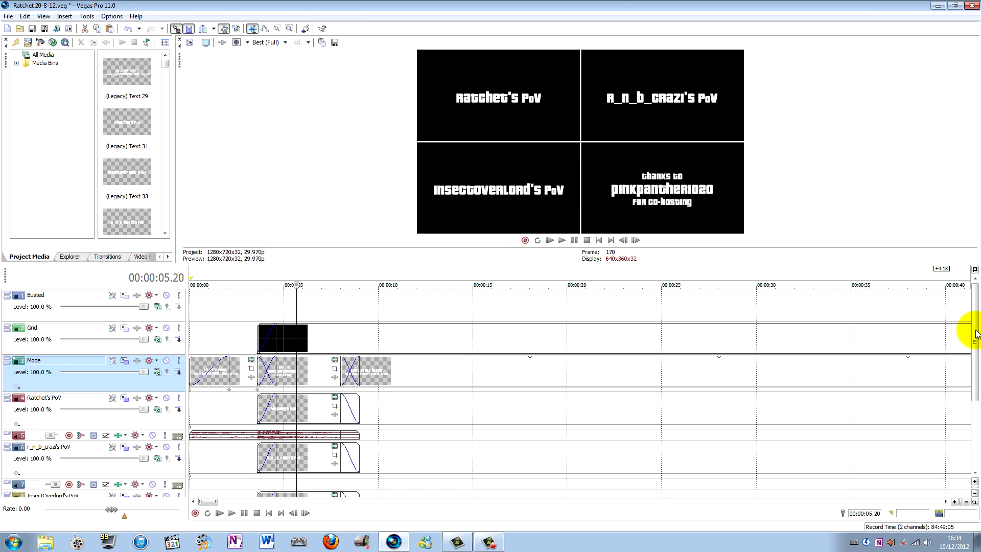
drag(975, 331, 974, 373)
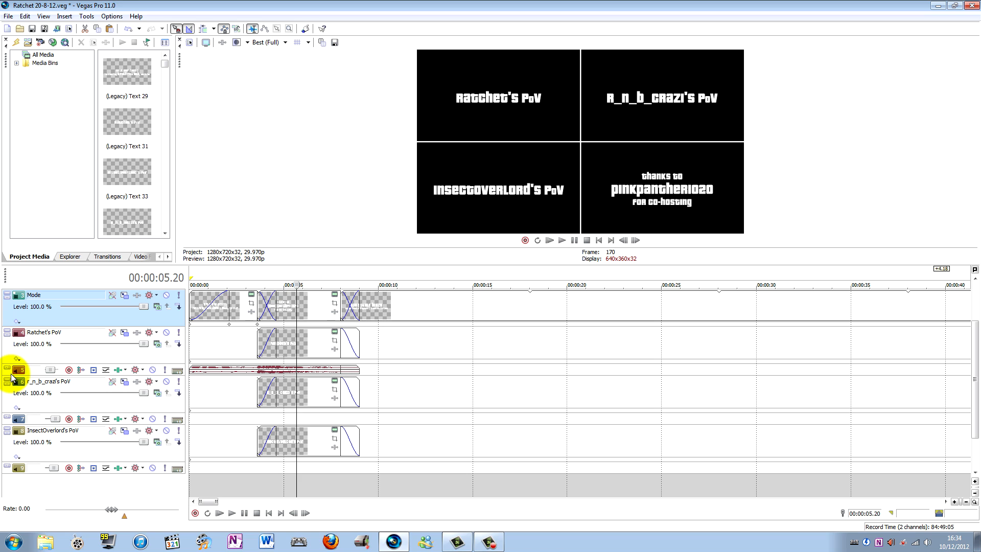
click(976, 401)
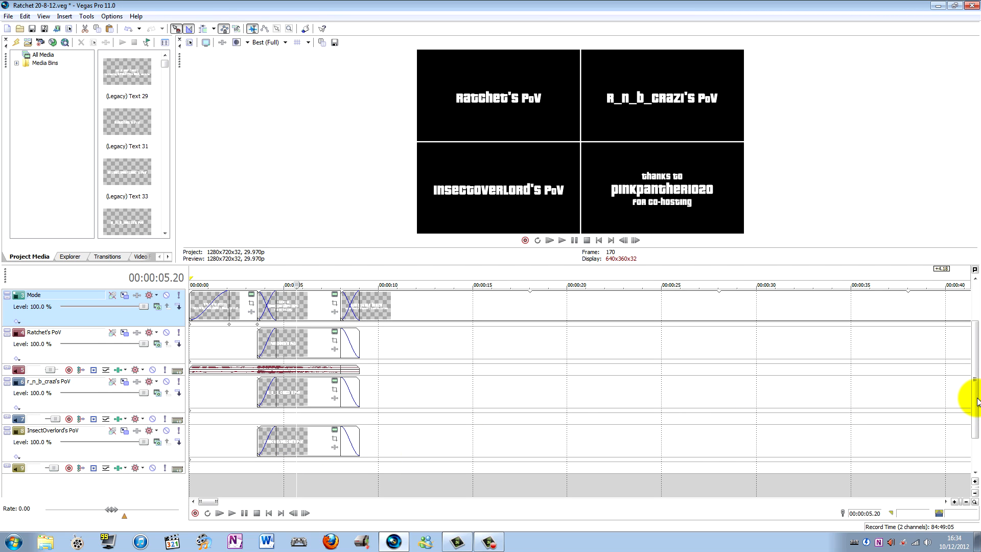
scroll(976, 401, up, 1)
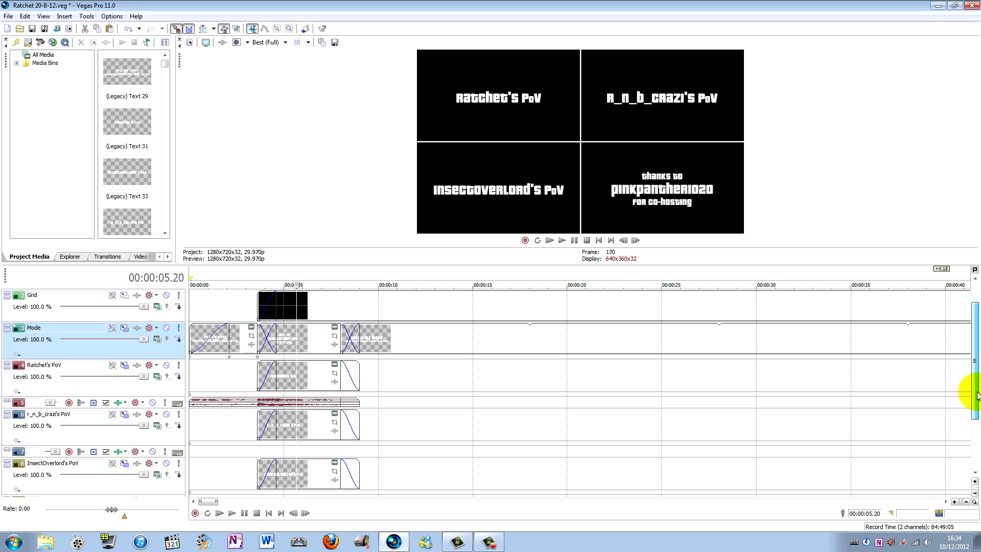
scroll(975, 409, down, 2)
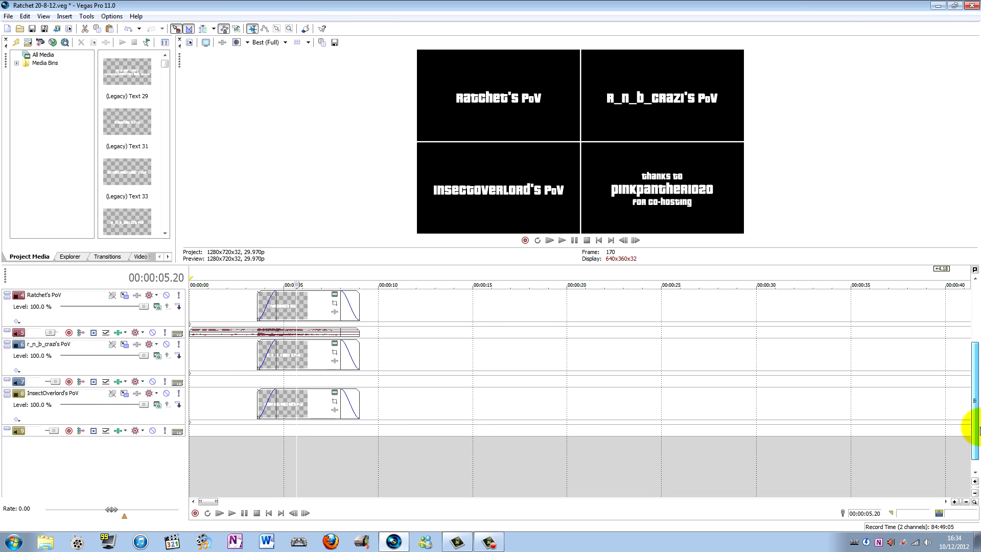
drag(975, 431, 972, 383)
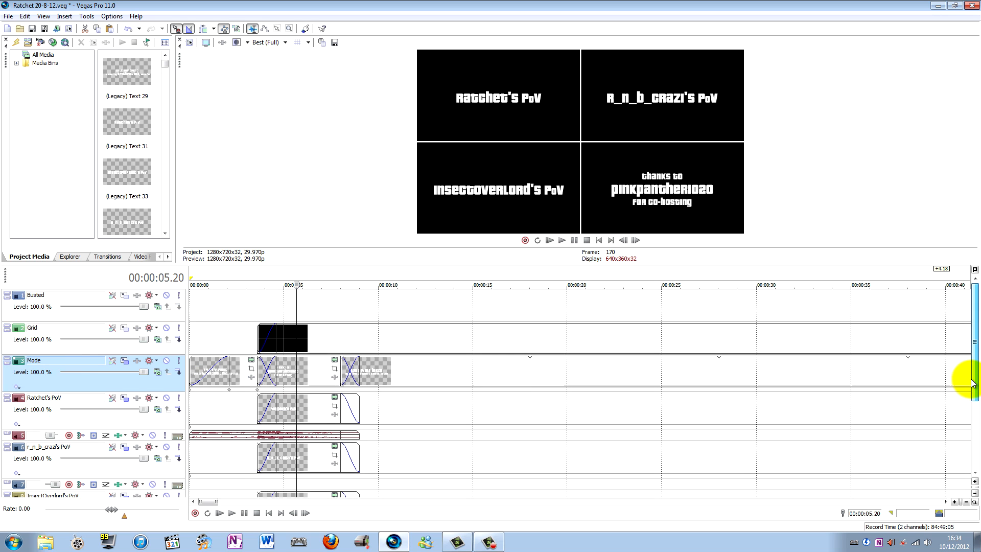
- Minimize the Busted and Grid tracks to make room for the other tracks
click(8, 295)
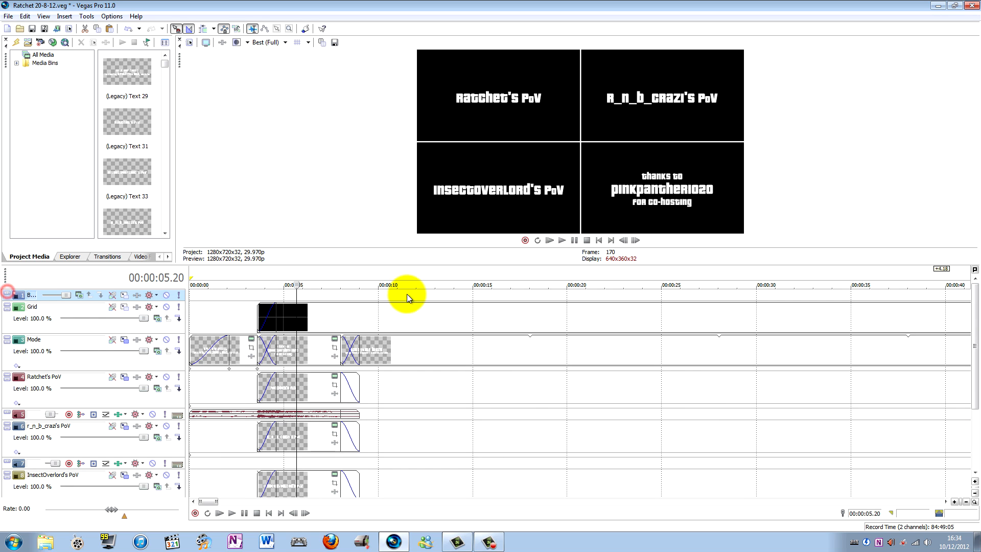
scroll(629, 333, down, 8)
scroll(549, 327, up, 10)
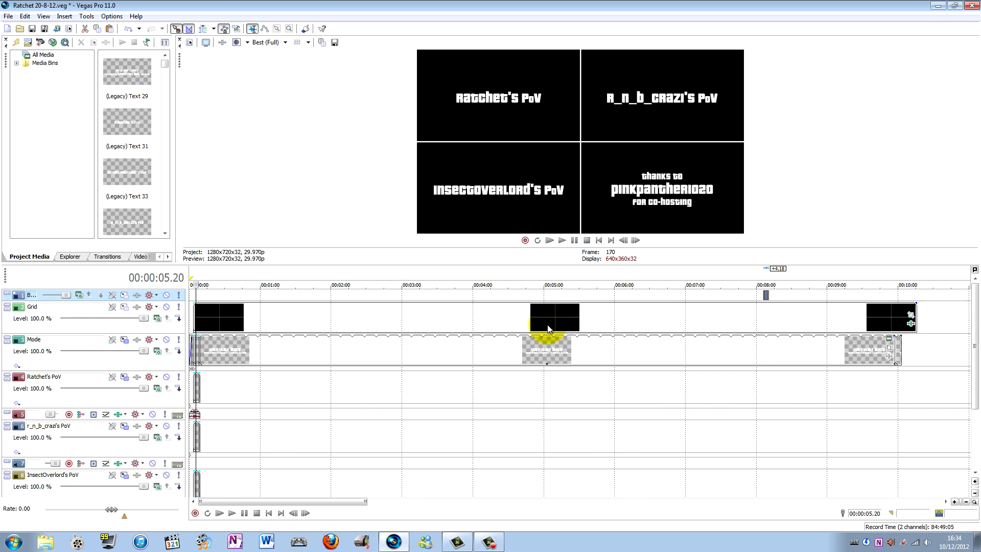
scroll(285, 328, up, 6)
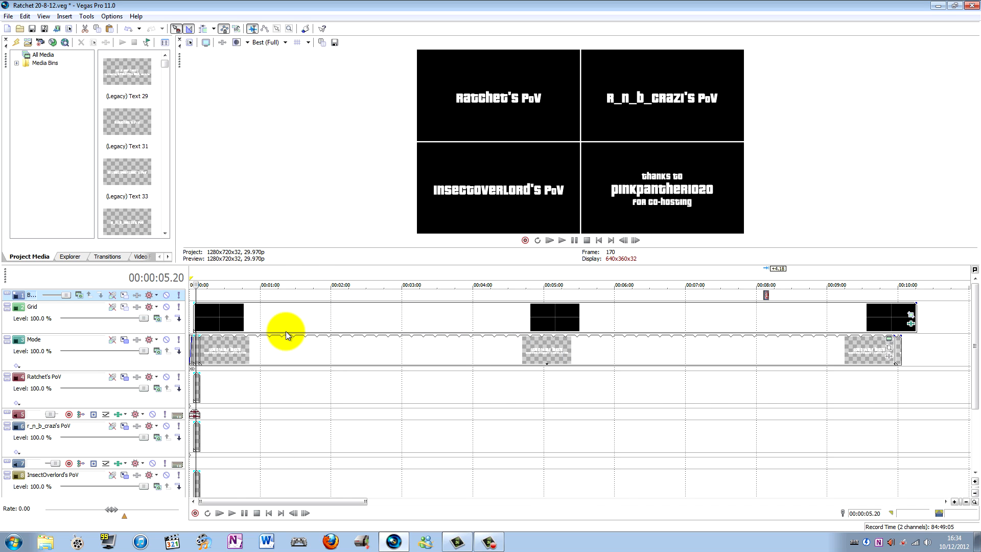
click(8, 308)
click(7, 307)
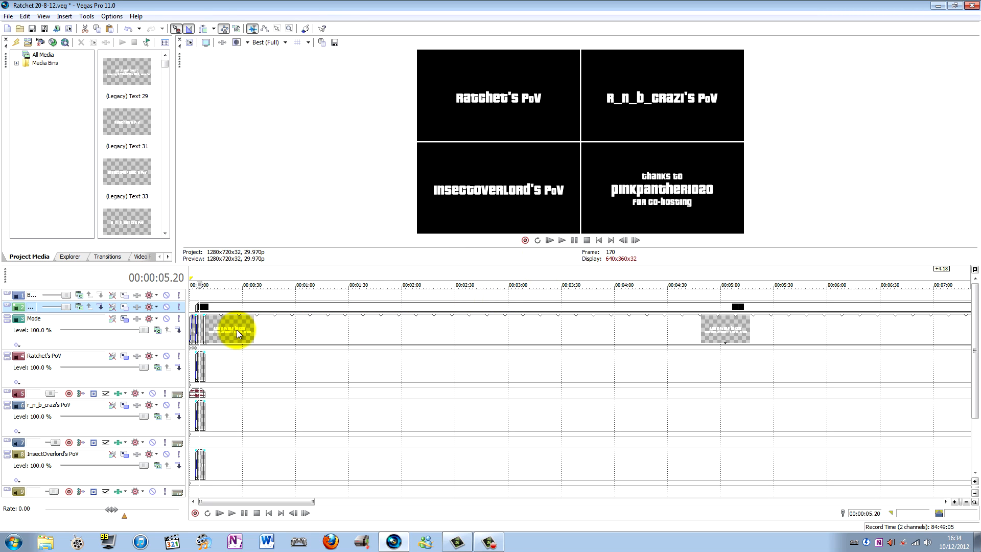
- Delete all three old Ratchet 20-8-12 clips from the Ratchet media bin
click(57, 341)
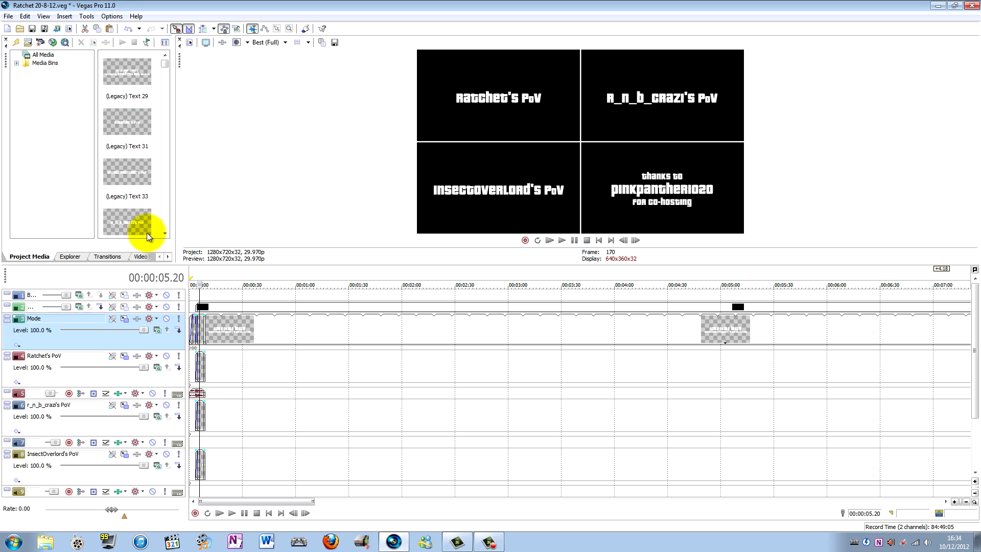
click(75, 256)
click(36, 255)
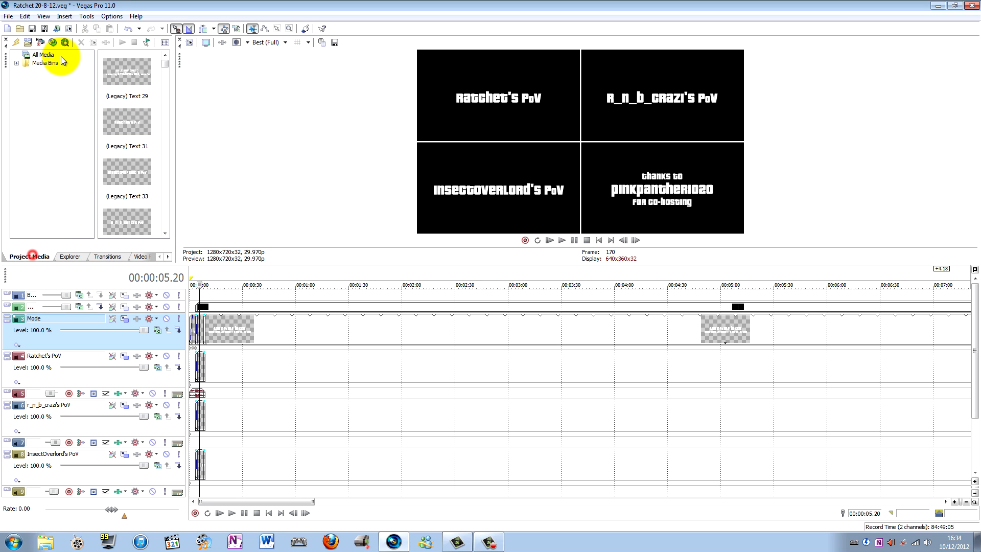
click(10, 65)
click(16, 62)
click(51, 71)
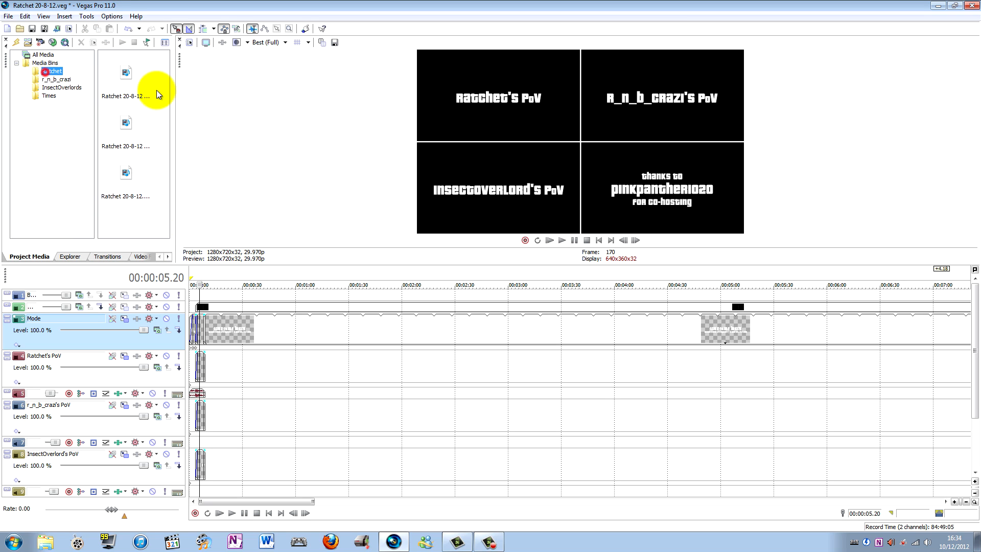
click(112, 78)
shift+click(118, 181)
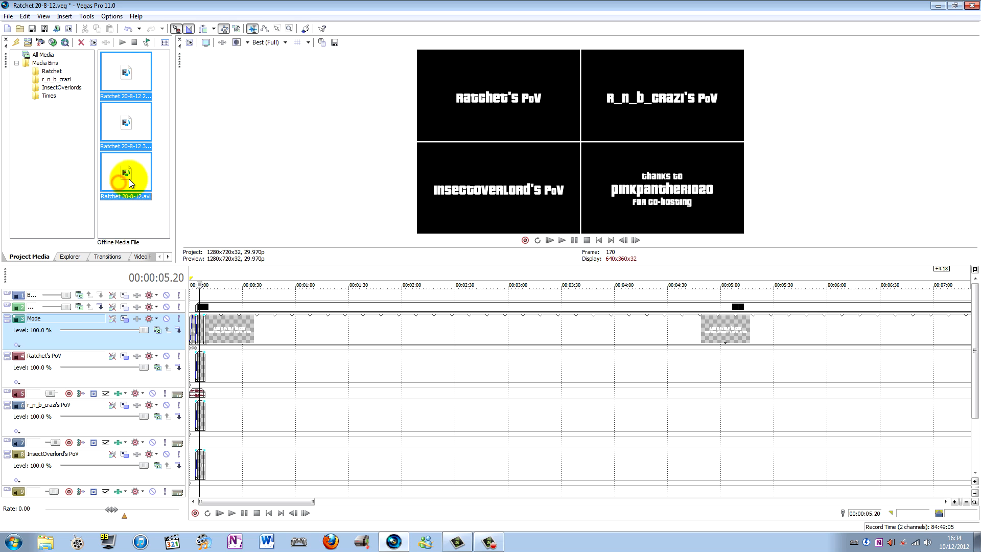
key(Delete)
- Delete all the old GTA IV TLAD clips from the r_n_b_crazi media bin
click(58, 85)
click(57, 79)
click(119, 79)
drag(163, 82, 164, 231)
shift+click(127, 182)
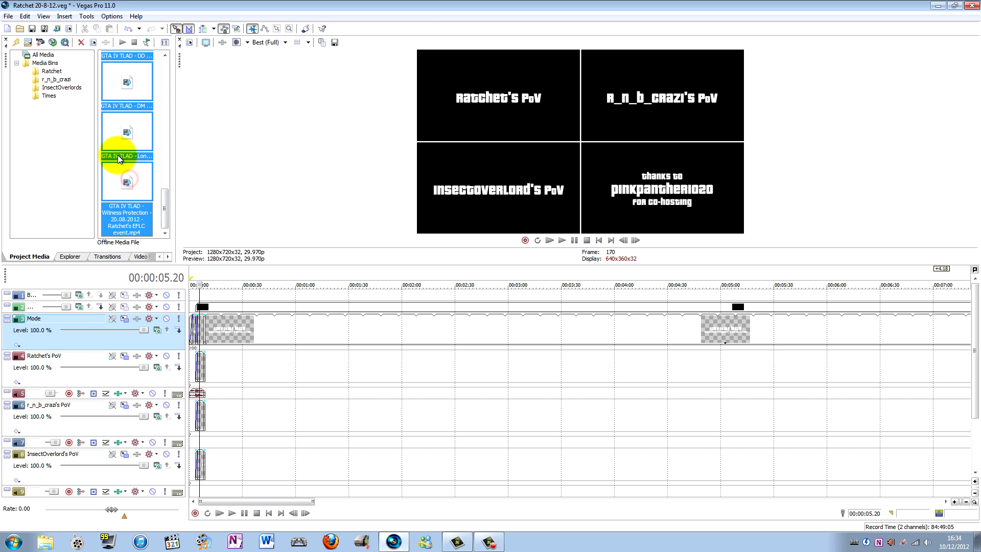
key(Delete)
- Delete all the old clips from the InsectOverlords media bin
click(47, 88)
click(139, 81)
drag(163, 85, 164, 227)
shift+click(139, 199)
key(Delete)
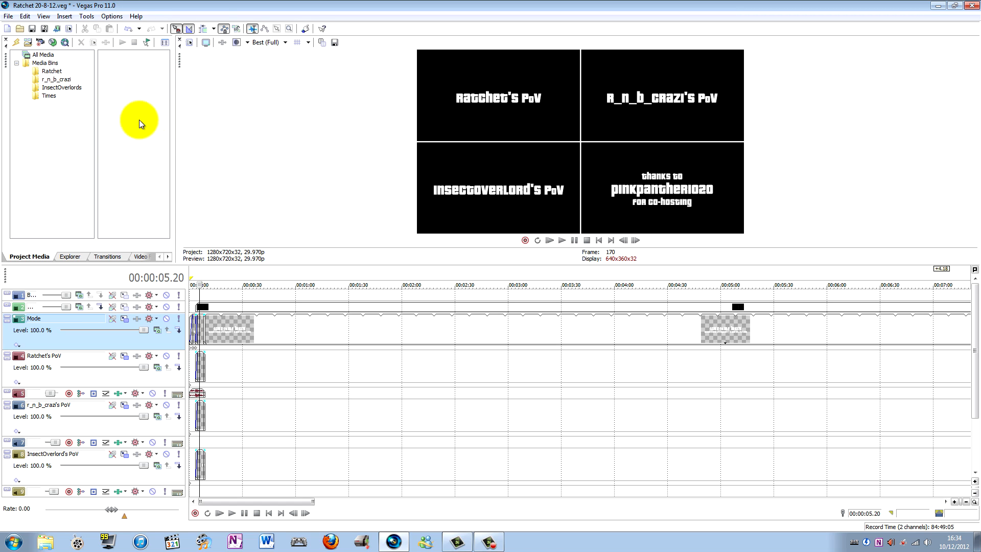
- Add the Ratchet 1-12-12, 1-12-12 2 and 1-12-12 3 clips from the Captured Video folder to the Ratchet media bin
click(50, 70)
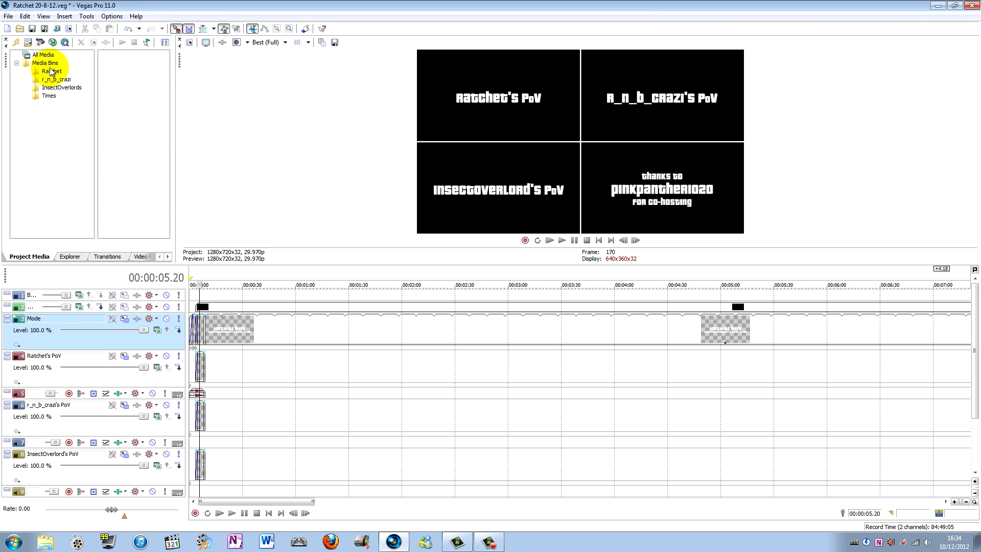
click(73, 256)
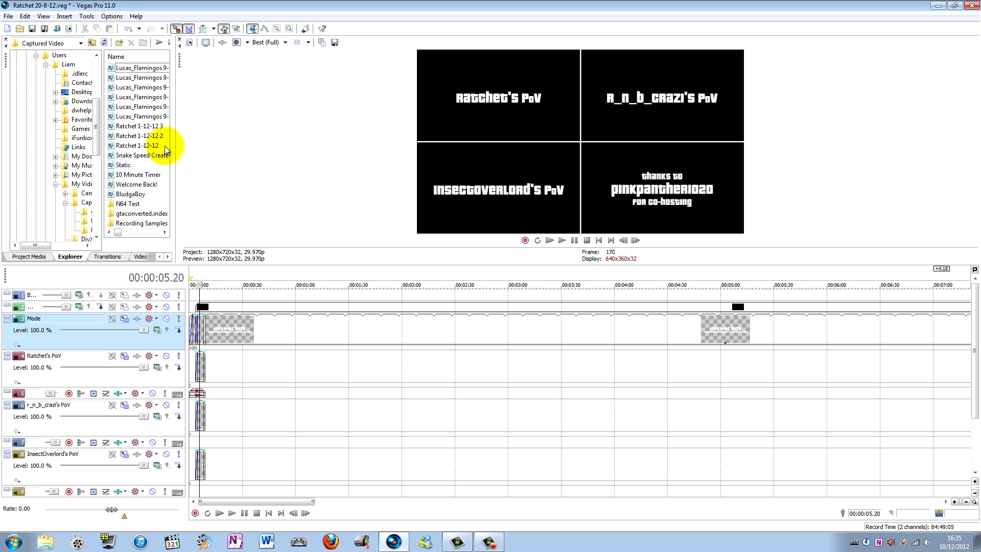
click(137, 145)
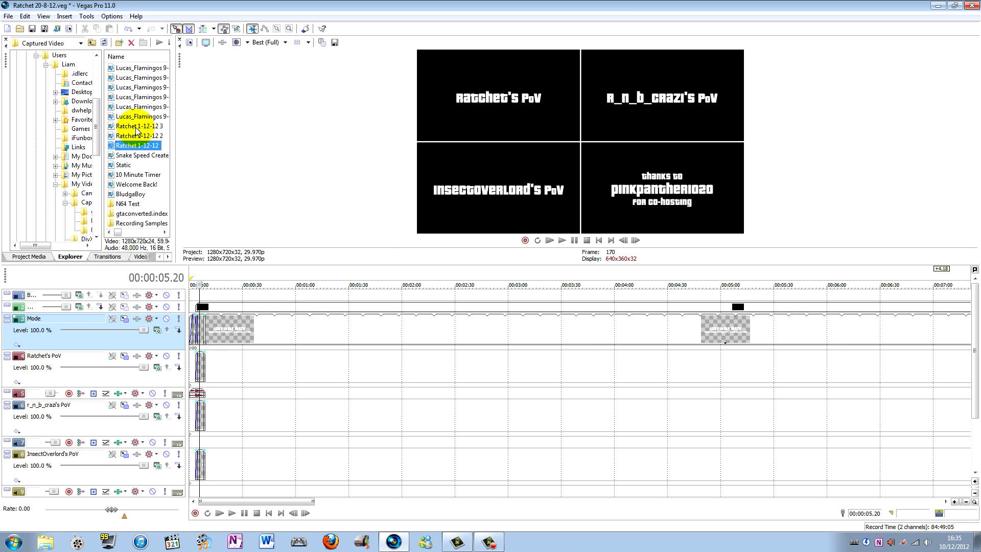
shift+click(135, 126)
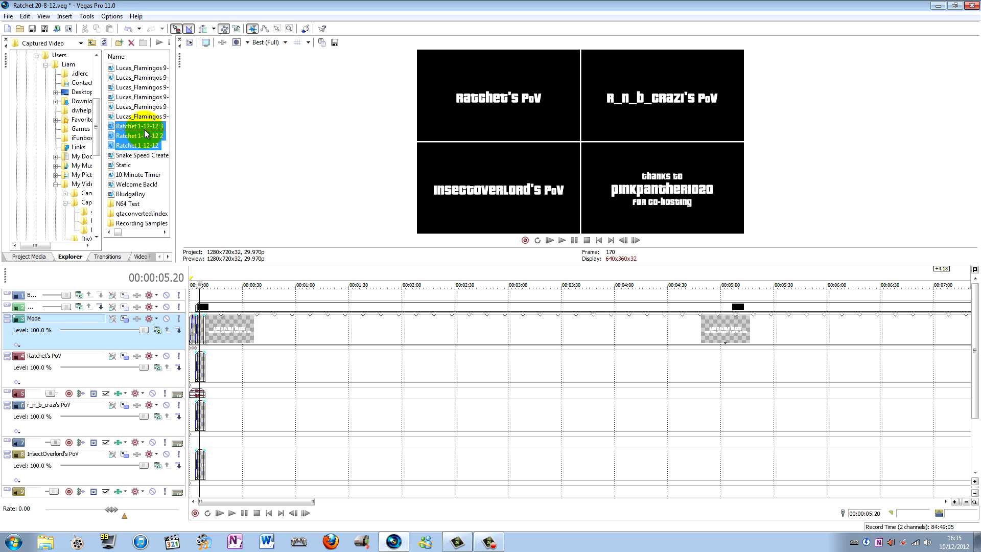
drag(144, 130, 49, 73)
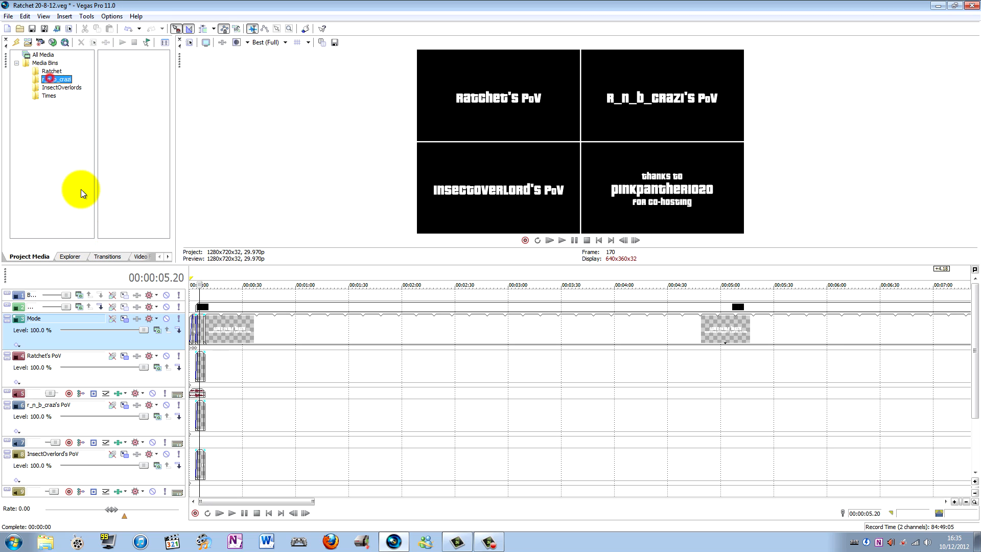
- Look at another player's clips in the Captured Video folder and return to the project's media bins
click(67, 254)
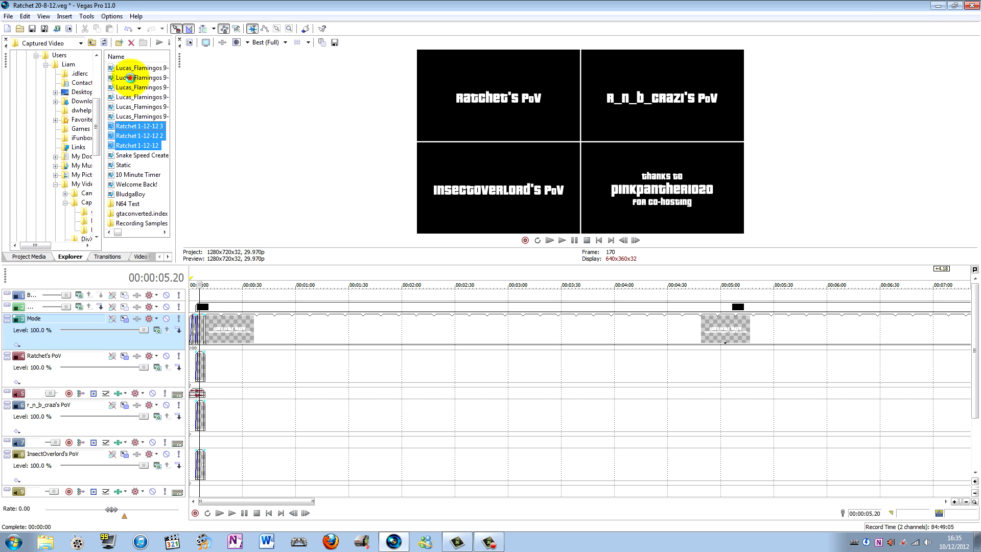
click(127, 77)
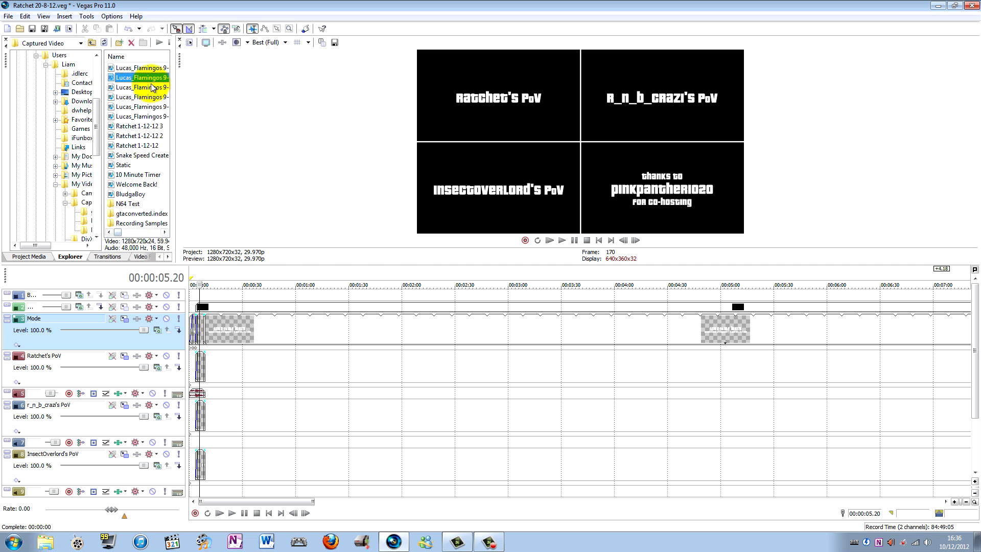
click(35, 256)
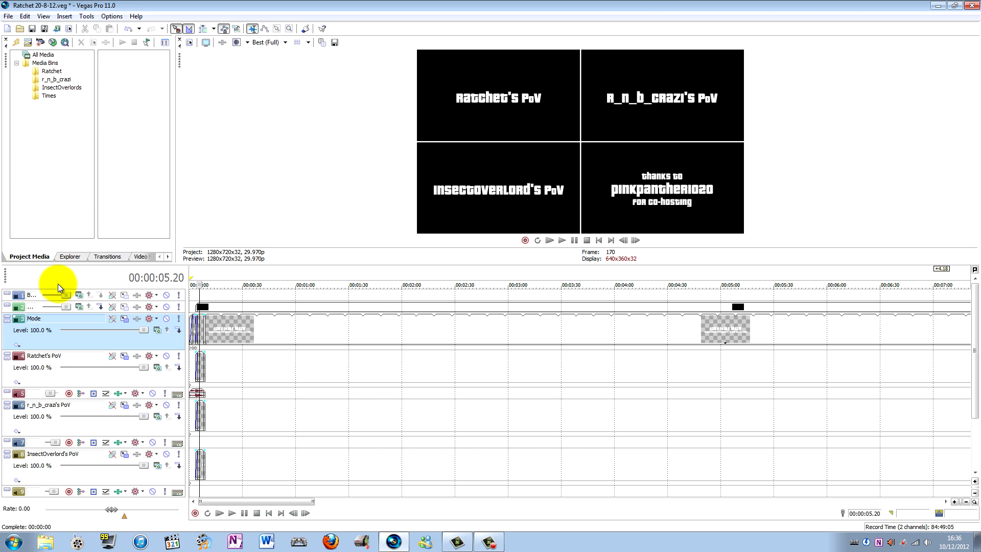
- Browse to the rnb folder inside the HD folder on the Desktop
click(70, 256)
drag(96, 100, 97, 64)
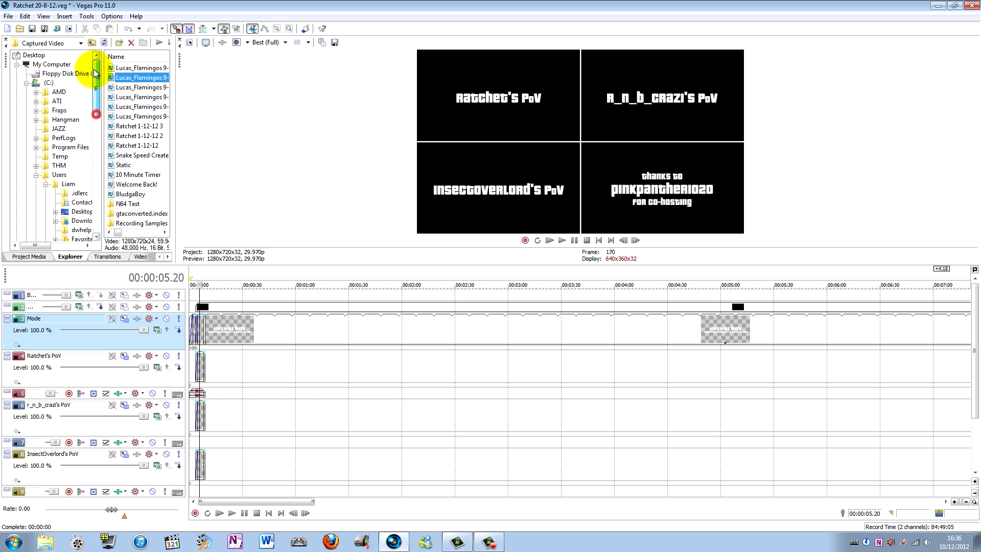
click(26, 83)
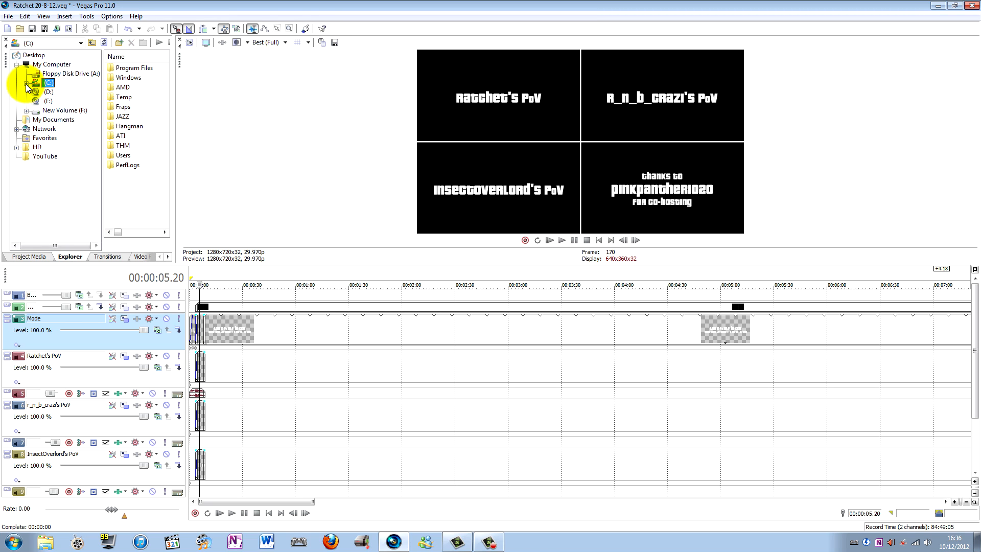
click(24, 57)
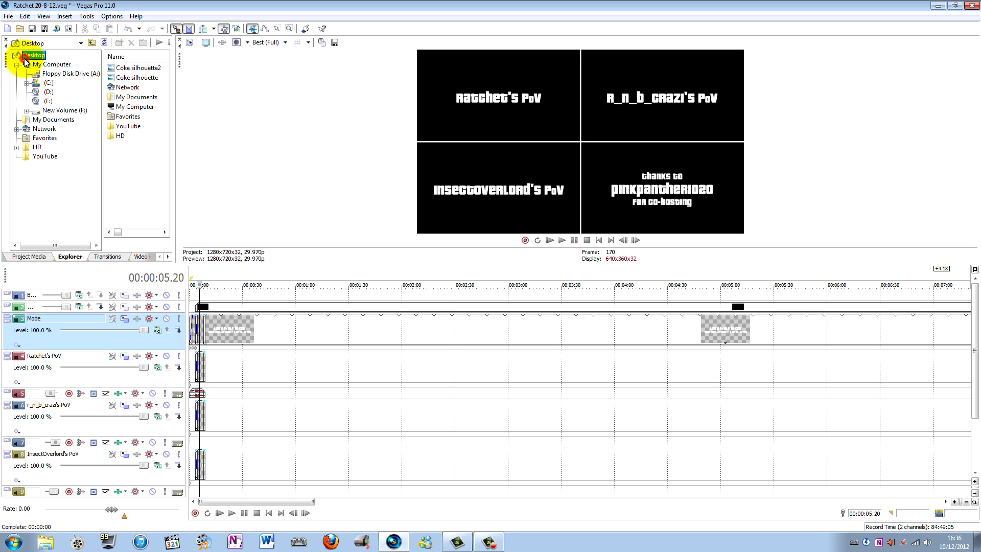
double_click(115, 139)
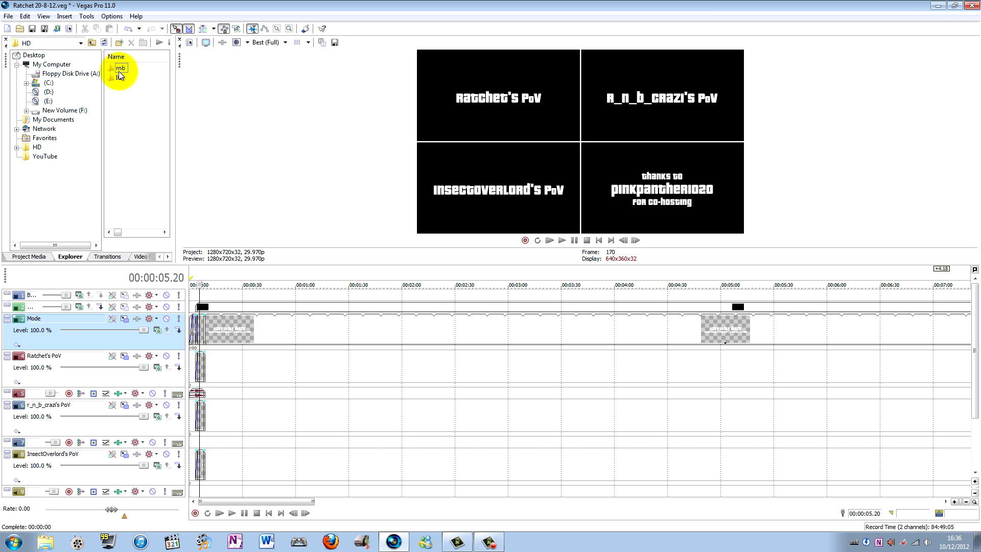
double_click(118, 71)
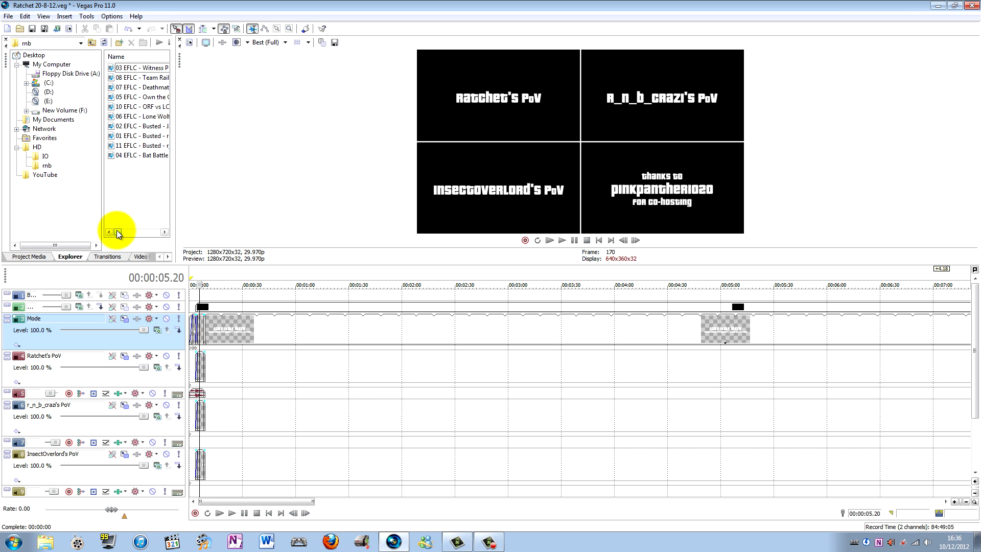
- Add all the EFLC clips from the rnb folder to the r_n_b_crazi media bin
click(122, 68)
shift+click(137, 153)
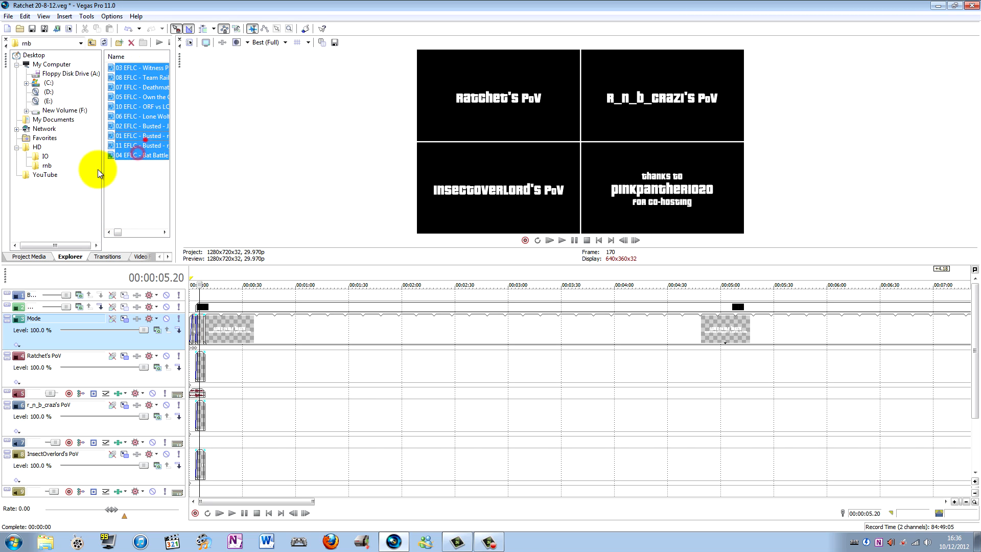
click(41, 255)
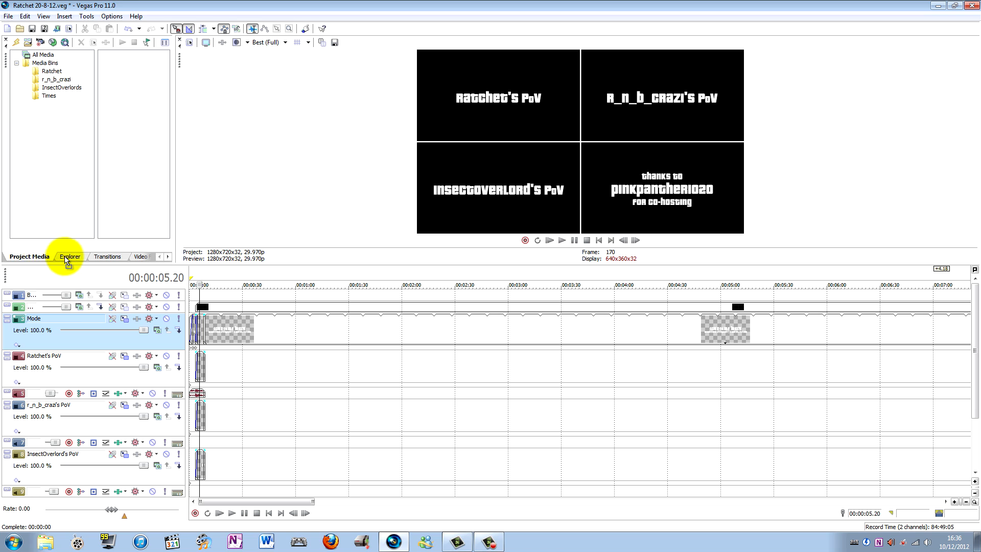
click(66, 258)
drag(67, 260, 50, 81)
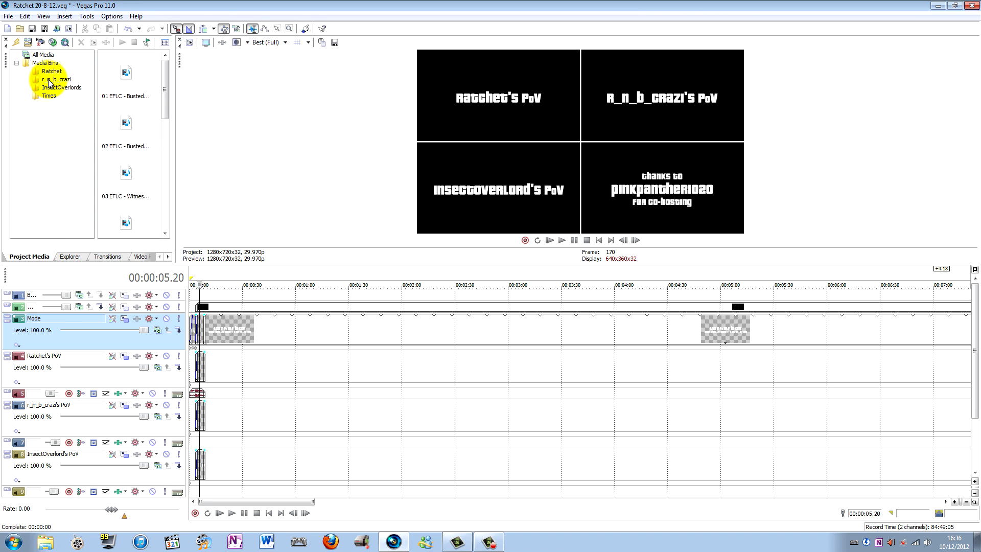
click(133, 122)
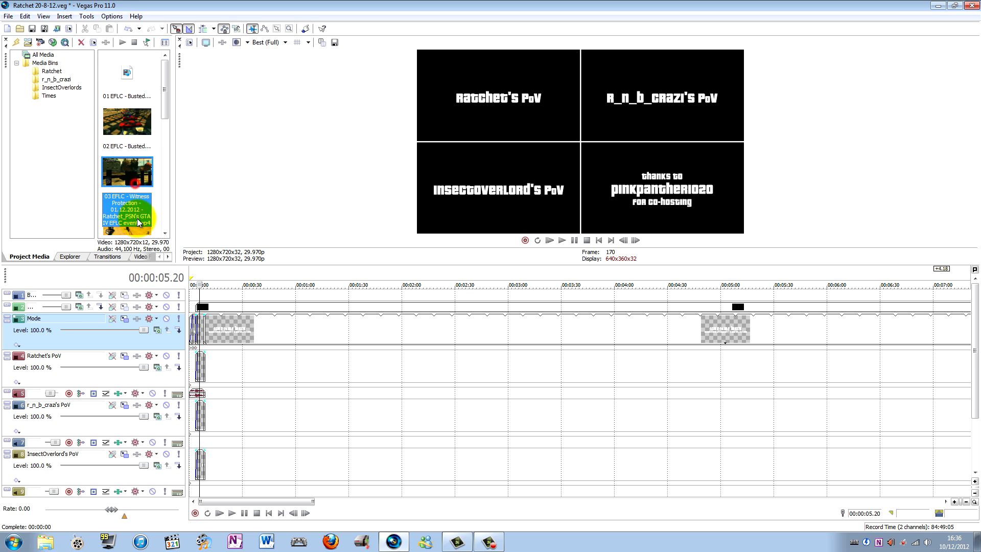
- Add all the ORF GTA clips from the IO folder to the InsectOverlords media bin
click(71, 256)
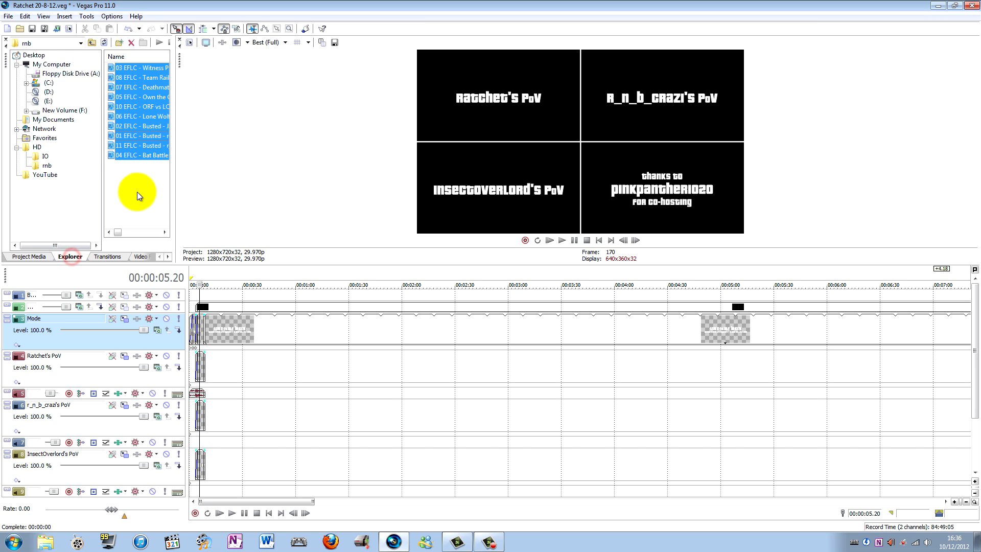
click(45, 155)
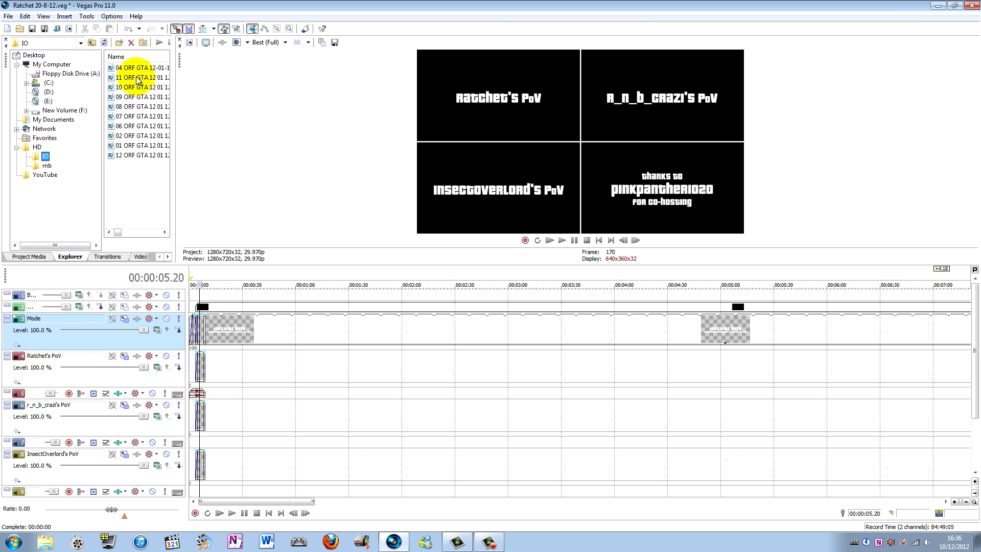
click(134, 67)
shift+click(133, 158)
drag(132, 157, 60, 89)
click(61, 88)
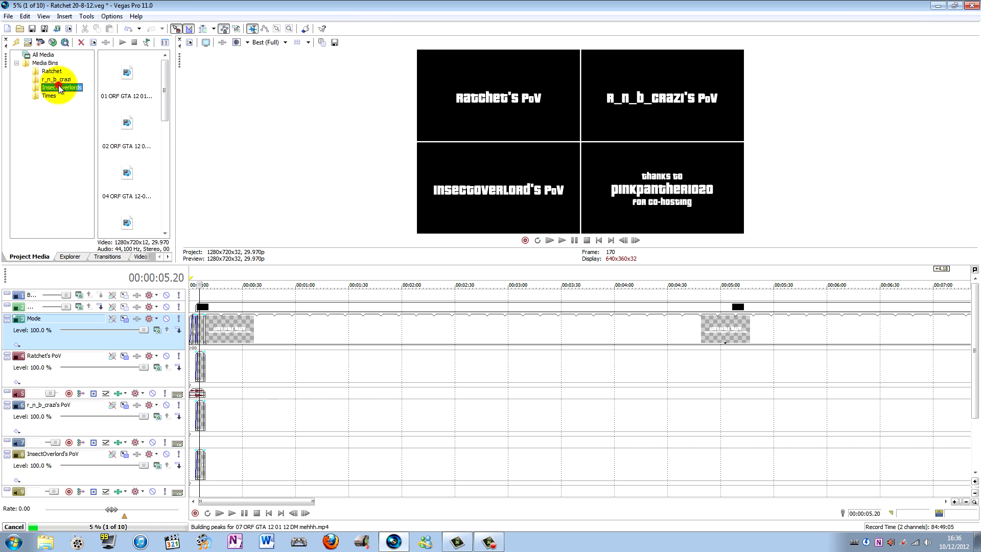
- Place the Ratchet 1-12-12 clip from the Ratchet bin on the Ratchet's PoV track, shortly after the intro title
click(61, 79)
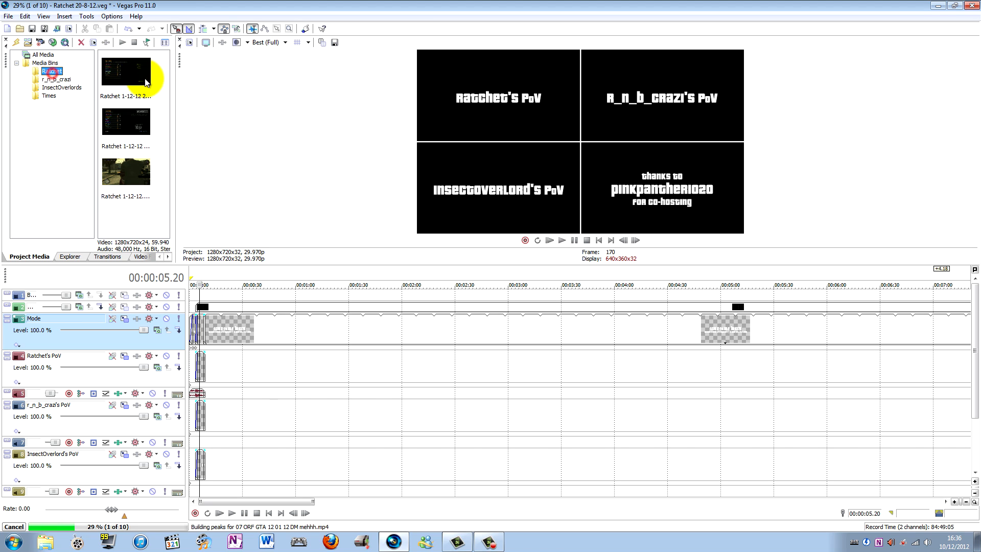
click(58, 86)
click(51, 95)
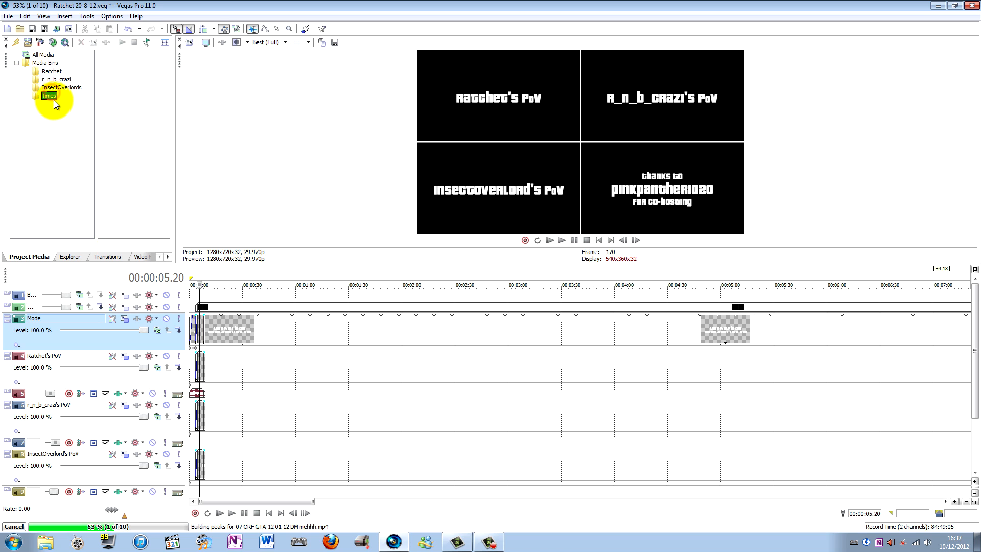
click(49, 71)
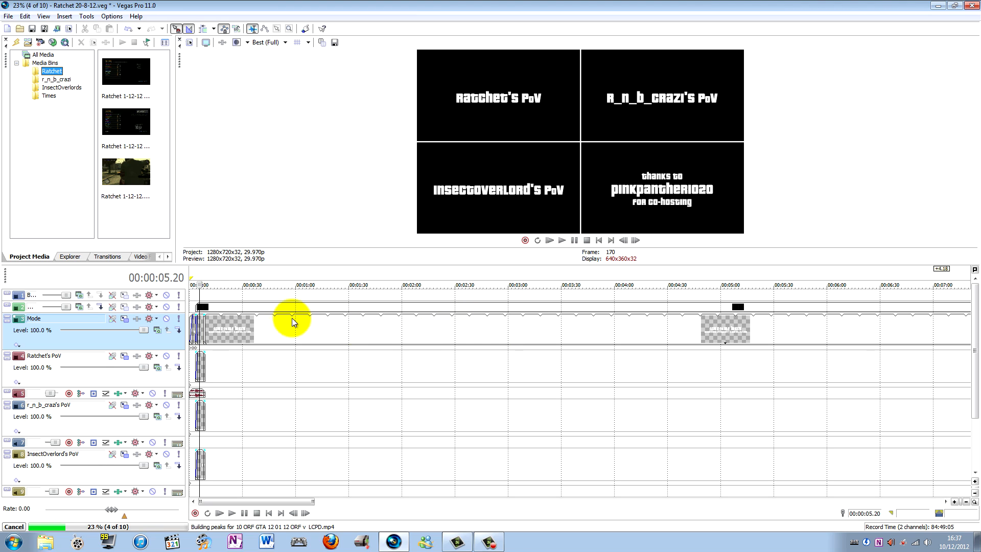
click(206, 284)
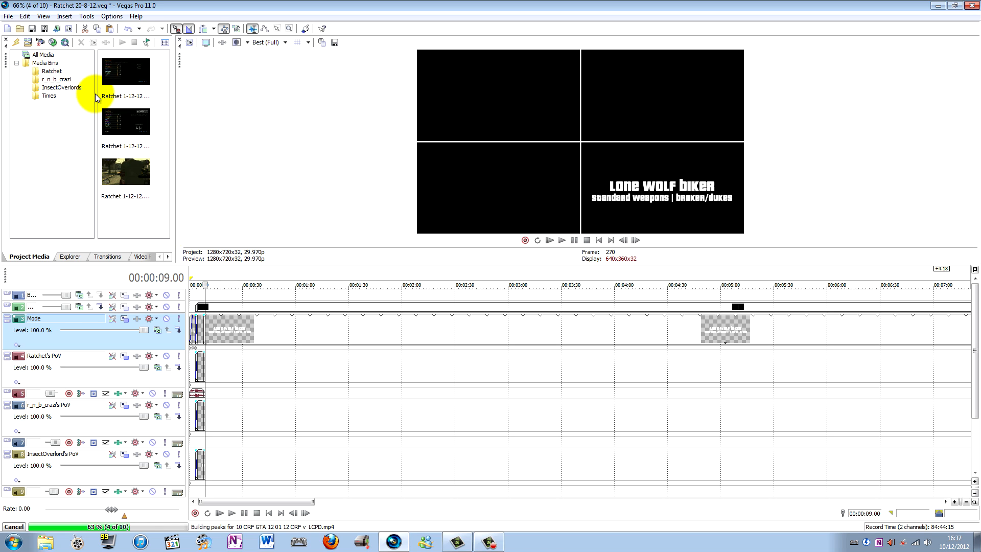
click(148, 111)
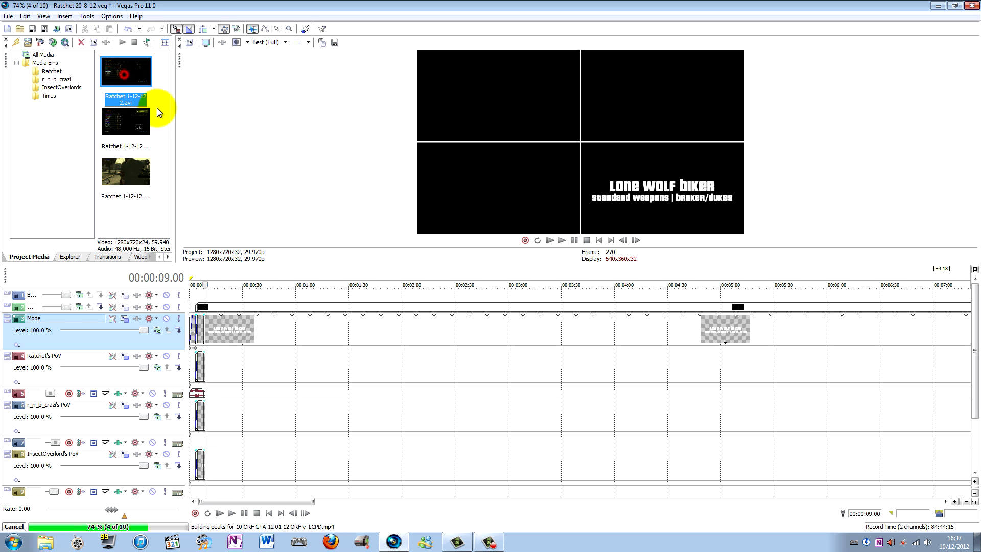
click(118, 179)
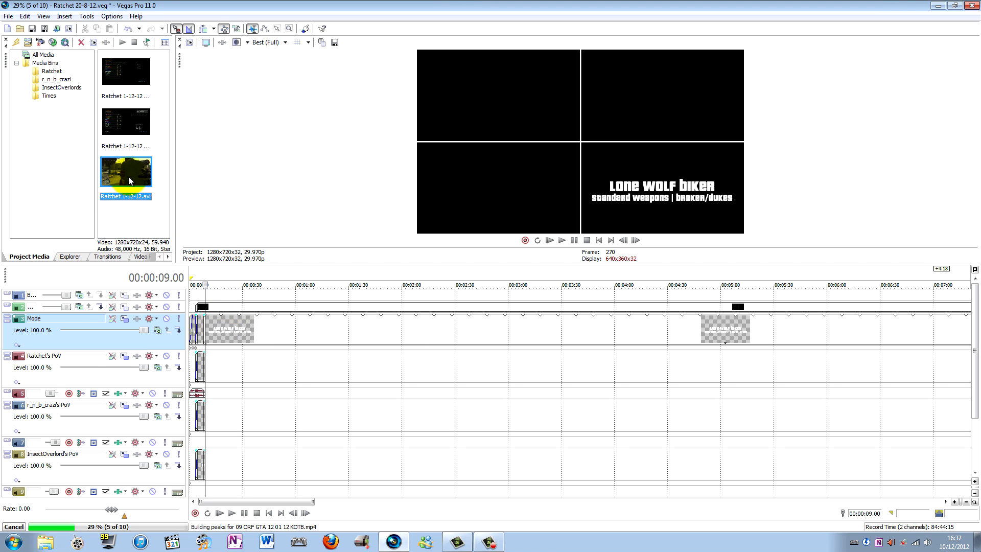
drag(124, 172, 220, 369)
- Place the 01 EFLC Busted clip on the r_n_b_crazi's PoV track and the 01 ORF GTA clip on the InsectOverlord's PoV track, aligned with Ratchet's clip start
click(56, 79)
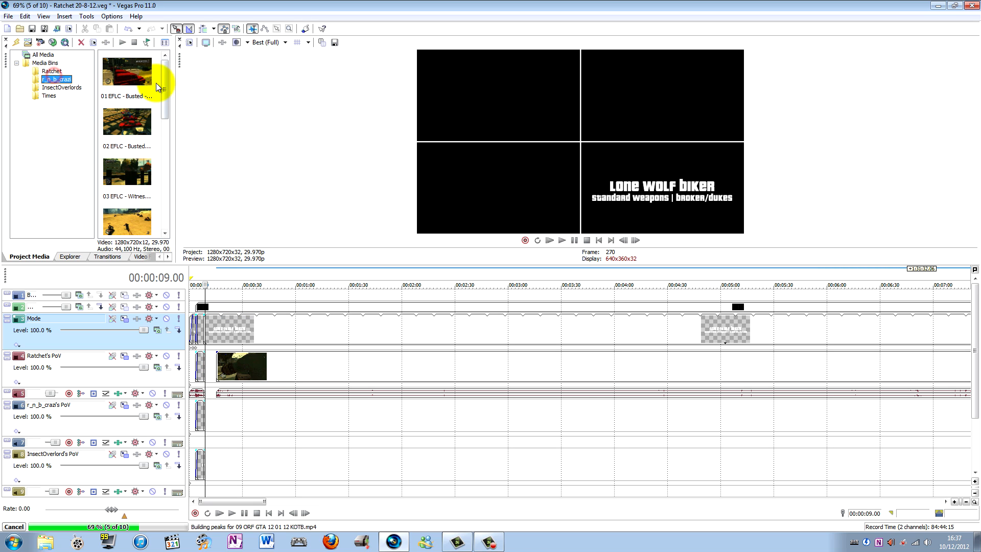
drag(151, 81, 215, 400)
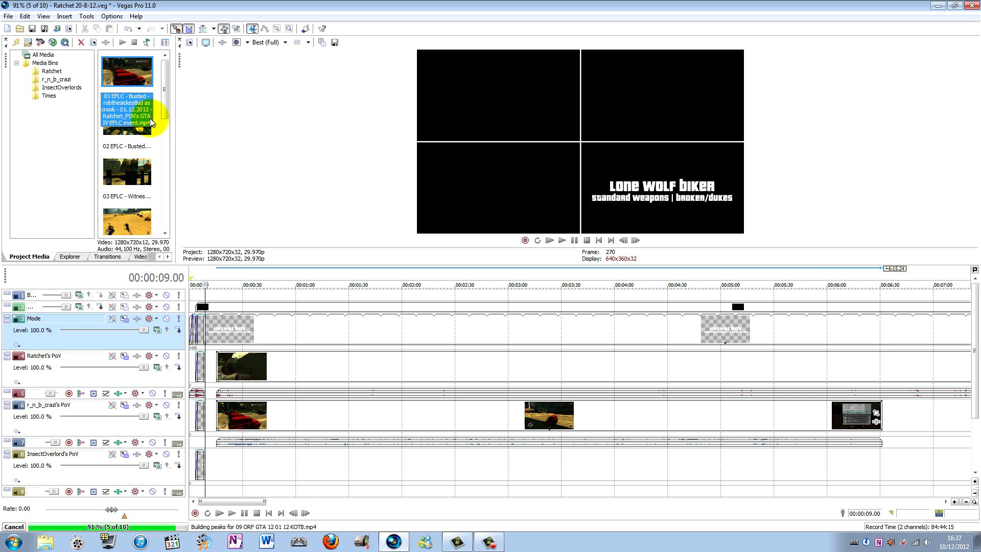
click(61, 87)
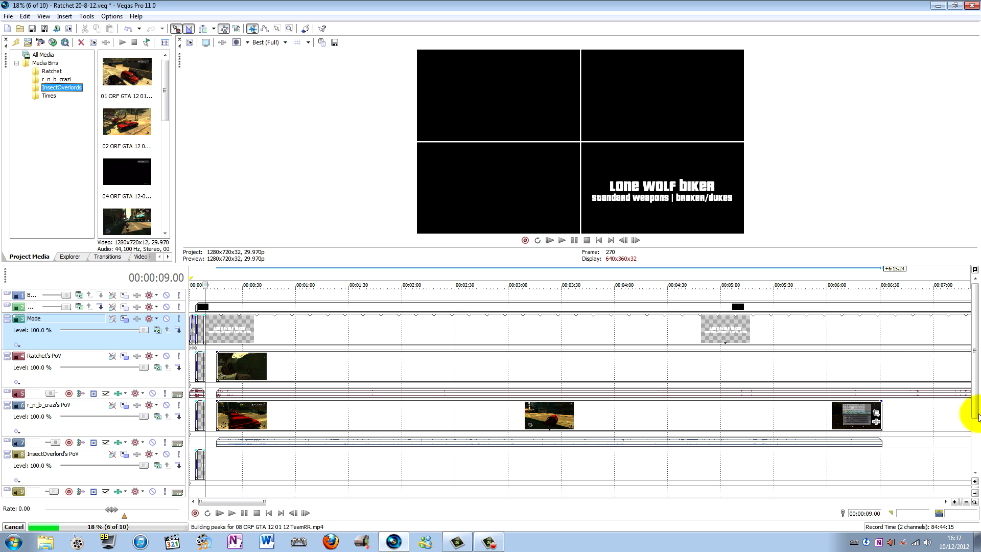
scroll(975, 406, down, 1)
drag(103, 66, 315, 462)
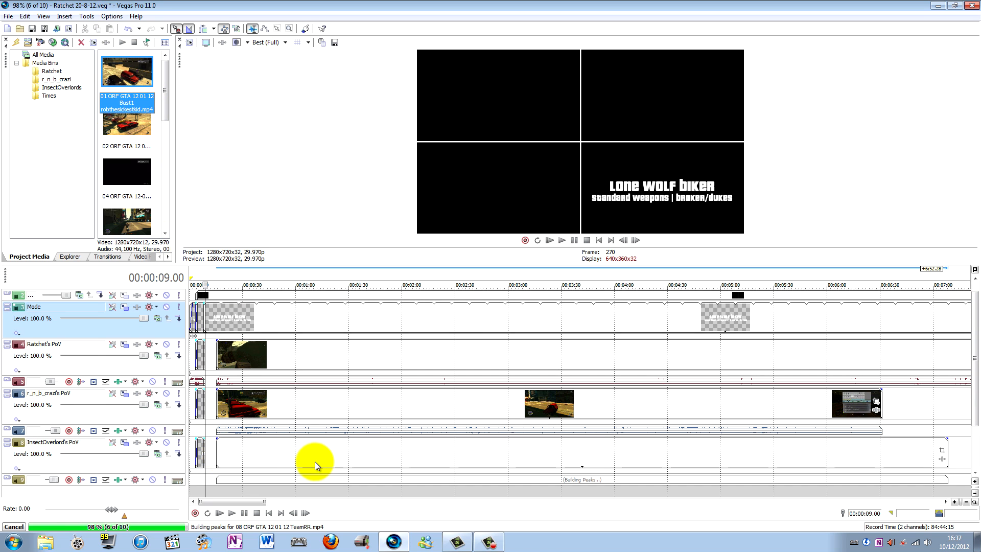
- Preview the four-way split screen at several points along the timeline to compare how the three players' clips line up
click(228, 442)
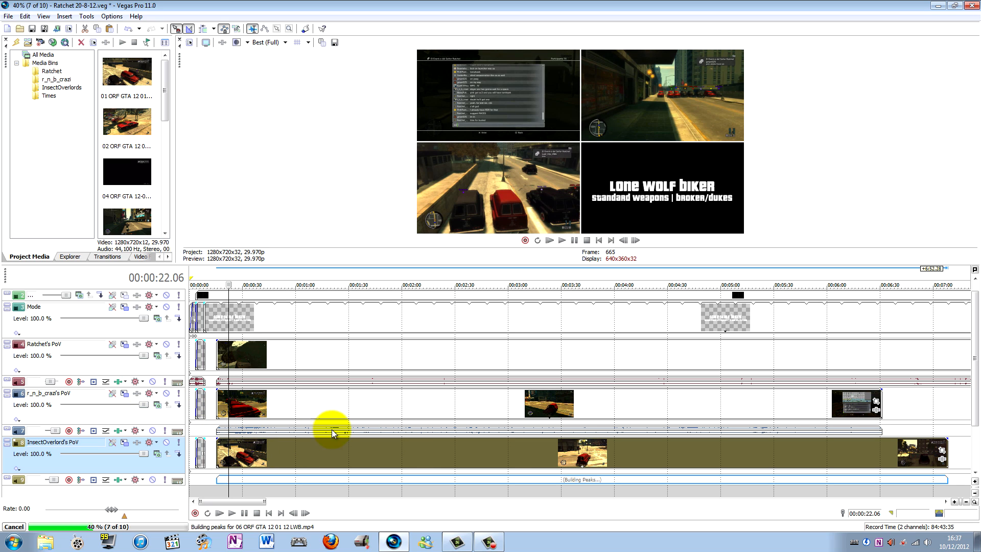
scroll(332, 433, down, 3)
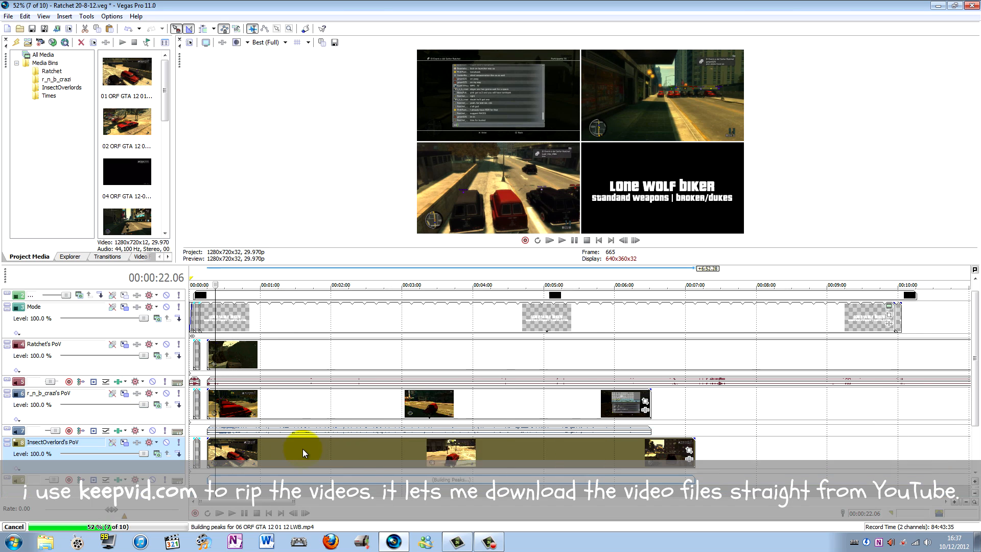
click(514, 450)
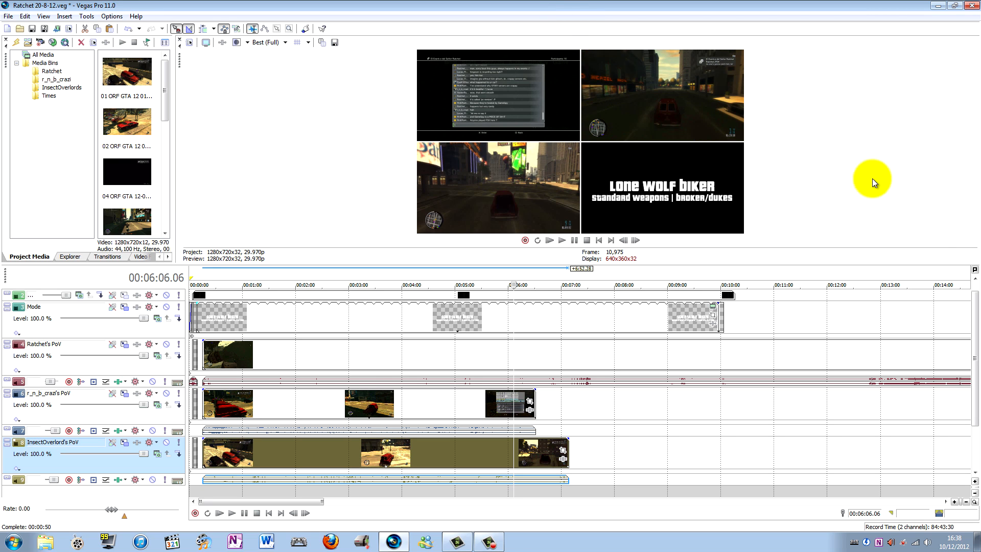
click(208, 276)
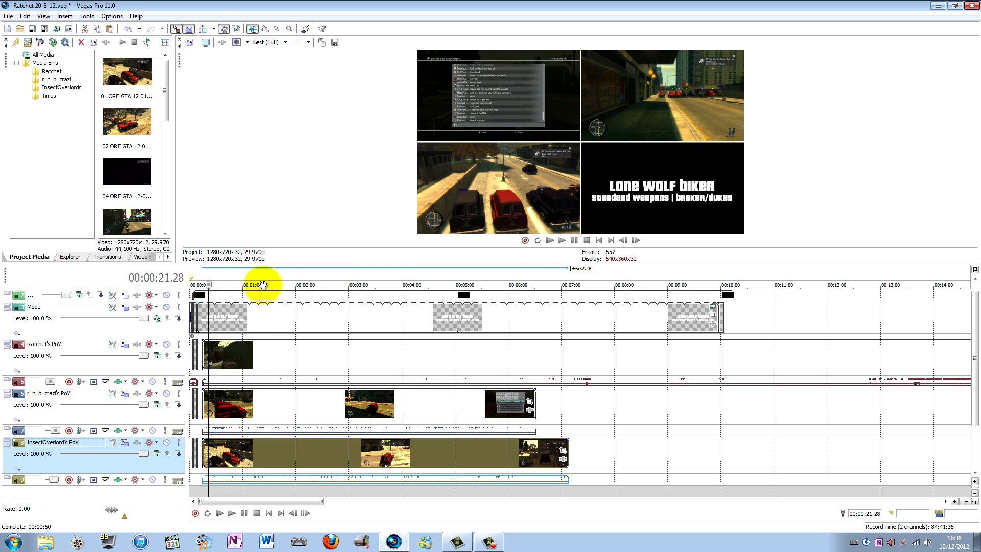
click(230, 280)
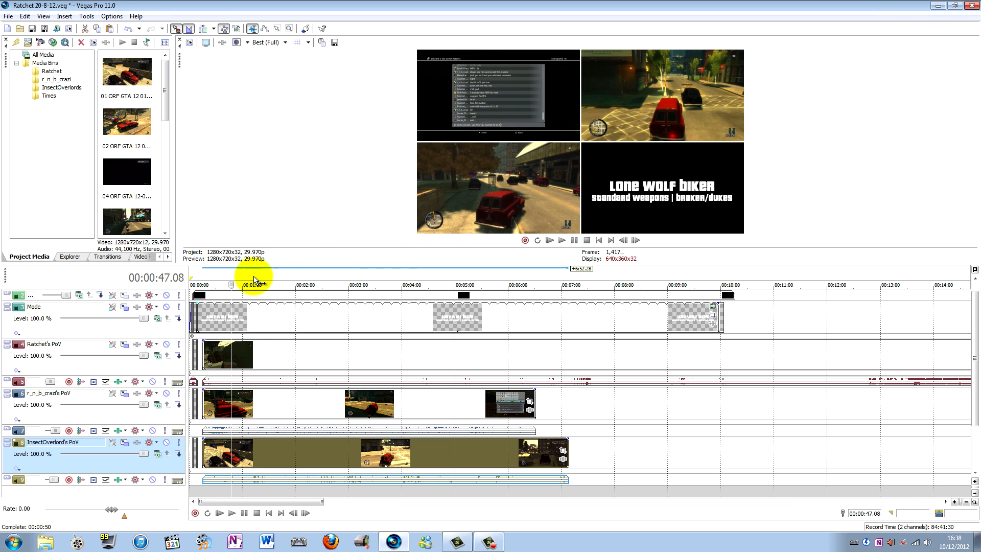
click(254, 280)
click(285, 279)
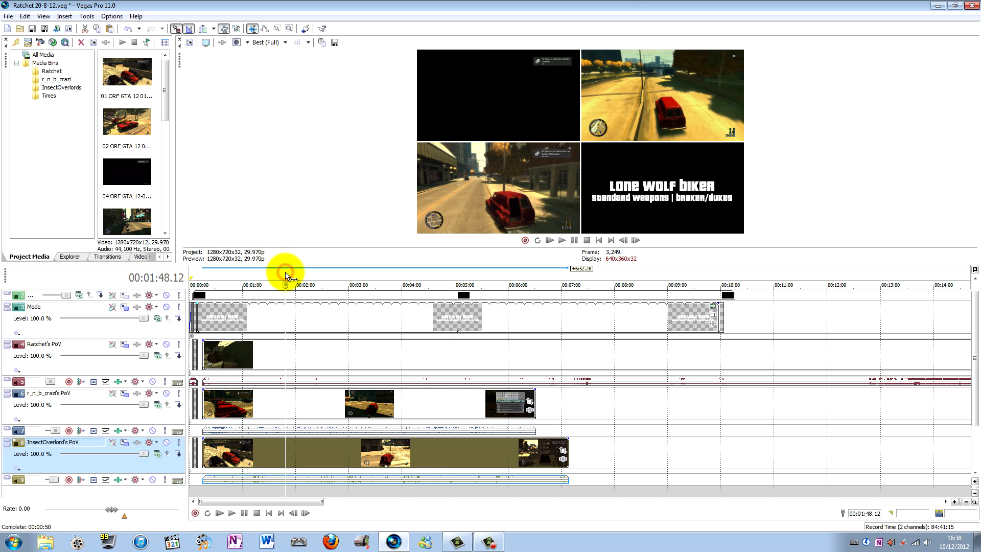
click(299, 276)
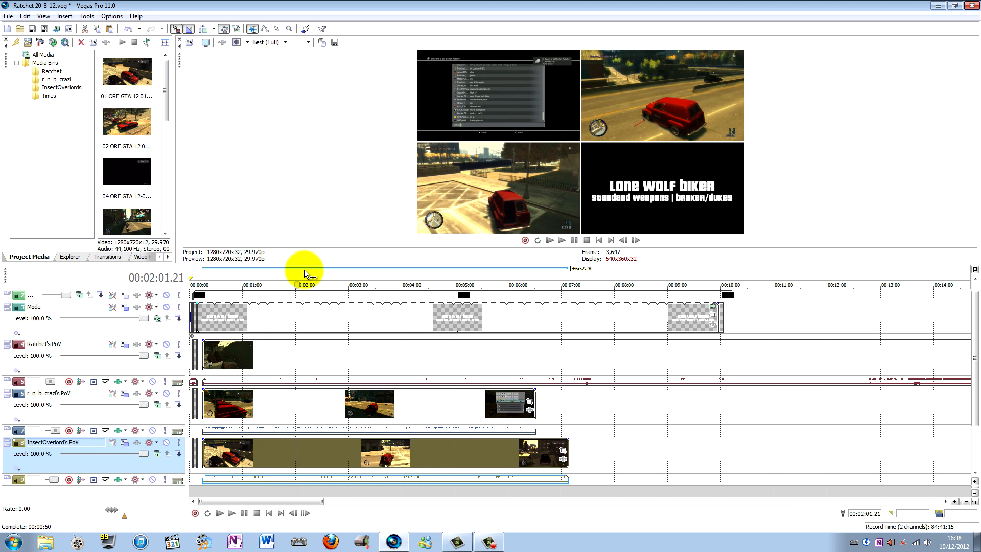
click(306, 273)
click(321, 269)
click(256, 269)
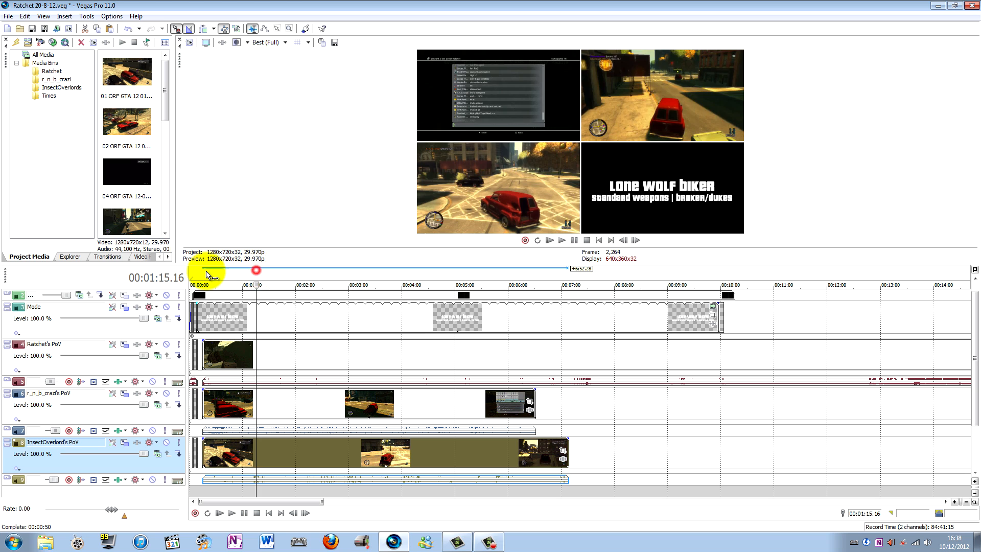
click(213, 276)
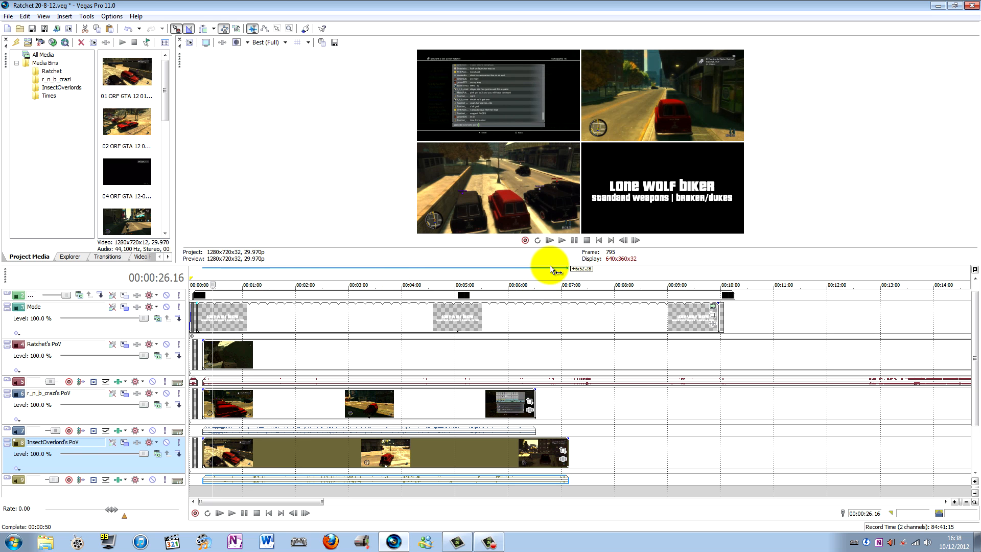
- Enlarge the video preview to examine the split screen, and shrink it again to bring back the tracks
drag(550, 263, 549, 453)
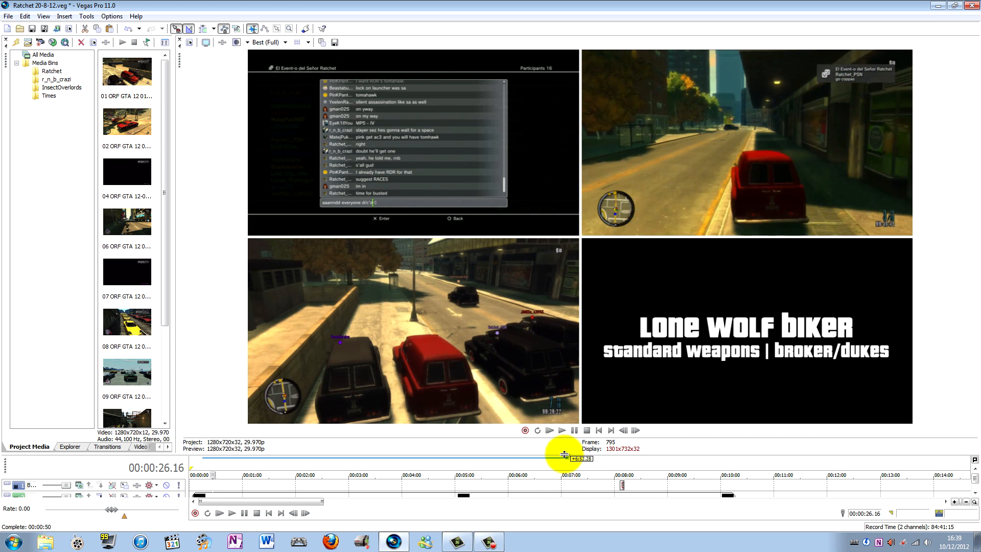
drag(564, 454, 558, 254)
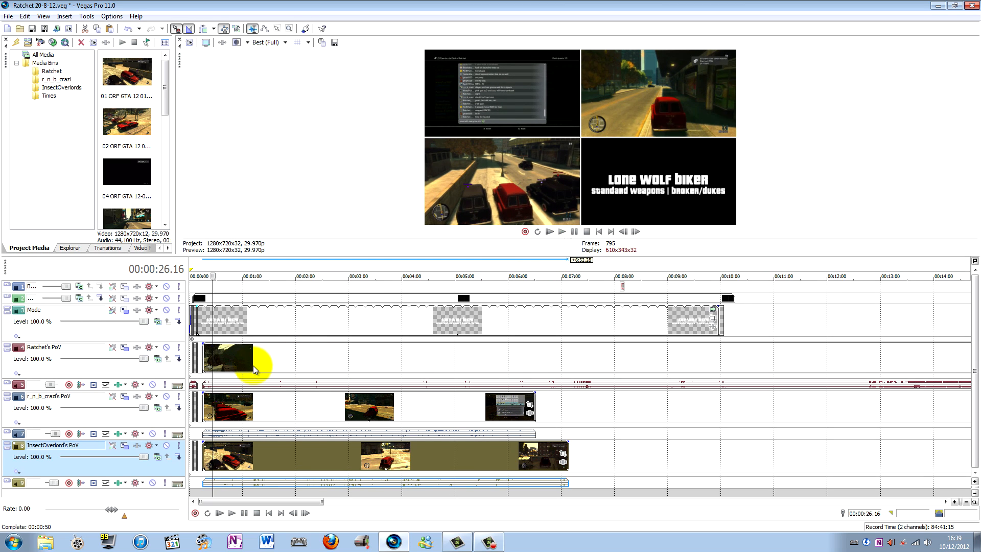
scroll(363, 360, down, 5)
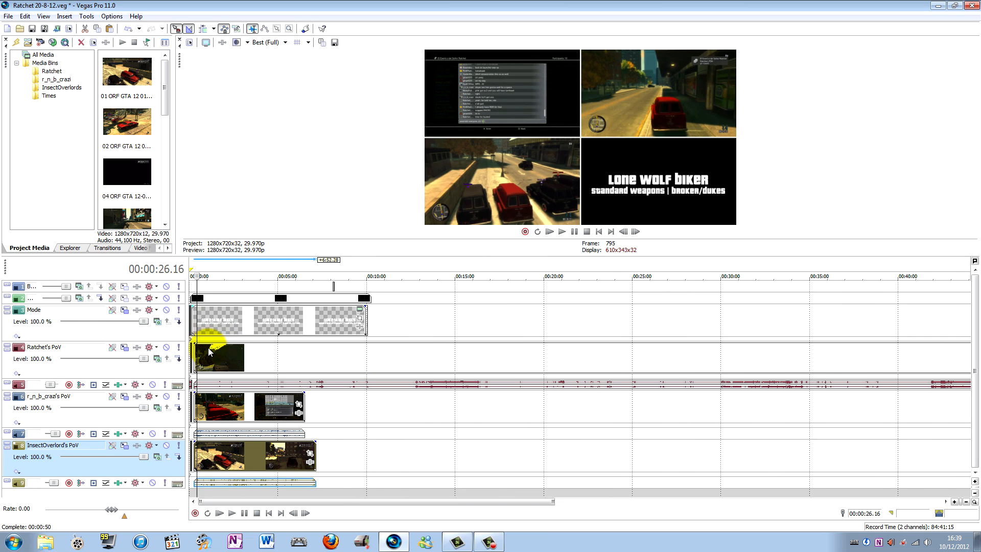
scroll(208, 351, up, 2)
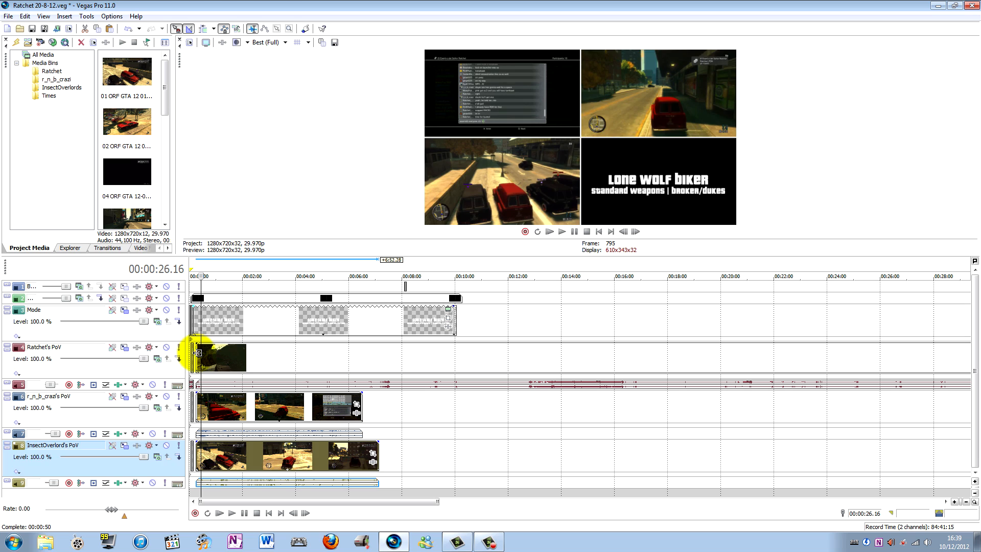
- Trim about 12.5 minutes off the start of Ratchet's clip and slide it back to start level with the other two players' clips
drag(197, 352, 529, 359)
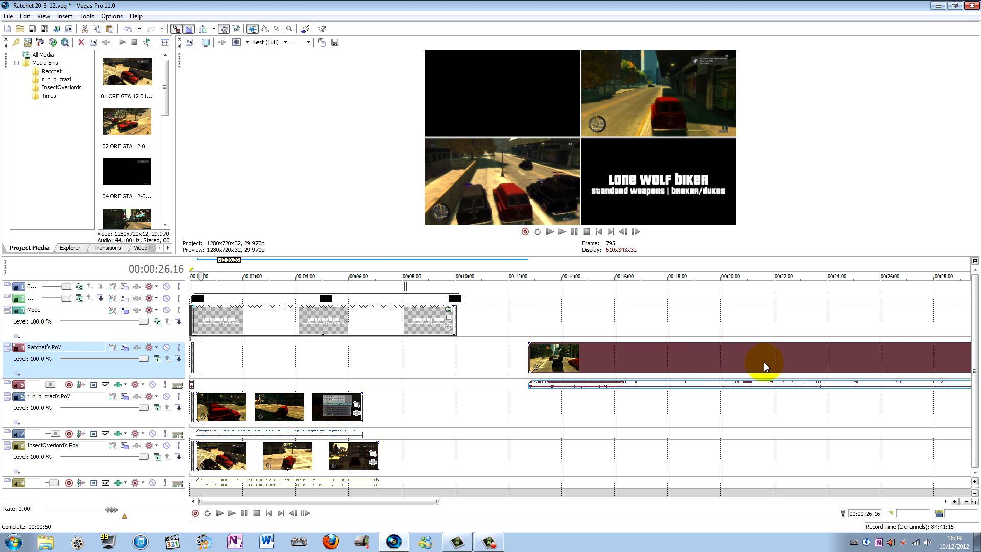
scroll(764, 363, down, 3)
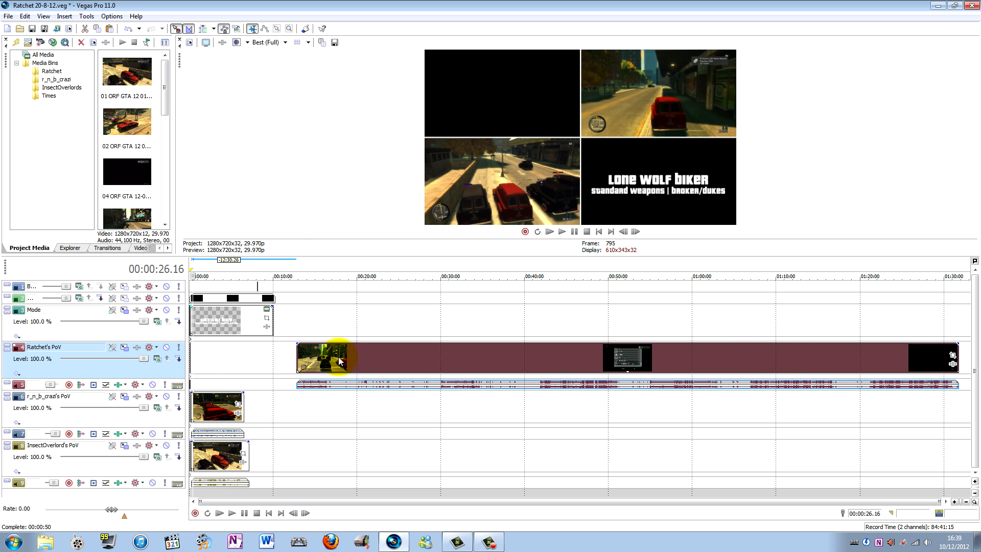
drag(326, 357, 270, 358)
scroll(234, 353, up, 6)
scroll(266, 362, up, 4)
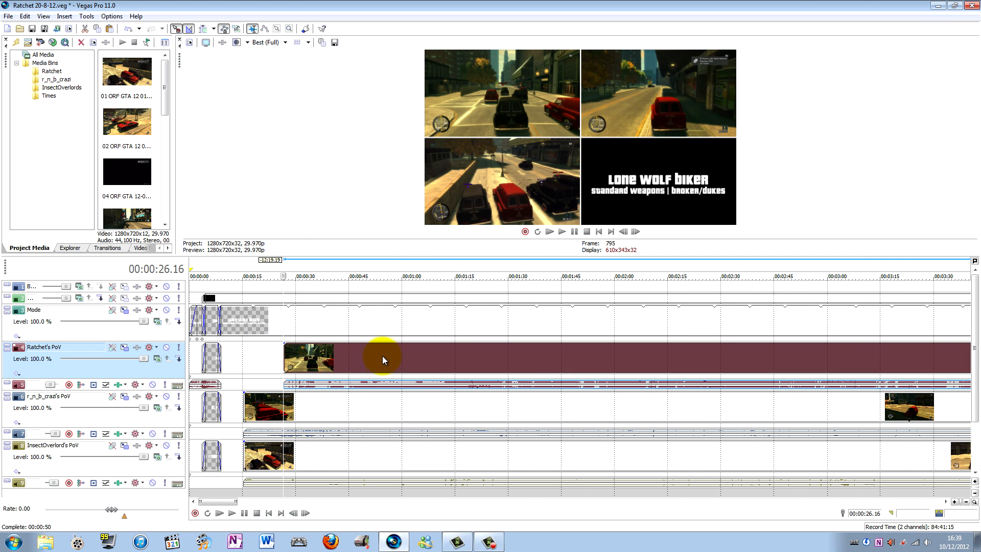
drag(382, 355, 334, 369)
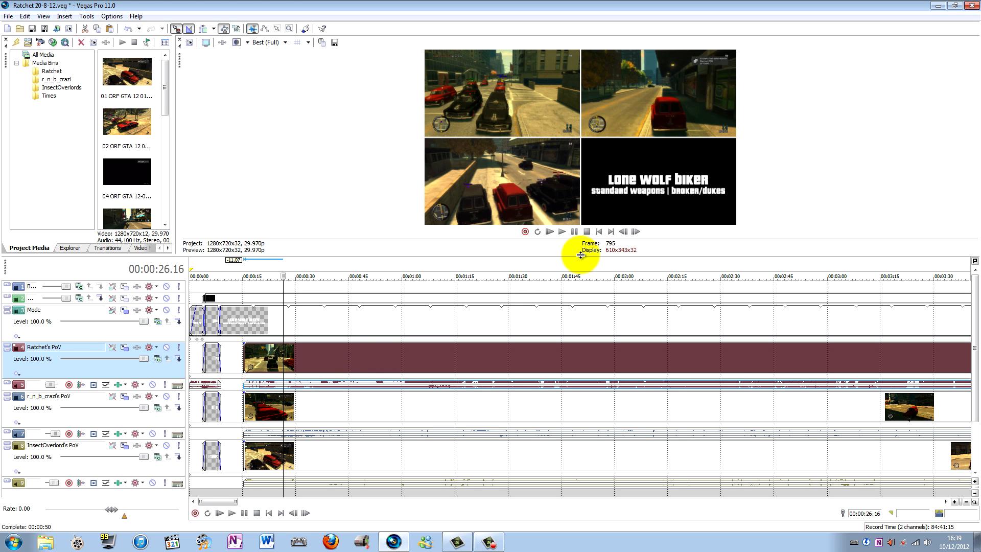
- Compare the three players' views in an enlarged preview and at the shared clip start, 00:00:15.08
drag(581, 254, 597, 479)
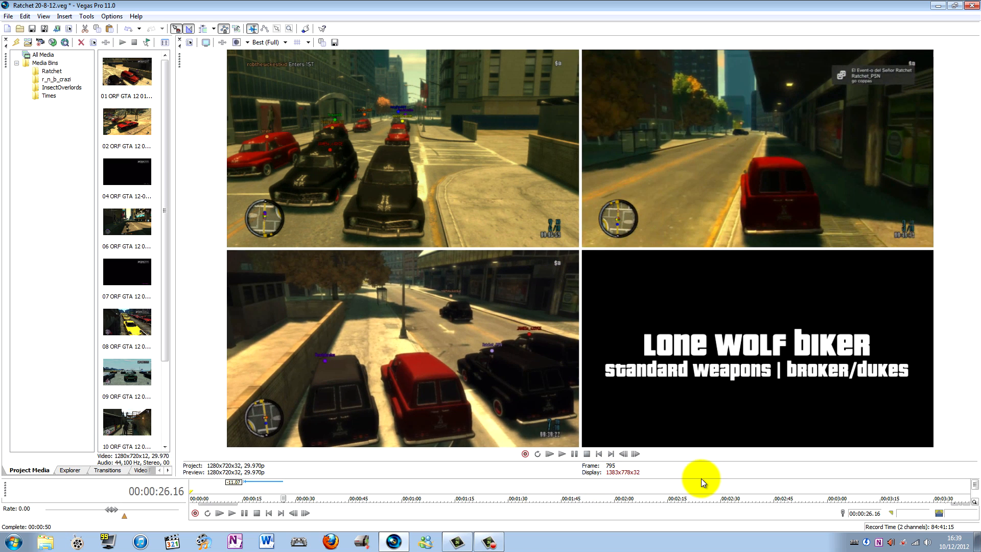
drag(700, 478, 704, 253)
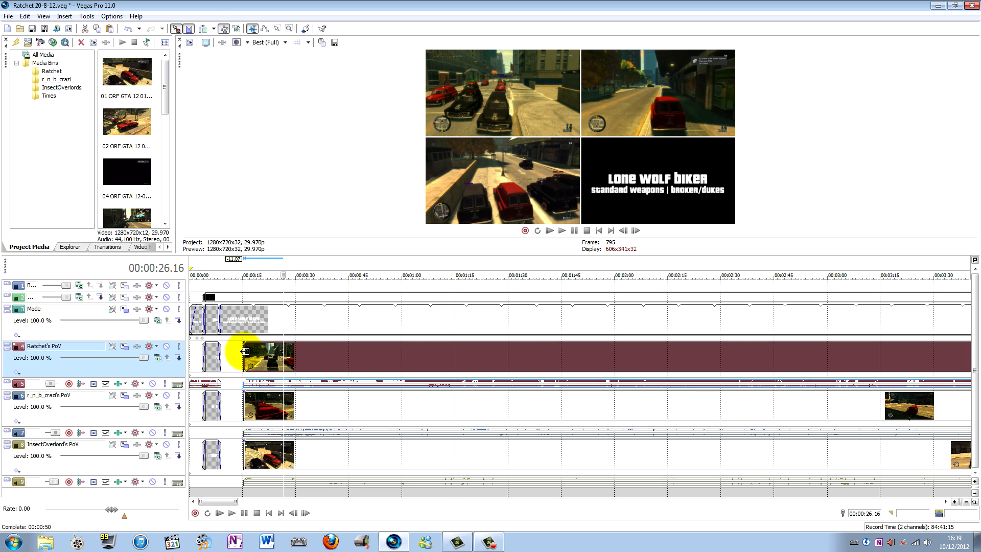
drag(610, 253, 554, 275)
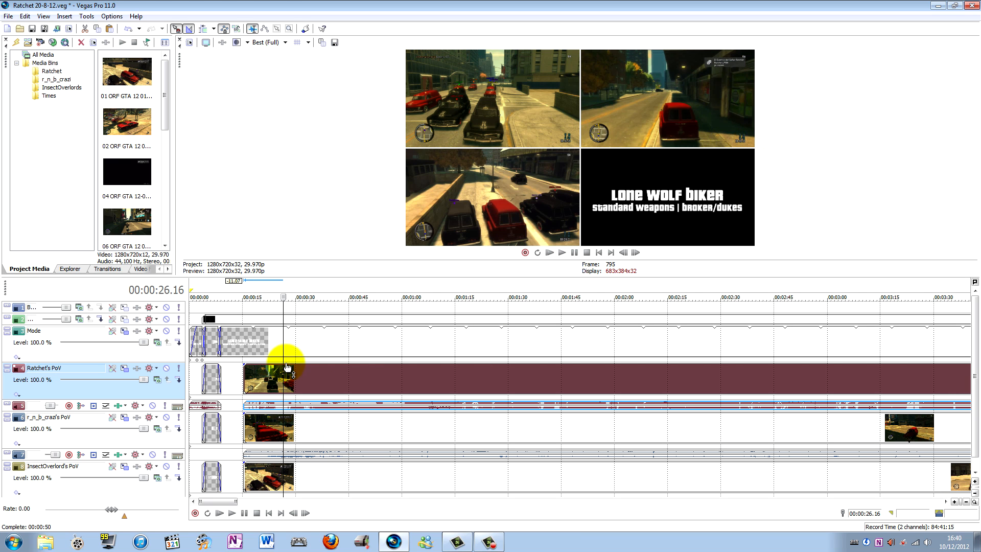
mouse_move(244, 379)
mouse_down()
mouse_move(409, 375)
mouse_move(245, 376)
mouse_up()
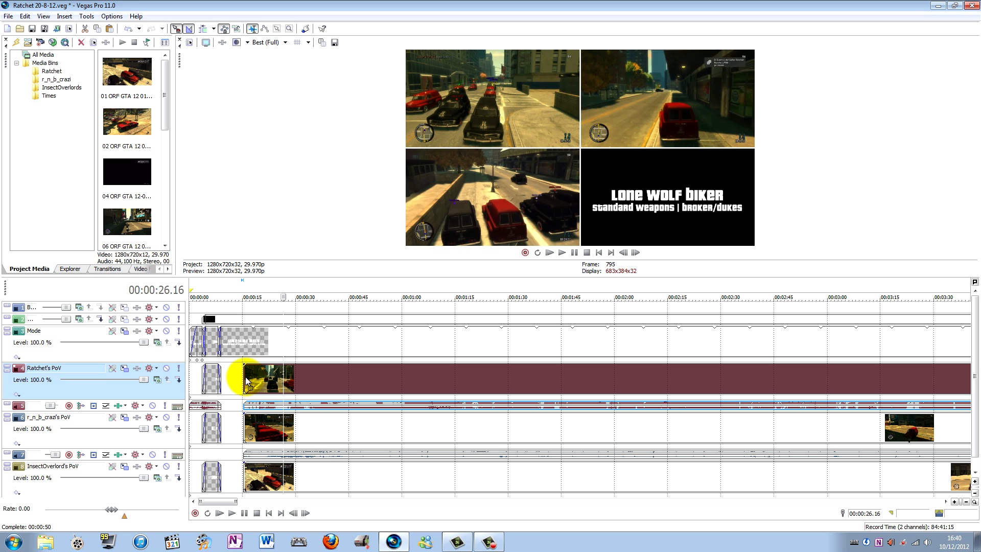
click(244, 376)
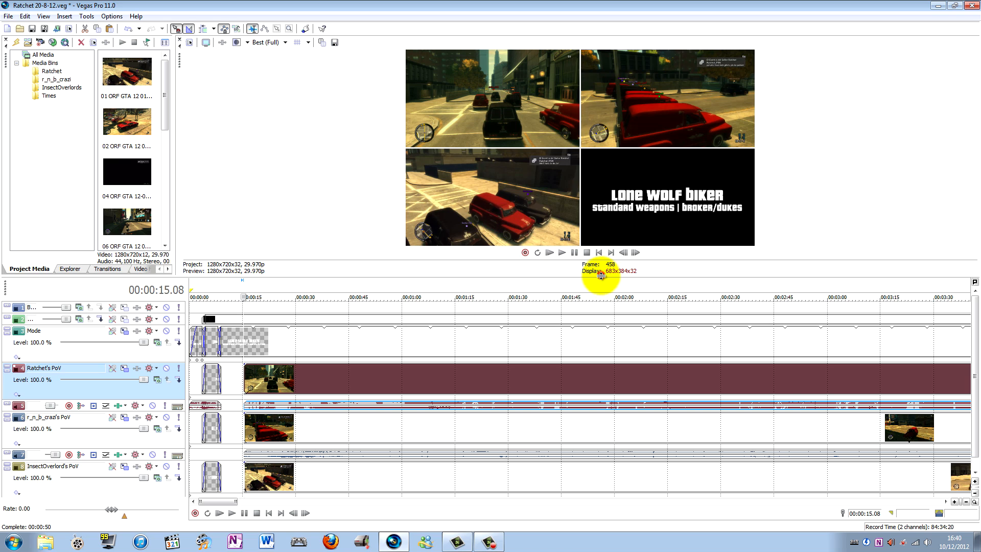
mouse_move(601, 280)
mouse_down()
mouse_move(599, 467)
mouse_move(595, 280)
mouse_up()
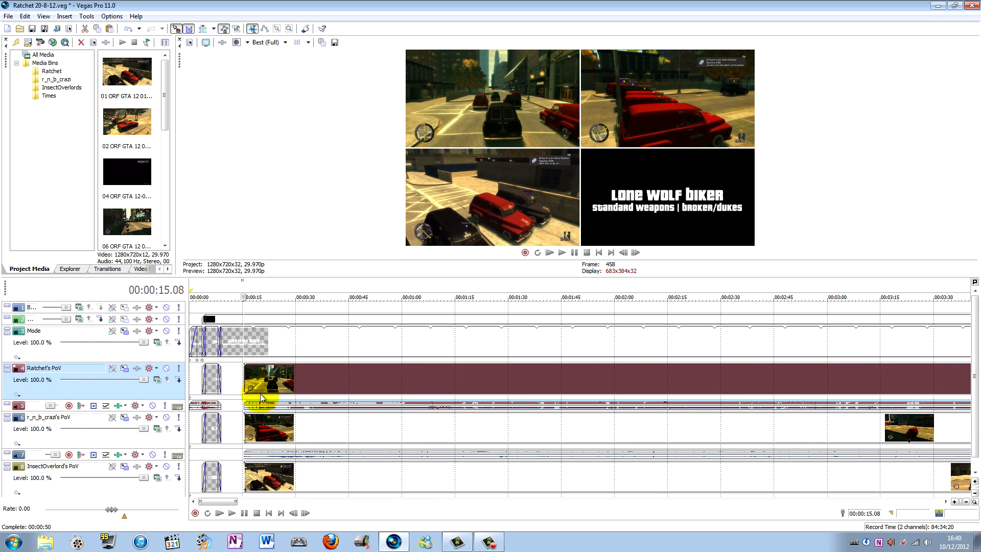
- Trim about 41 seconds off the start of Ratchet's clip and move it back to the other players' clip start
drag(242, 384, 390, 350)
drag(455, 376, 306, 384)
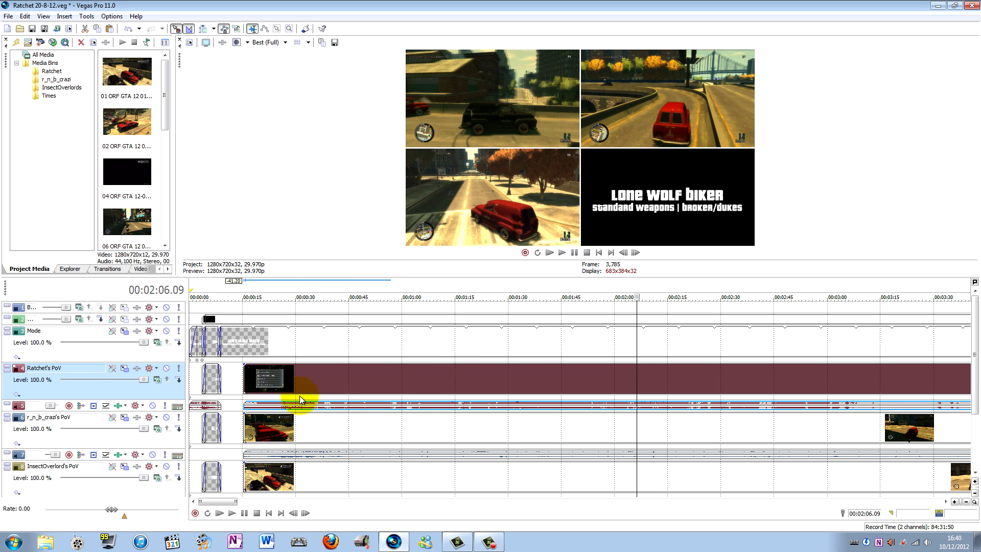
- Compare the views at the clips' start, trim about 18 seconds off the start of InsectOverlord's clip, and realign it with the others
click(244, 470)
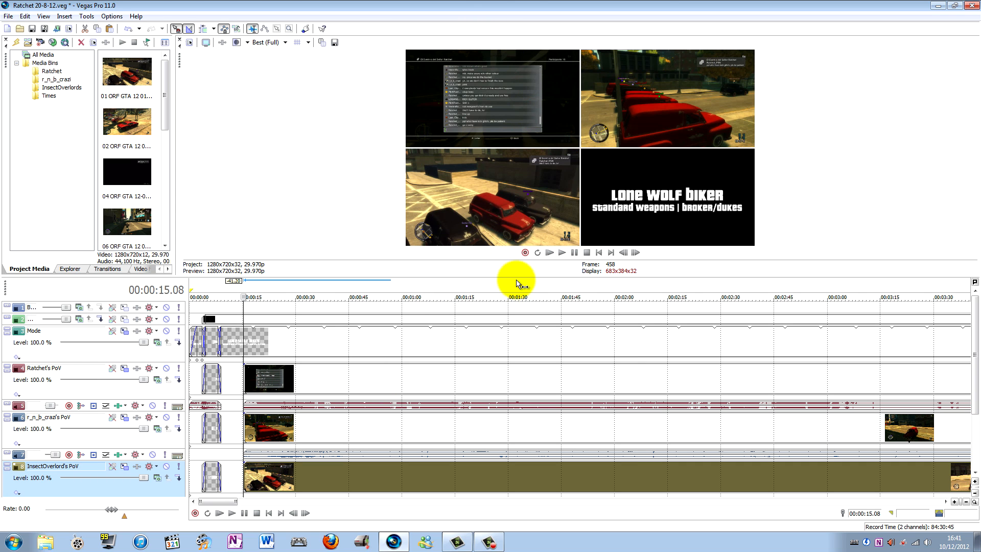
drag(521, 279, 502, 526)
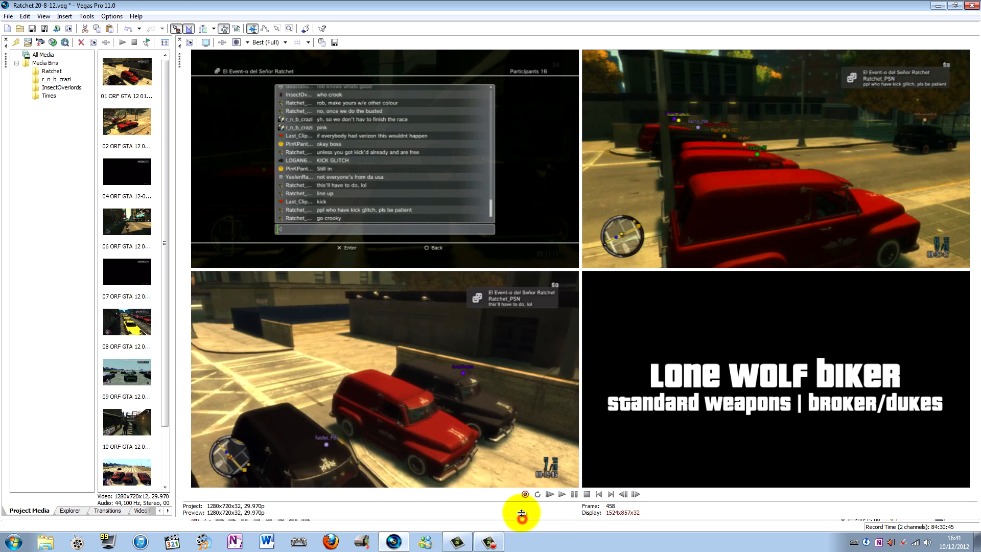
drag(522, 520, 532, 324)
drag(532, 320, 531, 305)
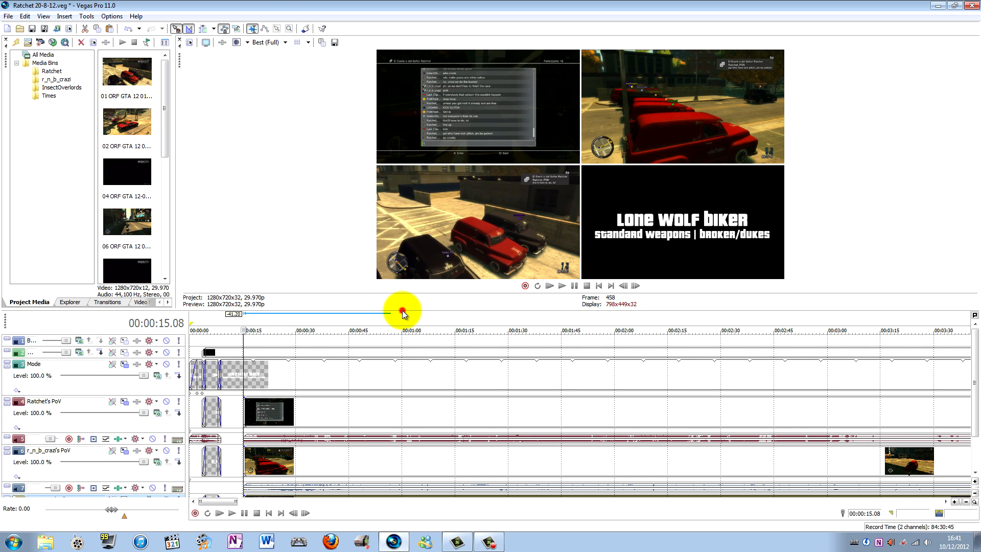
drag(402, 311, 403, 224)
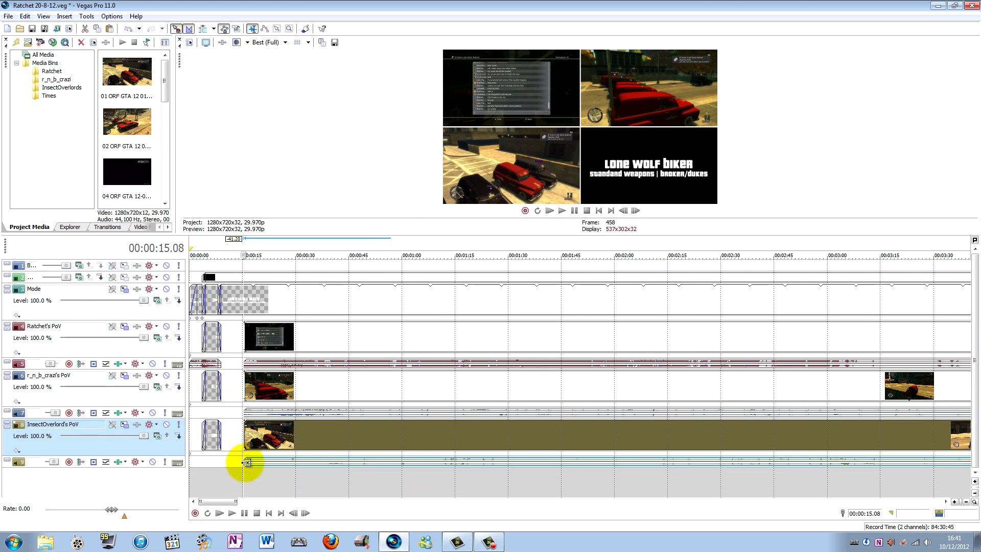
drag(244, 433, 302, 430)
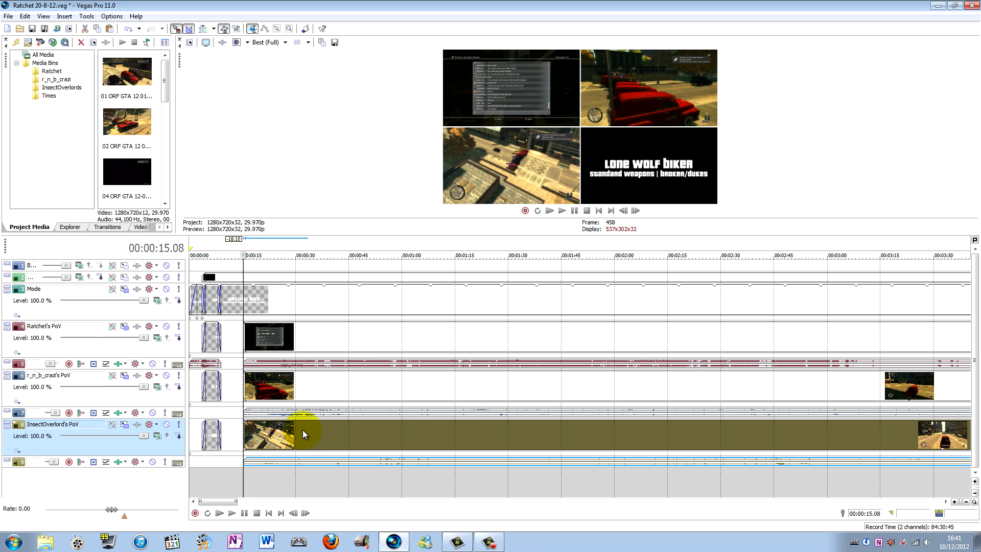
- Check how the three players' clips line up at several points along the timeline, using an enlarged preview at 00:01:17.08
click(462, 243)
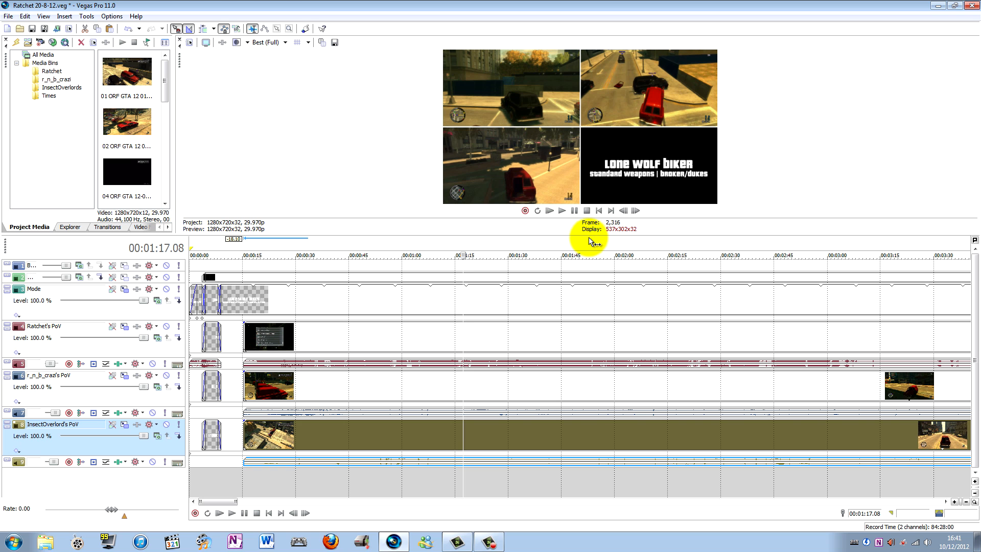
drag(582, 234, 565, 503)
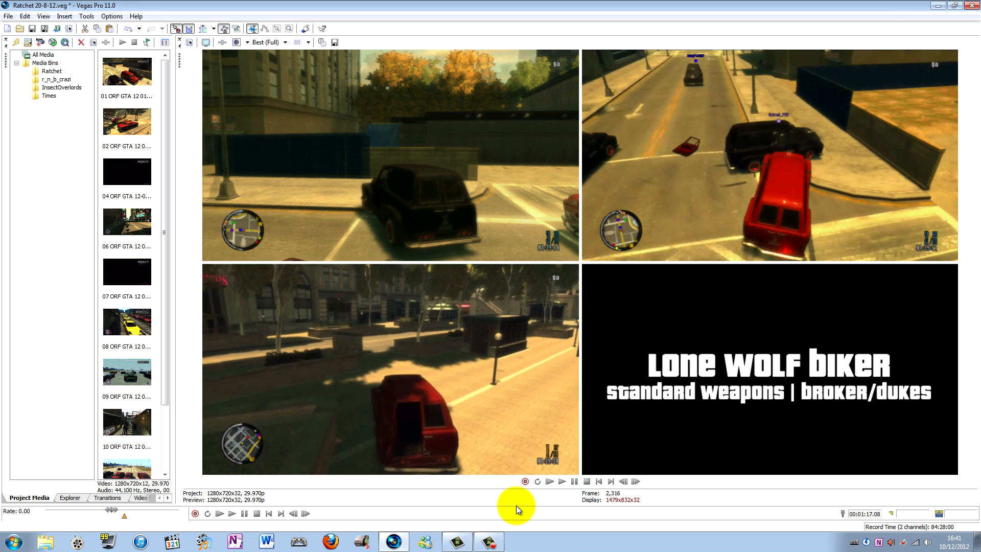
drag(516, 505, 501, 262)
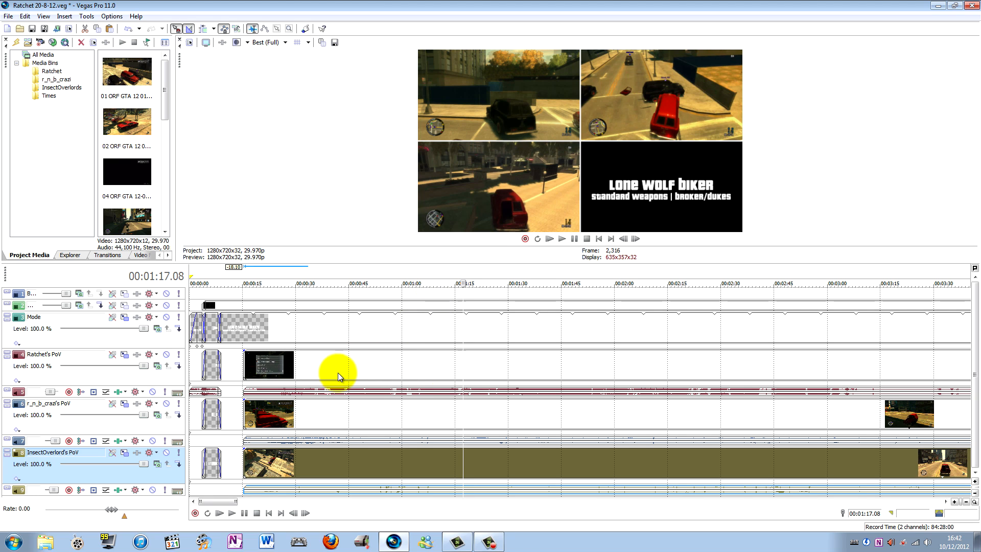
click(366, 369)
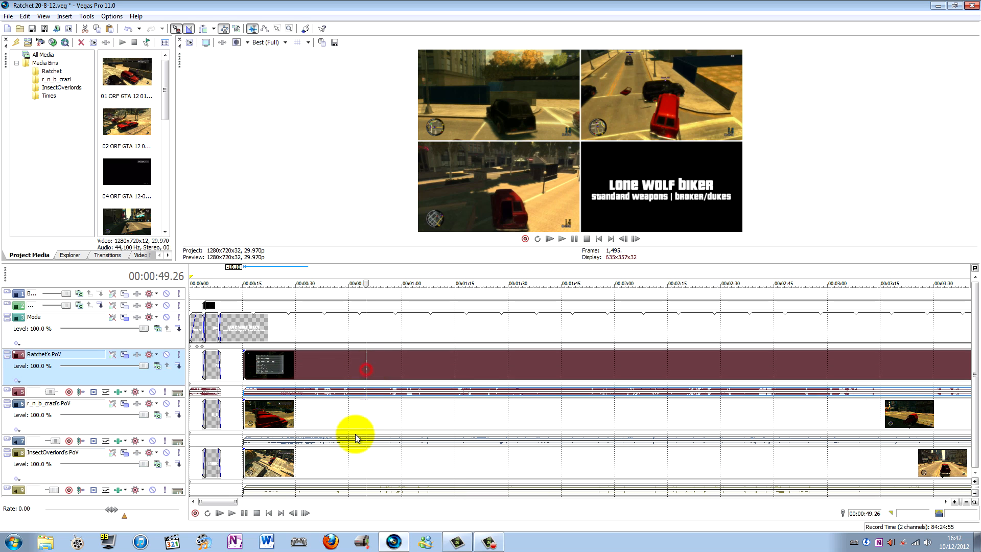
ctrl+click(363, 409)
click(483, 374)
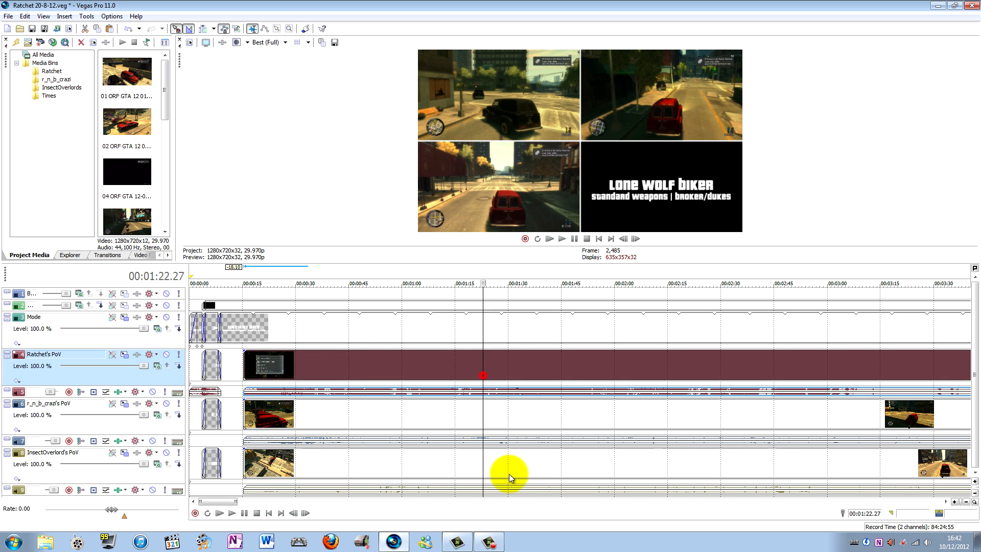
ctrl+click(508, 473)
click(372, 414)
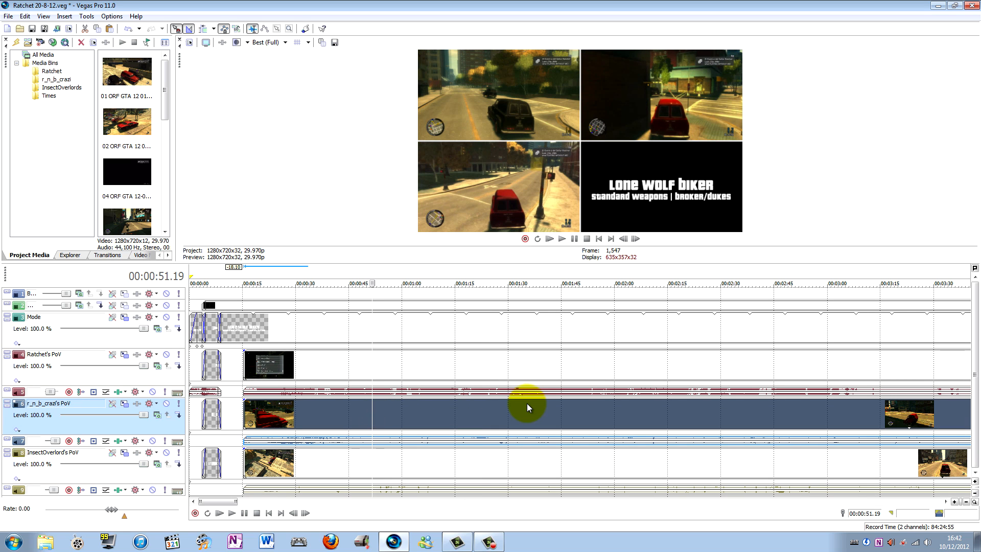
scroll(377, 391, down, 3)
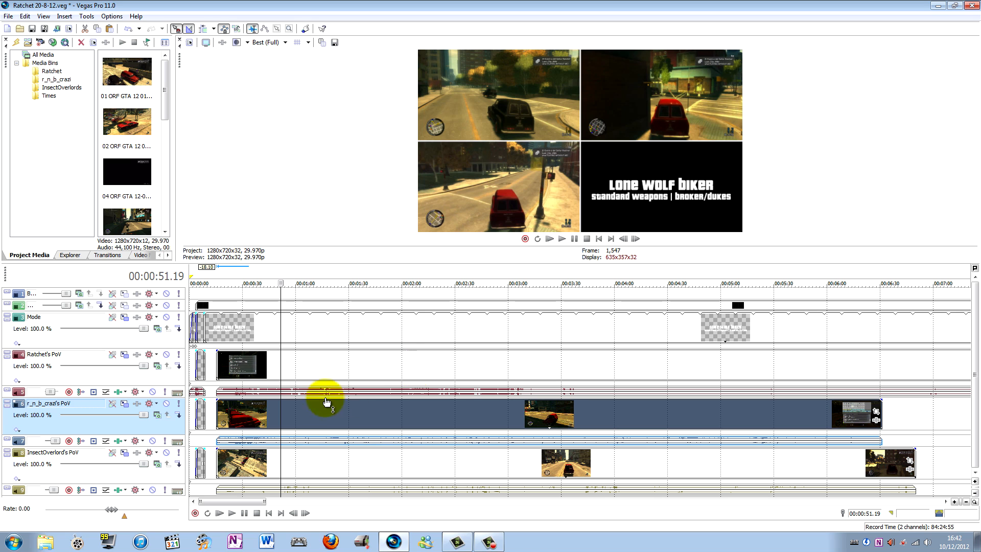
- Set Ratchet's clip to Disable Resample and switch it back to Smart Resample
right_click(448, 366)
mouse_move(550, 282)
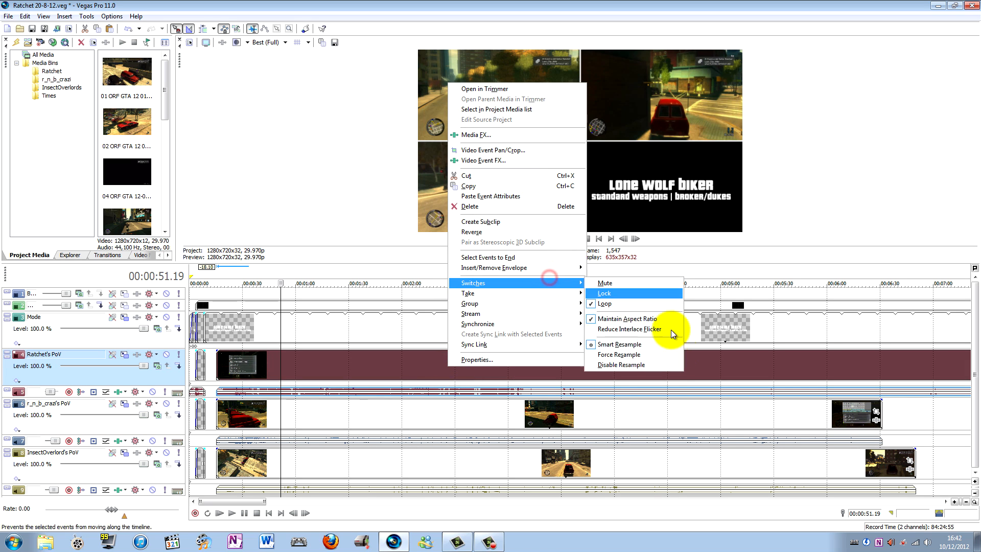
click(635, 363)
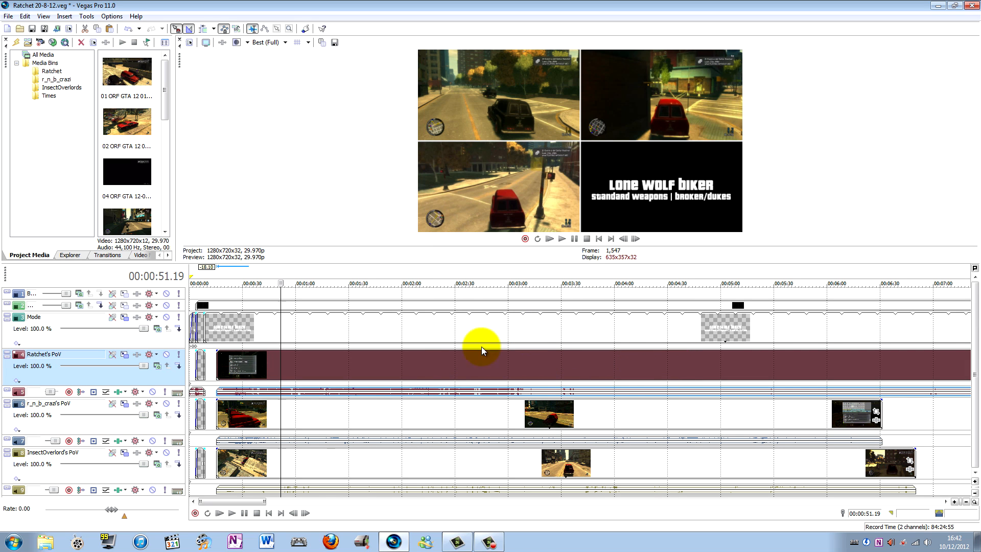
right_click(424, 363)
mouse_move(547, 280)
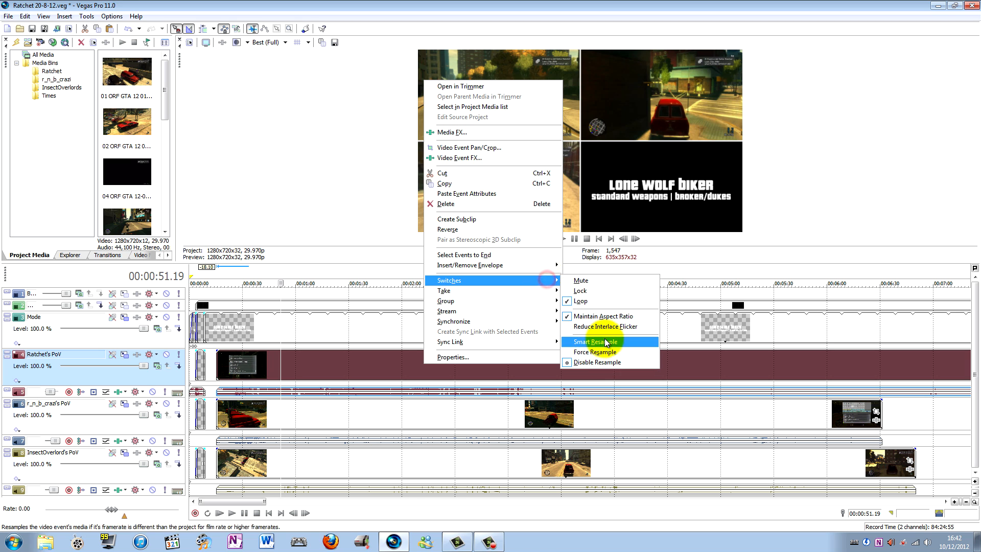
click(603, 338)
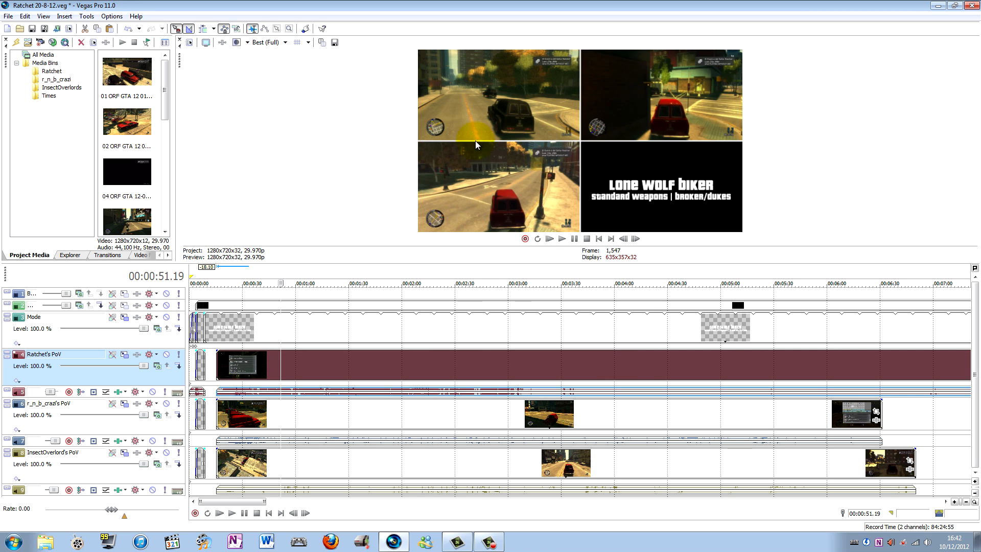
- Turn resampling off for the clip on the Ratchet's PoV track with the Disable Resample switch
right_click(480, 366)
mouse_move(562, 282)
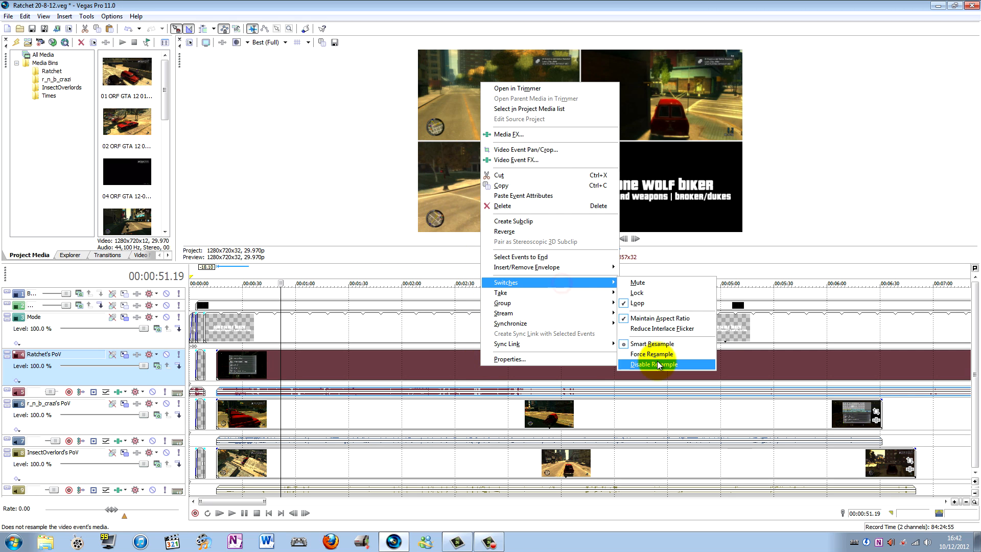
click(657, 361)
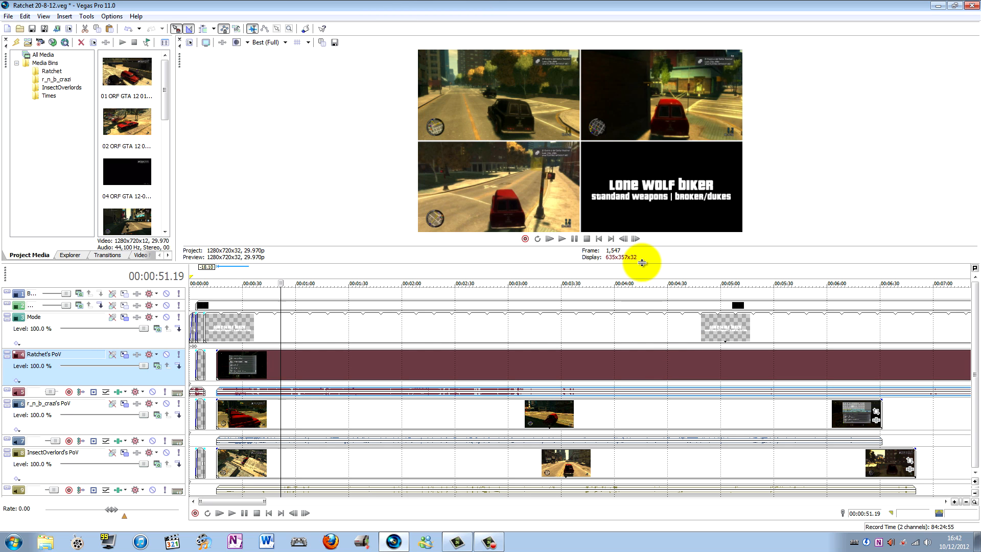
- Enlarge the preview, set Ratchet's clip to Smart Resample, and play the split screen from 00:00:51.19 to examine the picture
drag(641, 263, 624, 430)
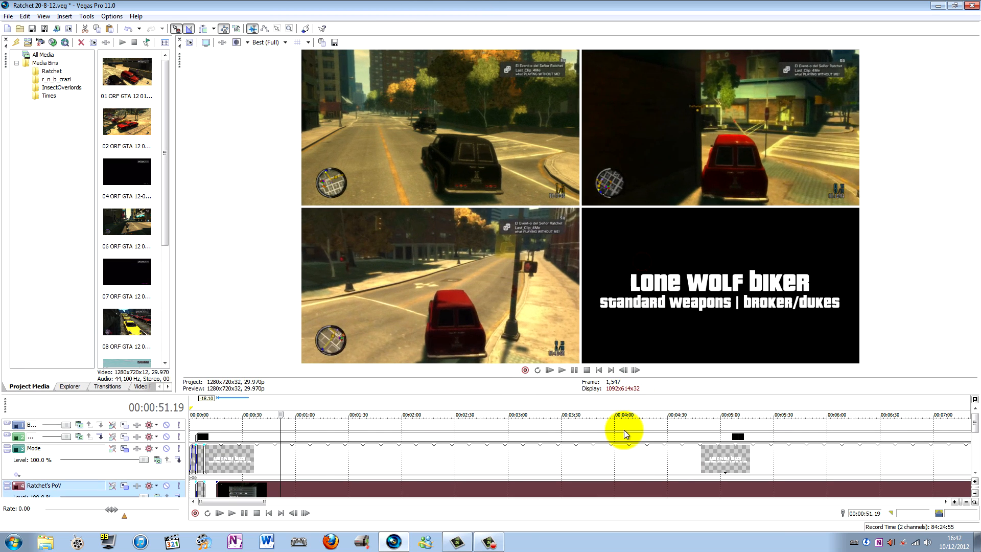
right_click(586, 492)
mouse_move(644, 403)
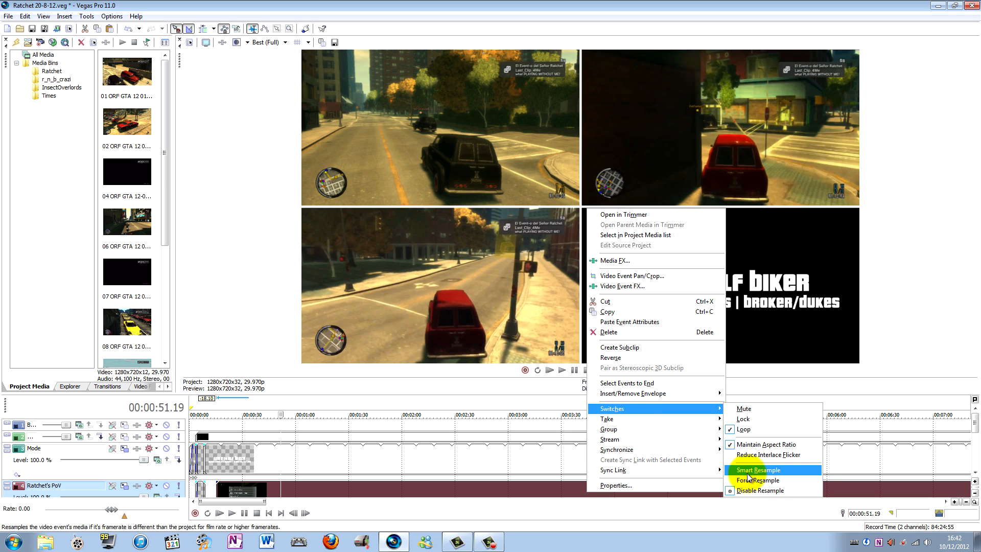
click(746, 474)
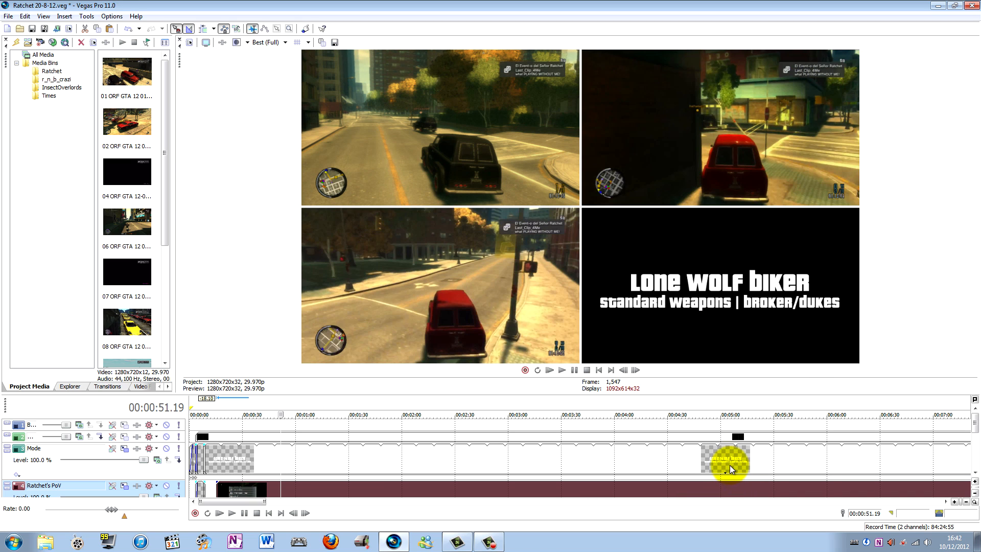
key(space)
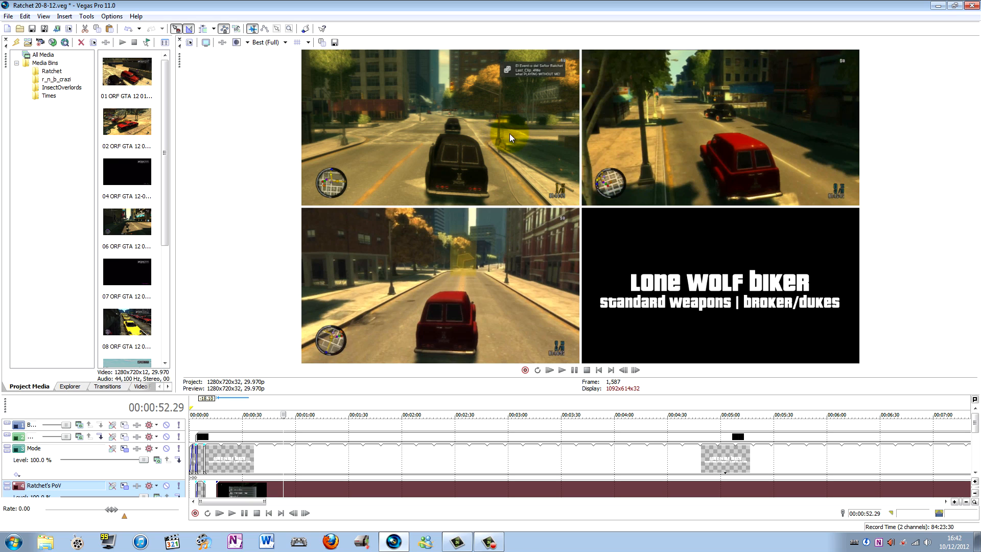
- Set Ratchet's clip to Disable Resample again
right_click(524, 492)
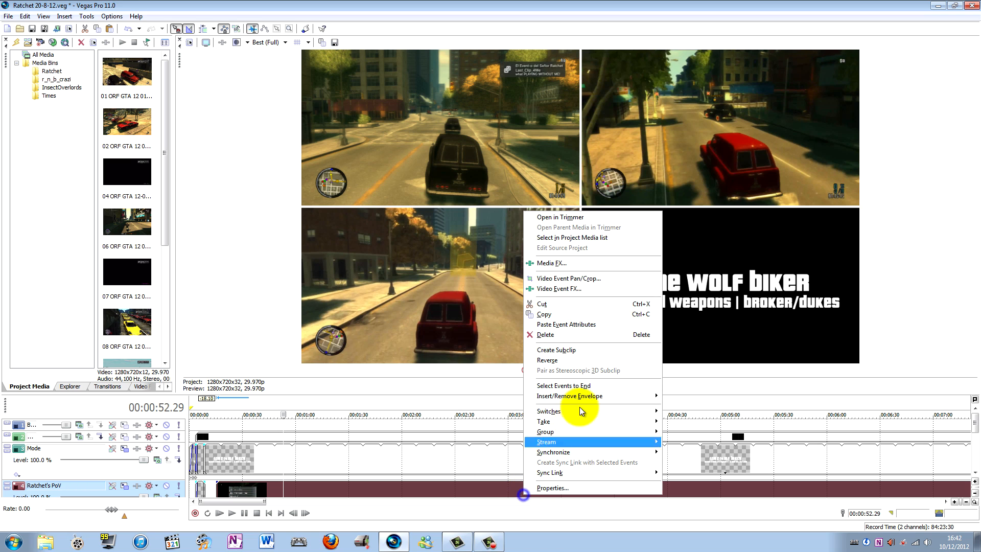
mouse_move(586, 413)
click(696, 490)
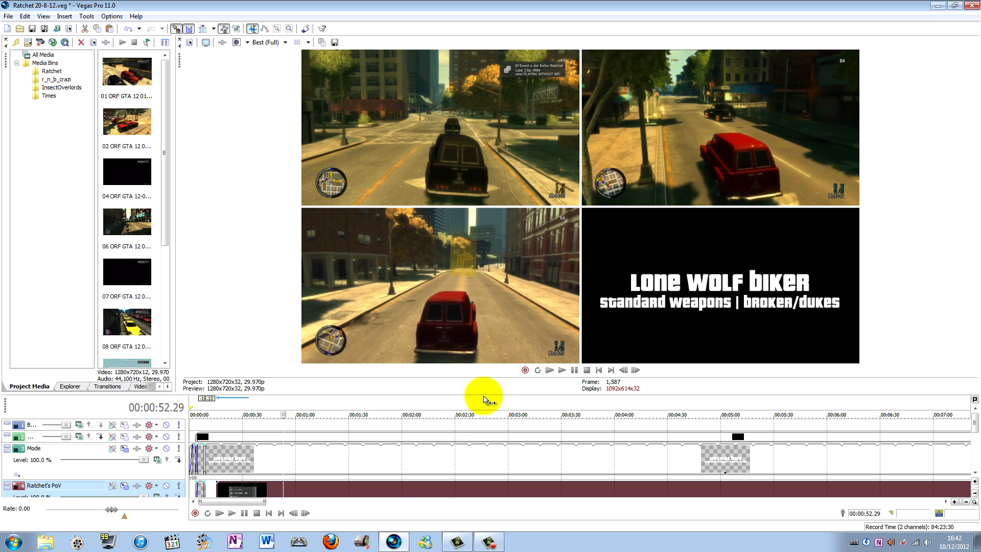
- Shrink the preview so all player tracks show, and review the project's video properties without changing them
mouse_move(485, 393)
mouse_down()
mouse_move(485, 246)
mouse_move(460, 252)
mouse_up()
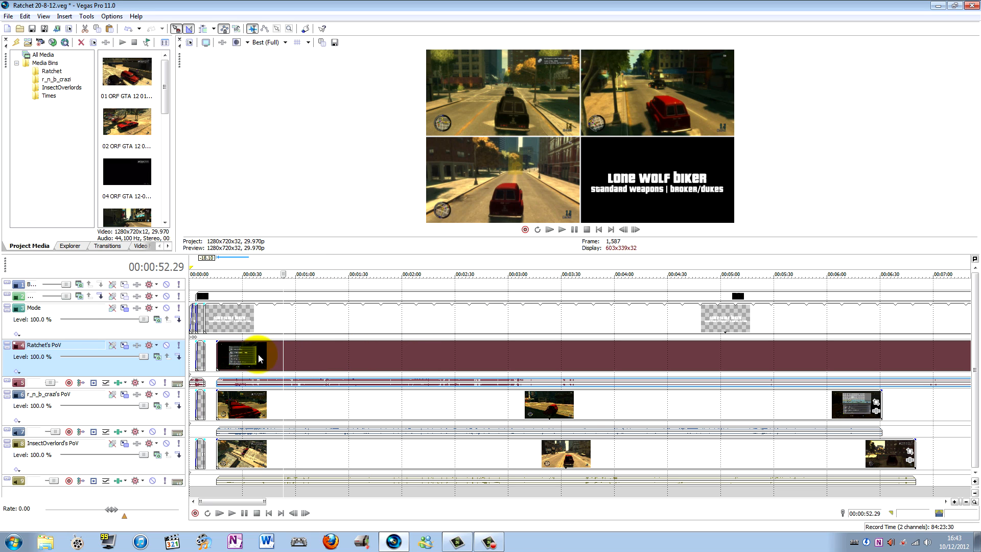
click(189, 43)
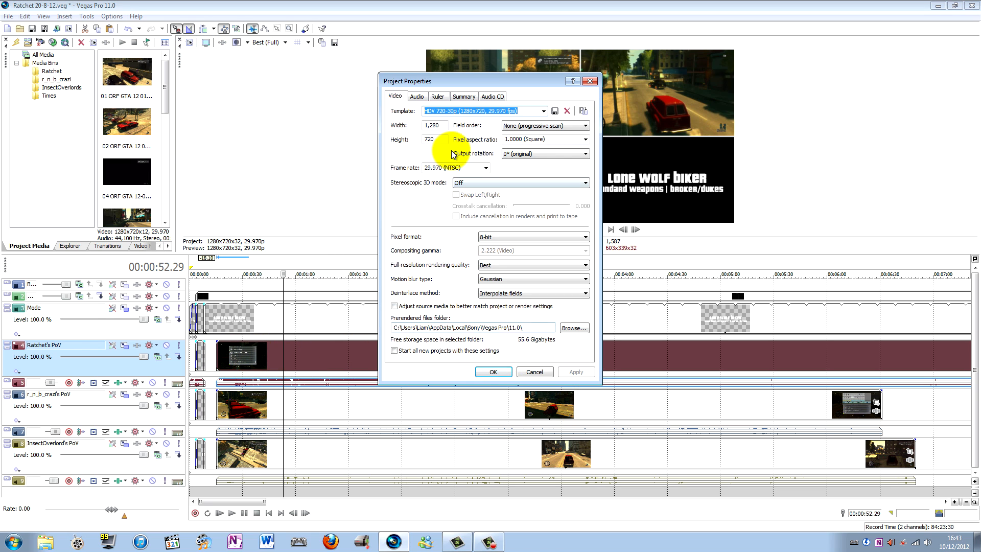
click(535, 372)
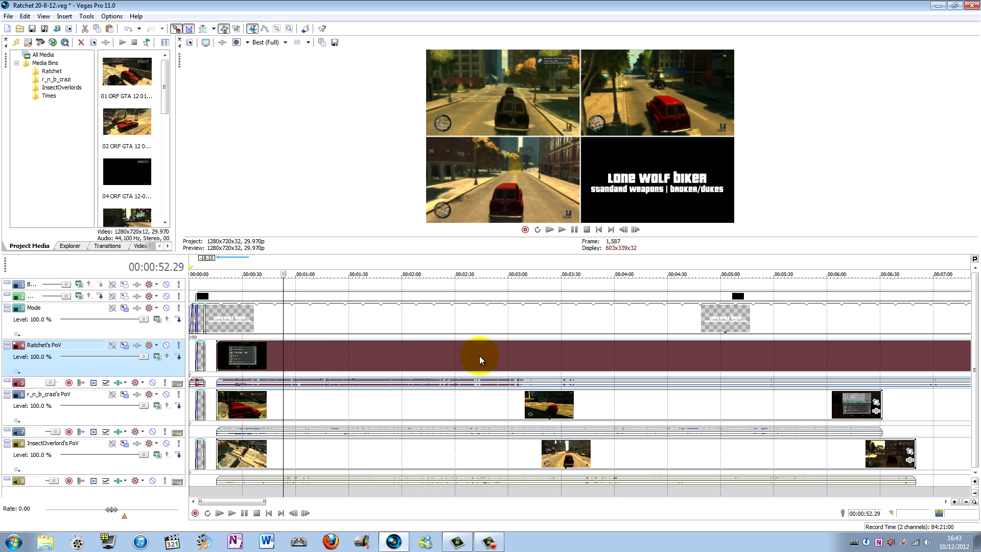
click(219, 415)
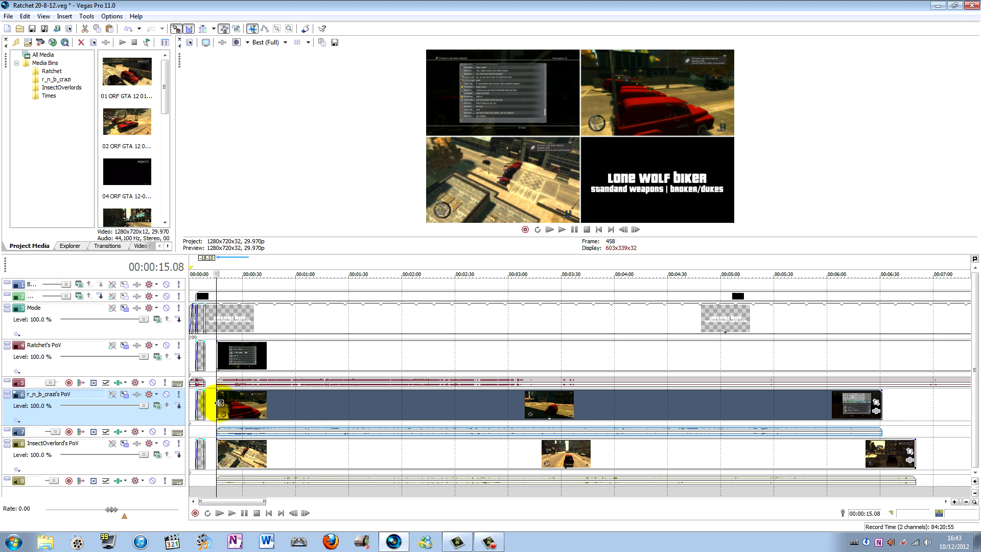
click(265, 404)
scroll(293, 427, up, 3)
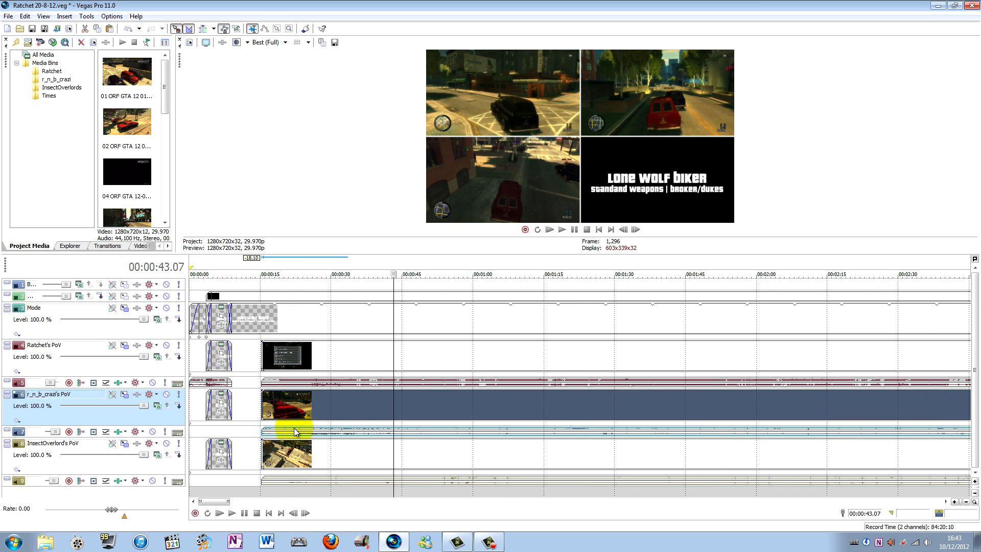
scroll(457, 355, down, 2)
scroll(458, 355, down, 1)
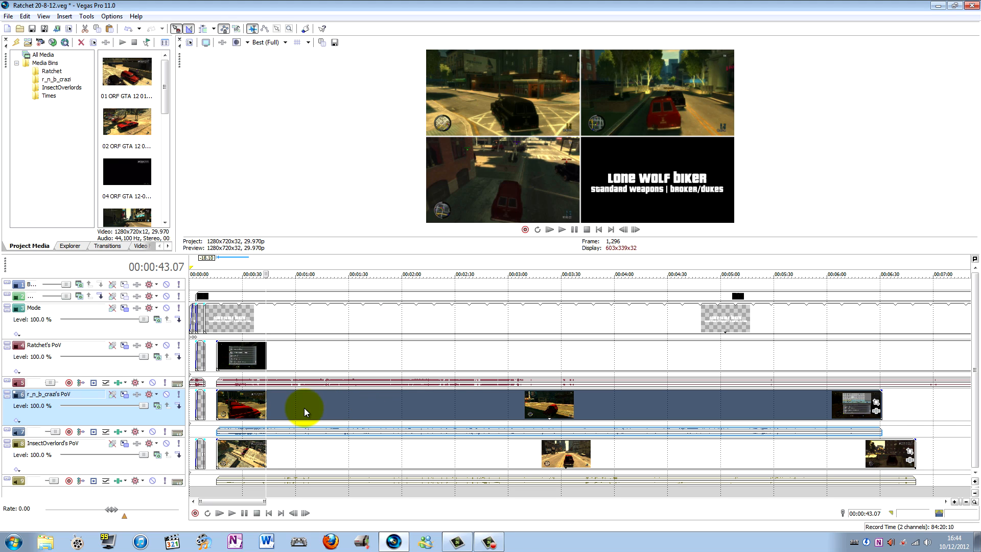
scroll(264, 387, up, 2)
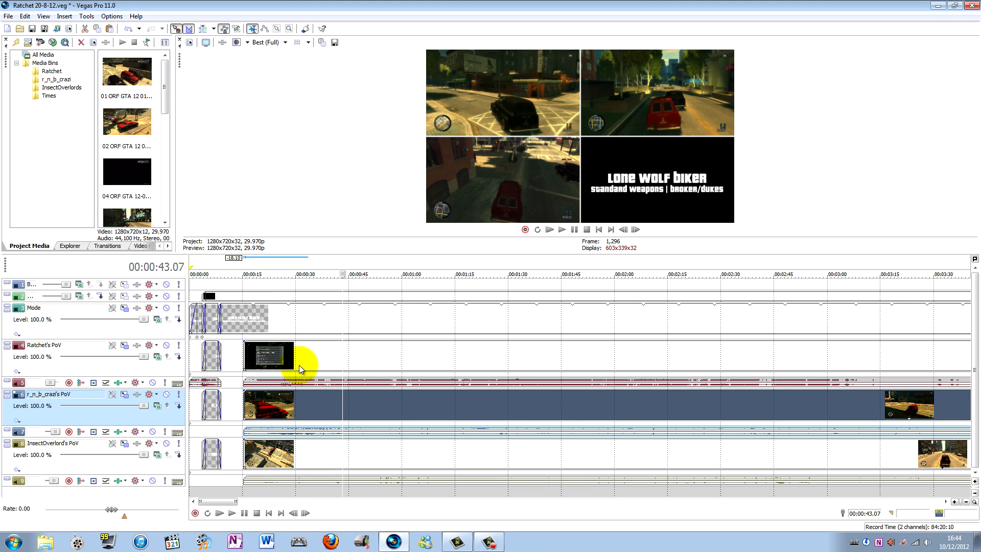
click(305, 402)
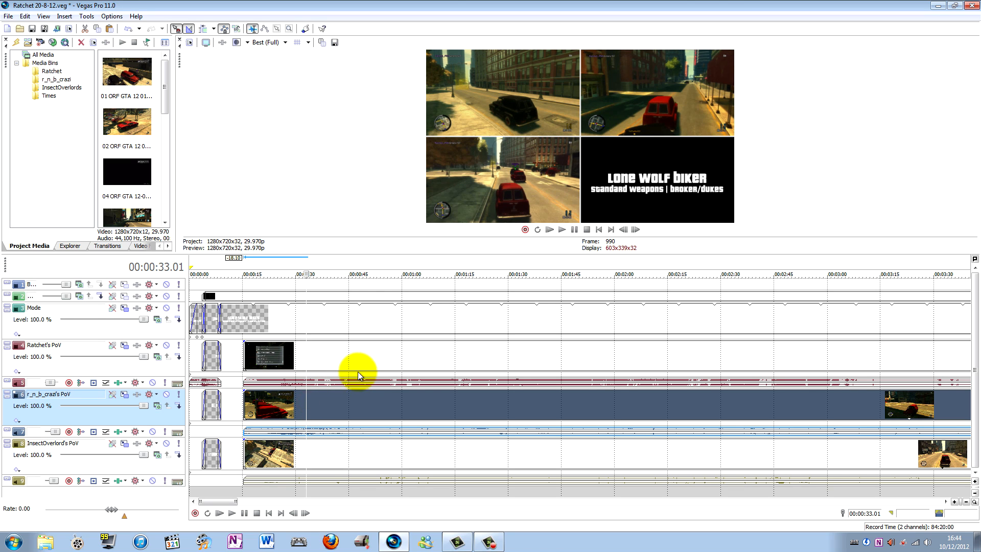
click(295, 346)
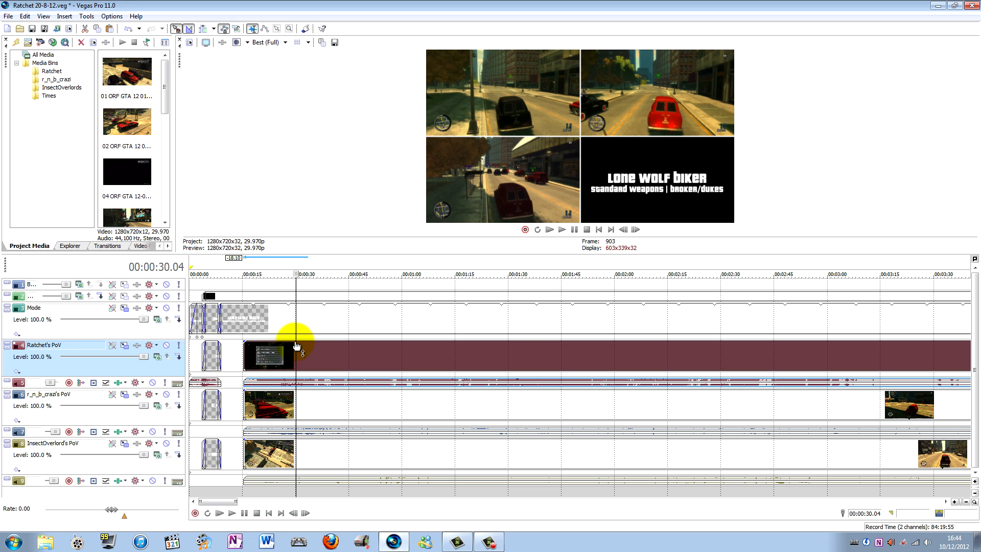
- Compare the players' views at 00:00:23.27 on Ratchet's clip, 00:00:28.02 on r_n_b_crazi's and 00:00:28.21 on InsectOverlord's
scroll(408, 399, up, 1)
scroll(408, 399, up, 1)
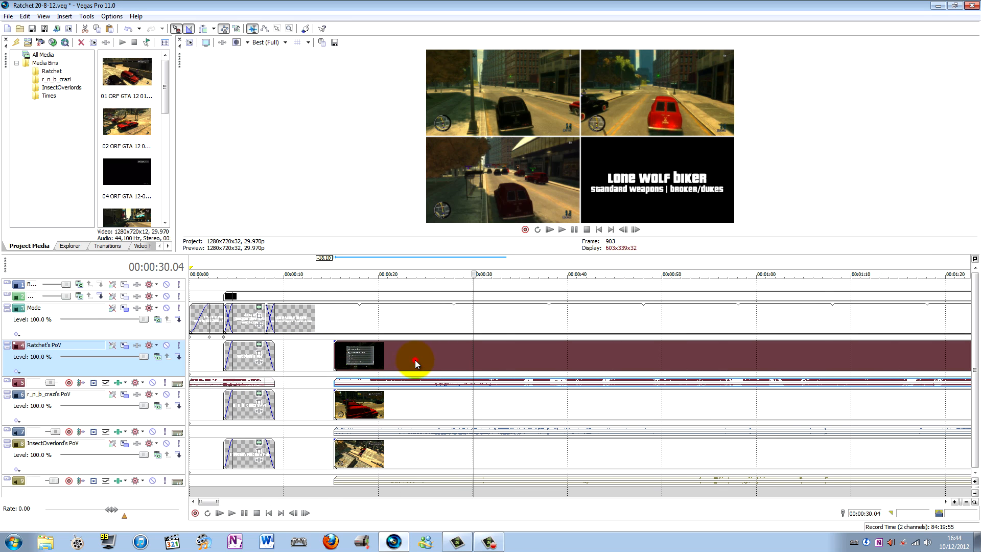
click(415, 360)
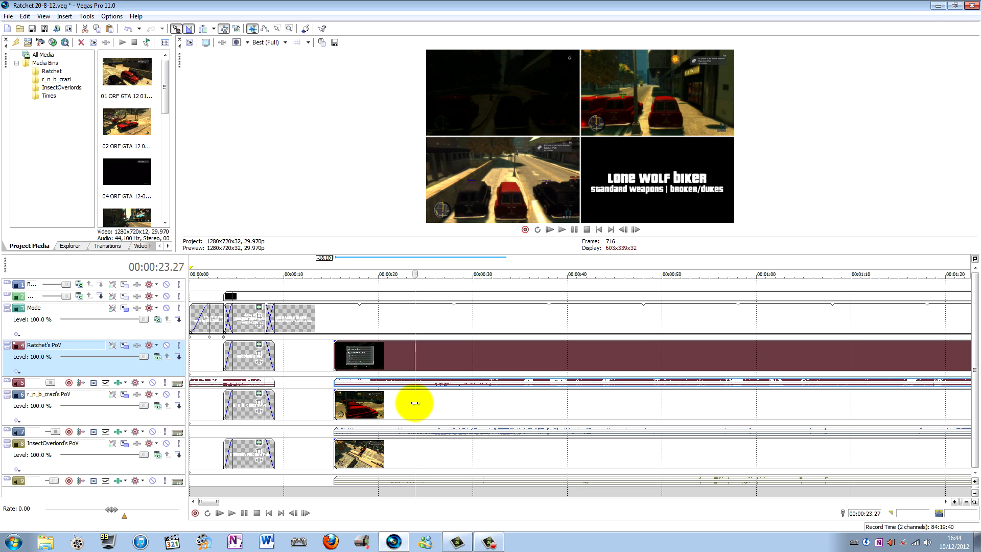
click(454, 407)
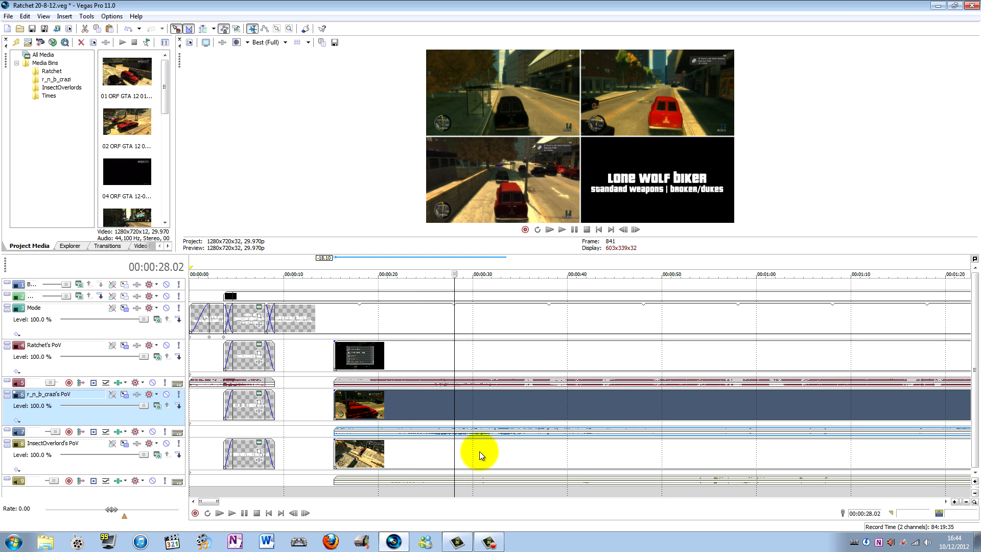
click(461, 452)
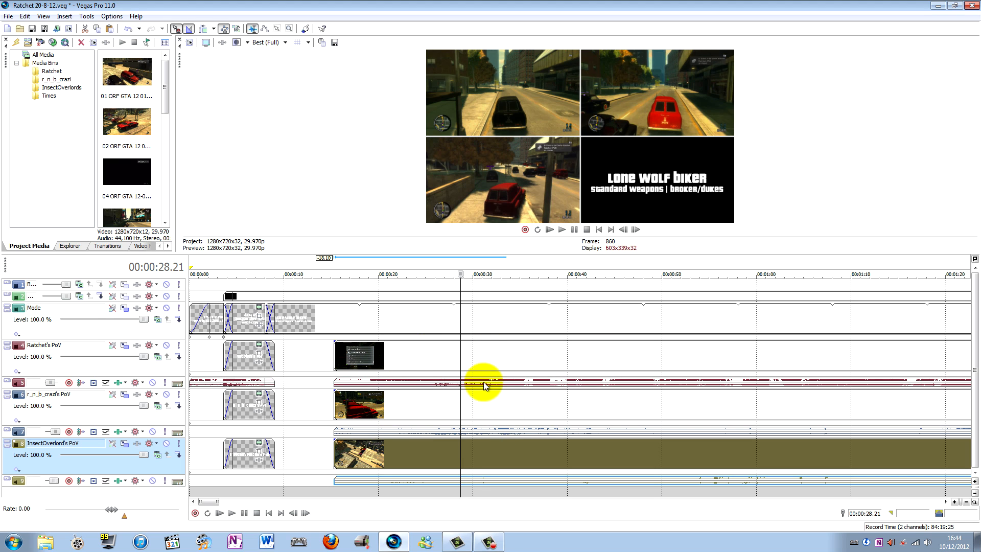
click(405, 354)
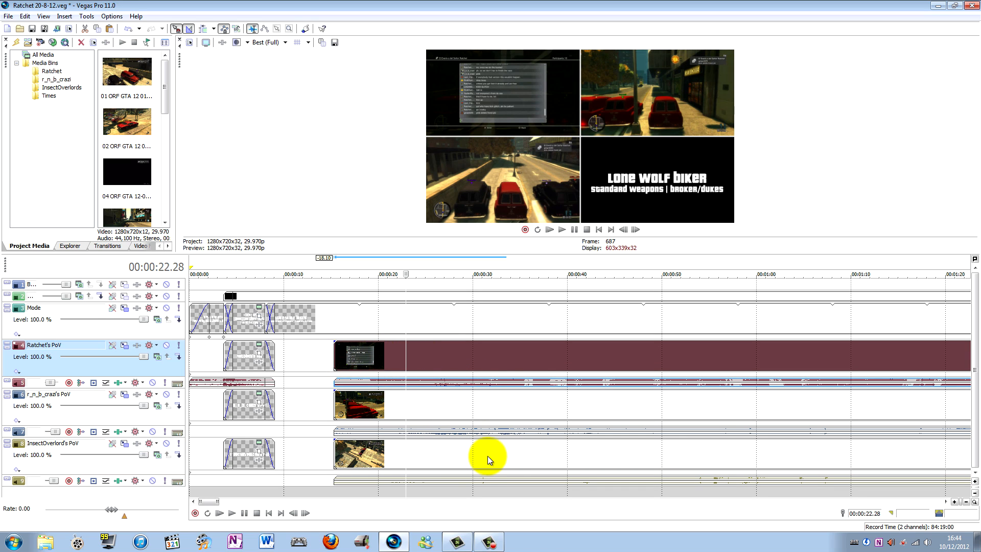
shift+click(516, 455)
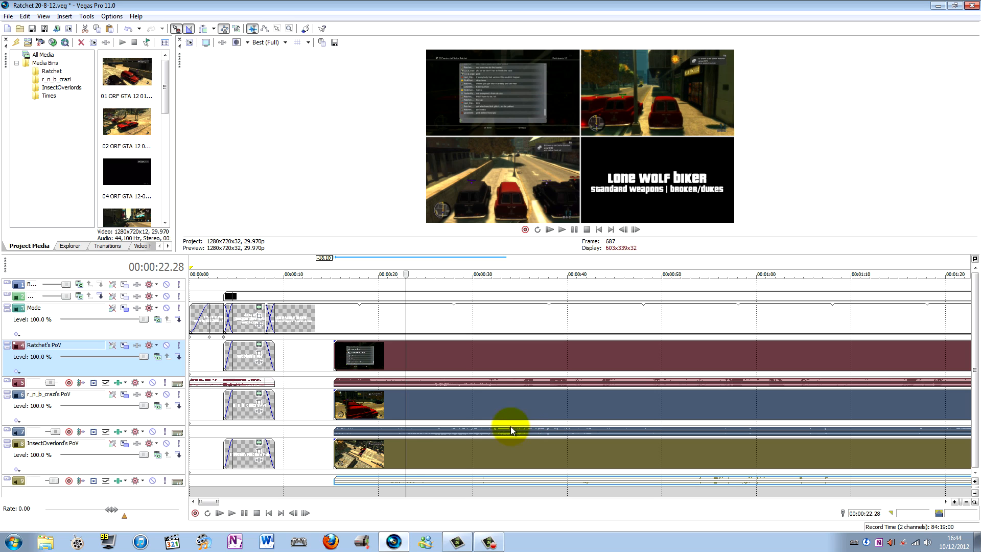
click(465, 403)
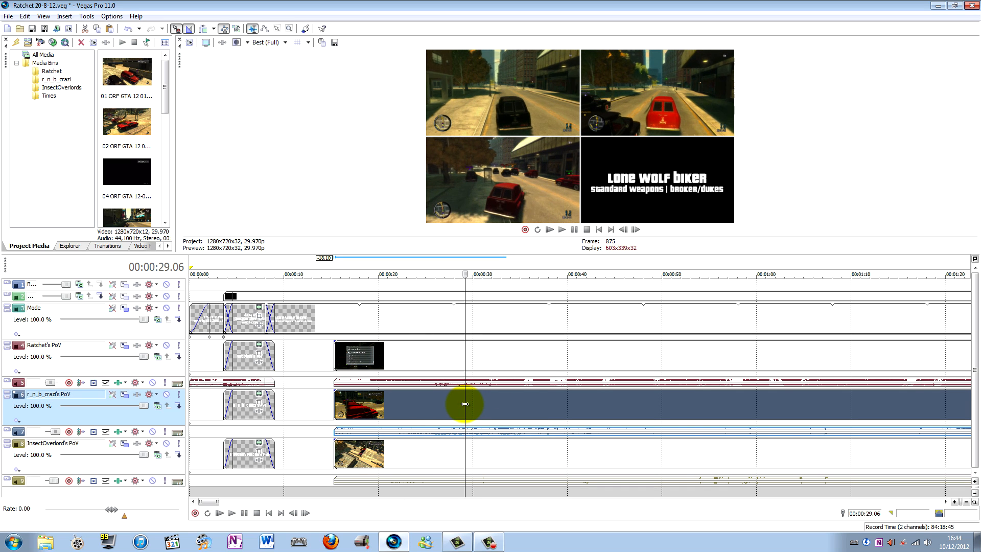
- Play briefly from 00:00:29.06 and look along Ratchet's clip up to 00:00:59.04 for a moment that shows the players together
key(space)
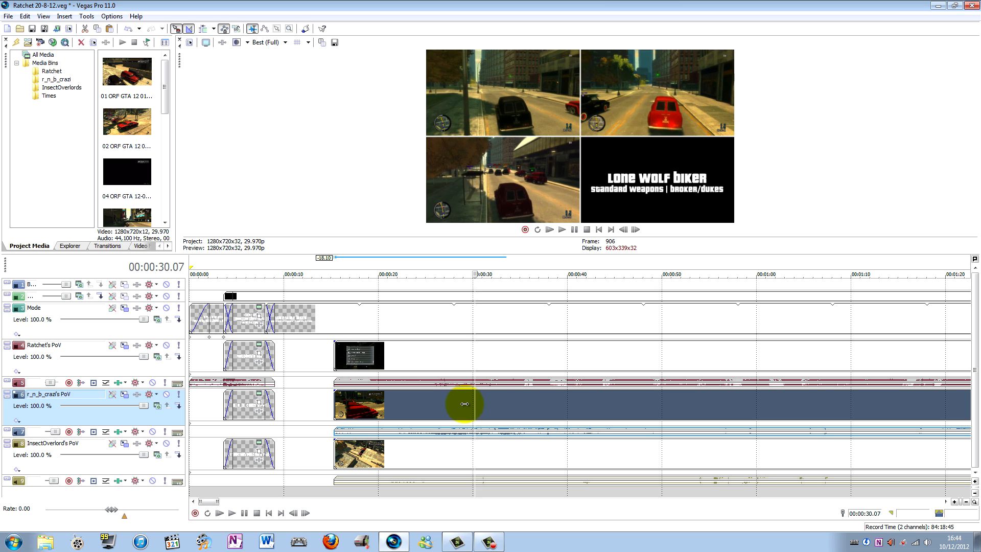
scroll(470, 376, down, 3)
click(319, 361)
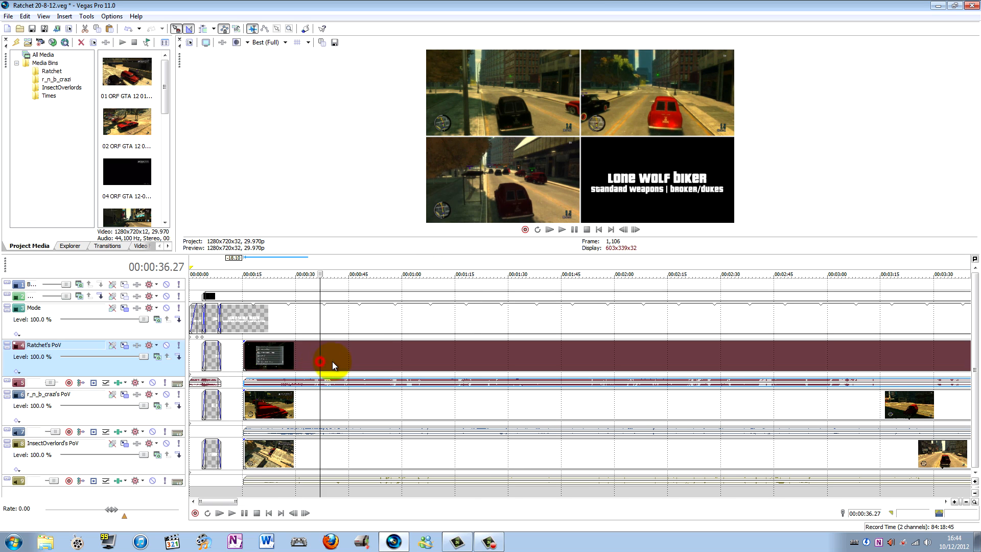
click(379, 355)
click(404, 352)
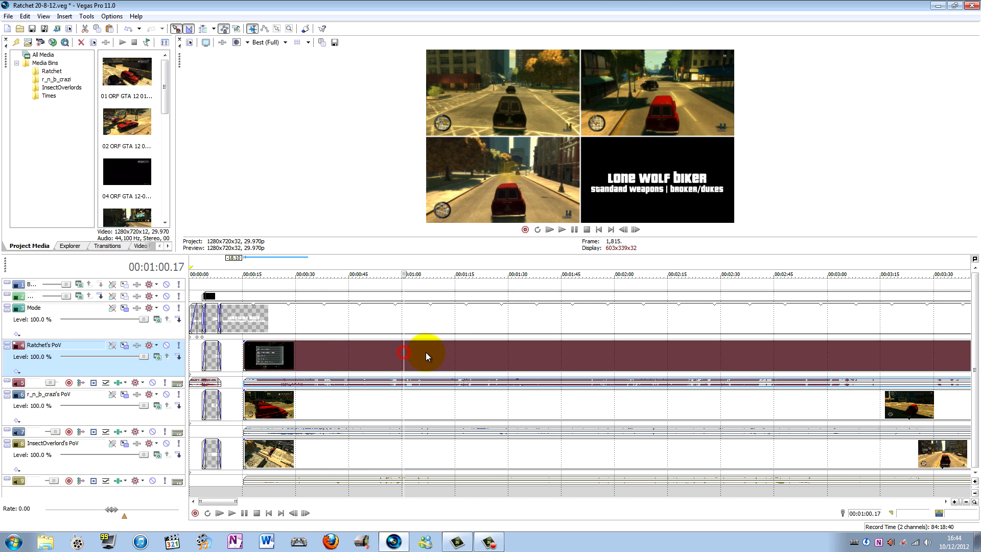
click(427, 351)
click(412, 351)
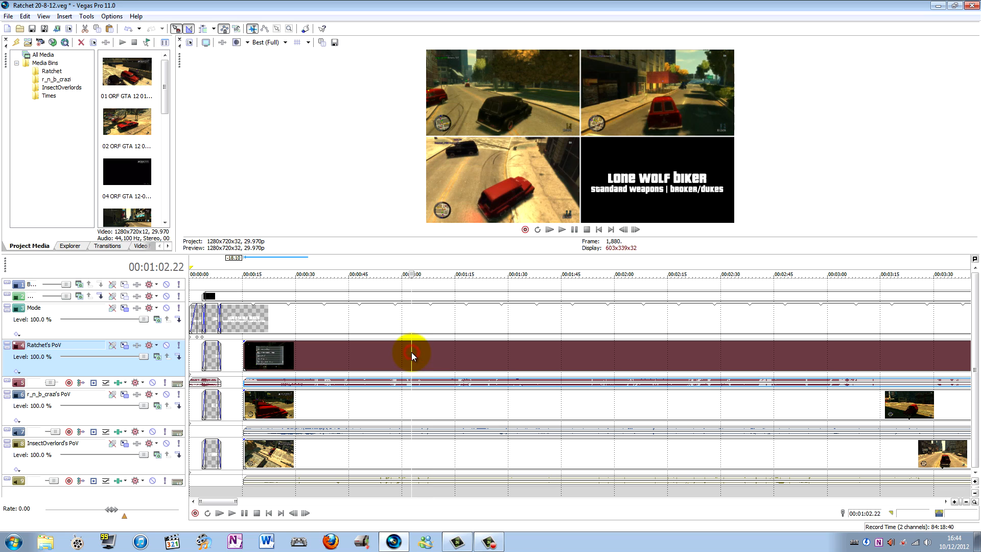
click(398, 351)
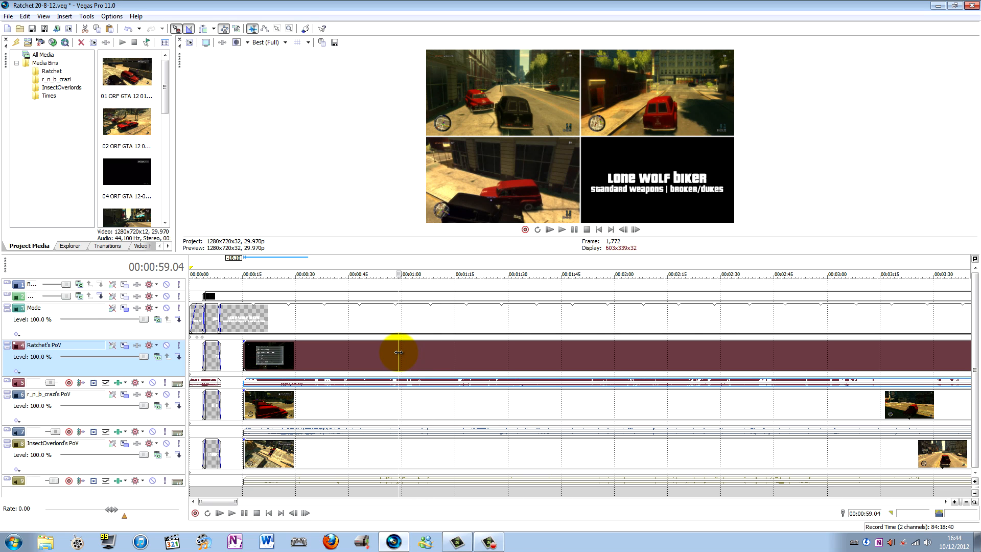
- Step back and forth by frames from 00:00:59.04 to 00:00:55.05 to find the moment just before the cars collide
key(alt+Left)
key(alt+Left)
key(alt+Left)
key(alt+Left)
key(alt+Left)
key(alt+Left)
key(alt+Left)
key(alt+Left)
key(alt+Left)
key(alt+Left)
key(alt+Left)
key(alt+Left)
key(alt+Left)
key(alt+Left)
key(alt+Left)
key(alt+Left)
key(alt+Left)
key(alt+Left)
key(alt+Left)
key(alt+Left)
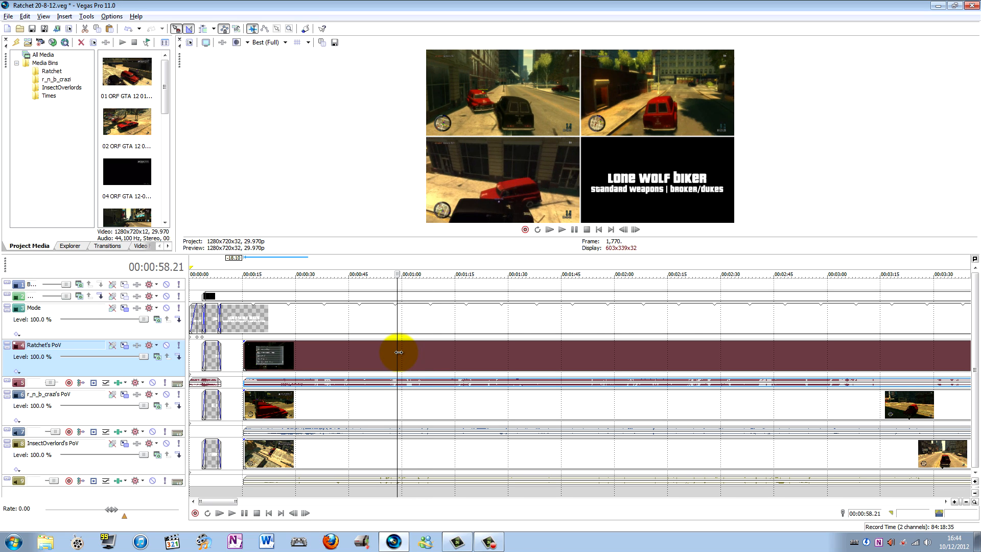
key(Left)
key(Left)
key(Left)
key(Left)
key(Left)
key(Left)
key(Left)
key(Left)
key(Left)
key(Left)
key(Left)
key(Left)
key(Left)
key(Left)
key(Left)
key(Left)
key(Left)
key(Left)
key(Left)
key(Left)
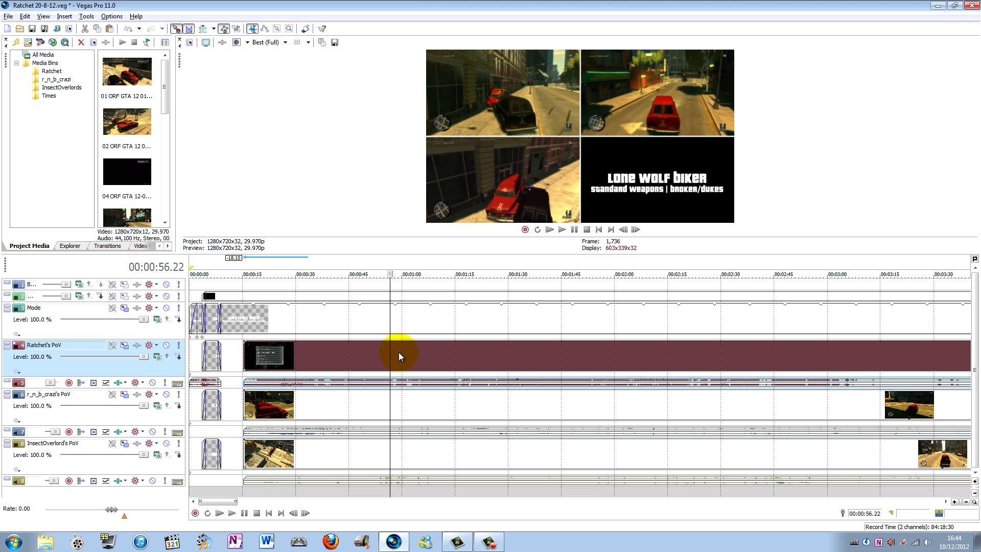
key(alt+Right)
key(alt+Right)
key(alt+Right)
key(alt+Right)
key(alt+Right)
key(alt+Right)
key(alt+Right)
key(alt+Right)
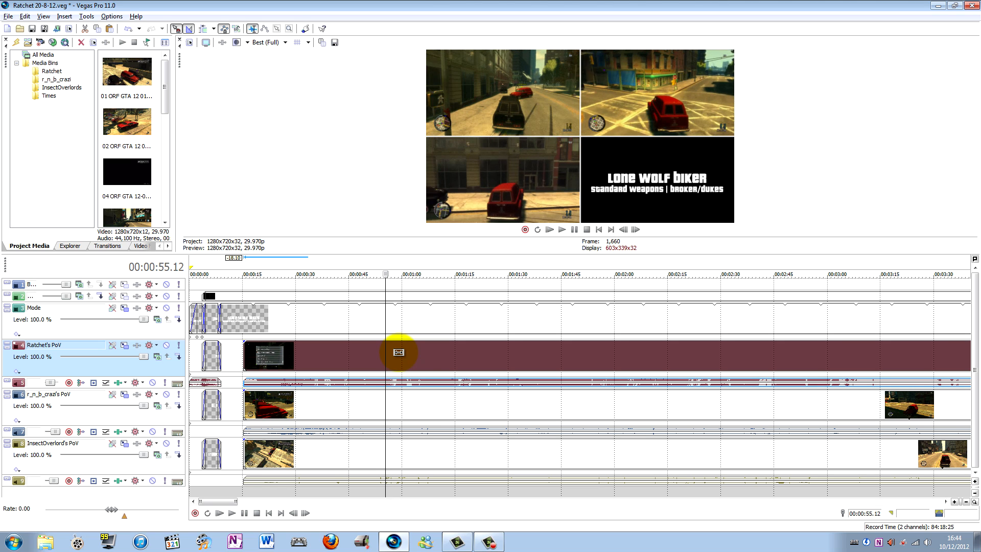
key(alt+Left)
key(alt+Left)
key(alt+Left)
key(alt+Left)
key(alt+Left)
key(alt+Left)
key(alt+Left)
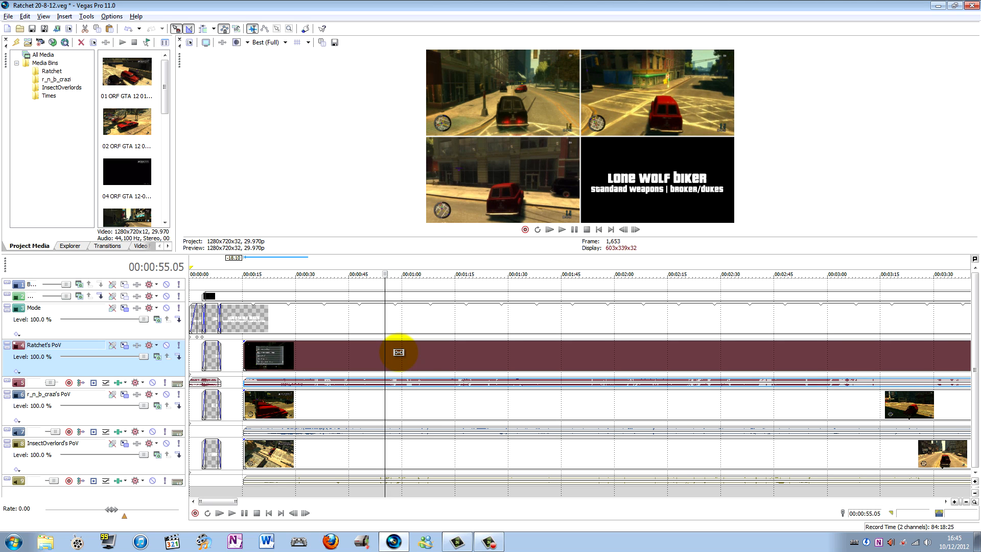
- Enlarge the preview to examine the players' views at 00:00:55.05 in detail, and shrink it back to show the tracks
drag(525, 255, 529, 366)
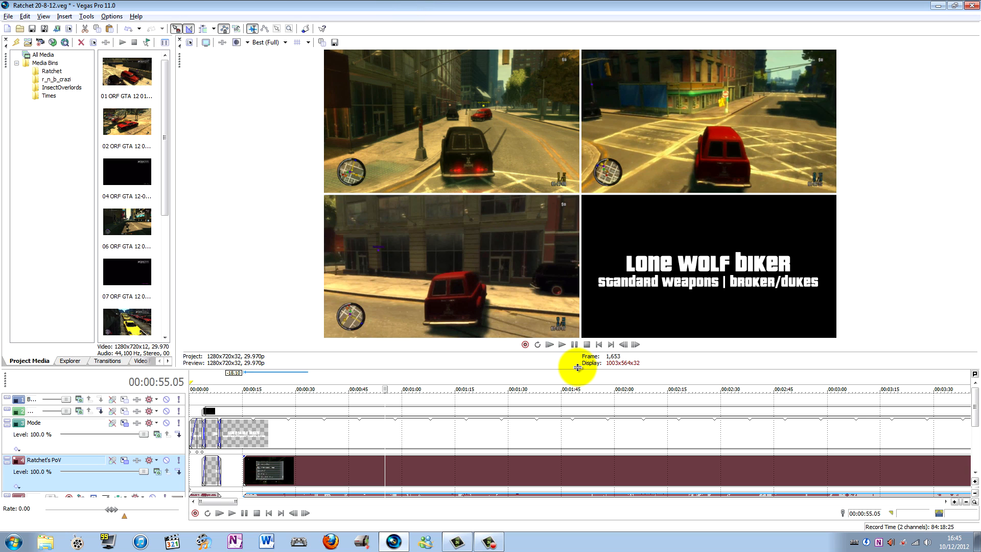
drag(577, 367, 575, 499)
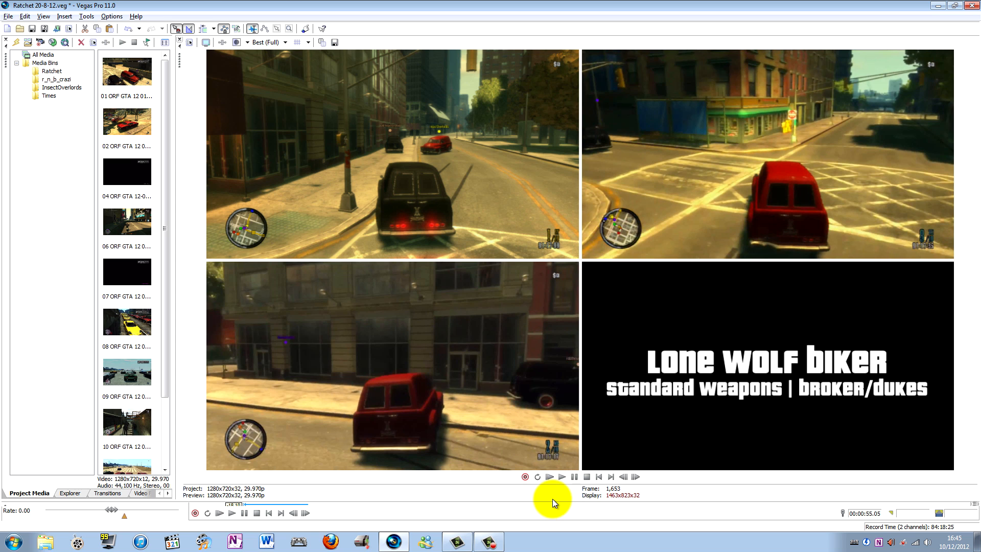
drag(552, 501, 572, 251)
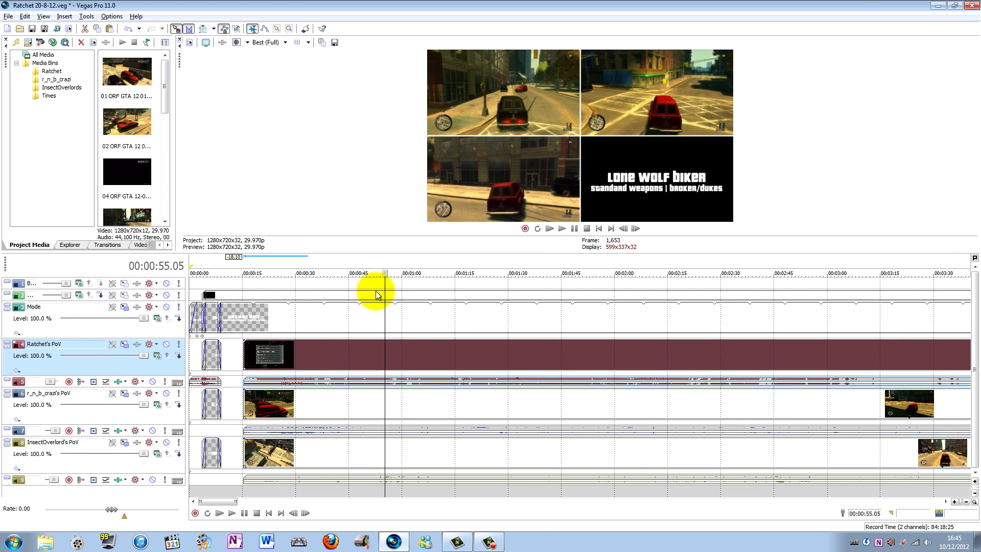
- Advance frame by frame to 00:00:55.23 to check that the collision is synchronised across the players' views
click(632, 224)
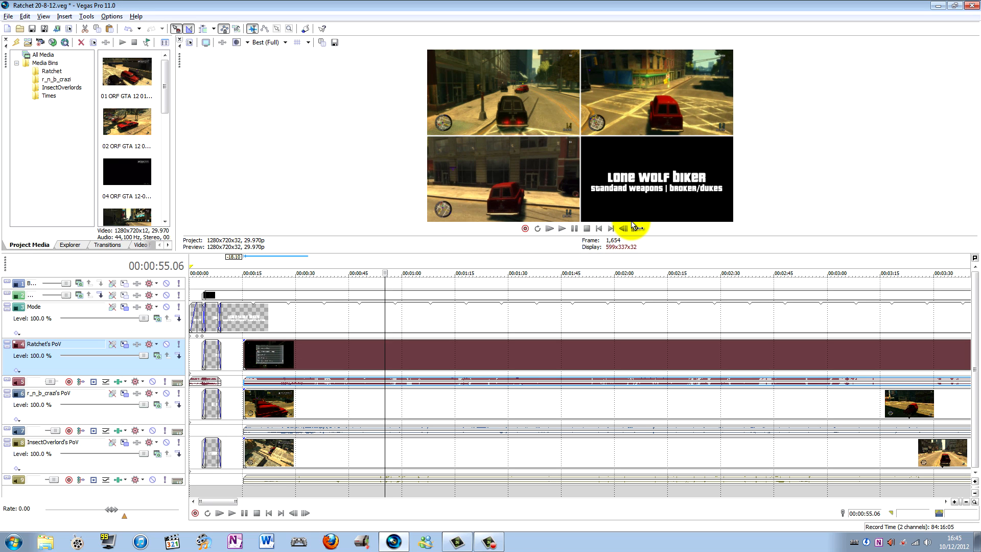
click(633, 224)
click(633, 225)
click(633, 225)
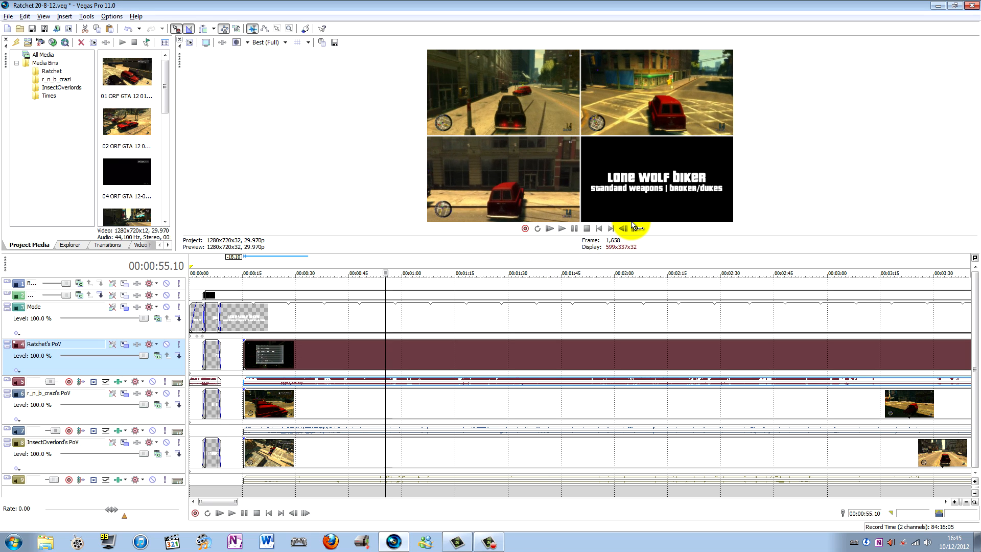
click(633, 225)
click(633, 224)
click(633, 225)
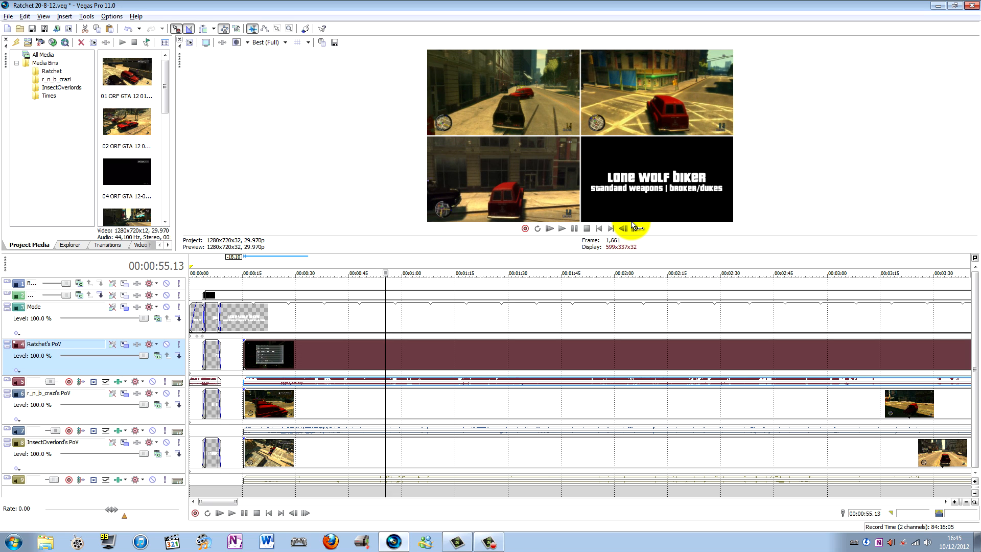
click(633, 224)
click(633, 225)
click(633, 224)
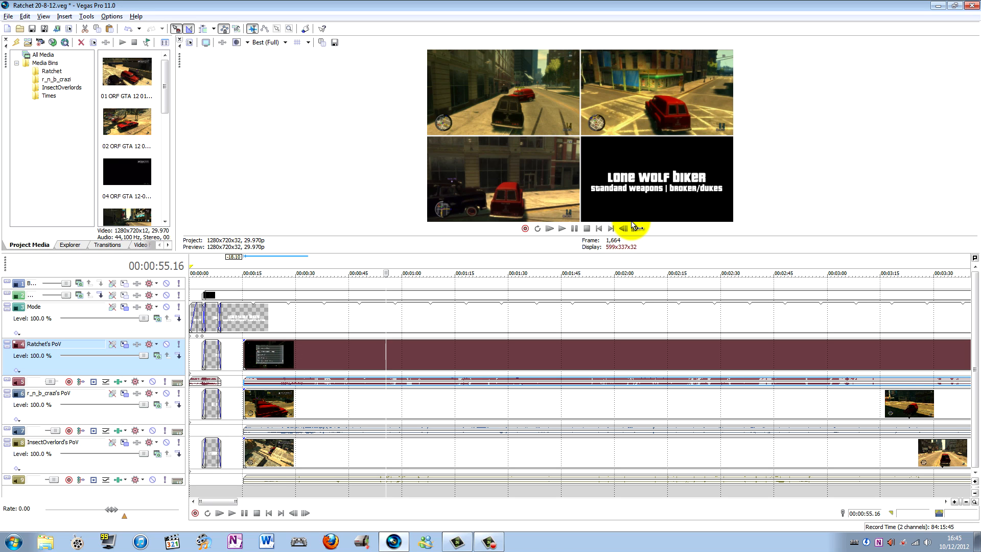
click(633, 224)
click(633, 225)
click(634, 225)
click(633, 224)
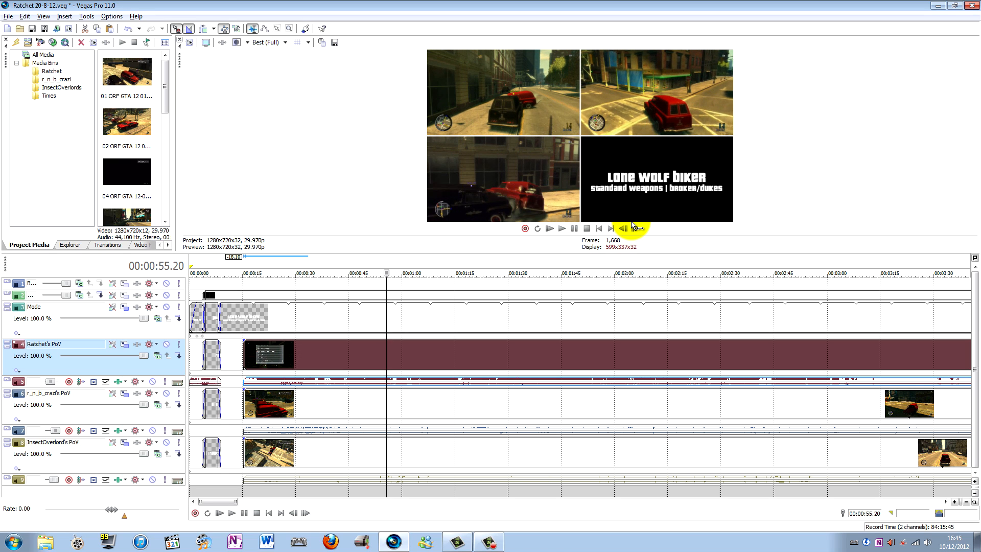
click(634, 225)
click(633, 225)
click(633, 225)
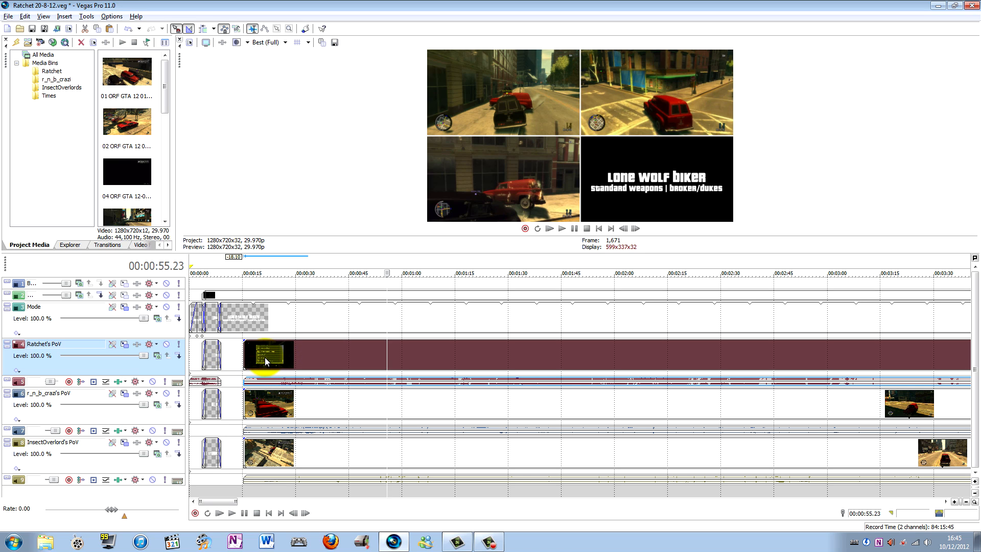
scroll(246, 353, up, 2)
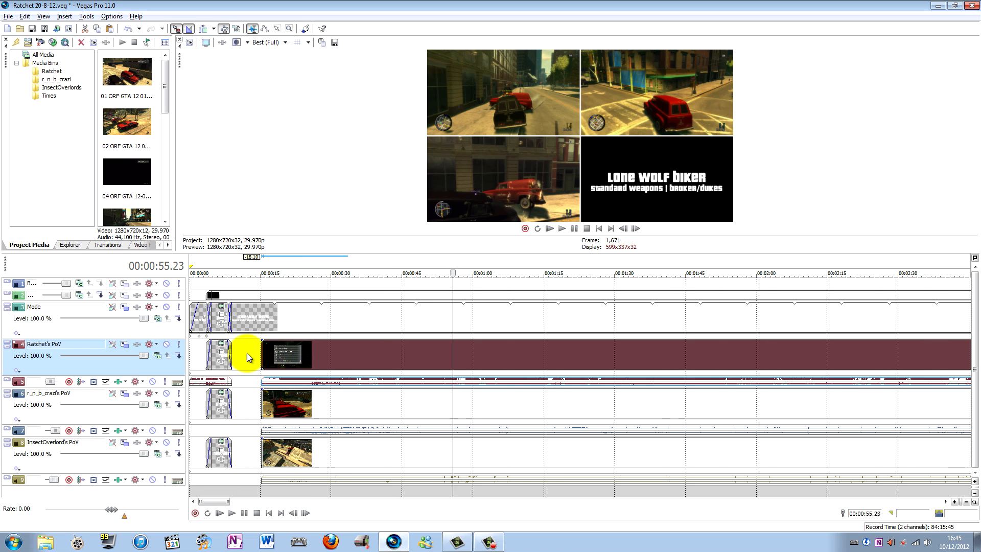
- Trim seven frames off the start of Ratchet's clip and slide it back to 00:00:15.08
drag(262, 351, 261, 351)
click(266, 282)
scroll(358, 340, up, 10)
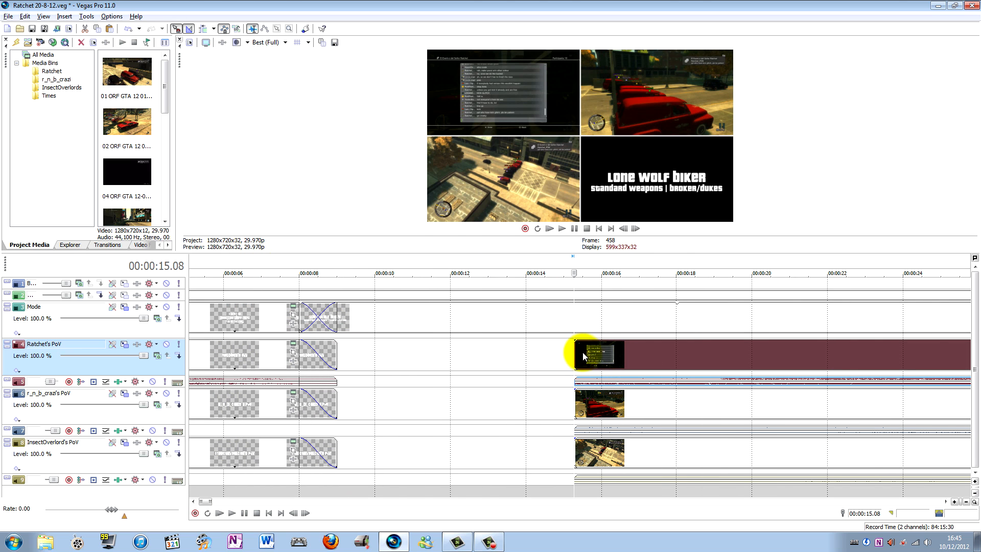
drag(576, 352, 590, 357)
scroll(590, 357, down, 10)
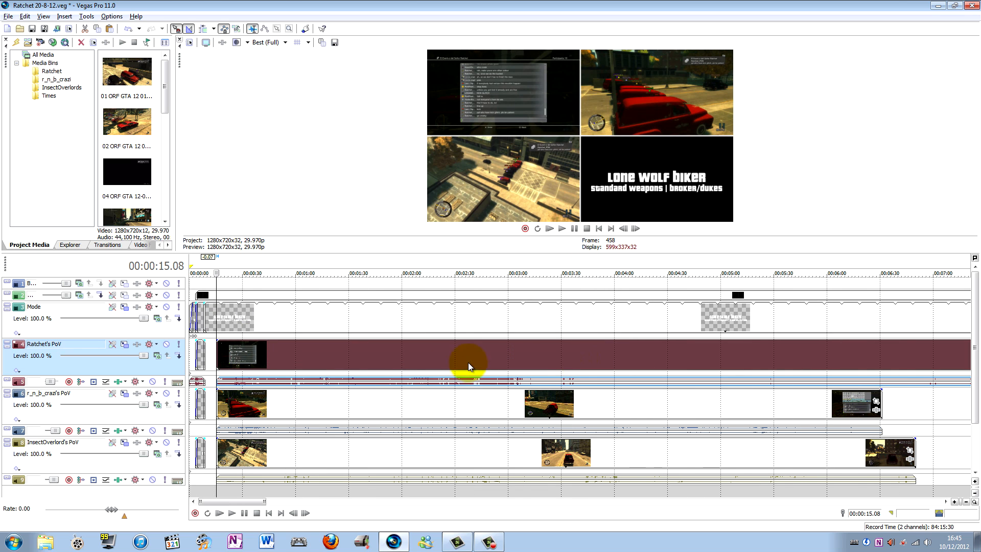
- Look along Ratchet's clip between 00:01:32.26 and 00:02:31.21 for another event to compare across the players' views
click(352, 352)
click(381, 354)
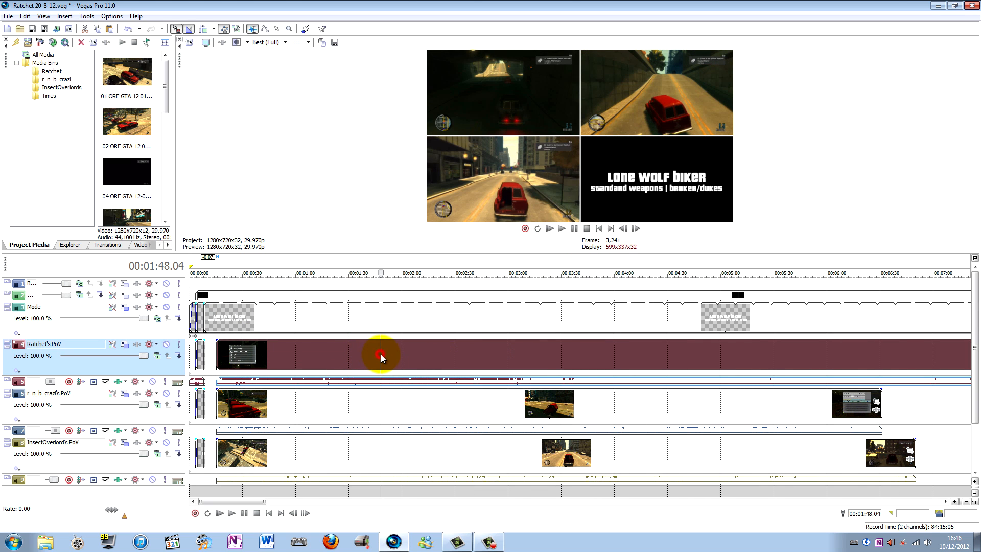
click(390, 355)
click(361, 356)
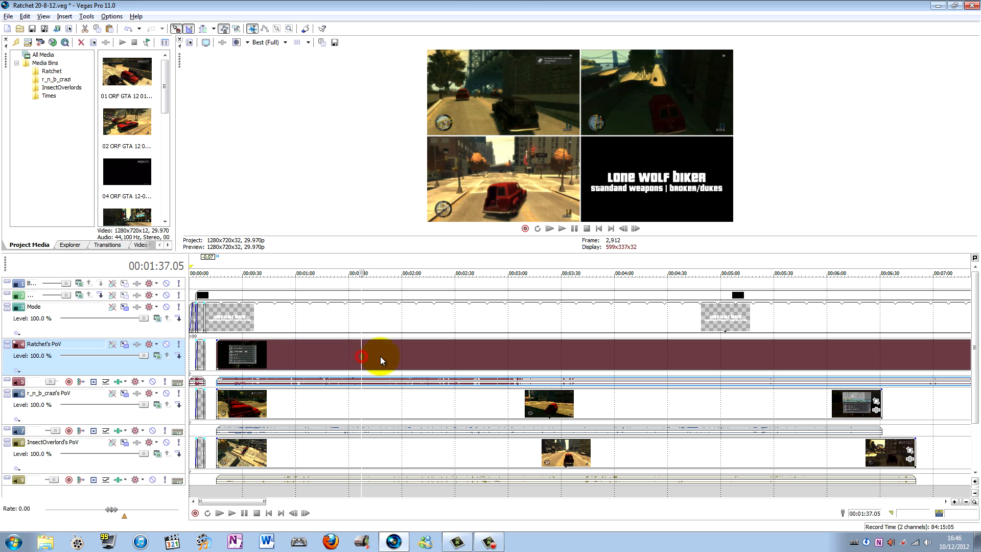
click(392, 358)
click(396, 355)
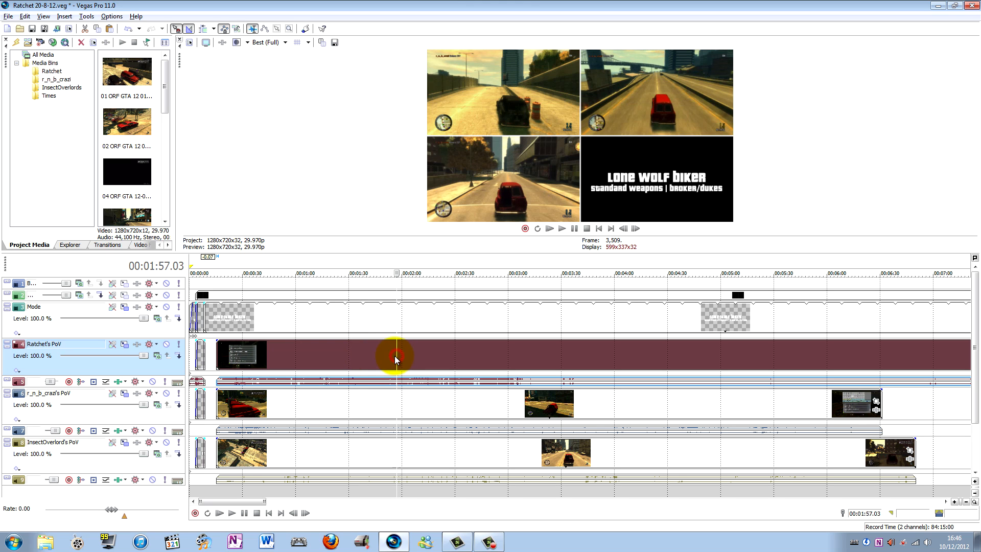
click(353, 358)
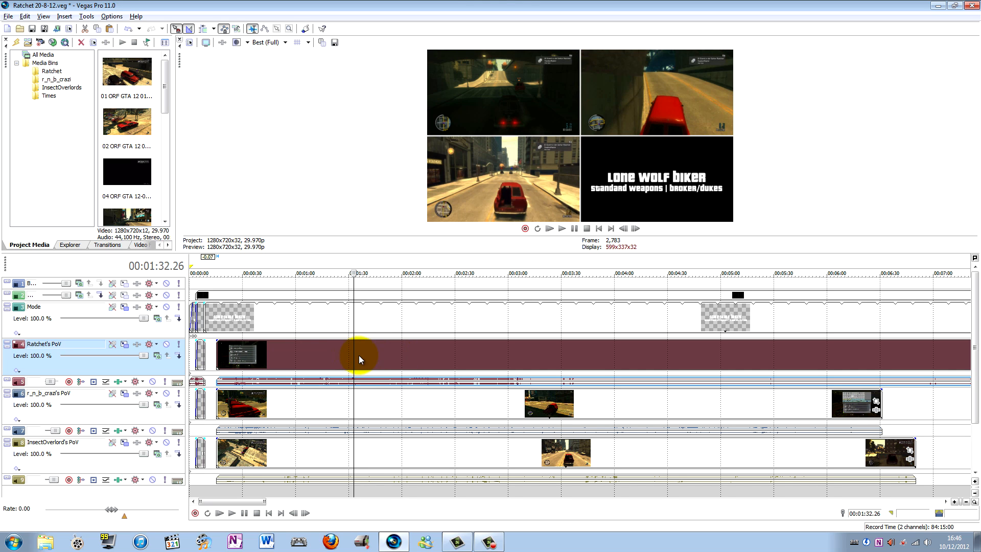
click(426, 357)
click(412, 357)
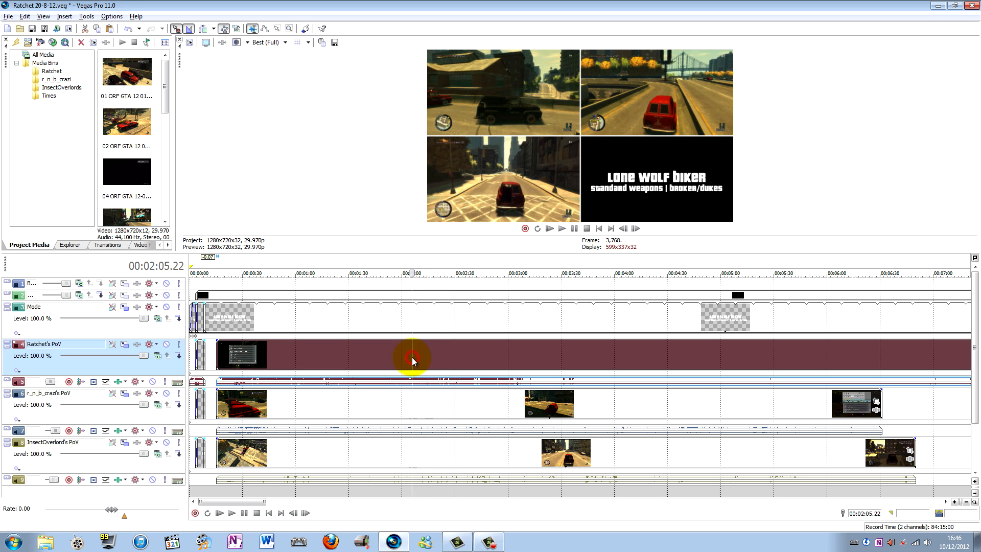
drag(416, 358, 446, 357)
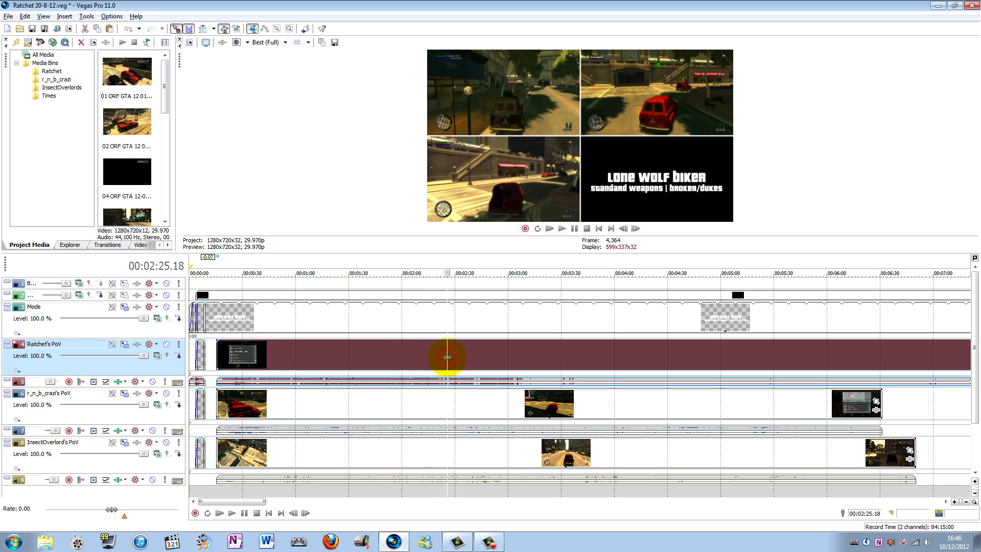
click(457, 356)
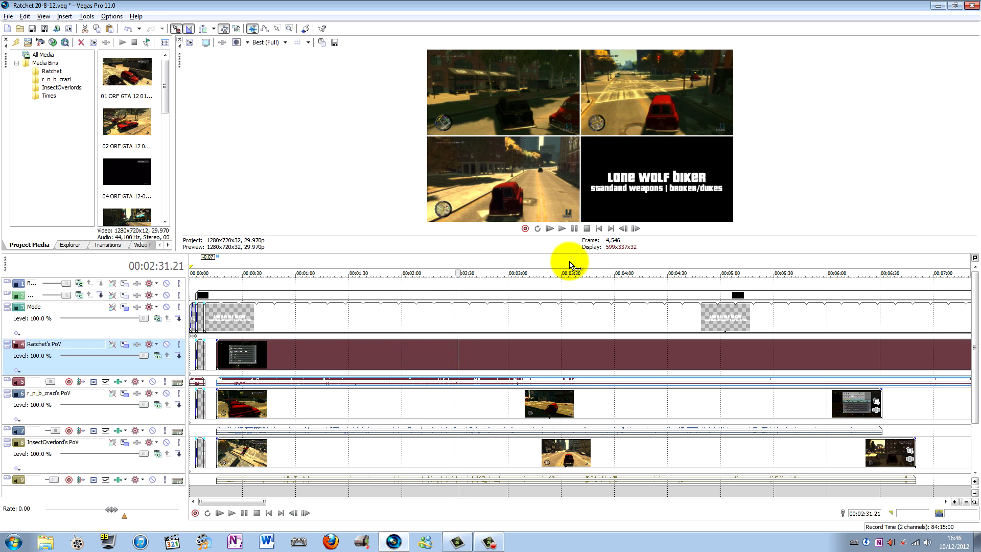
- Step back from 00:00:58.17 to 00:00:54.01 and forward through the collision to check the synchronisation of the views
click(293, 273)
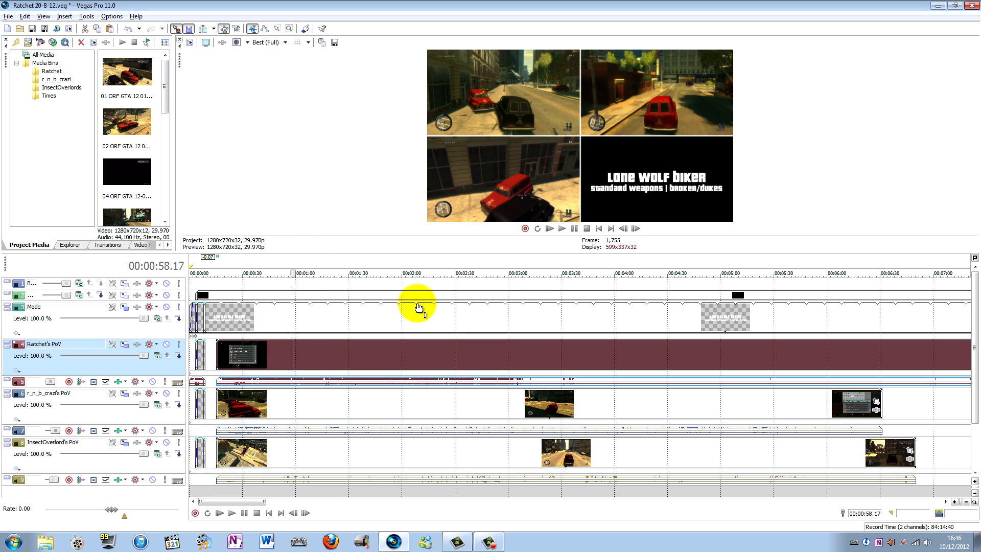
key(Left)
key(Left)
key(Left)
key(Left)
key(Left)
key(Left)
key(Left)
key(Left)
key(Left)
key(Left)
key(Left)
key(Left)
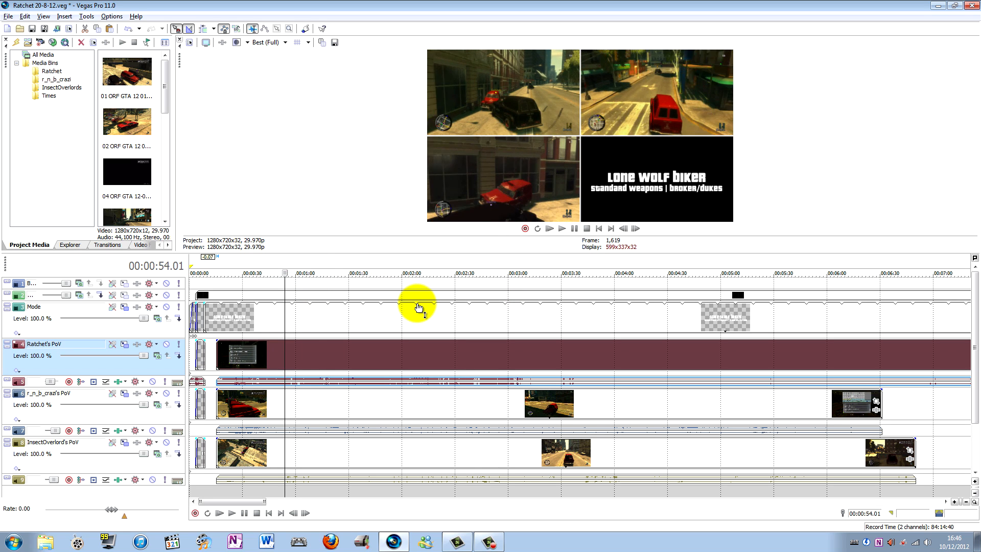
key(Right)
key(Right)
key(Right)
key(Right)
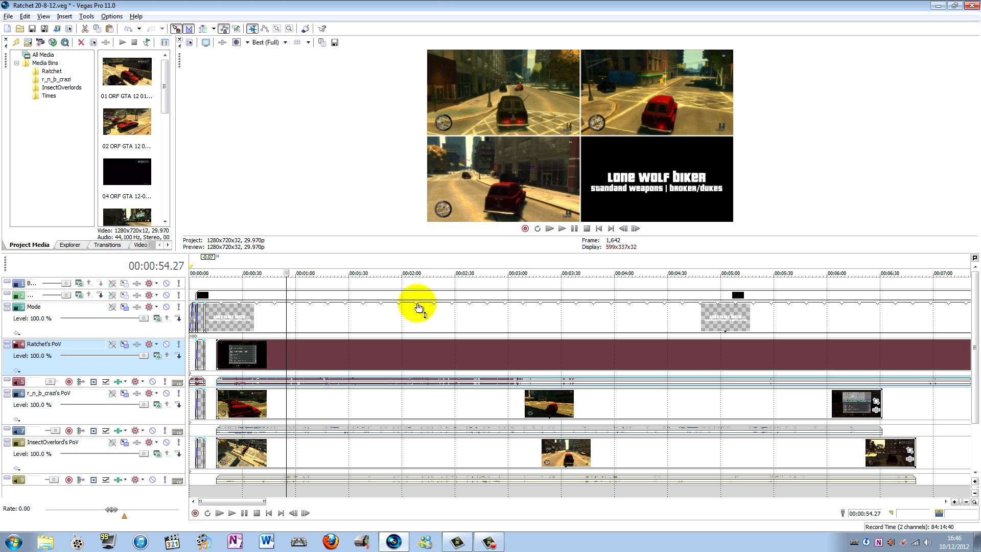
key(Right)
key(Right)
key(Right)
key(Right)
key(Right)
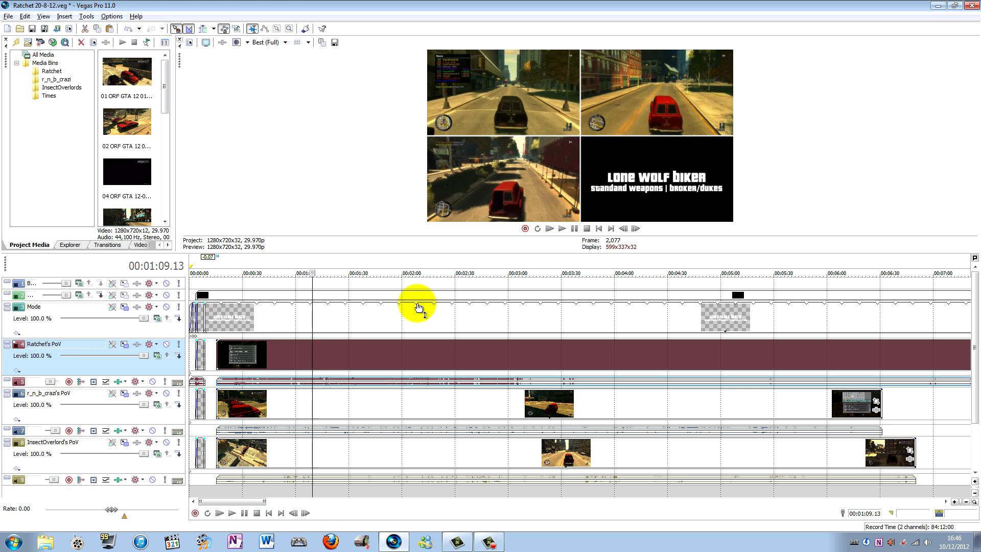
- Check playback at 00:01:09.22 and from 00:01:28.07, stopping at 00:02:01.26 where an on-screen game message can be compared
key(Return)
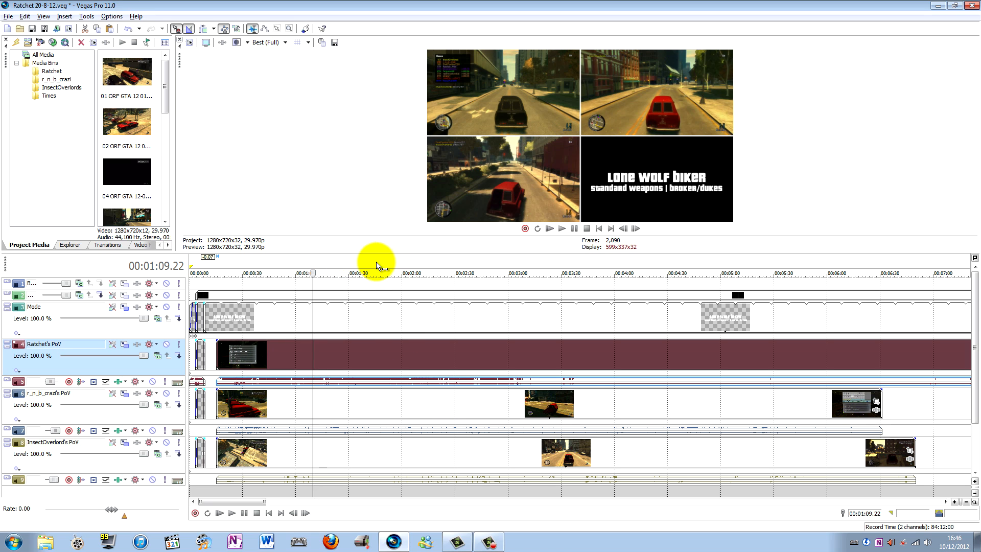
click(345, 261)
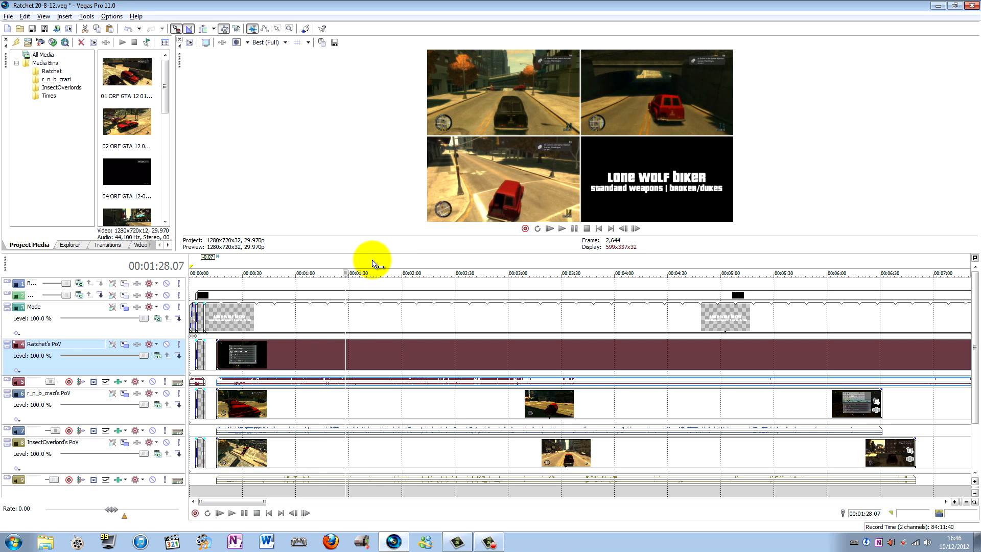
key(space)
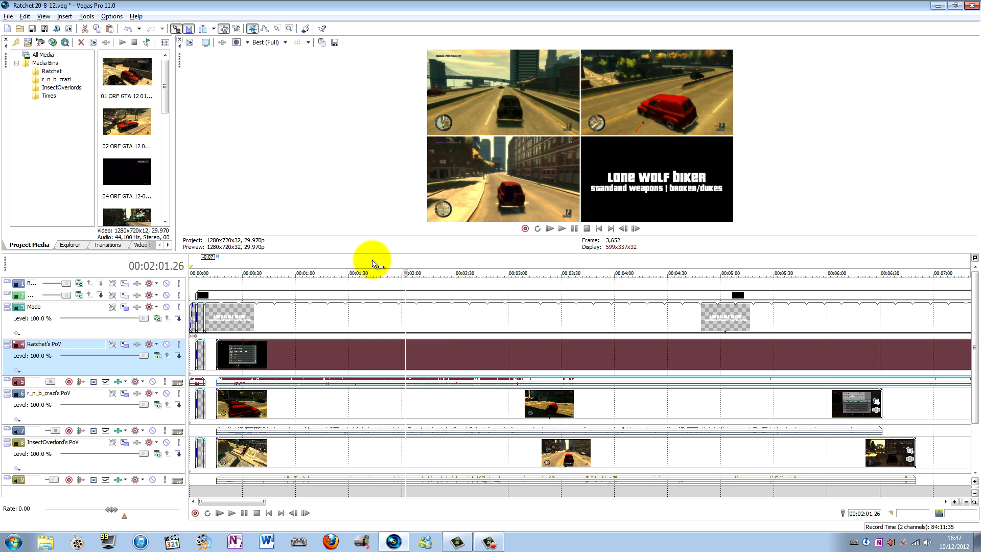
- Enlarge the preview to compare the game messages from 00:02:01.26 to 00:02:02.09, and shrink it back to show the tracks
key(alt)
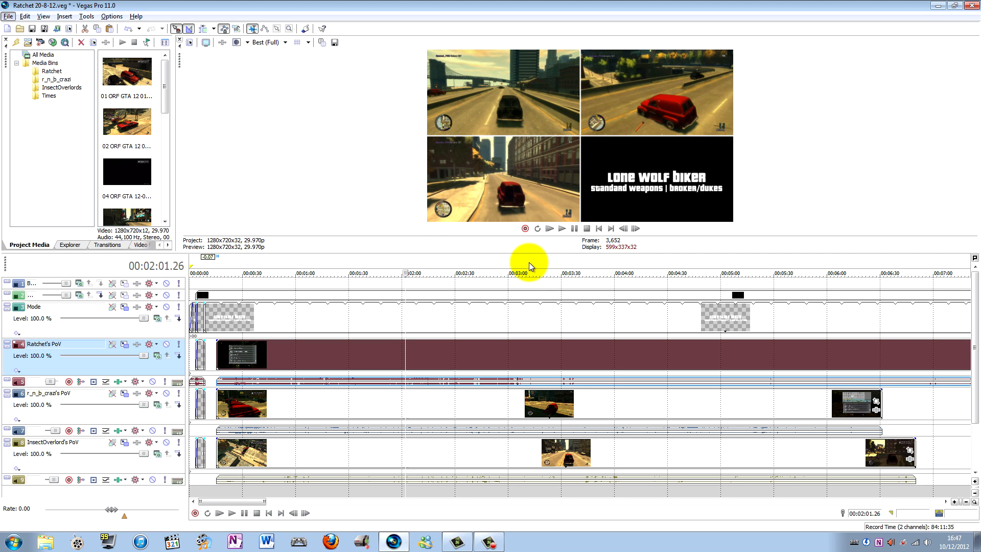
drag(455, 251, 460, 498)
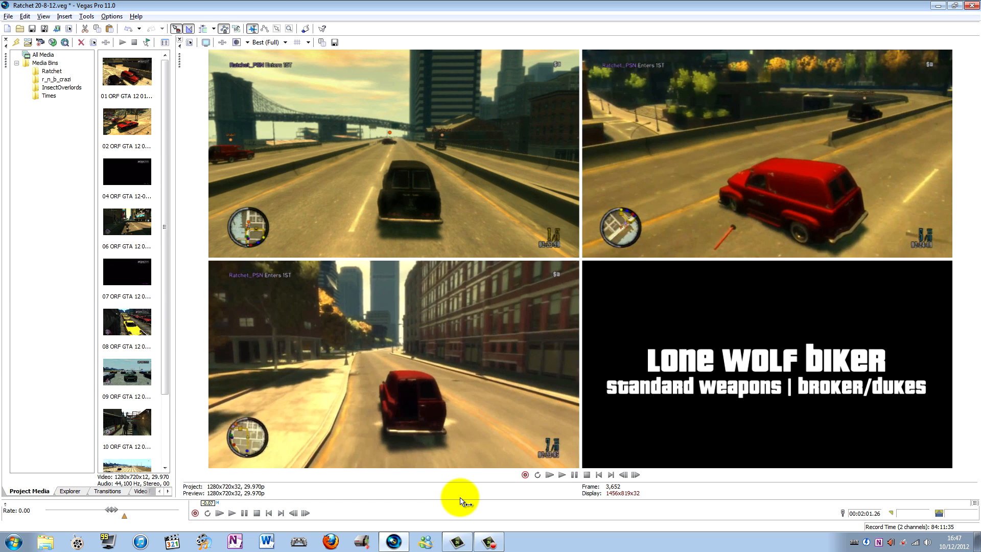
key(alt)
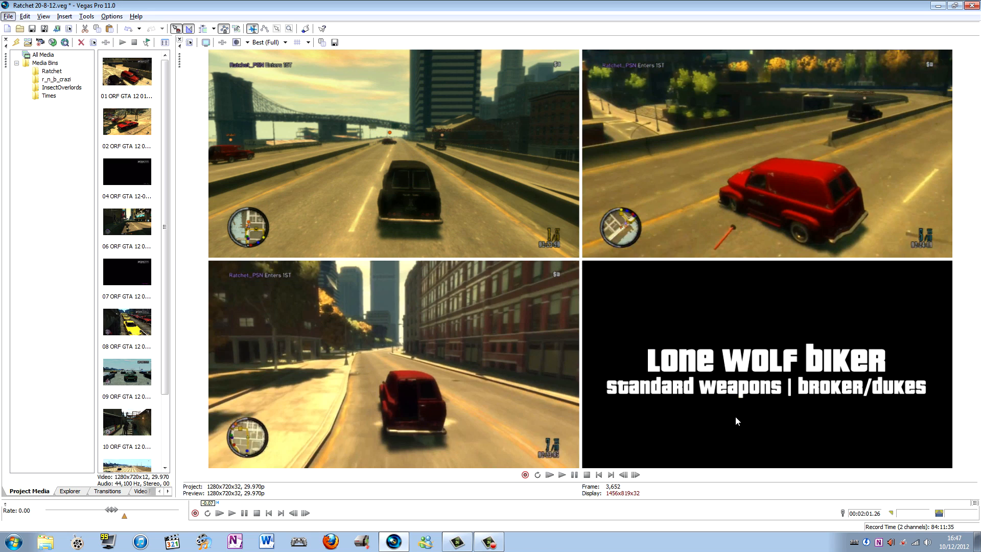
key(space)
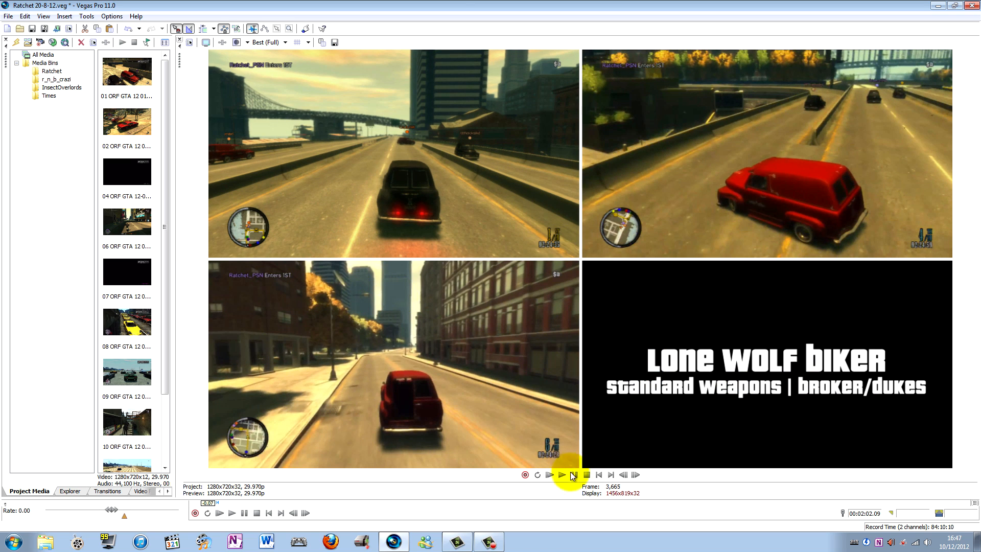
drag(480, 494, 466, 259)
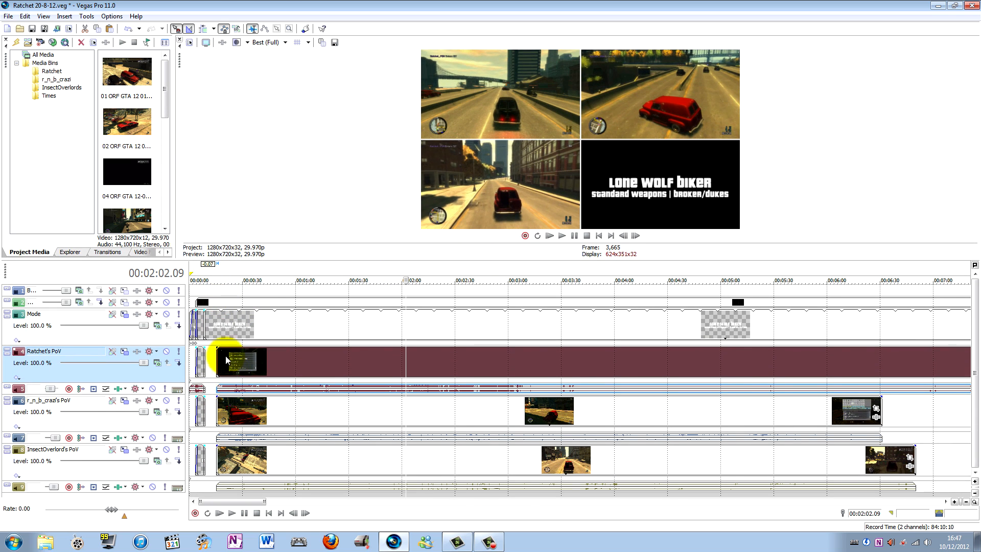
- Trim nine frames off the starts of Ratchet's and InsectOverlord's clips at 00:00:15.08
click(243, 462)
drag(219, 454, 220, 454)
click(224, 357)
scroll(357, 341, up, 5)
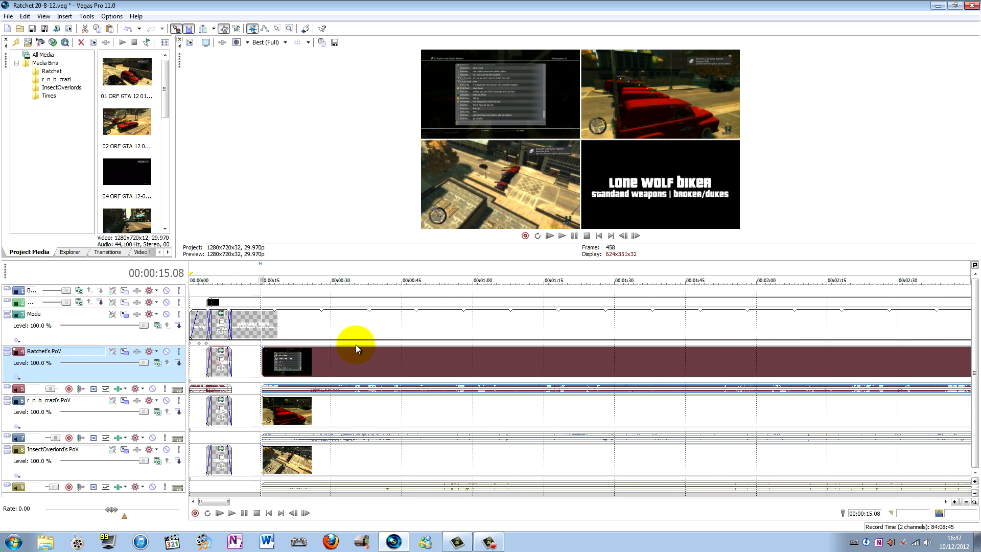
drag(405, 356, 405, 356)
scroll(412, 366, up, 2)
drag(574, 361, 585, 361)
drag(582, 458, 589, 458)
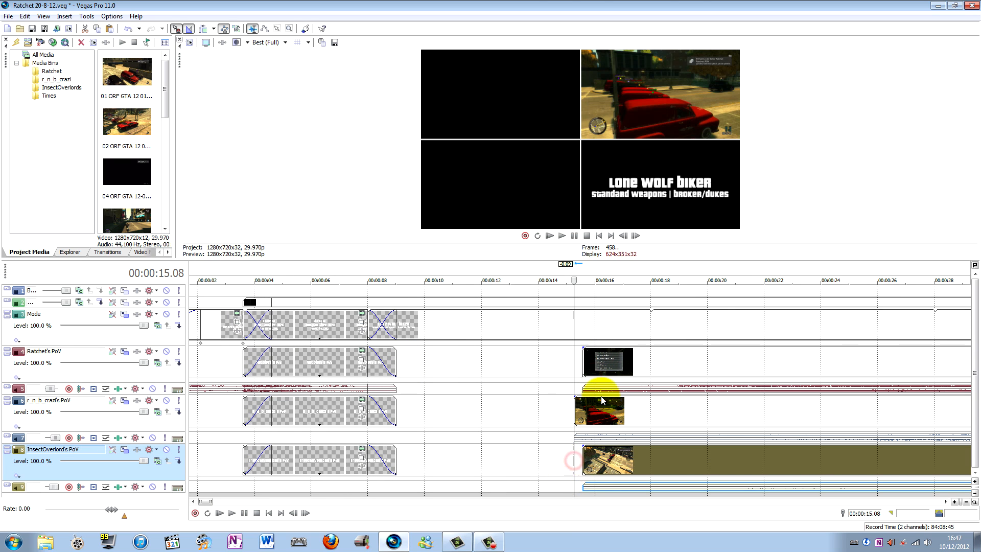
- Select both trimmed clips and slide them back together to align with r_n_b_crazi's clip at 00:00:15.08
ctrl+click(610, 363)
drag(640, 361, 631, 360)
scroll(631, 360, down, 4)
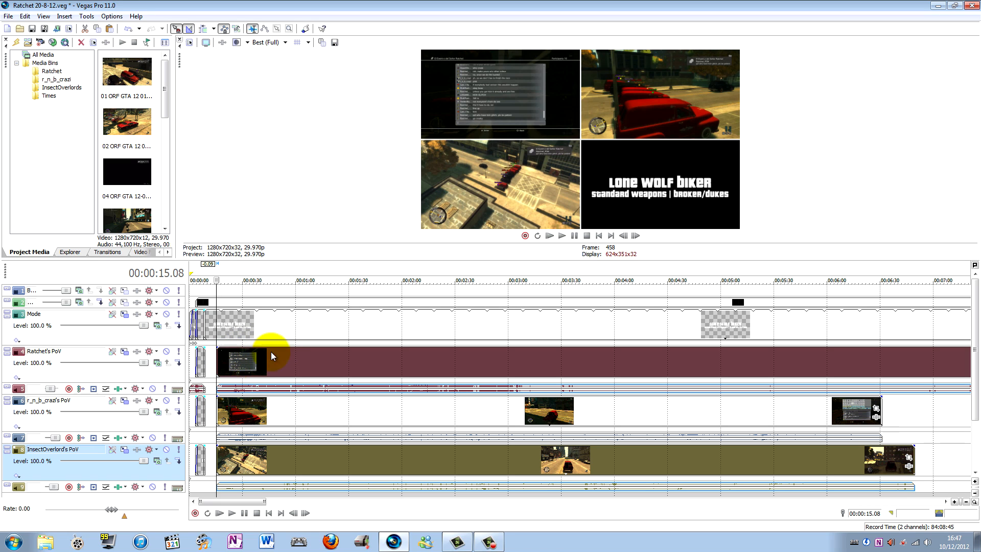
- Look along Ratchet's clip between 00:02:05.13 and 00:05:25.26 to locate the moment for rechecking the sync
click(525, 371)
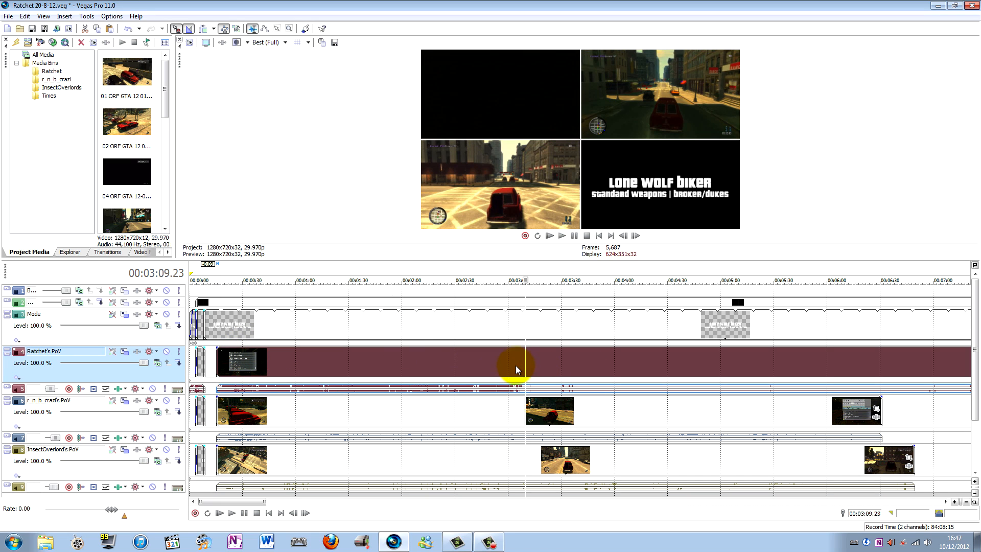
click(489, 361)
click(464, 357)
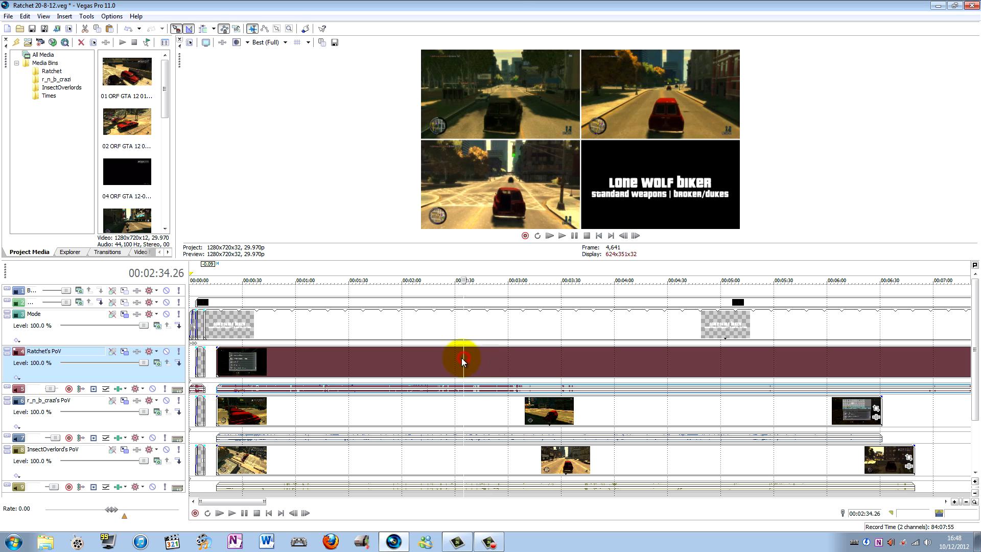
click(420, 354)
click(581, 354)
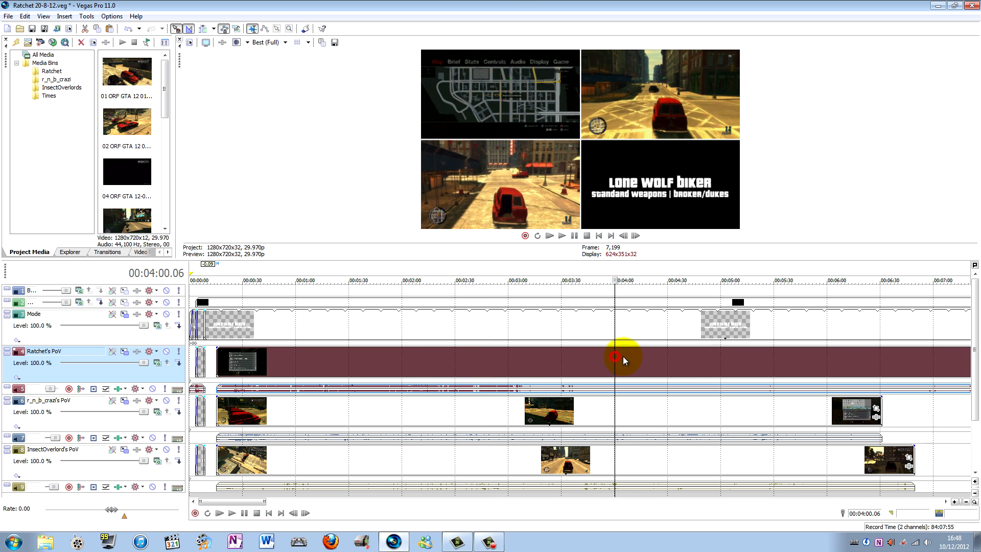
click(703, 363)
click(766, 363)
scroll(518, 363, down, 5)
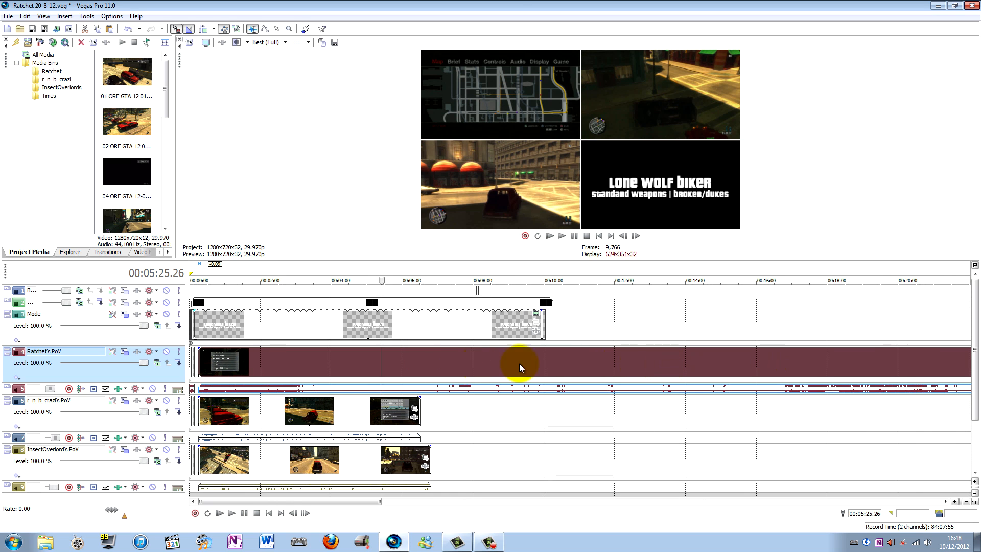
click(305, 368)
click(279, 365)
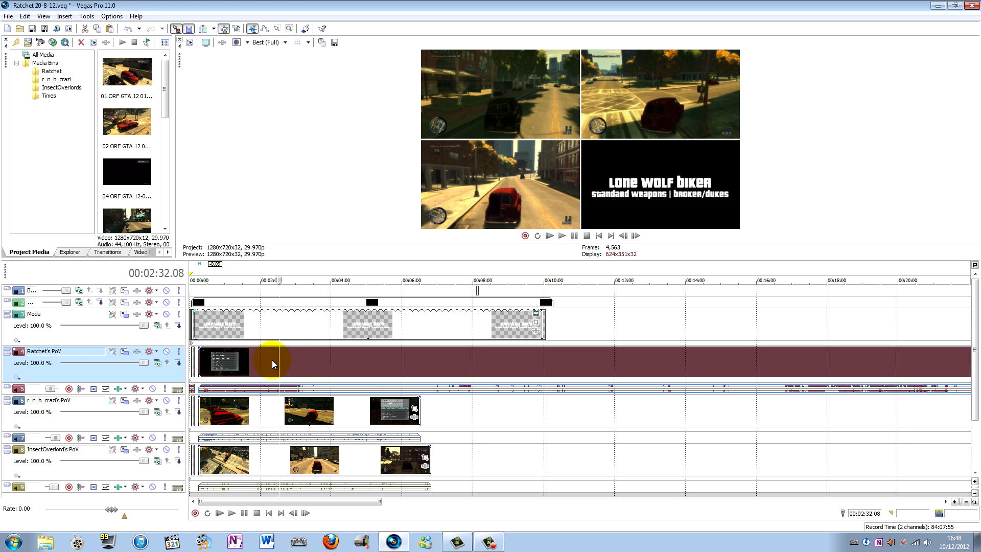
click(271, 361)
click(262, 359)
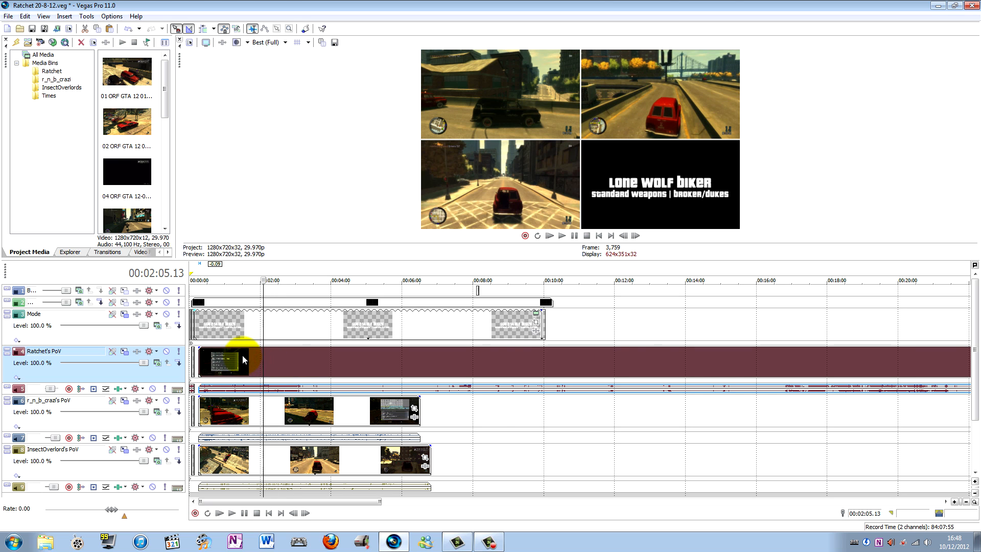
- Step back to 00:01:52.27 and forward to 00:02:01.16 to find when the first-place message appears in the views
key(Left)
key(Left)
key(Left)
key(Left)
key(Left)
key(Left)
key(Left)
key(Left)
key(Left)
key(Left)
key(Left)
key(Left)
key(Left)
key(Left)
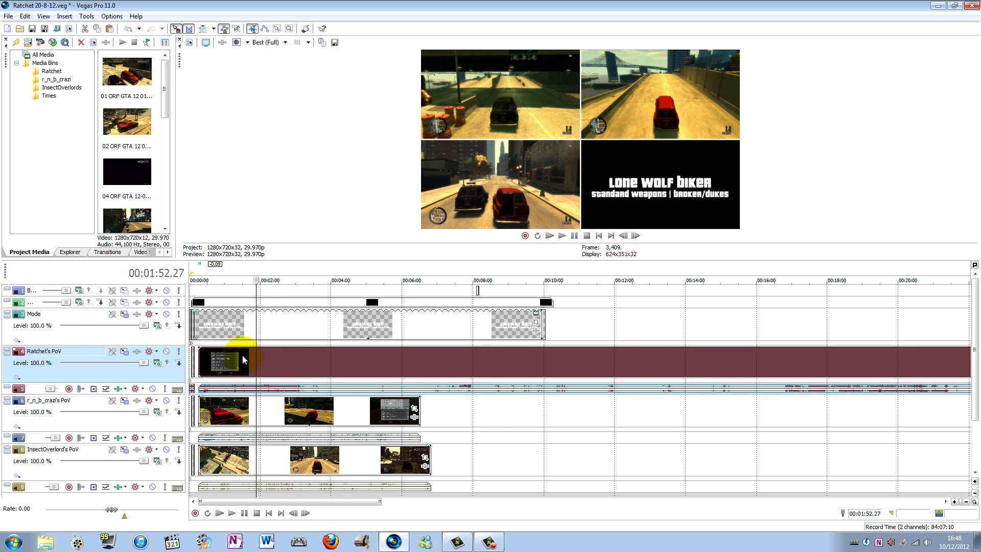
key(Right)
key(Right)
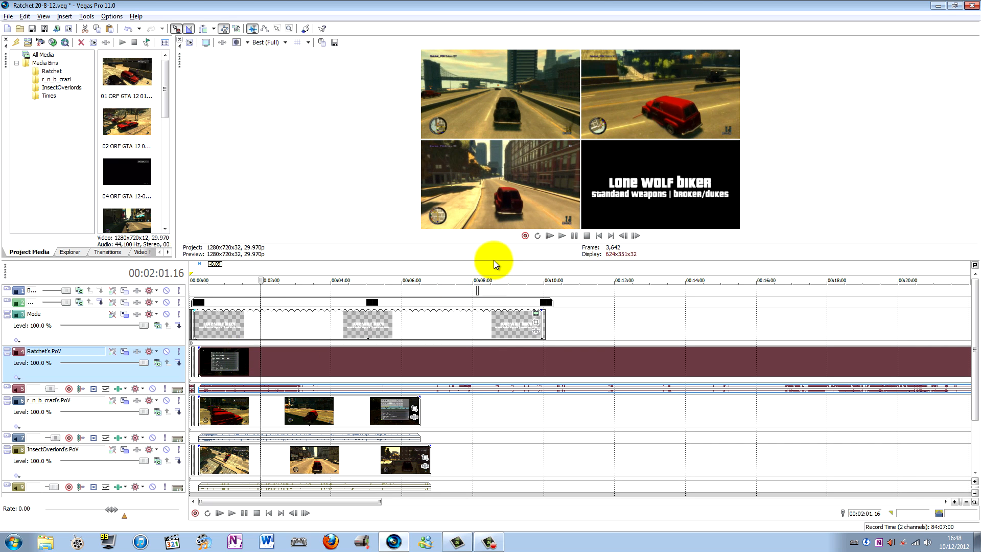
- Enlarge the preview and play from 00:02:01.16 to check that the game messages appear together in all views
drag(492, 256, 476, 485)
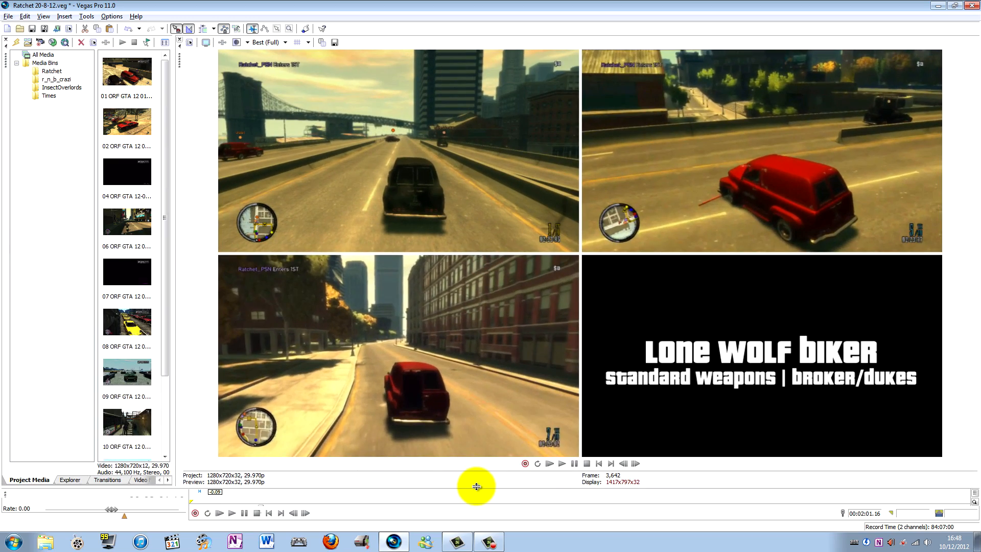
key(space)
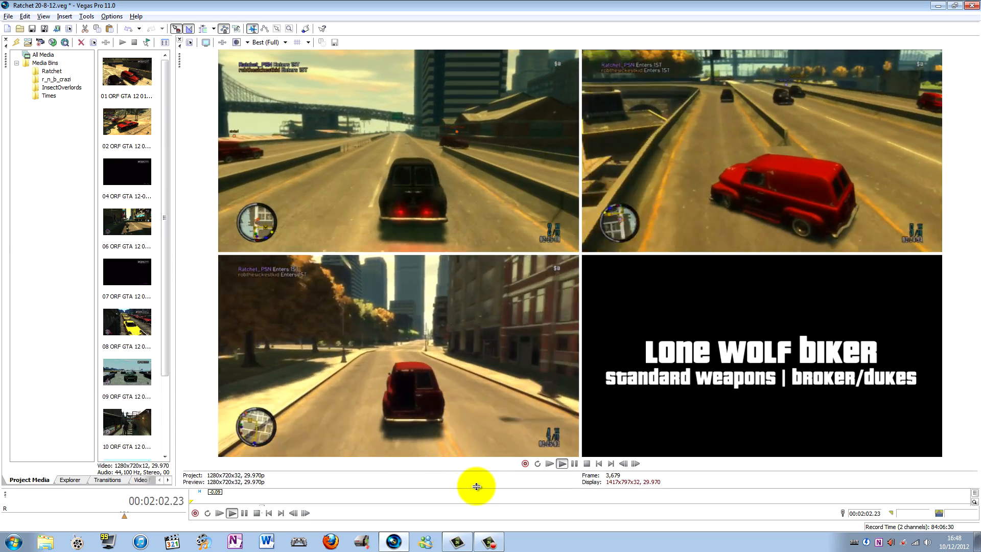
key(space)
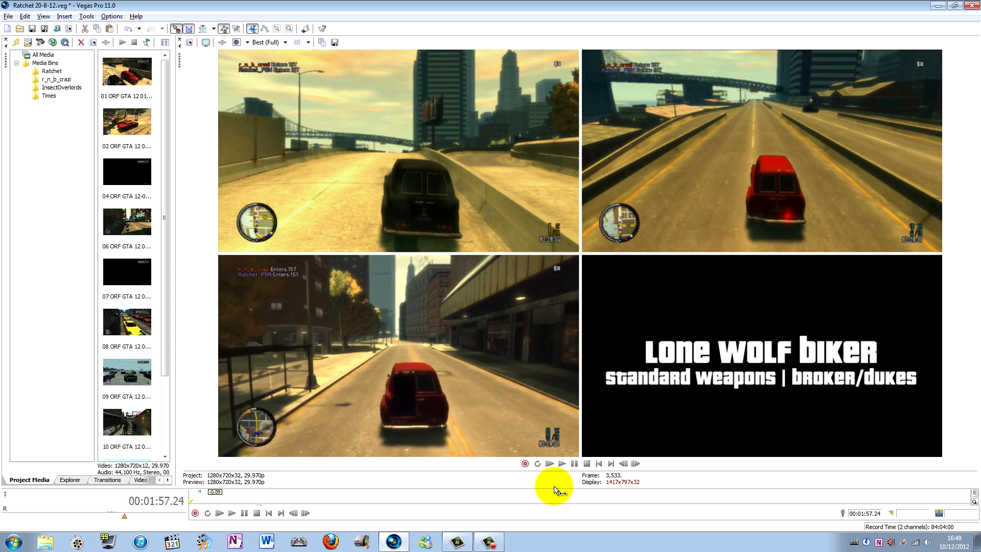
- Advance frame by frame up to 00:01:59.15 to check that the players' first-place messages appear in sync across the three views
key(alt+Right)
key(alt+Right)
key(alt+Right)
key(alt+Right)
key(alt+Right)
key(alt+Right)
key(alt+Right)
key(alt+Right)
key(alt+Right)
key(alt+Right)
key(alt+Right)
key(alt+Right)
key(alt+Right)
key(alt+Right)
key(alt+Right)
key(alt+Right)
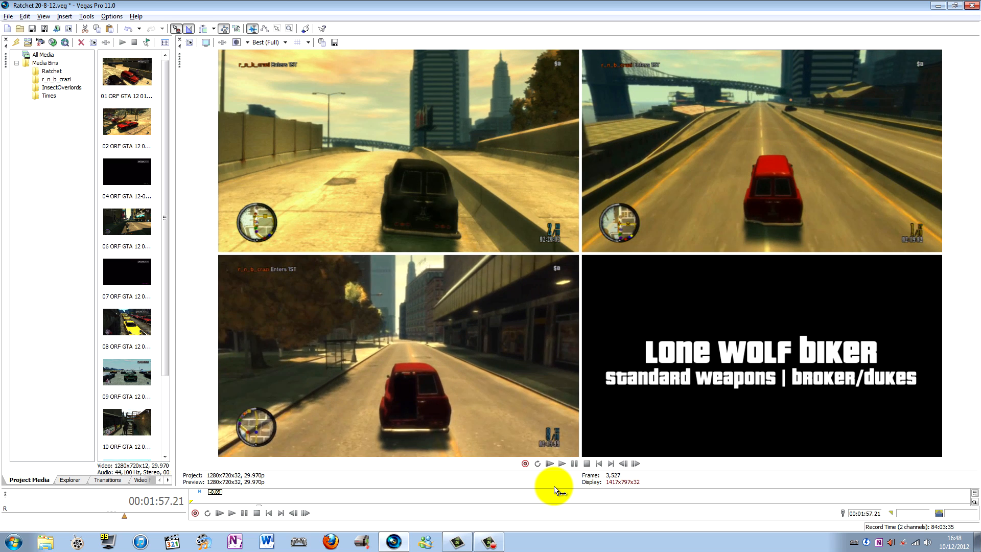
key(alt+Right)
key(alt+Right)
key(alt+Right)
key(alt+Right)
key(alt+Right)
key(alt+Right)
key(alt+Right)
key(alt+Right)
key(alt+Right)
key(alt+Right)
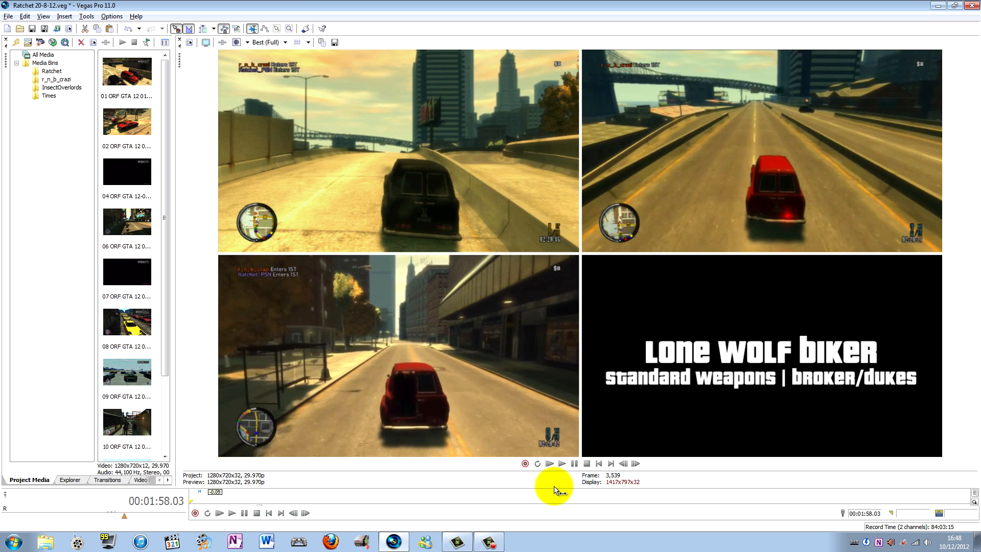
key(alt+Right)
key(alt+Right)
key(alt+Right)
key(alt+Right)
key(alt+Right)
key(alt+Right)
key(alt+Right)
key(alt+Right)
key(alt+Right)
key(alt+Right)
key(alt+Right)
key(alt+Right)
key(alt+Right)
key(alt+Right)
key(alt+Right)
key(alt+Right)
key(alt+Right)
key(alt+Right)
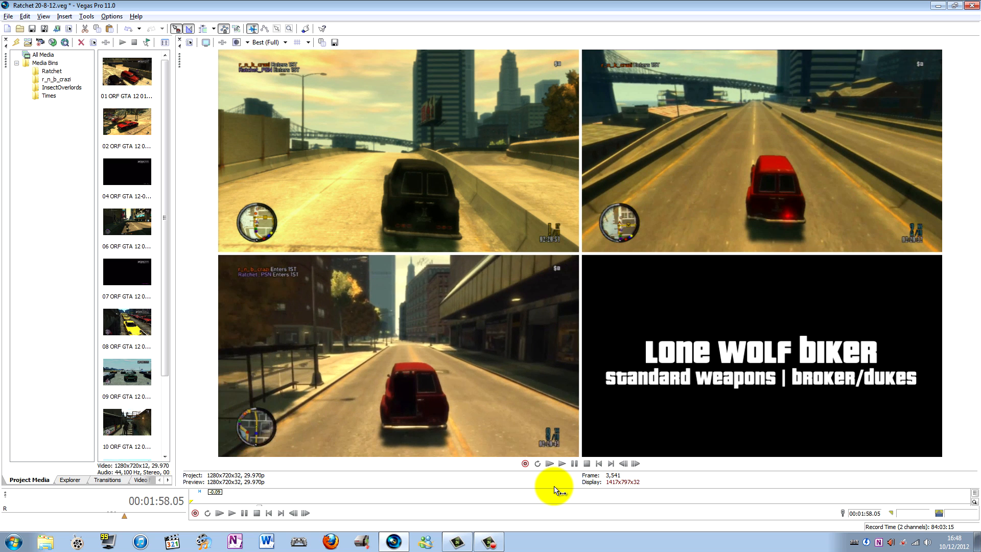
key(alt+Right)
key(alt+Right)
key(alt+Right)
key(alt+Right)
key(alt+Right)
key(alt+Right)
key(alt+Right)
key(alt+Right)
key(alt+Right)
key(alt+Right)
key(alt+Right)
key(alt+Right)
key(alt+Right)
key(alt+Right)
key(alt+Right)
key(alt+Right)
key(alt+Right)
key(alt+Right)
key(alt+Right)
key(alt+Right)
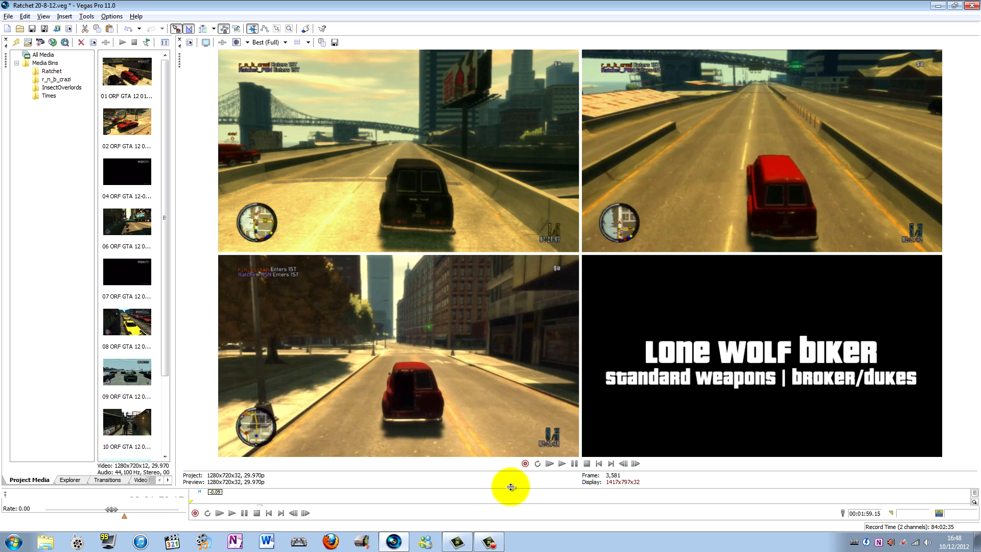
- Shrink the preview to reveal the timeline and move the short event on the uppermost track to about 00:11:45
drag(510, 487, 512, 269)
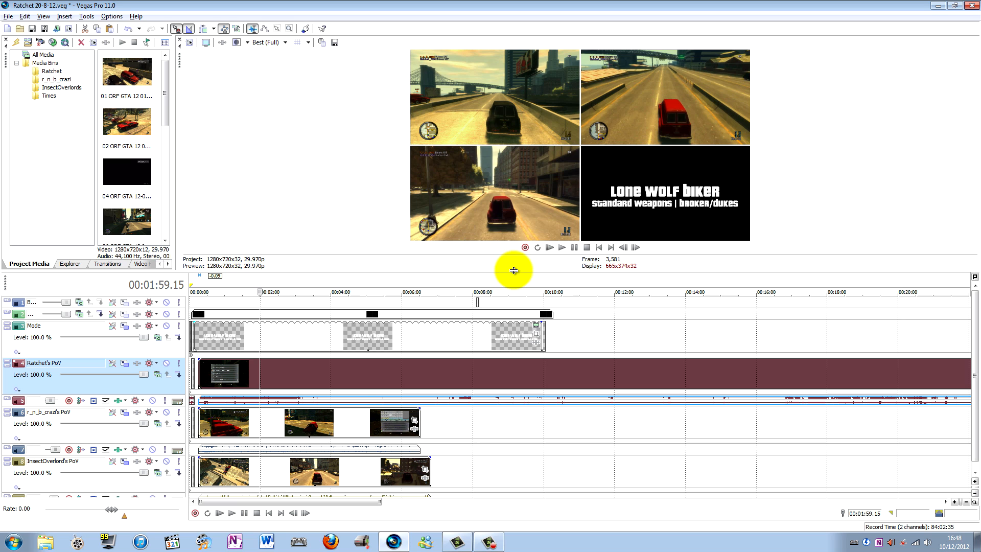
click(358, 383)
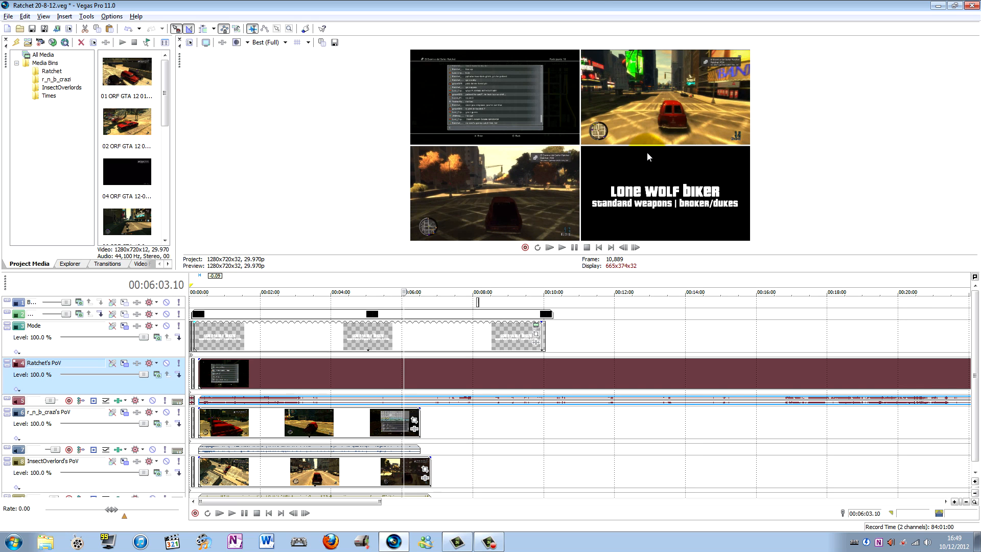
key(alt)
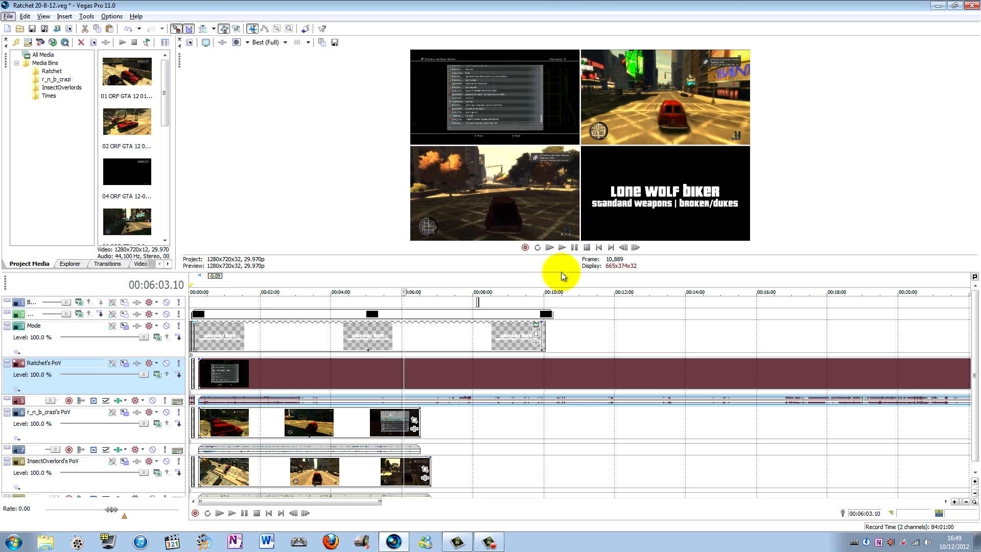
click(489, 271)
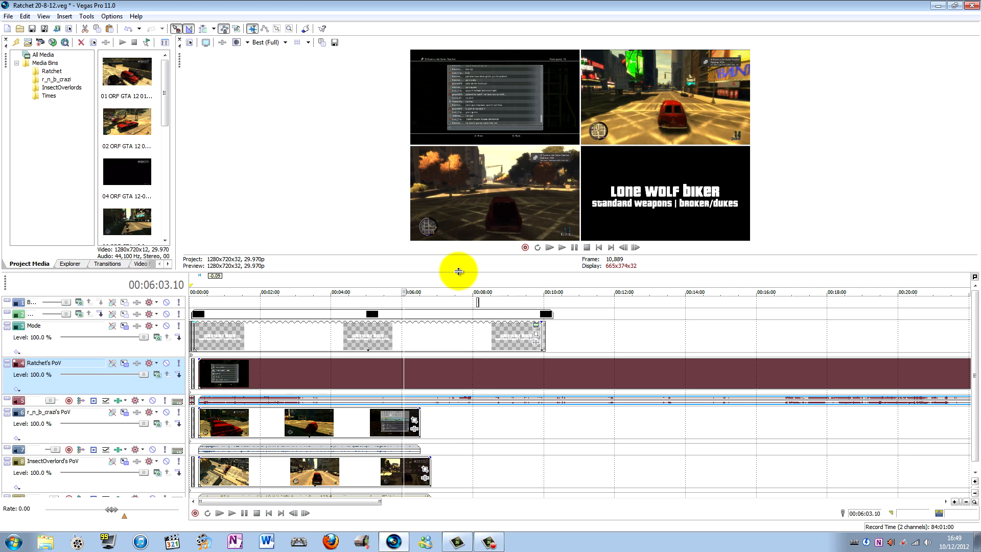
drag(458, 271, 440, 255)
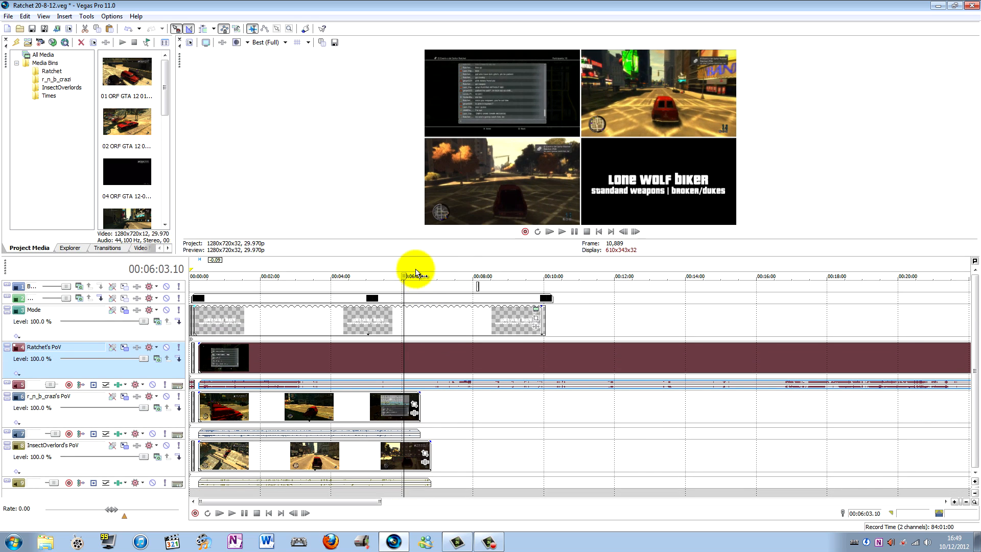
drag(477, 285, 606, 286)
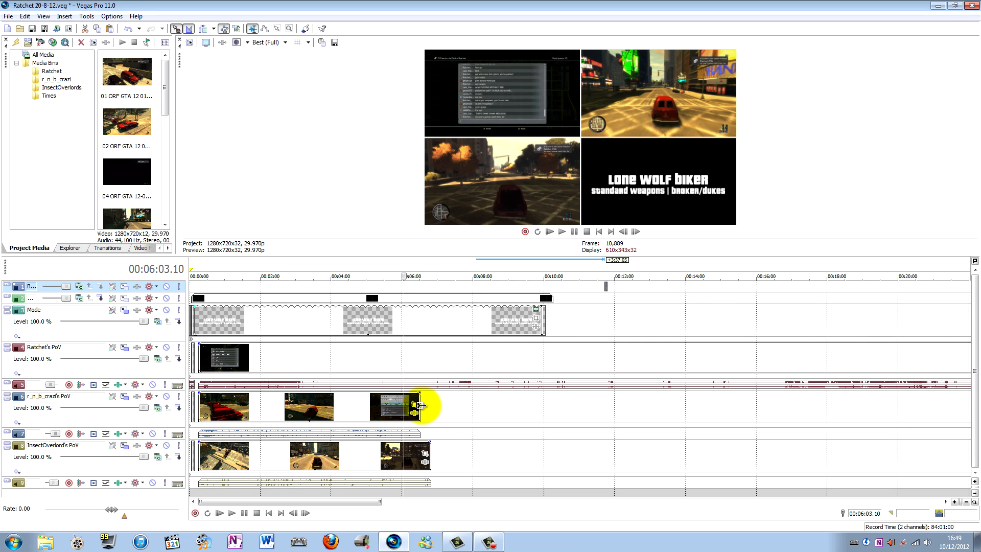
click(410, 356)
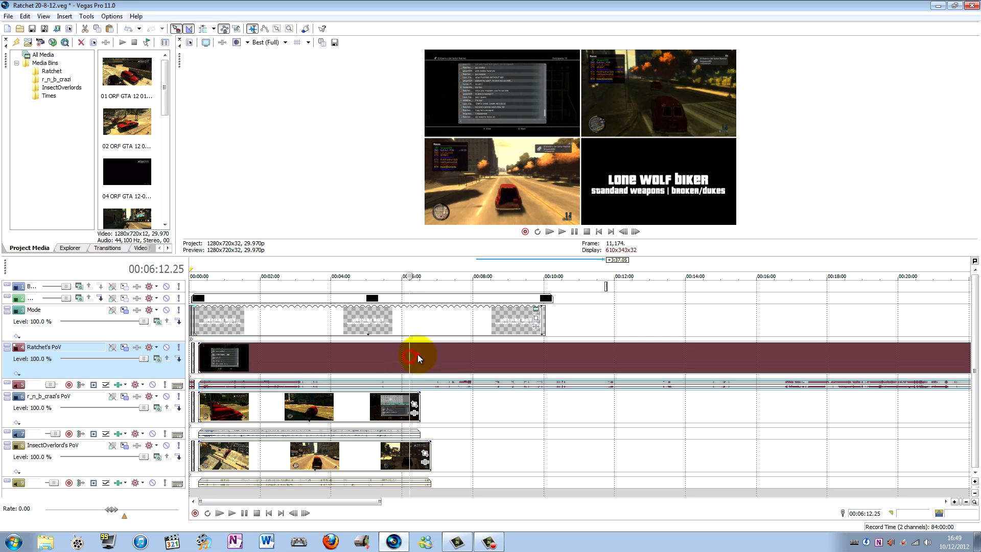
click(415, 354)
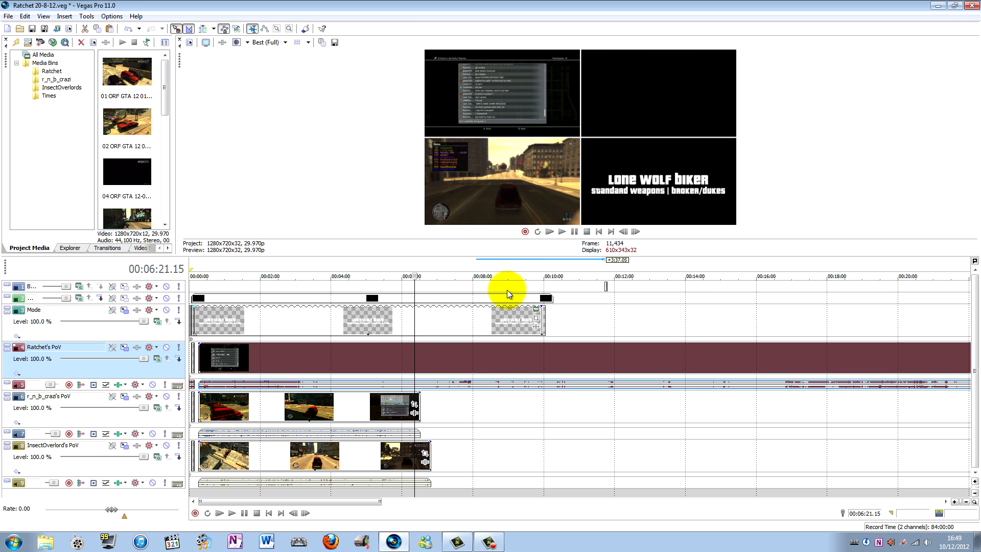
key(space)
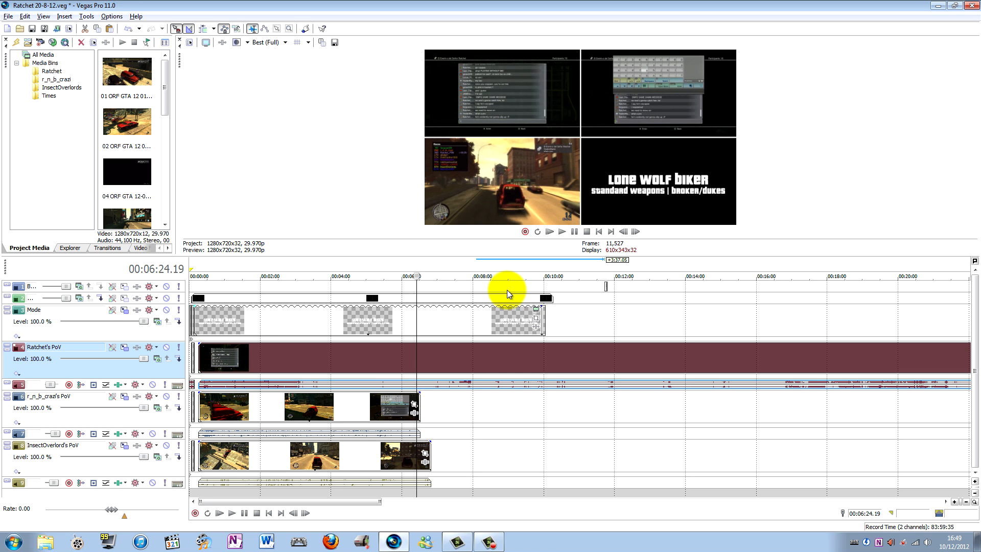
click(422, 407)
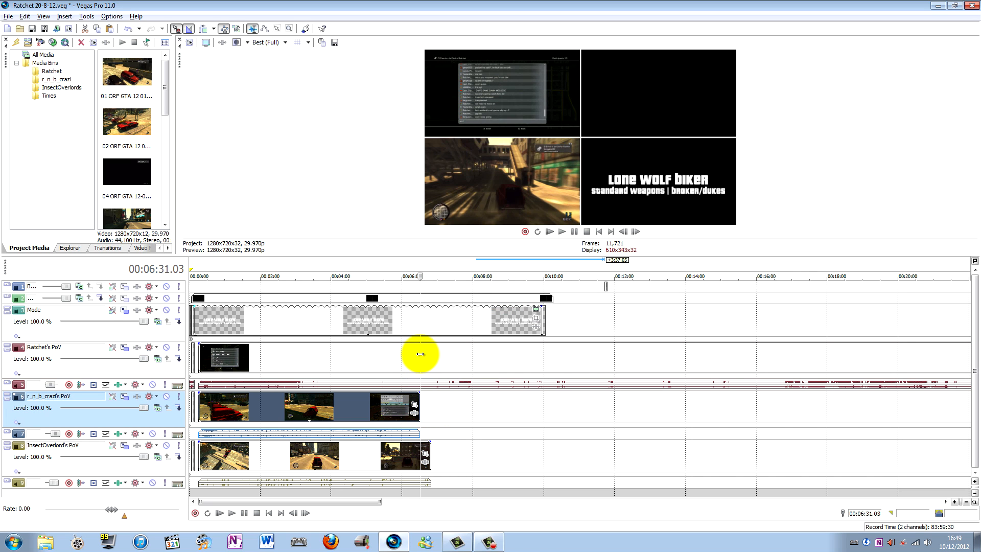
click(420, 353)
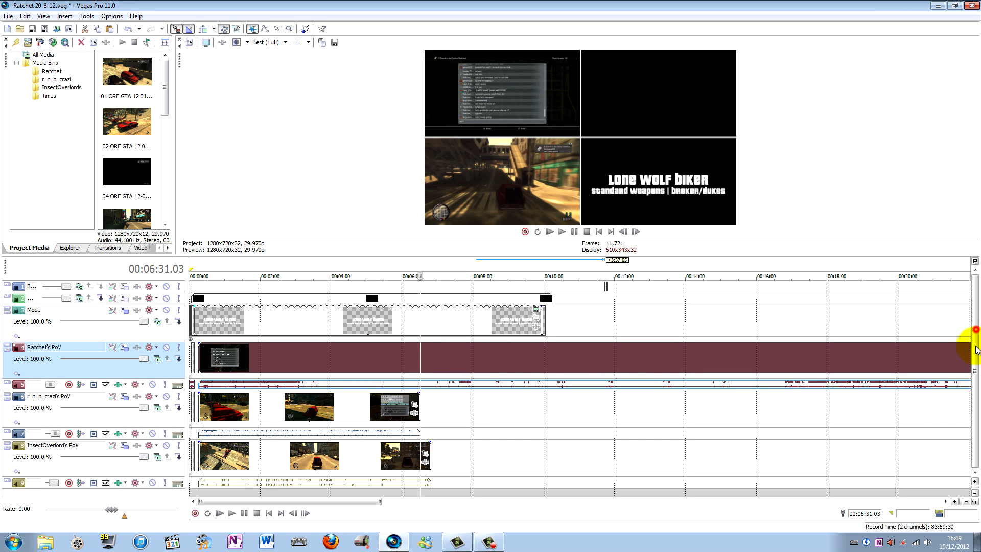
key(s)
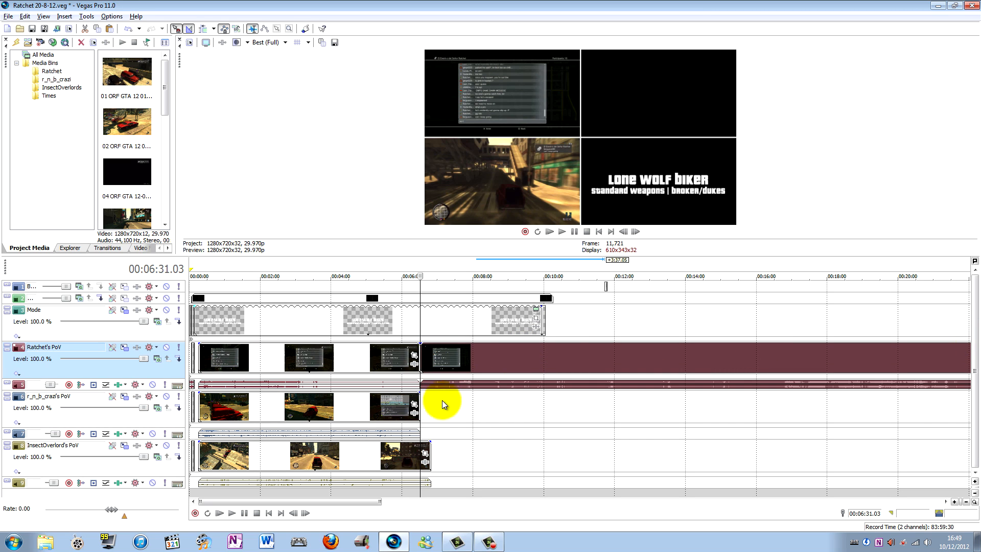
- Trim the end of InsectOverlord's clip to match the other two and move the remainder of Ratchet's clip to about 00:08:57
drag(431, 452, 423, 452)
drag(440, 361, 529, 360)
- Change the generated text on the Mode track to "busted" on the first line and "Robthesickestkid as crook" on the second
click(378, 329)
click(534, 310)
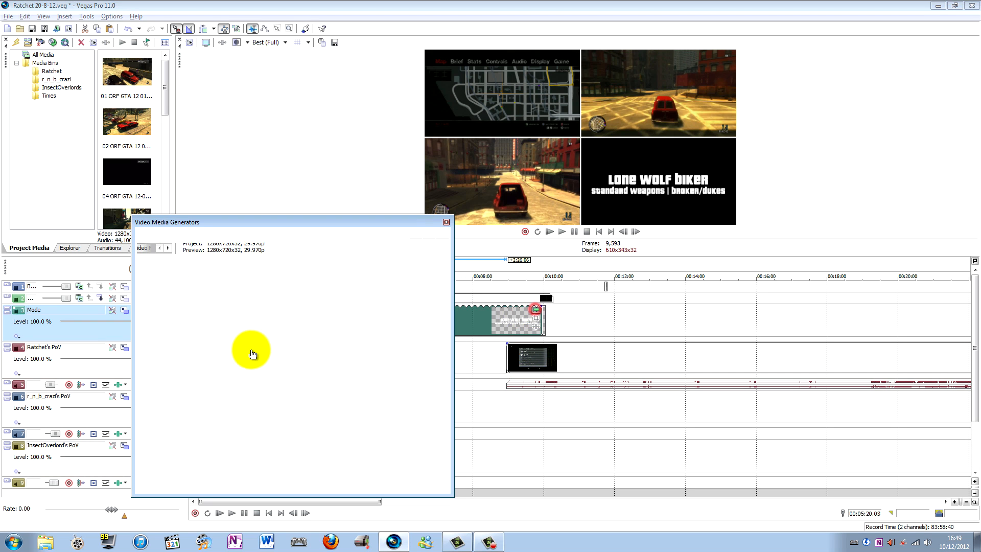
double_click(284, 349)
triple_click(284, 347)
text(busted)
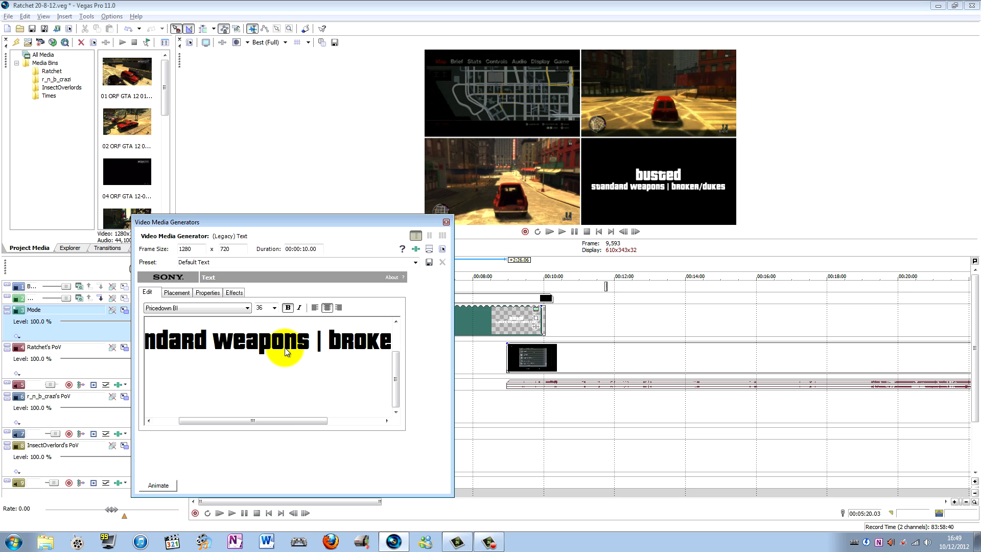
triple_click(284, 348)
text(Robth)
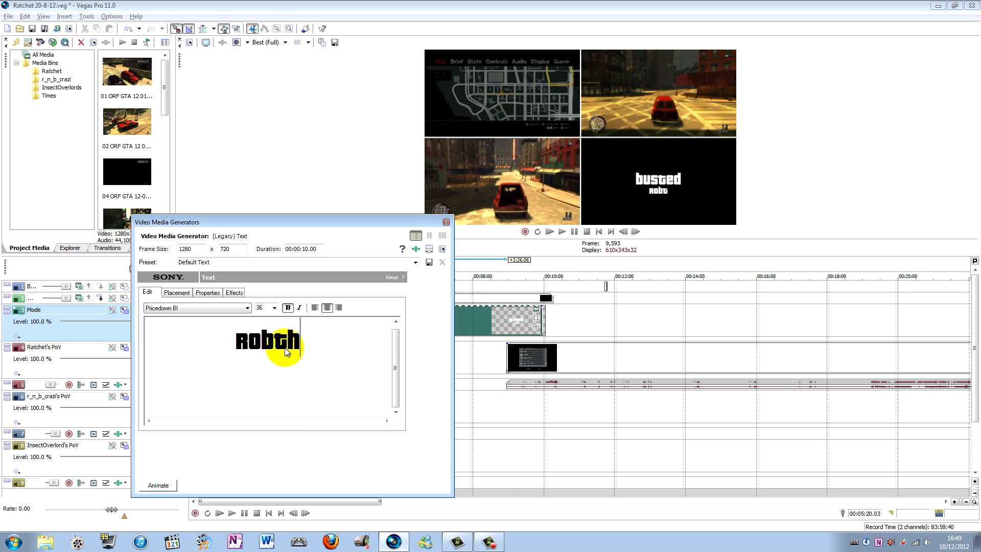
text(esickestkid)
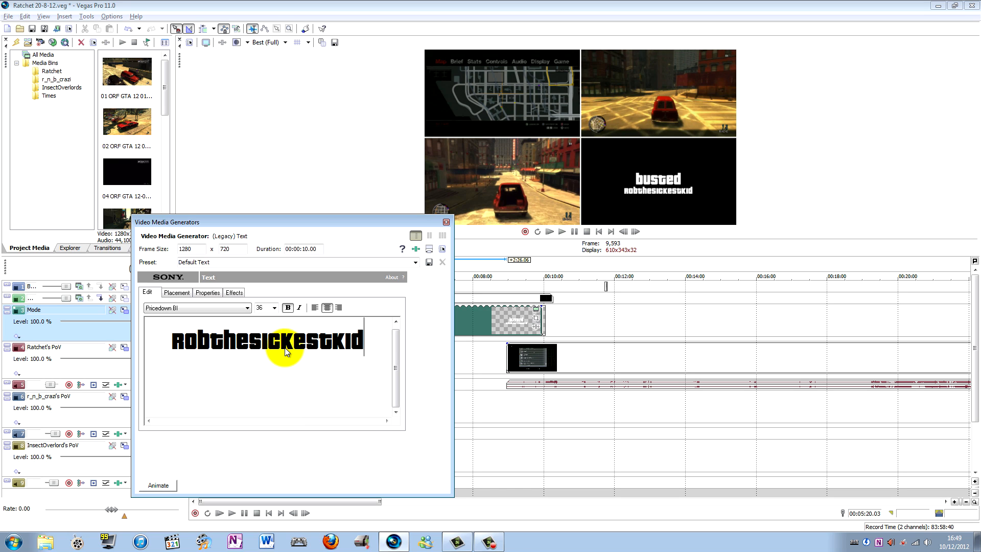
text( as crook)
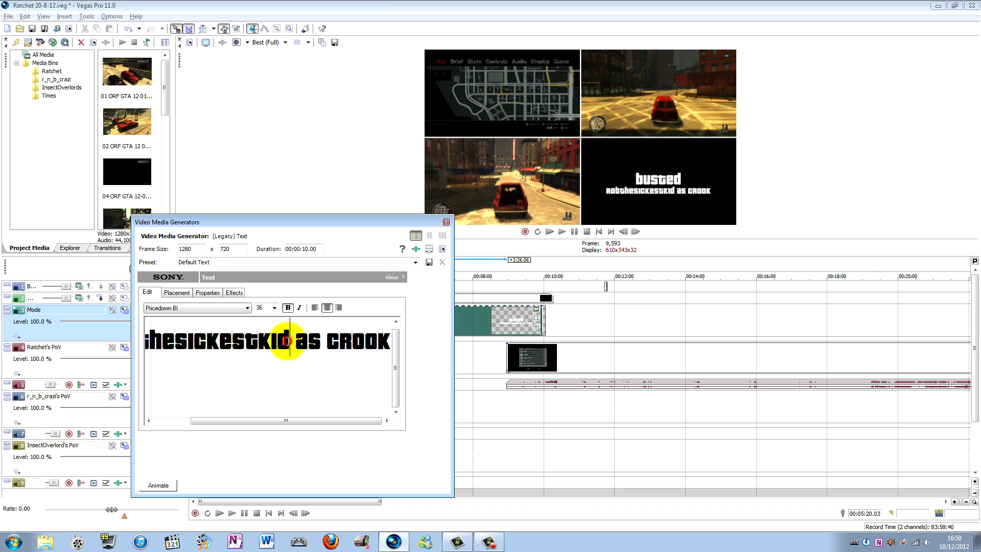
- Set the font size of "as crook" to 24
drag(289, 340, 369, 330)
click(273, 307)
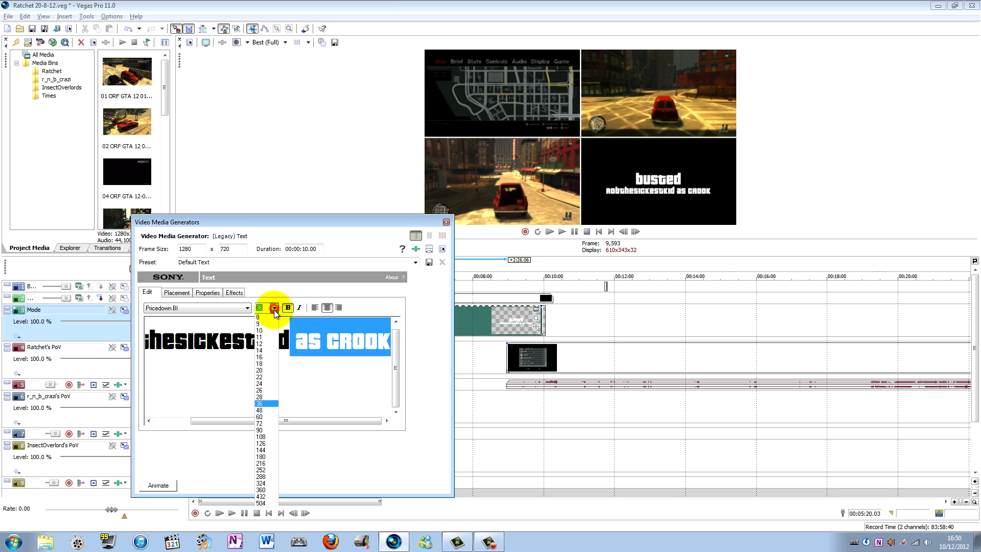
click(272, 383)
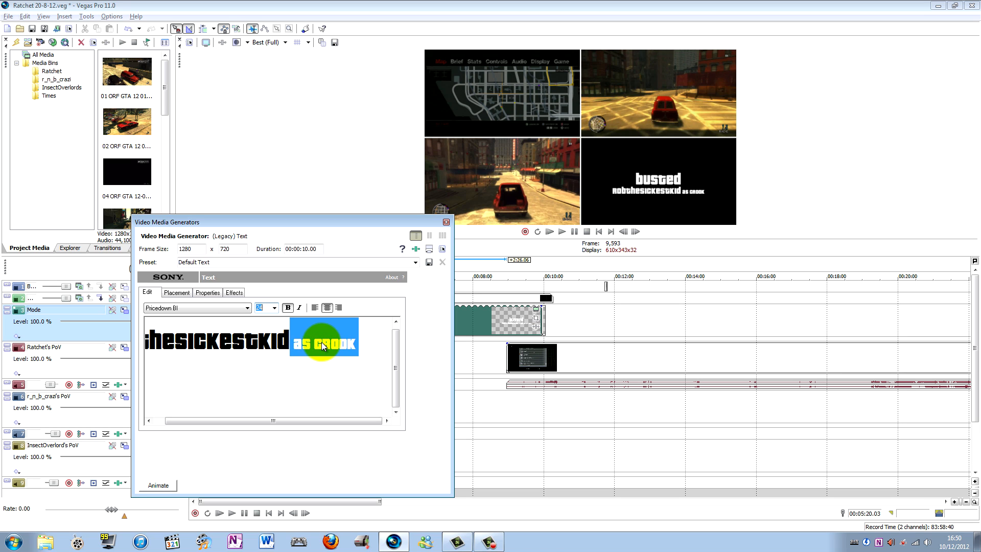
- Set the space before "as crook" to font size 36 and close the text generator
click(322, 343)
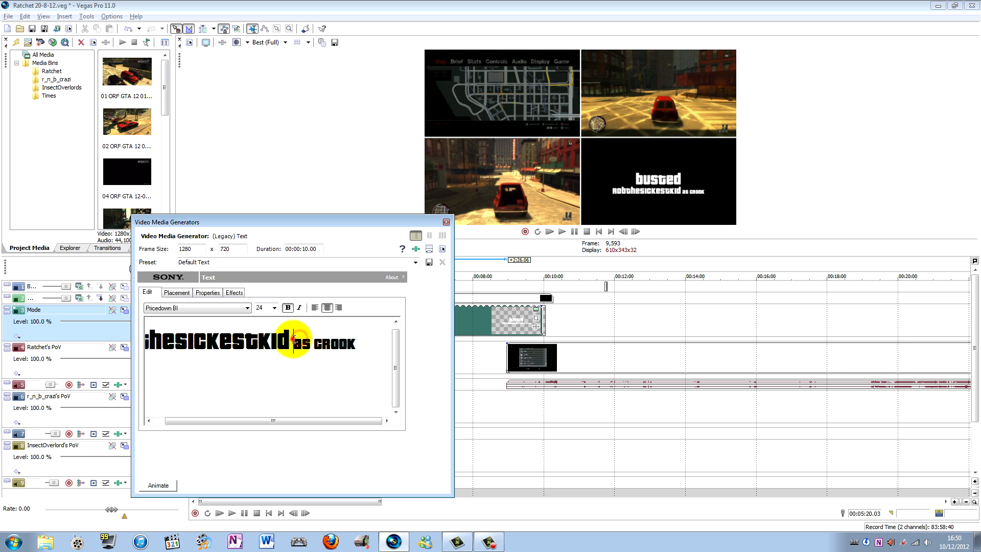
drag(294, 340, 289, 340)
click(306, 340)
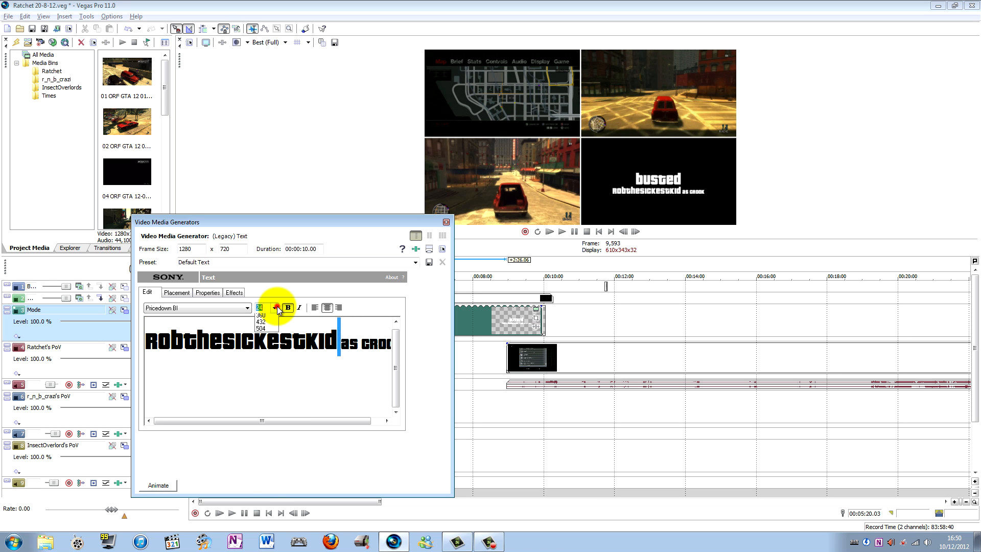
click(274, 307)
click(272, 404)
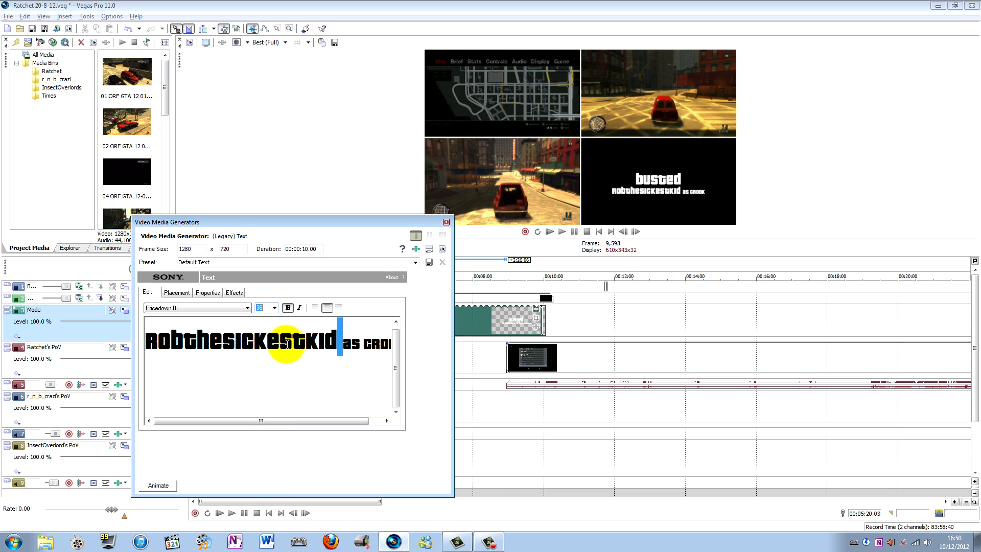
click(275, 307)
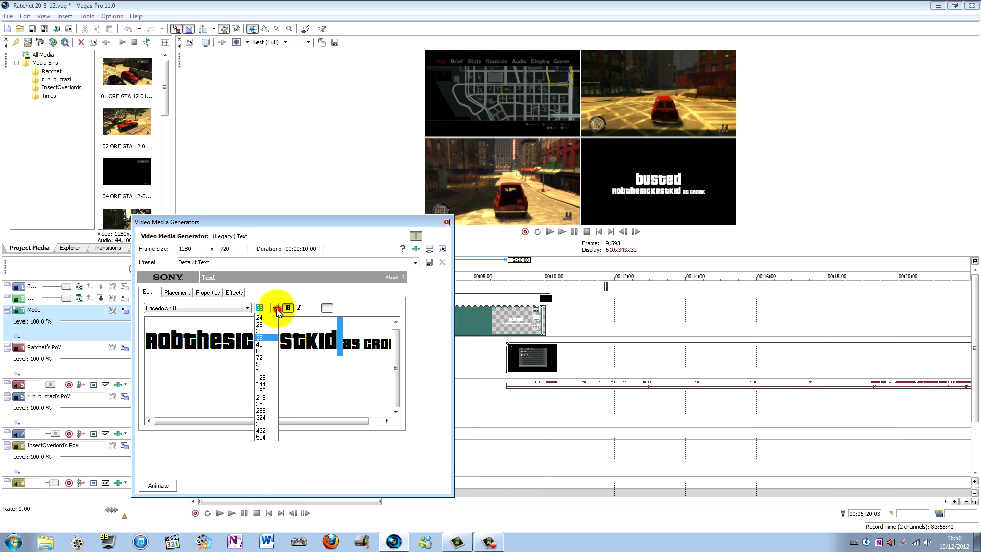
click(446, 222)
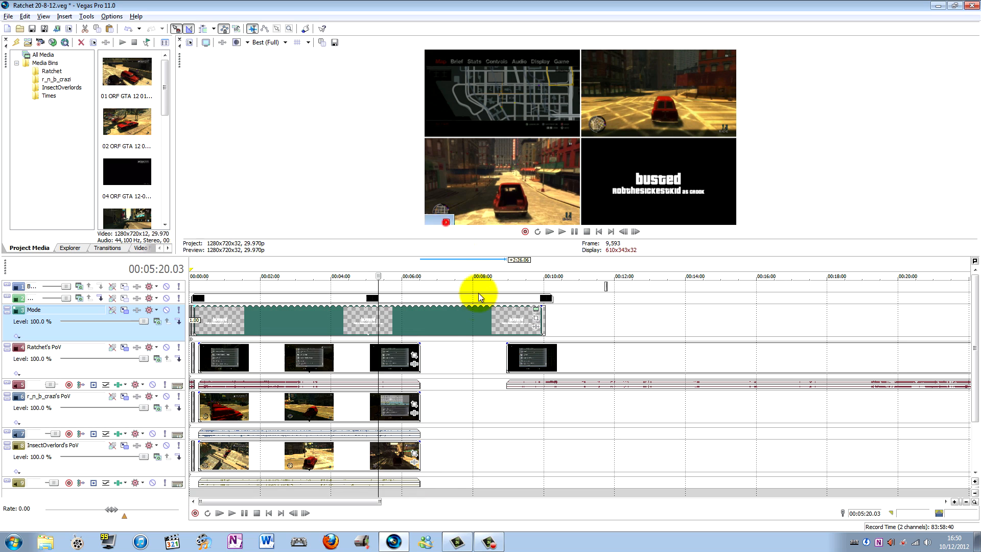
- Delete the short leftover text event at the end of the Mode track, around 00:10:00
click(542, 314)
scroll(541, 319, up, 8)
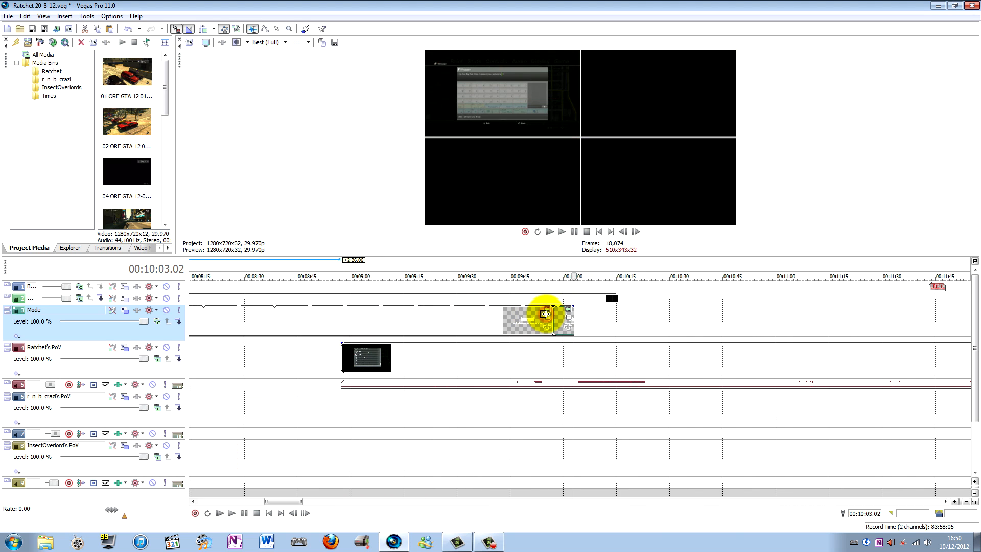
click(426, 321)
drag(529, 323, 539, 324)
click(539, 323)
key(Delete)
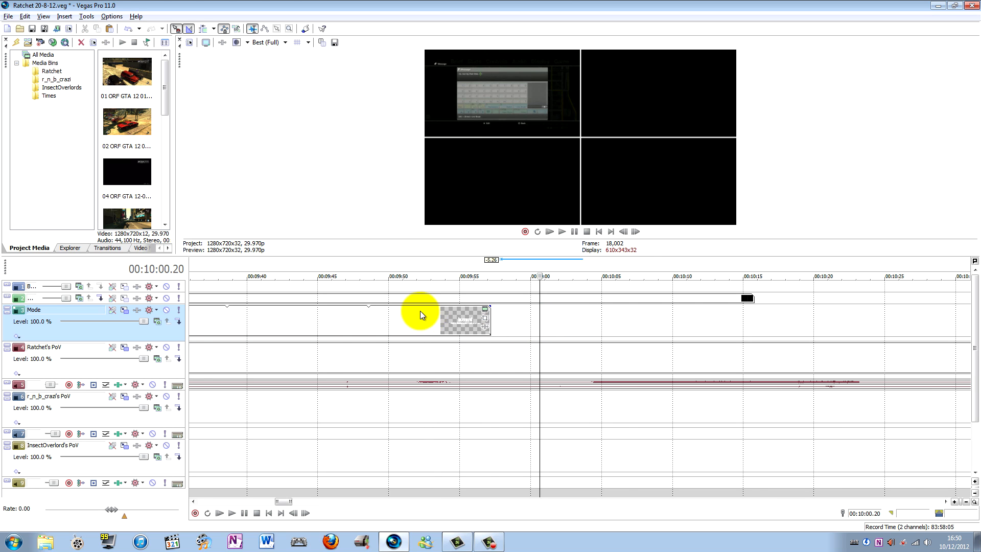
- Trim the end of the long Mode text event back to the end of the three players' clips at 00:06:31.03
click(420, 311)
scroll(420, 311, down, 4)
scroll(420, 312, down, 5)
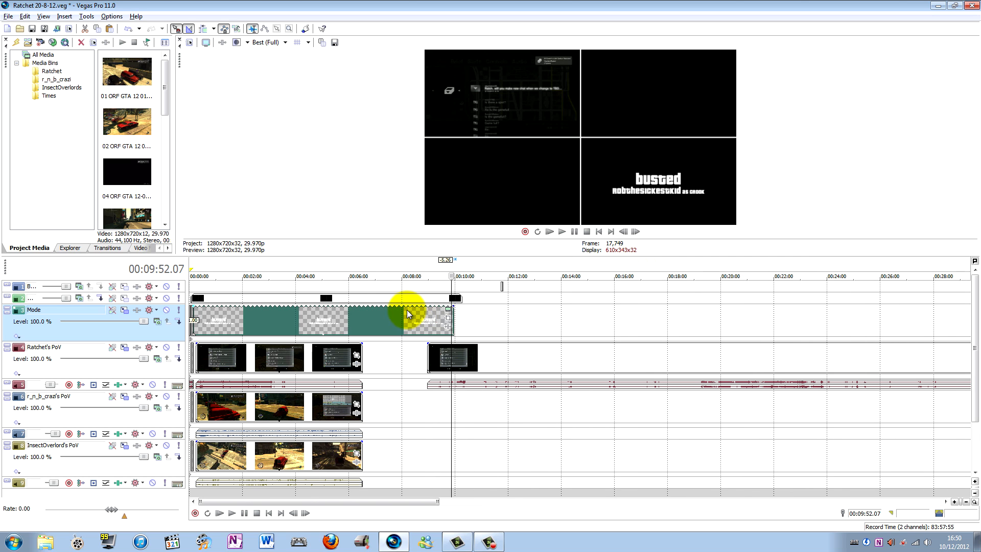
click(333, 321)
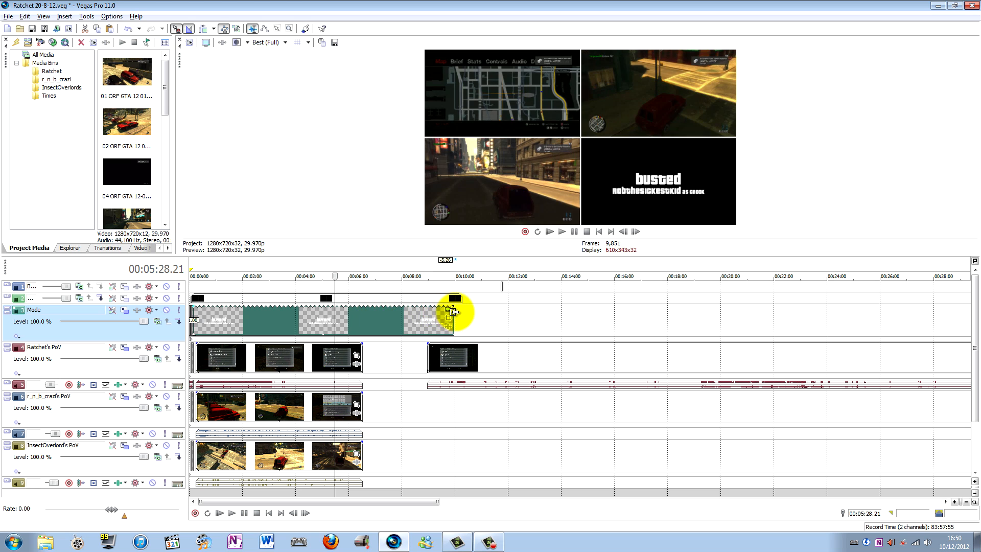
drag(454, 311, 366, 318)
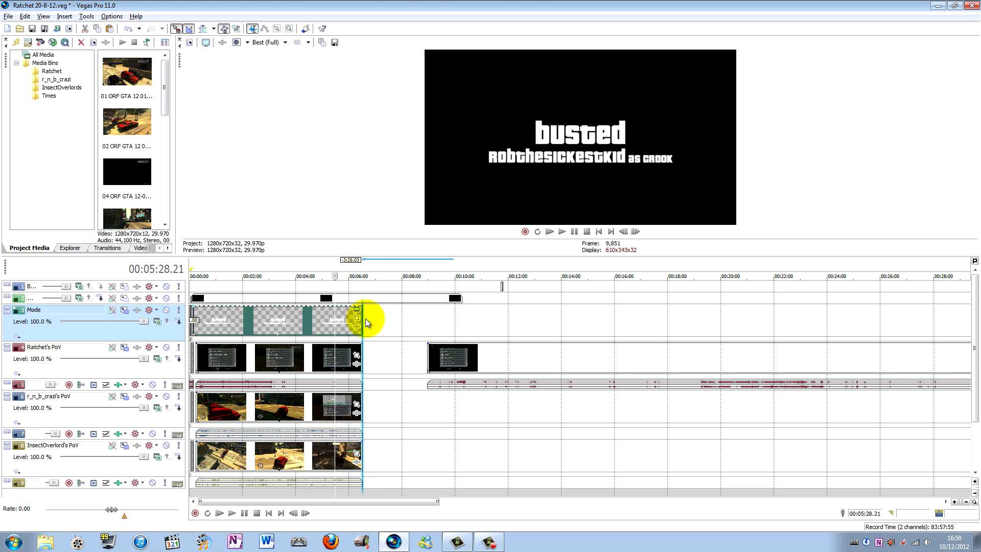
- Play the four-way split screen from 00:00:21.03 in an enlarged preview to check the synchronised clips
click(203, 271)
scroll(240, 296, up, 5)
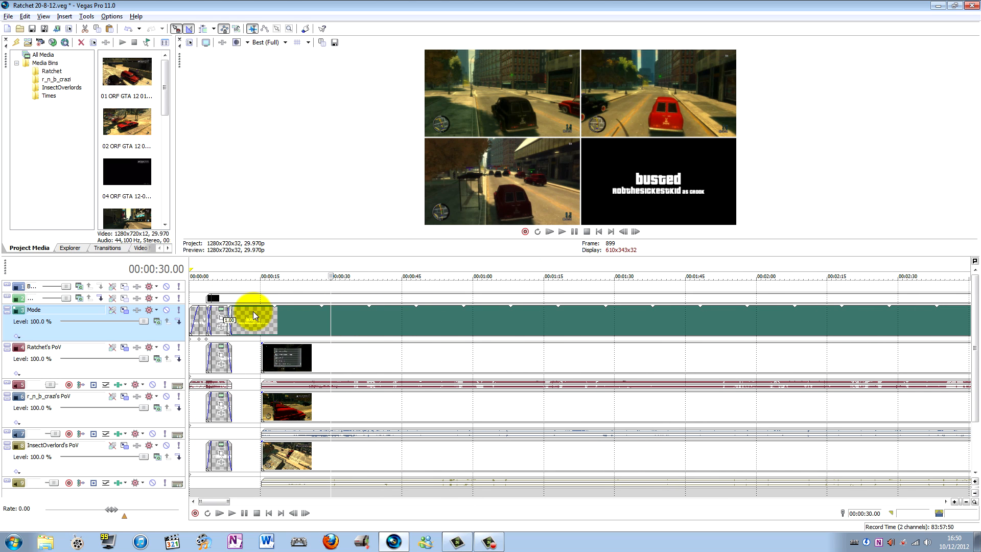
click(274, 355)
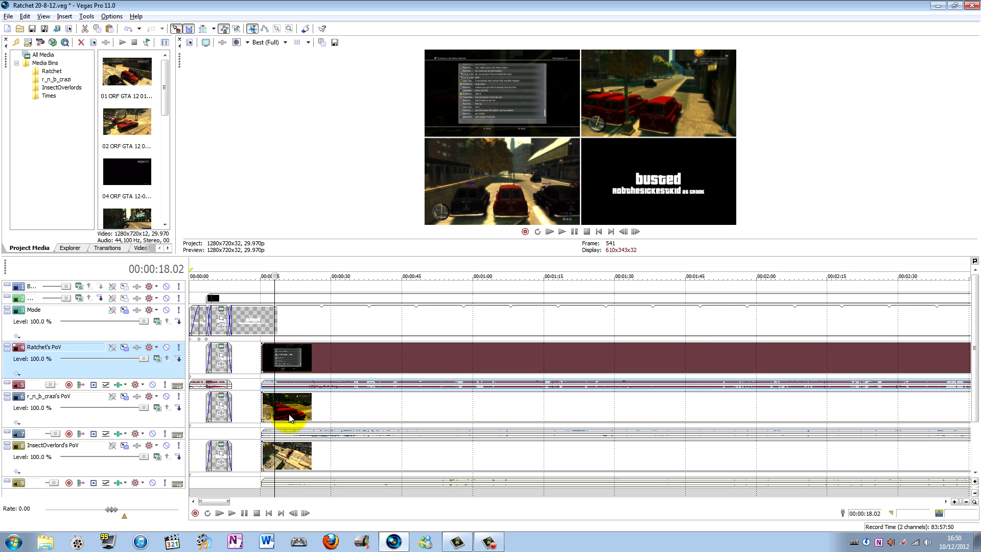
click(289, 414)
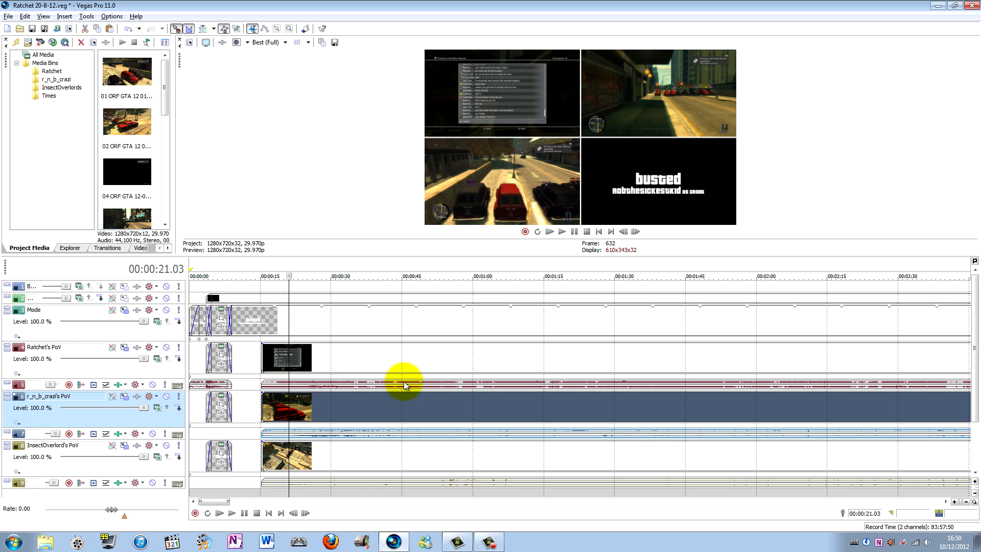
drag(559, 255, 545, 481)
key(space)
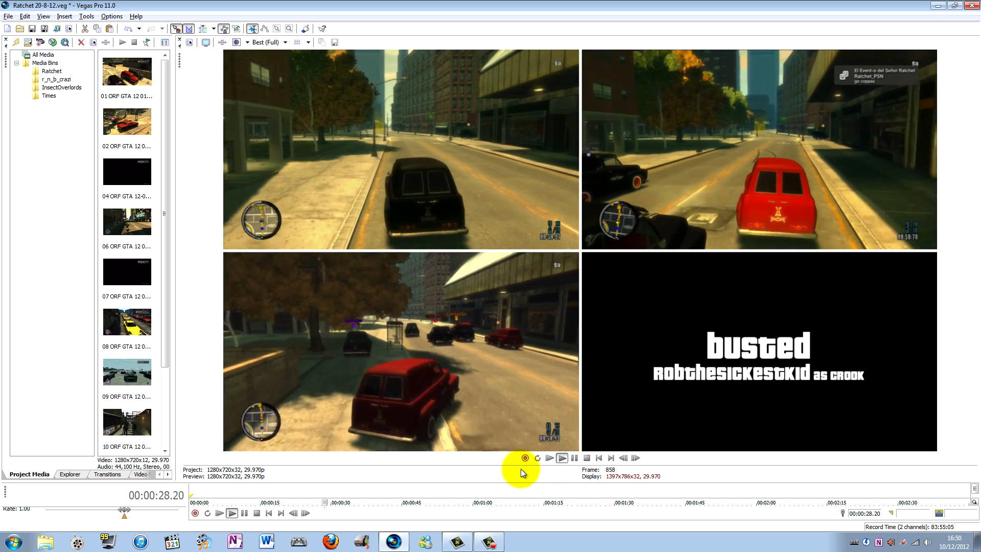
key(space)
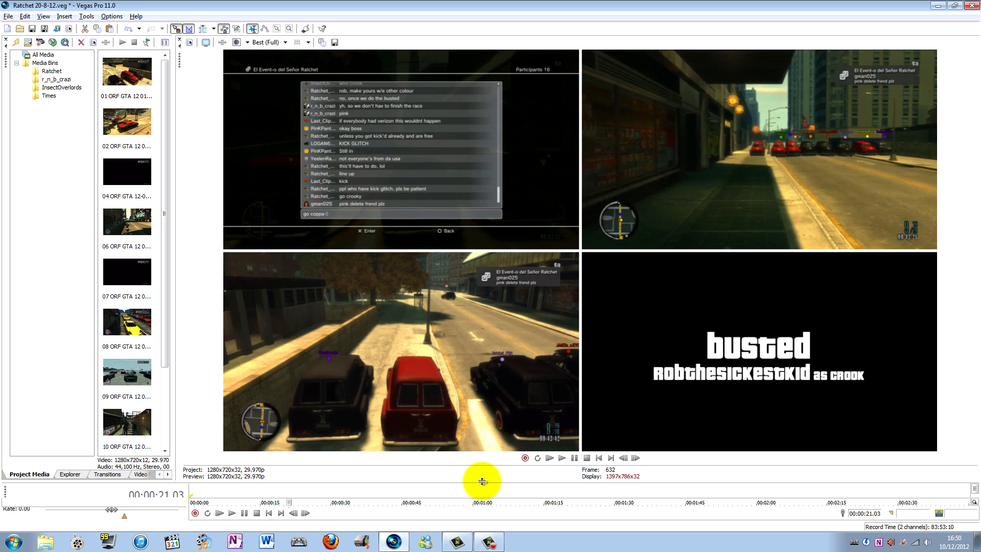
drag(482, 481, 466, 254)
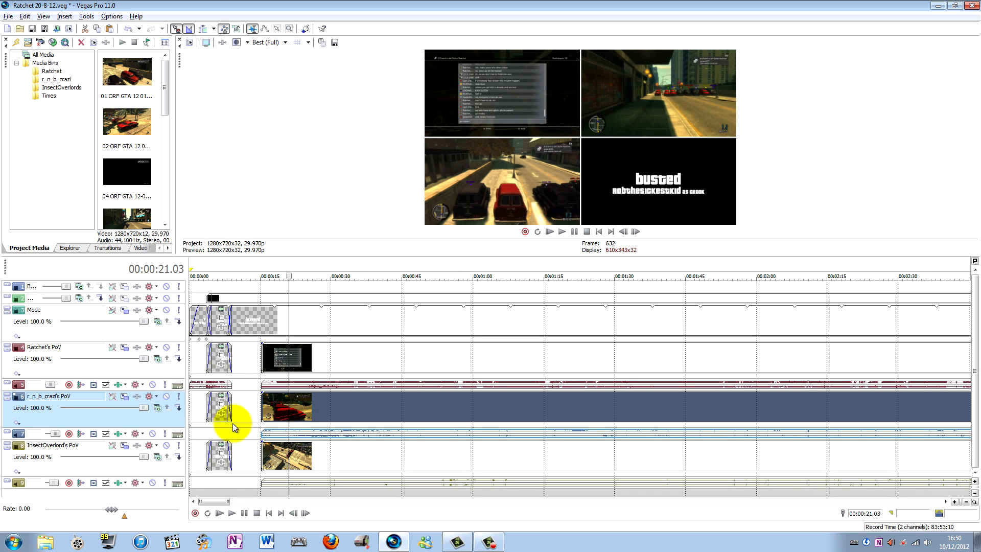
- Move all three players' clips together about 7 seconds earlier so they overlap their name titles by one second
click(309, 361)
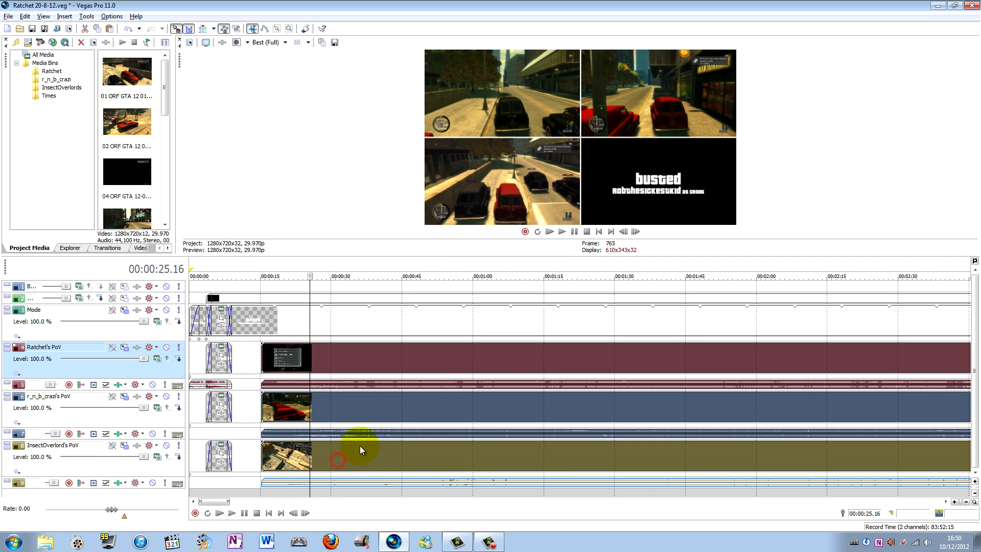
drag(431, 451, 397, 453)
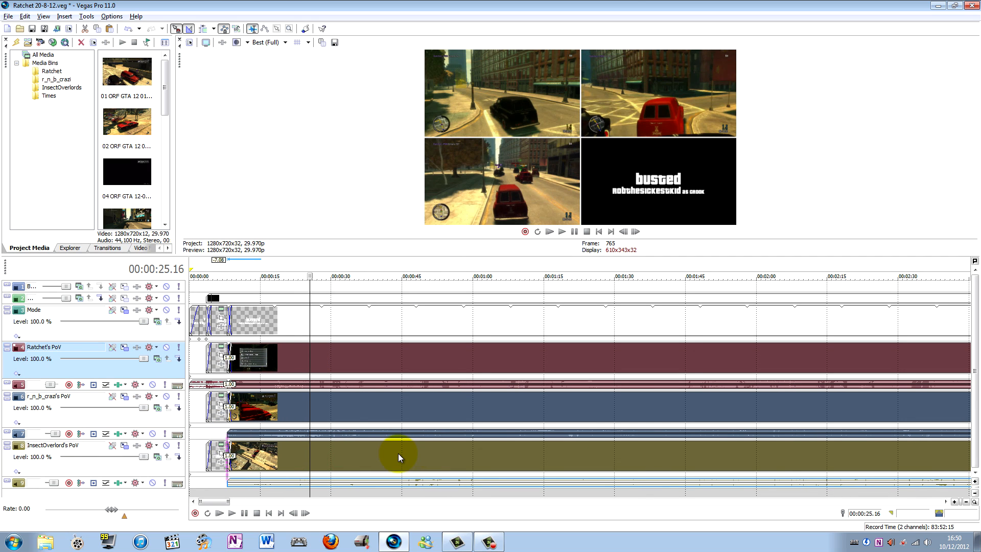
click(230, 273)
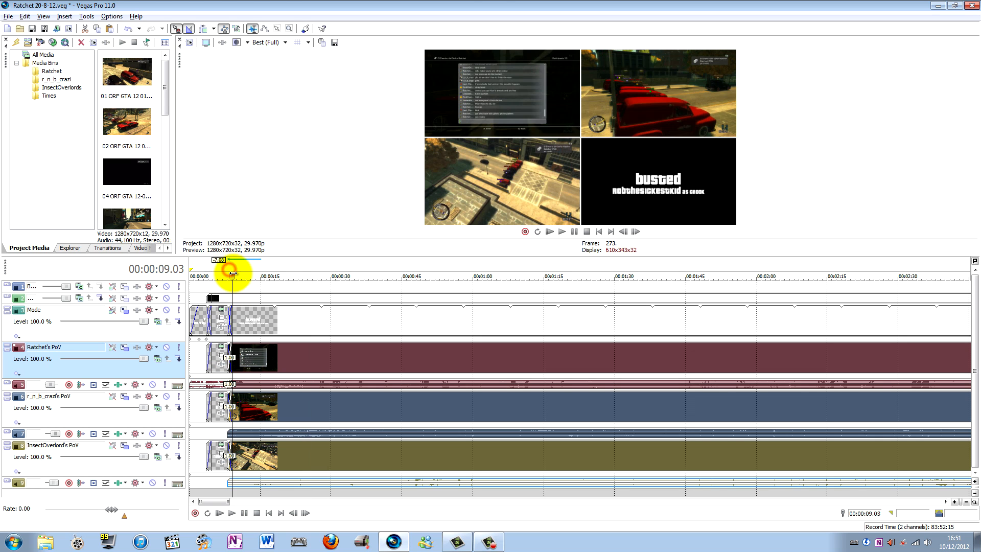
scroll(236, 276, up, 5)
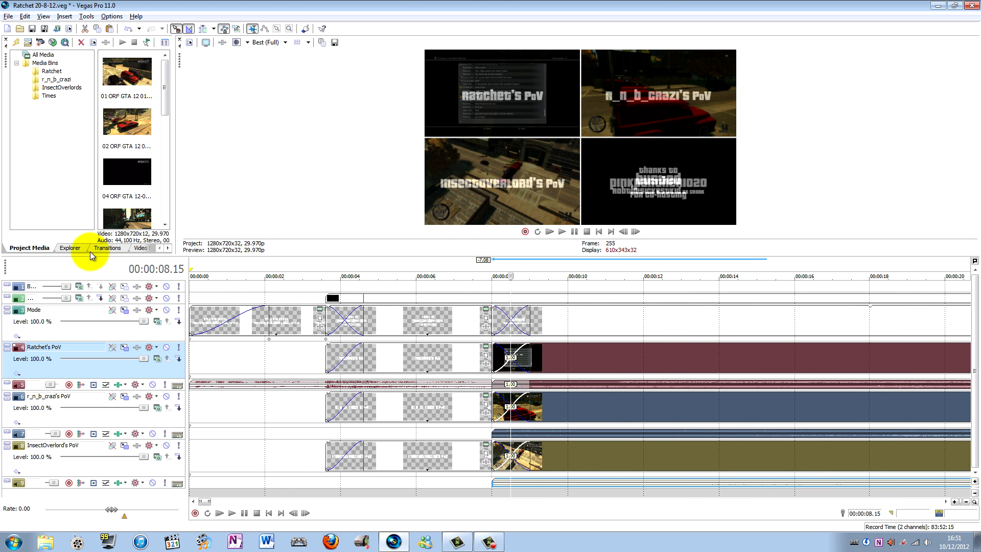
- Apply the Barn Door transition preset "Vertical, Out, White Border Thin" to the overlaps between the name titles and the players' clips
click(106, 248)
click(54, 97)
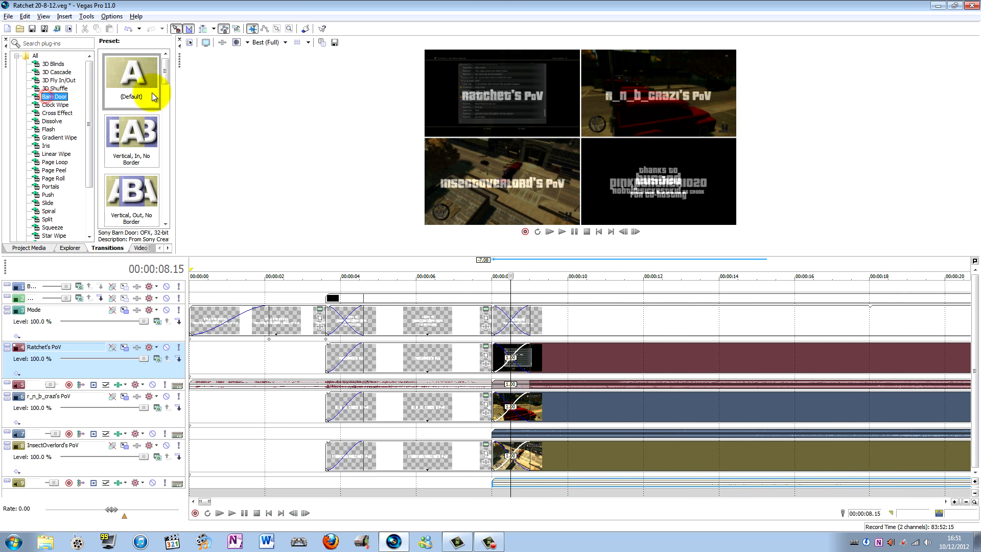
drag(165, 71, 171, 228)
drag(137, 167, 514, 359)
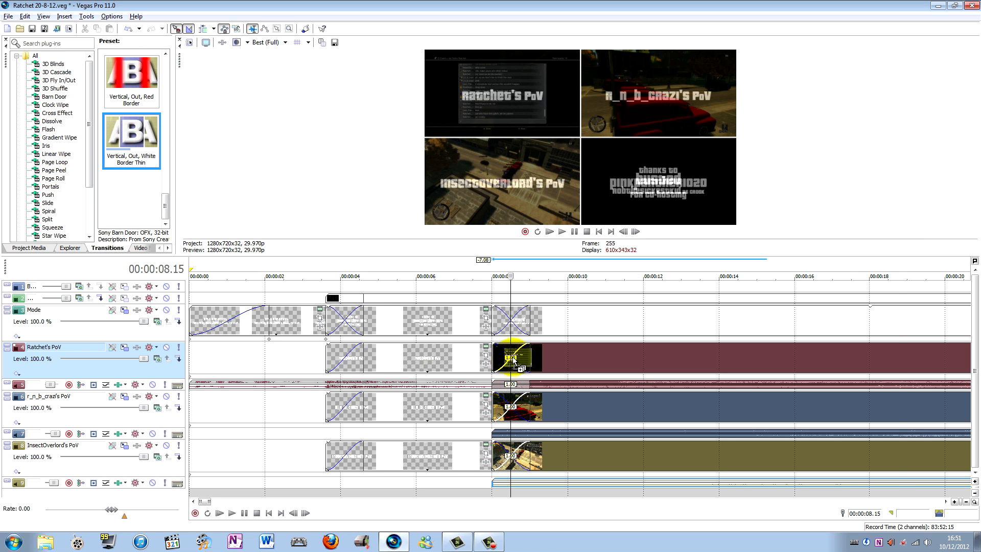
- Examine the Barn Door transitions at several frames around 00:00:08 to 00:00:11 in the preview
click(889, 259)
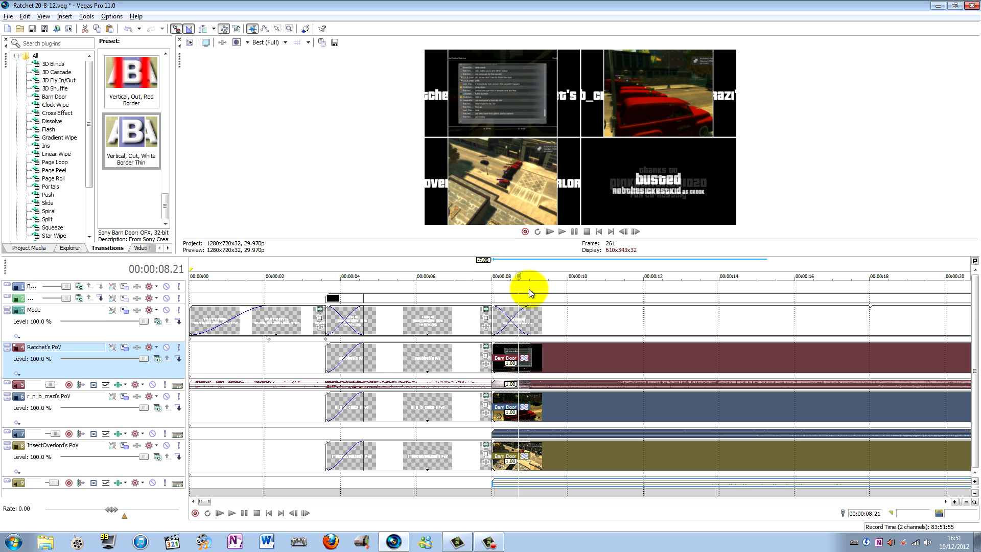
key(Left)
key(Left)
key(Left)
key(Left)
key(Left)
key(Left)
key(Left)
key(Left)
click(549, 353)
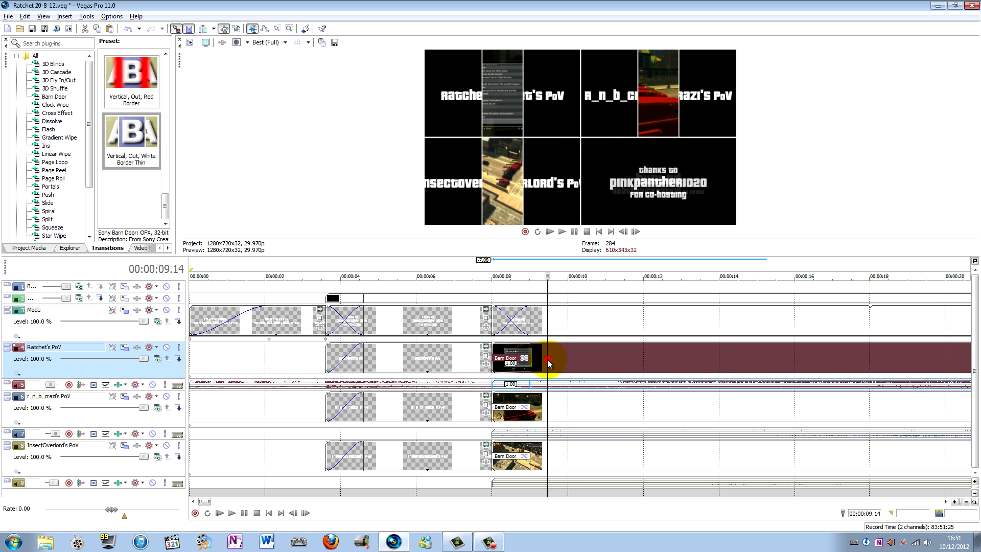
click(570, 410)
click(552, 461)
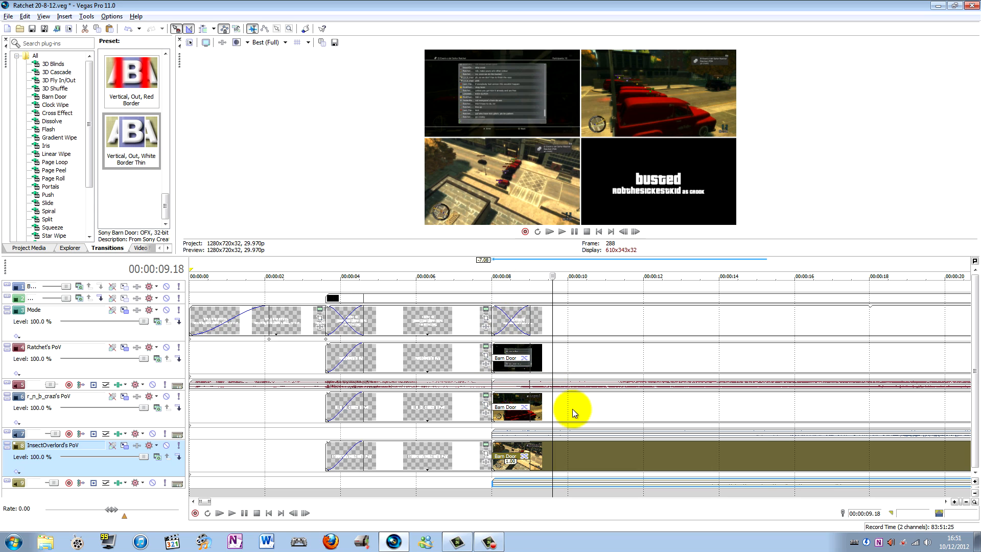
click(507, 269)
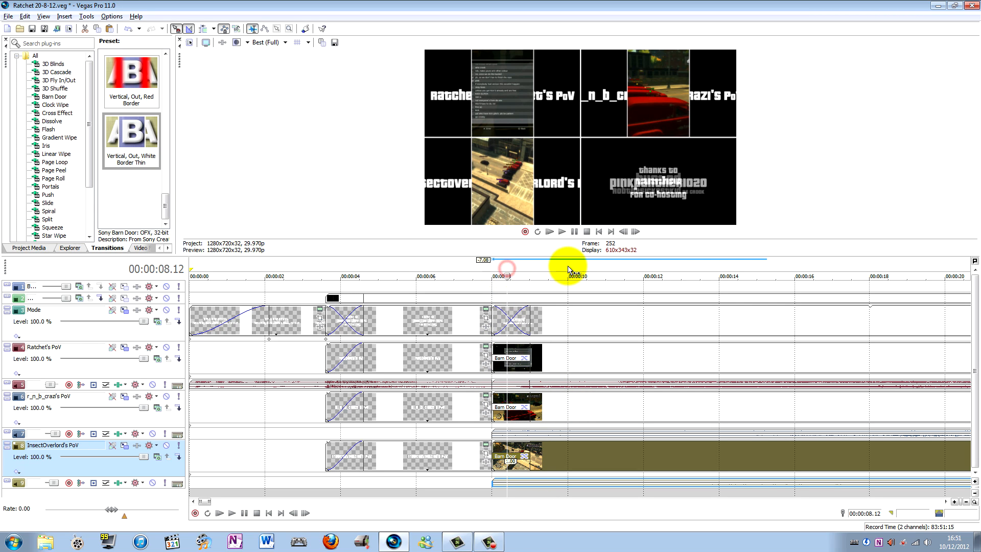
click(493, 267)
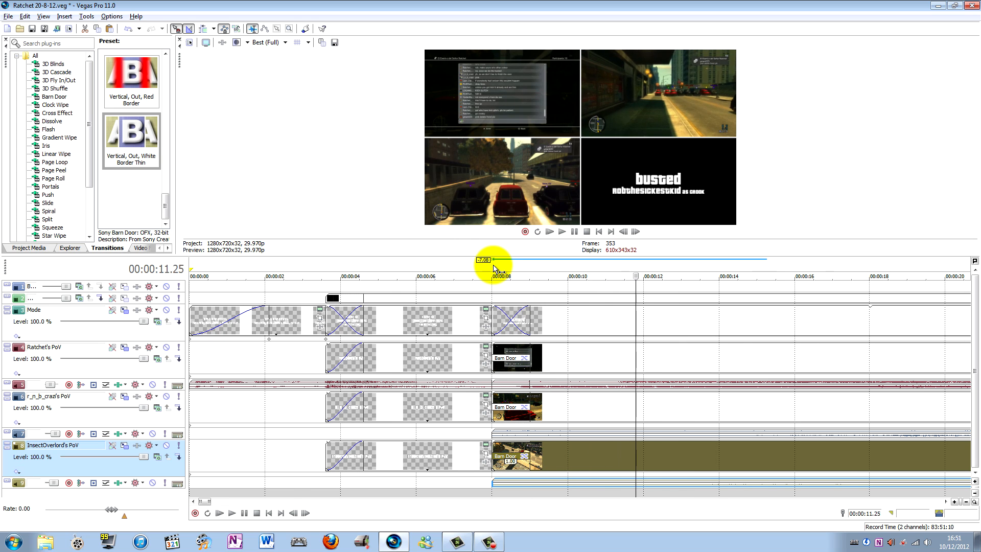
- Trim the end of the Mode text event back to the new end of the three players' clips
scroll(477, 273, down, 10)
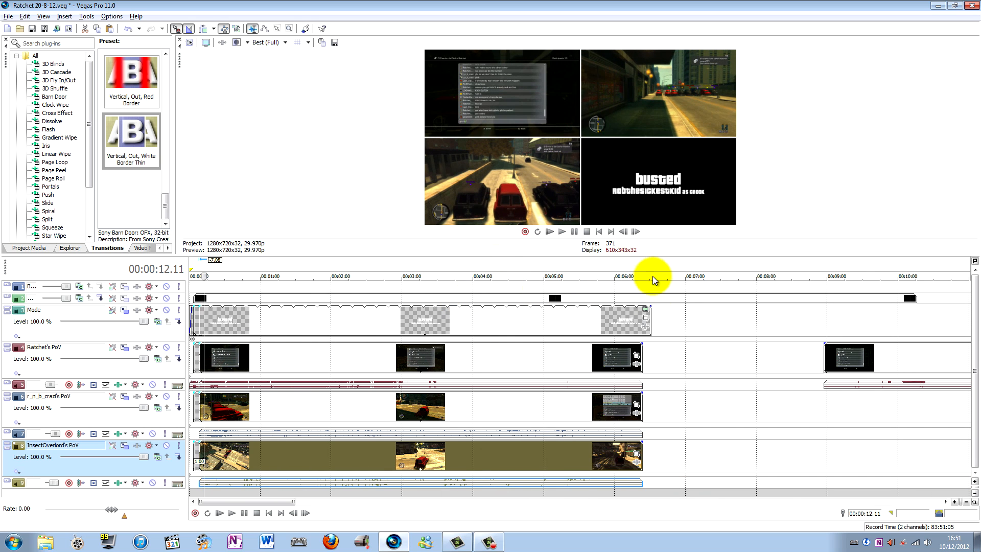
click(649, 312)
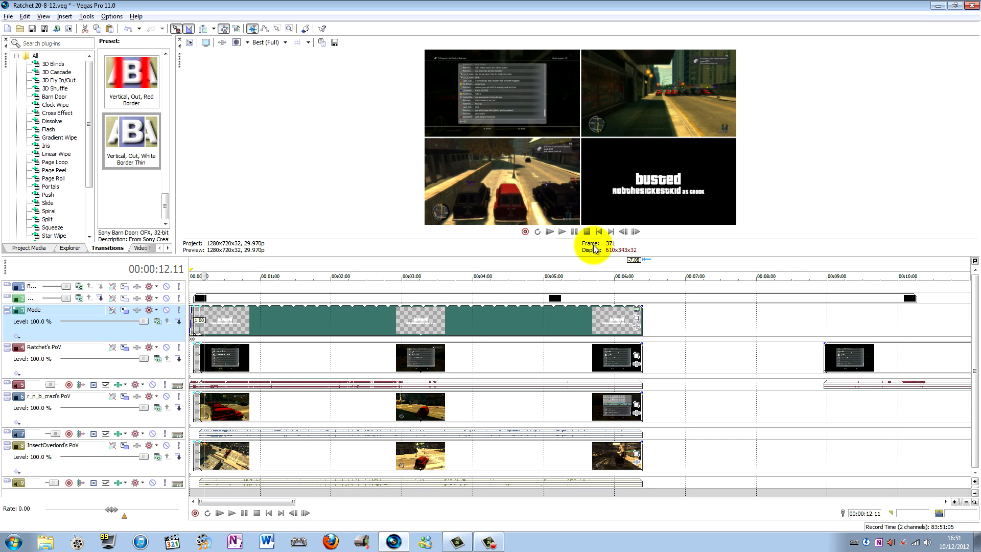
click(632, 264)
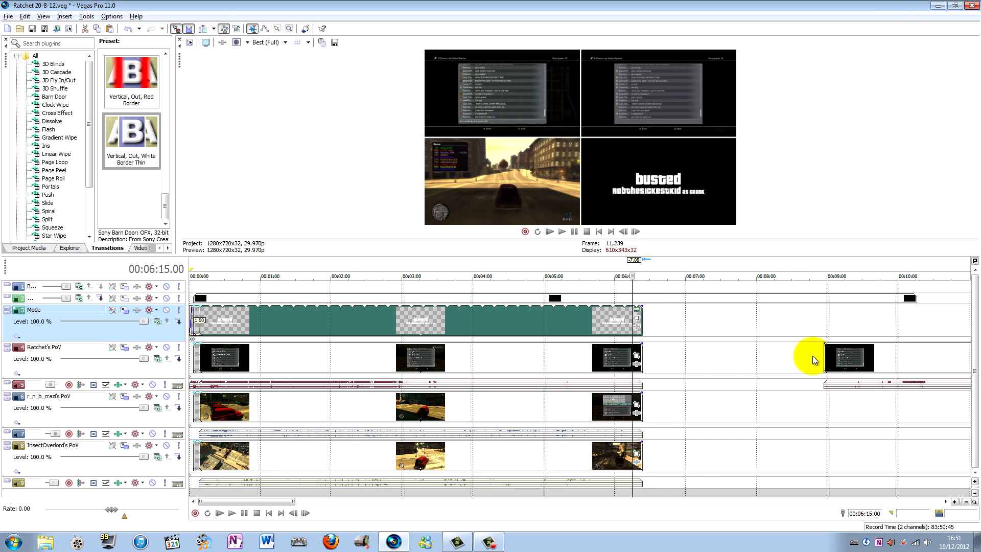
- Extend the long event on the track directly above Mode to about 00:12:40
click(868, 354)
scroll(506, 322, down, 4)
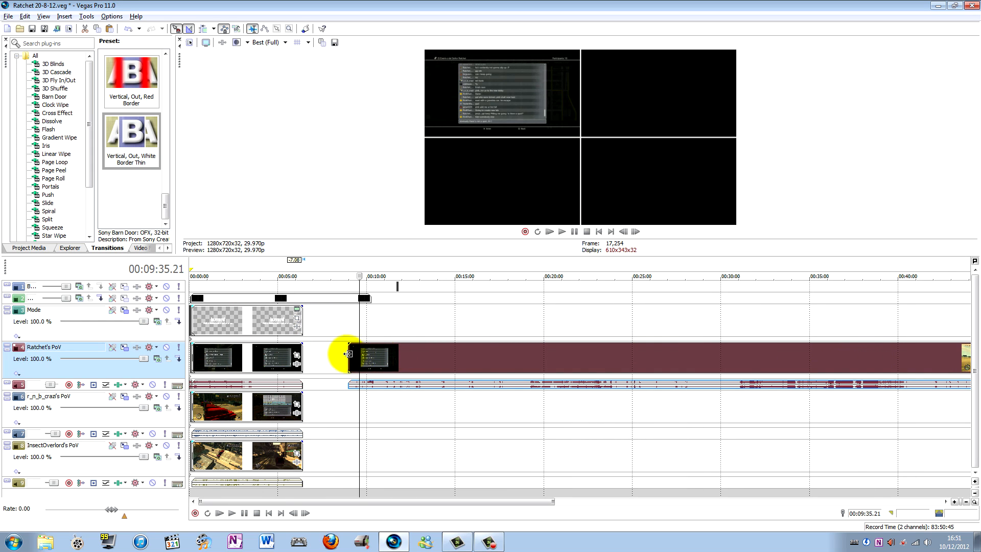
drag(369, 298, 414, 298)
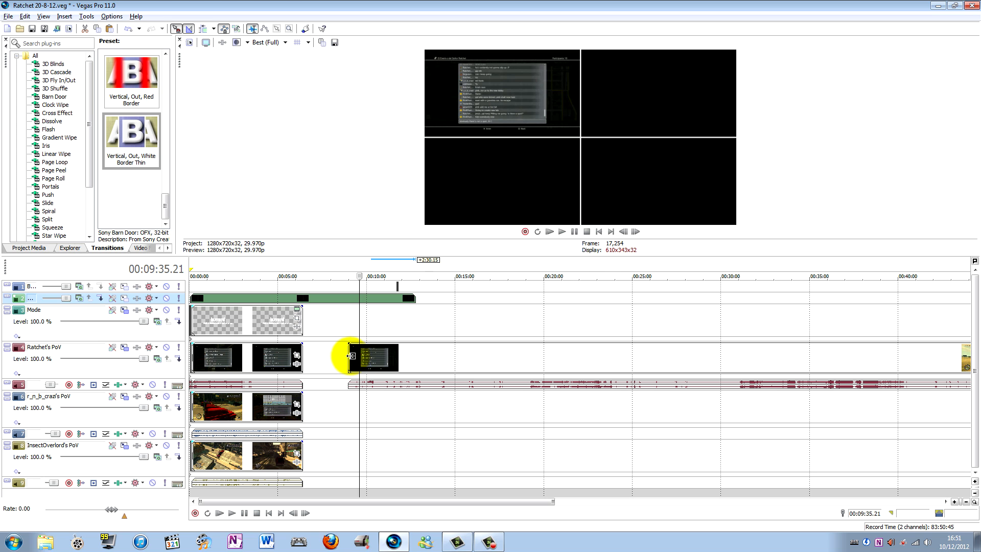
- Trim the start of Ratchet's remaining clip and move the clip to start at 00:07:42.27
drag(351, 356, 379, 352)
click(328, 354)
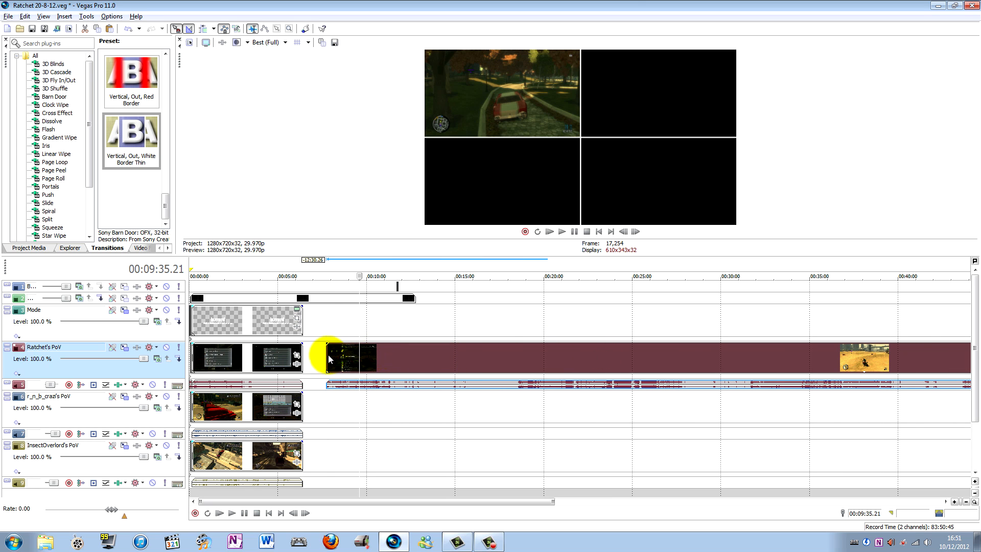
- Save the project as Ratchet 1-12-12 in the ORF folder, overwriting the existing project file
click(44, 29)
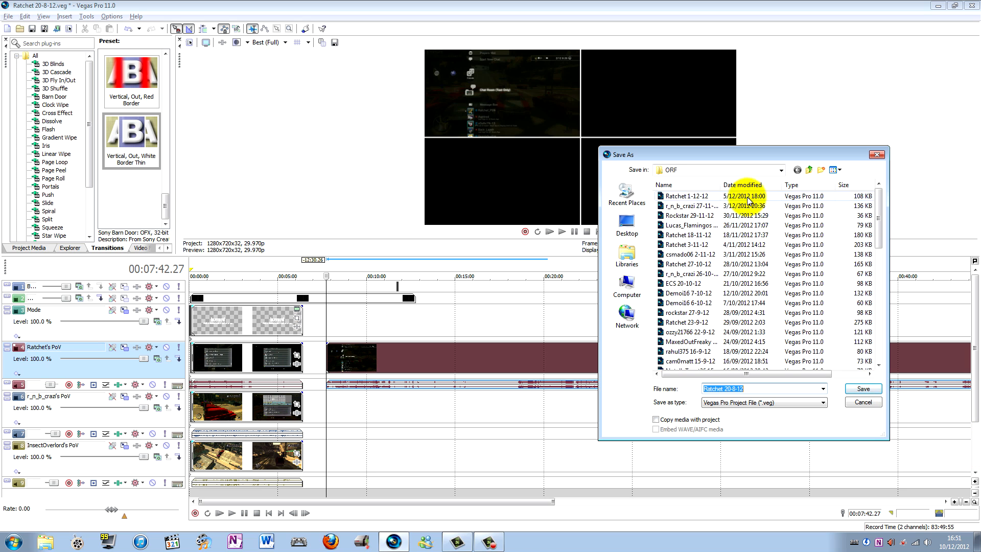
double_click(747, 200)
click(513, 274)
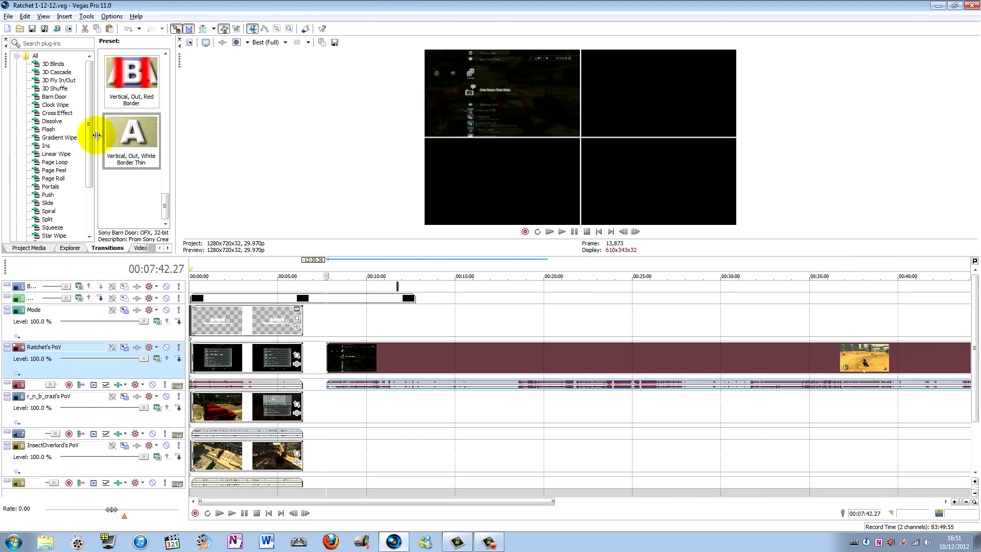
- Add the Bust2 clips from the r_n_b_crazi and InsectOverlords media bins to their PoV tracks at 00:07:42.27
click(29, 247)
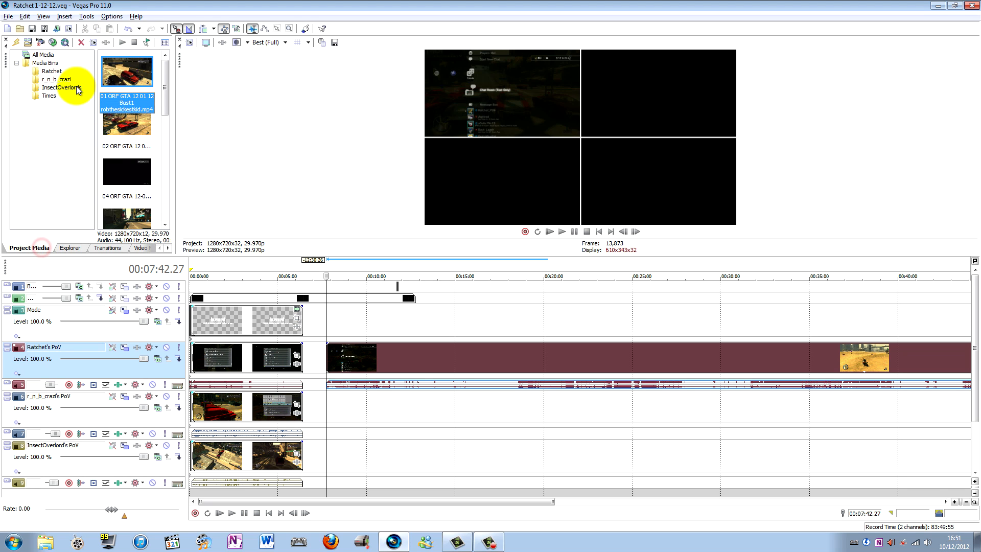
click(58, 79)
drag(135, 122, 333, 405)
click(62, 87)
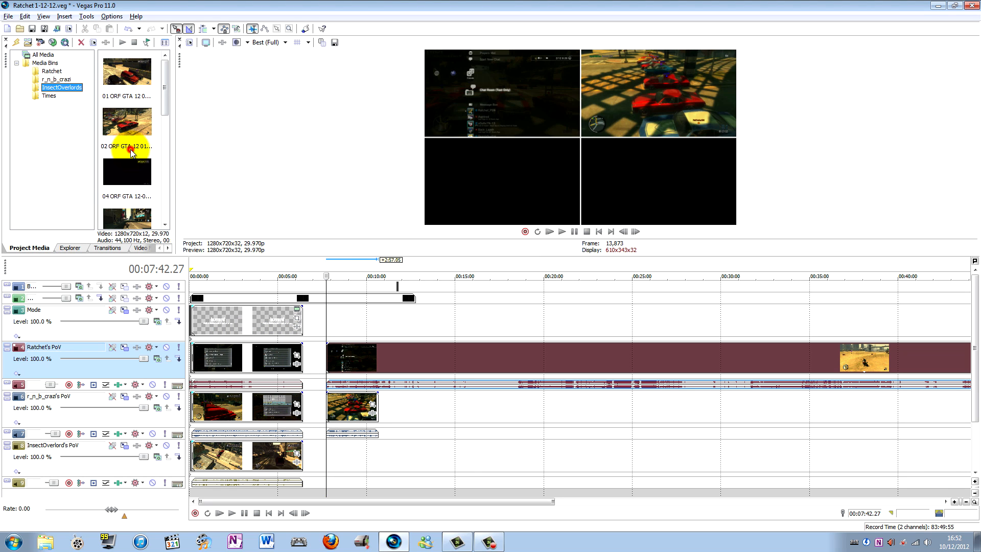
drag(130, 149, 333, 452)
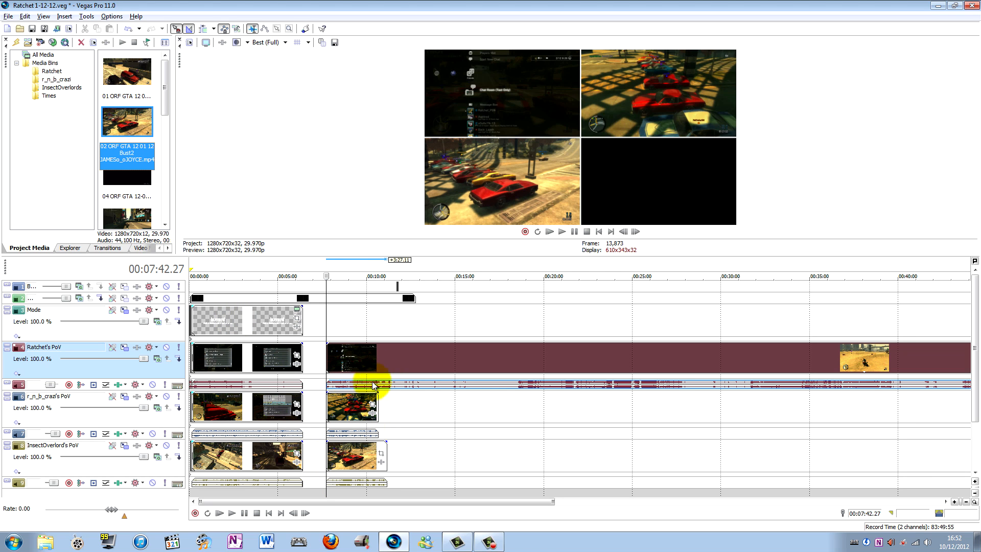
- Split Ratchet's clip at 00:11:43.07 and move the remainder to about 00:18:07
click(399, 355)
key(s)
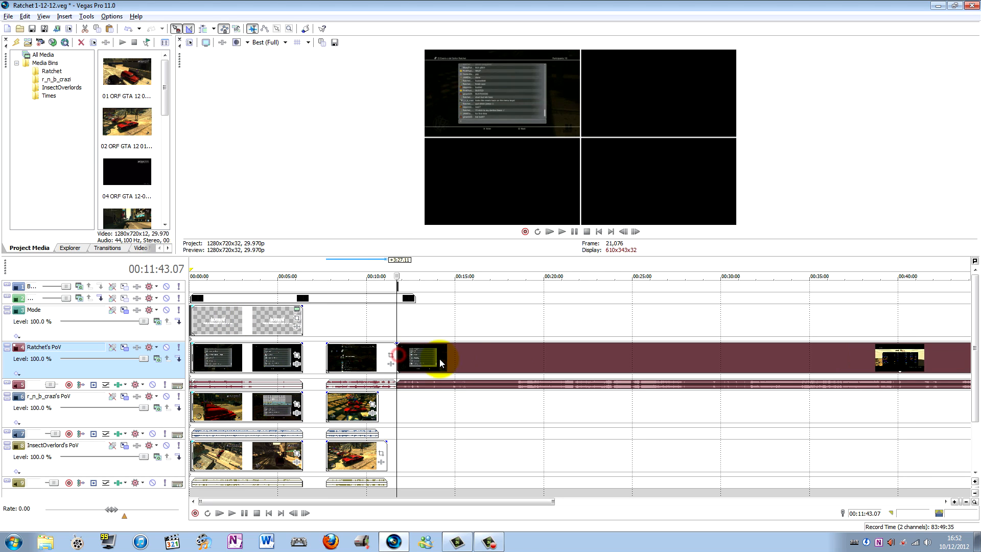
drag(439, 358, 553, 363)
- Paste a copy of the Mode text event at 00:07:42.27, where the second round of clips starts
click(275, 320)
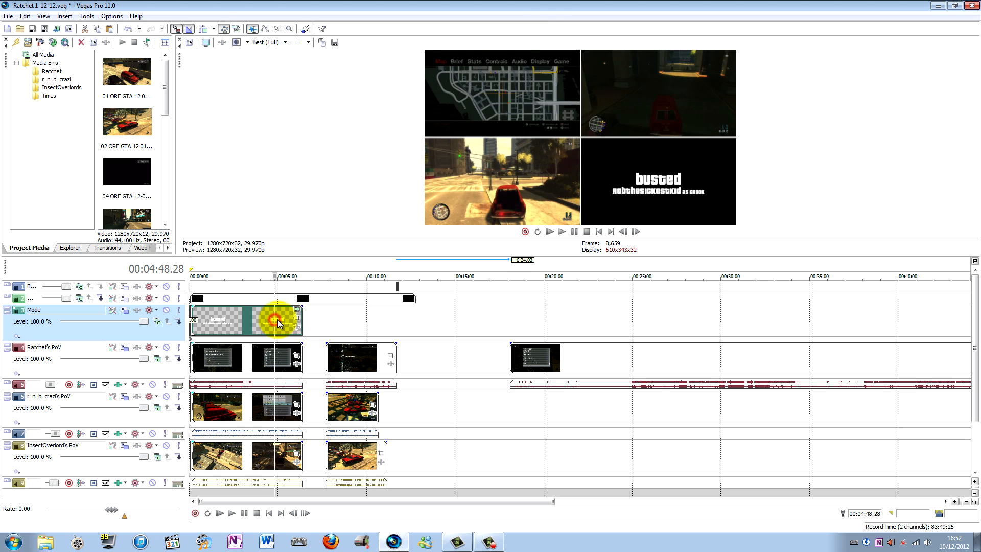
click(326, 315)
key(ctrl+v)
key(Return)
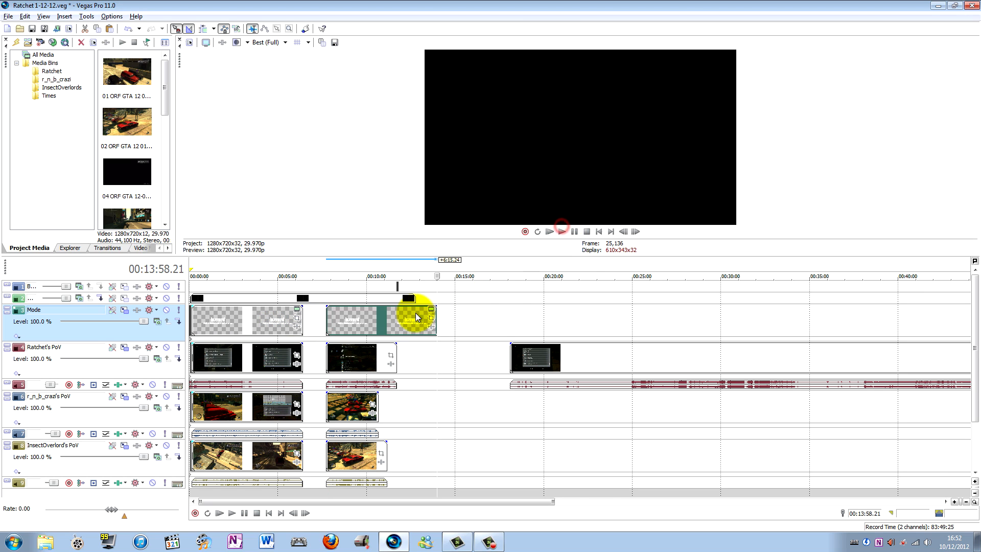
- Replace the crook's player name in the second-round Busted title with the new crook's gamertag
click(406, 313)
click(433, 305)
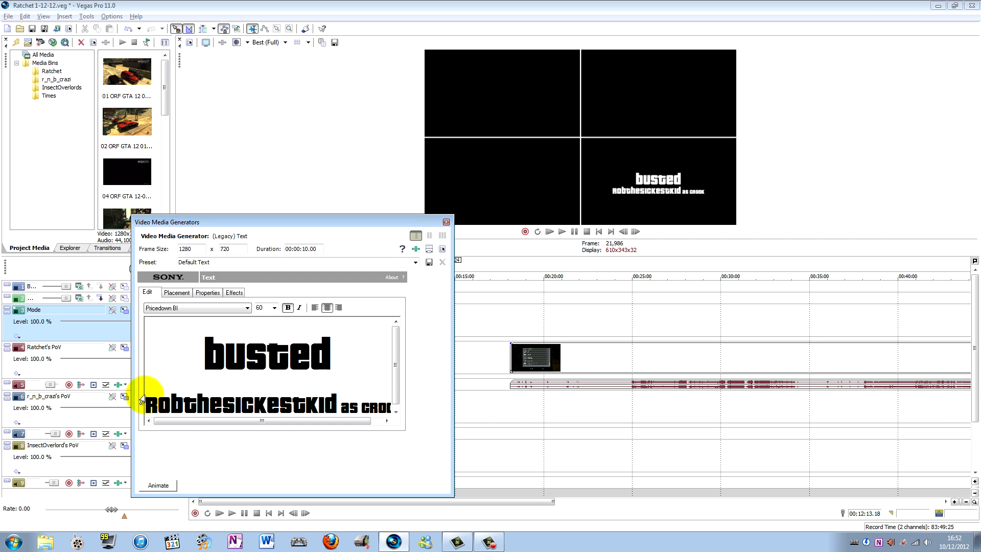
click(143, 394)
click(152, 342)
drag(152, 342, 334, 331)
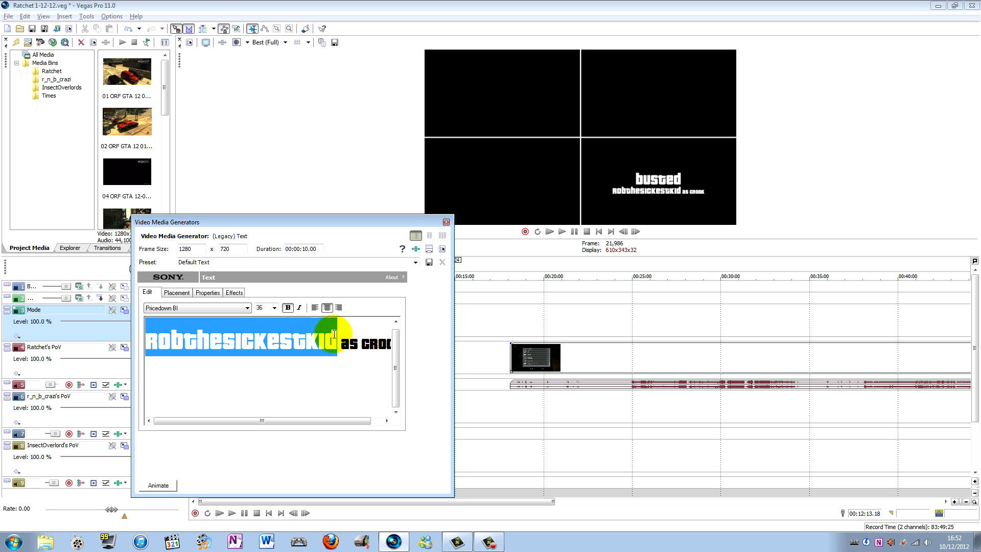
text(aJmes)
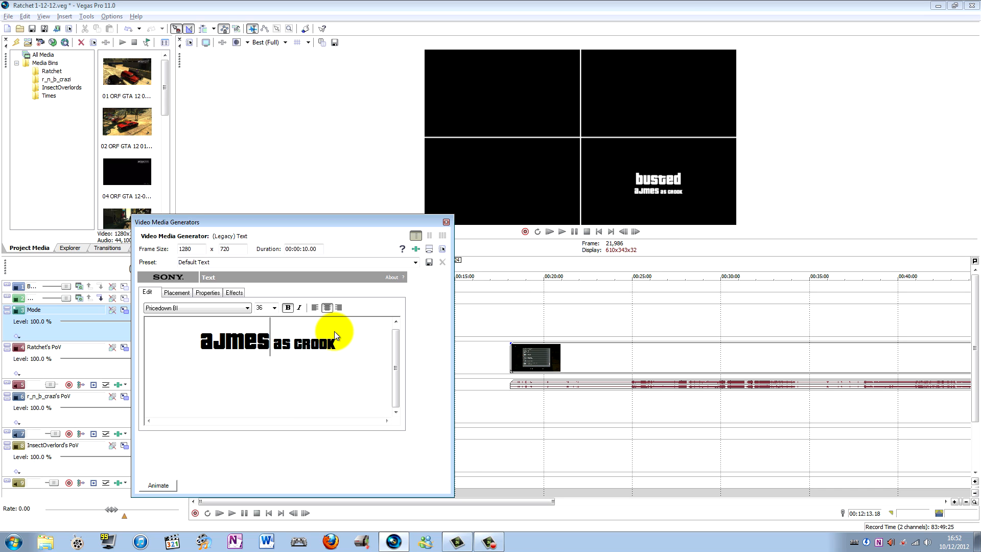
key(BackSpace)
key(BackSpace)
key(BackSpace)
key(BackSpace)
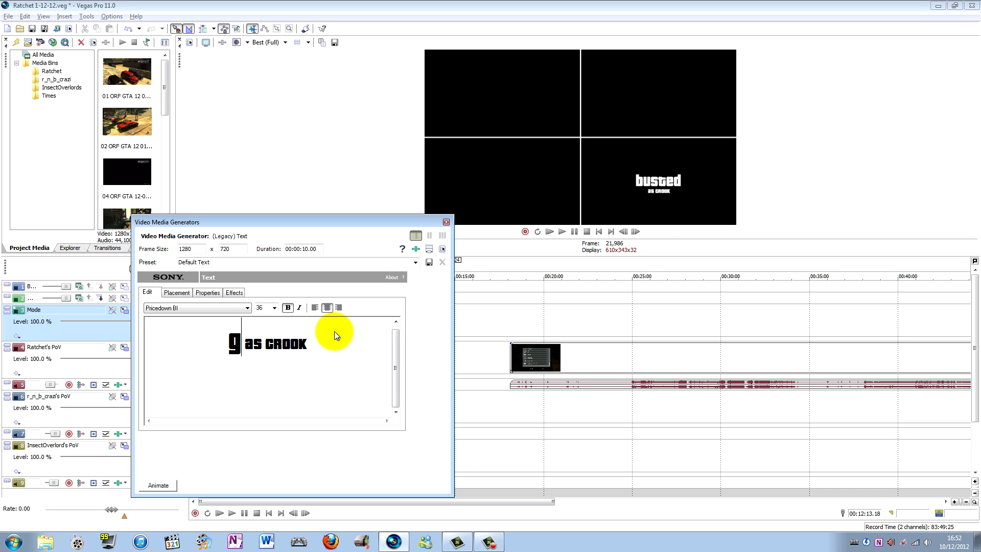
key(BackSpace)
text(Jameso_OJoy)
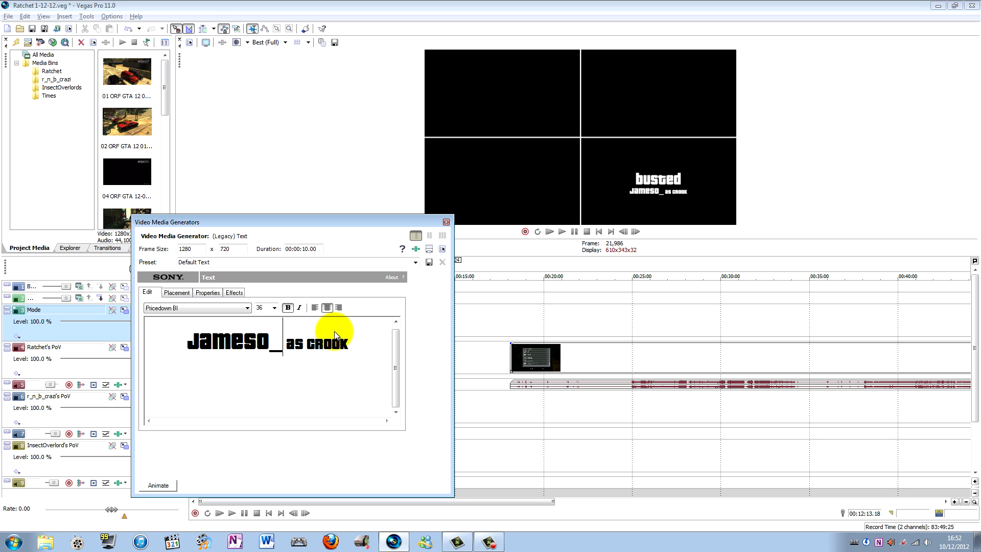
text(ce)
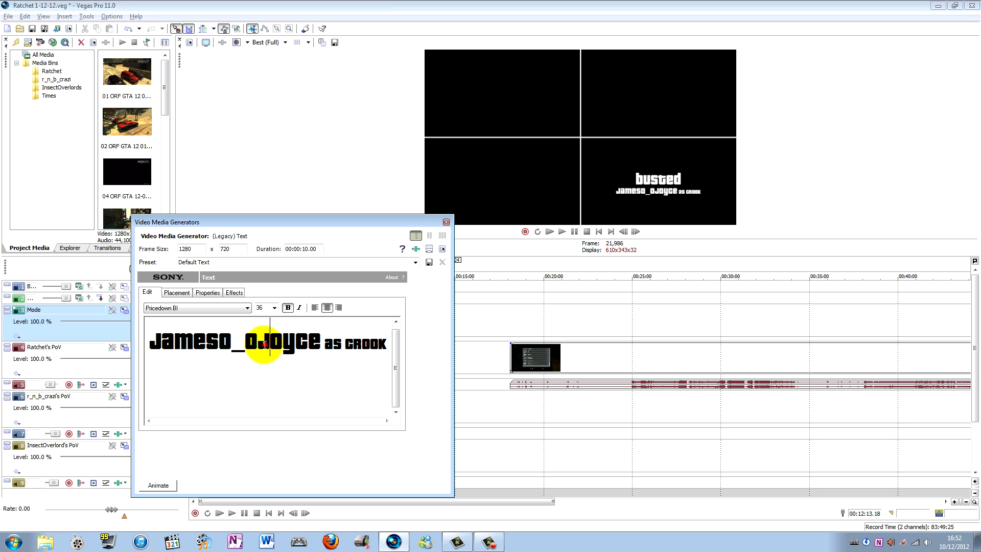
- Reduce the o_o characters in the title's player name to font size 24 and finish editing the title
click(258, 342)
drag(247, 342, 219, 342)
click(275, 307)
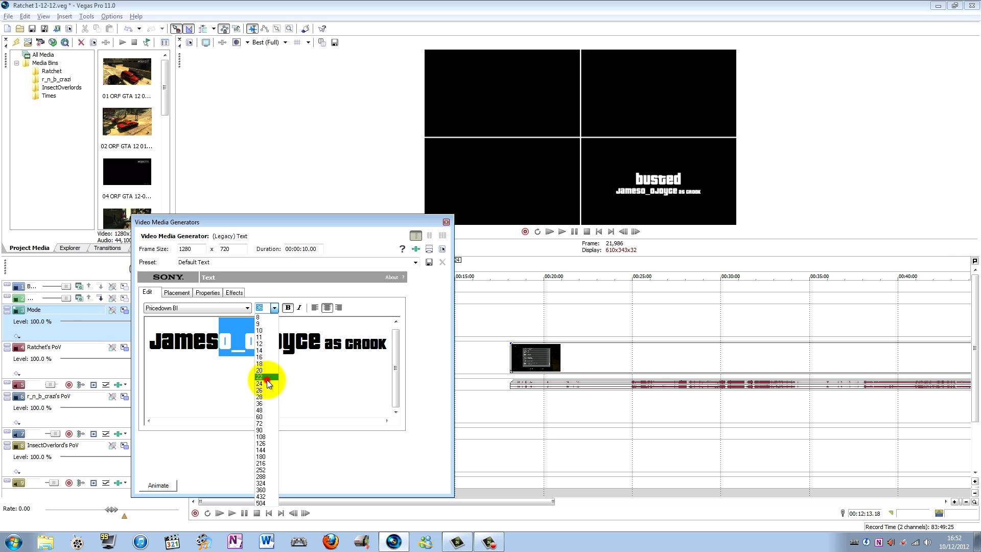
click(262, 383)
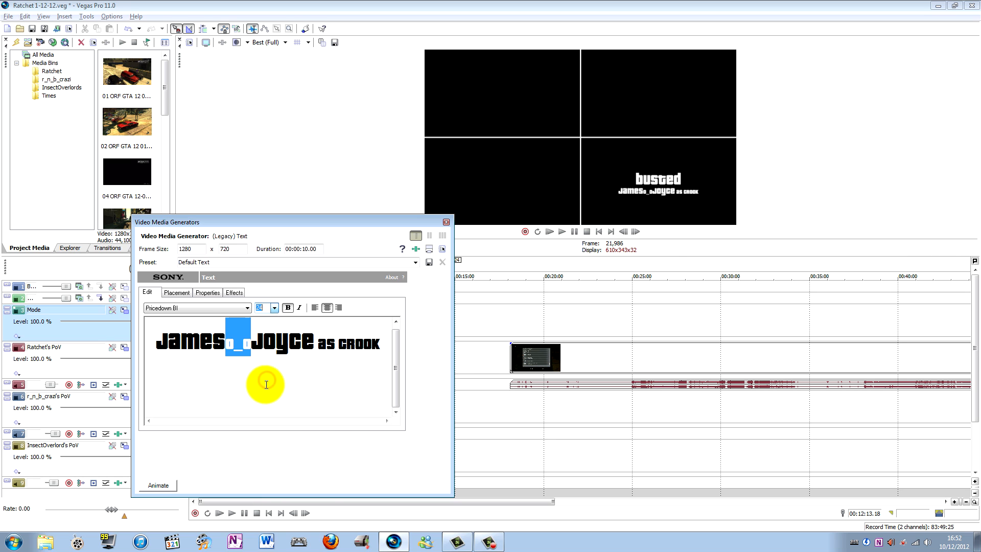
click(446, 223)
- Trim the end of the second Mode title event to match the end of Ratchet's second-round clip
click(331, 263)
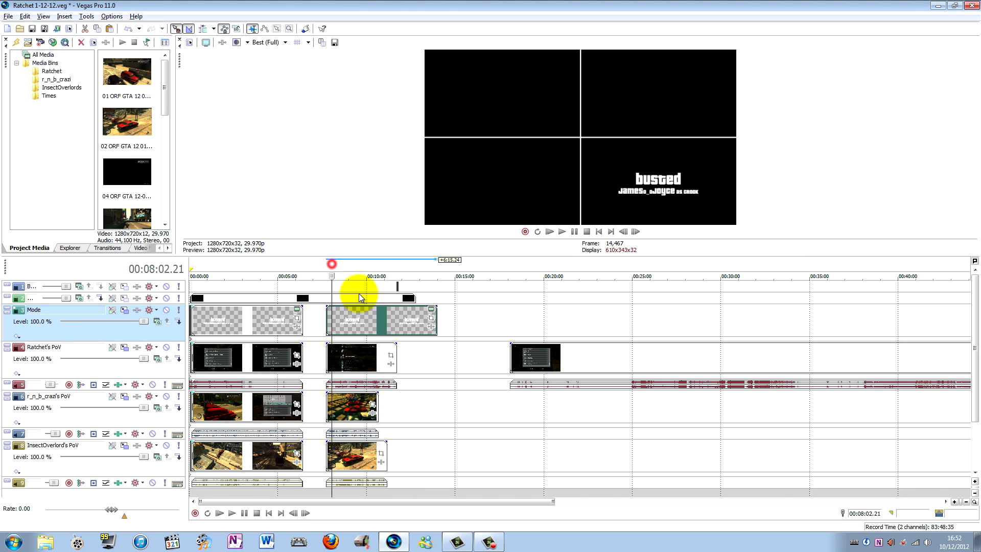
scroll(360, 294, up, 3)
drag(888, 320, 768, 320)
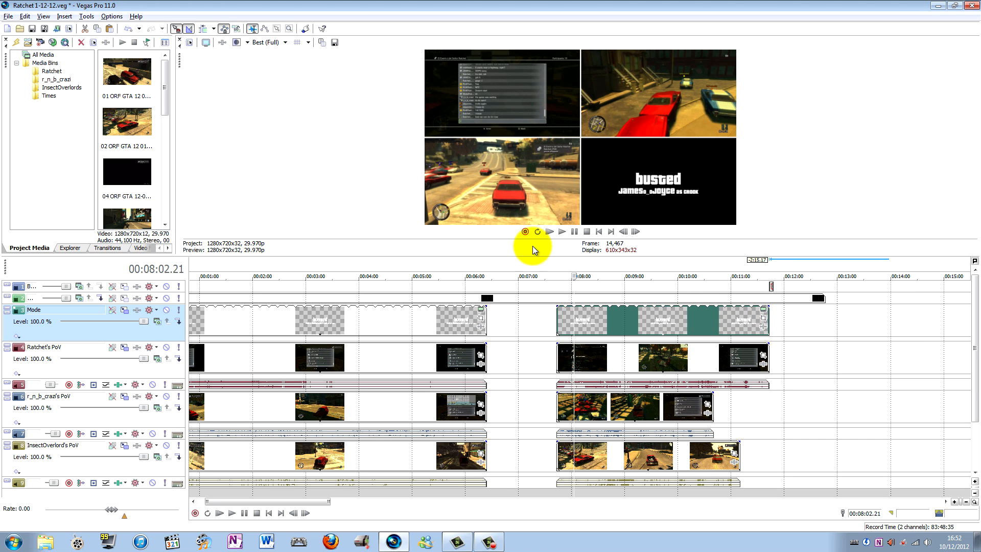
- Trim about 10 seconds off the start of InsectOverlord's second-round clip and move it back to 00:07:42.27
click(609, 265)
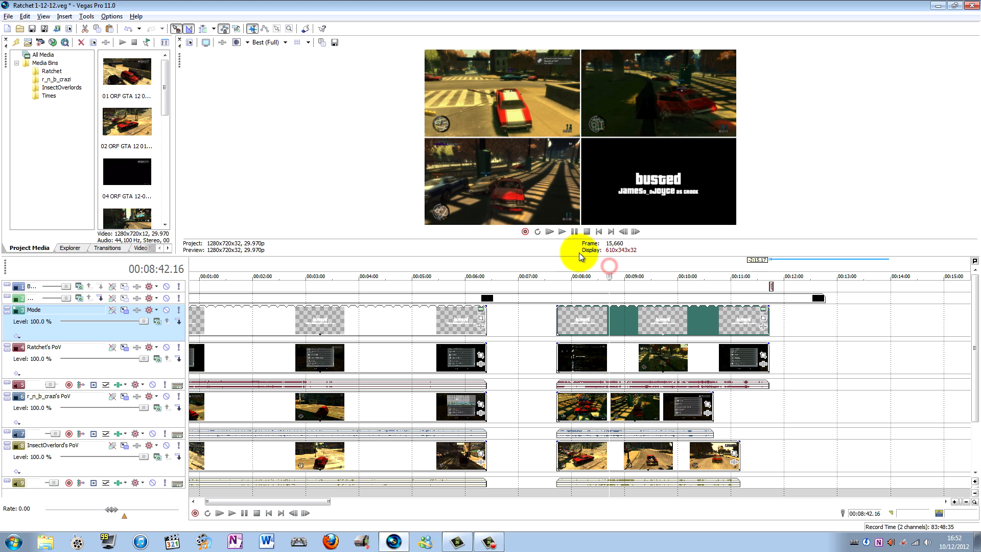
drag(575, 256, 574, 499)
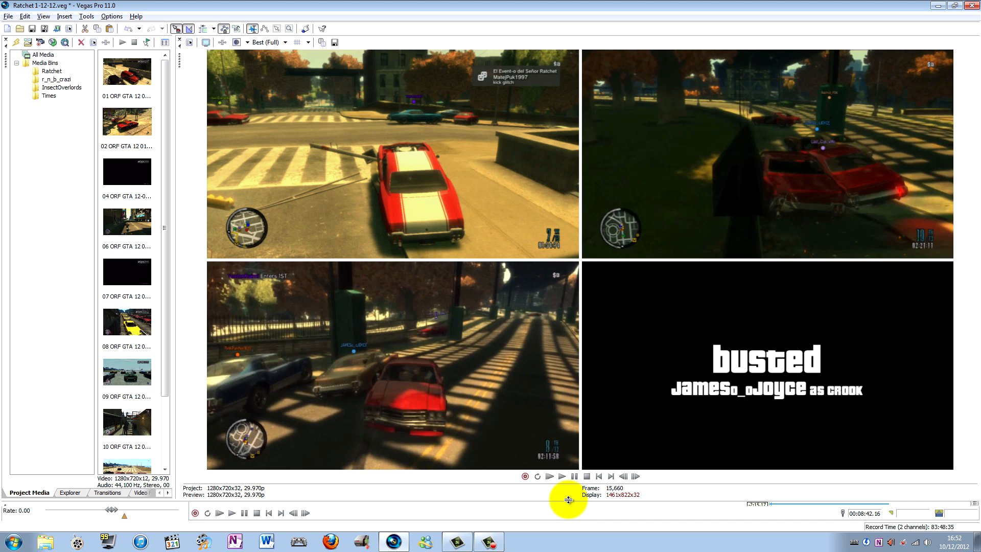
drag(568, 500, 565, 237)
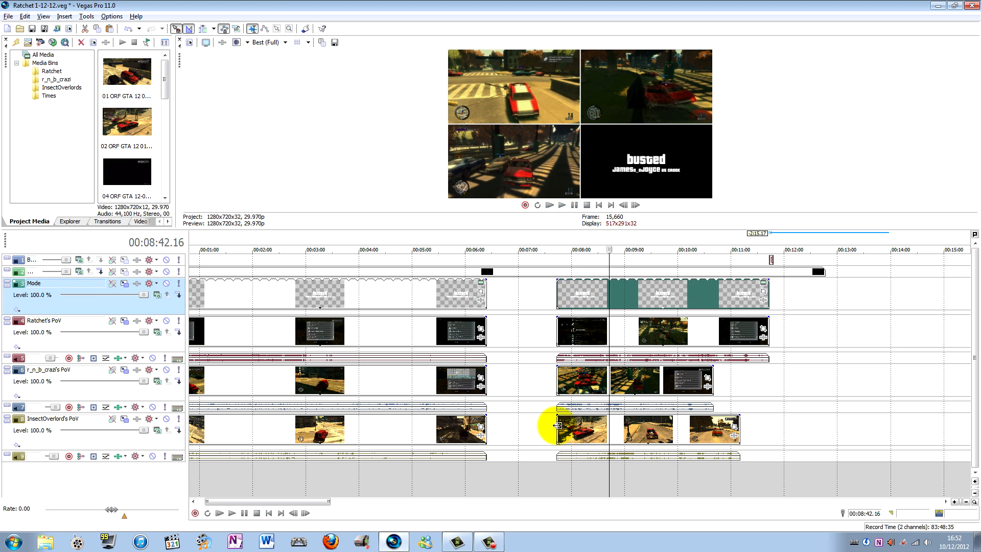
drag(556, 425, 566, 426)
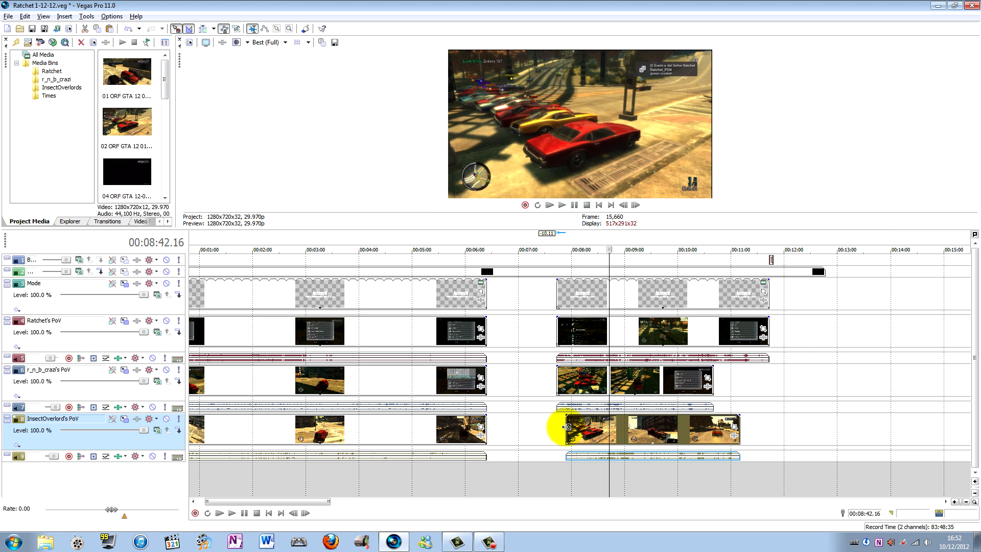
drag(647, 434, 637, 433)
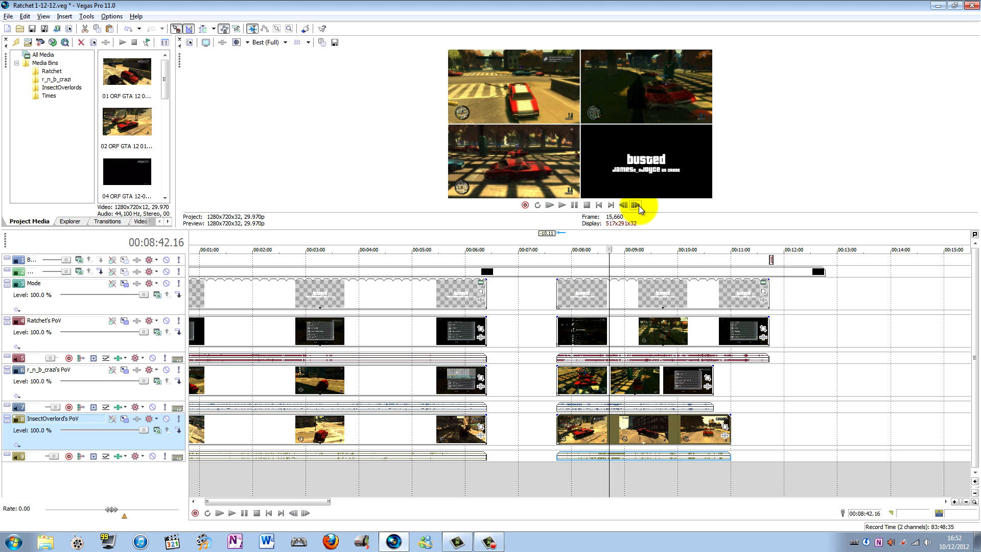
- Trim about 28 seconds off the start of Ratchet's second-round clip and move it back to 00:07:42.27
drag(672, 228, 671, 493)
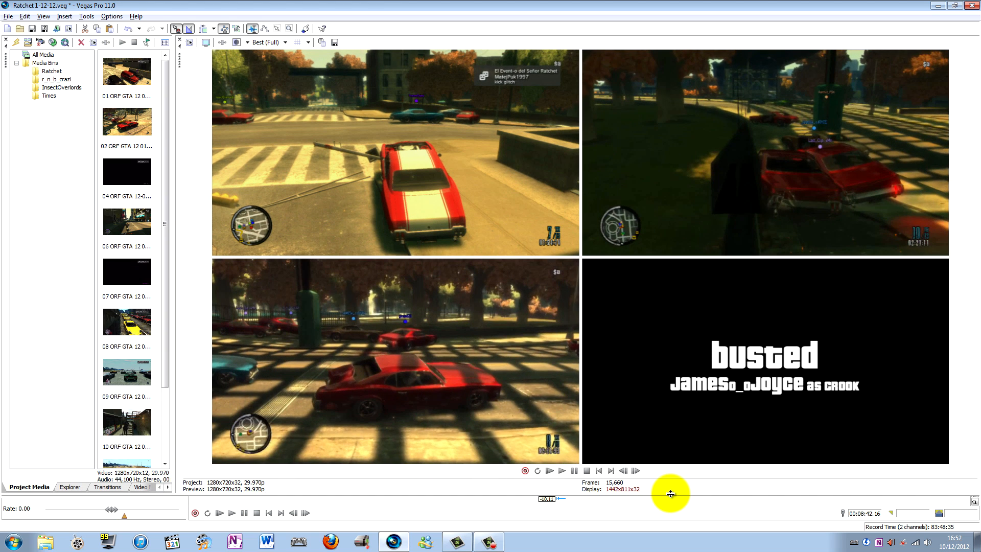
drag(670, 494, 659, 228)
drag(561, 338, 583, 332)
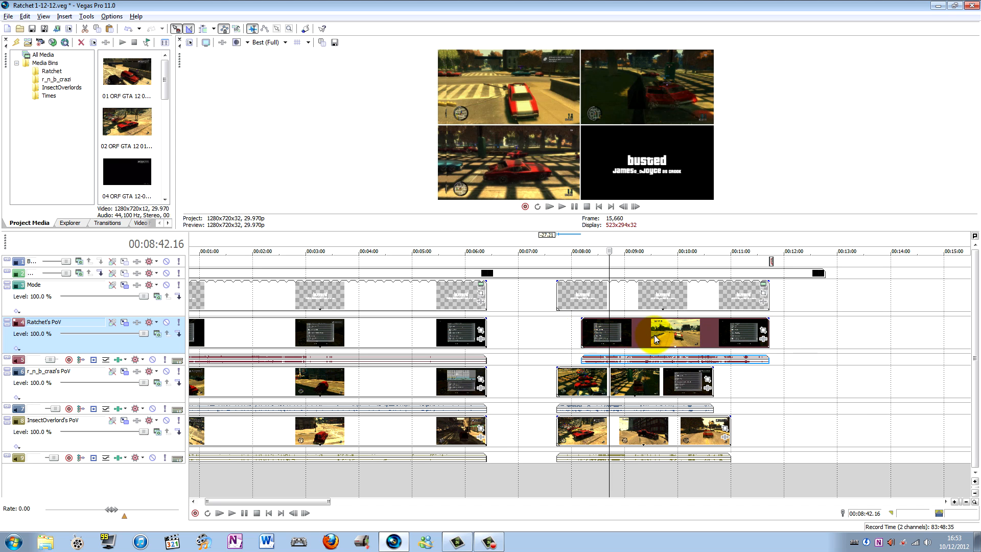
drag(654, 335, 629, 335)
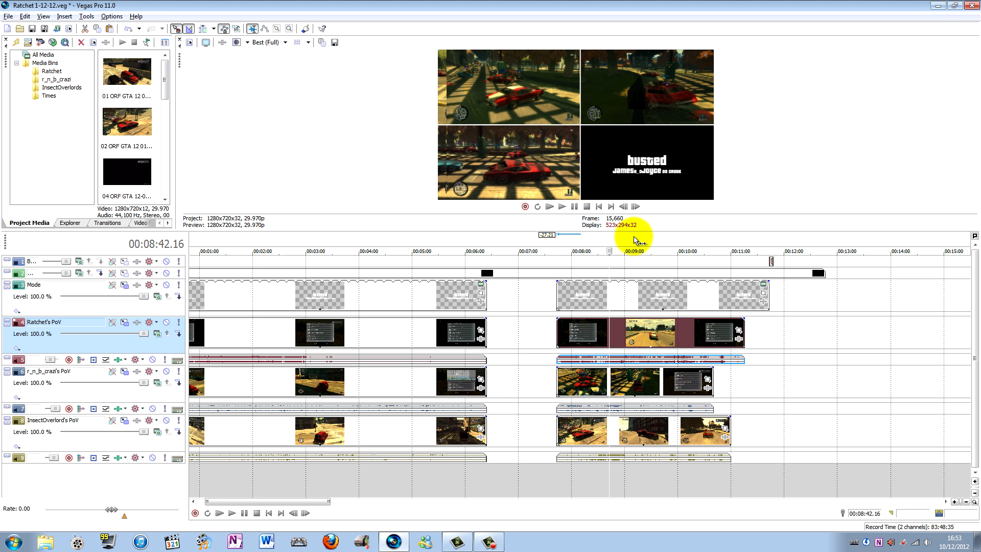
- Trim more off the start of Ratchet's second-round clip, keeping its start aligned at 00:07:42.27
drag(634, 230, 633, 253)
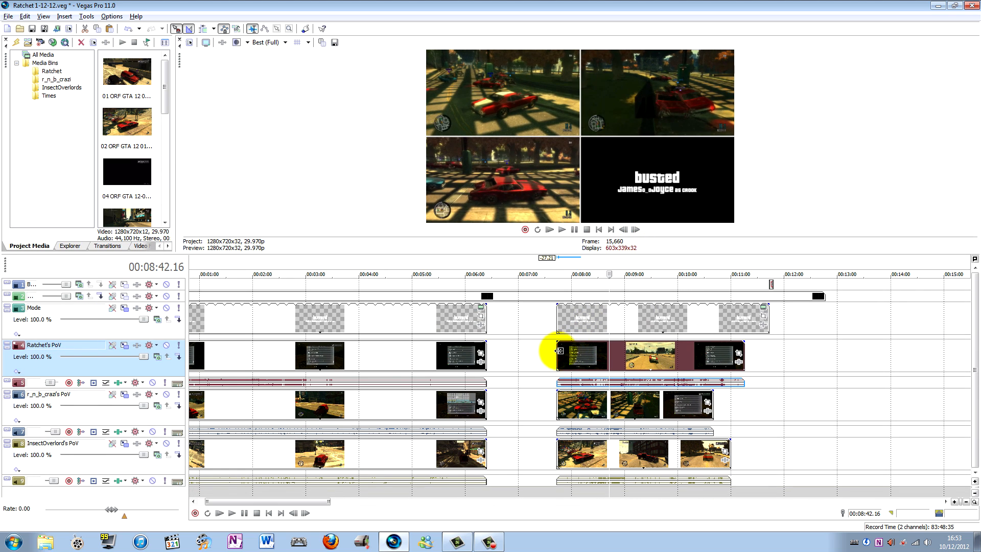
drag(556, 351, 574, 354)
click(557, 266)
scroll(584, 357, up, 4)
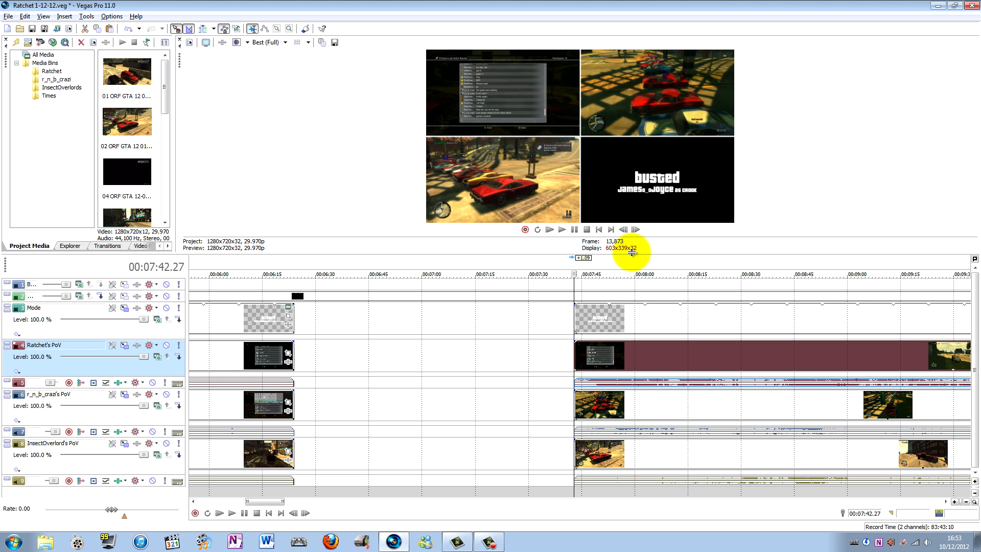
- Compare the players' views at 00:08:46.06 and fine-tune the sync of InsectOverlord's second-round clip by trimming its start
drag(632, 251, 624, 387)
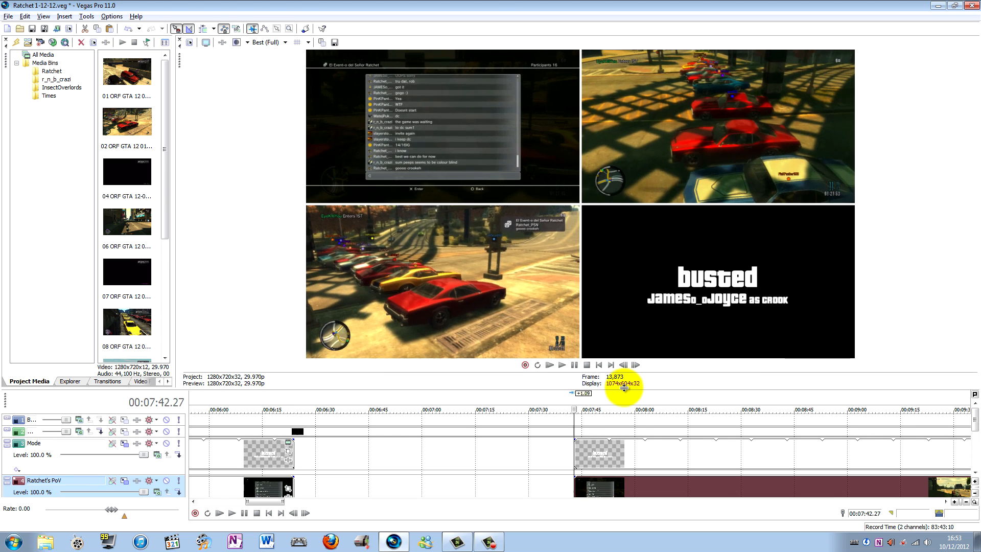
click(799, 406)
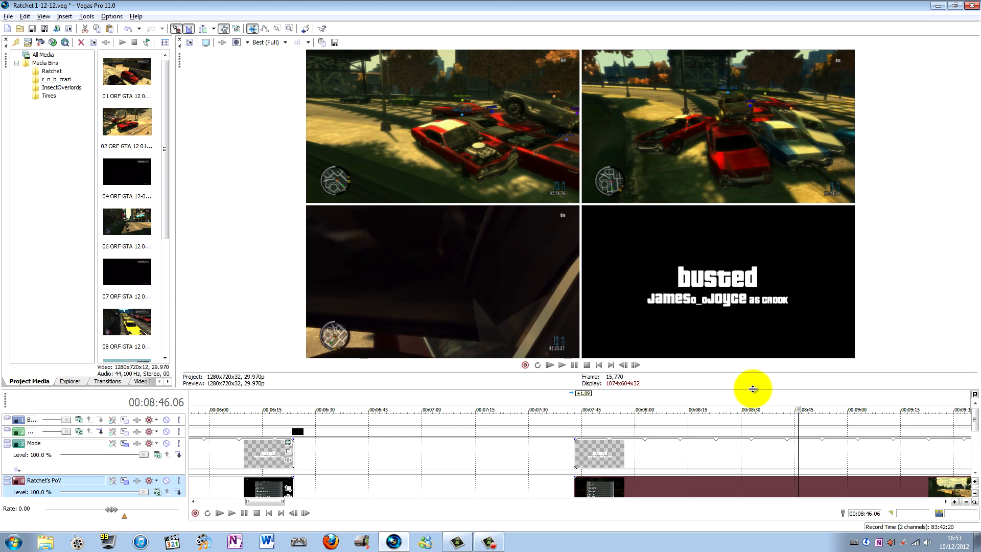
drag(753, 389, 745, 445)
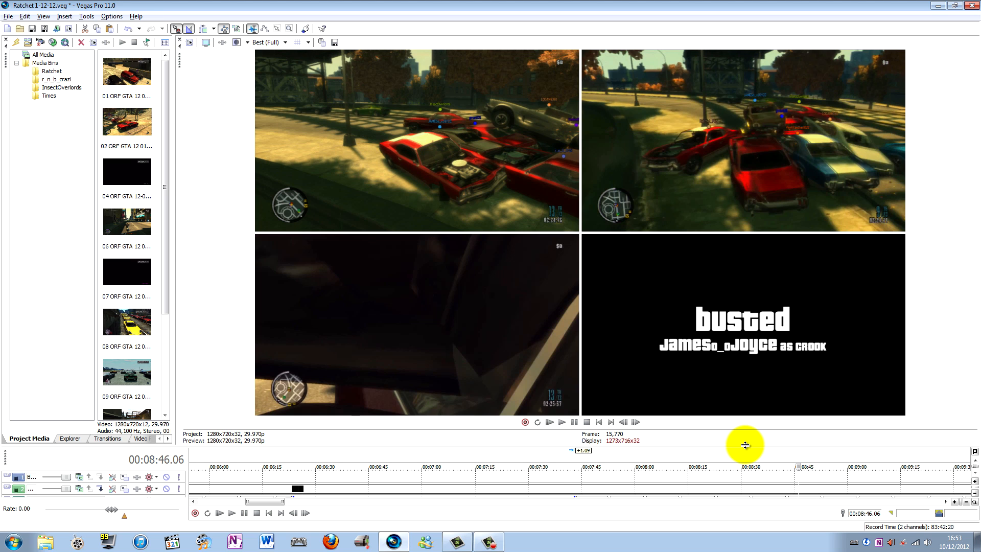
drag(745, 445, 664, 207)
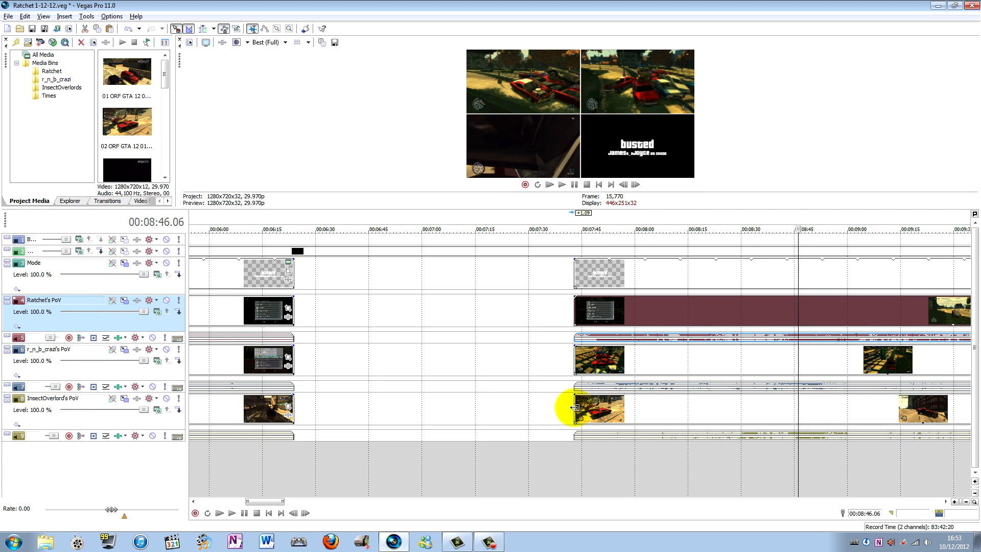
mouse_move(574, 408)
mouse_down()
mouse_move(566, 407)
mouse_move(574, 407)
mouse_up()
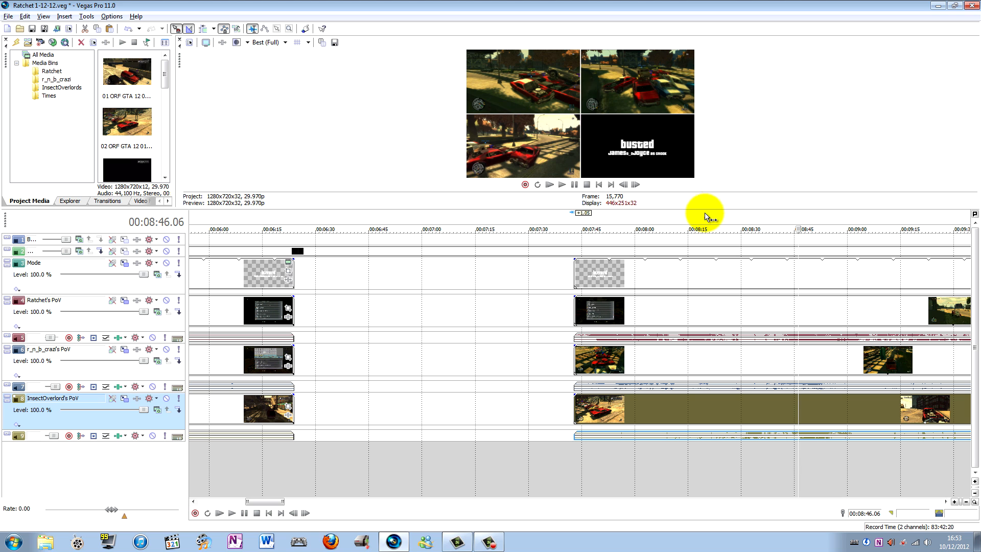
drag(703, 208, 689, 461)
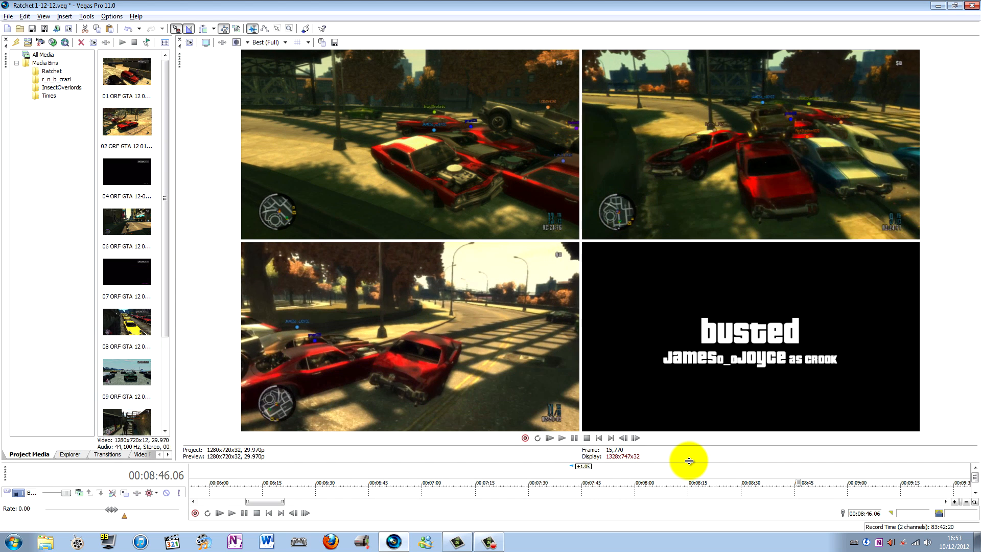
drag(689, 461, 688, 433)
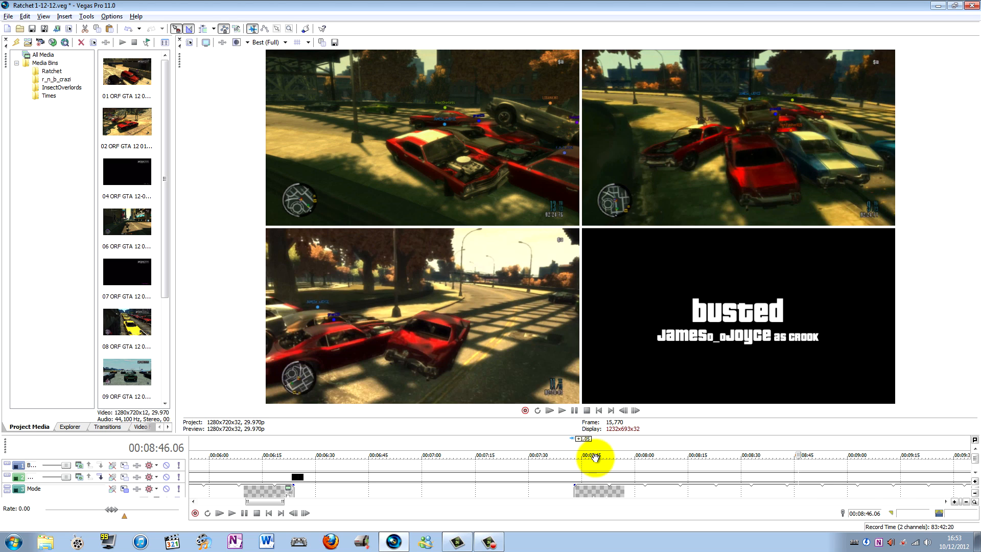
- Step frame by frame around 00:07:45 to compare the synchronisation of the three players' views at the round's start
drag(600, 434, 591, 268)
click(585, 276)
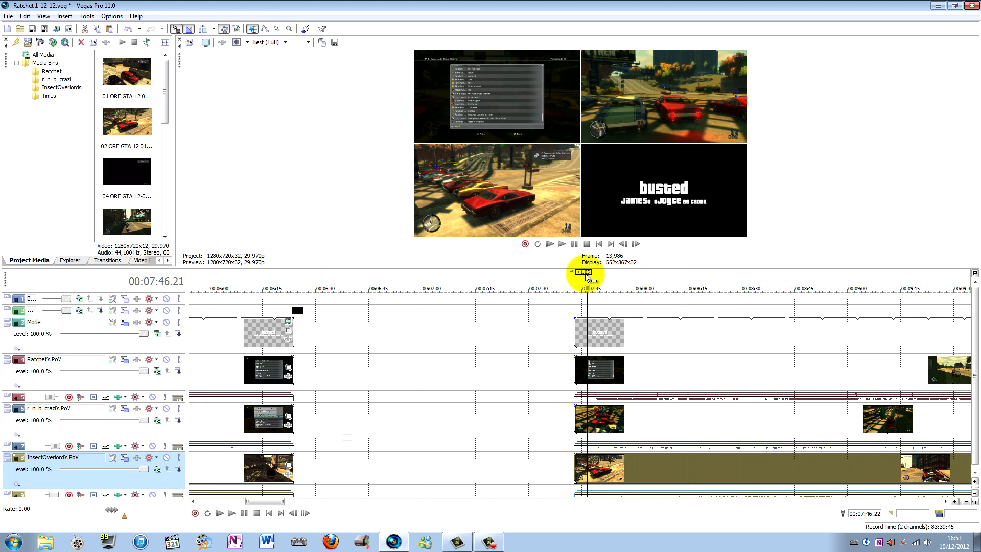
key(alt+Left)
key(alt+Left)
key(alt+Left)
key(alt+Left)
key(alt+Left)
key(alt+Left)
key(alt+Left)
key(alt+Left)
key(alt+Left)
key(alt+Left)
key(alt+Left)
key(alt+Left)
key(alt+Left)
key(alt+Left)
key(alt+Left)
key(alt+Left)
key(alt+Left)
key(alt+Left)
key(alt+Left)
key(alt+Left)
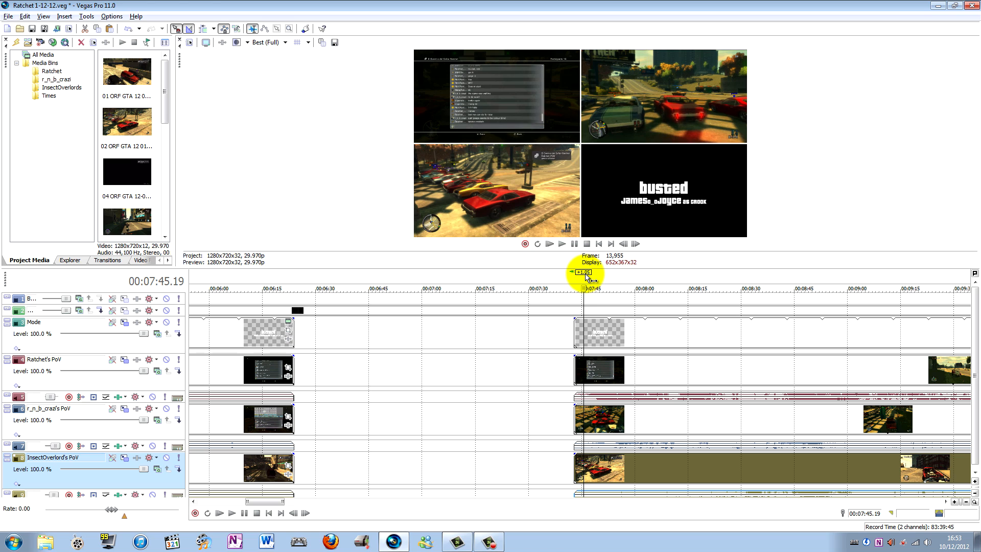
key(alt+Left)
key(alt+Left)
key(alt+Left)
key(alt+Left)
key(alt+Left)
key(alt+Left)
key(alt+Left)
key(alt+Left)
key(alt+Left)
key(alt+Left)
key(alt+Left)
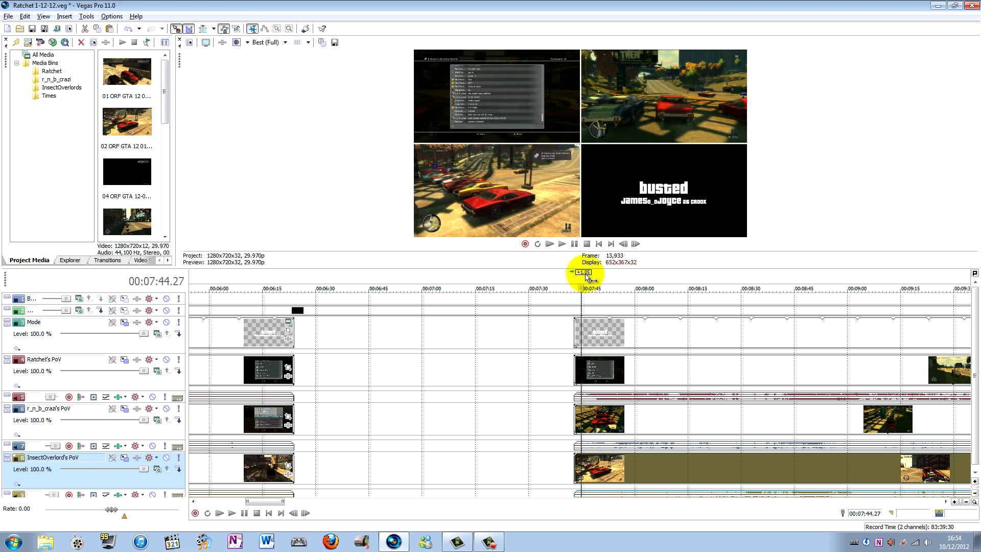
key(alt+Right)
key(alt+Right)
key(alt+Right)
key(alt+Right)
key(alt+Right)
key(alt+Right)
key(alt+Right)
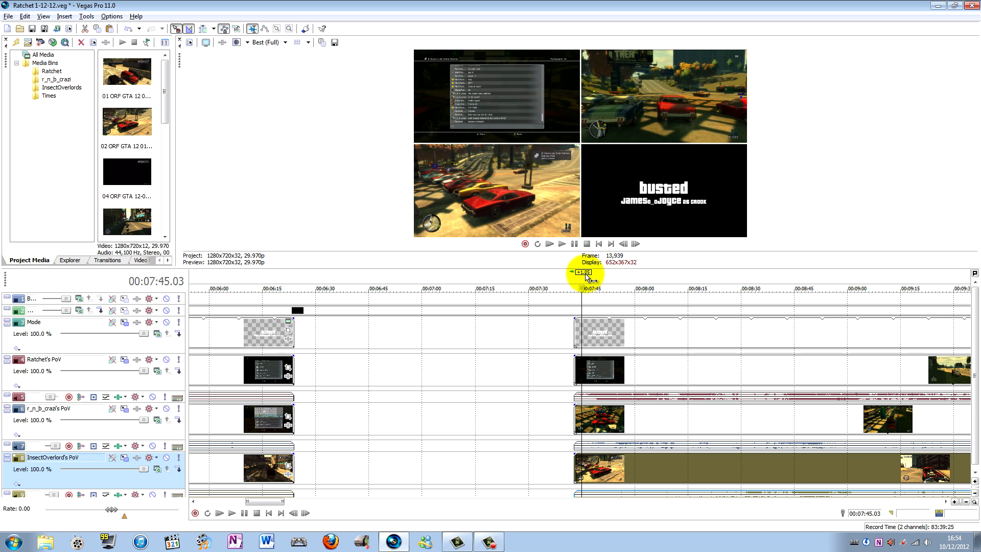
key(alt+Right)
key(alt+Right)
key(alt+Right)
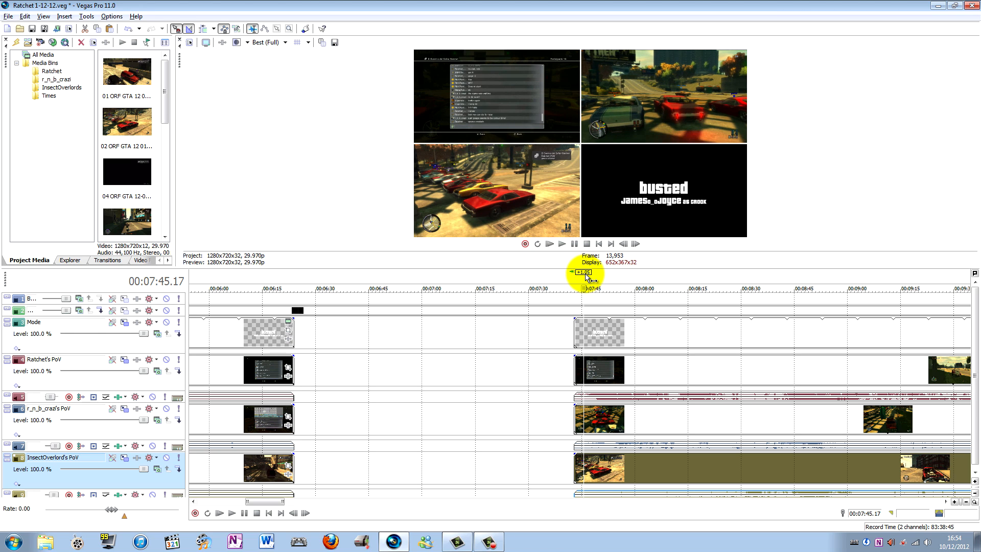
key(alt+Left)
key(alt+Left)
key(alt+Left)
key(alt+Left)
key(alt+Left)
key(alt+Left)
key(alt+Left)
key(alt+Left)
key(alt+Left)
key(alt+Left)
key(alt+Left)
key(alt+Left)
key(alt+Left)
key(alt+Left)
key(alt+Left)
key(alt+Left)
key(alt+Left)
key(alt+Left)
key(alt+Left)
key(alt+Left)
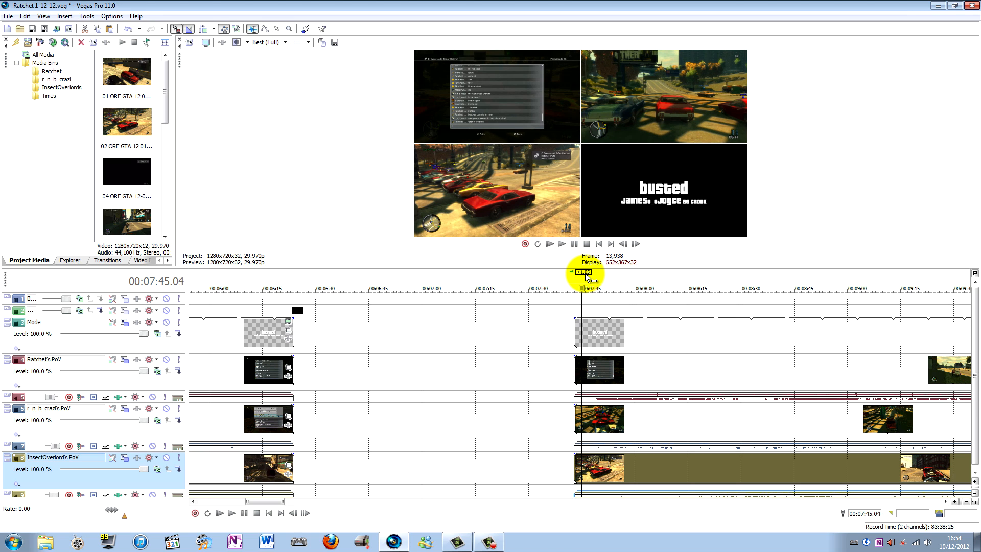
key(alt+Right)
key(alt+Right)
key(alt+Right)
key(alt+Right)
key(alt+Right)
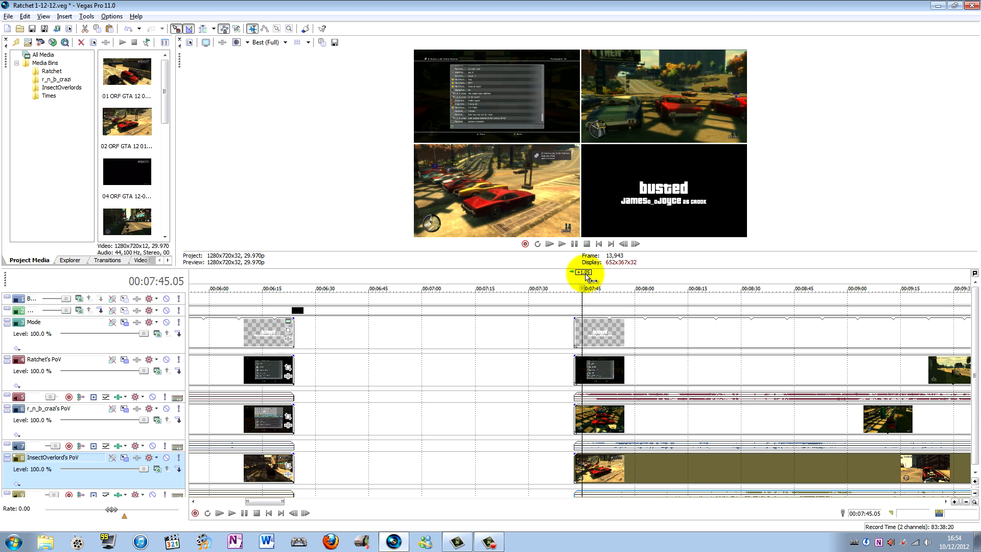
key(alt+Left)
key(alt+Left)
key(alt+Left)
key(alt+Left)
key(alt+Left)
key(alt+Left)
key(alt+Left)
key(alt+Left)
key(alt+Left)
key(alt+Left)
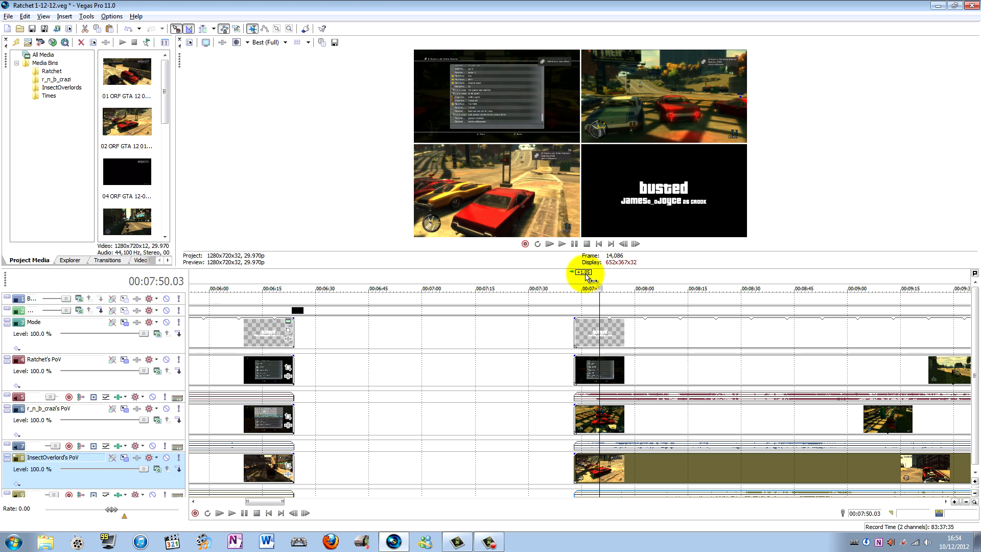
- Play the second round from 00:07:50 and pause near 00:07:58 to compare the timing of the three players' views
key(space)
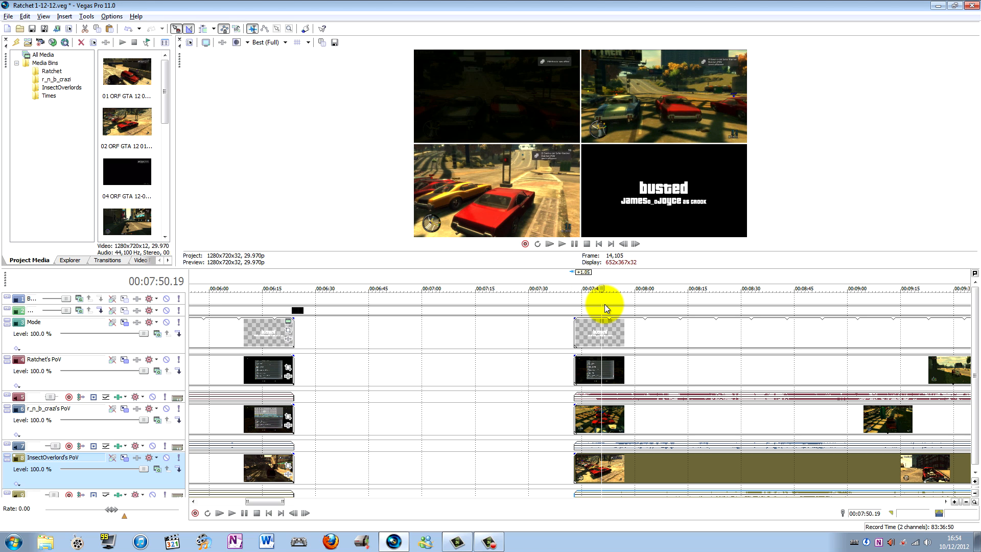
key(space)
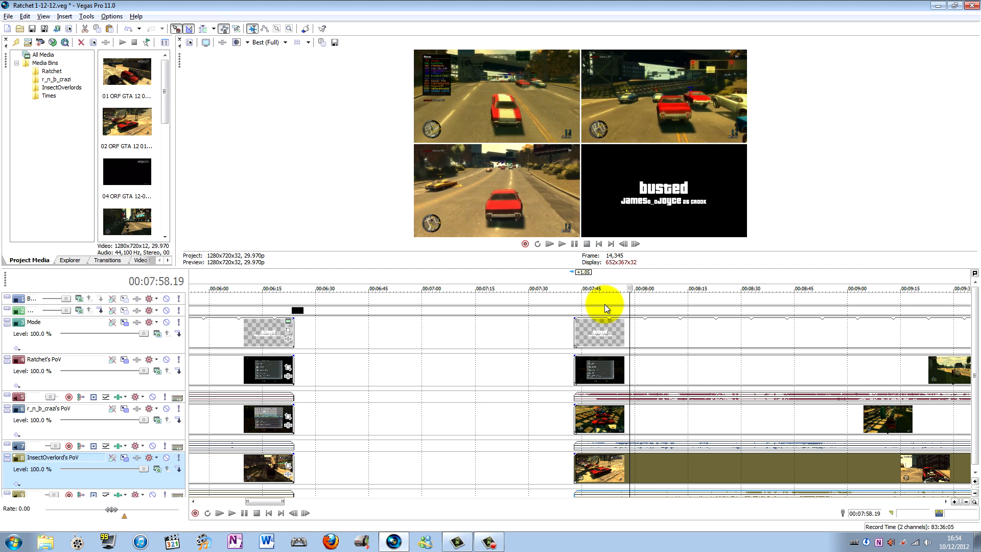
key(alt+Left)
key(alt+Left)
key(alt+Left)
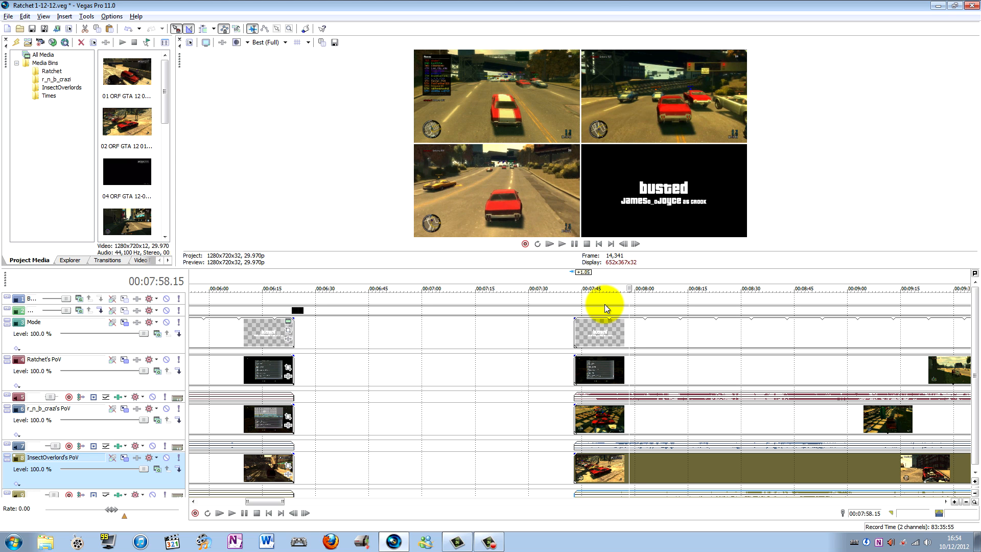
- Enlarge the preview and step frame by frame around 00:07:58, comparing the race standings and on-screen notices, and play on to about 00:08:03
drag(606, 267, 614, 478)
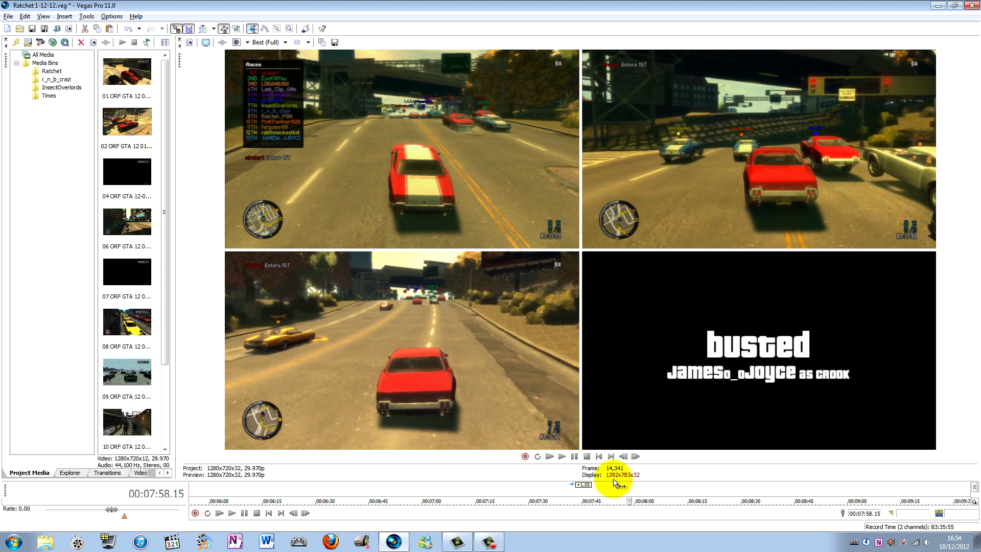
key(alt+Left)
key(alt+Left)
key(alt+Left)
key(alt+Left)
key(alt+Left)
key(alt+Left)
key(alt+Left)
key(alt+Left)
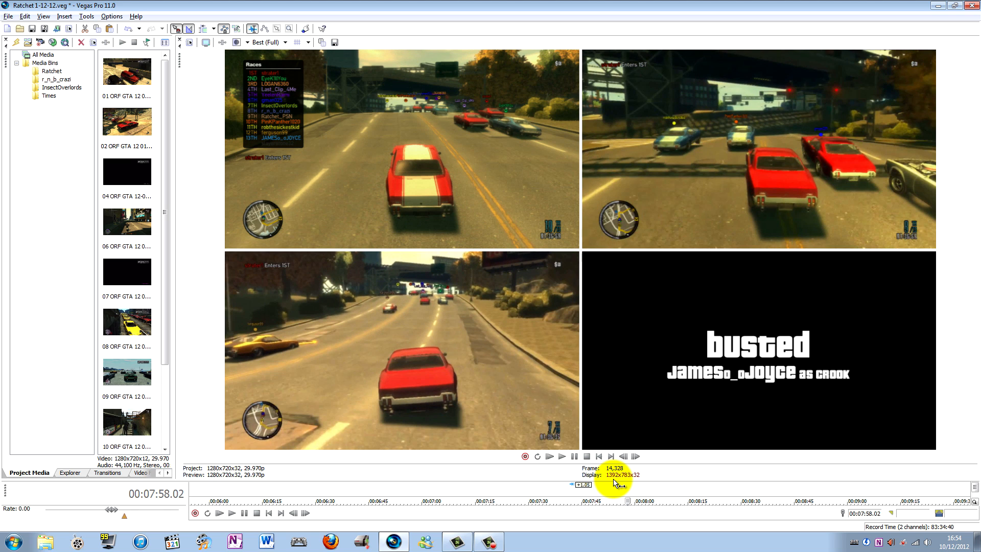
key(alt+Left)
key(alt+Left)
key(alt+Left)
key(alt+Left)
key(alt+Right)
key(alt+Right)
key(alt+Right)
key(alt+Right)
key(alt+Right)
key(alt+Right)
key(alt+Right)
key(alt+Right)
key(alt+Right)
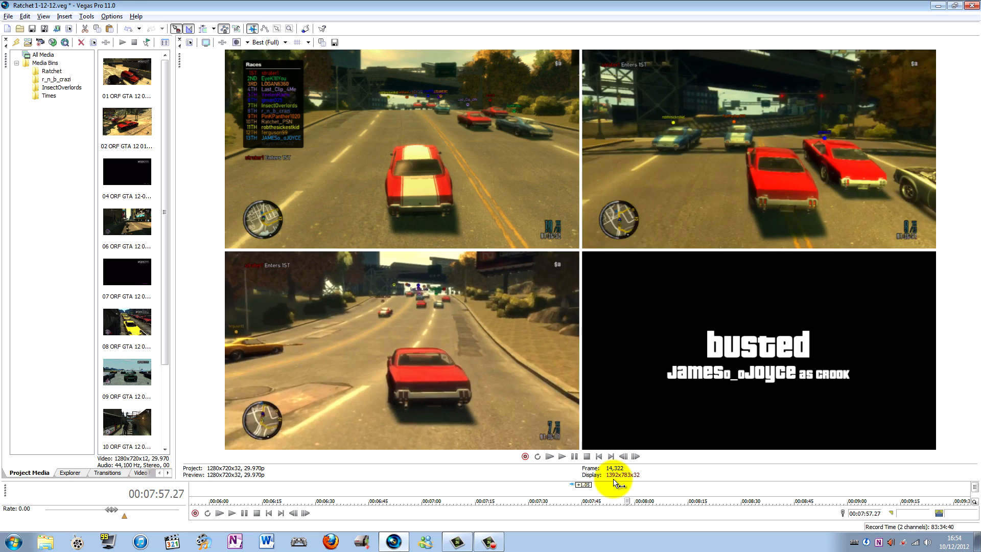
key(space)
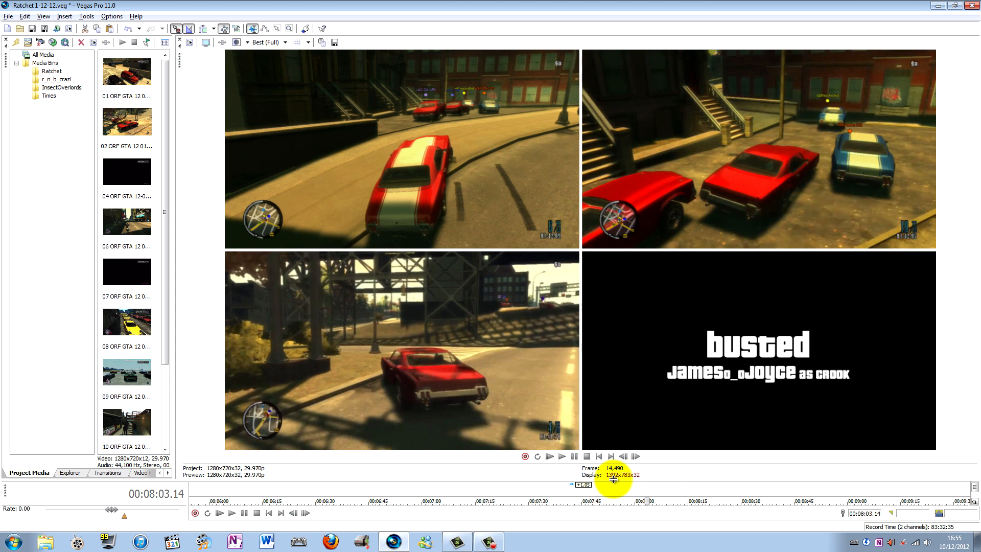
- Shrink the preview and compare the players' views at 00:08:42, through to about 00:09:10, and near 00:10:35
scroll(659, 485, down, 2)
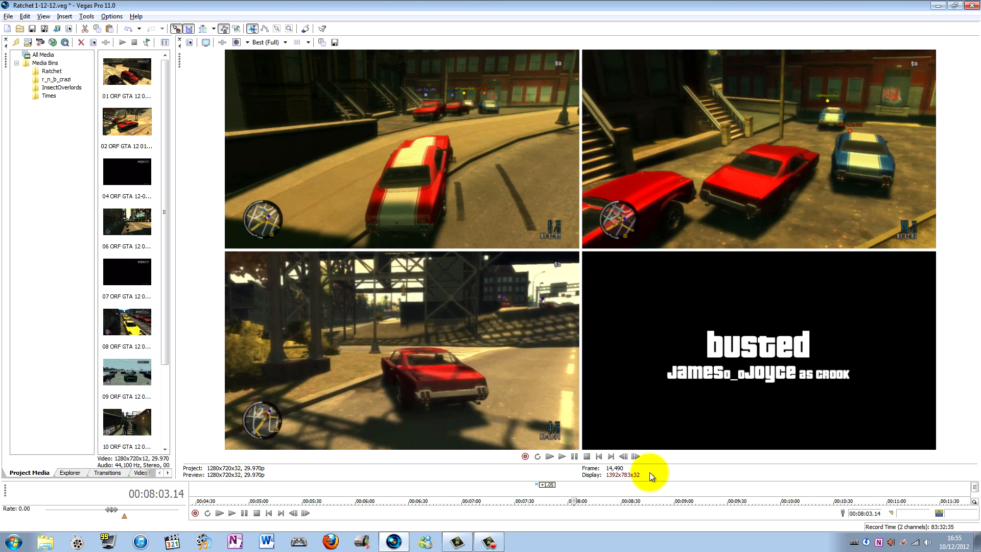
drag(651, 479, 660, 300)
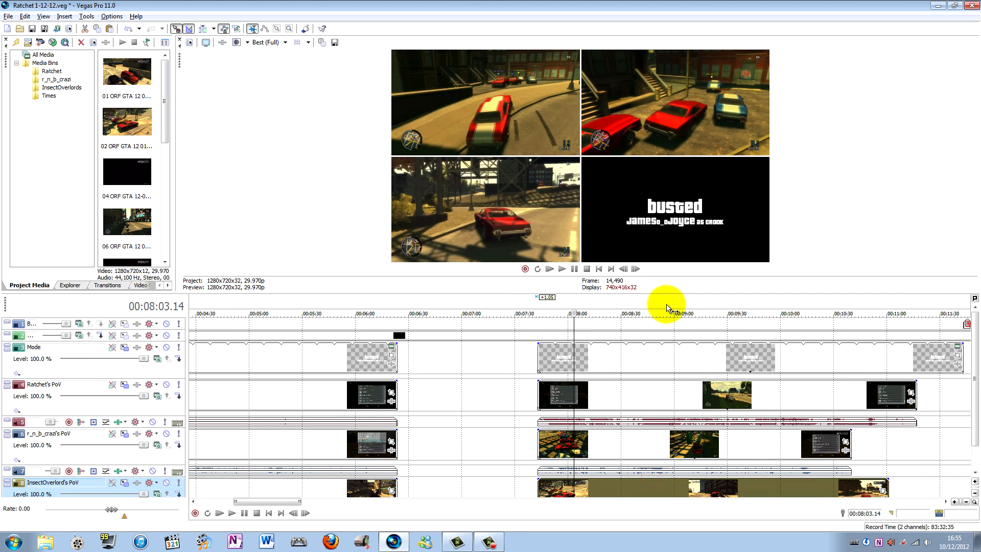
click(642, 304)
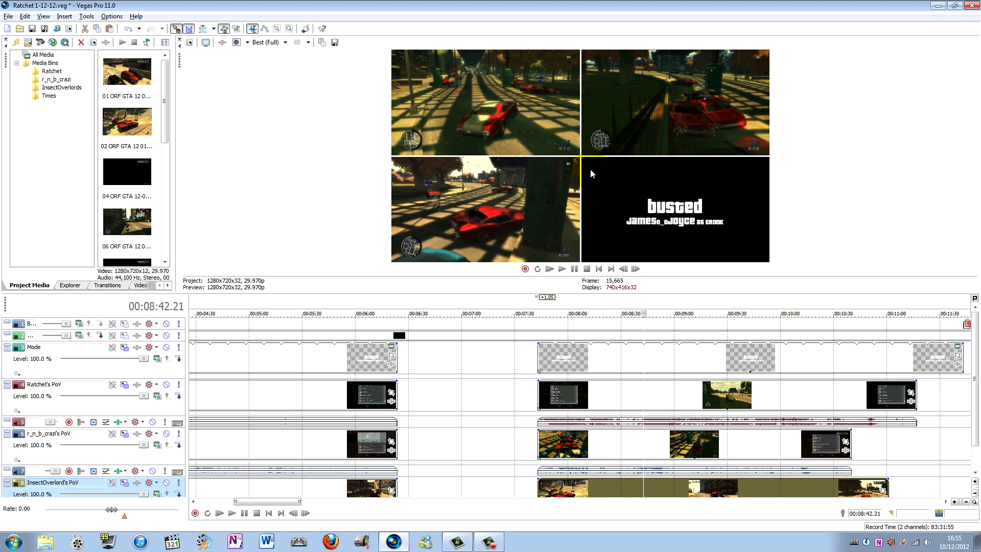
key(space)
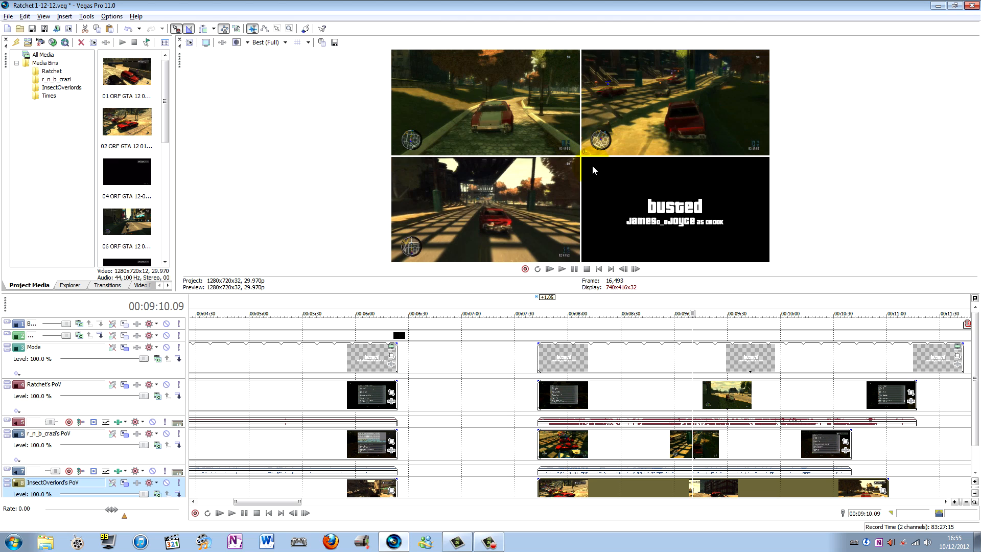
click(833, 299)
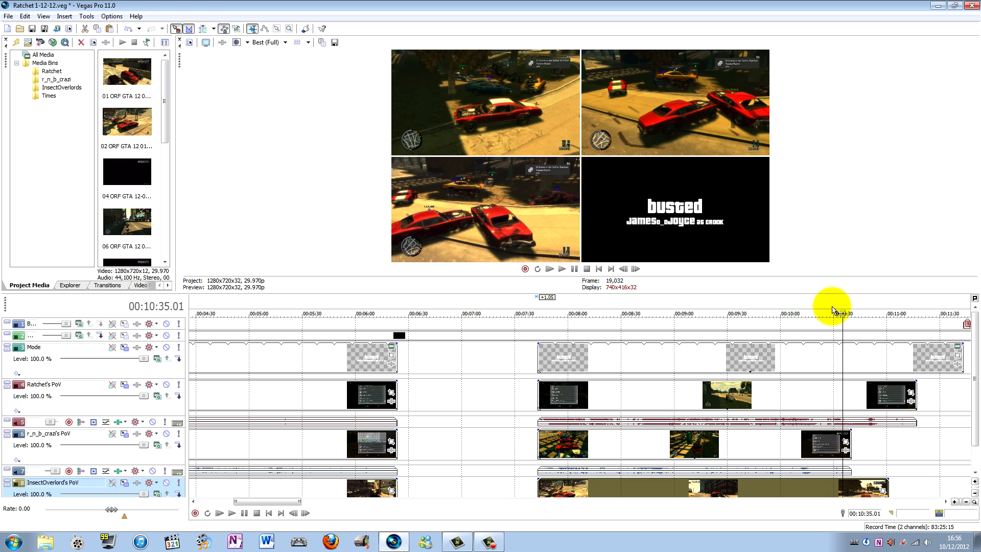
- Trim about six frames off the start of InsectOverlord's second-round clip and move it back to 00:07:42.27
click(542, 308)
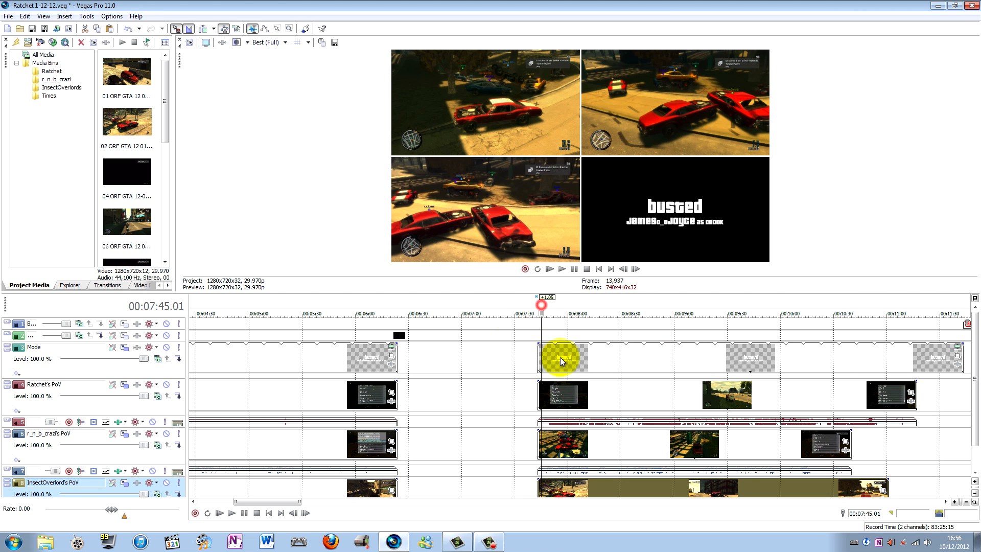
scroll(558, 302, up, 6)
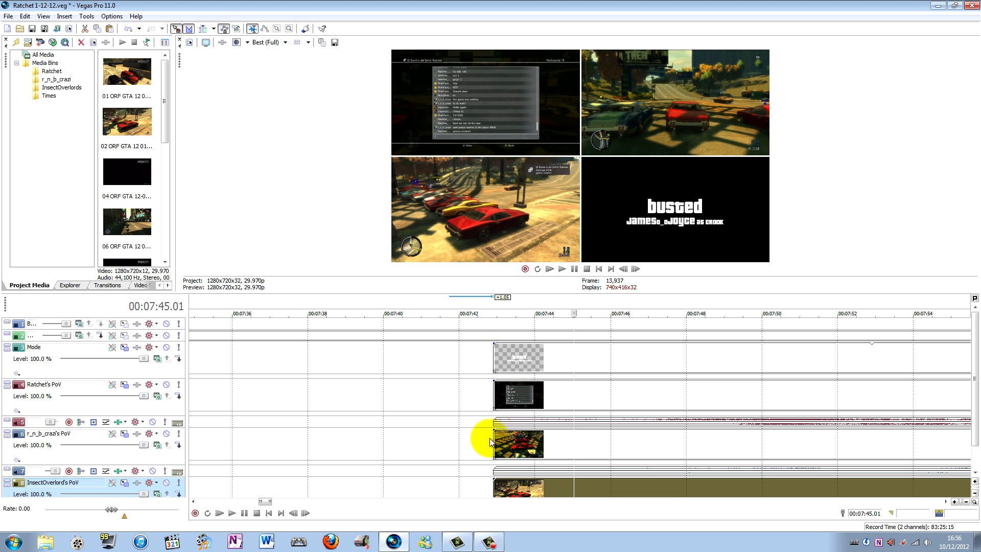
drag(494, 488, 501, 486)
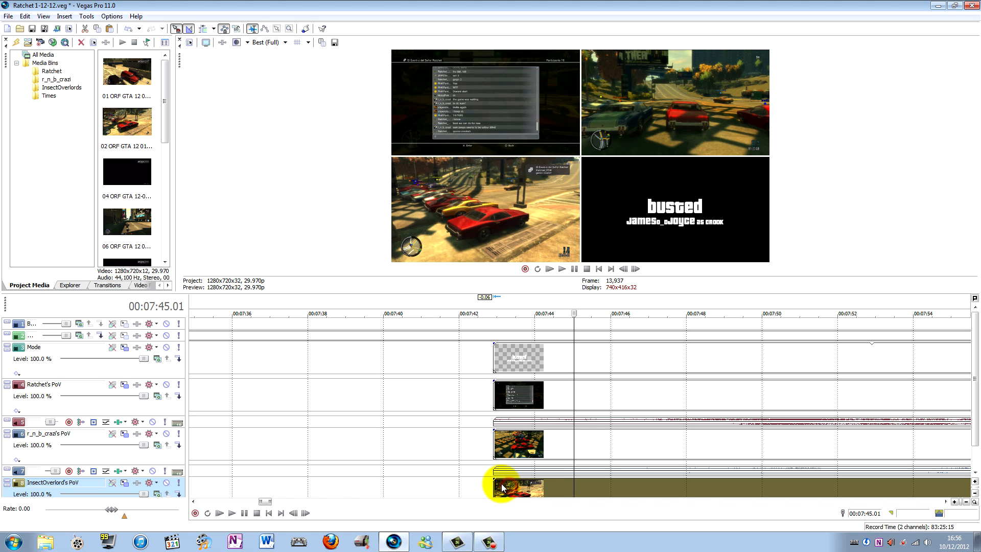
- Scrub and play the second round between 00:07:50 and 00:08:29 to compare the synchronisation of the three players' views
click(687, 301)
click(764, 306)
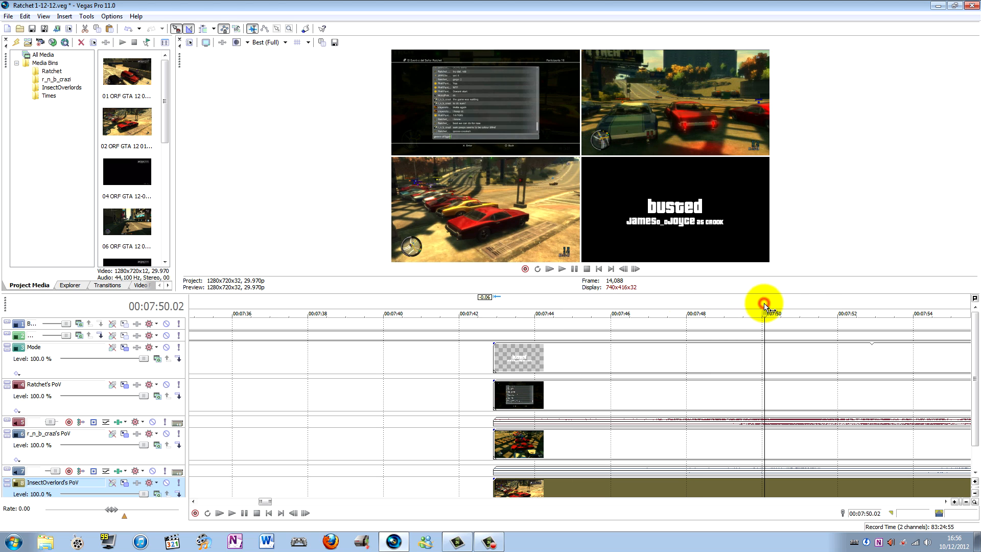
scroll(800, 310, down, 3)
click(685, 306)
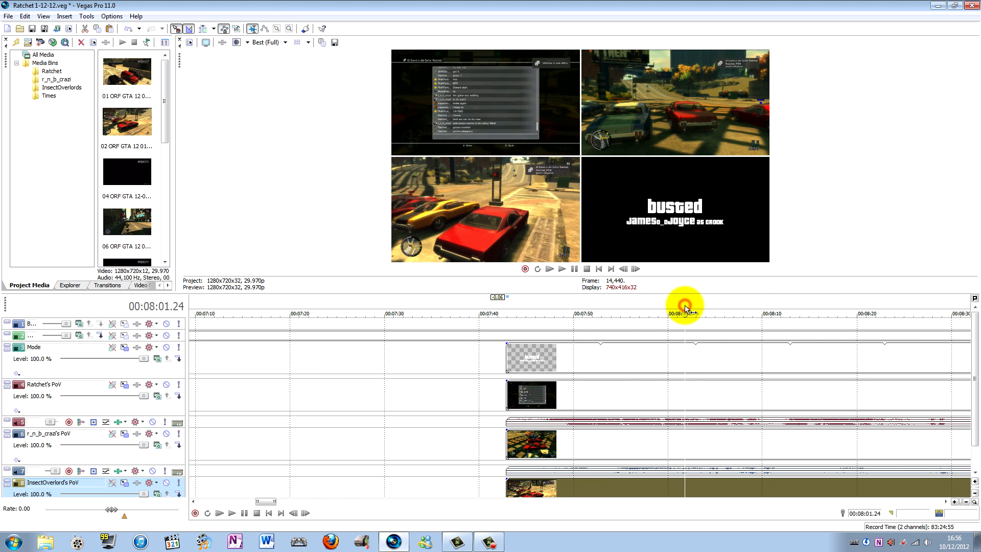
click(718, 302)
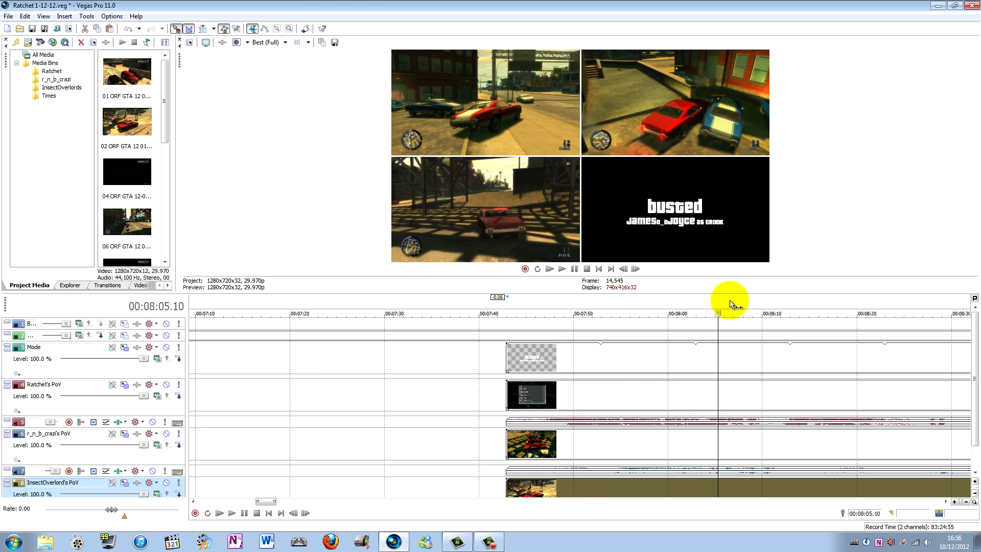
key(space)
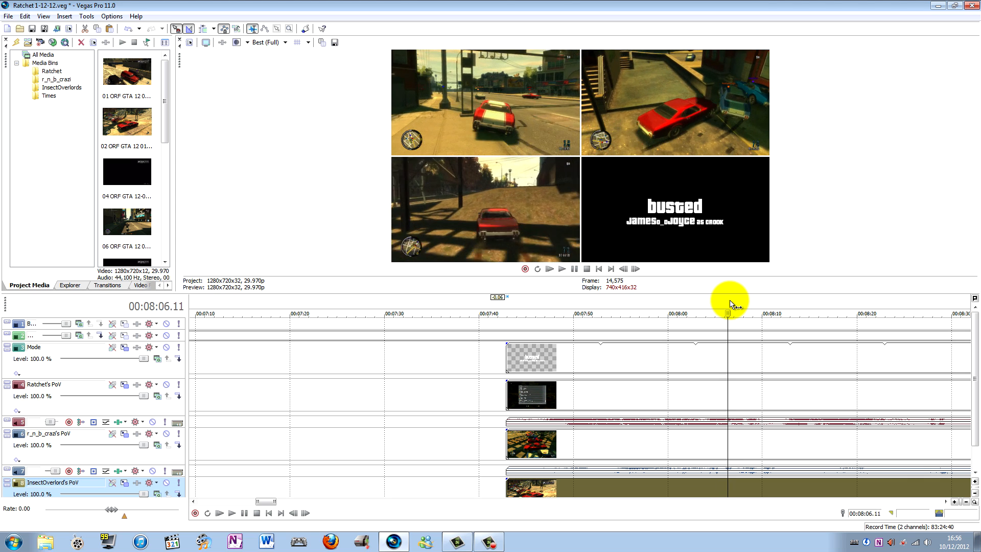
click(764, 303)
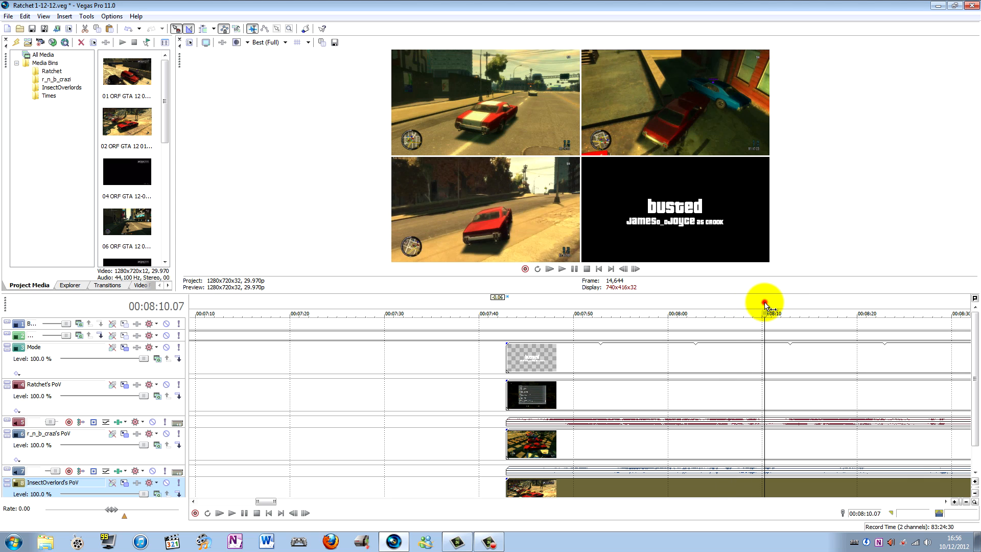
click(782, 303)
click(800, 302)
click(821, 301)
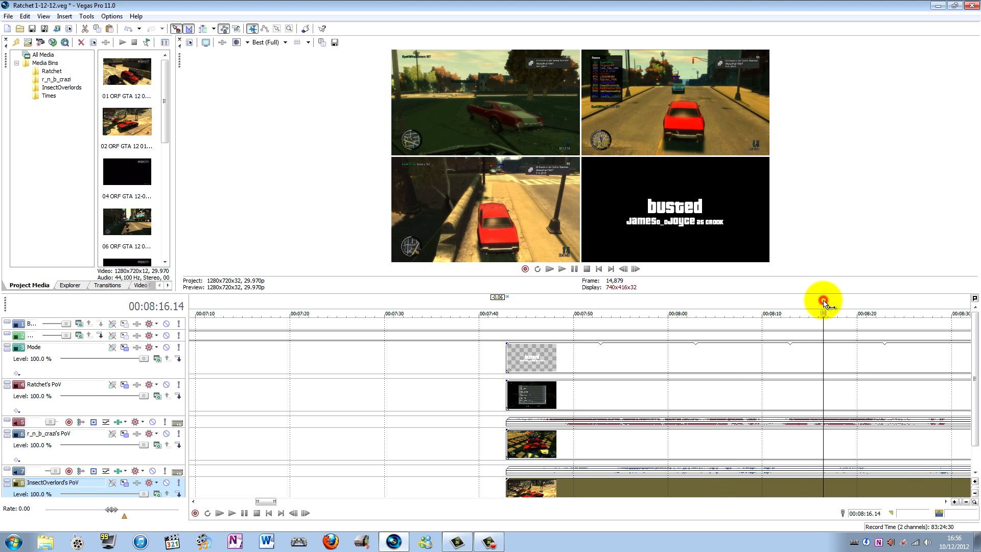
click(846, 303)
click(870, 304)
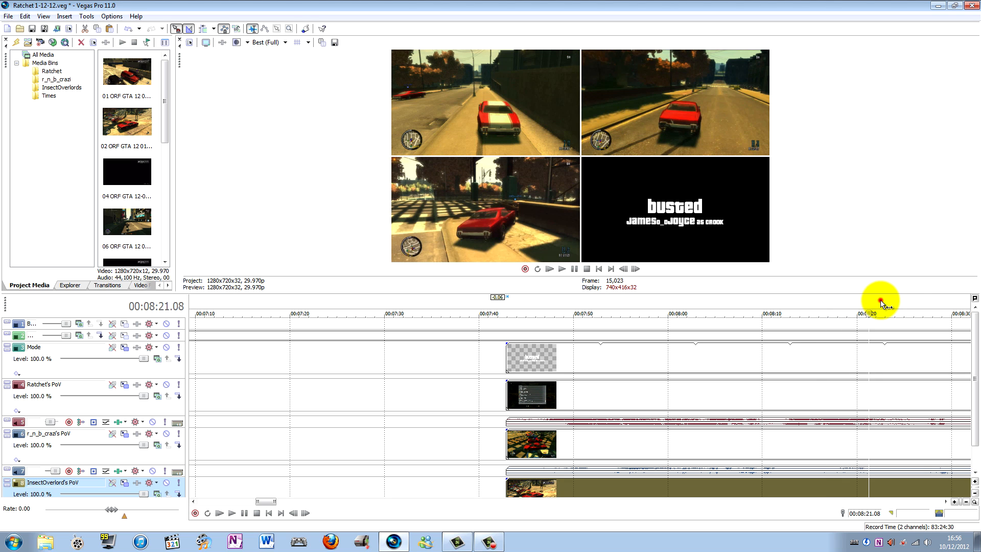
click(880, 301)
click(909, 304)
click(934, 303)
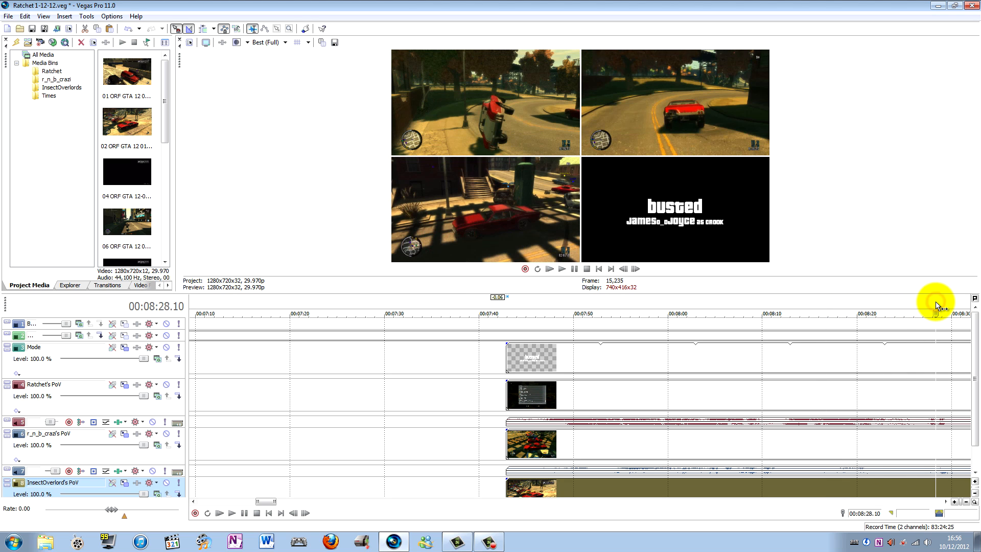
key(space)
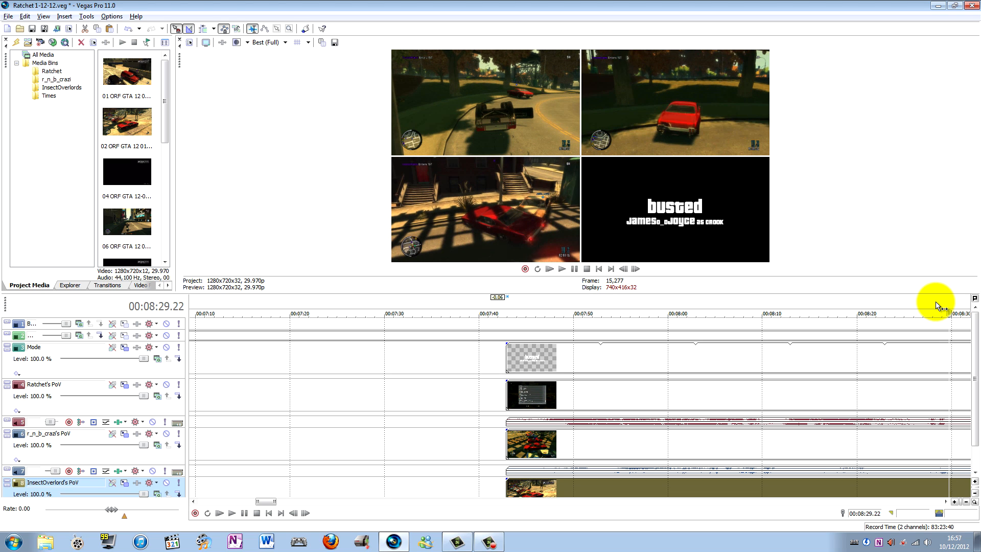
- Trim about five frames off the start of Ratchet's second-round clip and move it back to 00:07:42.27
drag(507, 393, 507, 389)
click(506, 390)
scroll(507, 390, up, 3)
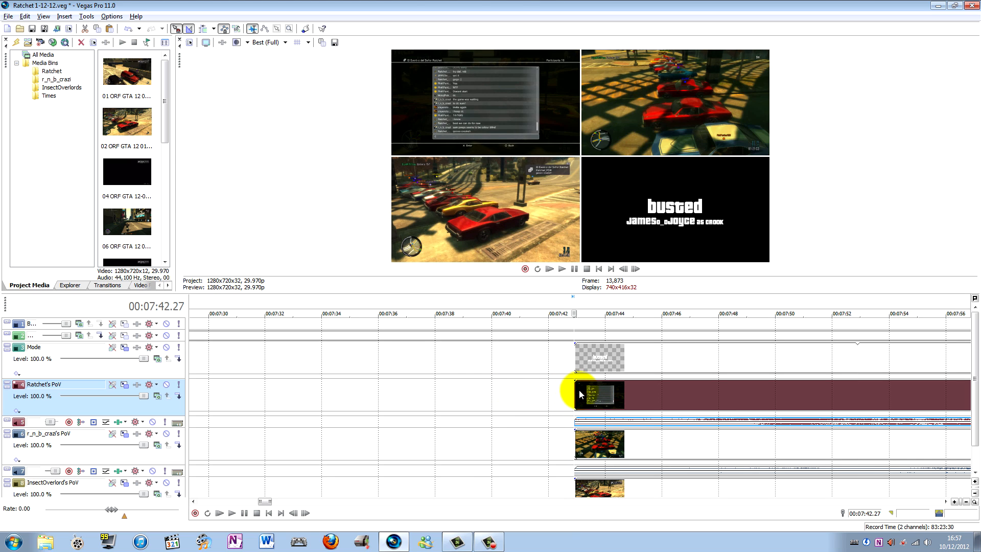
drag(576, 390, 575, 391)
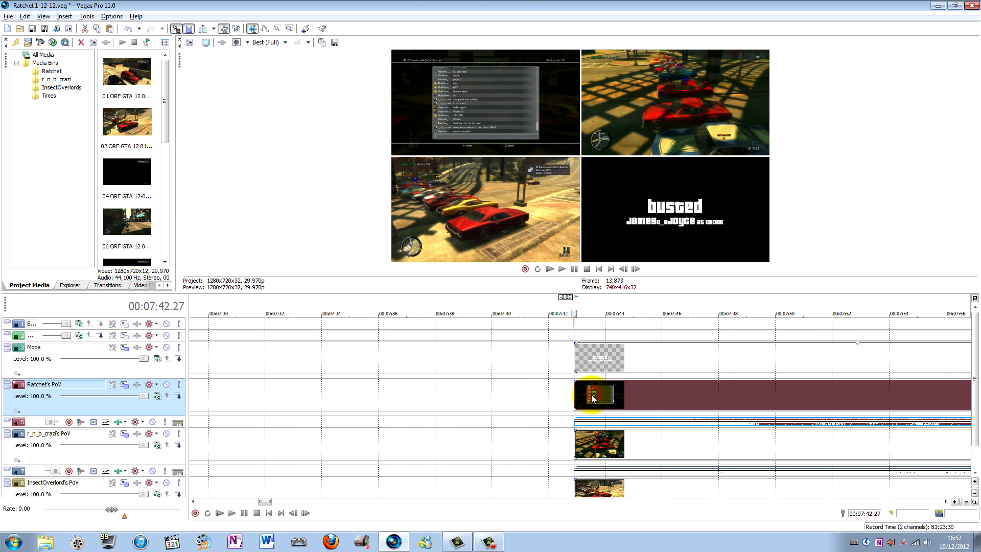
scroll(591, 398, down, 3)
scroll(592, 398, down, 4)
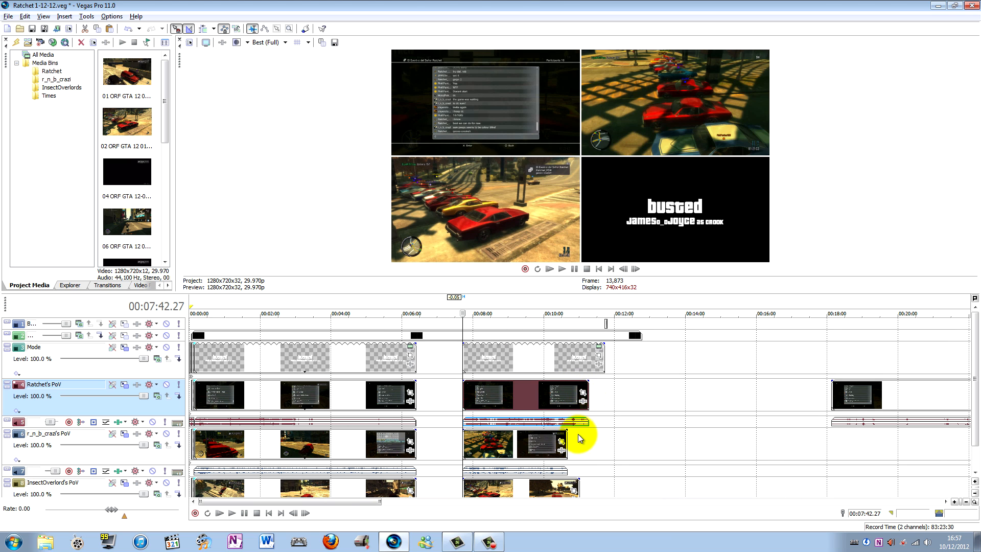
click(562, 440)
scroll(560, 442, up, 3)
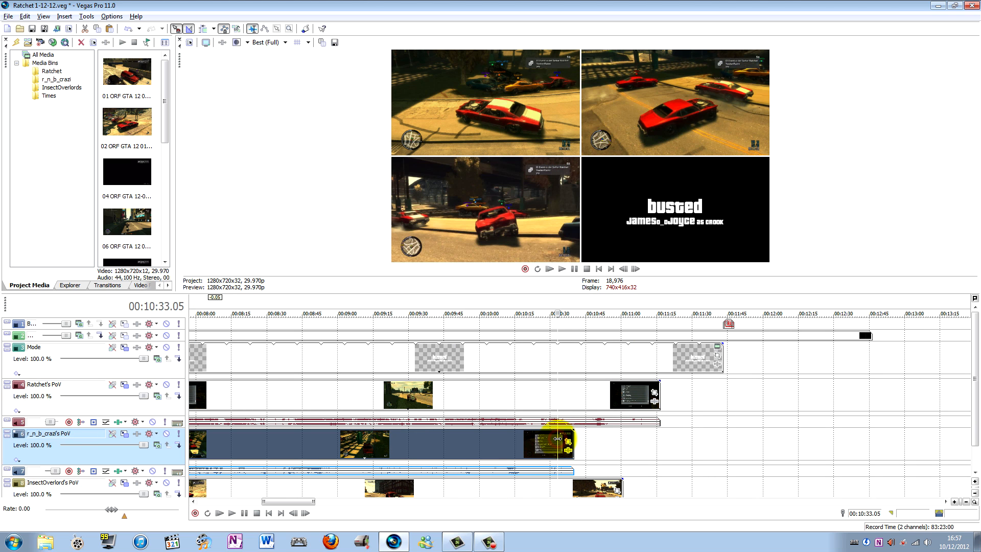
drag(659, 385, 572, 389)
drag(622, 482, 570, 482)
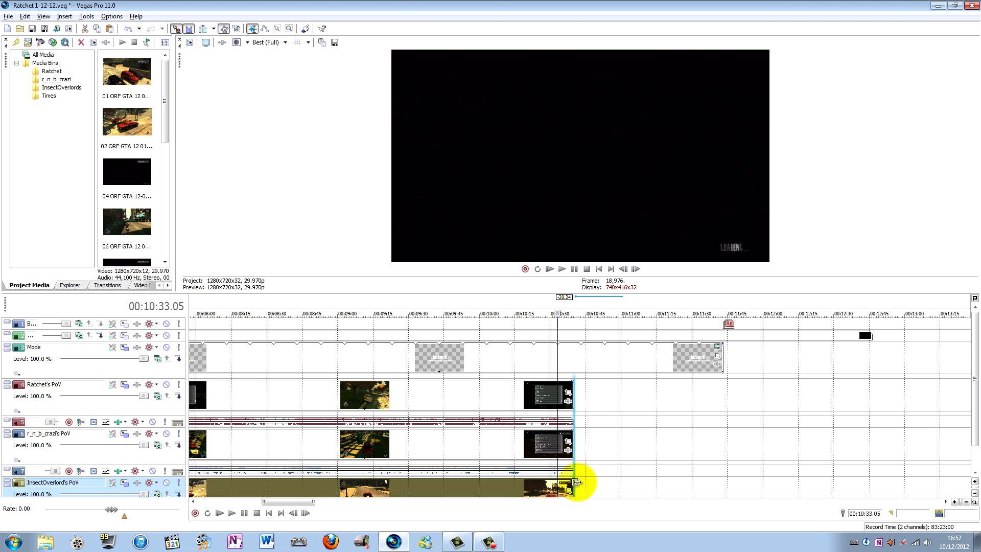
- Play the second round's ending from about 00:10:10 to 00:10:40 to check the trimmed clips
click(504, 392)
click(244, 512)
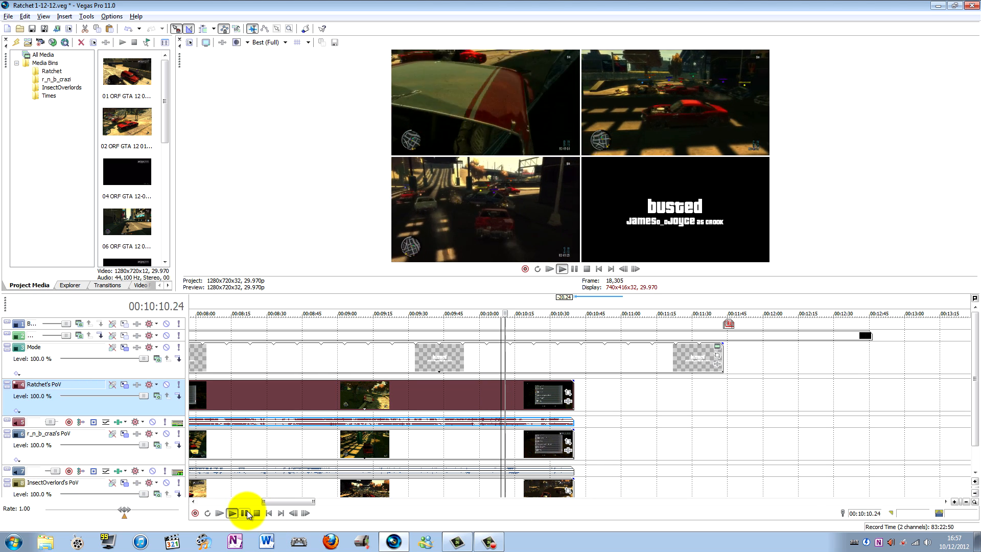
click(539, 307)
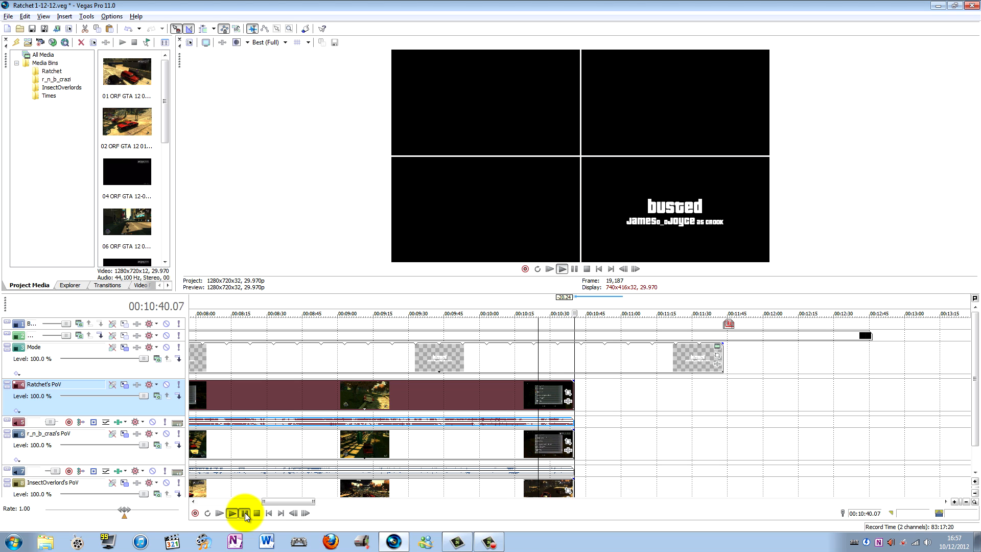
click(244, 513)
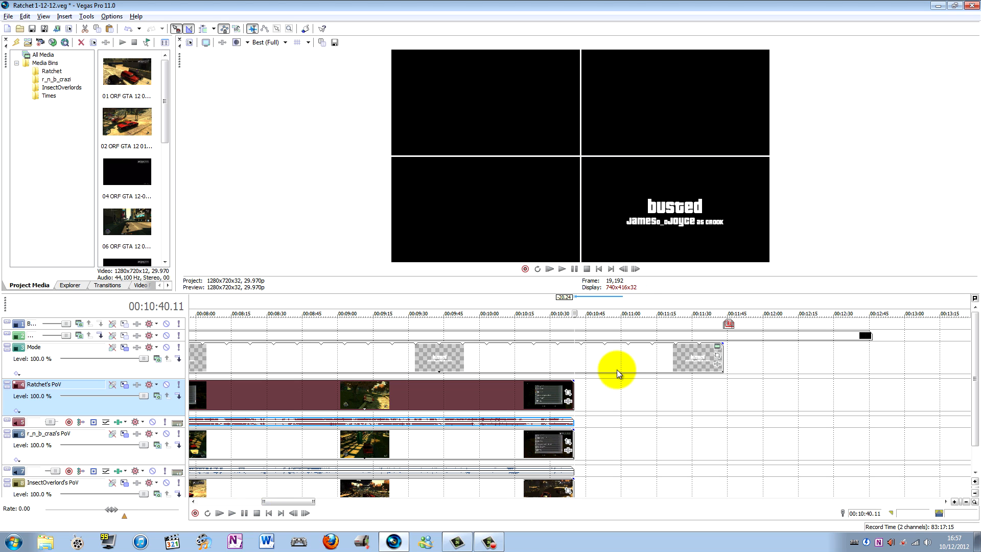
- Move the BUSTED stamp overlay back along its track to start at 00:10:35.06, checking its timing in the preview
click(547, 305)
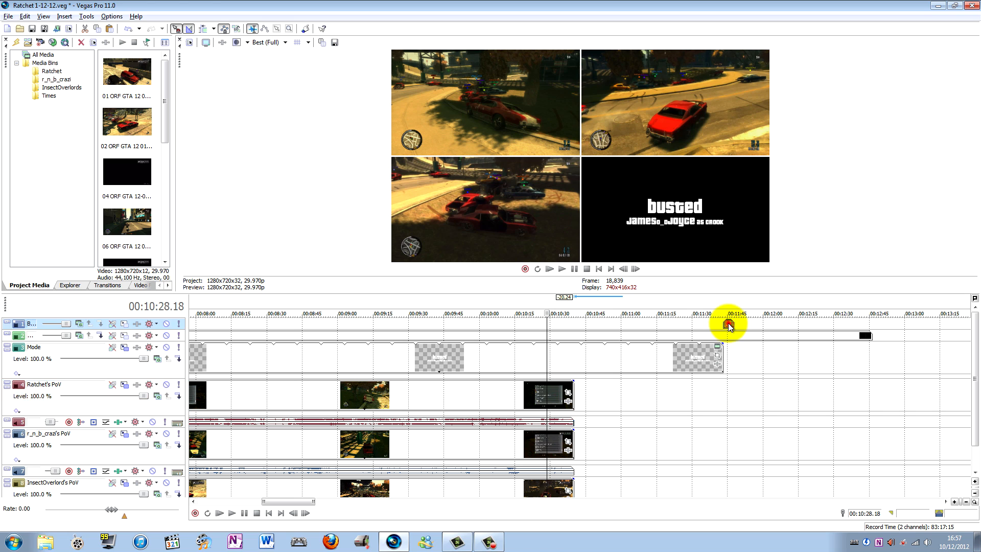
drag(727, 324, 560, 324)
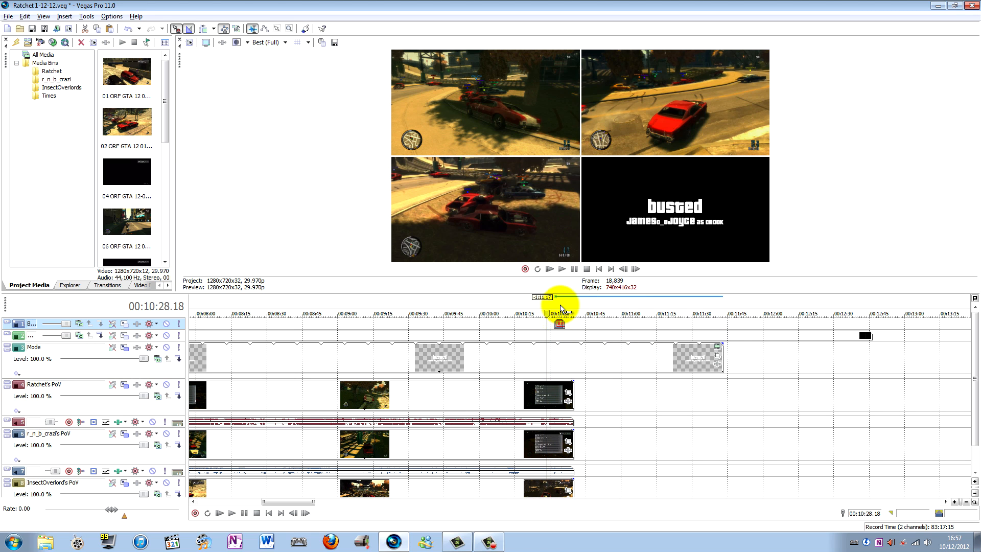
click(551, 302)
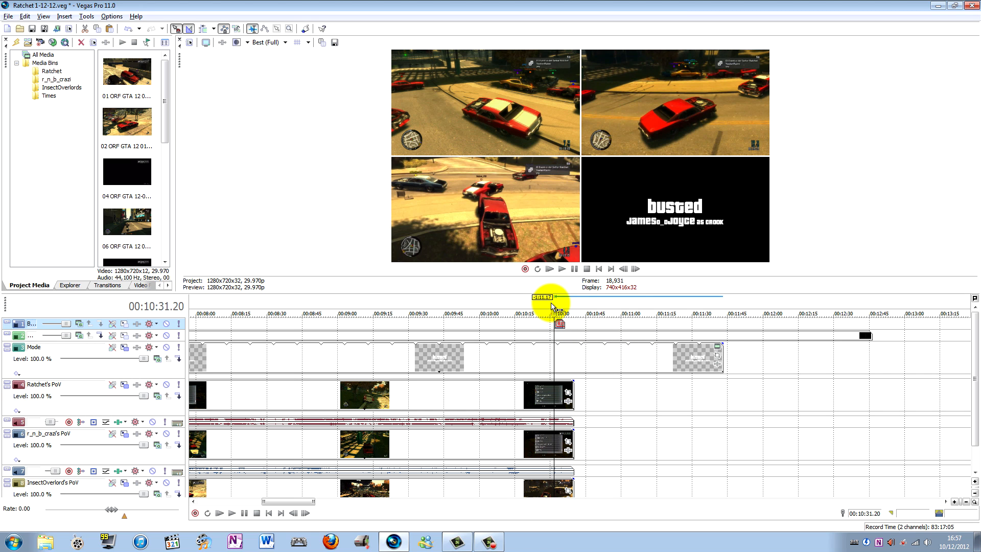
key(space)
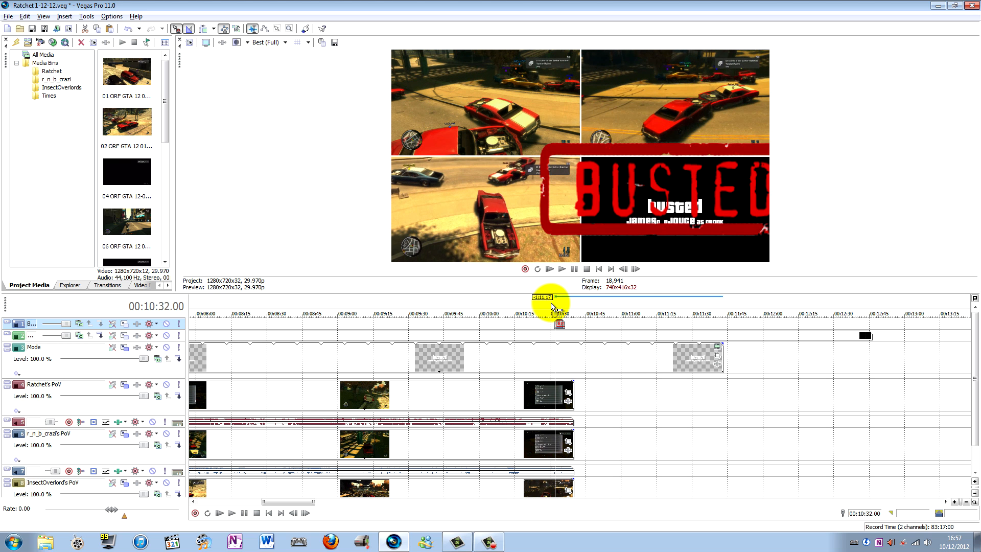
drag(606, 410, 604, 477)
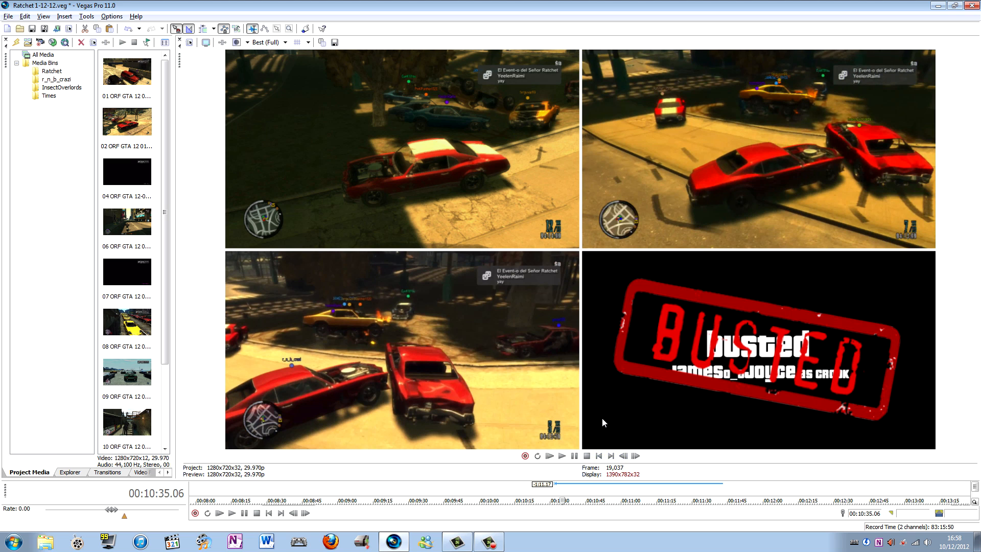
drag(587, 478, 569, 289)
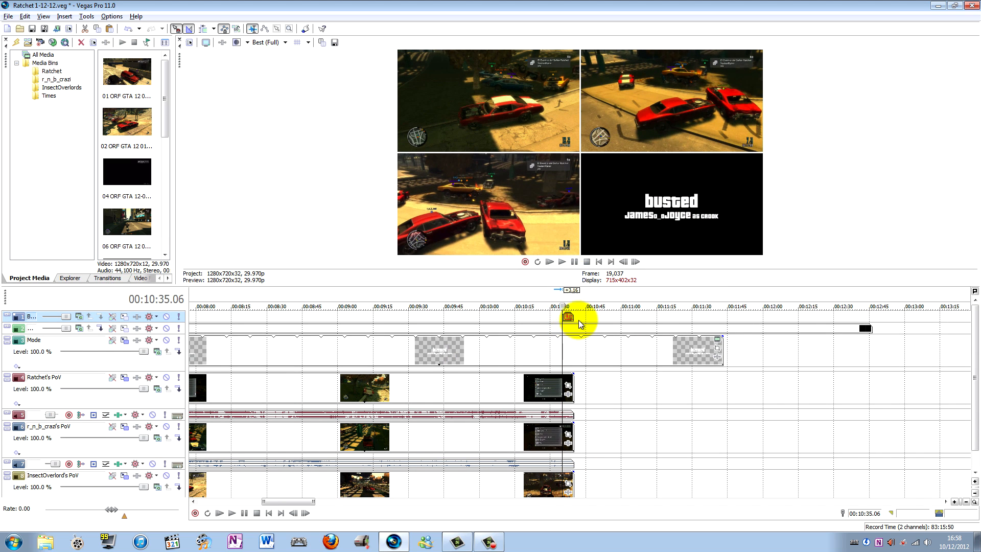
- Go to the end of the players' second-round clips at 00:10:40.02 to adjust the end of the BUSTED overlay
click(575, 295)
scroll(574, 295, up, 3)
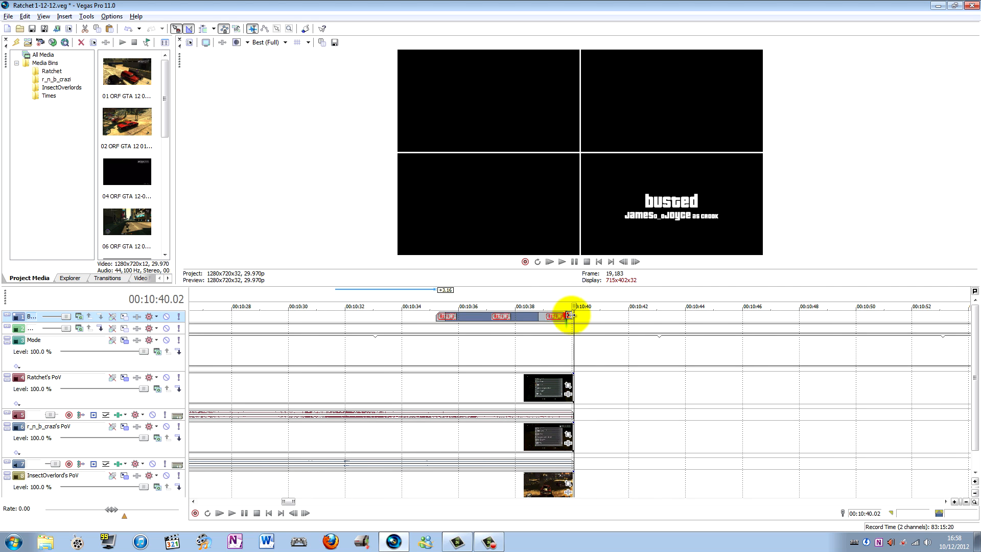
- Trim the end of the Mode track's title clip to 00:10:40.02, level with the PoV clips, and save the project
scroll(592, 331, down, 4)
drag(685, 346, 574, 347)
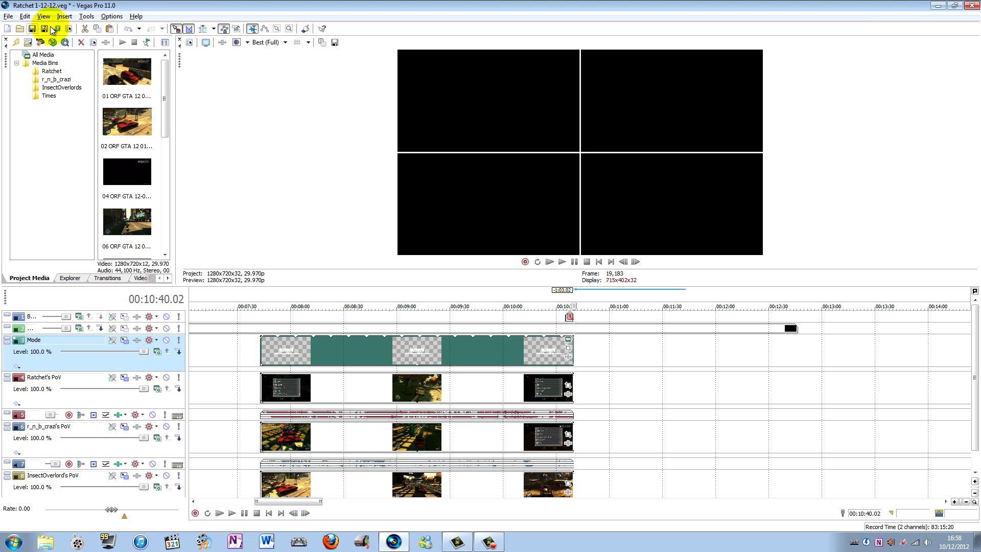
click(32, 28)
- Move the second round's title and PoV clips together so they overlap the end of the first round by 1.00 second, and save the project
scroll(589, 368, down, 5)
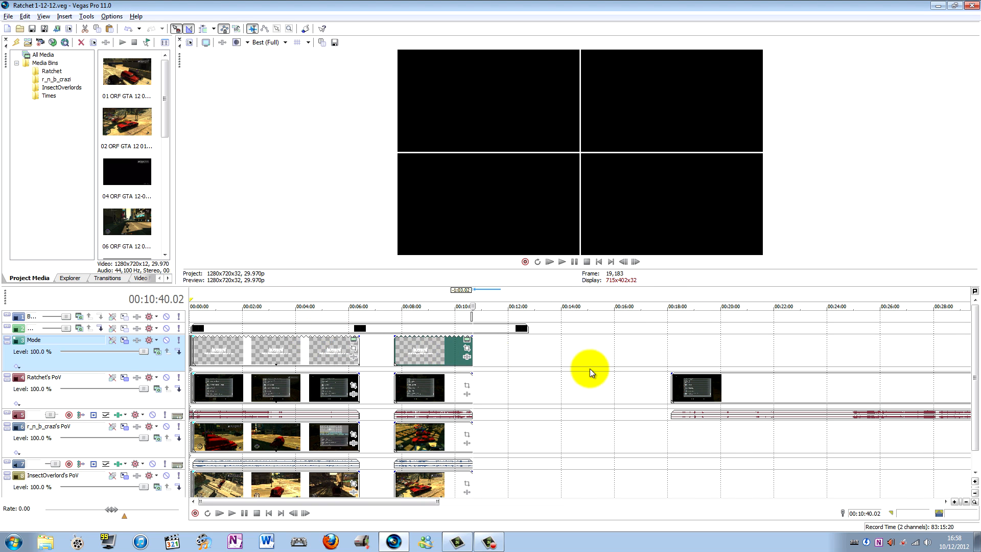
click(415, 345)
click(401, 348)
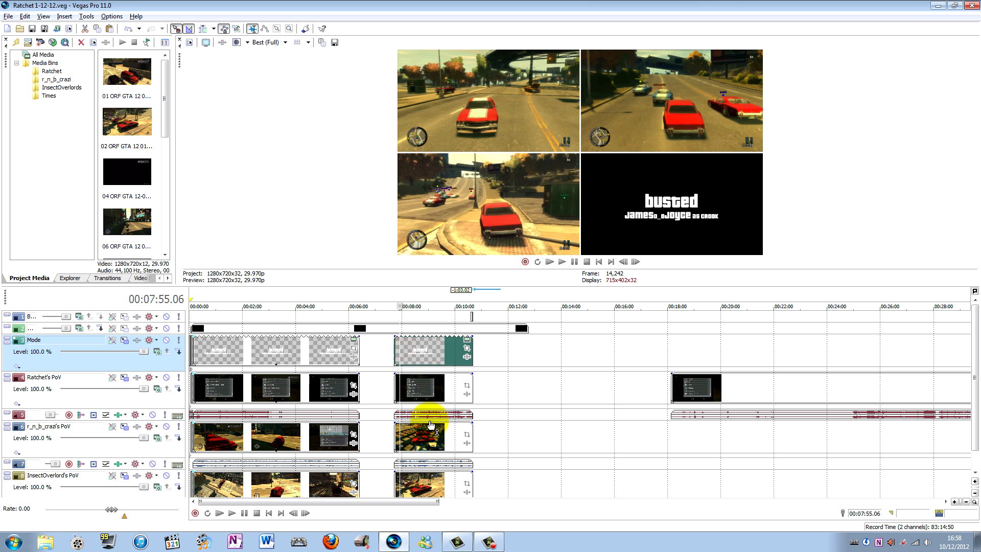
click(429, 480)
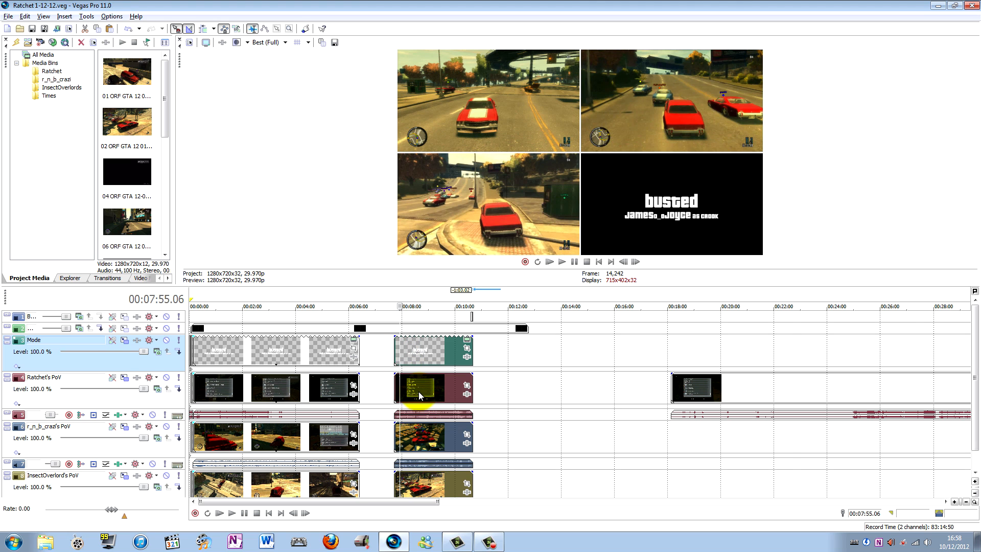
scroll(419, 396, up, 3)
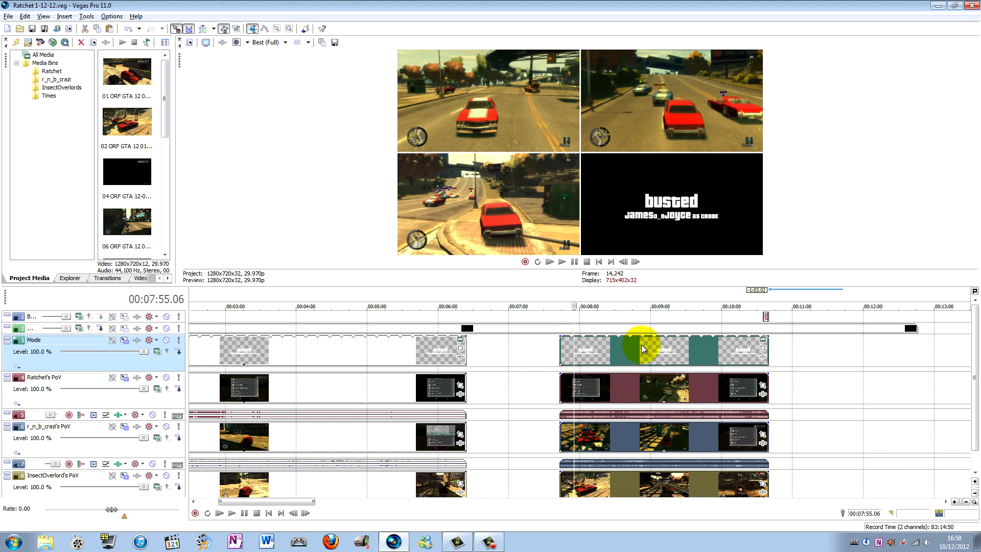
drag(645, 348, 559, 355)
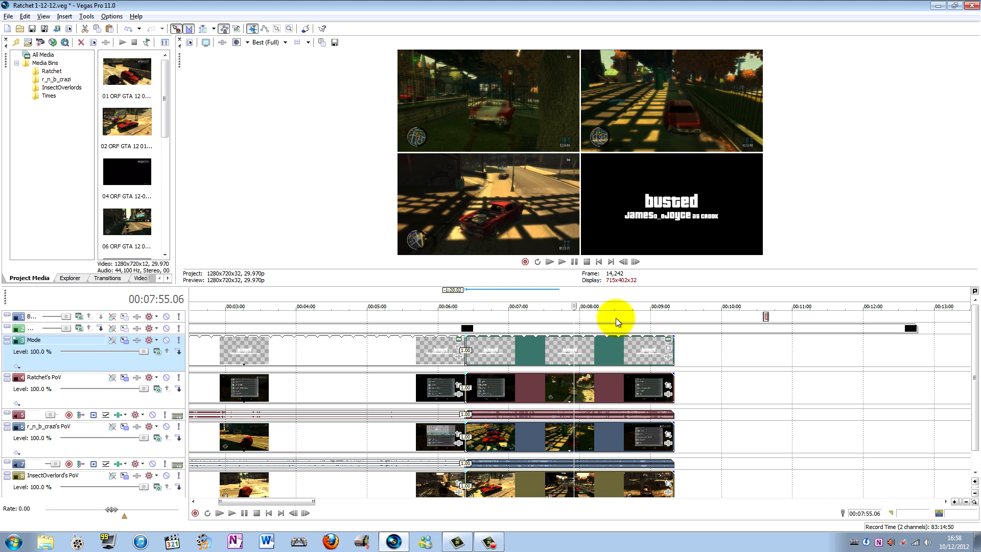
click(663, 305)
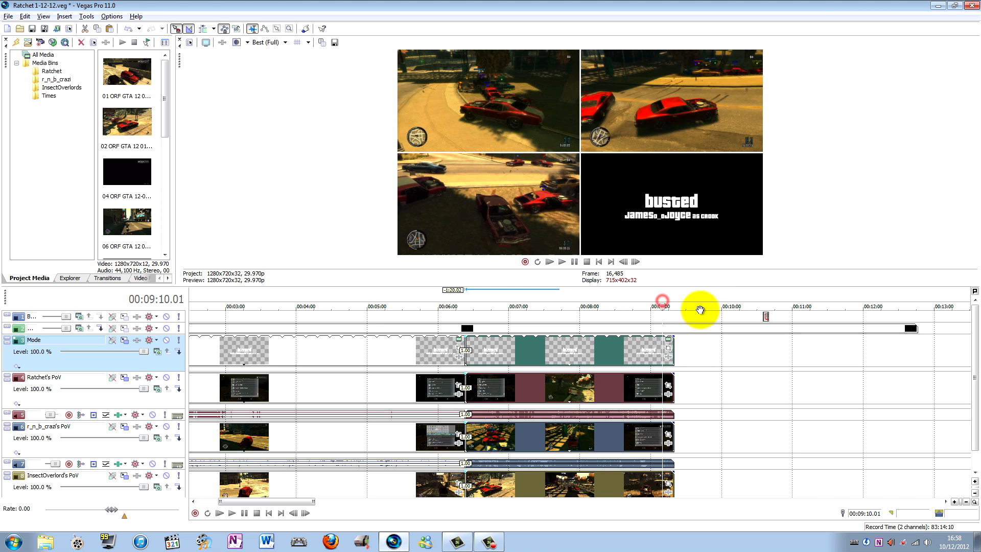
click(32, 28)
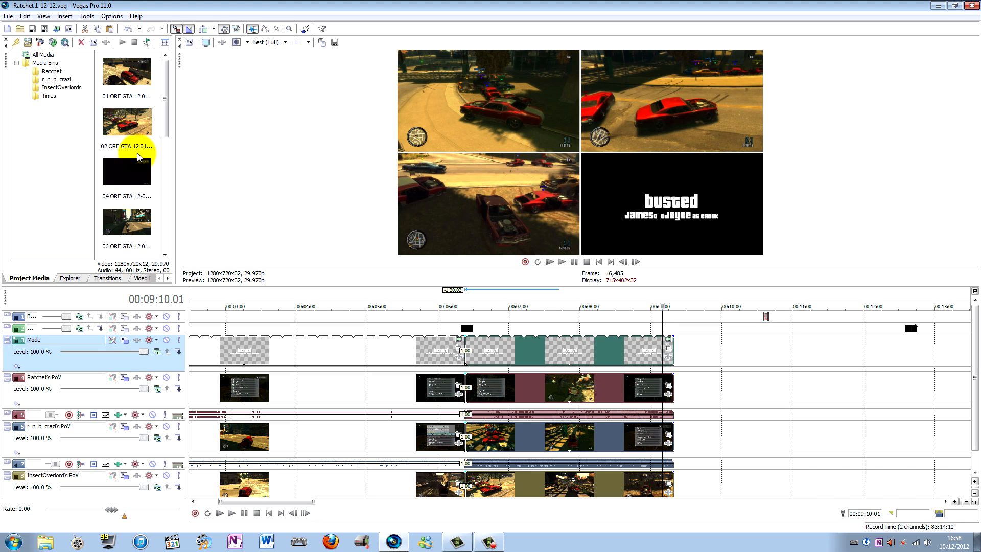
- Rename the "04 ORF GTA 12-01-12 OwnTheCity failfest.mp4" media so its number is 05
click(101, 197)
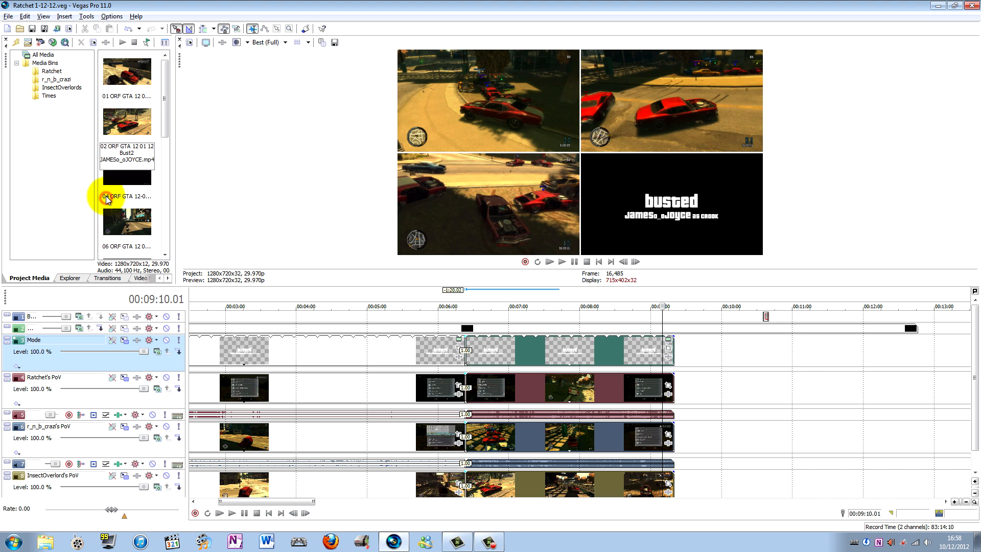
right_click(106, 195)
click(106, 194)
click(106, 197)
right_click(118, 177)
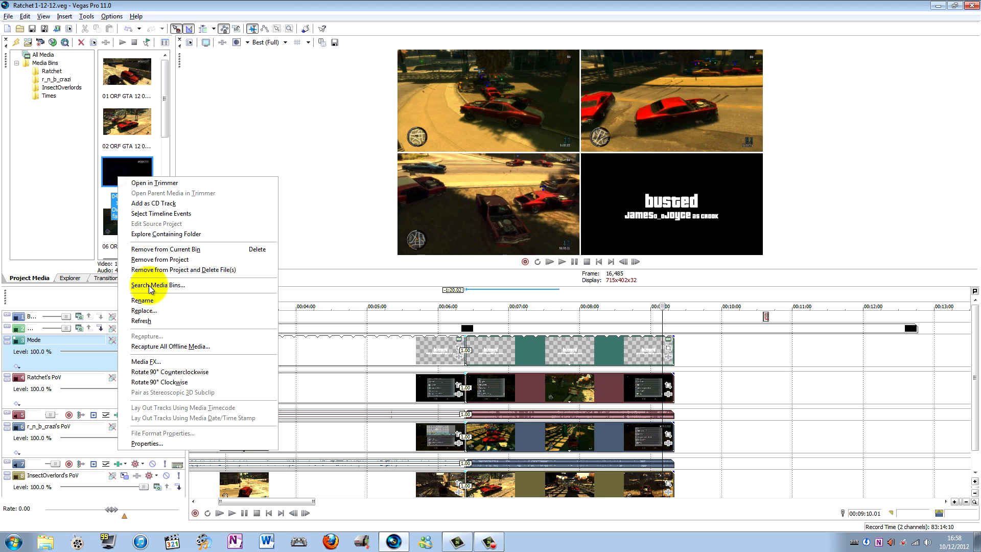
click(140, 299)
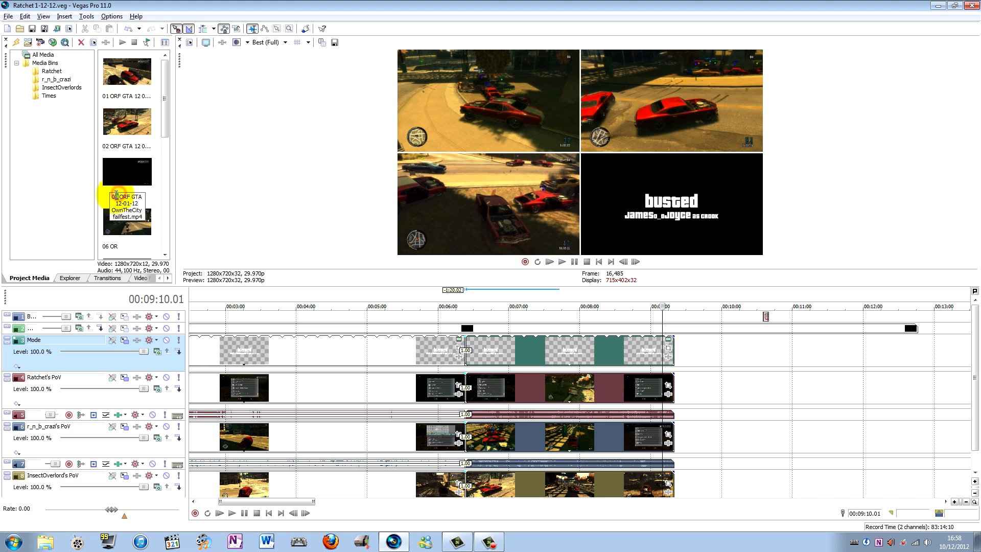
text(5)
key(Return)
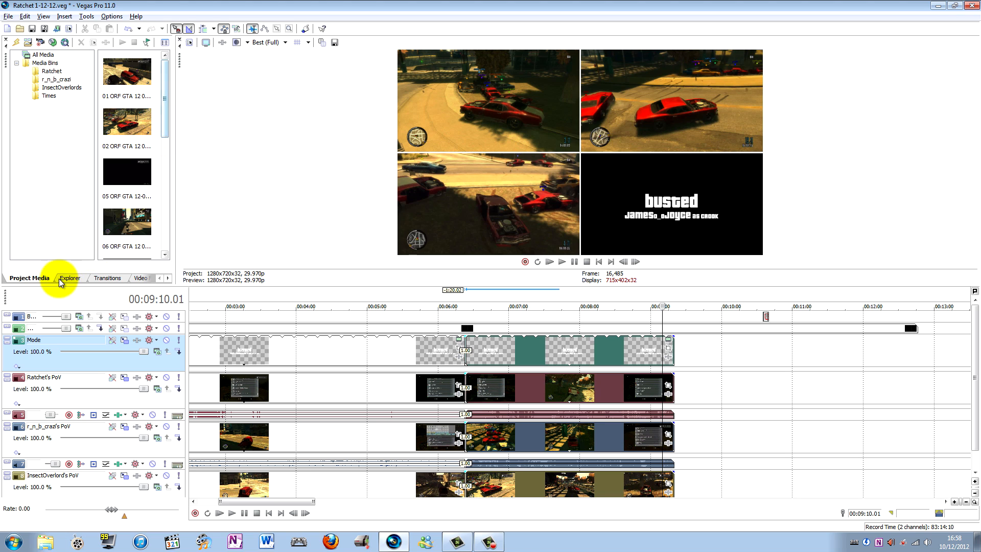
- Add the "03 EFLC - Witness Protection" video from the r_n_b_crazi bin to r_n_b_crazi's PoV track, just after the second round
click(47, 81)
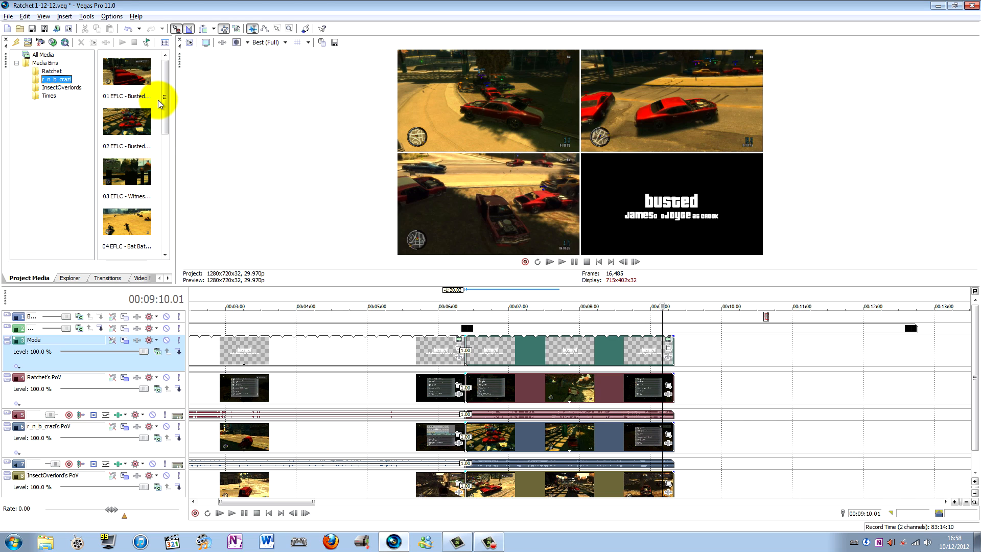
mouse_move(164, 87)
mouse_down()
mouse_move(169, 133)
mouse_move(164, 88)
mouse_up()
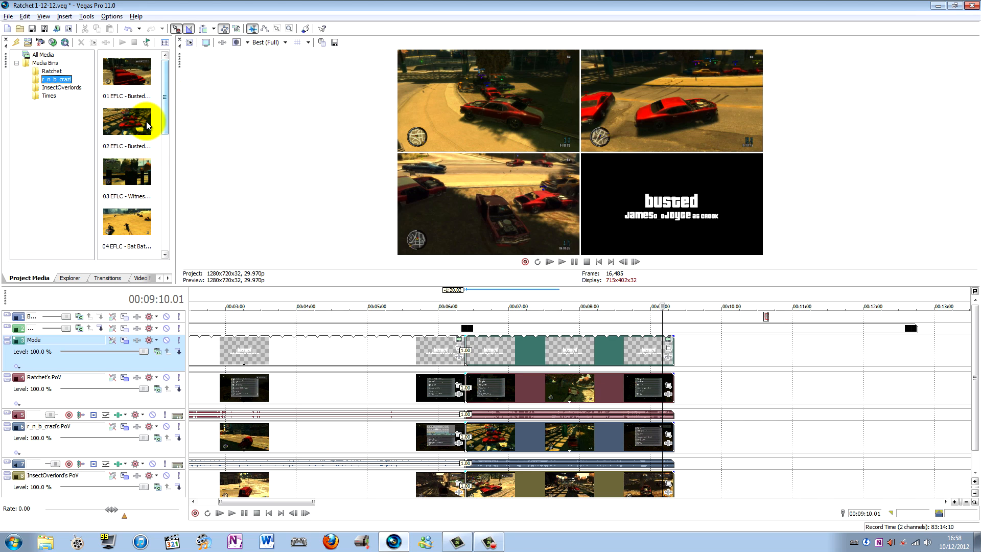
click(123, 165)
drag(123, 168, 694, 438)
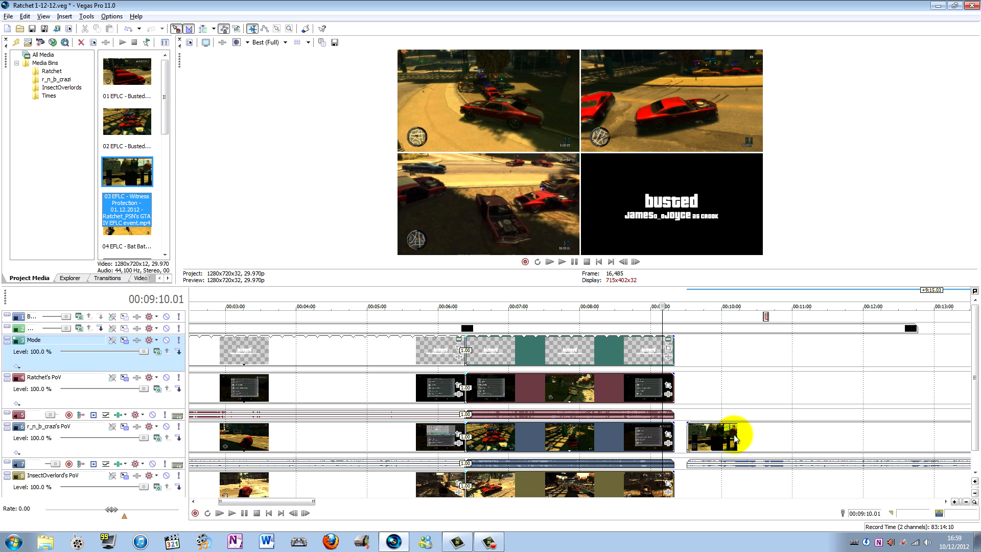
- Move the distant clip on Ratchet's PoV track back to start level with the Witness Protection clip
click(51, 71)
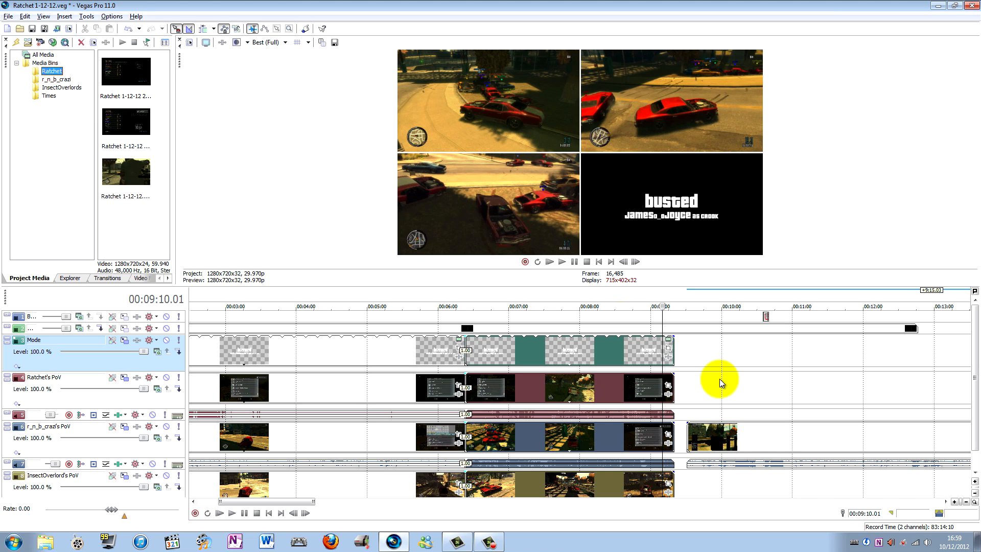
click(692, 436)
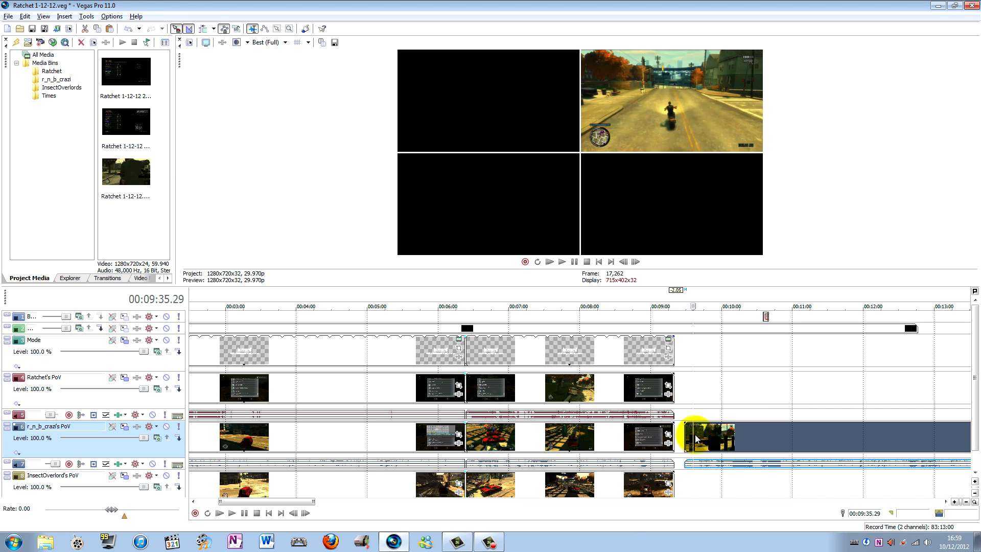
scroll(715, 436, down, 4)
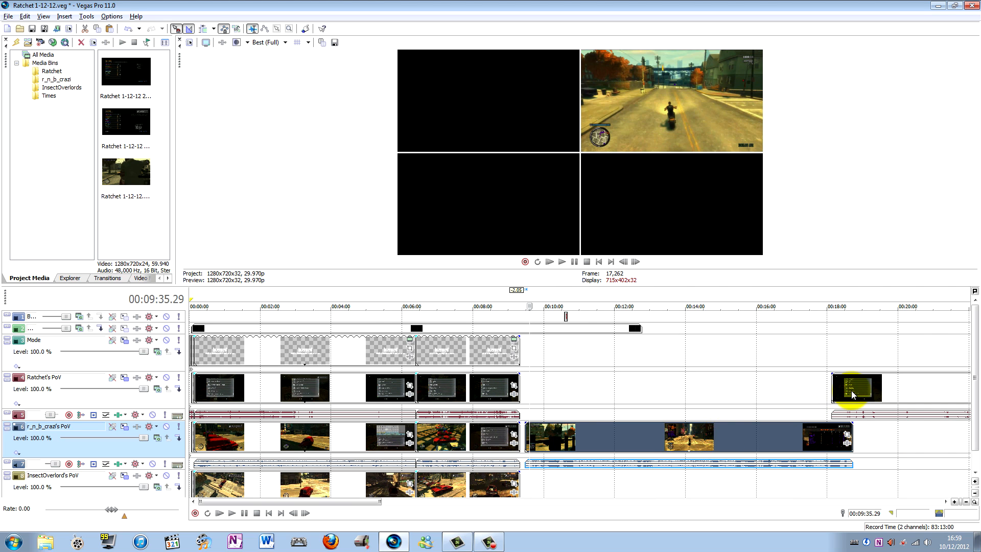
drag(852, 394, 543, 388)
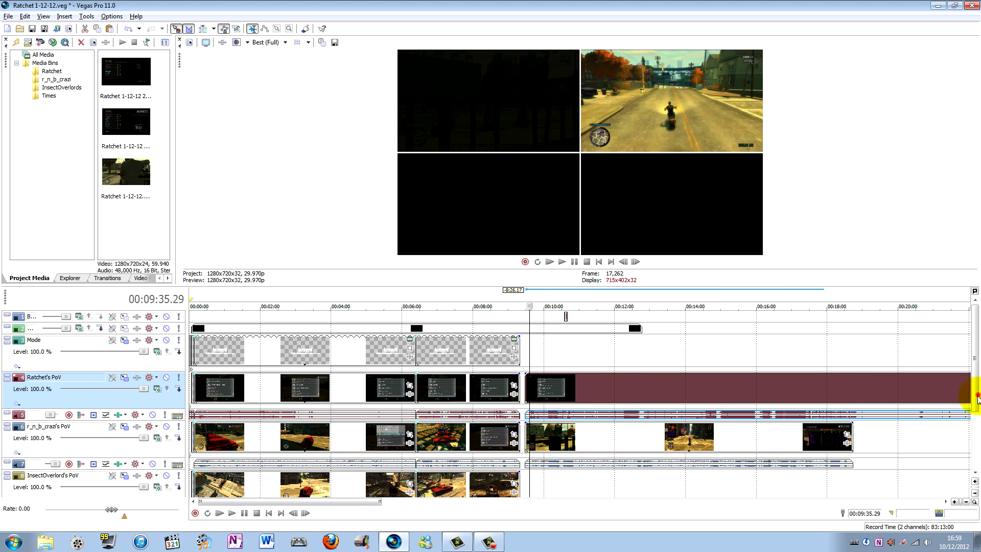
- Copy the second title clip from the Mode track onto InsectOverlord's PoV track, starting level with the Witness Protection clips
scroll(977, 398, down, 1)
click(467, 337)
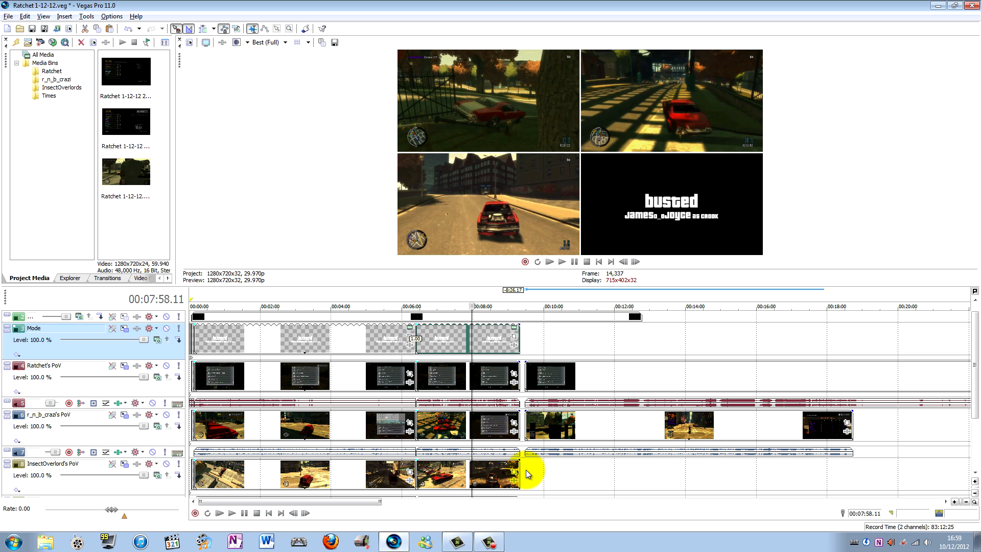
click(526, 470)
key(ctrl+v)
key(Return)
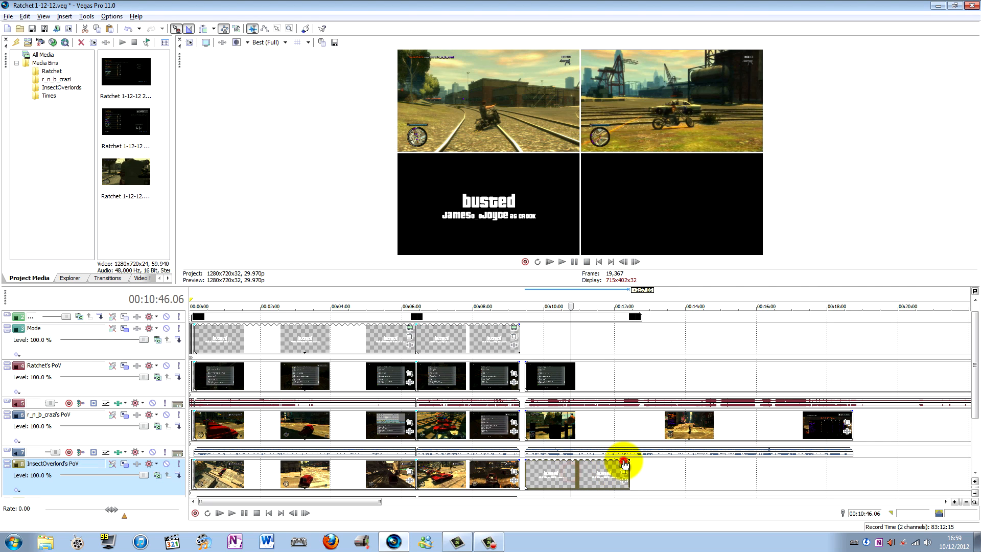
- Replace the pasted title's text with "witnessed nothing more than the protection of his own failure"
click(623, 463)
text(witnessed nothi)
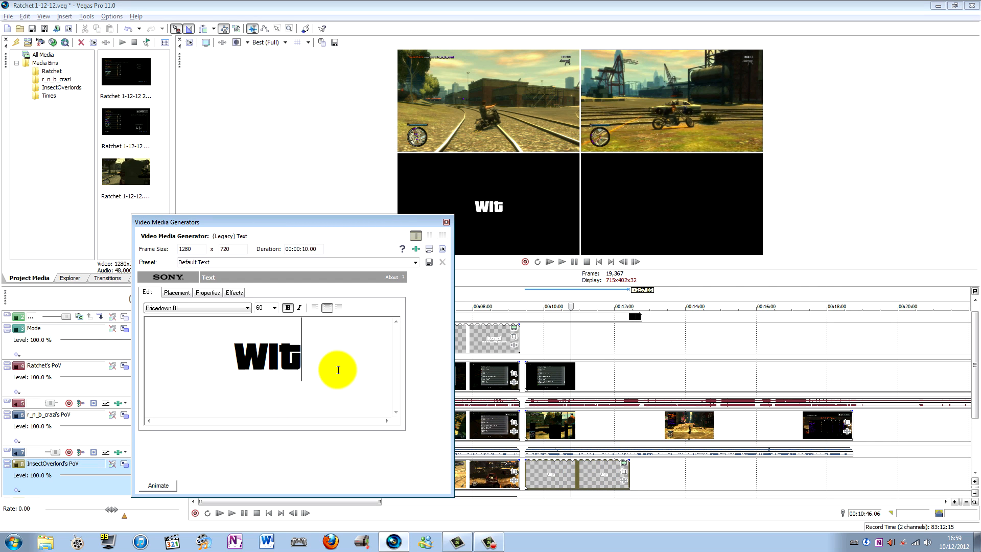
text(ng more than)
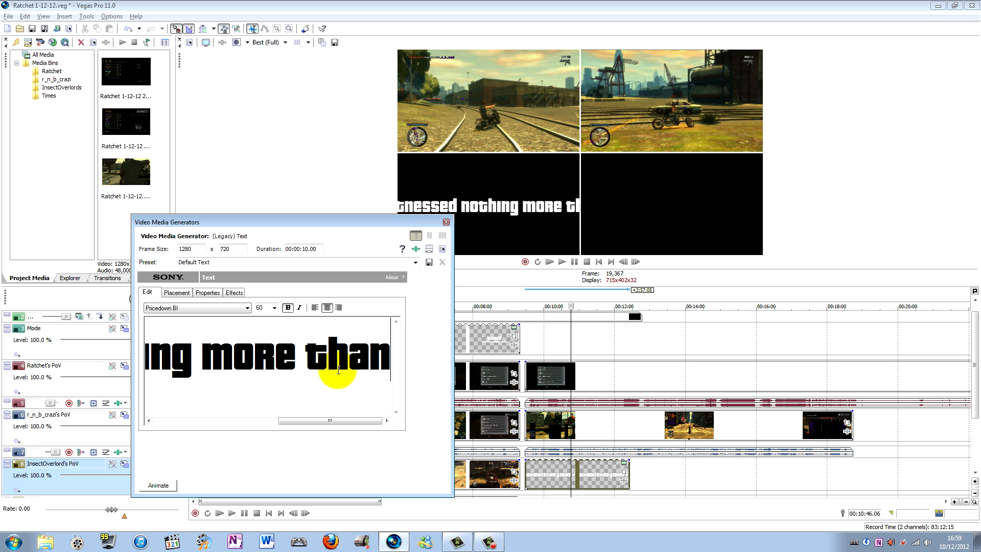
text(t)
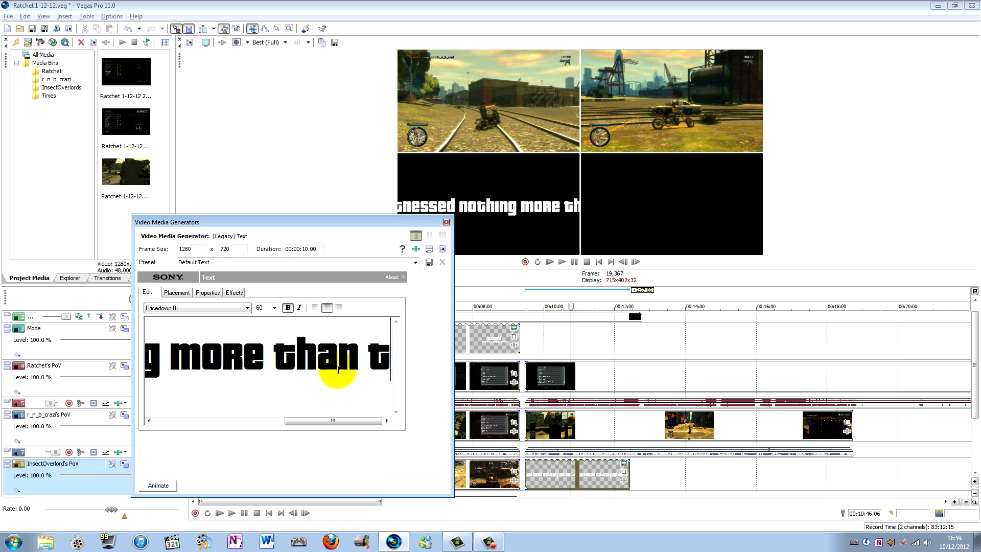
text(he protection o)
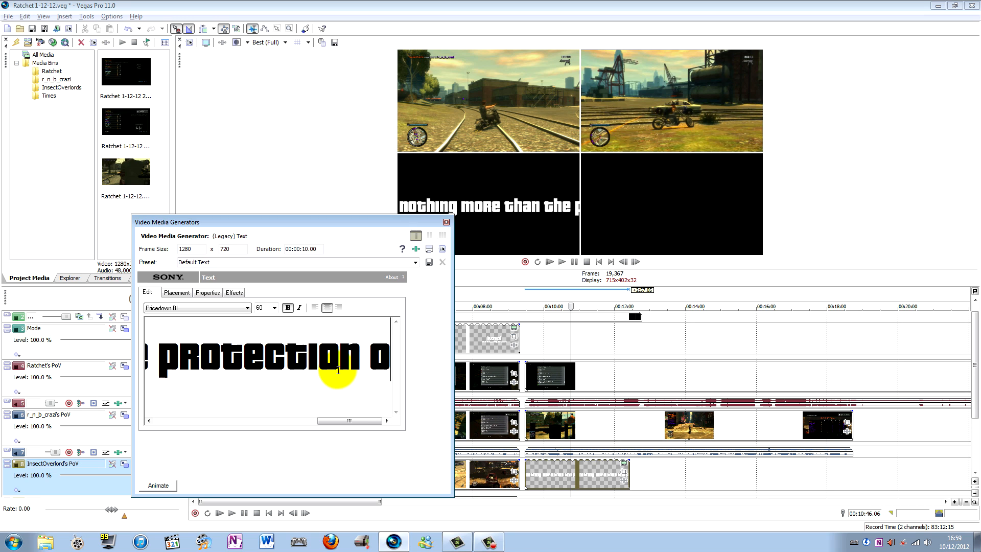
text(f his own f)
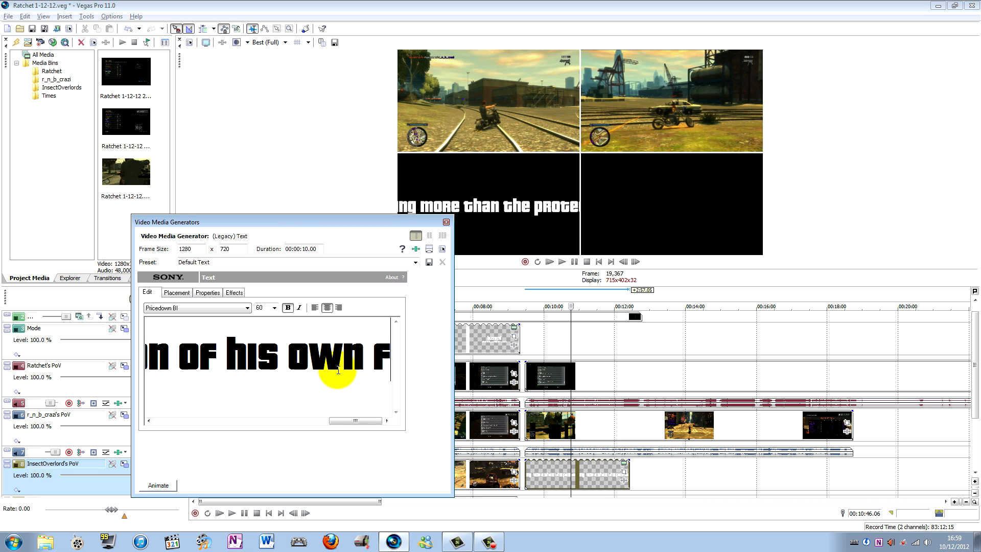
text(ailure)
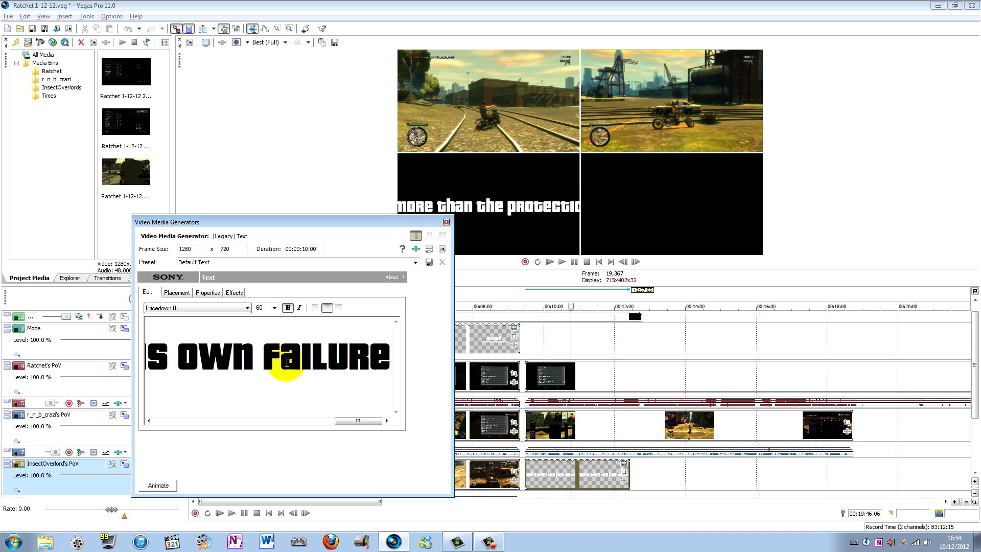
- Set the whole caption to font size 36 and break it into two lines after "than"
key(ctrl+a)
click(273, 312)
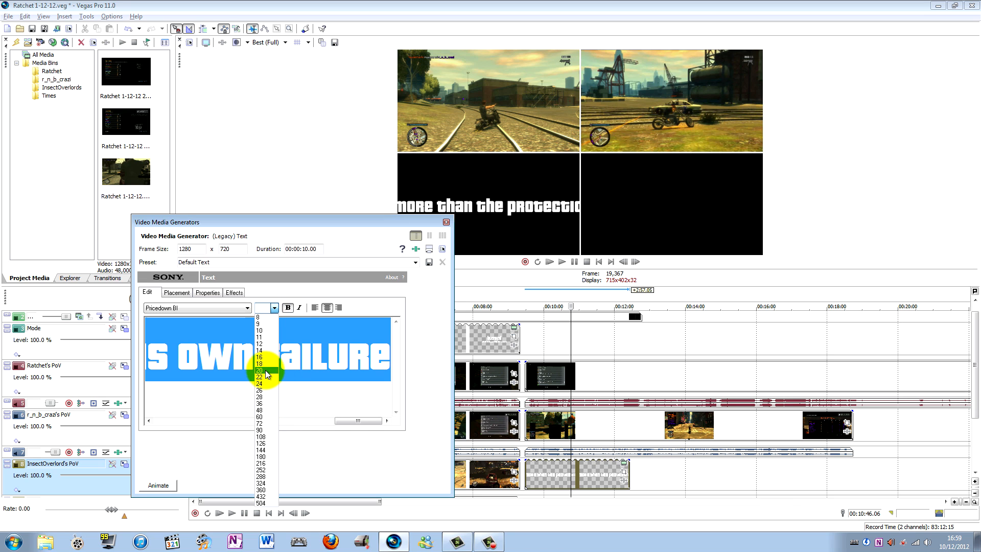
click(263, 383)
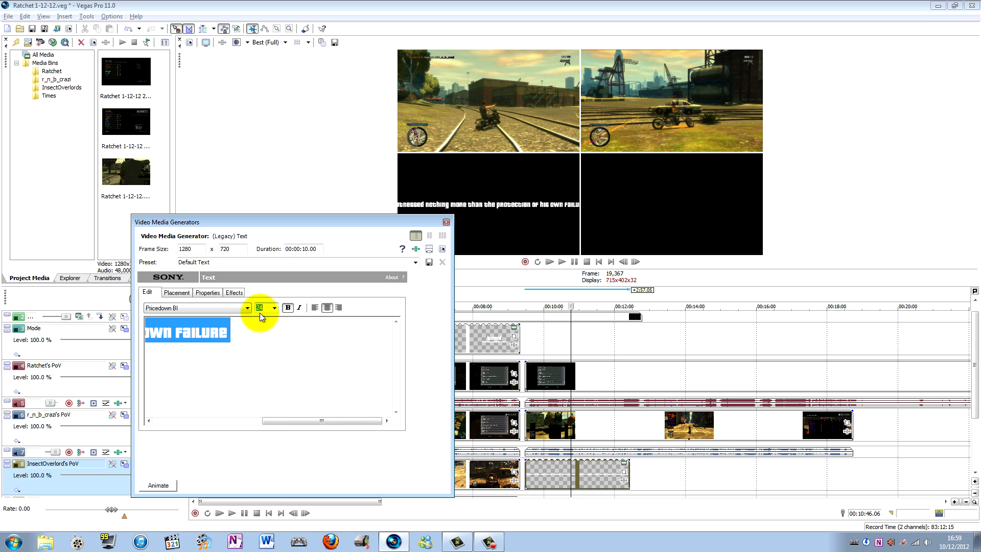
click(274, 307)
click(266, 403)
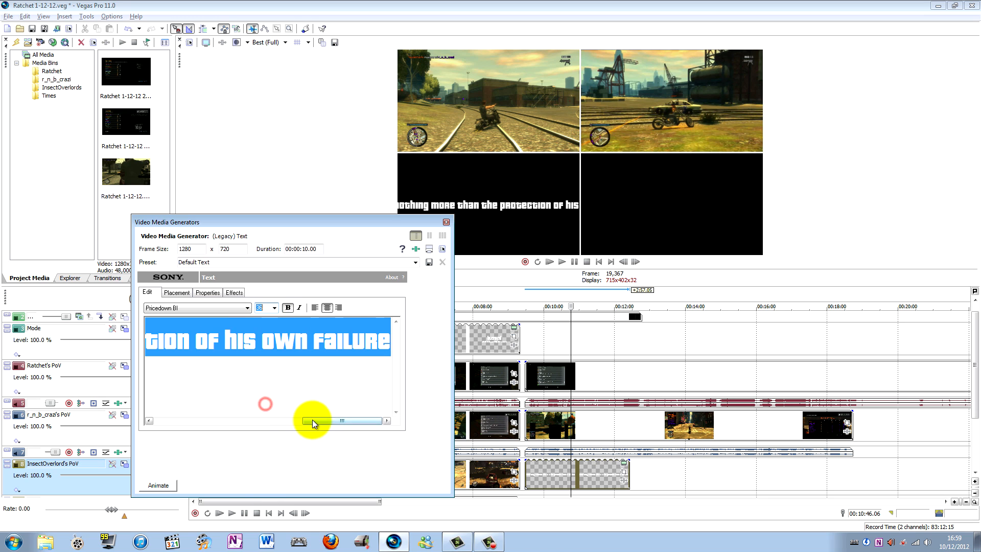
drag(313, 420, 240, 420)
click(250, 334)
key(Return)
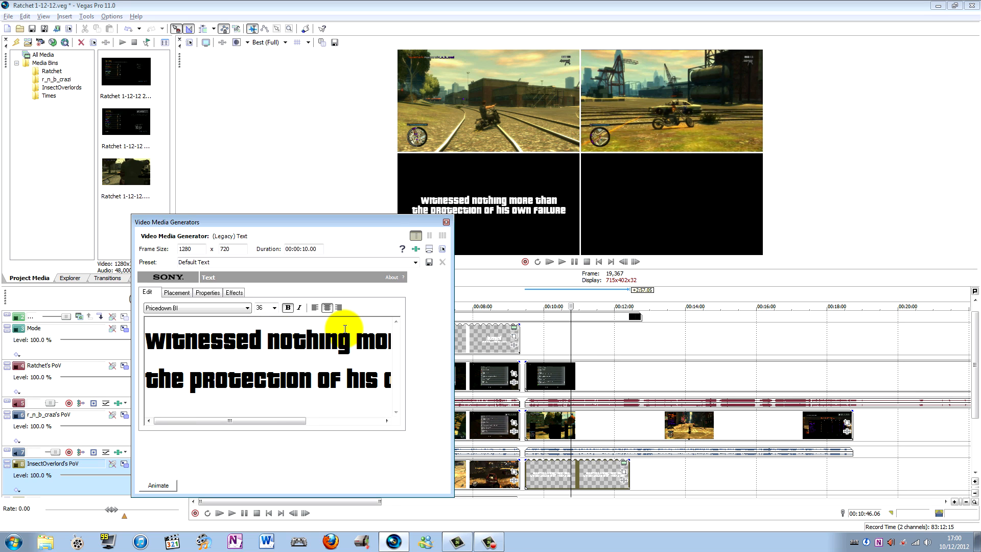
- Replace the word "failure" at the end of the caption with "noobiness"
click(273, 398)
drag(288, 387, 460, 383)
click(331, 385)
drag(312, 378, 386, 378)
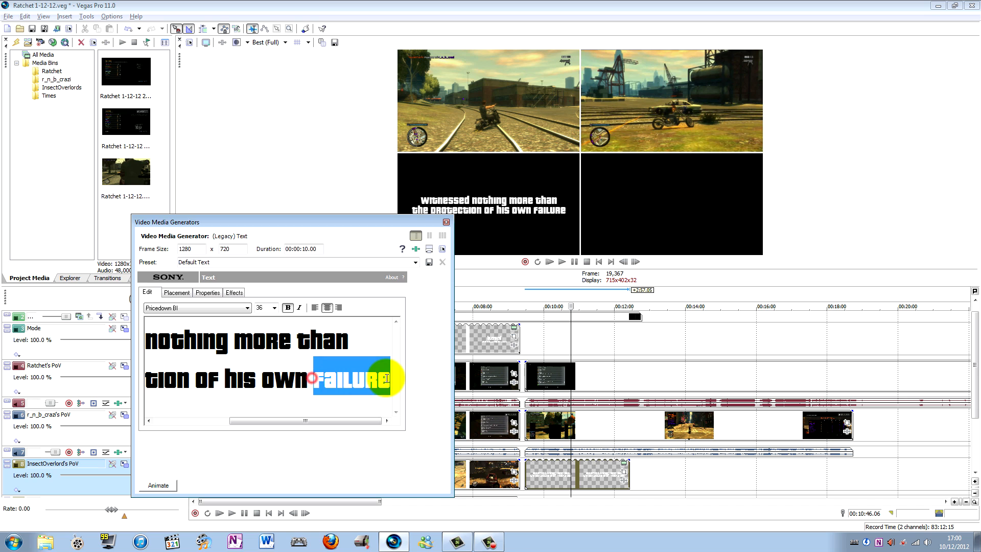
text(noo)
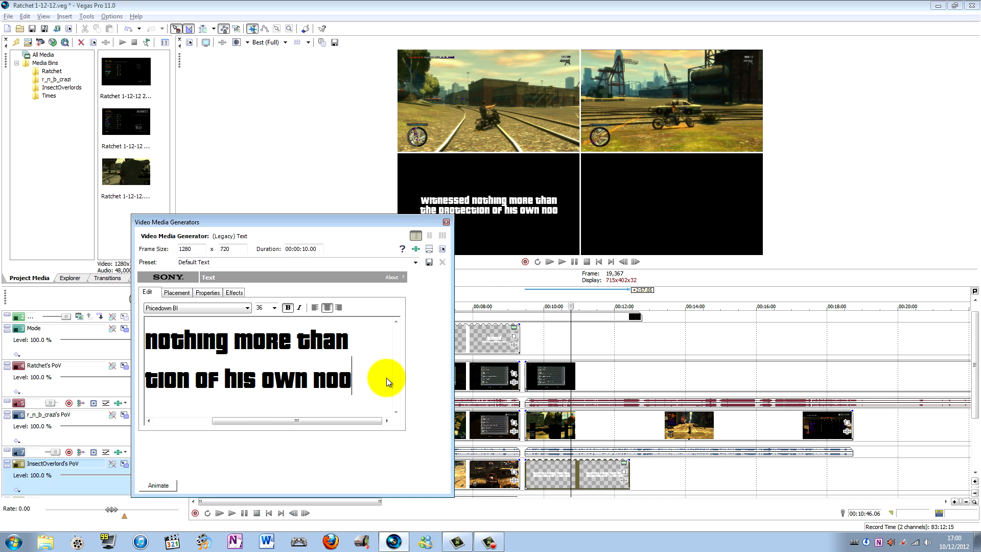
text(biness)
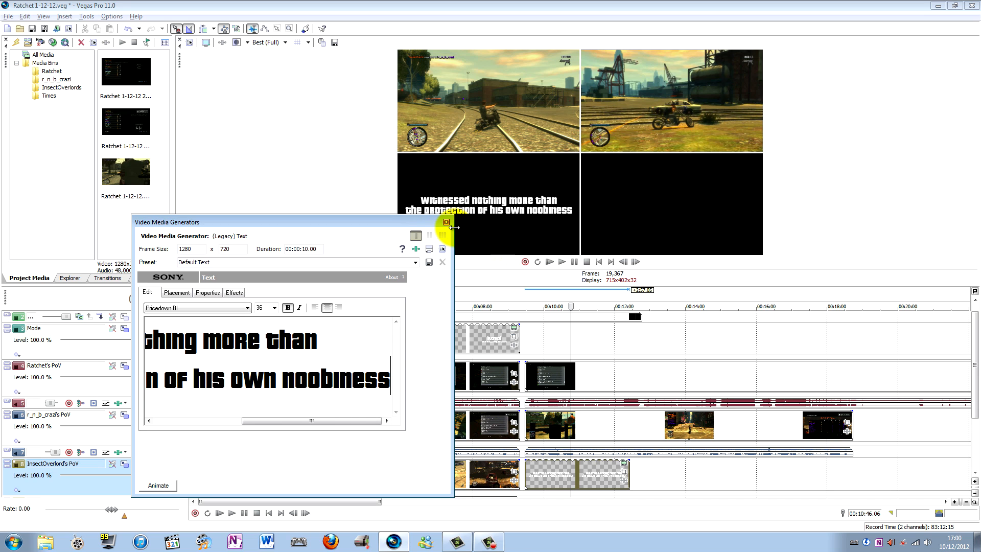
- Select the entire two-line caption and reduce its font size slightly
click(303, 336)
key(ctrl+a)
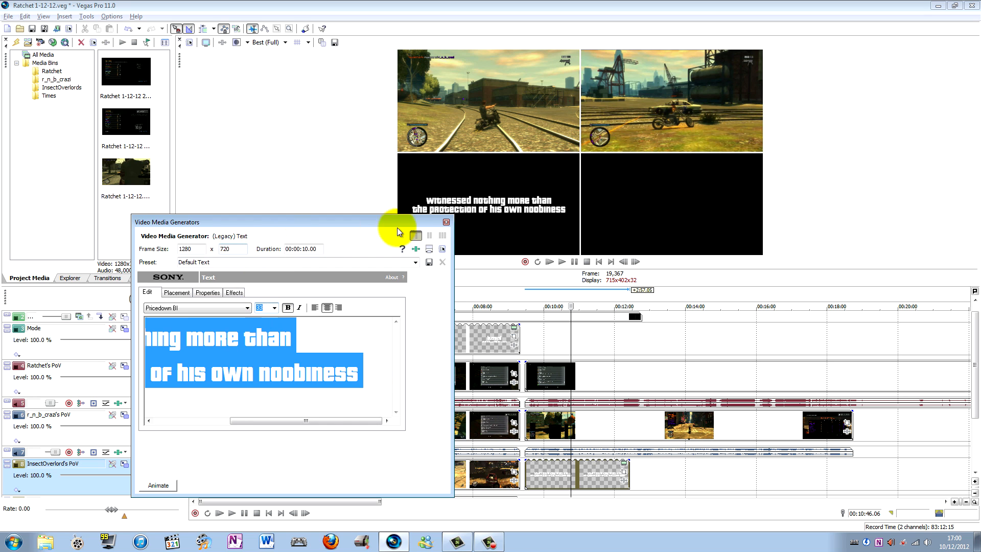
- Close the caption editor and enlarge the video preview so that several tracks still fit below it
click(444, 222)
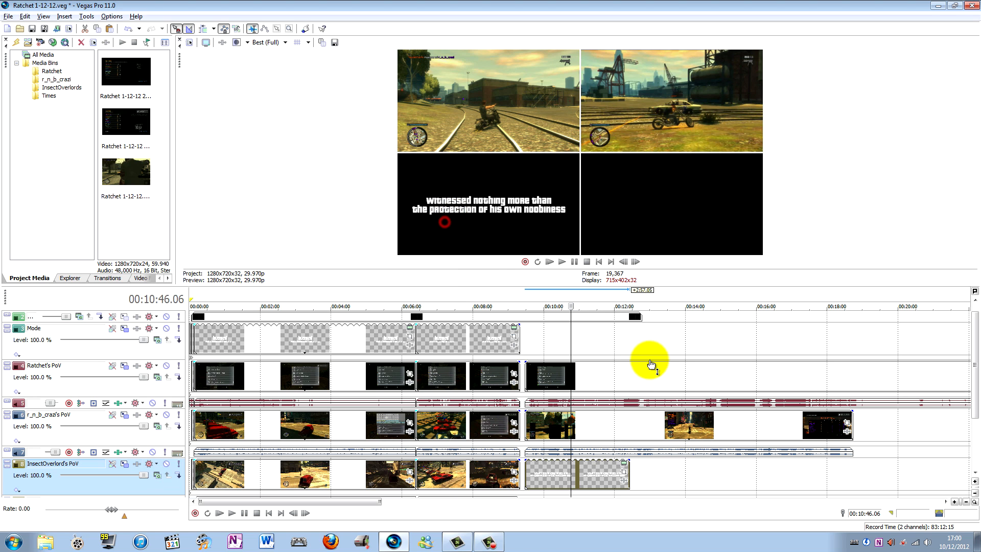
click(544, 430)
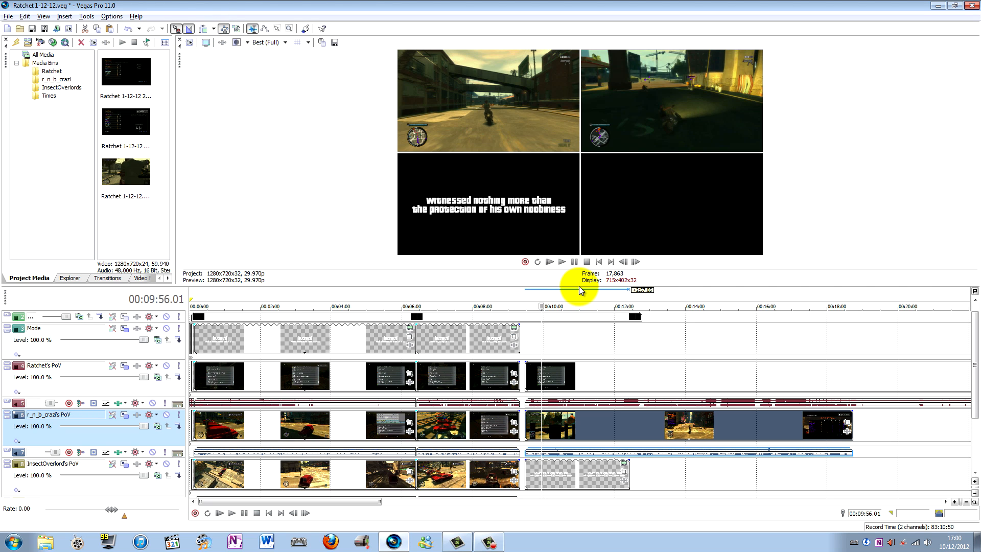
drag(578, 287, 567, 422)
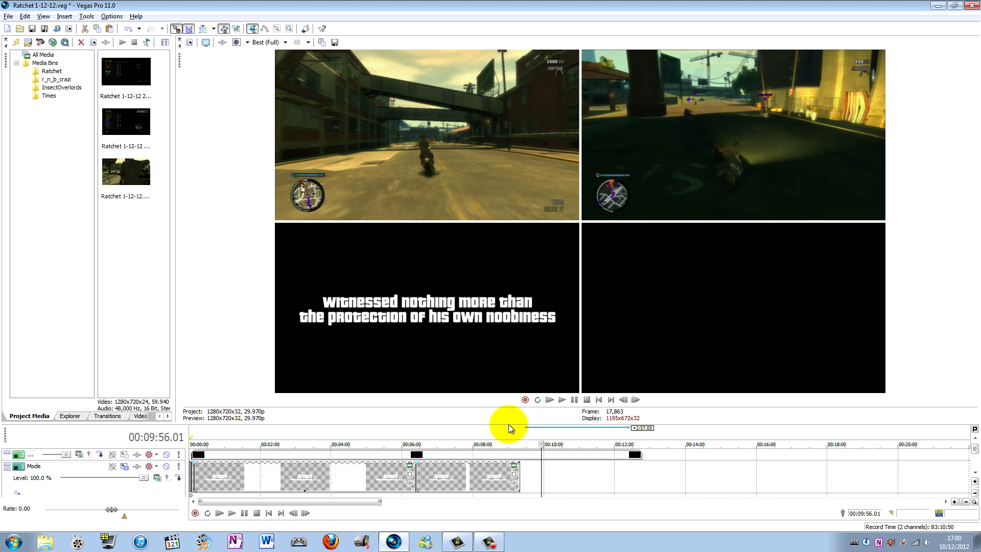
drag(507, 424, 494, 342)
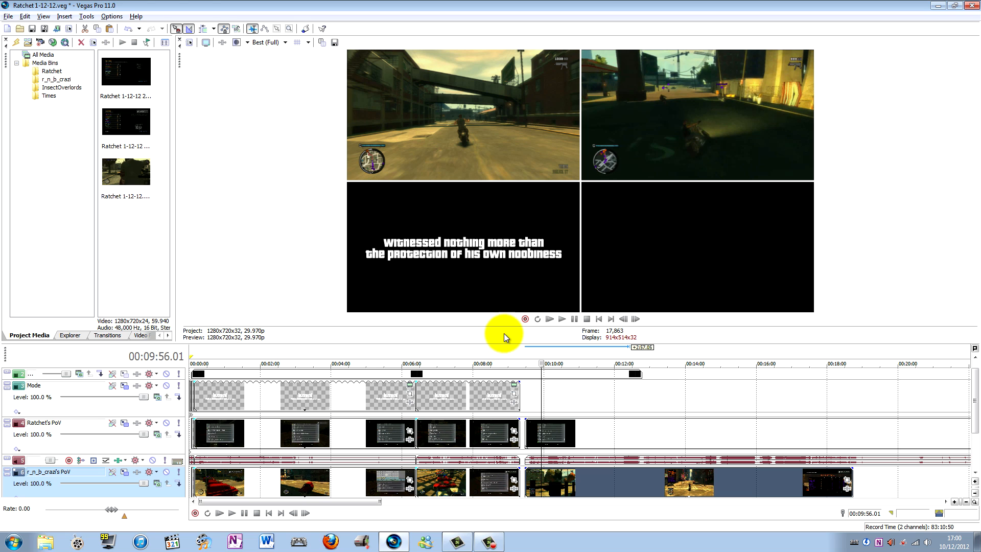
- Find the frame where r_n_b_crazi's bike hits the police car and split the r_n_b_crazi's PoV clip there, at 00:10:19.03
key(alt+Right)
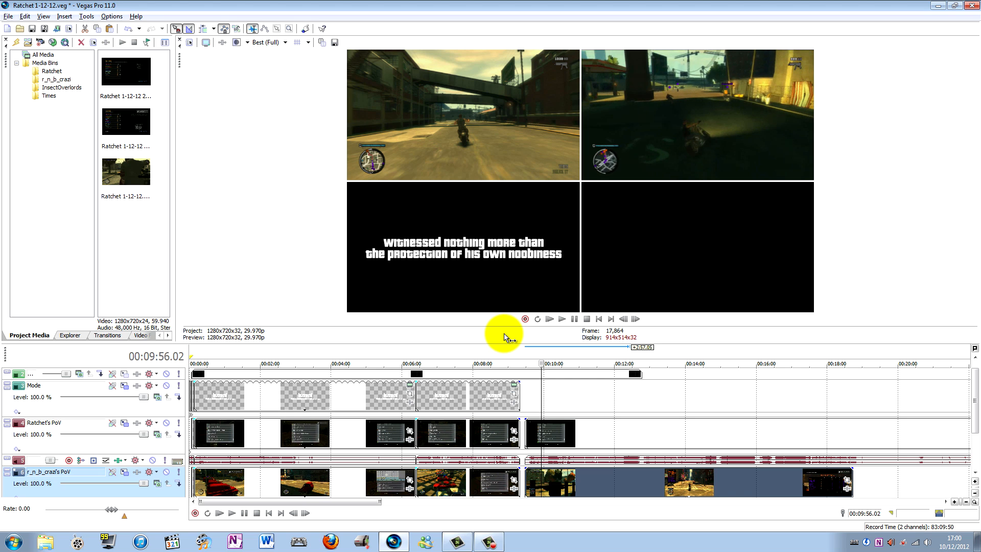
key(alt+Right)
key(alt+Right)
key(alt+Right)
key(alt+Right)
key(alt+Right)
key(alt+Right)
key(alt+Right)
key(alt+Right)
key(alt+Right)
key(alt+Right)
key(alt+Right)
key(alt+Right)
key(alt+Right)
key(alt+Right)
key(alt+Right)
key(alt+Right)
key(alt+Right)
key(alt+Right)
key(alt+Right)
key(alt+Right)
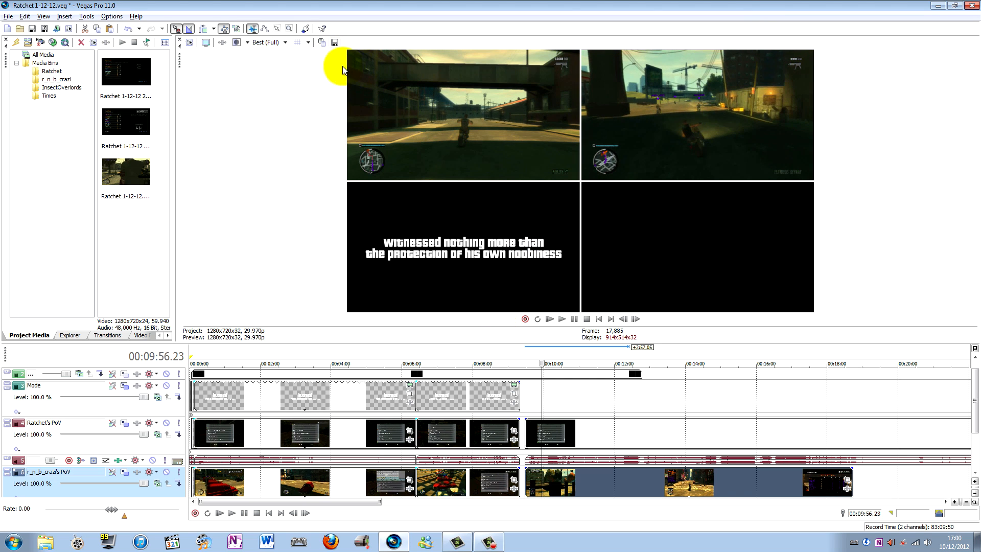
key(Right)
key(Right)
key(Right)
key(Right)
key(Right)
key(Right)
key(Right)
key(Right)
key(Right)
key(Right)
key(Right)
key(Right)
key(Right)
key(Right)
key(Right)
key(Right)
key(Right)
key(Right)
key(Right)
key(Right)
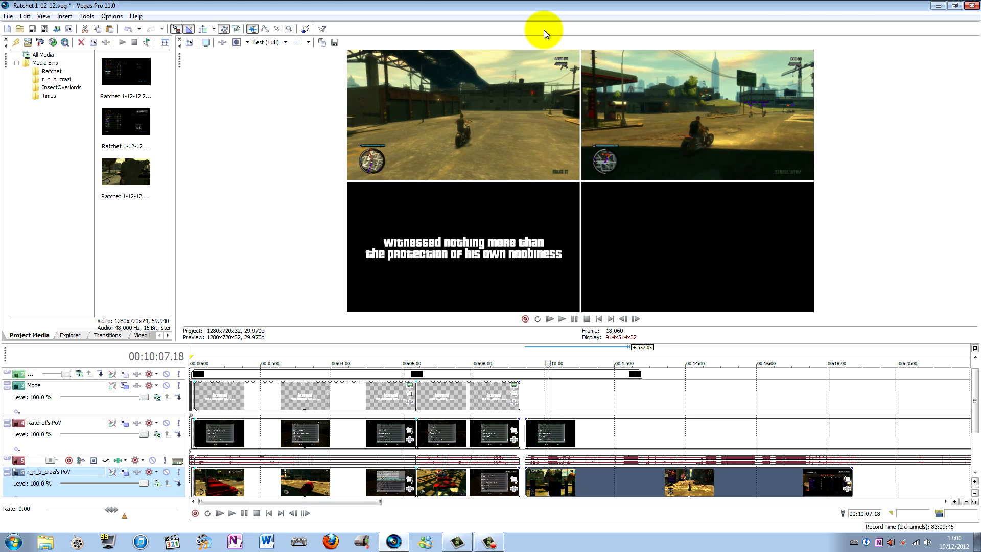
key(Left)
key(Left)
key(Left)
key(Left)
key(Left)
key(Left)
key(Left)
key(Left)
key(Left)
key(Left)
key(Left)
key(Left)
key(Left)
key(Left)
key(Left)
key(Left)
key(Left)
key(Left)
key(Left)
key(Left)
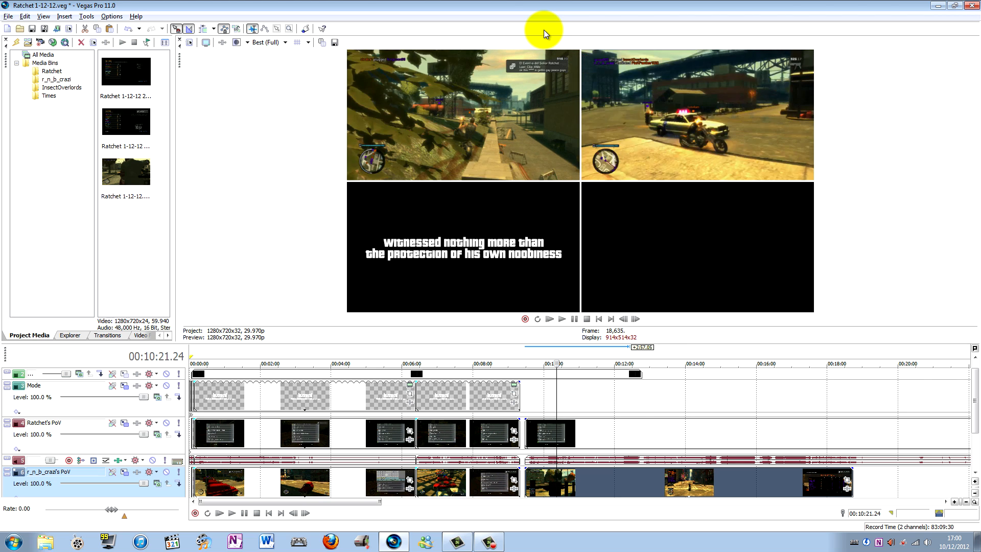
key(Left)
key(Left)
key(Left)
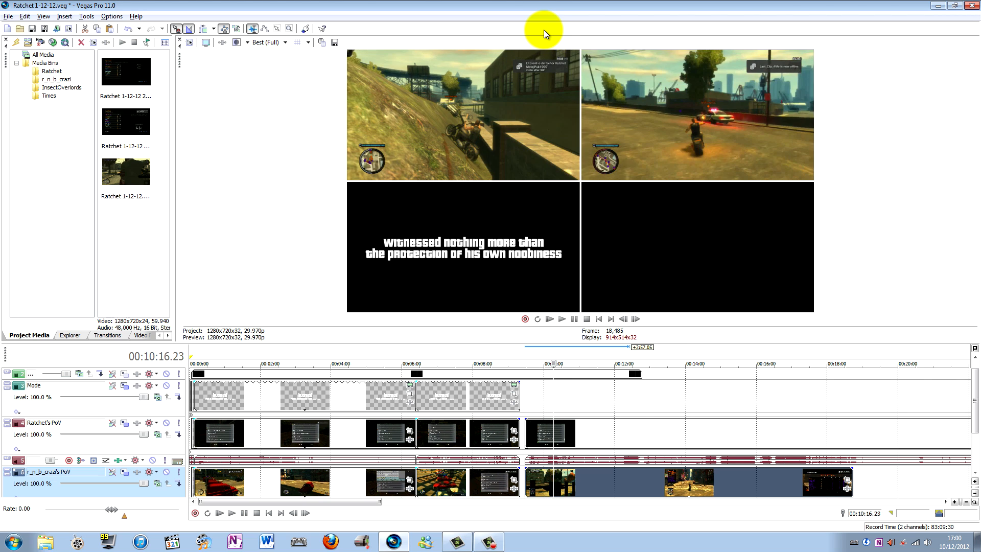
key(Right)
key(Right)
key(Right)
key(Right)
key(Right)
key(Right)
key(Right)
key(Right)
key(Right)
key(Right)
key(Right)
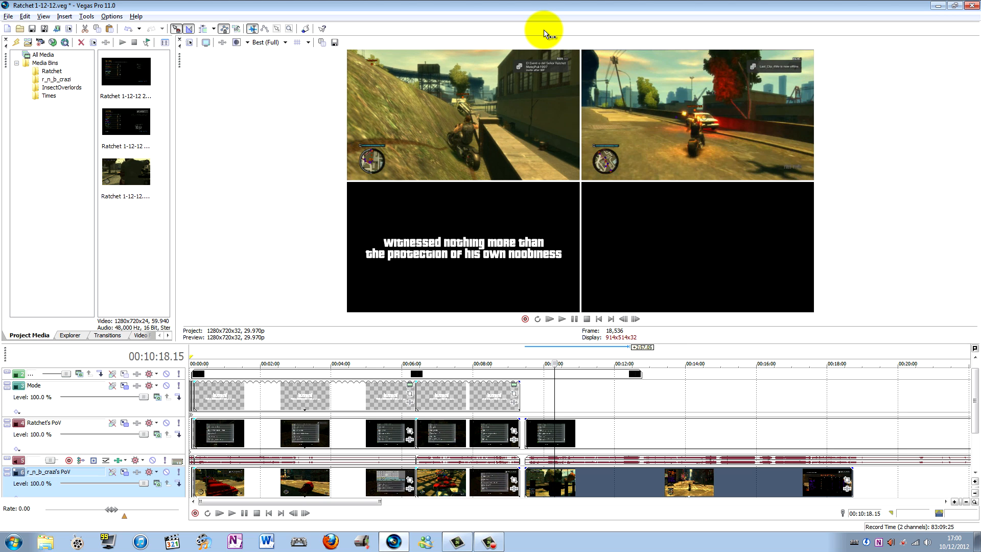
key(Right)
key(Right)
key(Right)
key(Right)
key(Right)
key(Right)
key(Right)
key(Right)
key(Right)
key(Right)
key(Right)
key(Right)
key(Right)
key(Right)
key(Right)
key(Right)
key(Right)
key(Right)
key(Right)
key(Right)
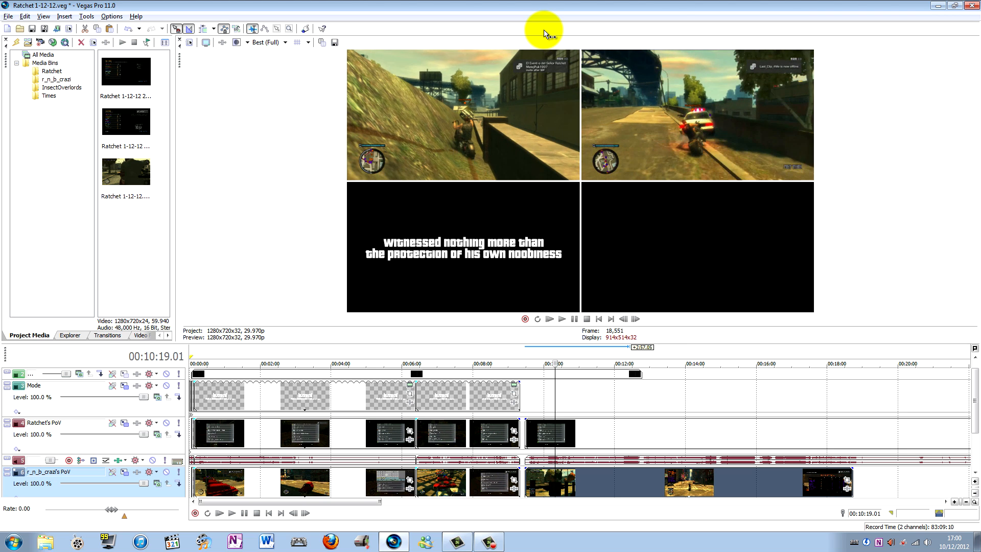
key(Left)
key(Left)
key(Left)
key(Left)
key(Left)
key(Left)
key(Left)
key(Left)
key(Left)
key(Left)
key(Left)
key(Left)
key(Left)
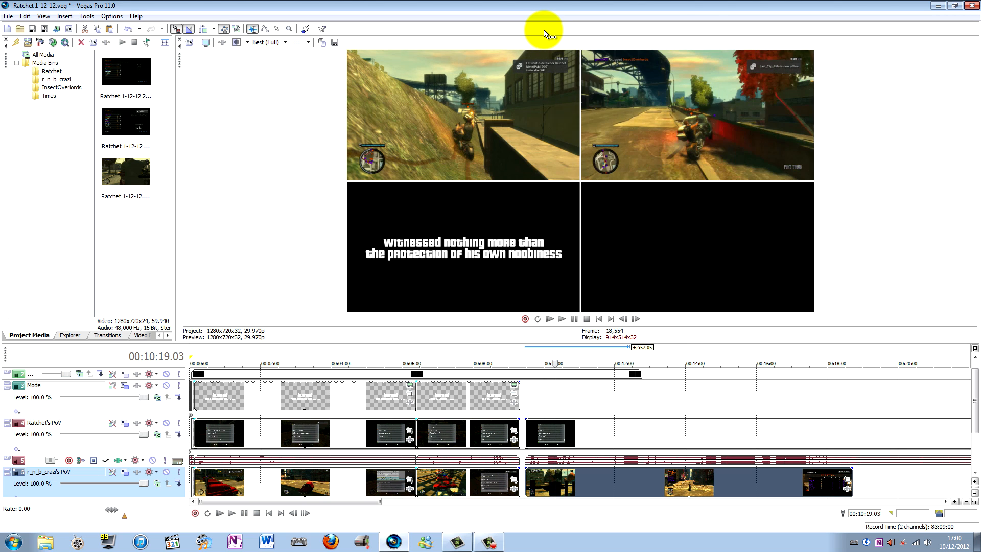
key(Right)
key(Left)
key(Right)
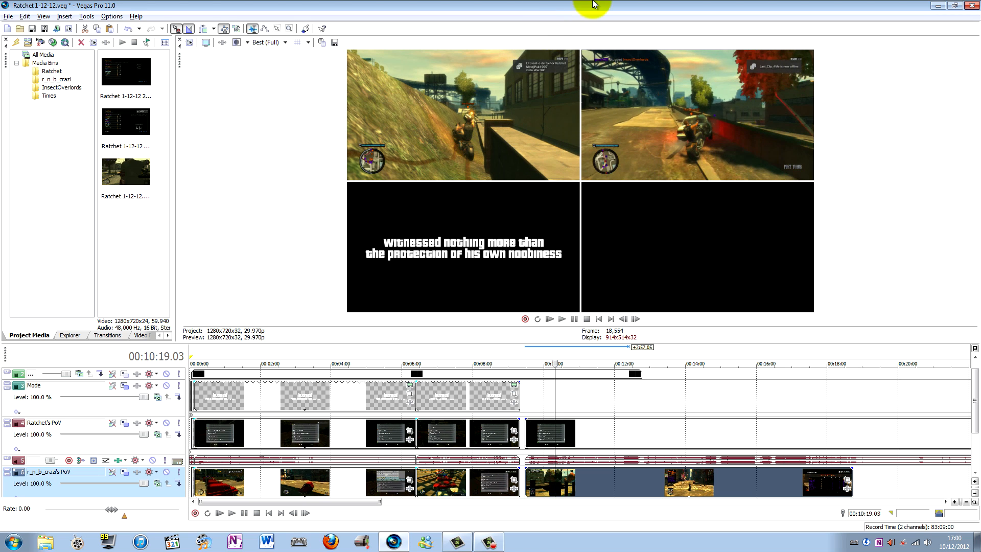
drag(973, 391, 976, 404)
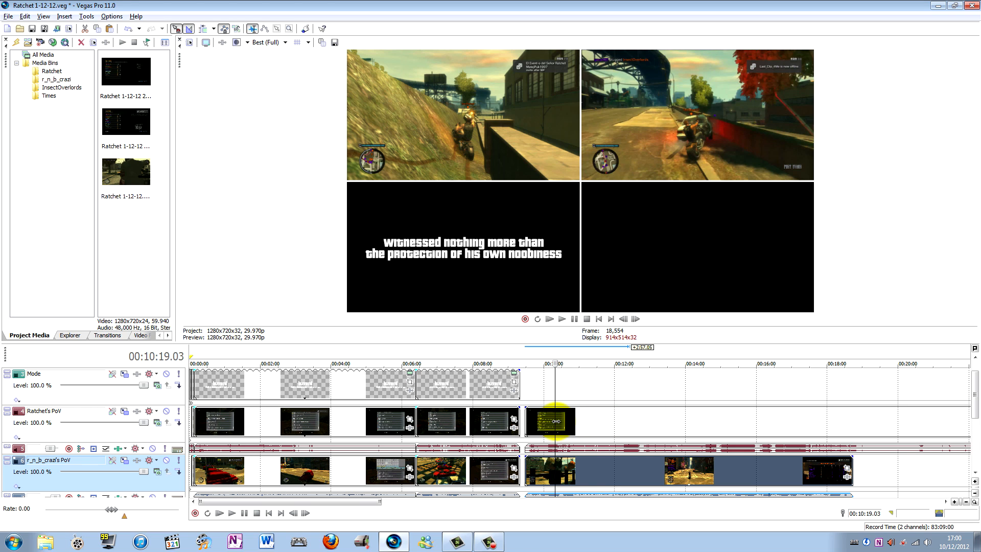
key(s)
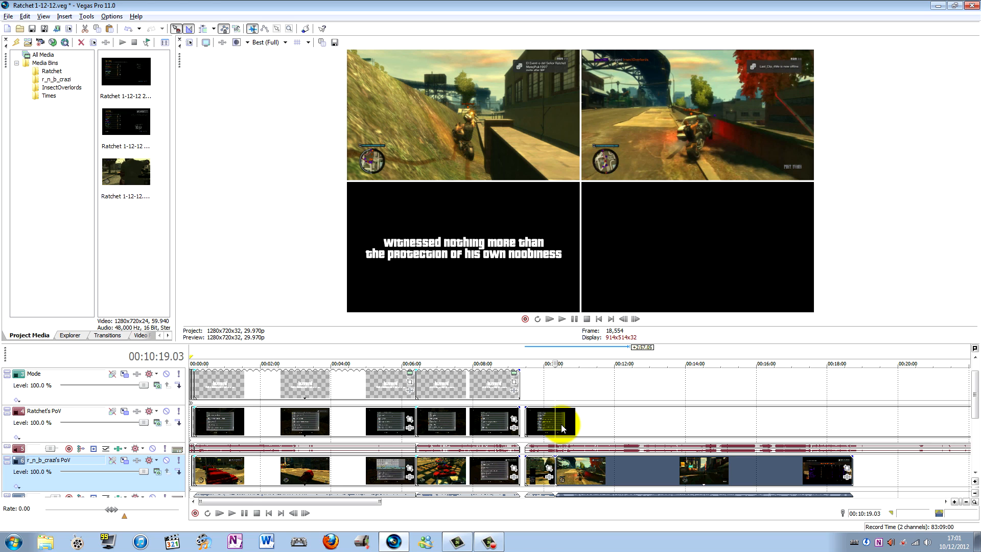
- Magnify the timeline and scan Ratchet's PoV between 00:10:26 and 00:10:40 for the rider's fall on the railway tracks
key(Up)
key(Up)
key(Up)
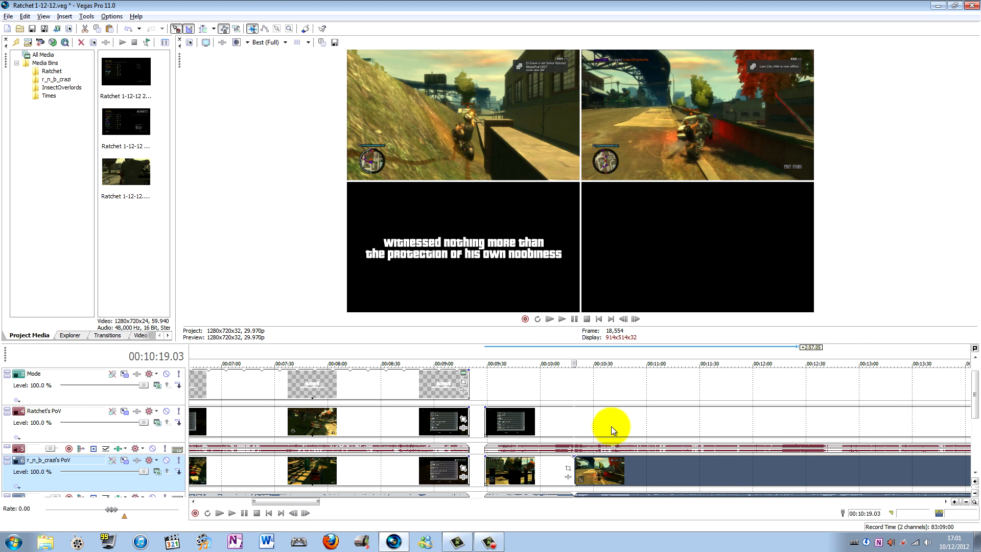
click(587, 420)
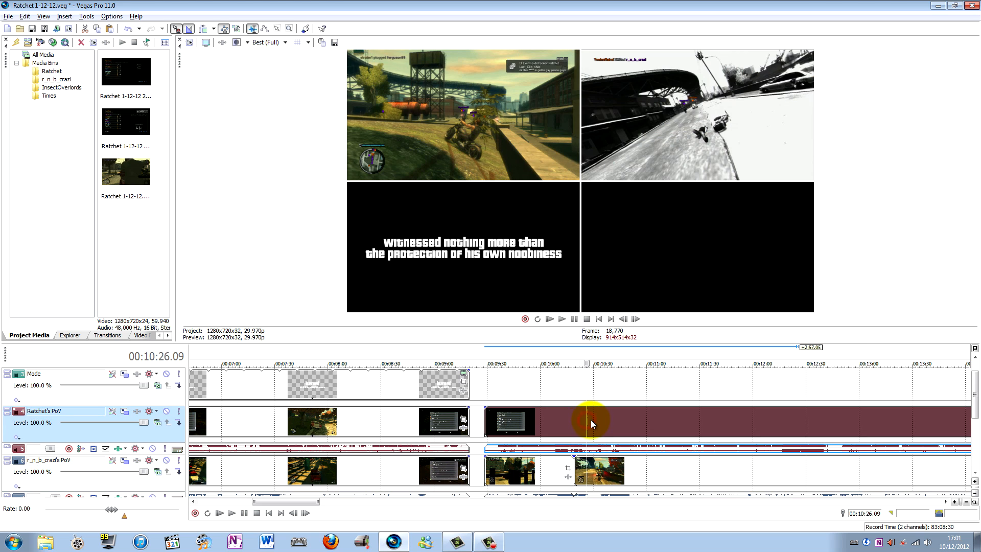
click(600, 420)
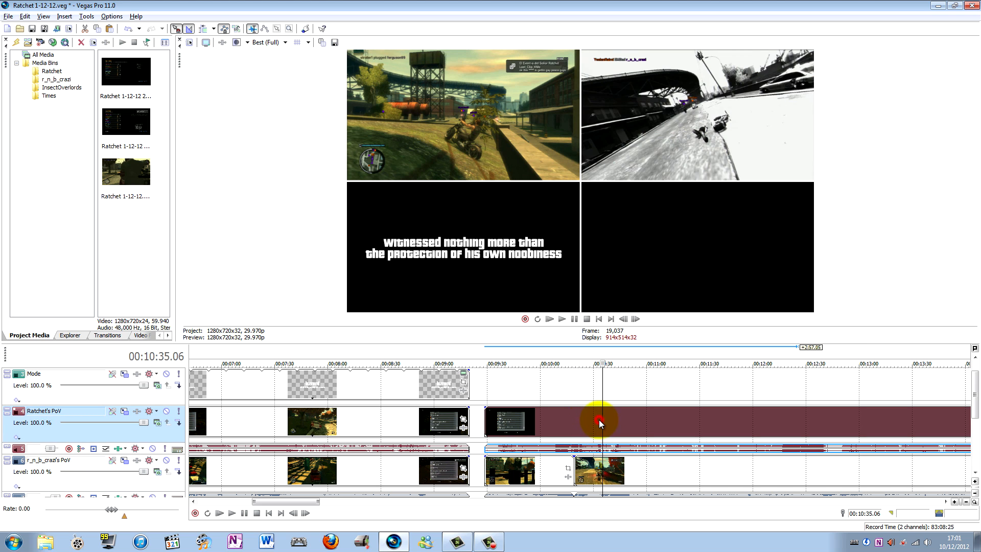
click(548, 419)
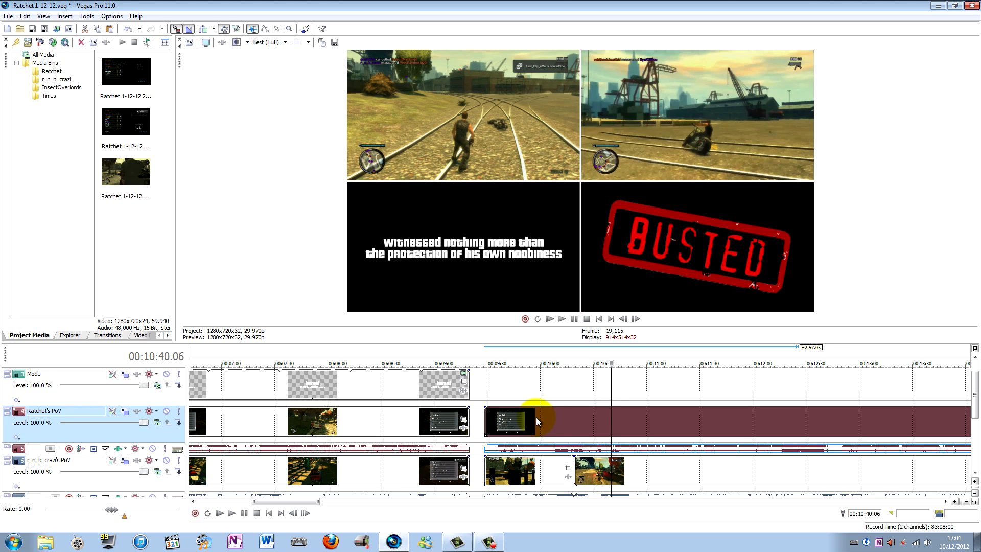
key(Left)
key(Left)
key(Left)
key(Left)
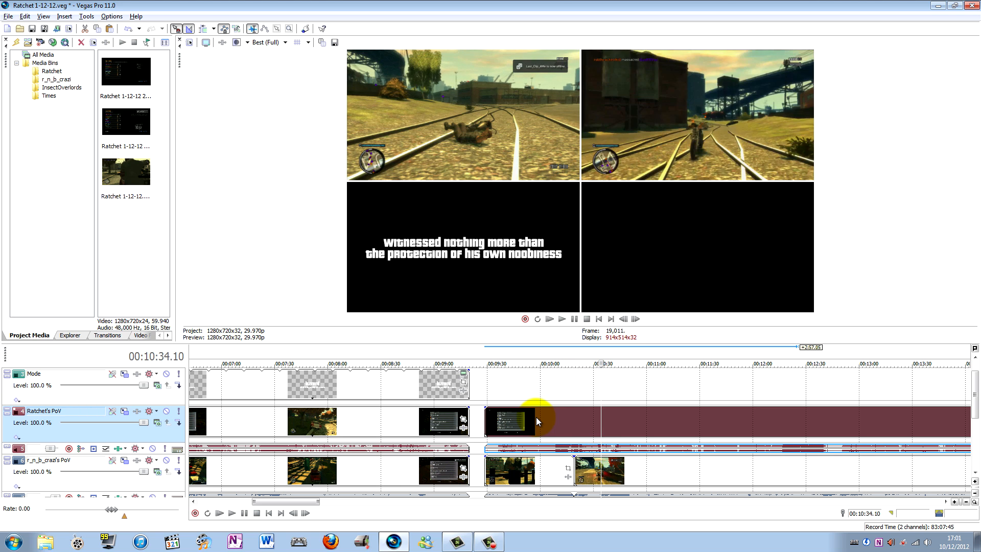
- Go frame by frame through the rider's fall in Ratchet's PoV from 00:10:34.10 to 00:10:34.29
key(alt+Right)
key(alt+Right)
key(alt+Right)
key(alt+Right)
key(alt+Right)
key(alt+Right)
key(alt+Right)
key(alt+Right)
key(alt+Right)
key(alt+Right)
key(alt+Right)
key(alt+Right)
key(alt+Right)
key(alt+Right)
key(alt+Right)
key(alt+Right)
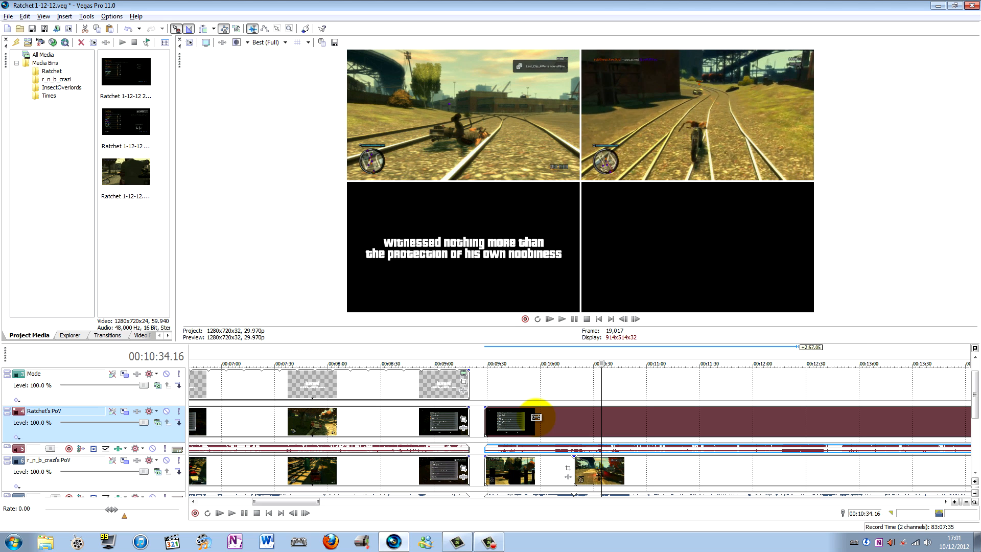
key(alt+Right)
key(alt+Right)
key(alt+Right)
key(alt+Right)
key(alt+Right)
key(alt+Right)
key(alt+Right)
key(alt+Right)
key(alt+Right)
key(alt+Right)
key(alt+Right)
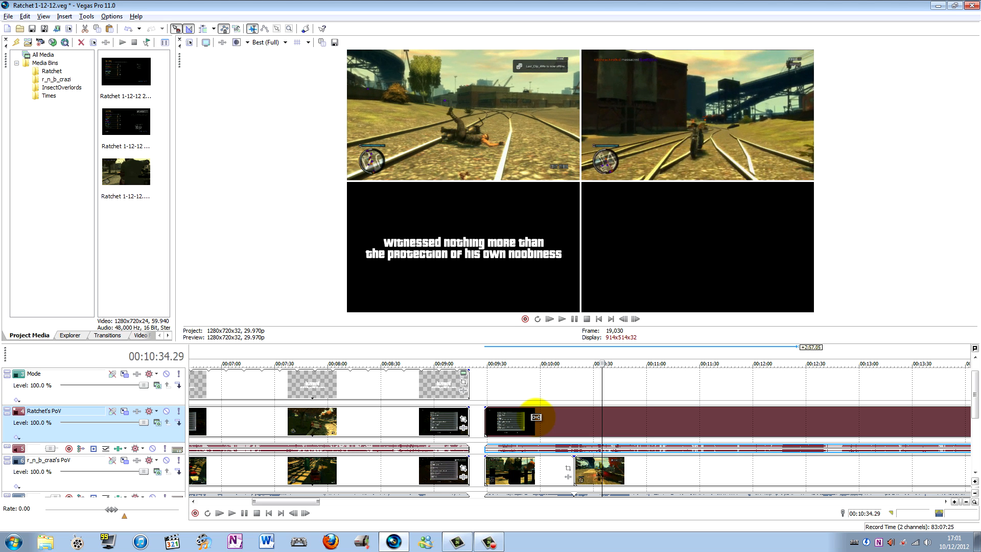
- Examine both PoVs between 00:10:35 and 00:10:37, including where the BUSTED stamp appears
key(Right)
key(Right)
key(Right)
key(Right)
key(Right)
key(Right)
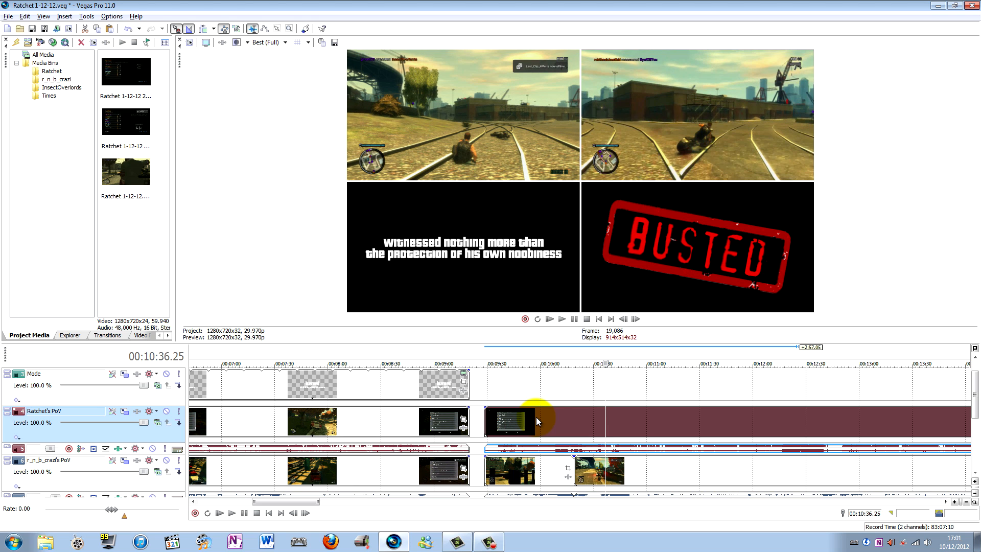
key(Left)
key(Left)
key(Left)
key(alt+Right)
key(alt+Right)
key(alt+Right)
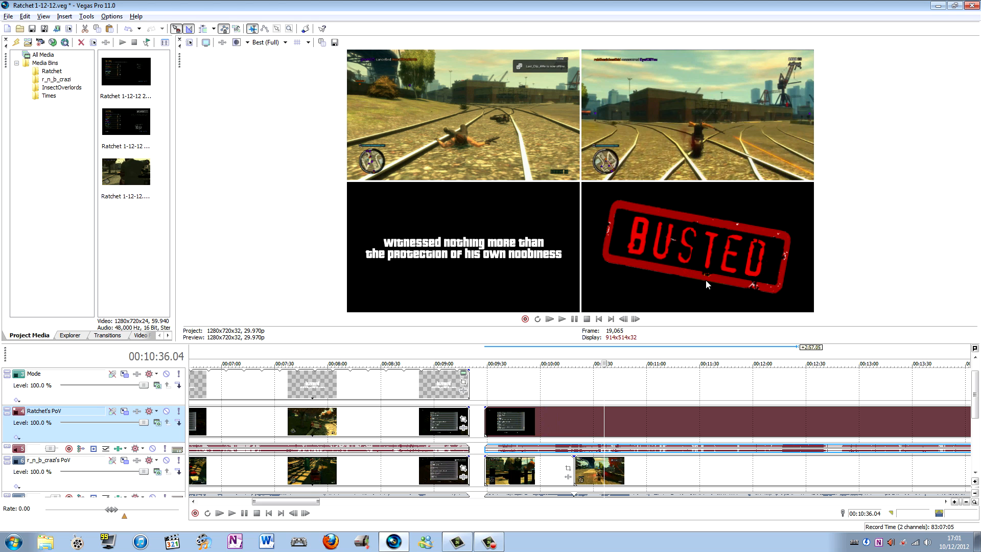
- Place the cursor at 00:10:35.06 and move the BUSTED stamp back to the end of the previous round's clips
scroll(654, 388, down, 5)
drag(974, 411, 974, 402)
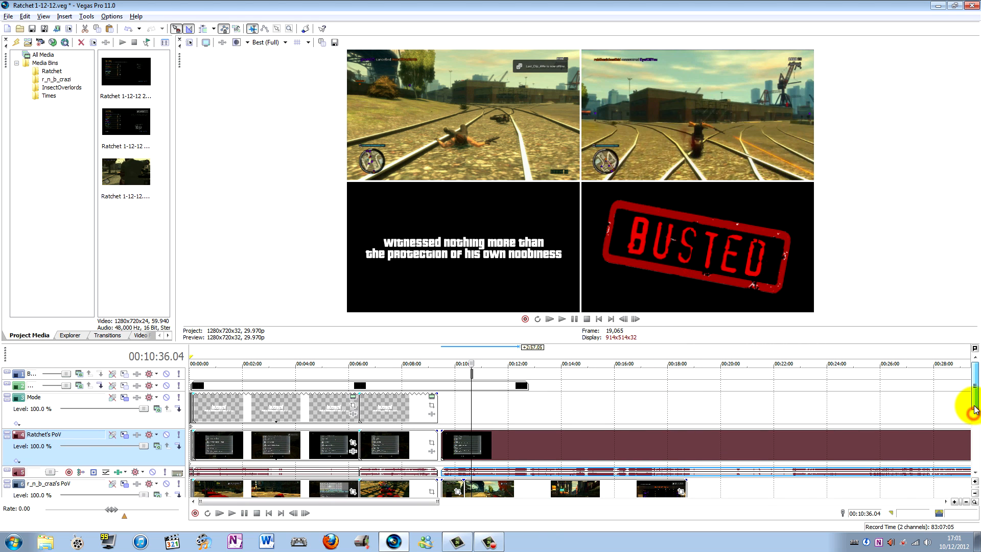
click(470, 353)
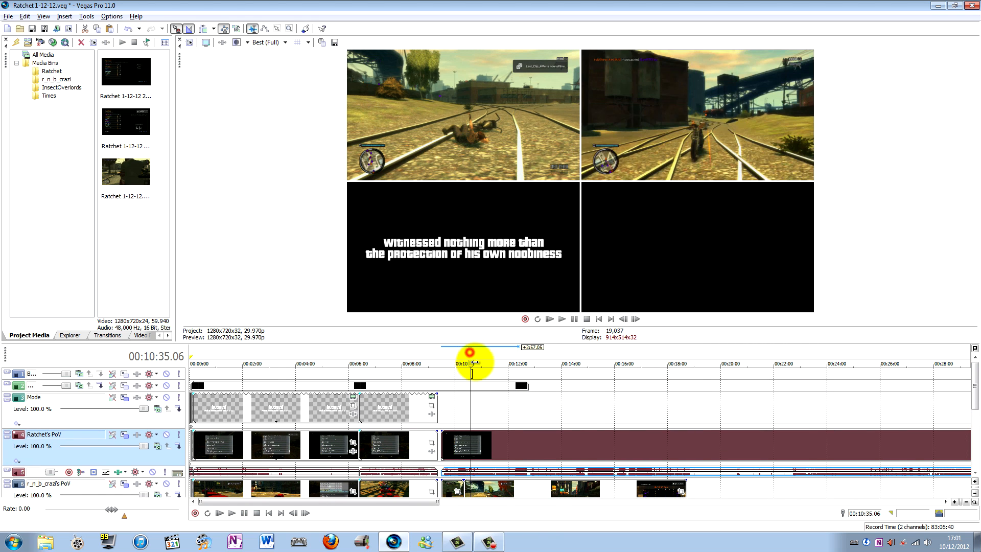
scroll(470, 353, up, 3)
drag(577, 374, 481, 373)
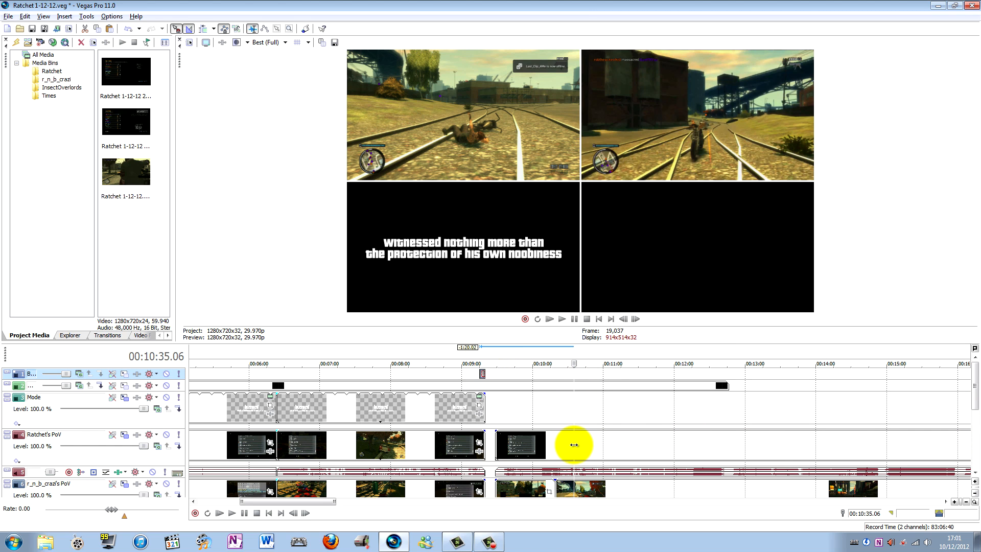
click(574, 444)
key(ctrl+v)
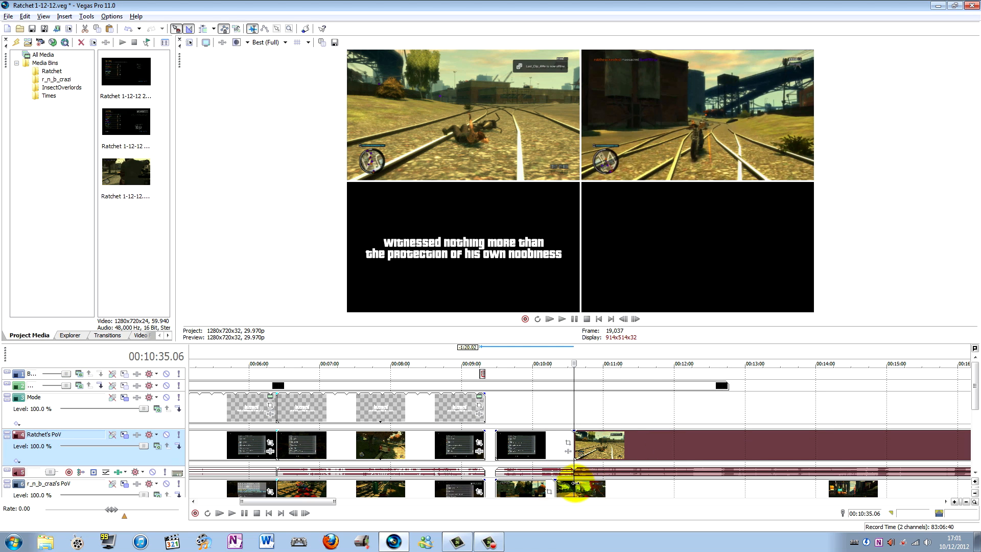
drag(567, 488, 582, 487)
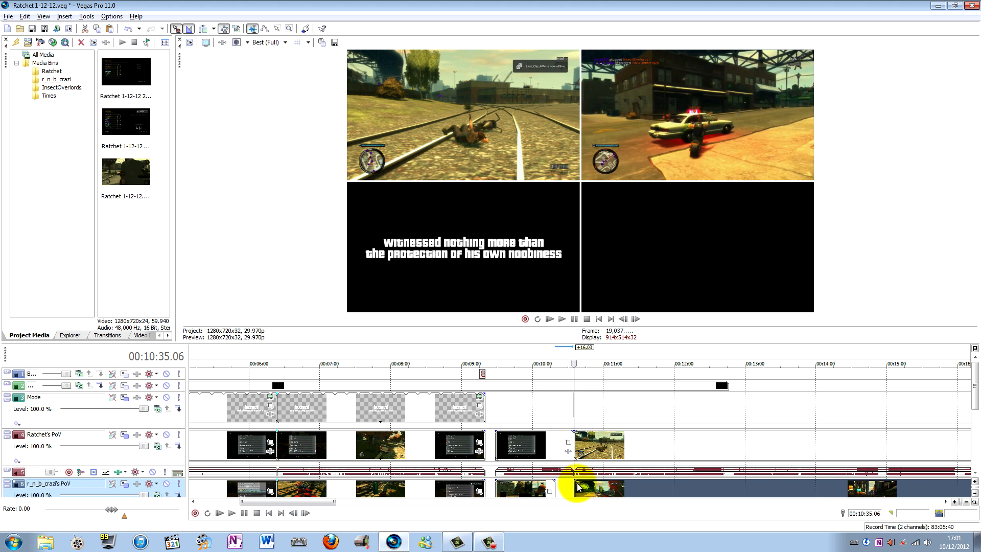
click(539, 488)
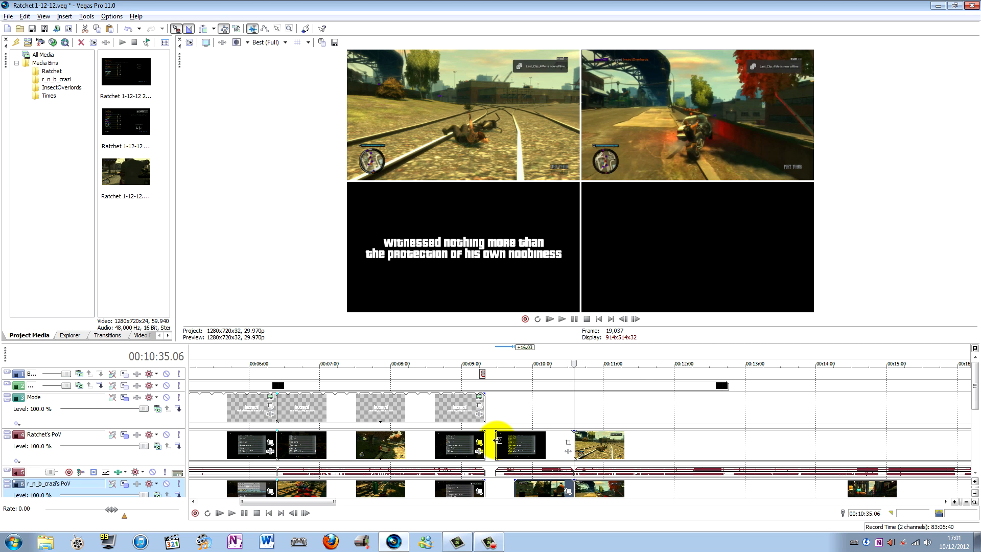
drag(497, 440, 517, 439)
- Copy the busted title on the Mode track and paste it at the start of the new round as a new copy of the source media
click(446, 402)
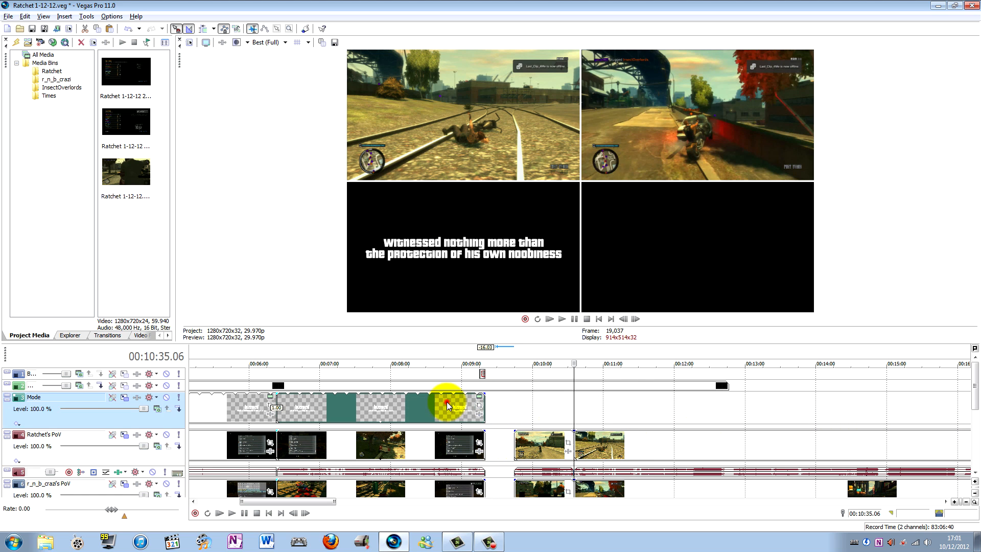
key(ctrl+c)
click(515, 405)
key(ctrl+v)
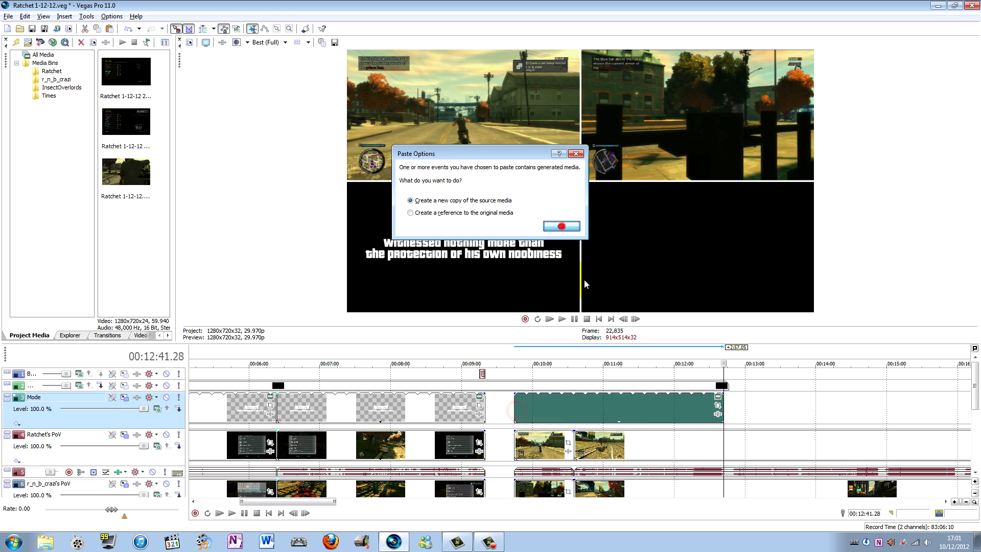
click(561, 226)
- Open the pasted title's text and replace all of it with "witness protection"
click(655, 414)
click(717, 396)
click(317, 354)
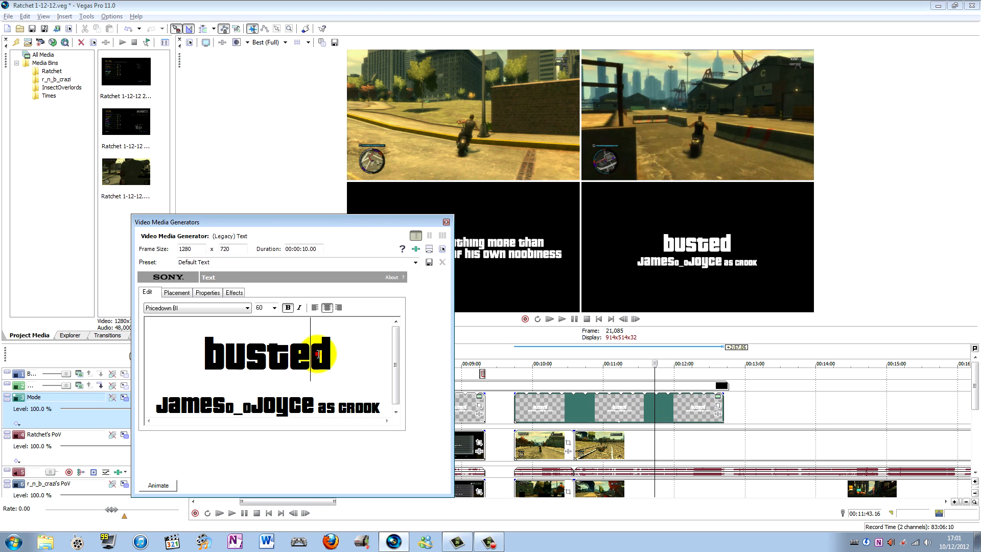
key(ctrl+a)
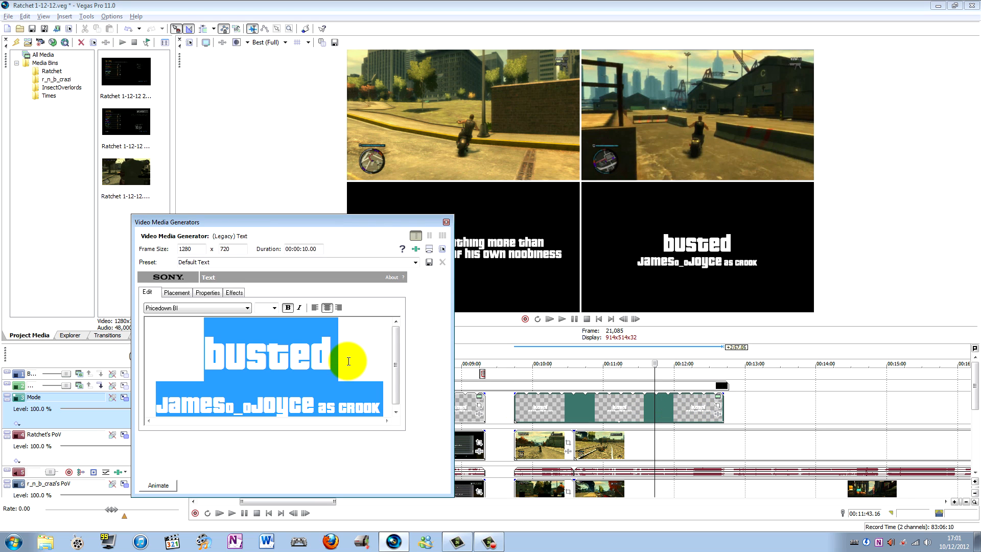
text(witness pror)
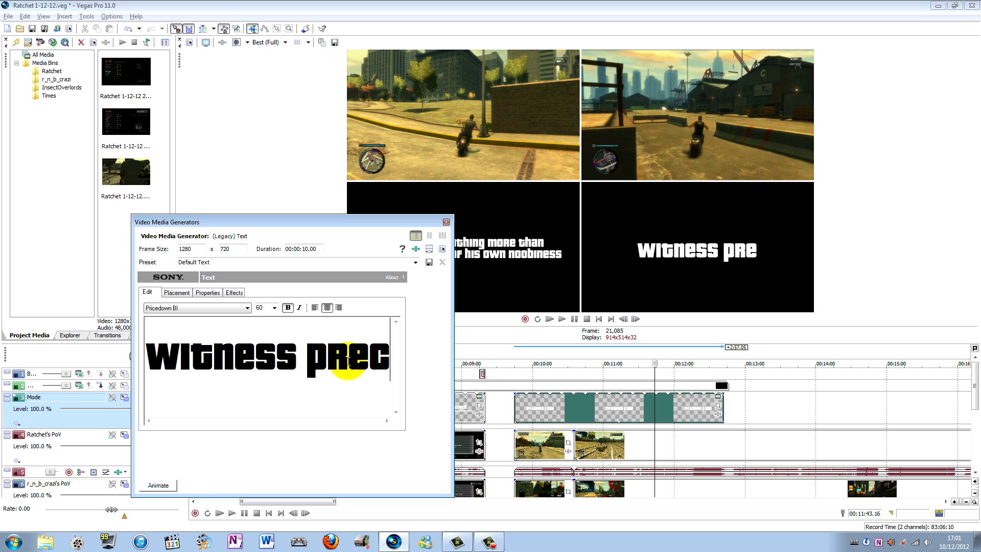
text(ec)
key(BackSpace)
key(BackSpace)
key(BackSpace)
text(tection)
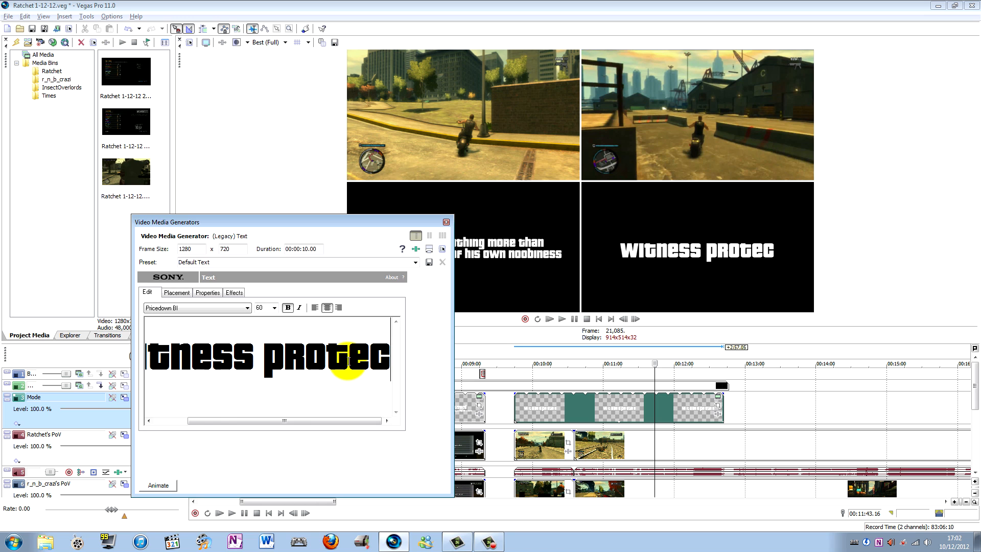
- Add a second line reading "powerful weapons" to the title
key(Return)
text(powerful w)
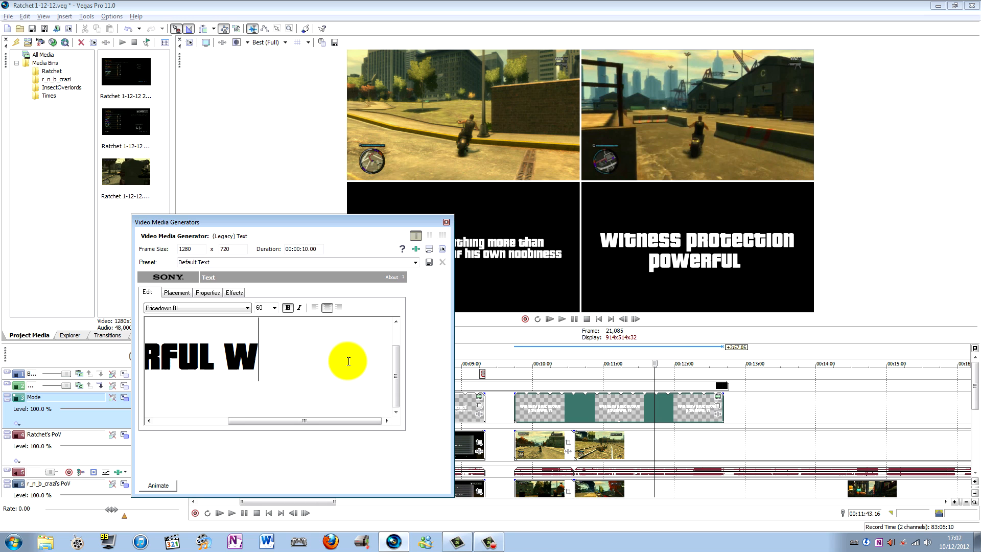
text(eapons)
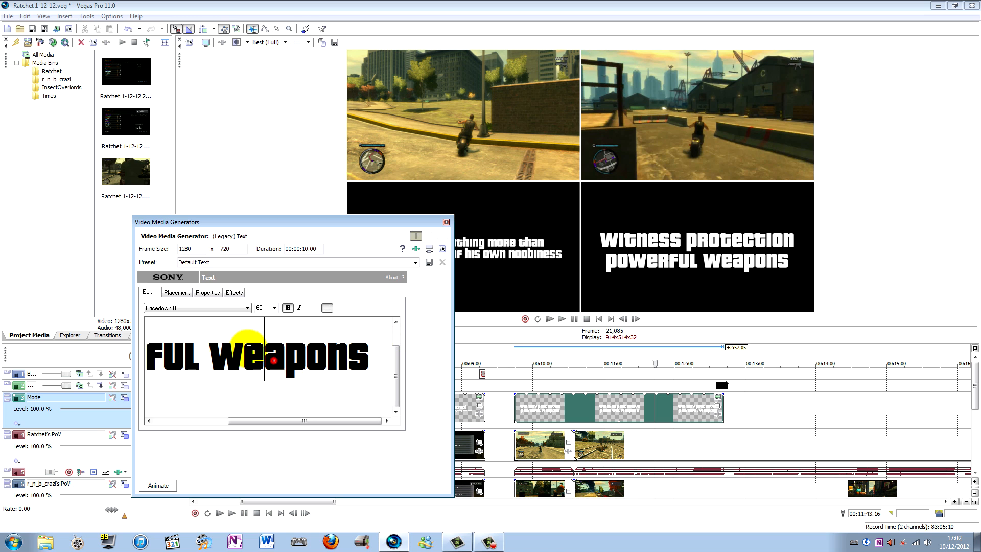
- Reduce the "powerful weapons" line to font size 36 and close the title editor
double_click(265, 348)
click(265, 347)
click(274, 307)
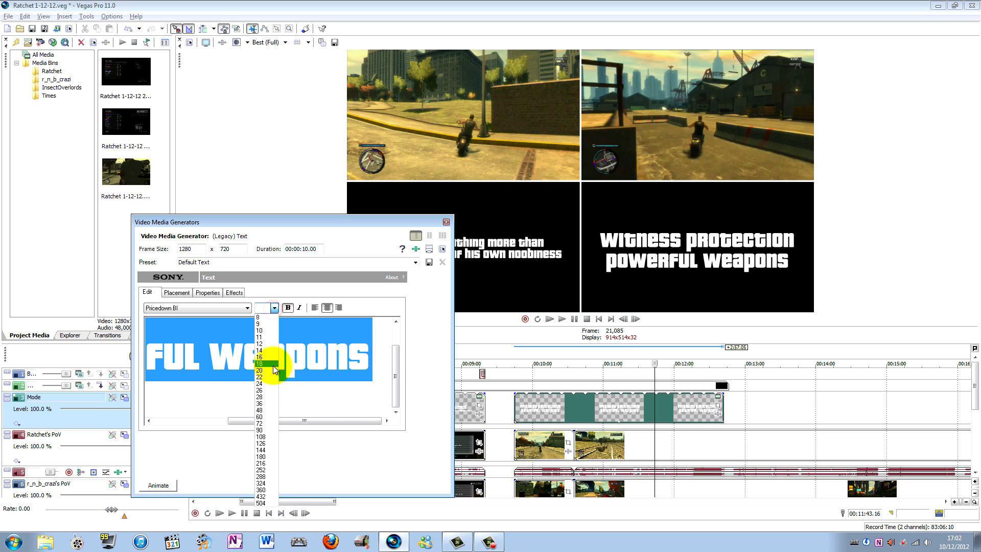
click(263, 403)
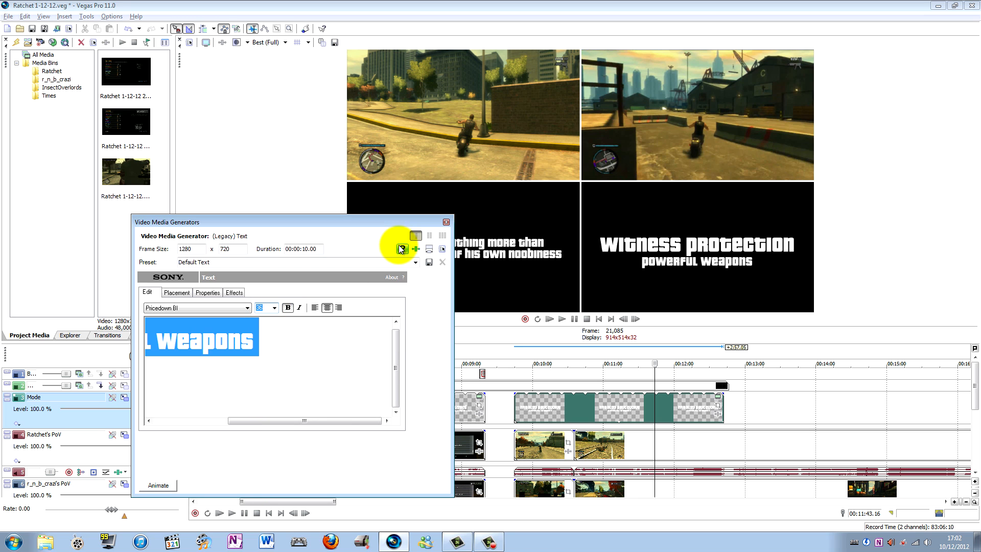
click(445, 222)
- Extend the end of the witness protection title by about 12 minutes 40 seconds
scroll(597, 382, down, 5)
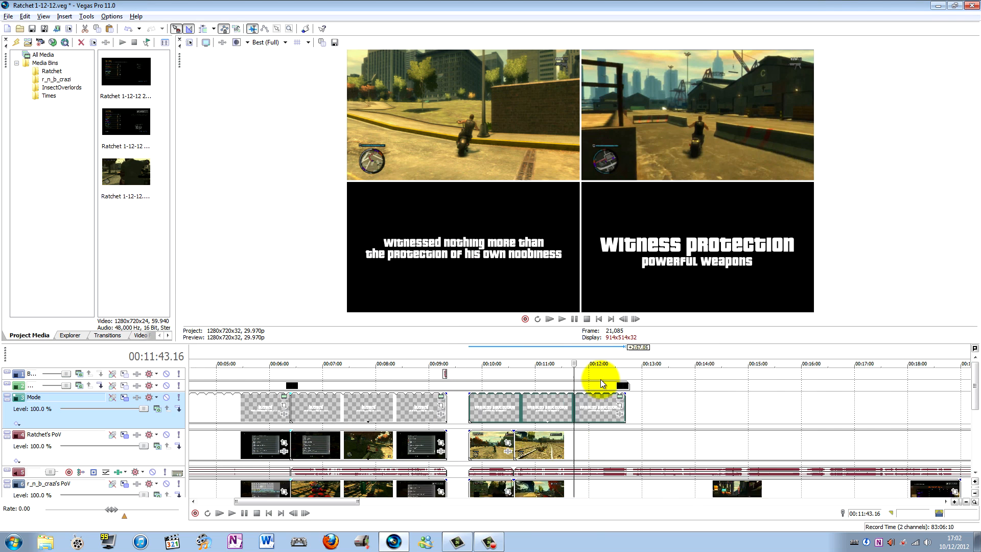
drag(527, 404, 863, 401)
- Review both PoVs backwards from 00:11:43 to about 00:11:30
key(Left)
key(Left)
key(Left)
key(Left)
key(Left)
key(Left)
key(Left)
key(Left)
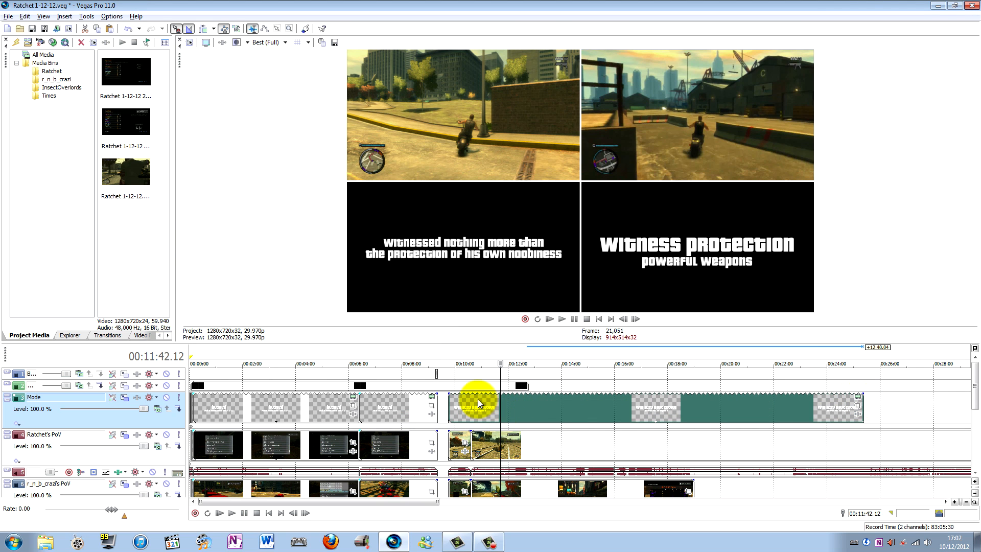
key(Left)
key(Left)
key(Left)
key(Left)
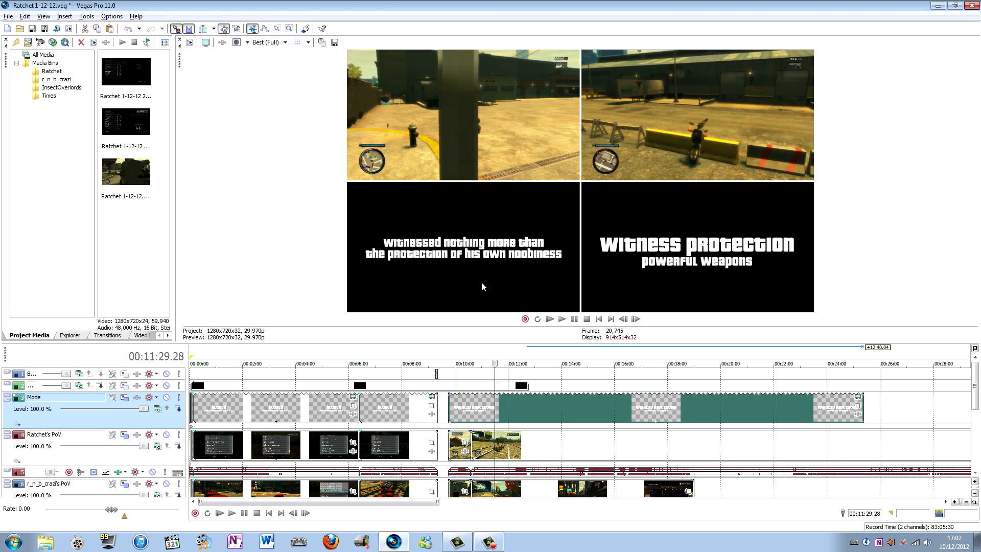
scroll(545, 417, down, 2)
click(478, 452)
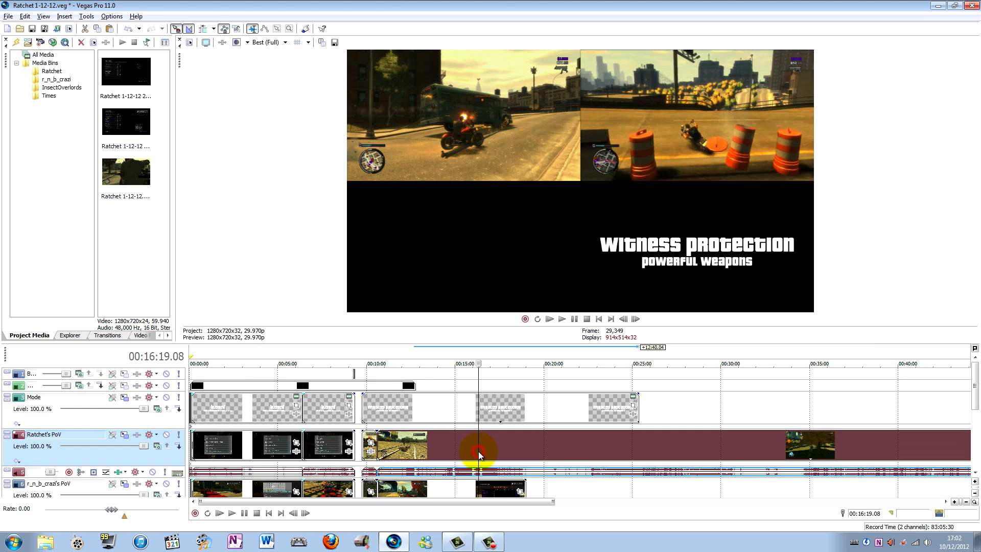
key(Right)
key(Left)
key(Left)
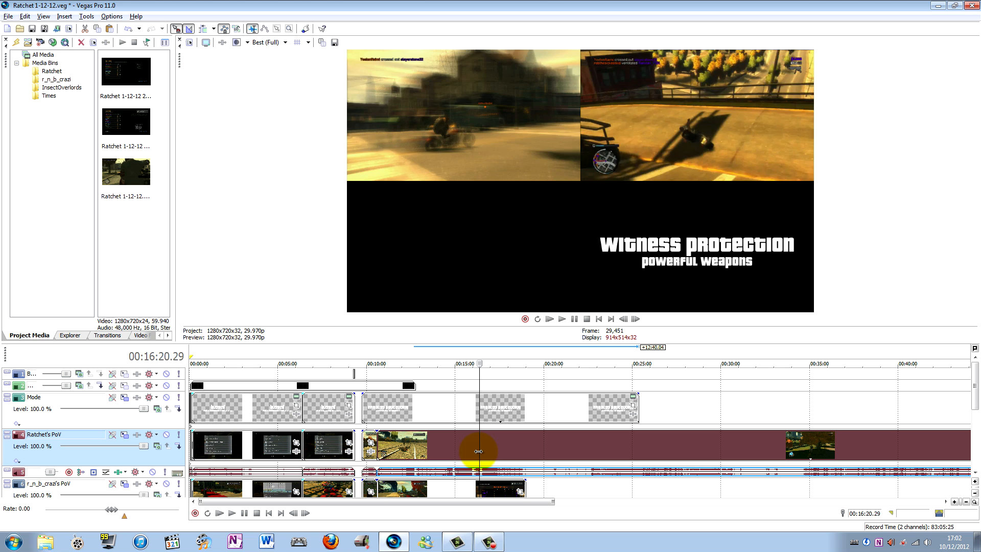
key(Right)
key(Right)
key(Left)
key(Left)
key(Left)
key(Left)
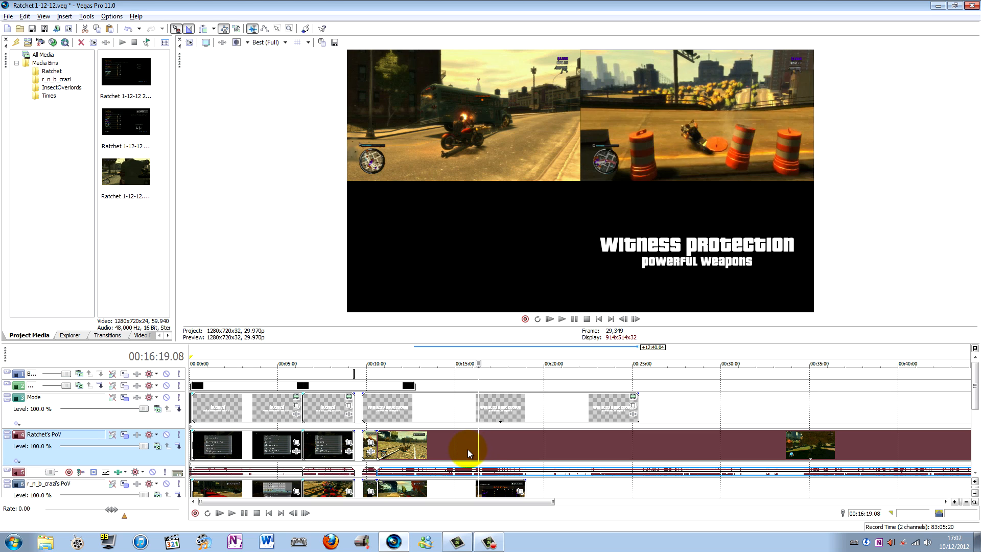
- Compare the action in both players' PoVs between about 00:15:46 and 00:16:31
click(467, 449)
key(Right)
key(Right)
key(Right)
key(Right)
key(Right)
key(Right)
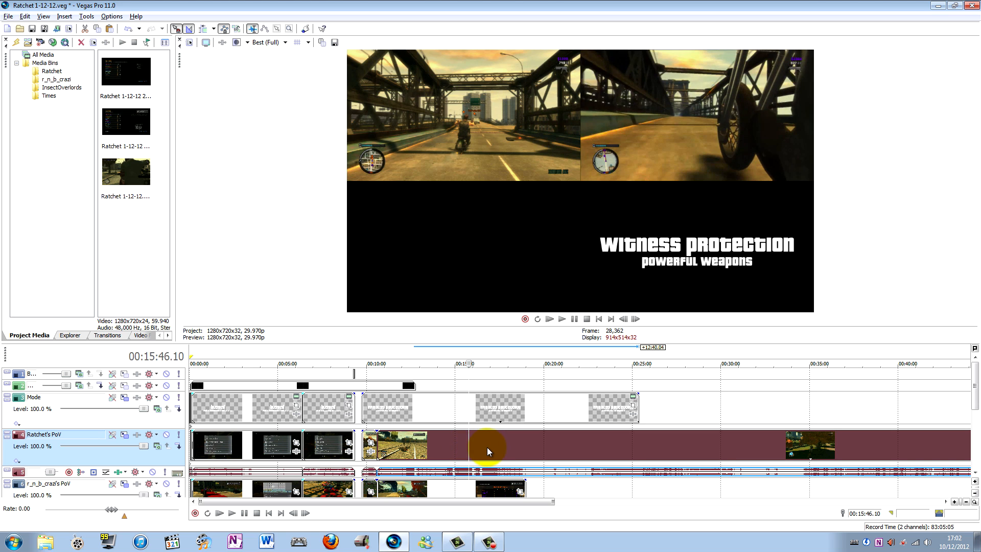
key(Right)
key(Right)
key(Right)
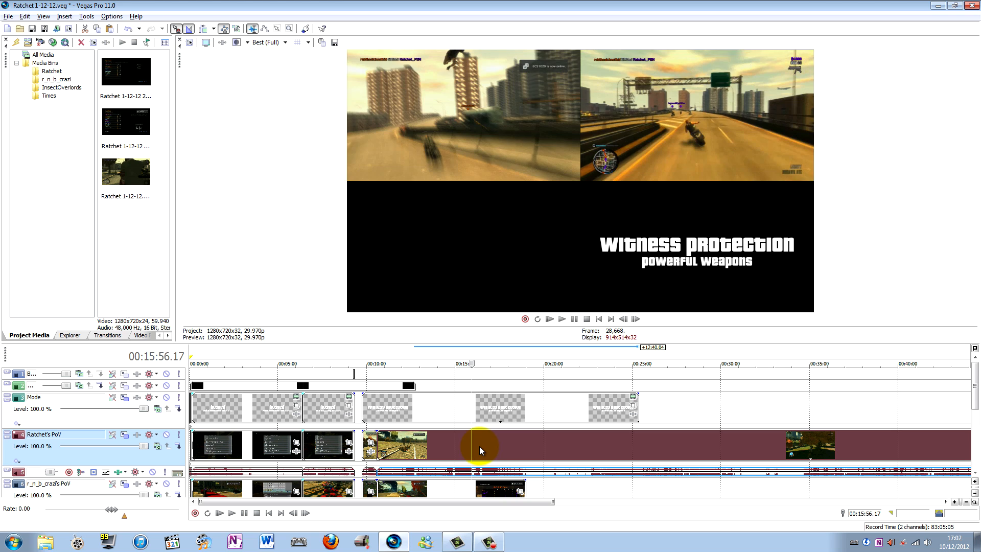
click(479, 447)
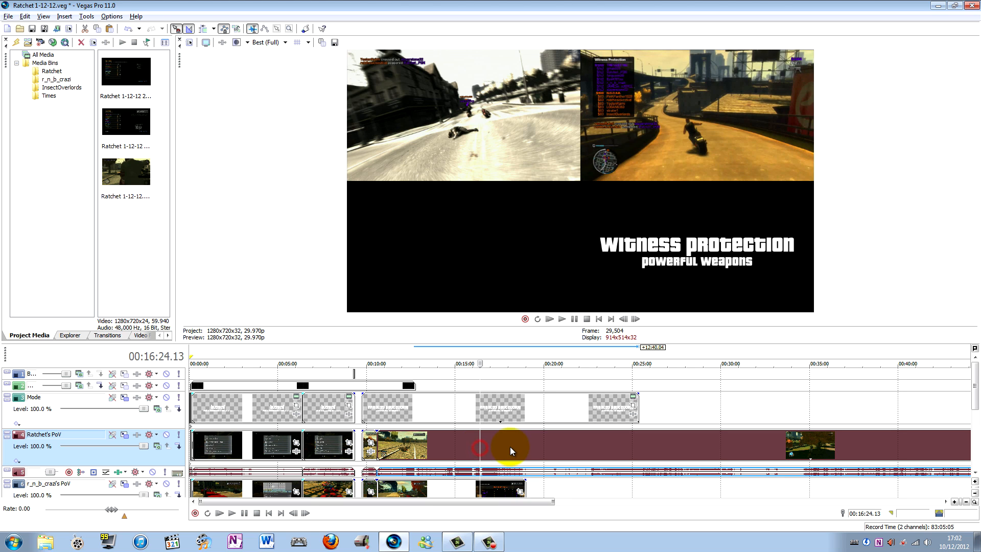
click(509, 446)
click(482, 446)
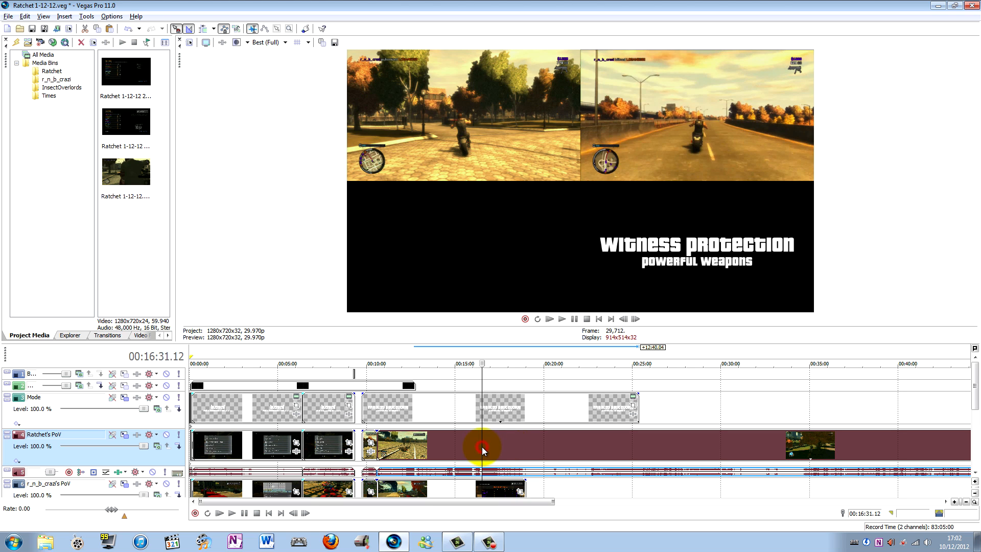
- Extend the end of the split-screen divider overlay by about 10 minutes 43 seconds
click(492, 446)
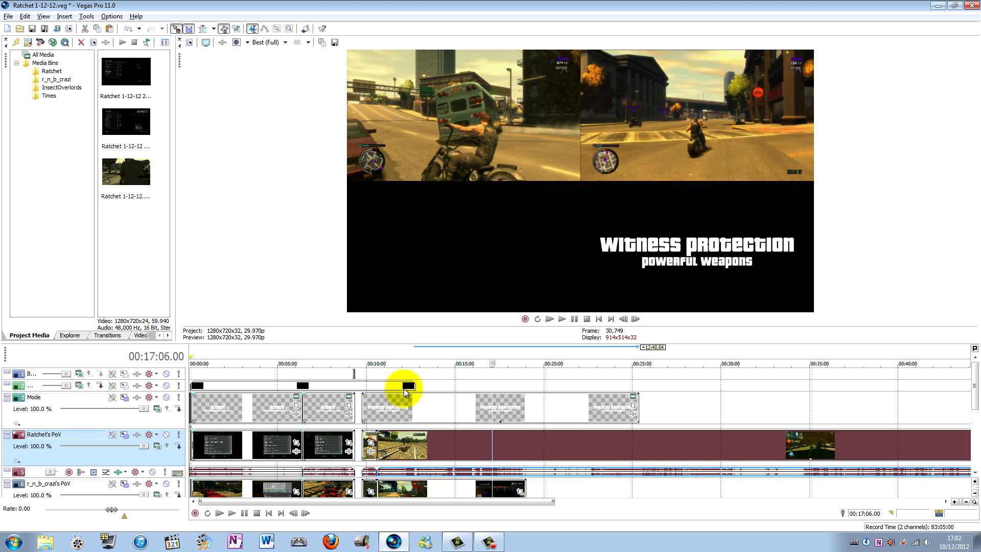
drag(416, 386, 605, 385)
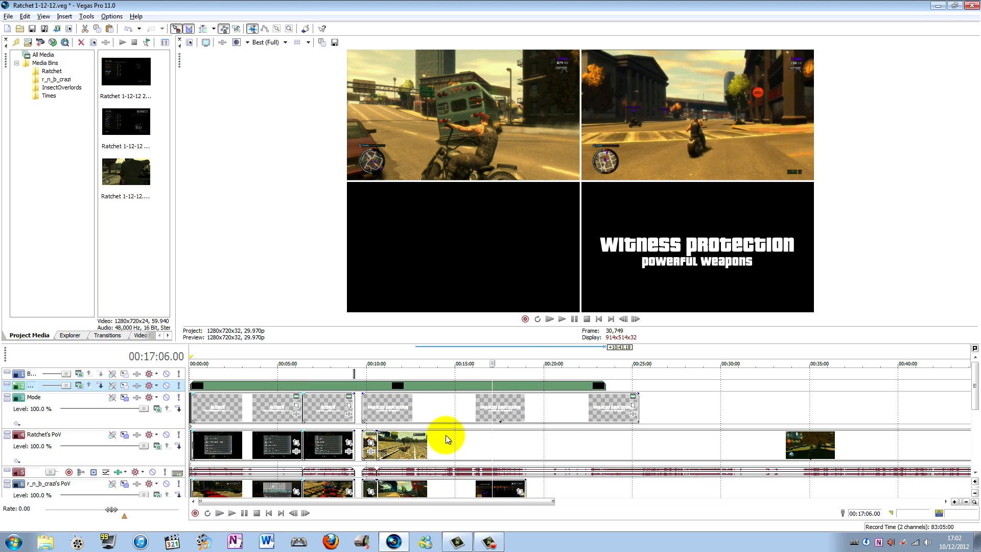
- Play both PoVs around 00:17:26 to 00:17:33 to compare when the kill messages appear
key(space)
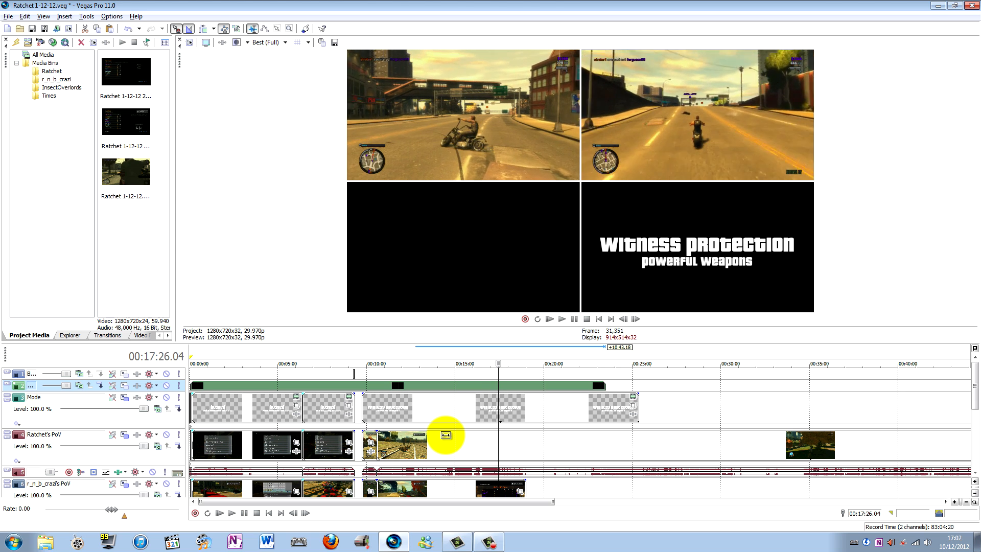
key(space)
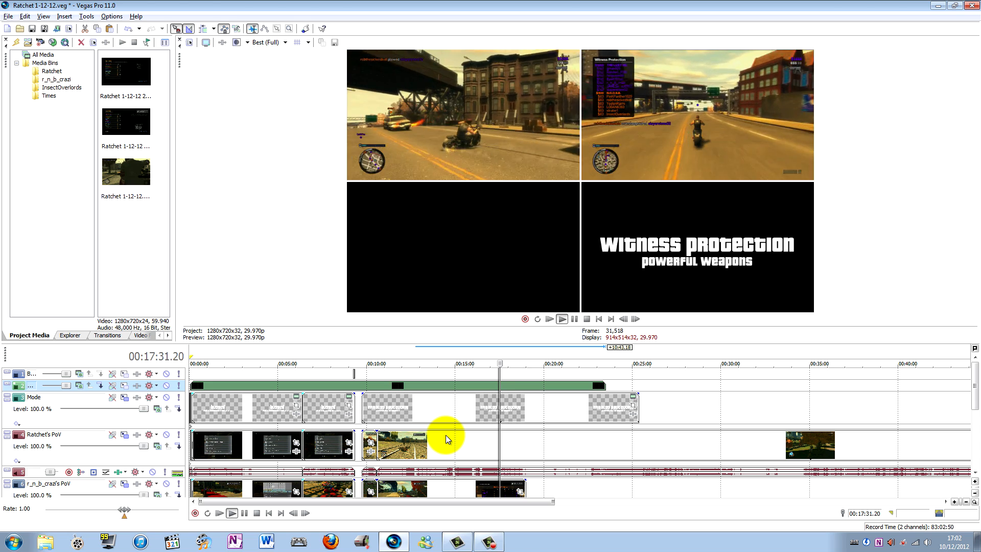
key(space)
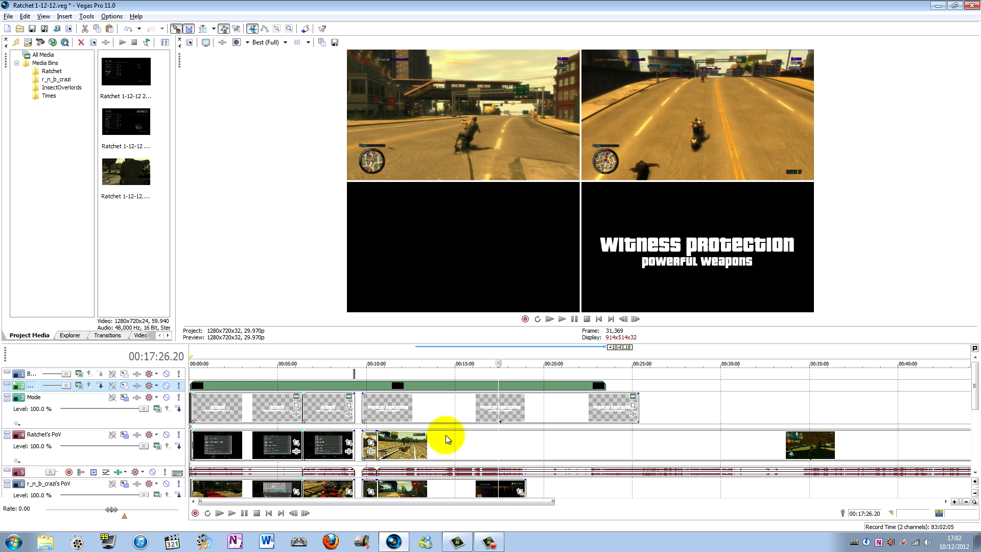
click(498, 447)
key(space)
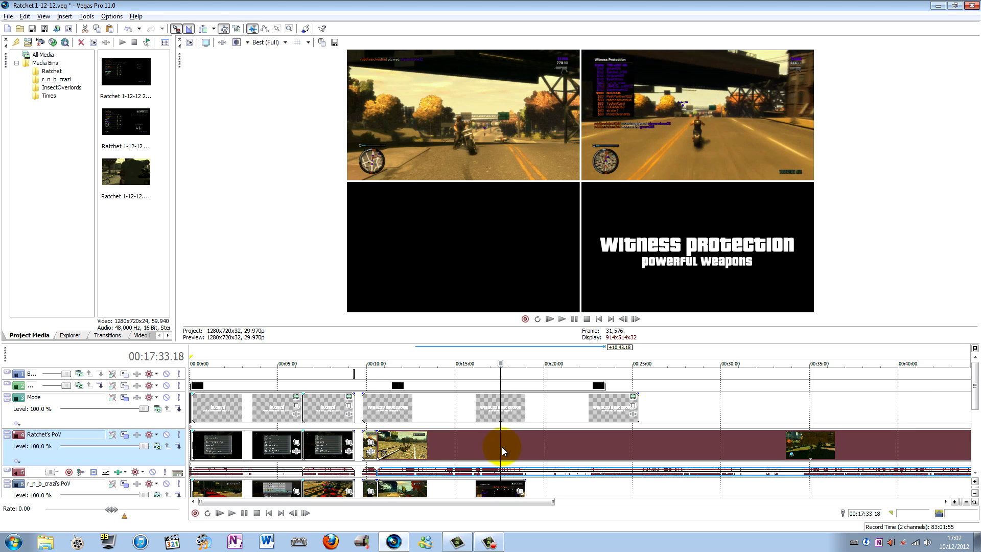
key(space)
key(space)
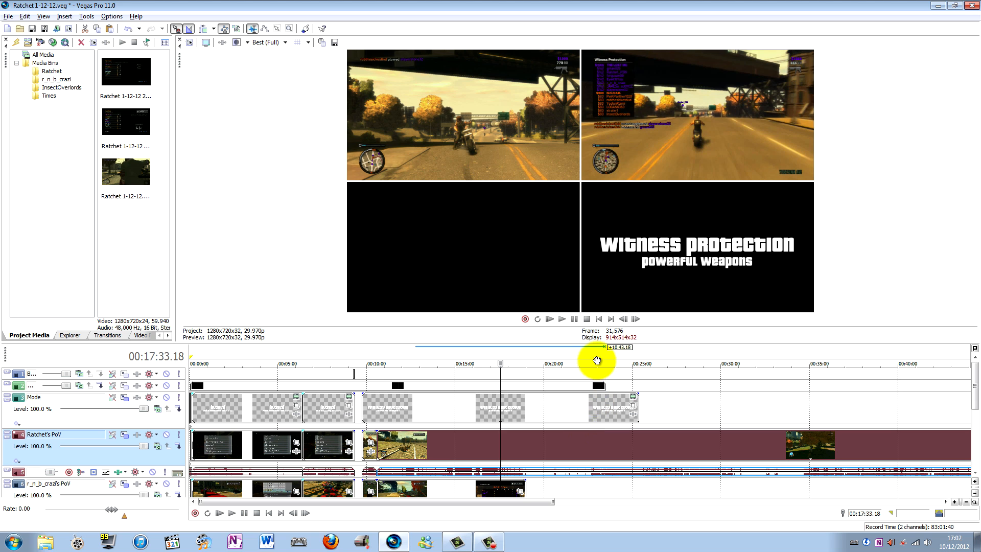
- Enlarge the video preview and examine the kill messages frame by frame back from 00:17:35.14 to about 00:17:35.06
drag(603, 343, 606, 480)
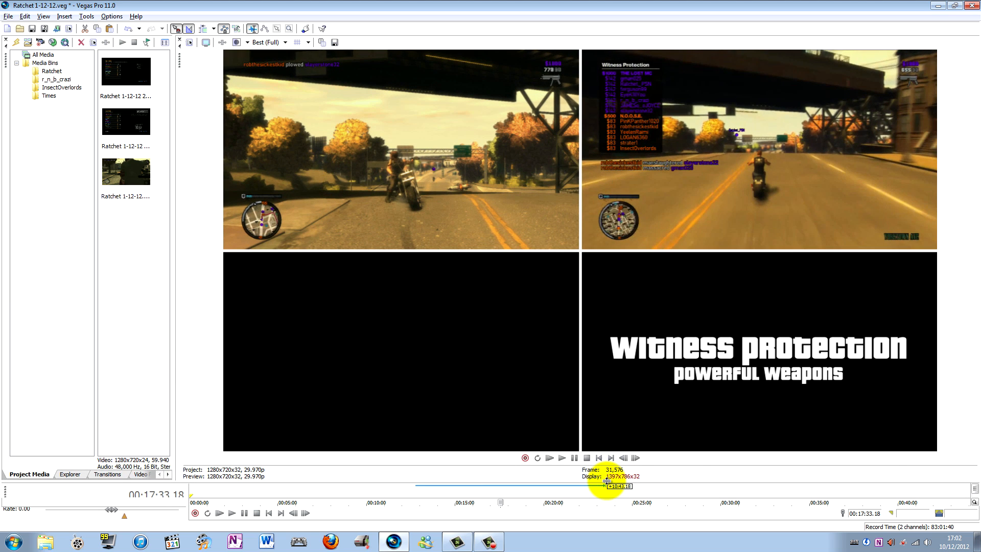
key(space)
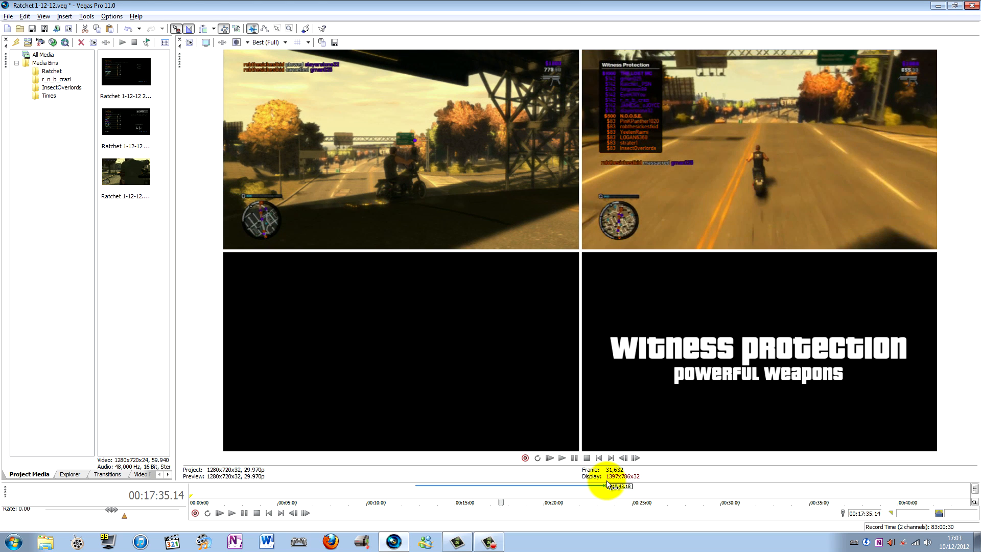
key(alt+Right)
key(alt+Left)
key(alt+Left)
key(alt+Left)
key(alt+Left)
key(alt+Left)
key(alt+Left)
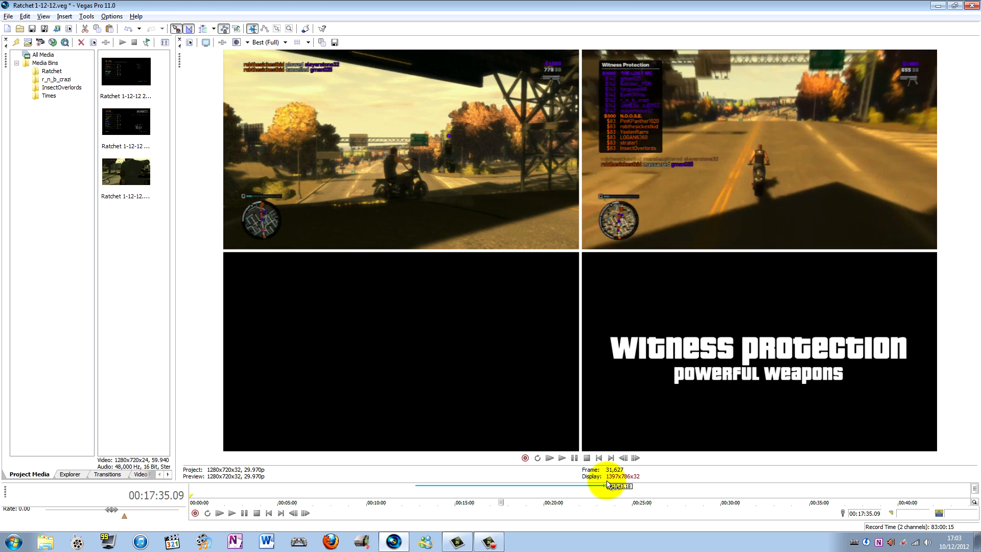
key(alt+Left)
key(alt+Left)
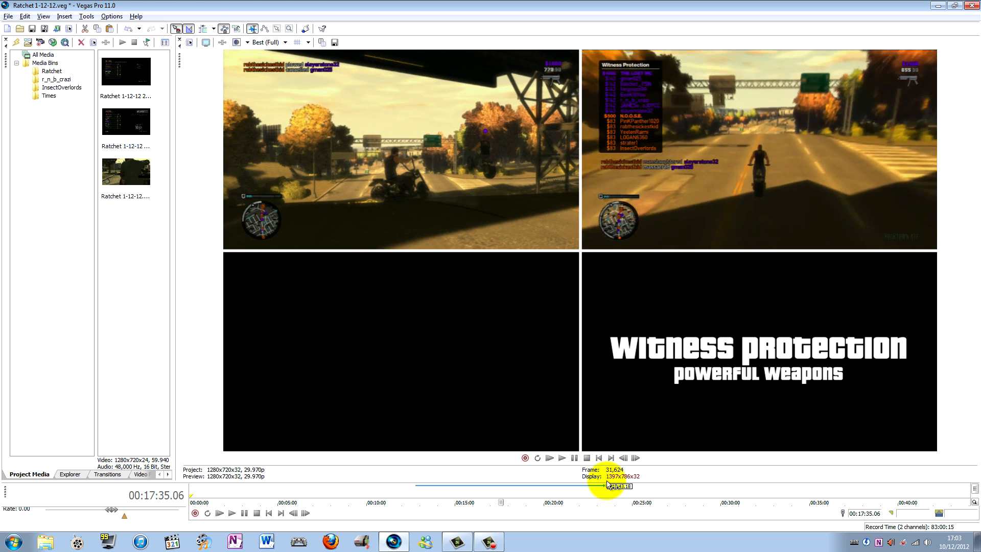
key(alt+Right)
key(alt+Left)
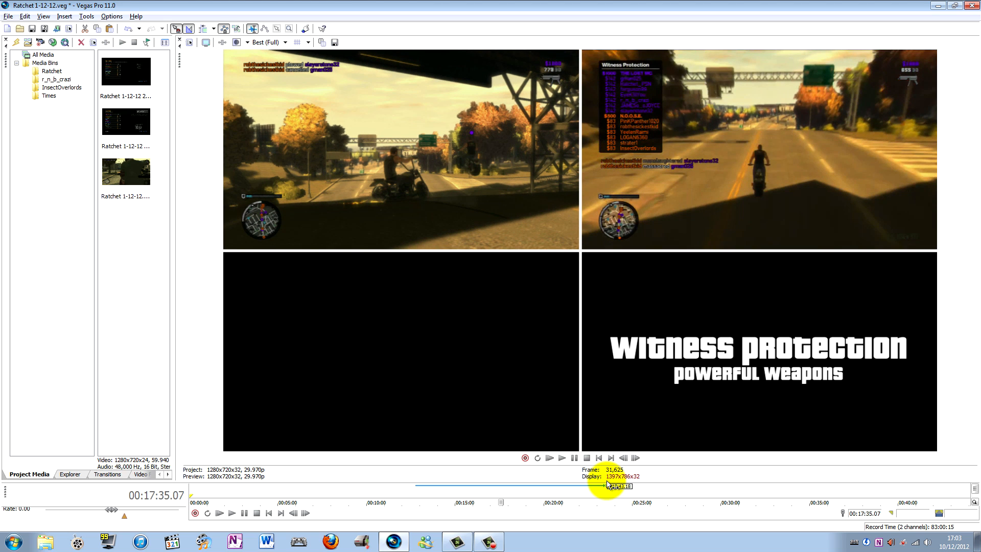
key(alt+Left)
- Step both PoVs forward frame by frame to 00:17:36.12, comparing when the kill messages disappear
key(alt+Right)
key(alt+Right)
key(alt+Right)
key(alt+Right)
key(alt+Right)
key(alt+Right)
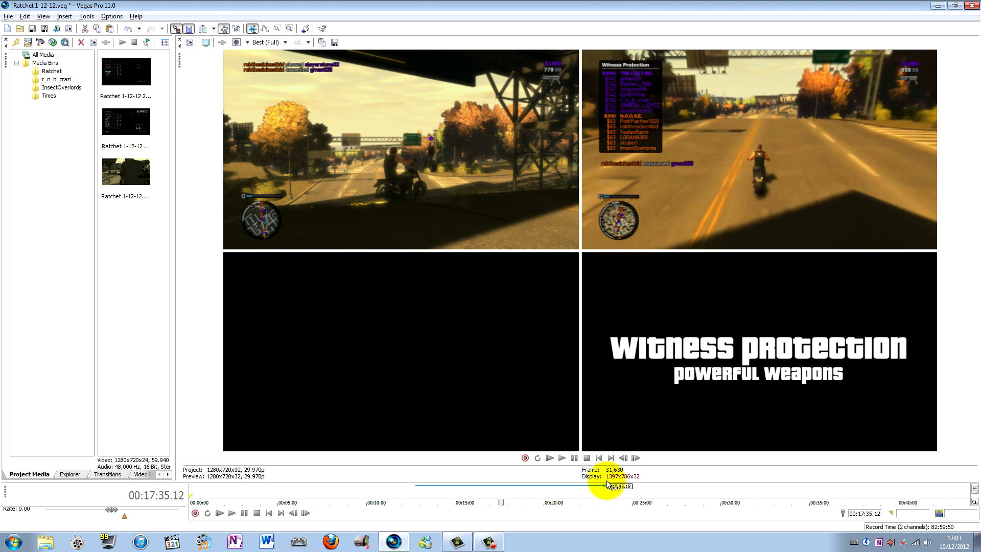
key(alt+Right)
key(alt+Right)
key(alt+Right)
key(alt+Right)
key(alt+Right)
key(alt+Right)
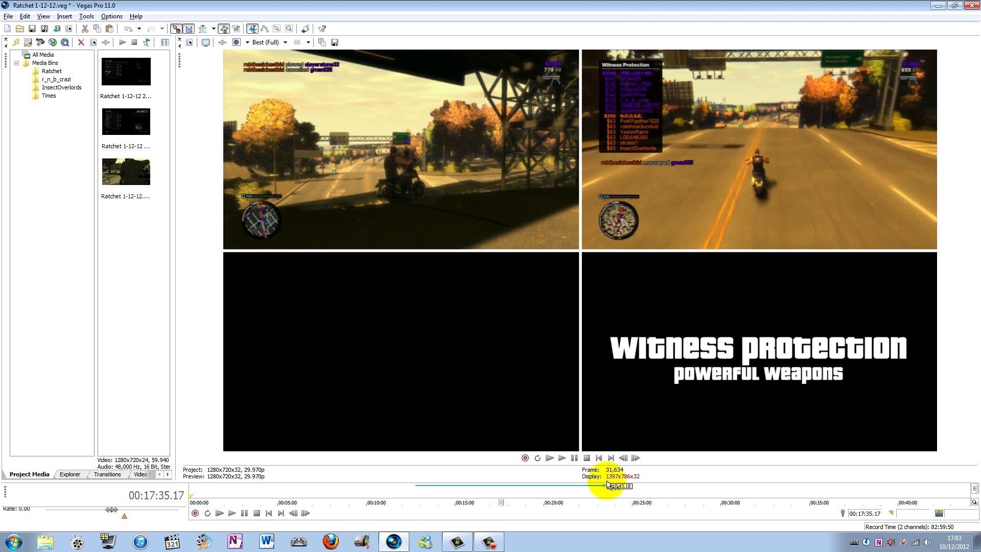
key(alt+Right)
key(alt+Right)
key(alt+Right)
key(alt+Right)
key(alt+Right)
key(alt+Right)
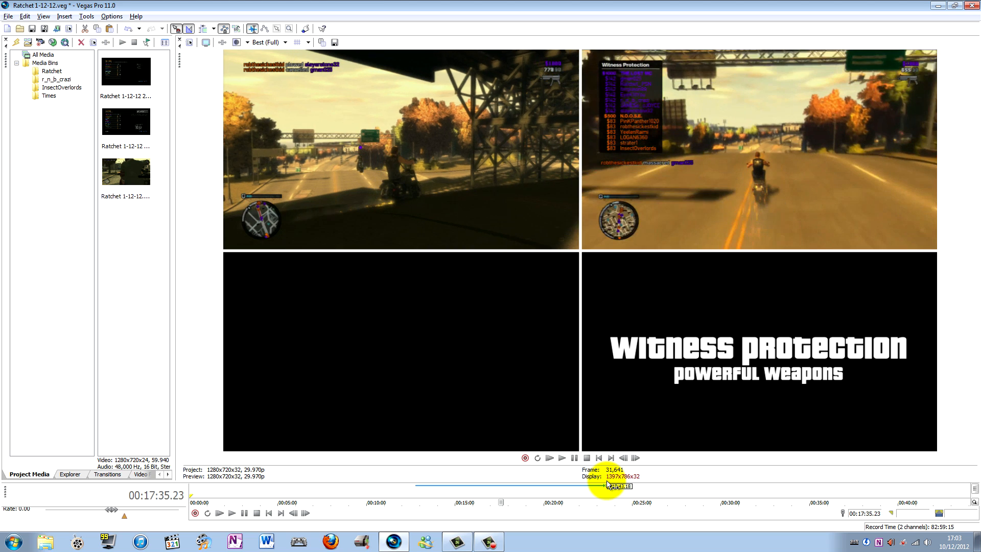
key(alt+Right)
key(alt+Right)
key(alt+Right)
key(alt+Right)
key(alt+Right)
key(alt+Right)
key(alt+Right)
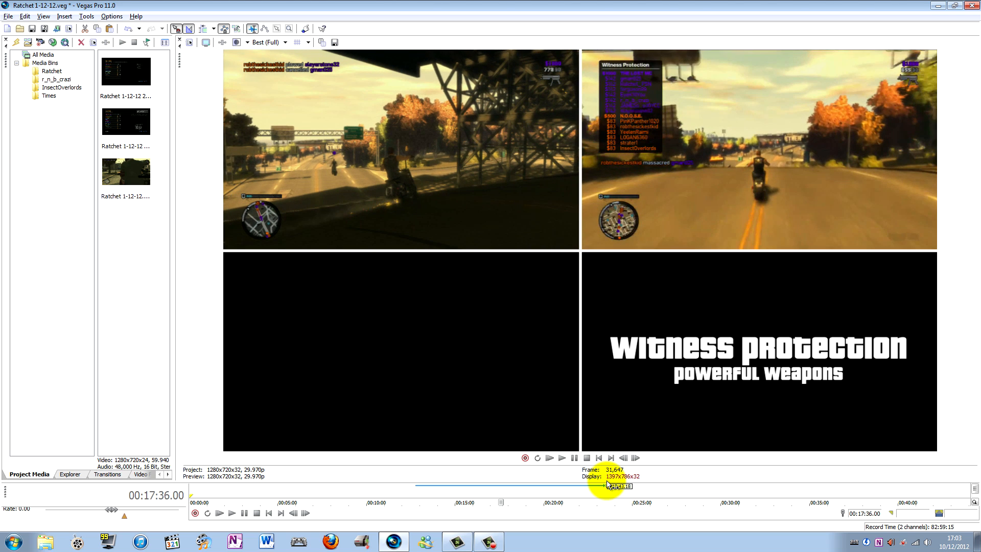
key(alt+Right)
key(alt+Right)
key(alt+Right)
key(alt+Right)
key(alt+Right)
key(alt+Right)
key(alt+Right)
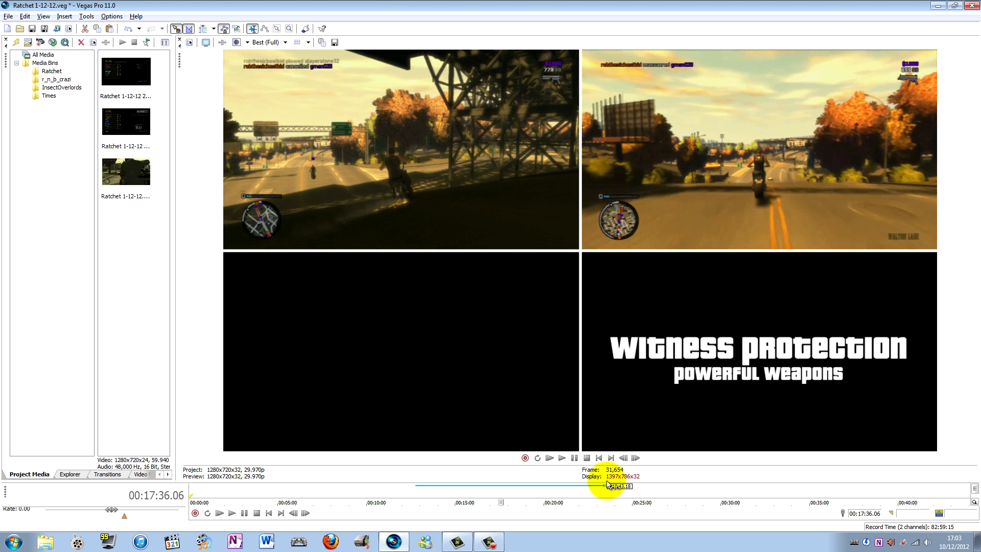
key(alt+Right)
key(alt+Right)
key(alt+Right)
key(alt+Right)
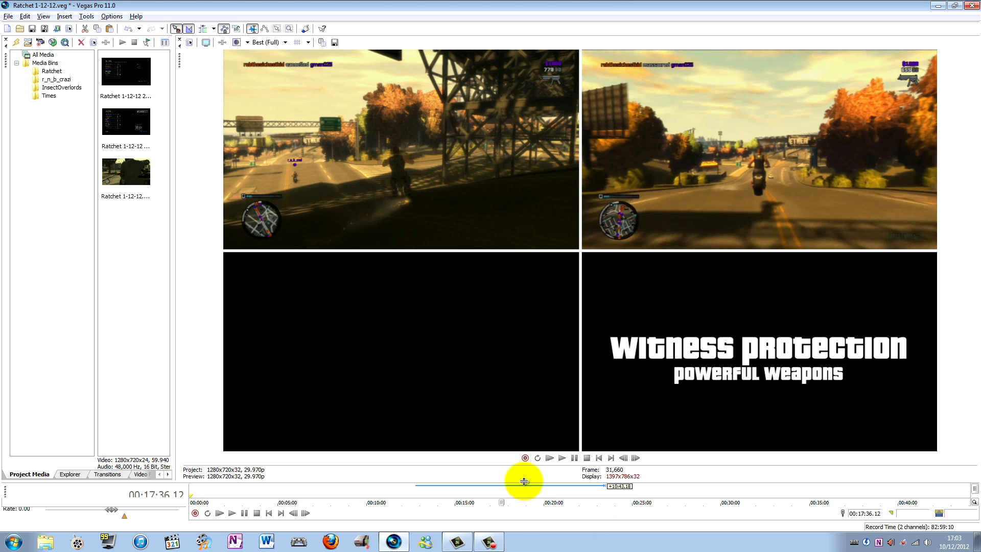
- Enlarge the timeline area and trim one second off the start of Ratchet's witness protection footage at 00:09:44.23
drag(525, 480, 525, 219)
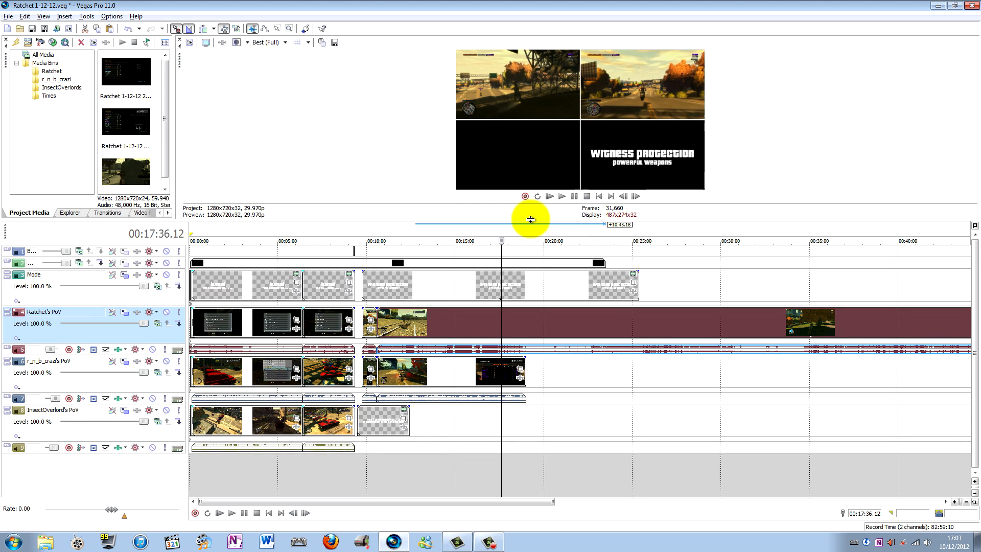
click(371, 239)
scroll(565, 307, up, 10)
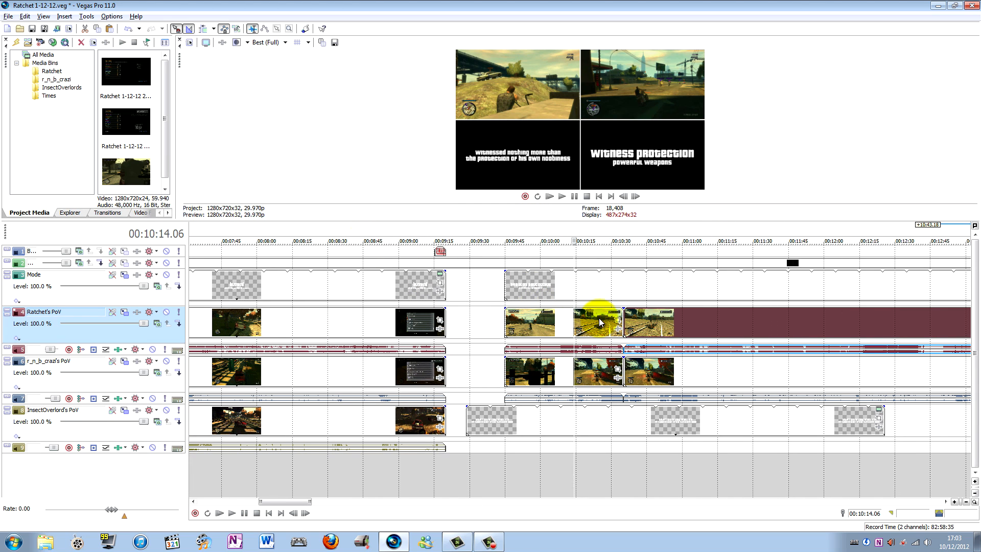
click(505, 318)
scroll(511, 319, up, 3)
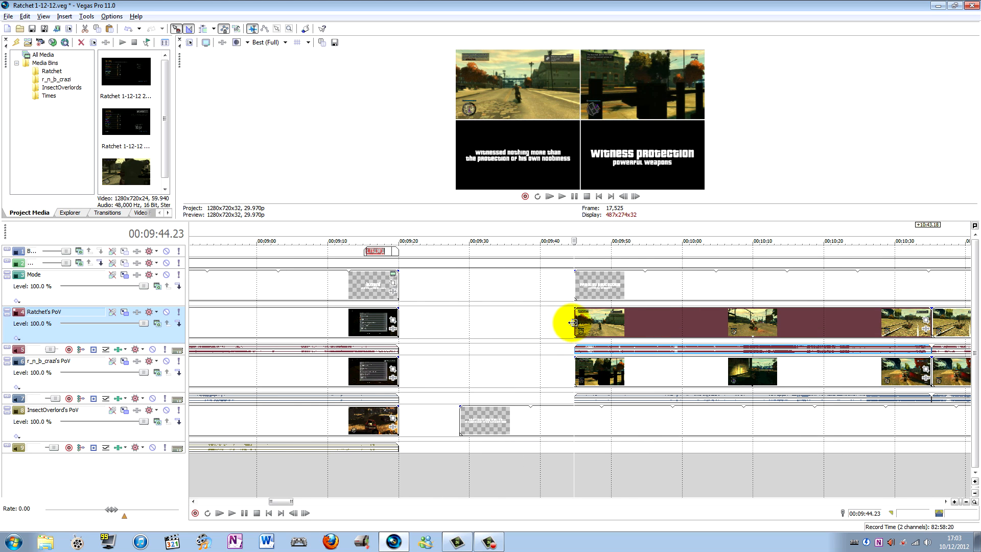
drag(574, 321, 582, 321)
scroll(581, 319, down, 4)
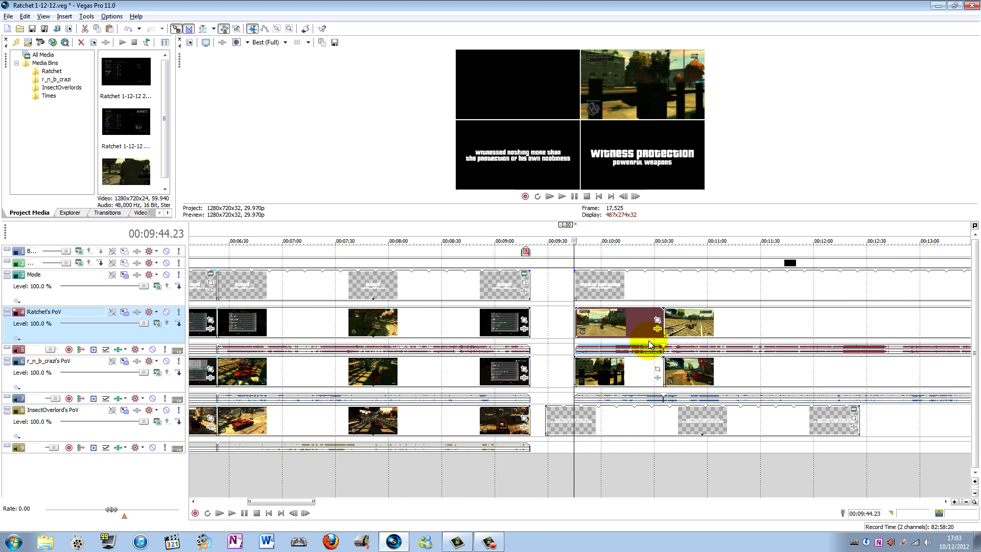
click(684, 321)
scroll(693, 321, down, 5)
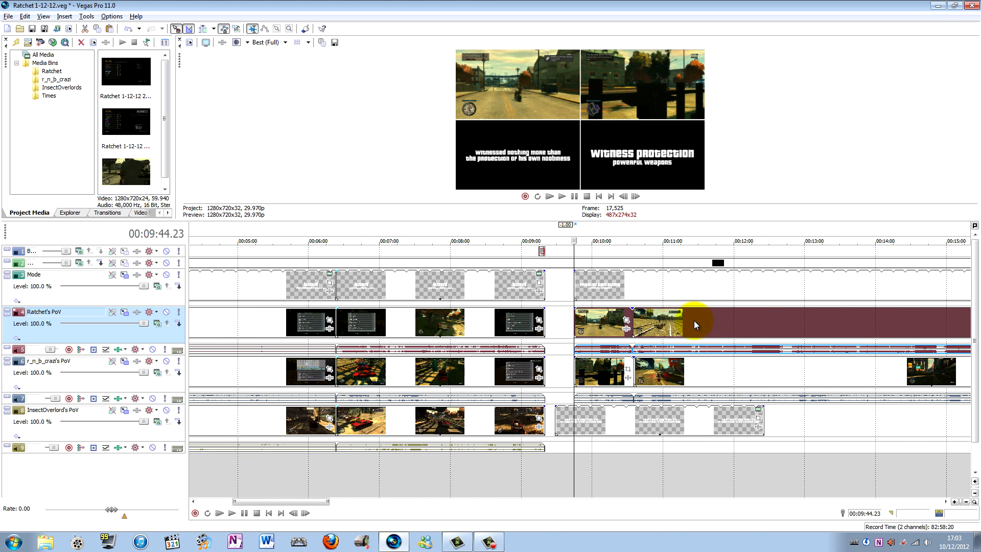
- Enlarge the preview and review the realigned PoVs from 00:16:40 back to about 00:15:51
click(632, 324)
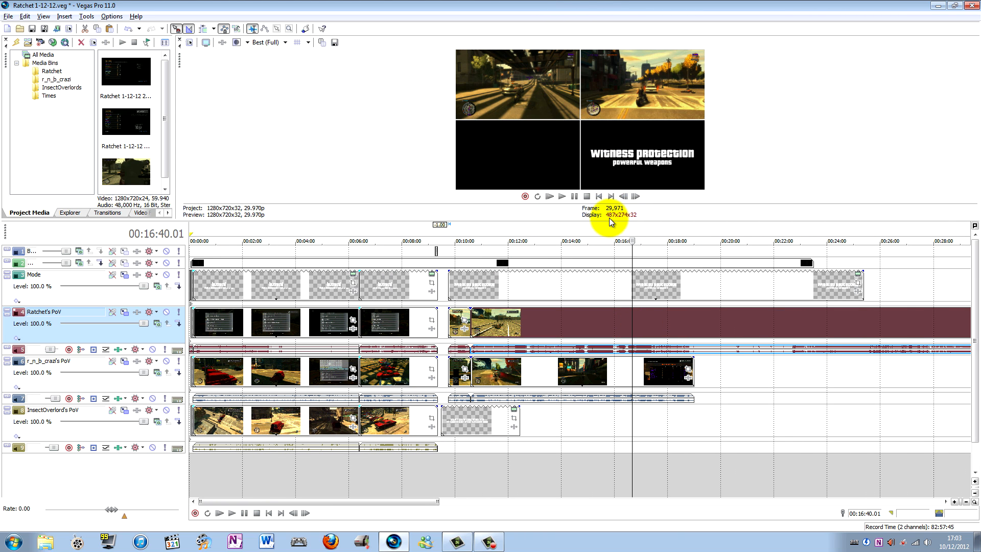
drag(608, 217, 600, 419)
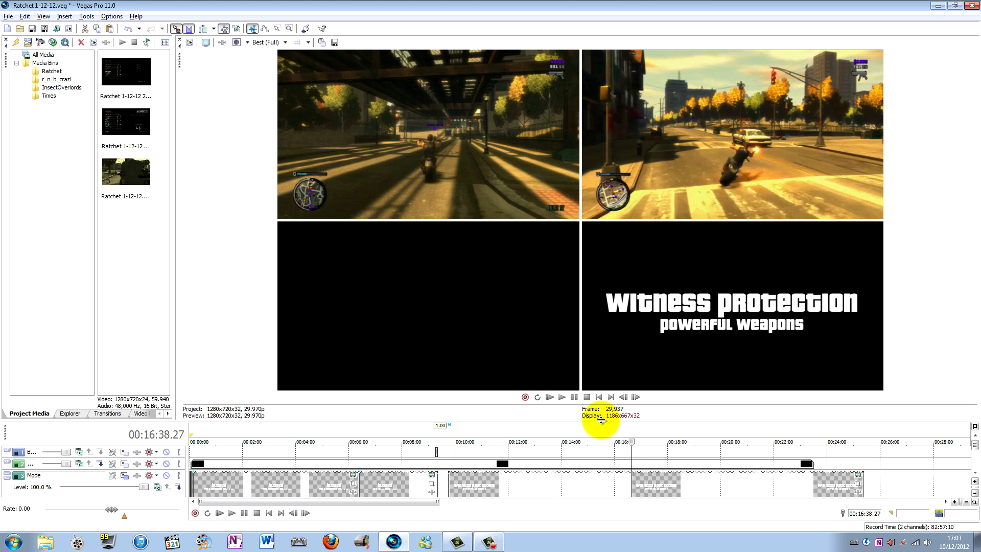
key(Left)
key(Left)
key(Left)
key(Left)
key(Left)
key(Left)
key(Left)
key(Left)
key(Left)
key(Left)
key(Left)
key(Left)
key(Left)
key(Left)
key(Left)
key(Left)
key(Left)
key(Left)
key(Left)
key(Left)
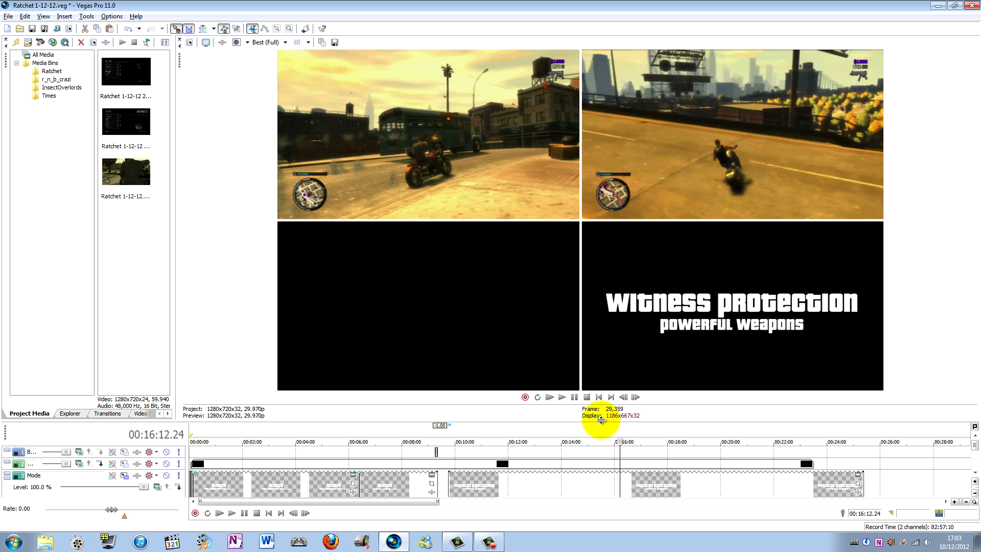
key(Left)
key(Left)
key(Left)
key(Left)
key(Left)
key(Left)
key(Left)
key(Left)
key(Left)
key(Right)
key(Right)
key(Right)
key(Right)
key(Right)
key(Right)
key(Right)
key(Right)
key(Right)
key(Right)
key(Right)
key(Right)
key(Right)
key(Right)
key(Right)
key(Right)
key(Right)
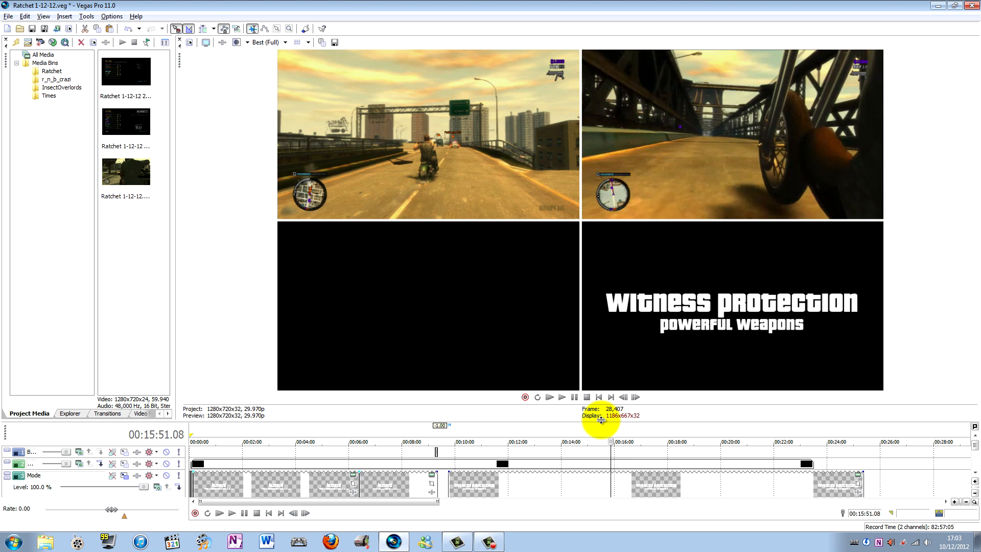
- Check the synchronisation of both PoVs by scrubbing to 00:17:33 and playing on to about 00:17:48
drag(713, 441, 657, 432)
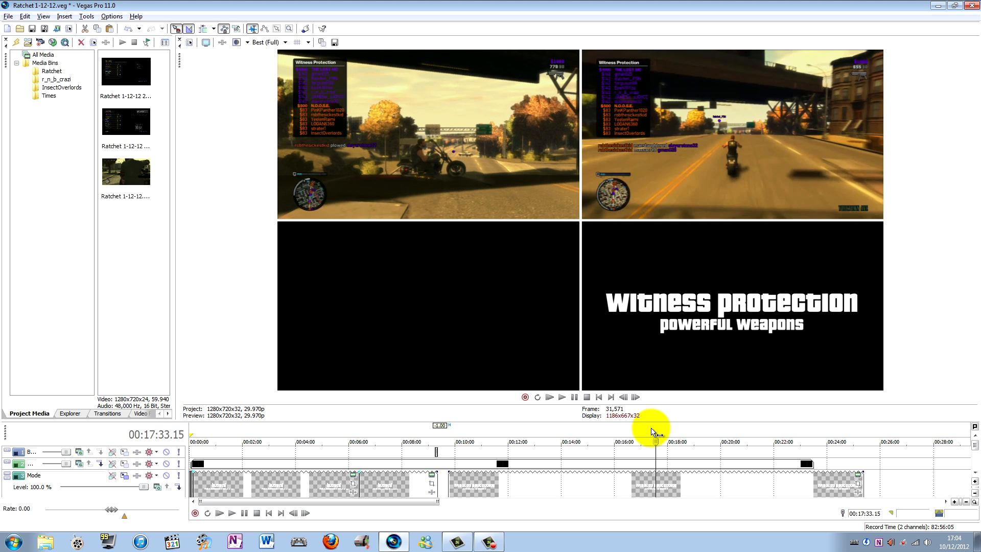
drag(655, 432, 657, 431)
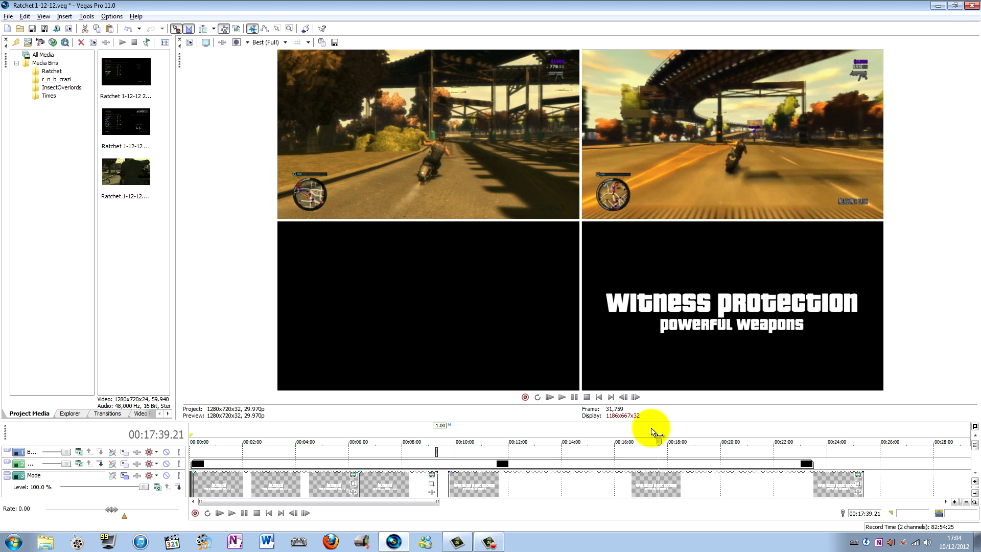
key(space)
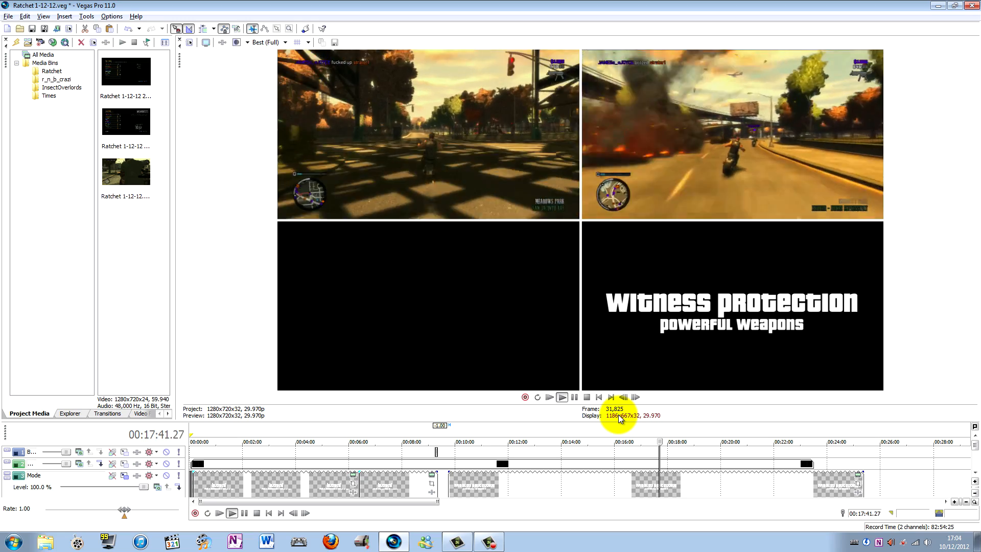
click(658, 432)
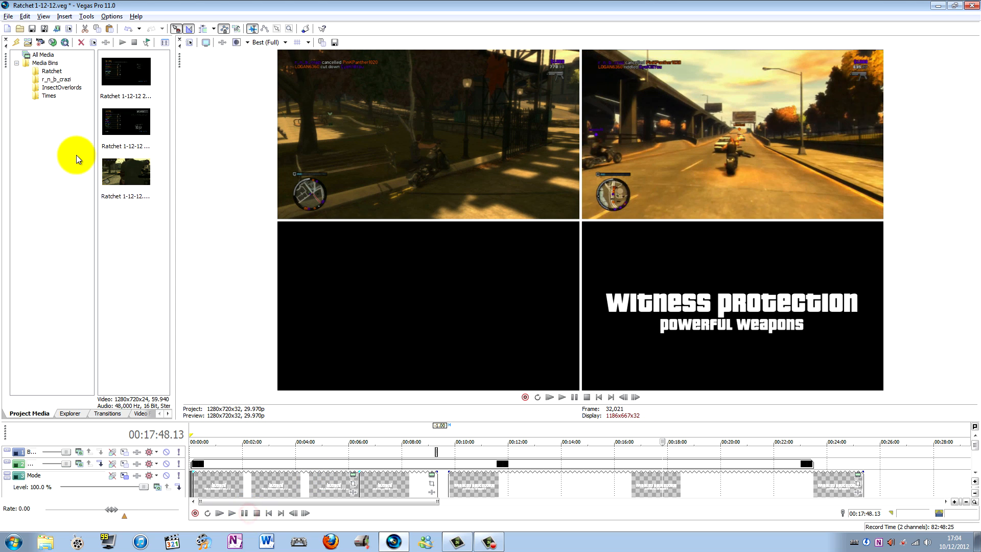
click(32, 28)
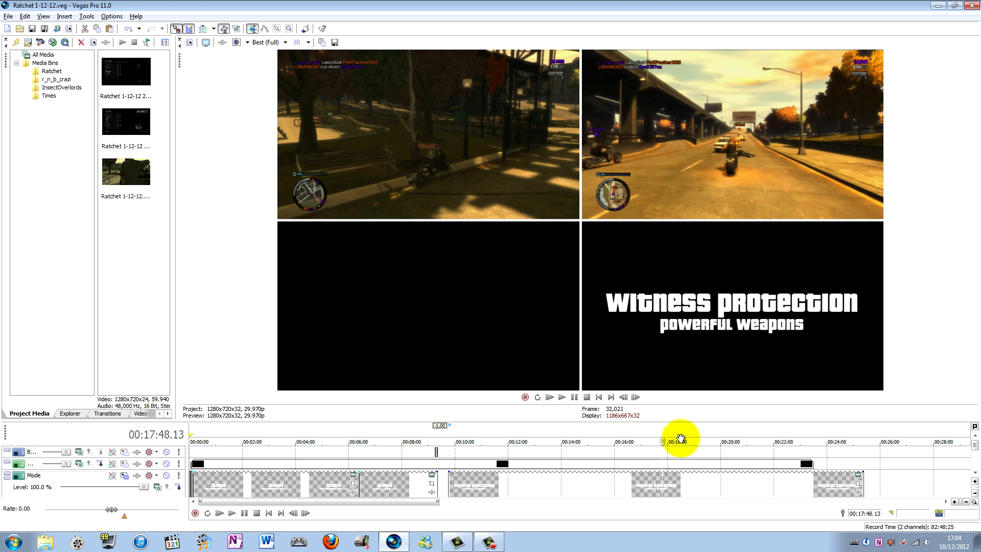
drag(610, 422, 616, 270)
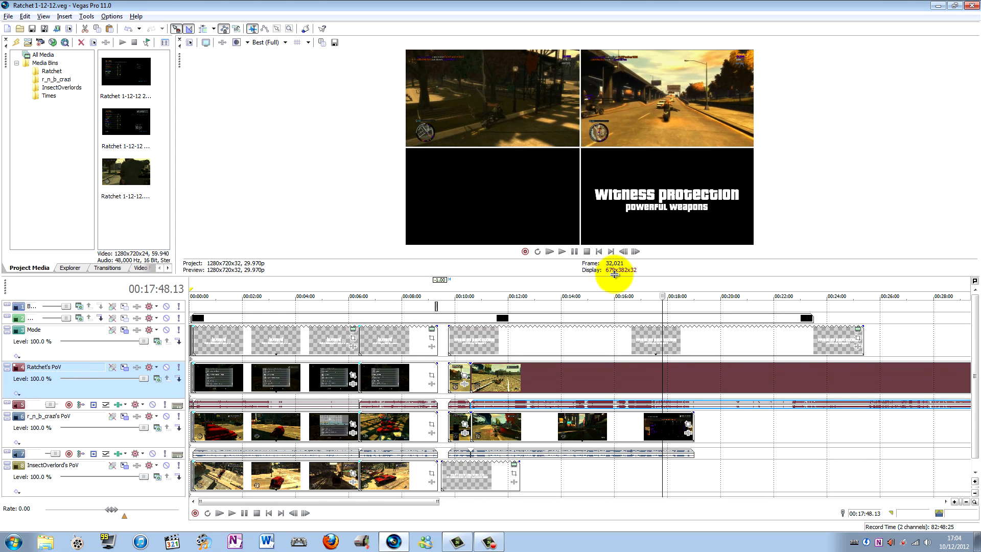
scroll(730, 383, down, 2)
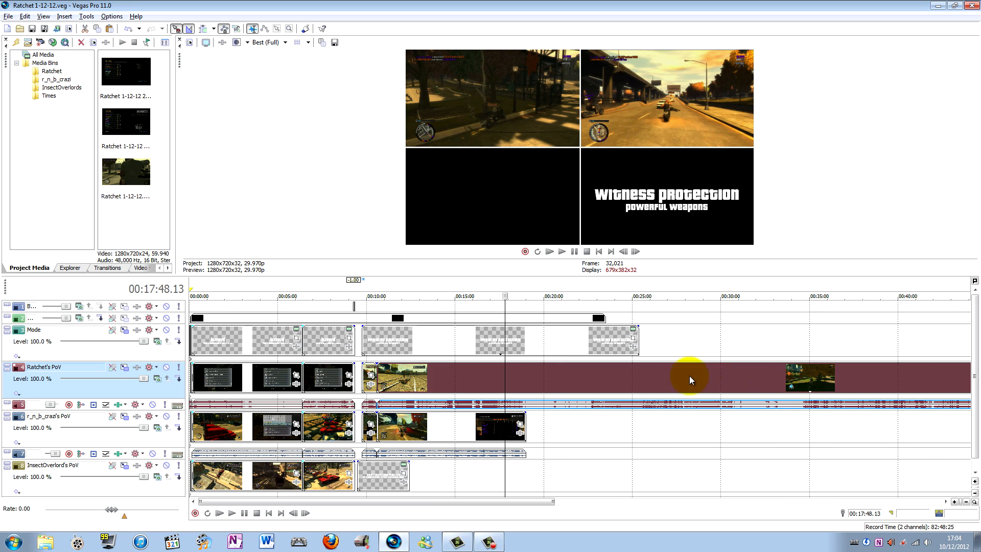
click(528, 381)
key(s)
drag(541, 383, 669, 384)
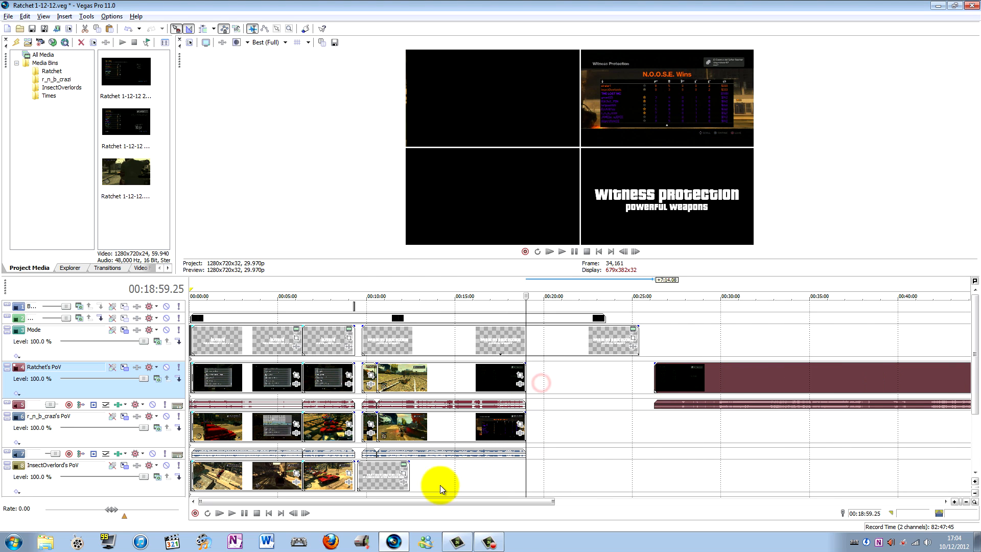
- Stretch and shift InsectOverlord's witness protection caption so it spans 00:09:44.23 to 00:18:59.25, matching the other two PoVs
drag(408, 475, 513, 476)
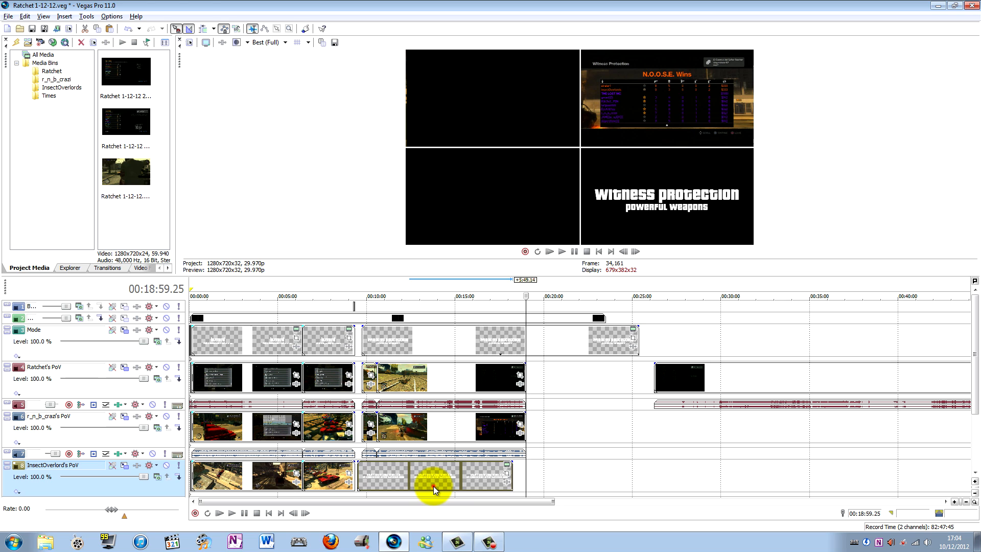
drag(433, 486, 492, 443)
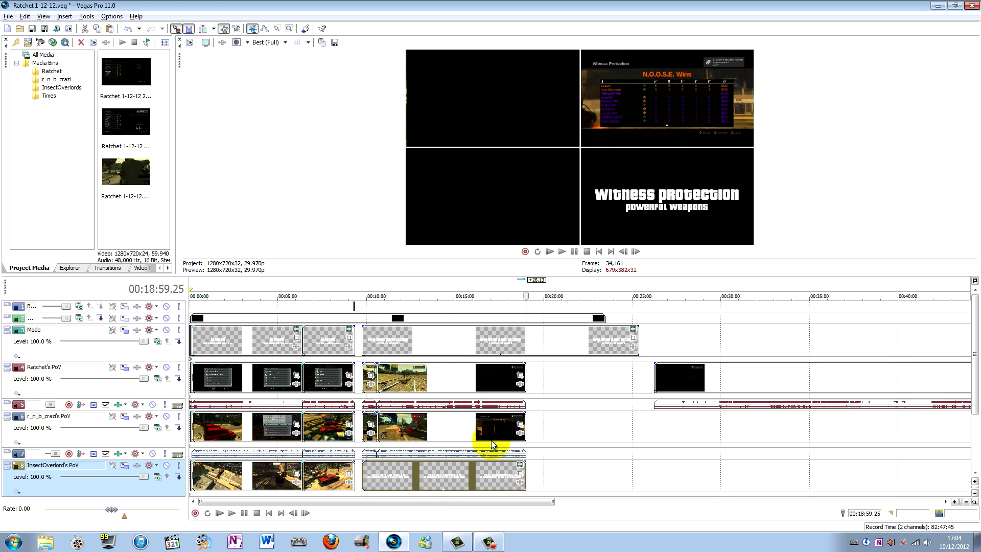
- Review the round's ending and trim the Mode title and the grid to end with the PoV clips at 00:18:59.25
click(449, 375)
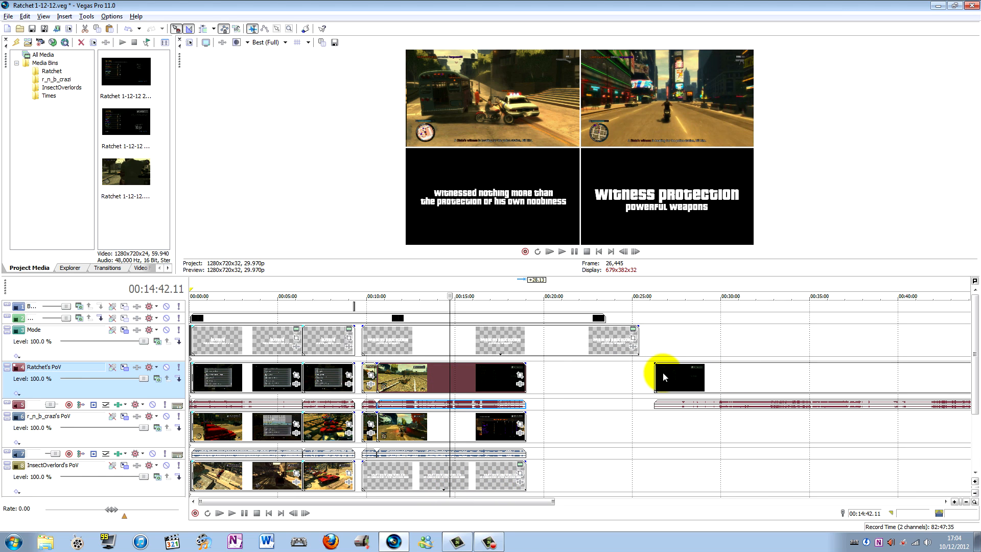
click(519, 284)
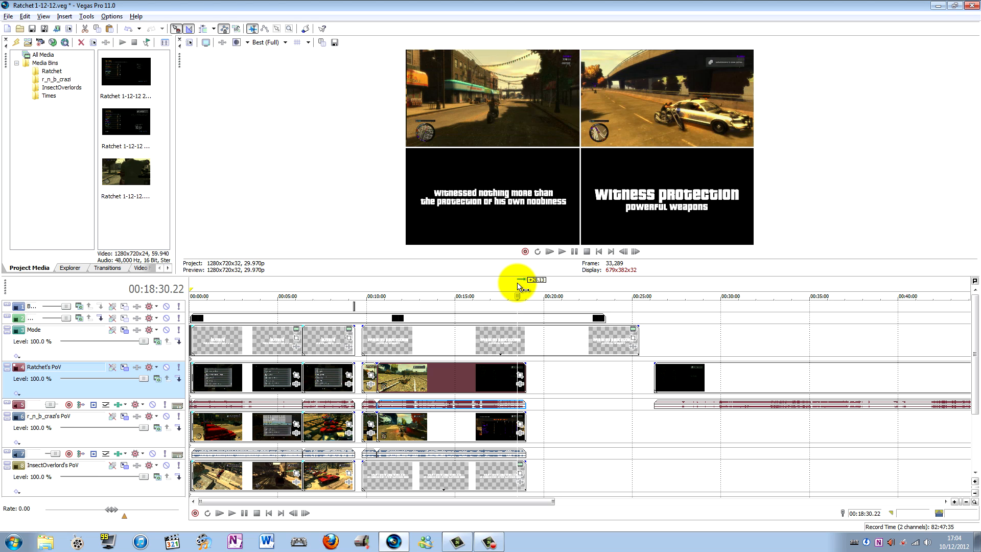
click(525, 284)
scroll(537, 304, up, 3)
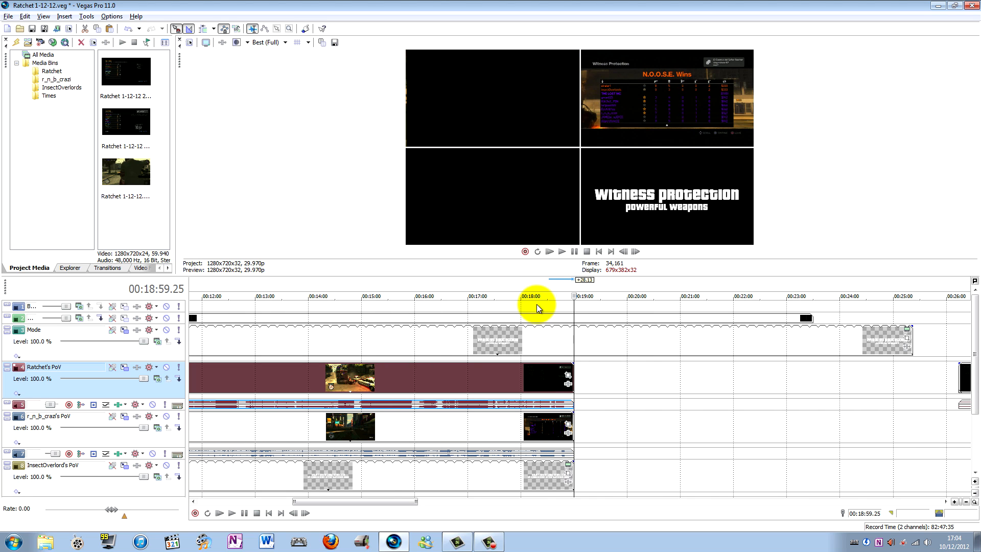
click(552, 283)
drag(551, 283, 564, 288)
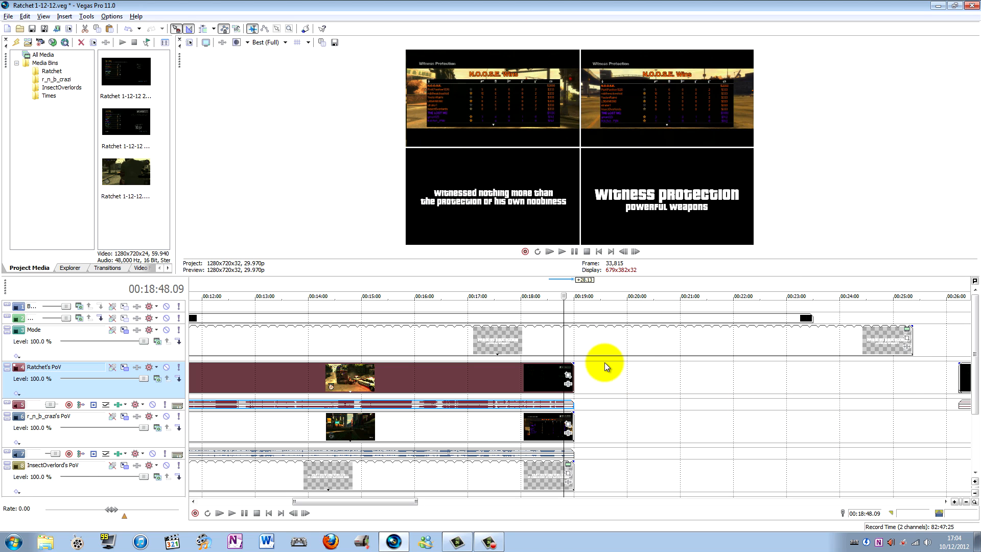
drag(909, 336, 570, 341)
drag(812, 320, 581, 309)
scroll(631, 321, down, 3)
scroll(632, 320, up, 3)
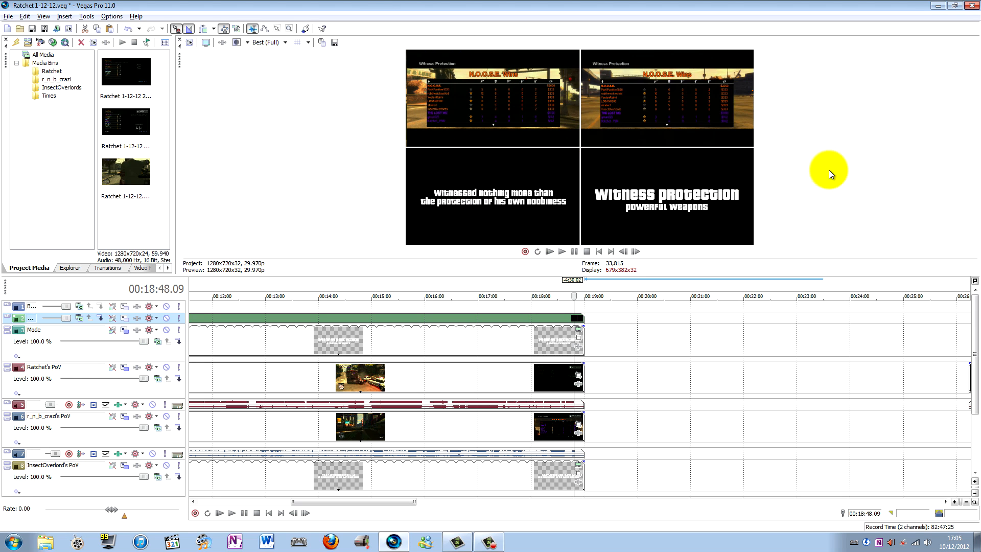
- Split Ratchet's footage on the N.O.O.S.E. Wins scoreboard at 00:18:47.27 and trim its last piece to one second, ending at 00:18:48.27
scroll(700, 369, down, 3)
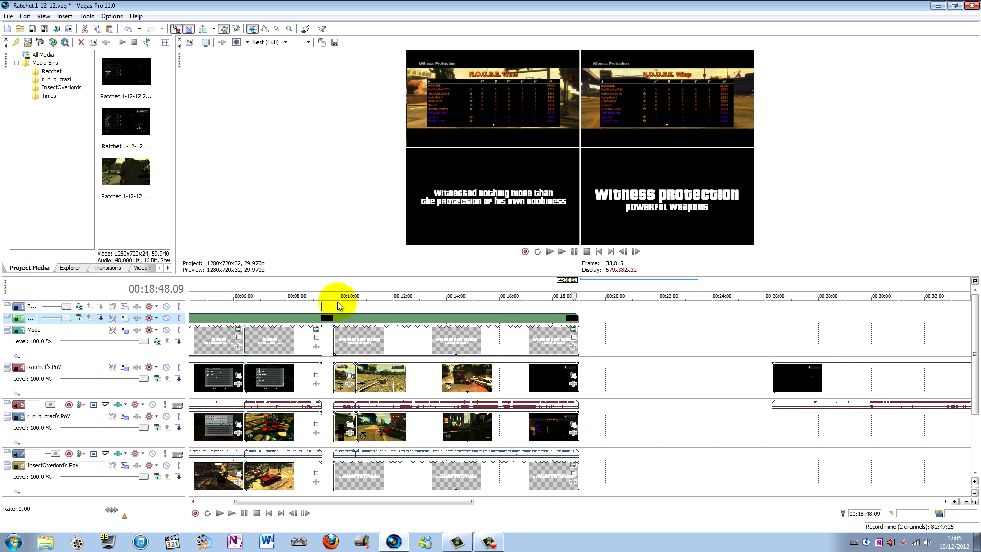
scroll(573, 373, up, 4)
scroll(592, 316, up, 4)
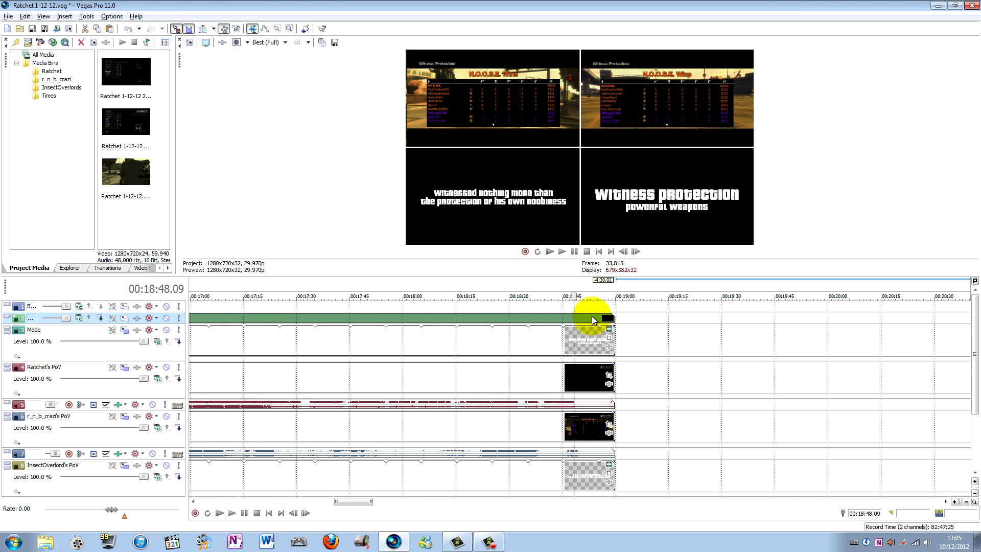
click(623, 318)
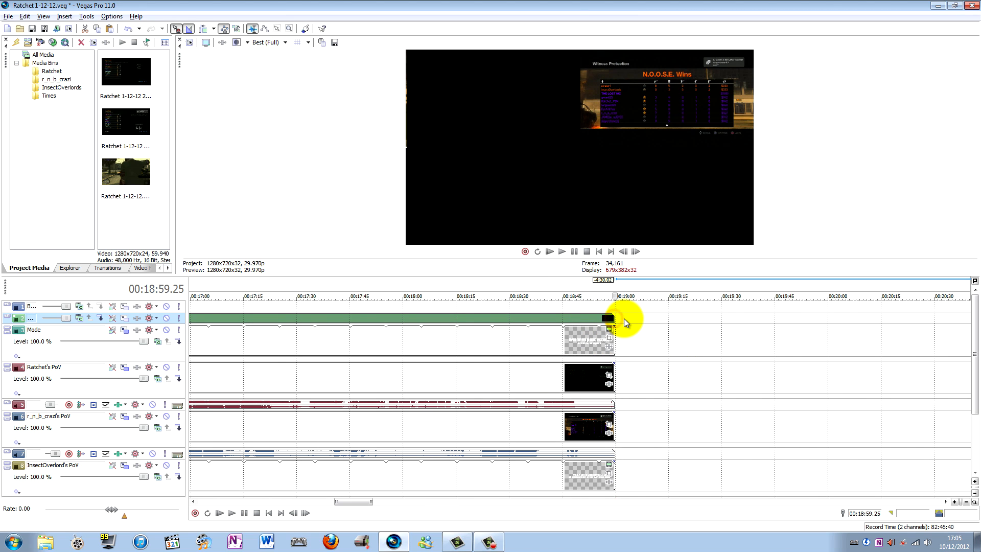
click(586, 317)
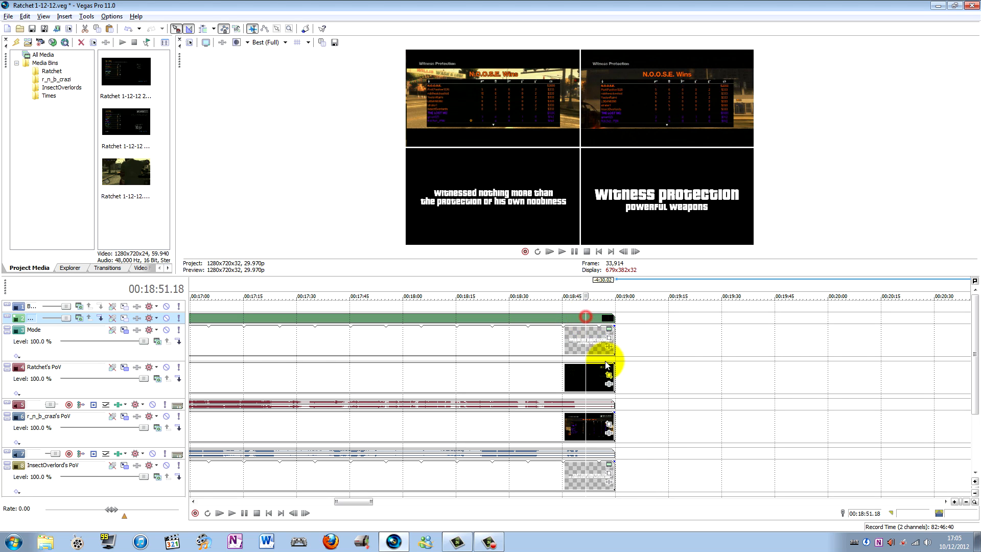
click(539, 379)
click(547, 375)
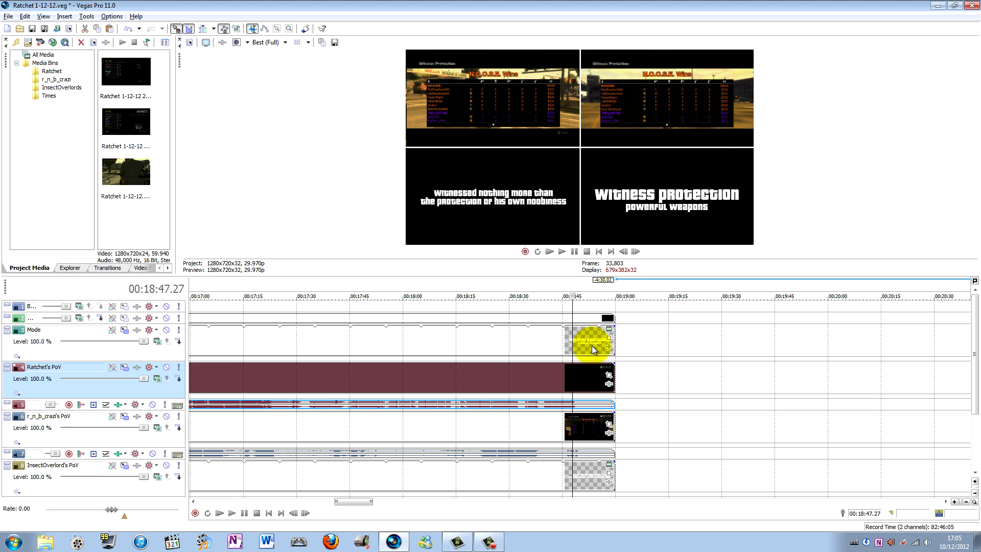
key(s)
mouse_move(613, 372)
mouse_down()
mouse_move(568, 374)
mouse_move(603, 374)
mouse_up()
scroll(603, 374, up, 3)
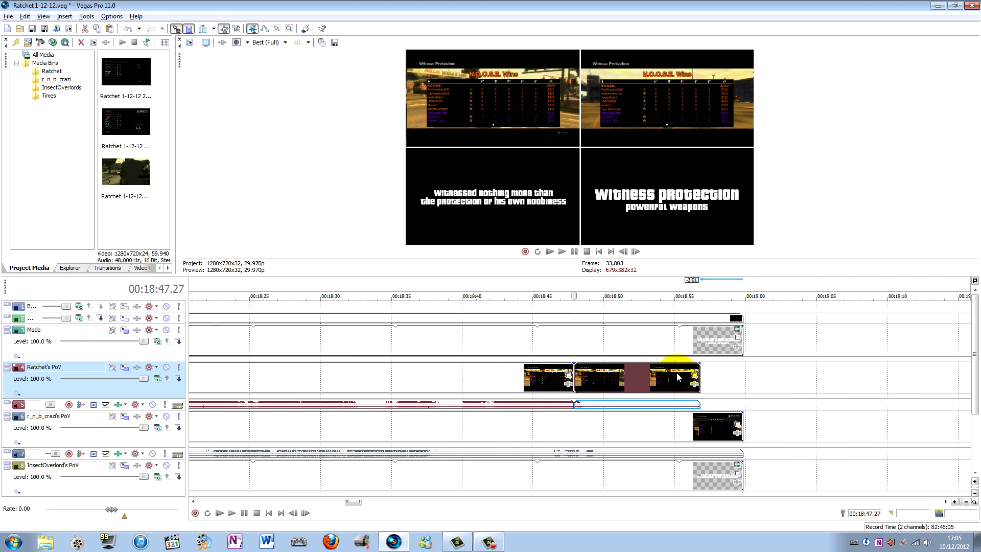
drag(697, 371, 588, 372)
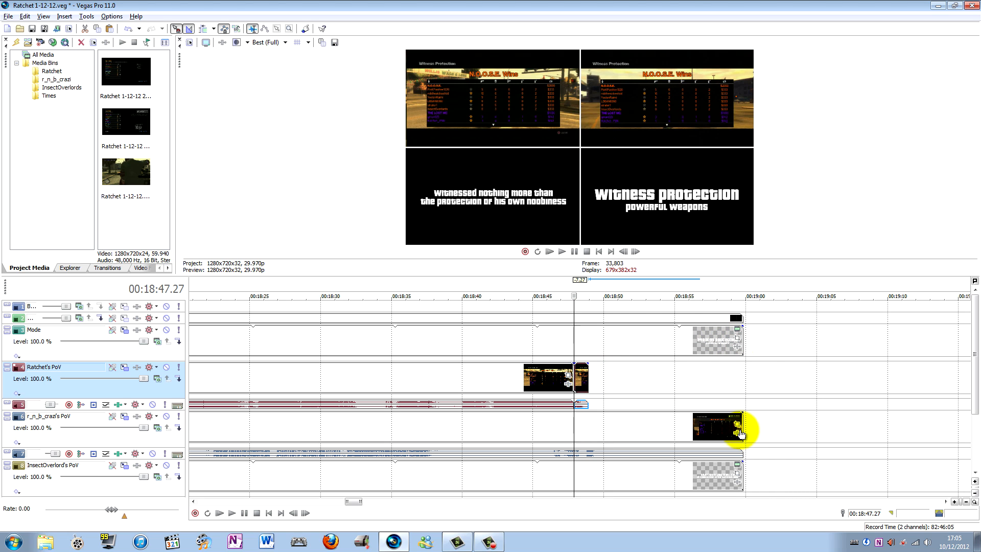
- Trim r_n_b_crazi's footage, InsectOverlord's caption, the Mode title and the grid to end at 00:18:48.27, splitting the grid at 00:18:47.27
drag(743, 426, 588, 416)
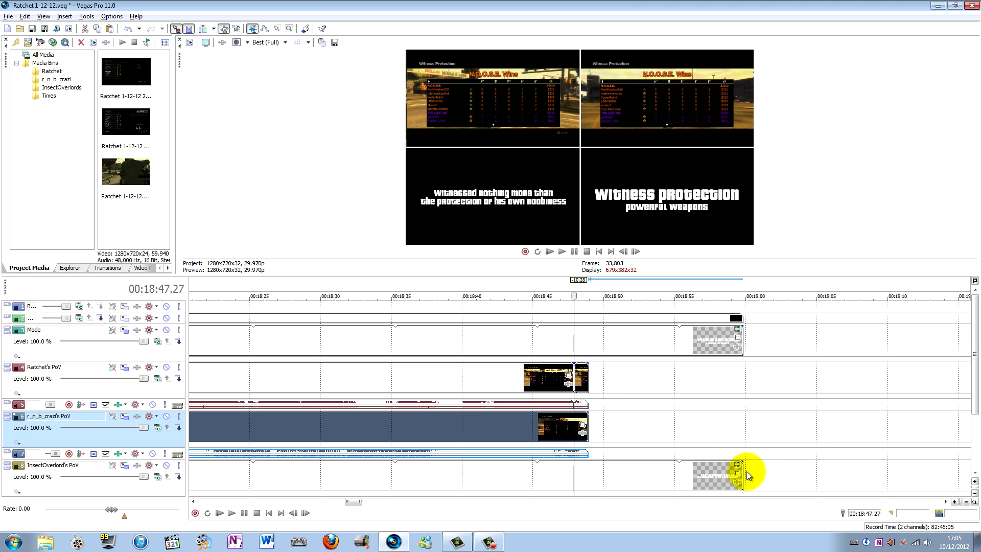
drag(743, 471, 587, 466)
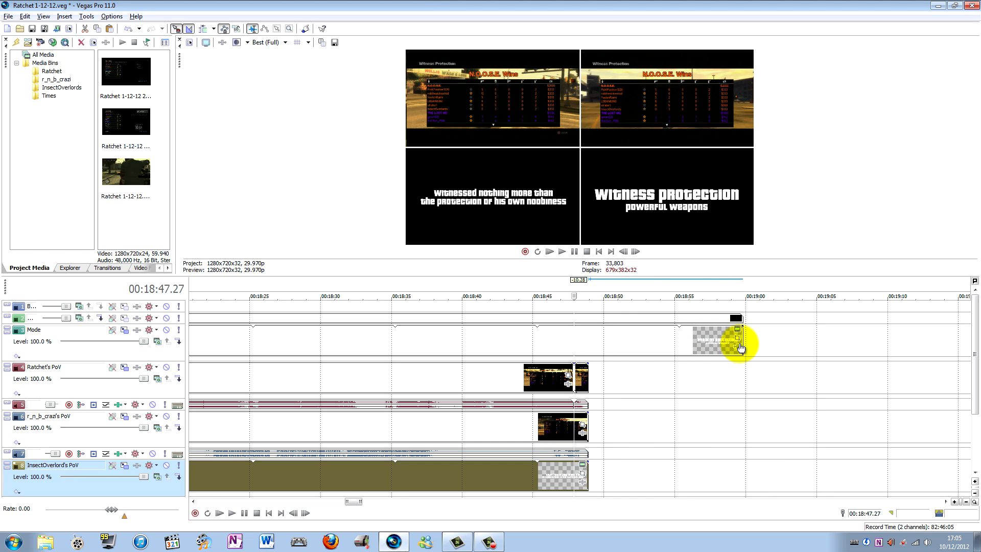
drag(742, 342, 587, 340)
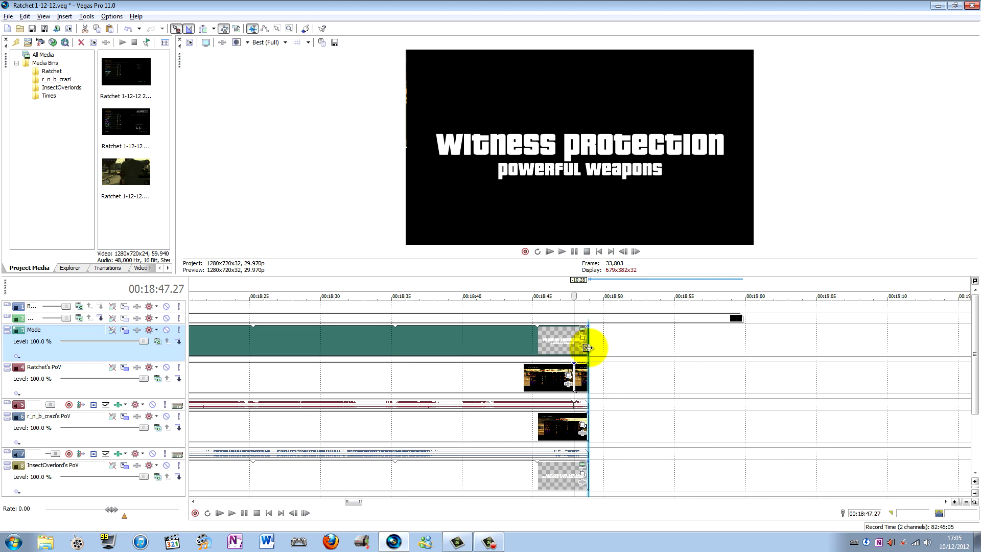
click(741, 318)
drag(741, 317, 587, 317)
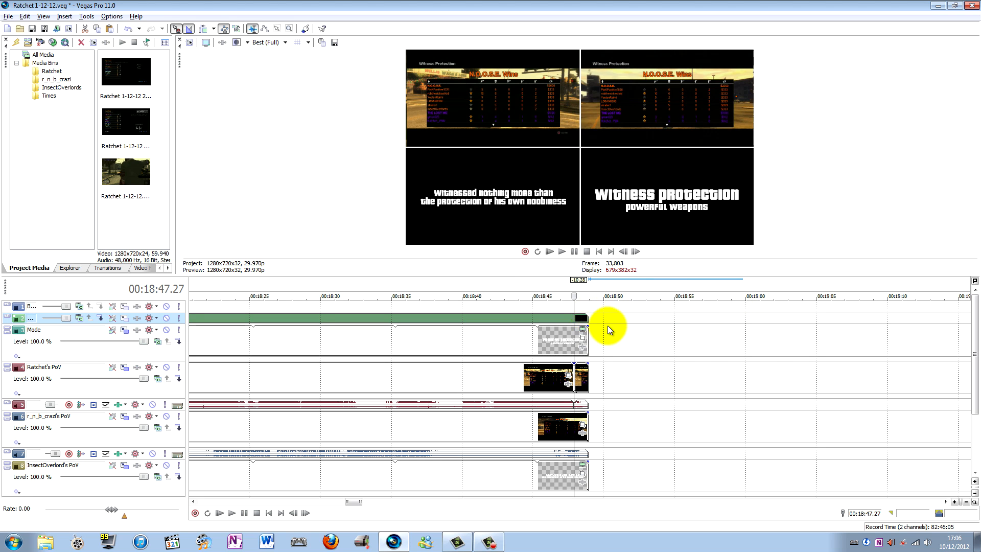
scroll(616, 368, up, 3)
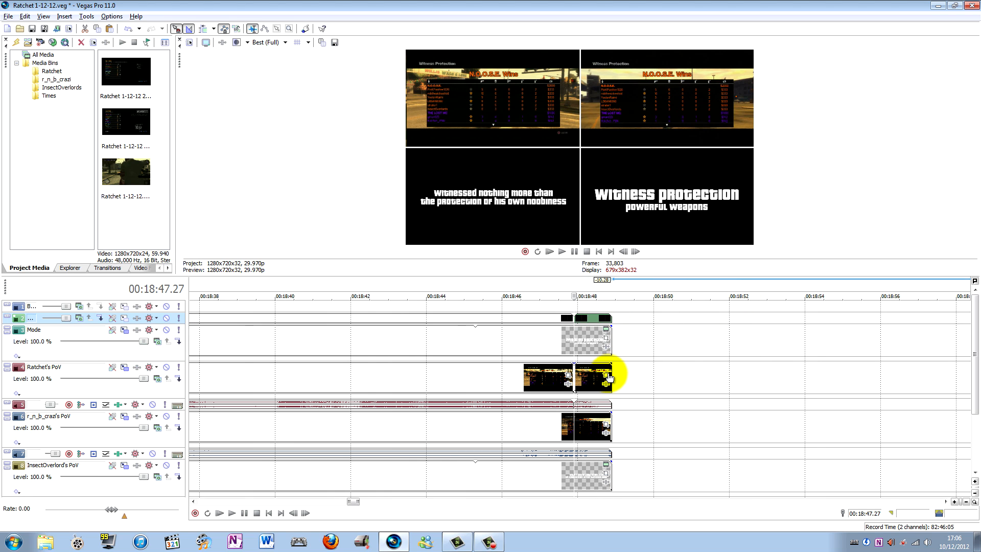
- Extend Ratchet's last scoreboard piece by 4.14 beyond the other tracks and set the playhead at 00:18:48.13
drag(609, 376, 780, 376)
click(593, 375)
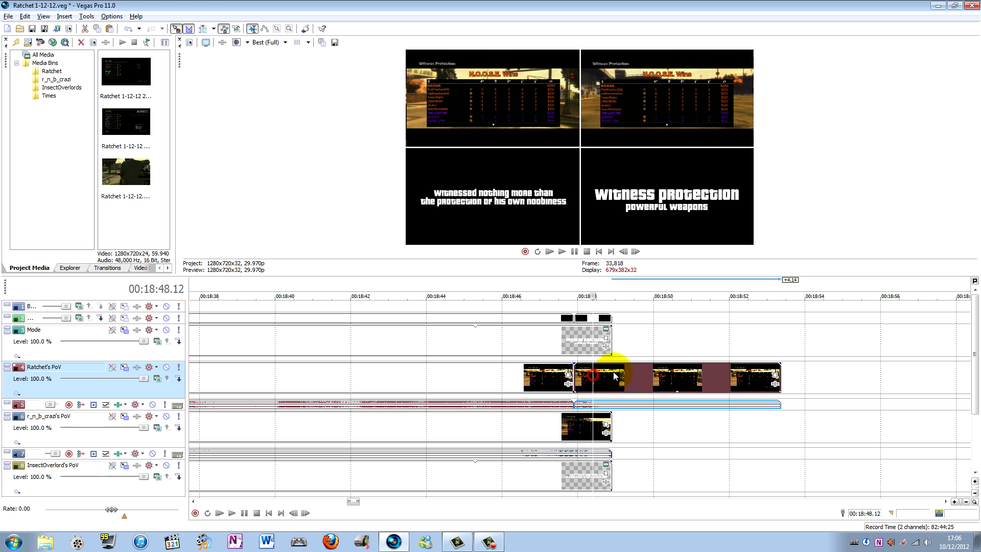
click(664, 389)
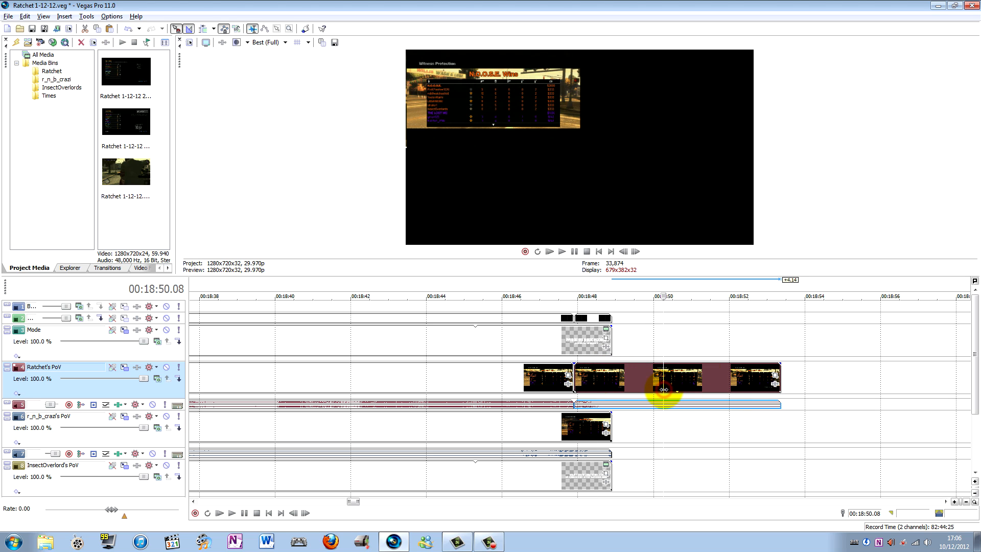
click(598, 373)
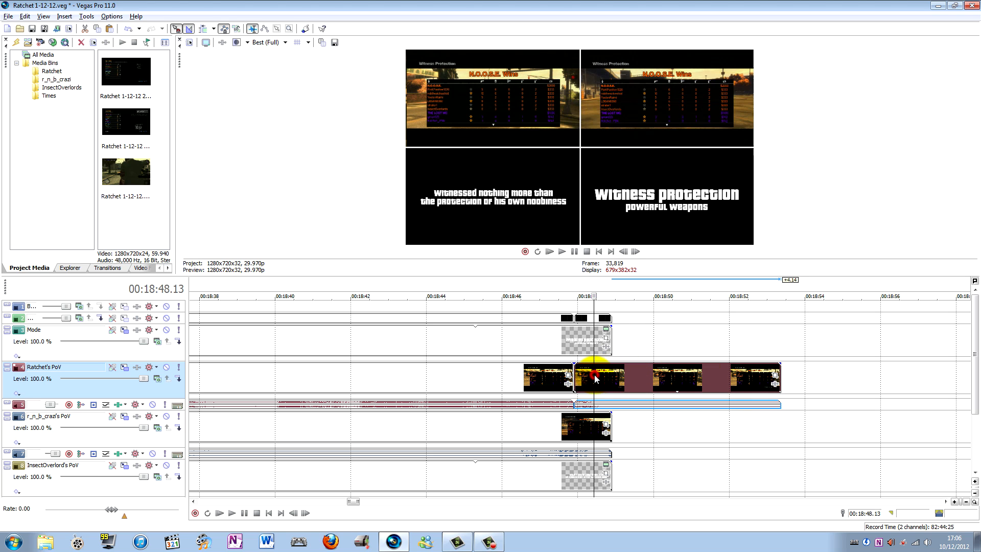
- Expand the Grid track and open its Track Motion settings, keeping the window clear of the video preview
click(9, 318)
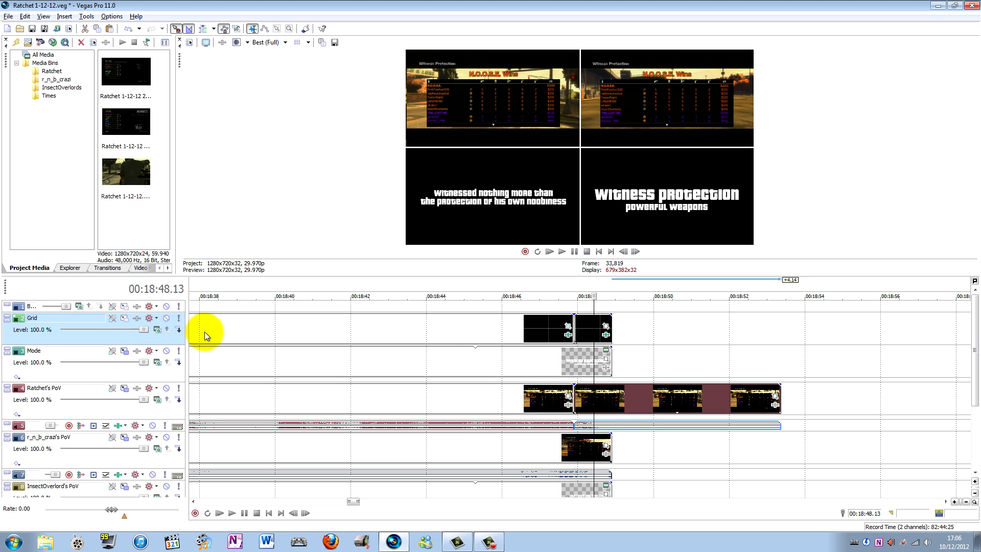
scroll(287, 335, down, 3)
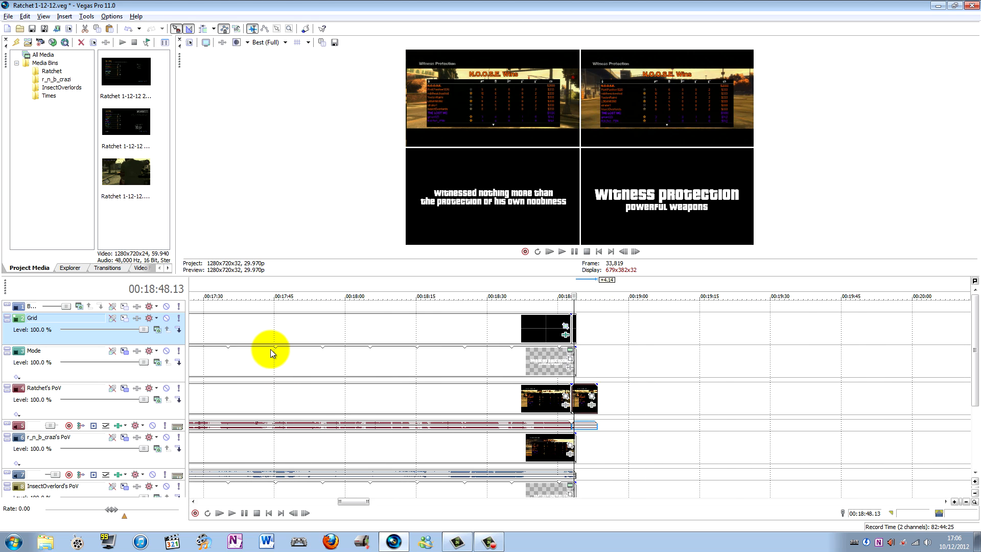
scroll(274, 351, up, 2)
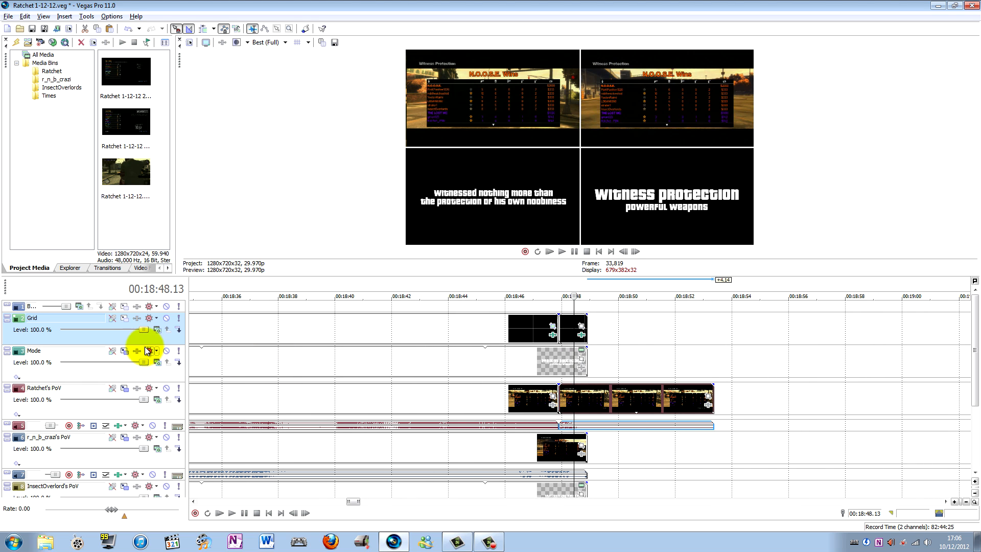
click(125, 319)
drag(516, 269, 475, 148)
click(276, 462)
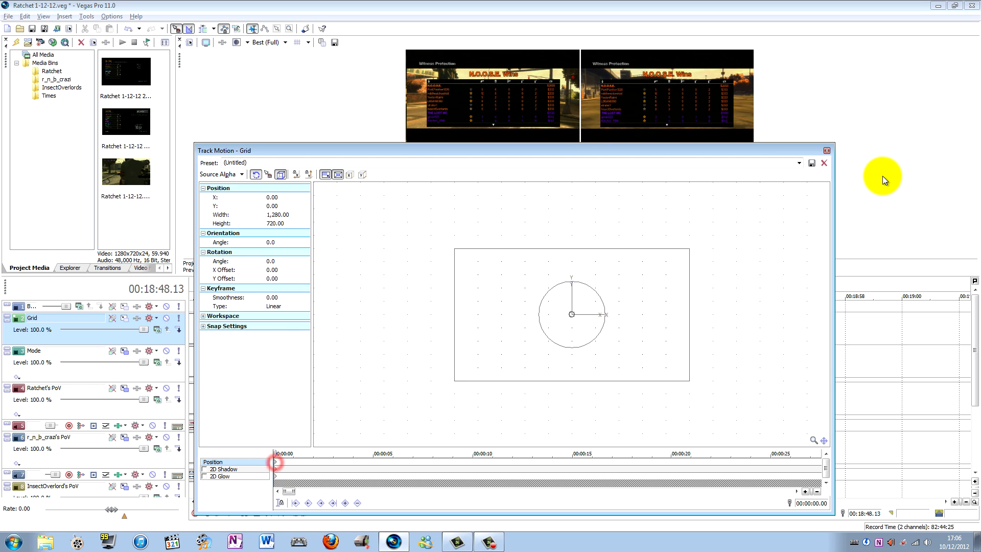
drag(803, 151, 783, 399)
- Try shifting the grid up and to the right in Track Motion, and reset it with the (Default) preset
click(623, 502)
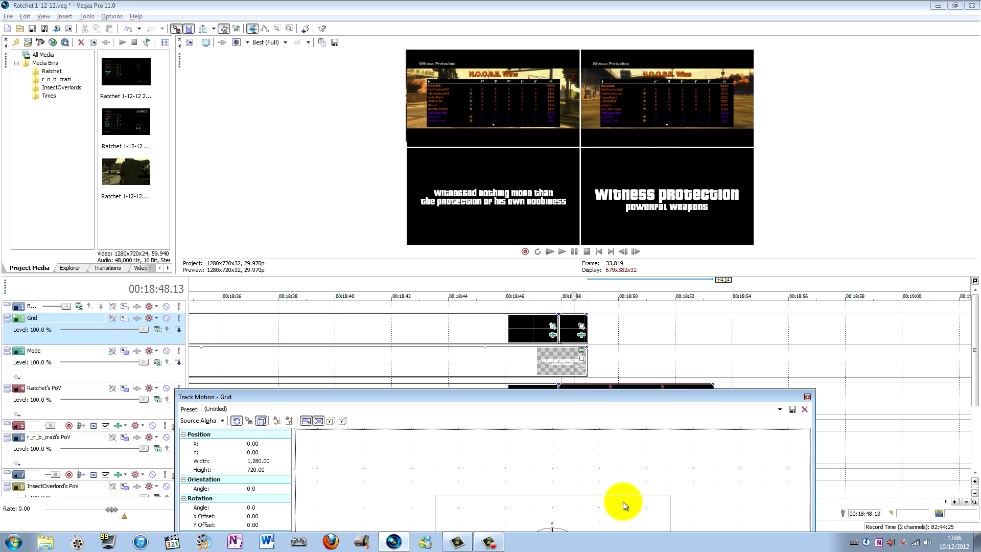
drag(636, 496, 647, 492)
click(779, 408)
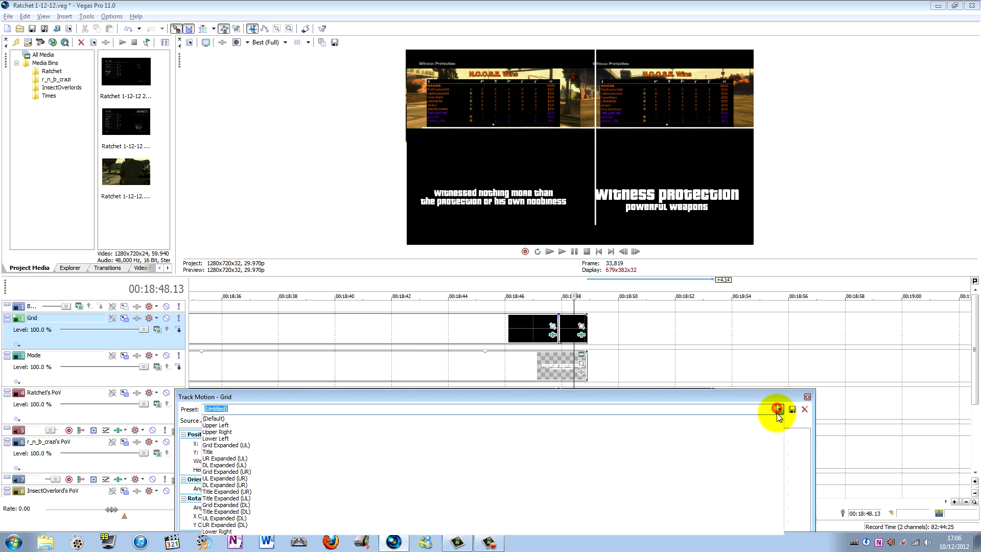
click(775, 415)
drag(792, 397, 674, 183)
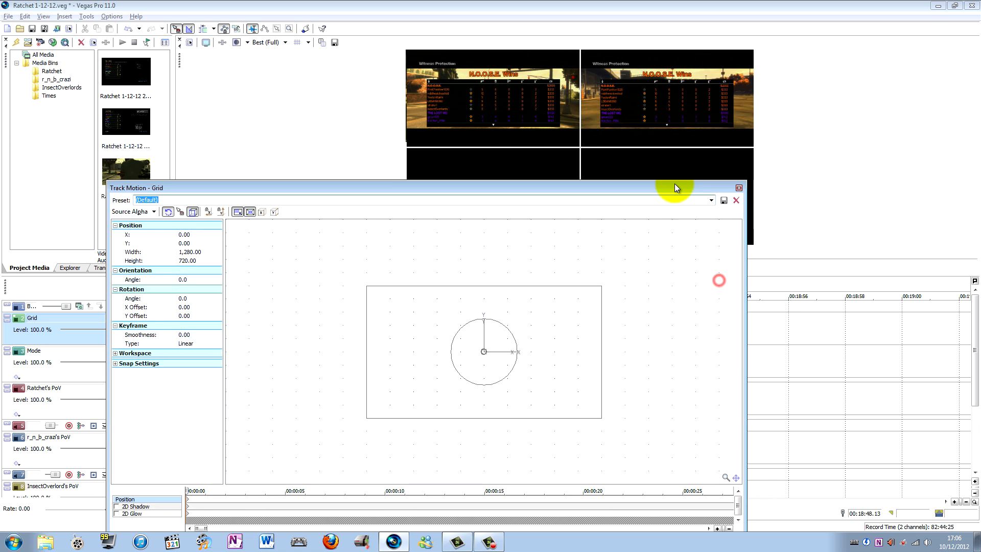
click(547, 505)
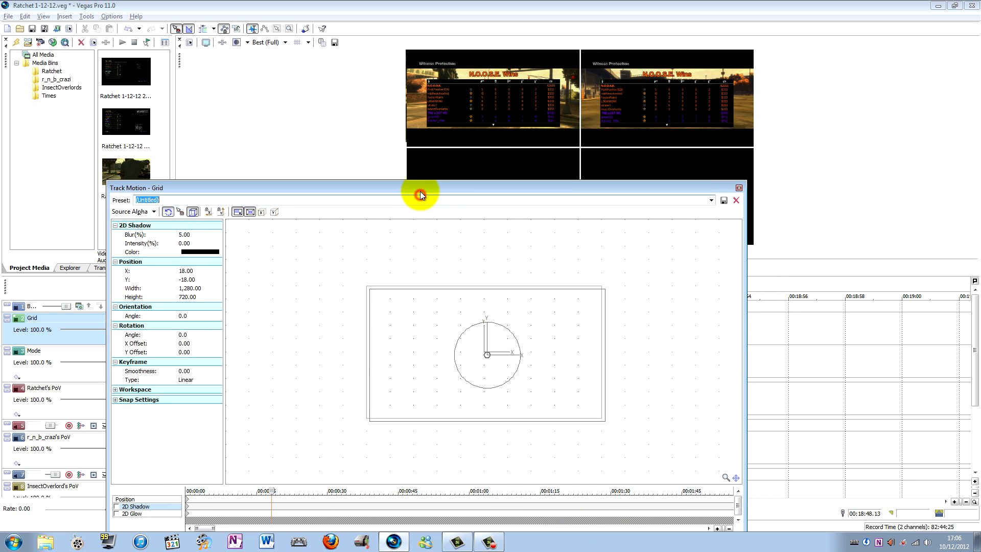
drag(419, 195, 515, 196)
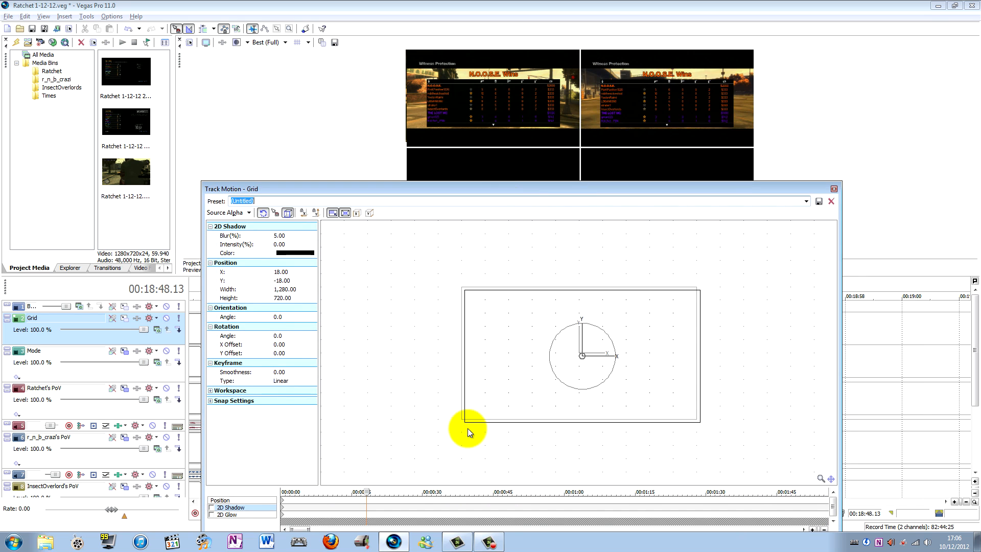
click(595, 501)
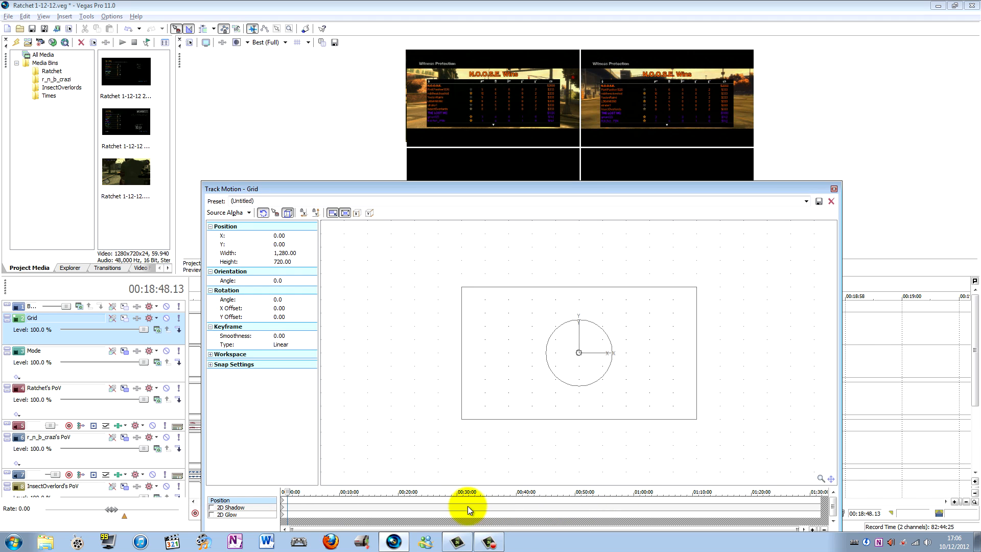
click(387, 501)
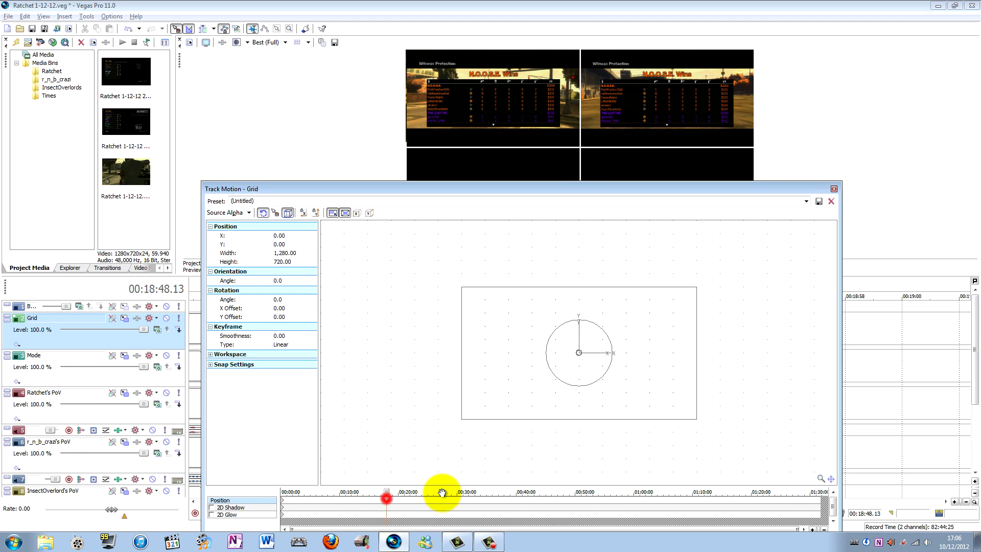
click(833, 189)
- Set the playhead at 00:18:47.27 and move the Grid track's motion keyframe back to it, at the grid's split
scroll(513, 355, down, 6)
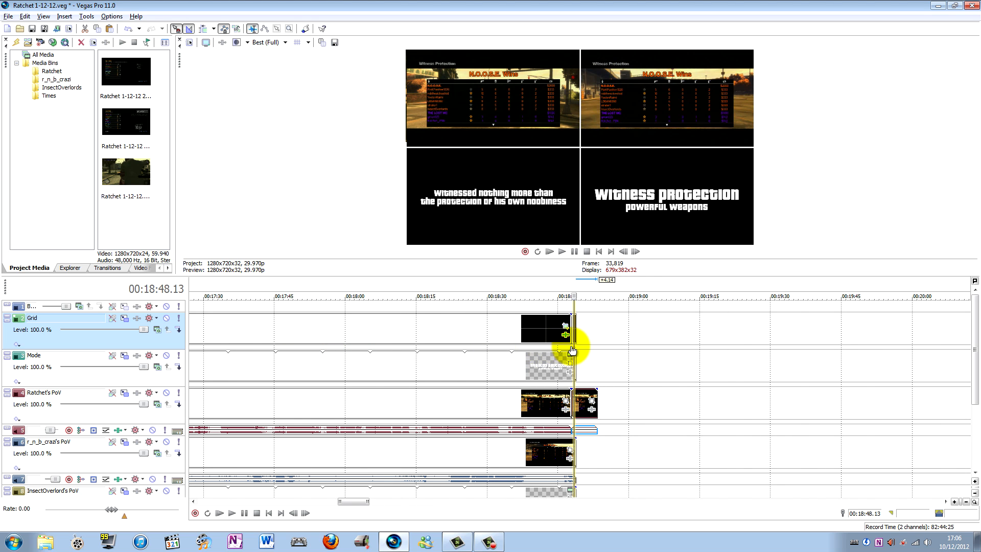
scroll(251, 360, down, 8)
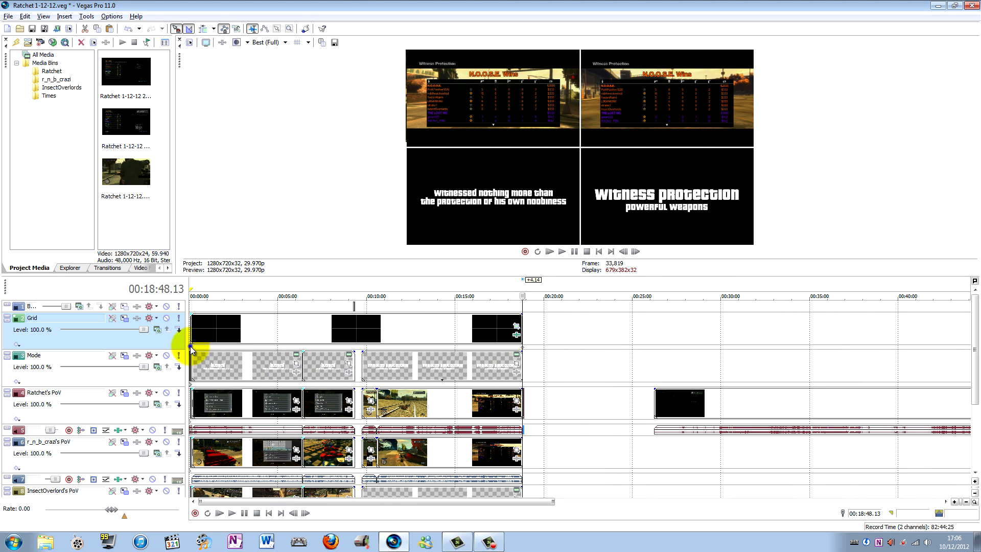
right_click(190, 346)
click(519, 283)
click(524, 287)
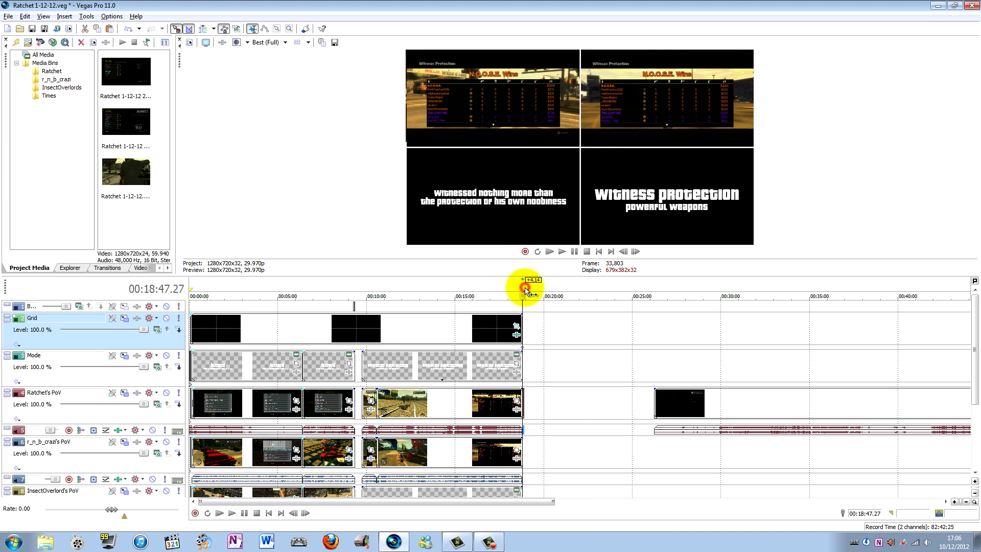
scroll(567, 348, up, 10)
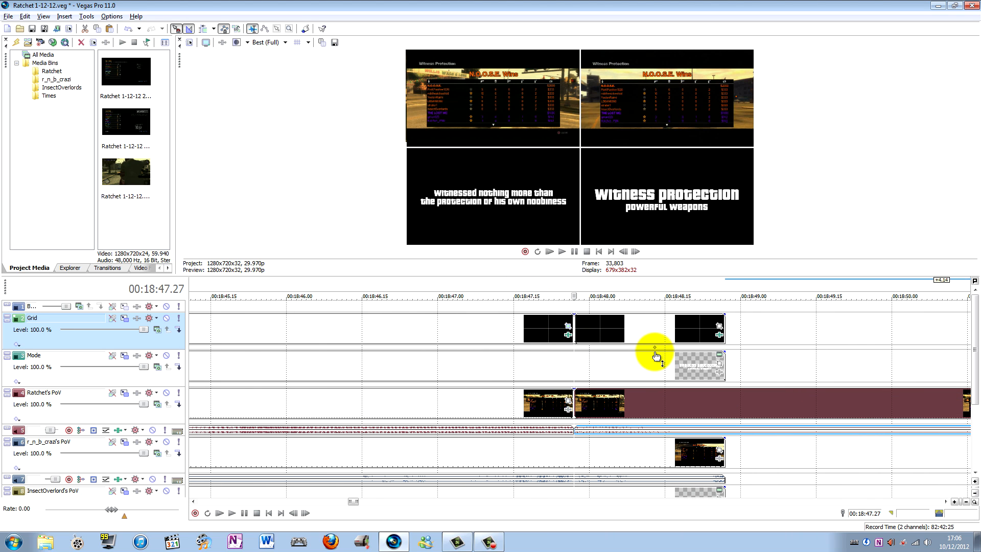
drag(654, 348, 574, 347)
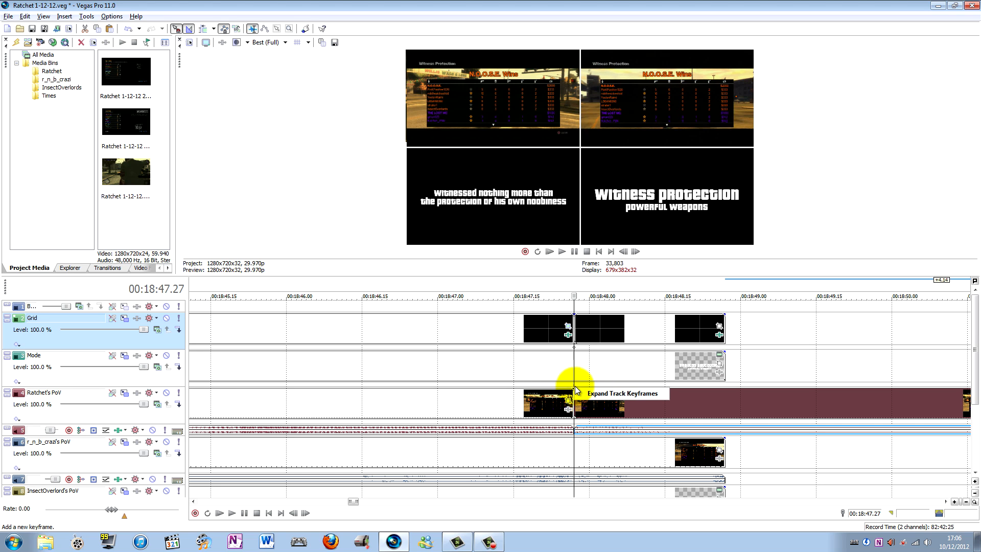
- Add track motion keyframes at 00:18:47.27 on the Mode, Ratchet's PoV, r_n_b_crazi's PoV and InsectOverlord's PoV tracks
click(574, 386)
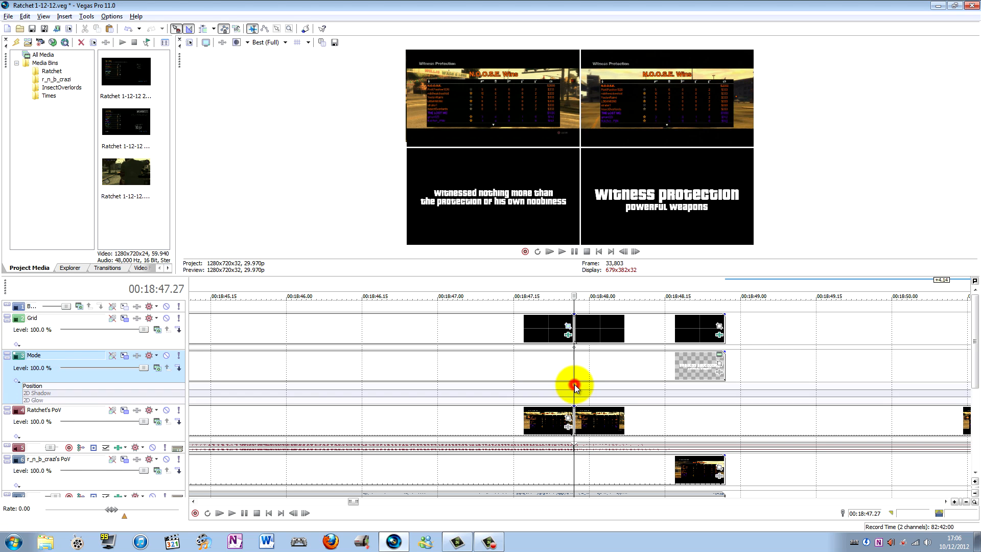
click(574, 440)
scroll(574, 439, down, 4)
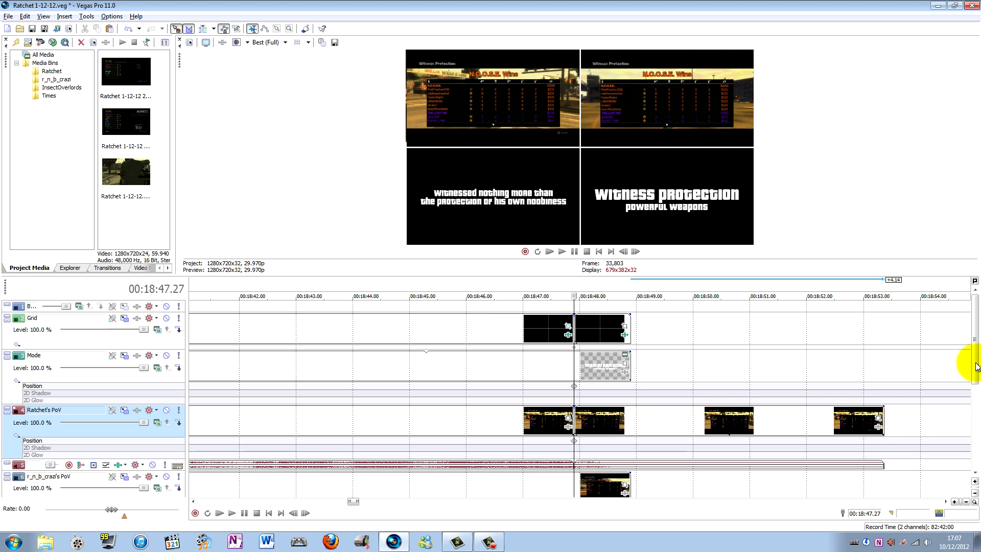
drag(974, 362, 975, 407)
click(574, 453)
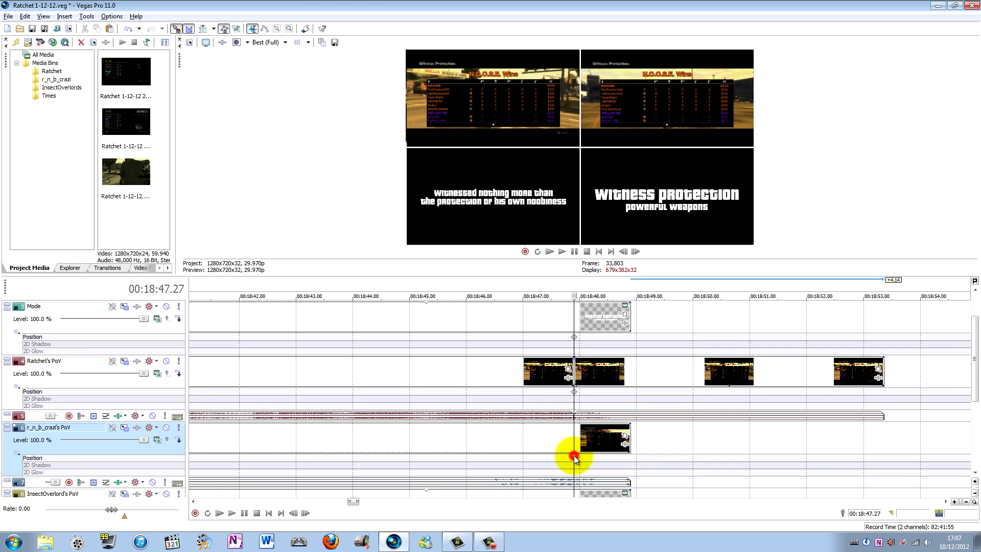
drag(973, 391, 973, 441)
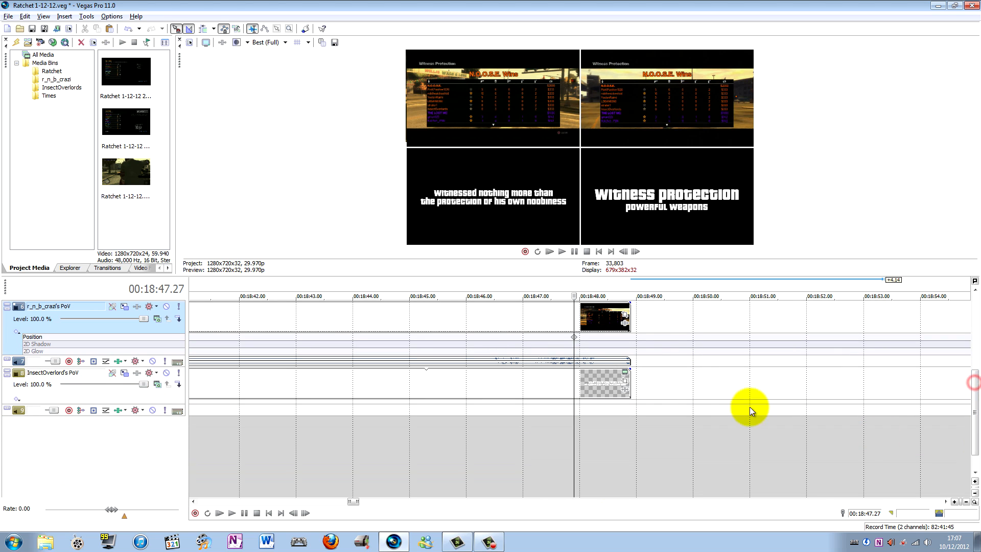
click(575, 401)
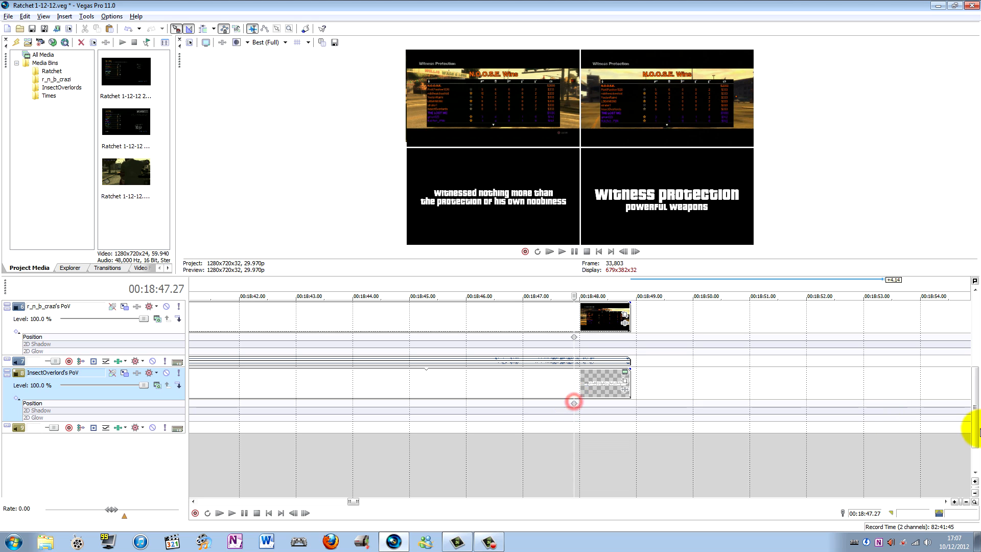
- Add Position keyframes at 00:18:48.27 on the InsectOverlord's, r_n_b_crazi's and Ratchet's PoV tracks
click(973, 428)
click(623, 467)
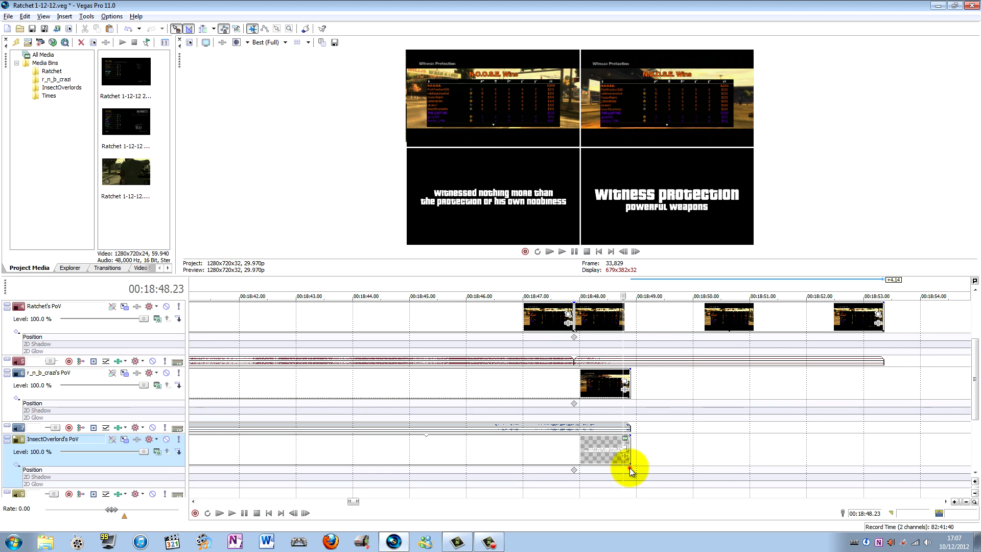
double_click(629, 467)
double_click(629, 403)
double_click(630, 337)
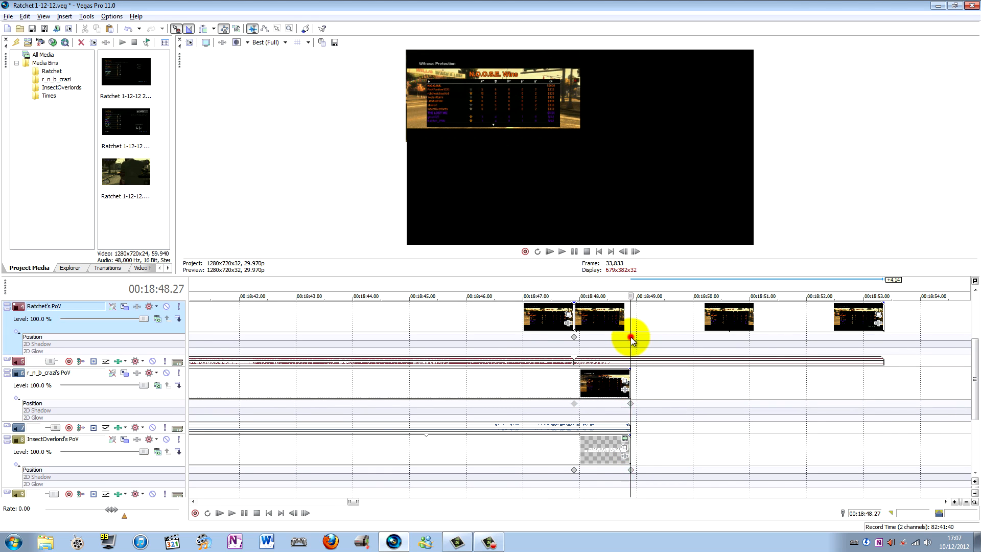
- Add matching Position keyframes at 00:18:48.27 on the Mode and Grid tracks
scroll(636, 342, up, 2)
scroll(636, 342, down, 3)
click(973, 378)
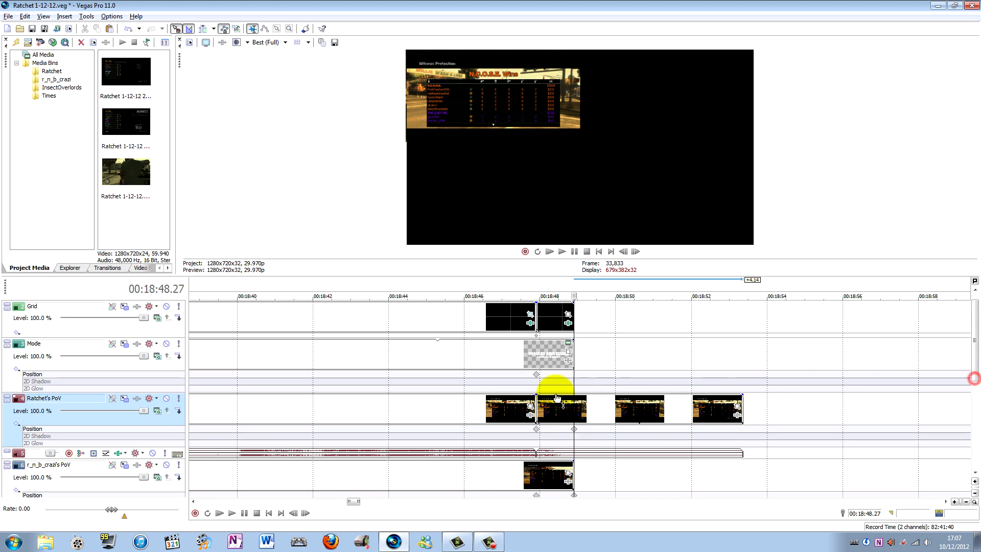
click(573, 376)
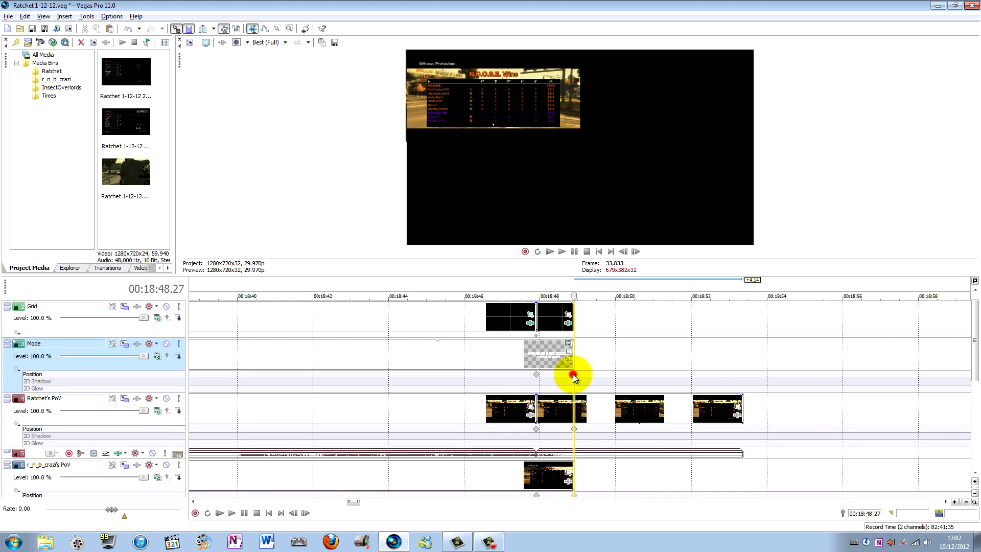
double_click(573, 335)
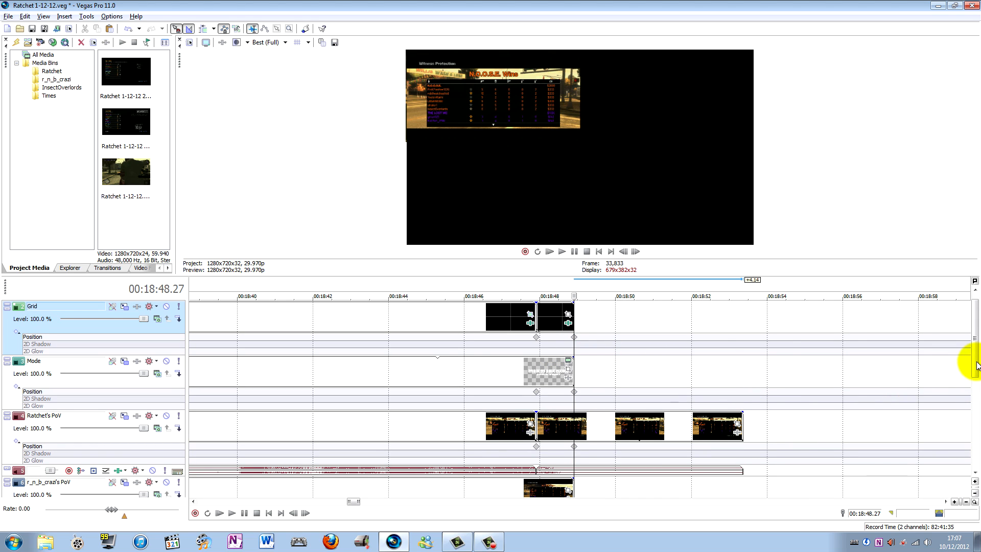
- Return the playhead to 00:18:47.27 and set the Position keyframes there on Grid, Mode and Ratchet's PoV to Smooth
click(543, 280)
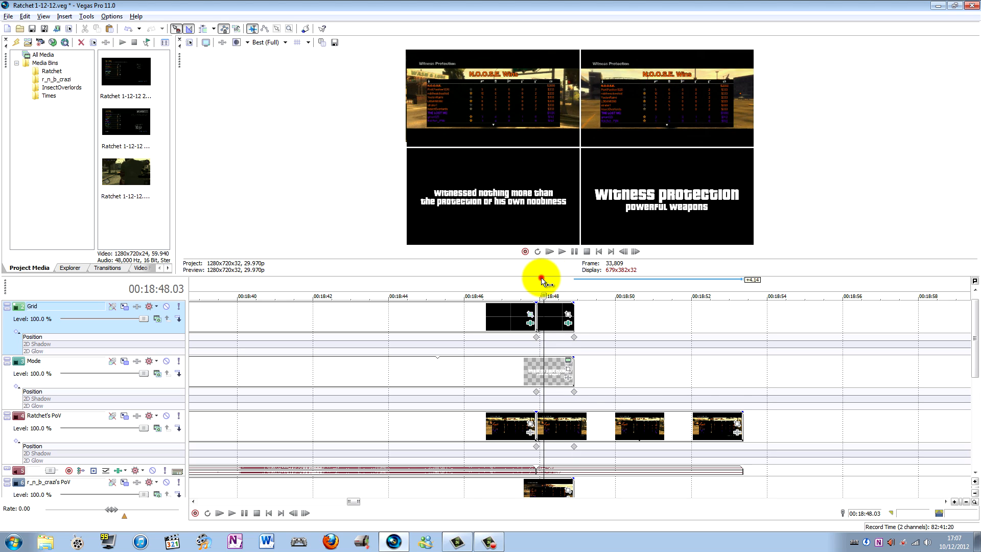
drag(541, 278, 538, 285)
drag(975, 368, 975, 351)
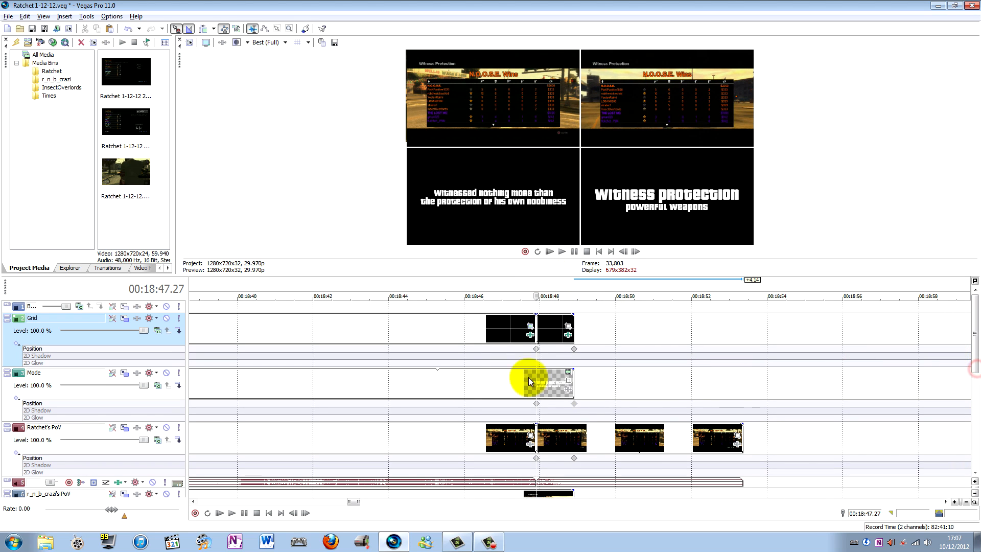
right_click(538, 353)
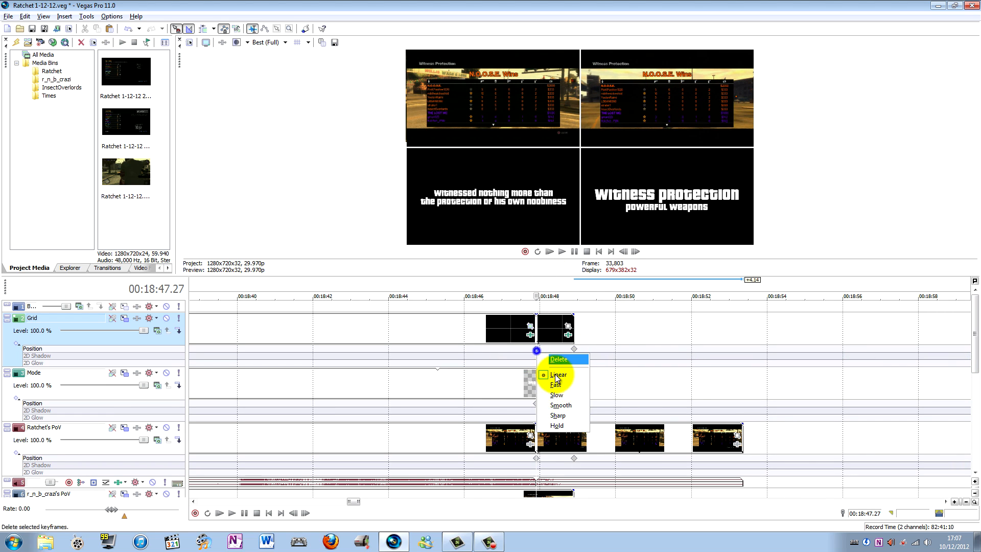
click(557, 403)
right_click(535, 406)
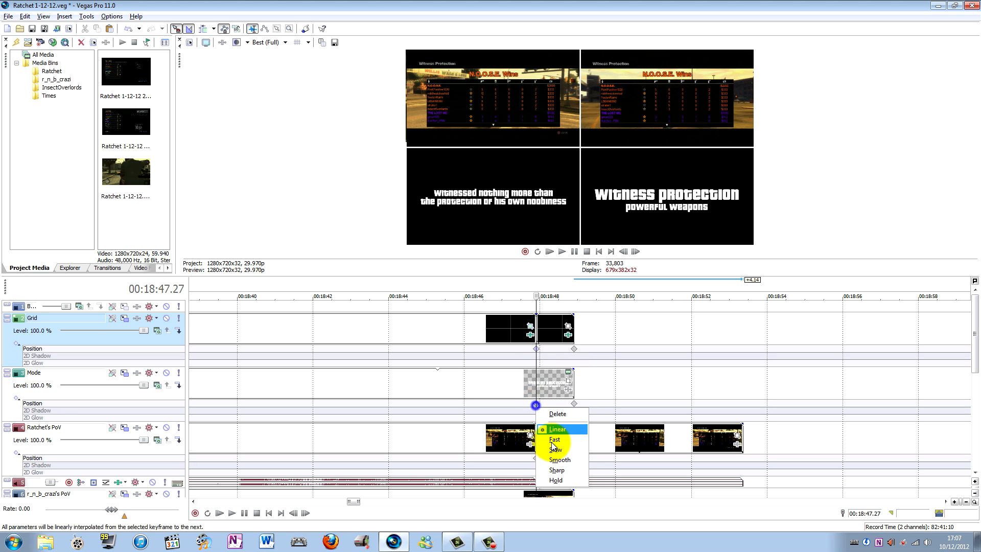
click(554, 456)
right_click(535, 458)
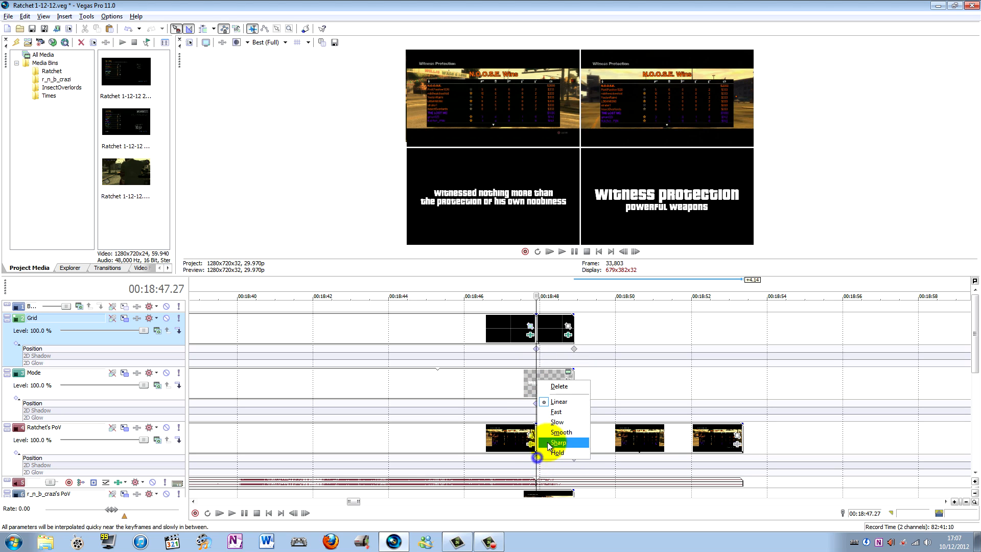
click(561, 440)
- Set the 00:18:47.27 Position keyframes on r_n_b_crazi's and InsectOverlord's PoV tracks to Smooth
drag(975, 355, 967, 400)
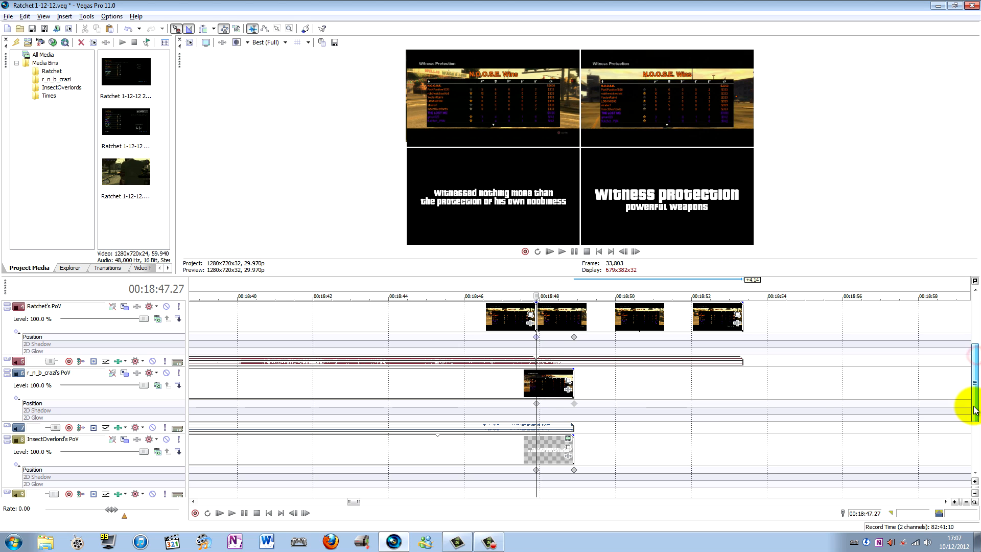
right_click(536, 403)
click(558, 458)
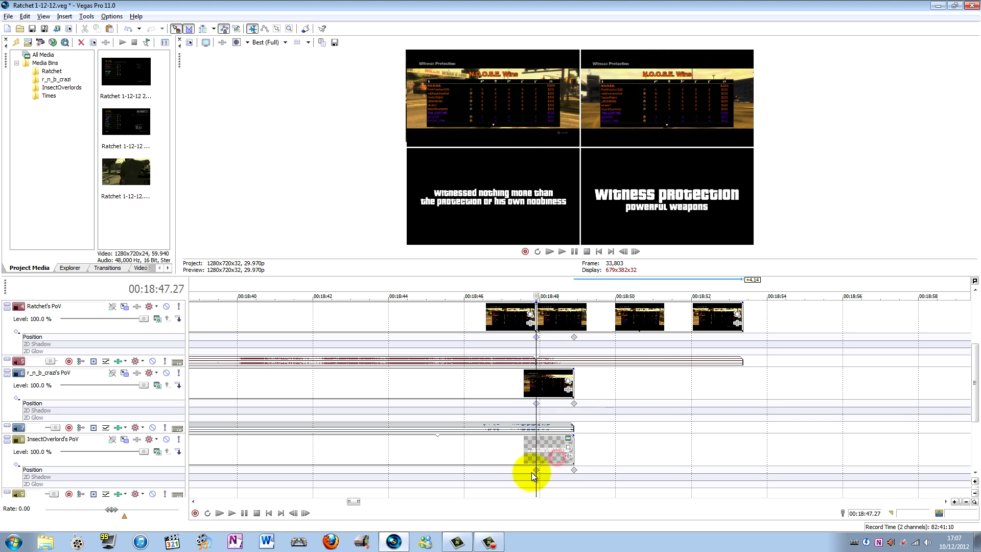
right_click(536, 470)
click(556, 444)
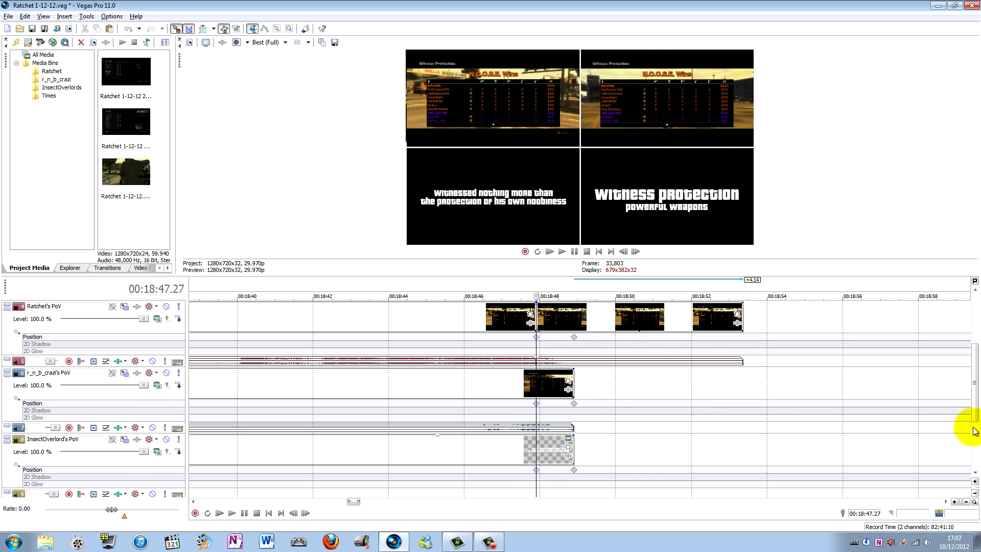
- Apply the Grid Expanded (UL) track motion preset to the Grid track's keyframe at 00:18:48.27
drag(970, 429, 970, 385)
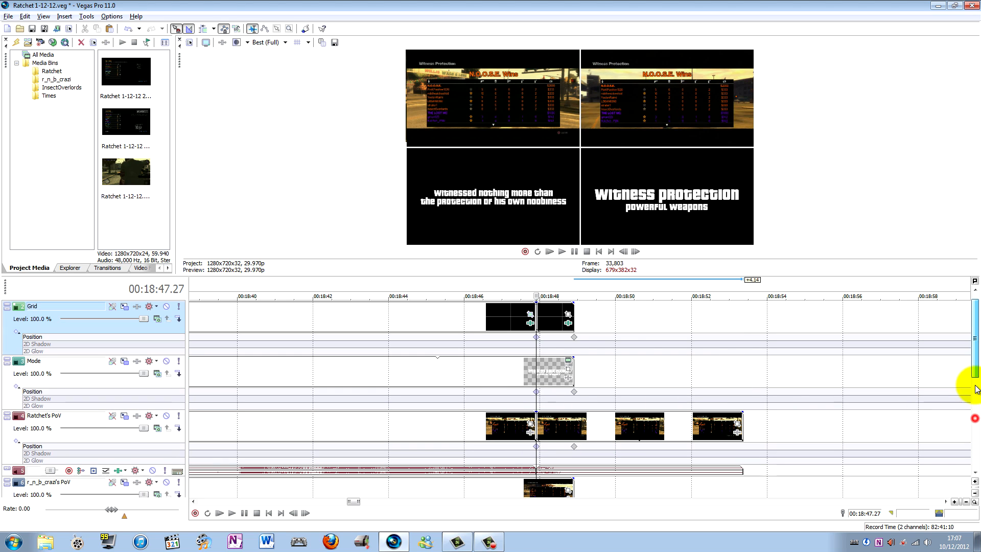
double_click(573, 338)
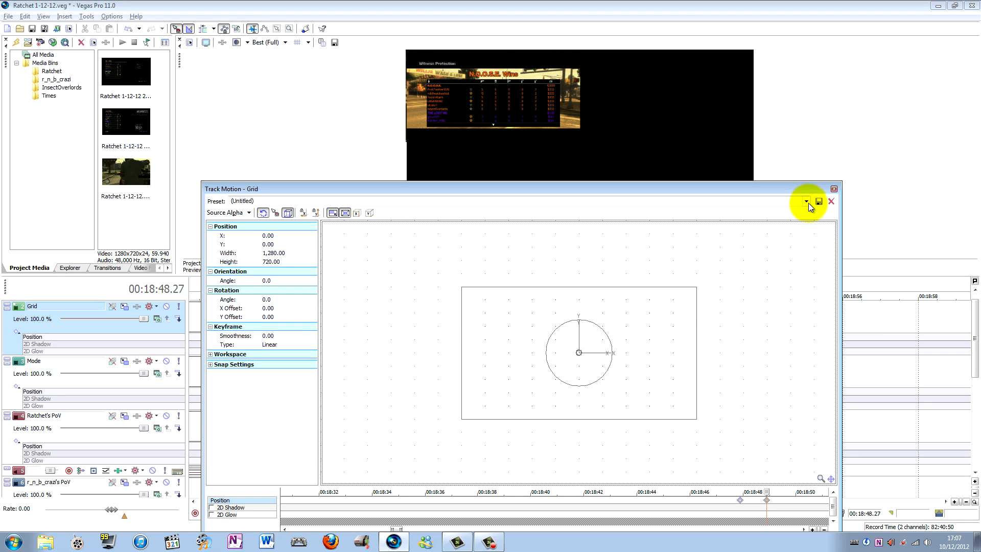
click(807, 202)
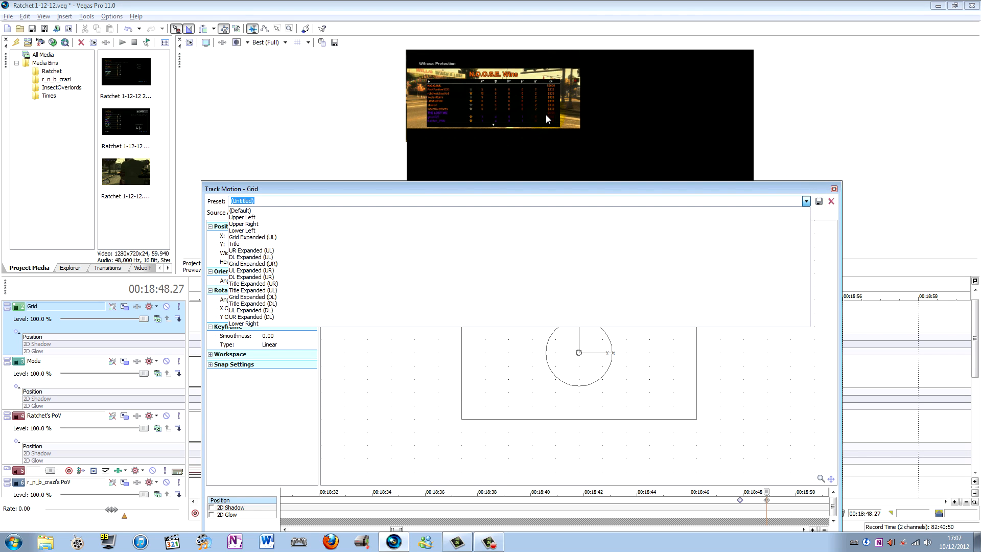
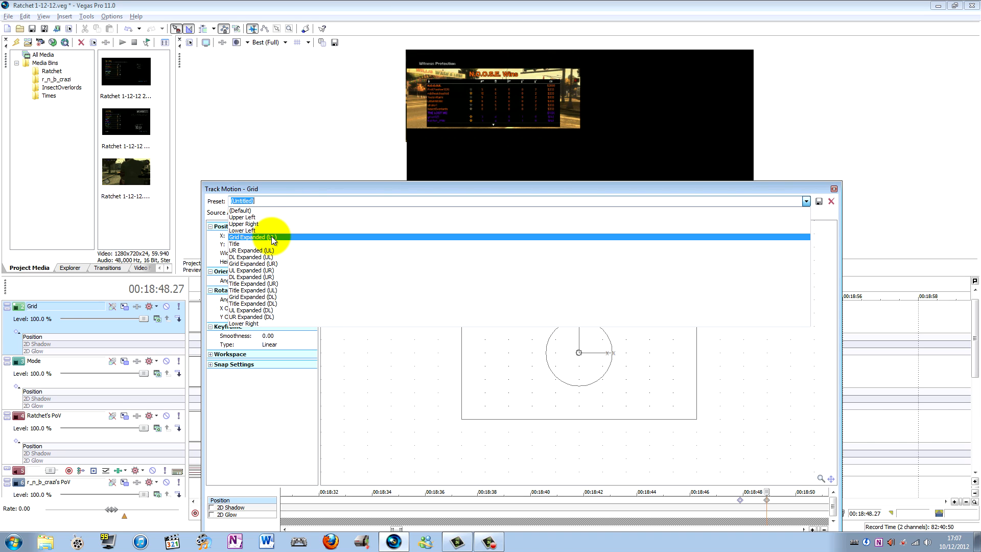
click(271, 237)
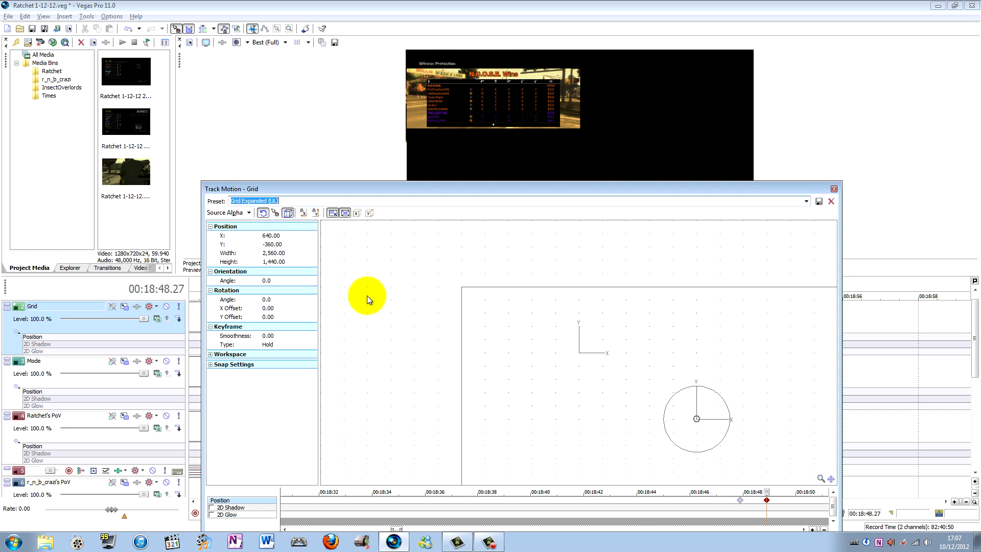
click(834, 189)
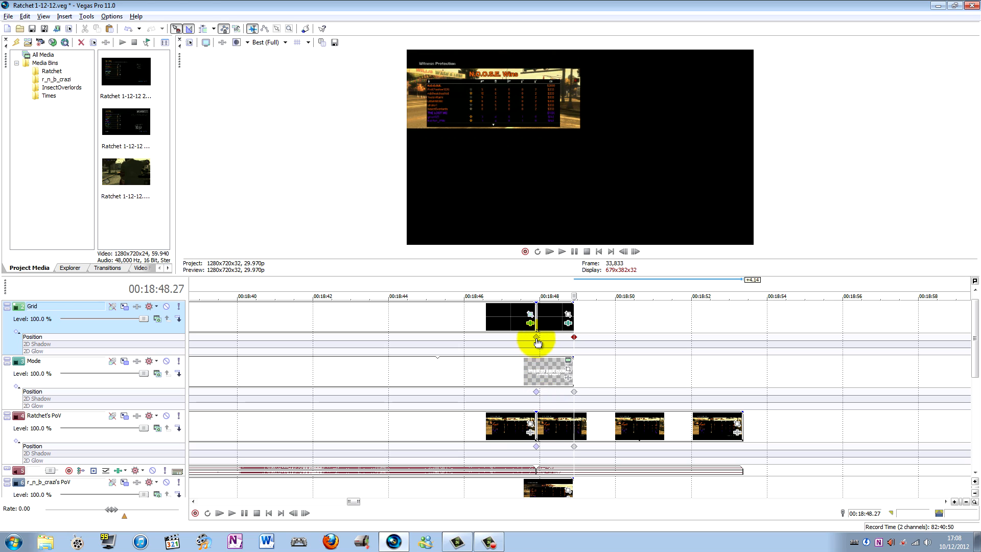
- Apply the Title Expanded (UL) track motion preset to the Mode track's keyframe at 00:18:48.27
double_click(575, 392)
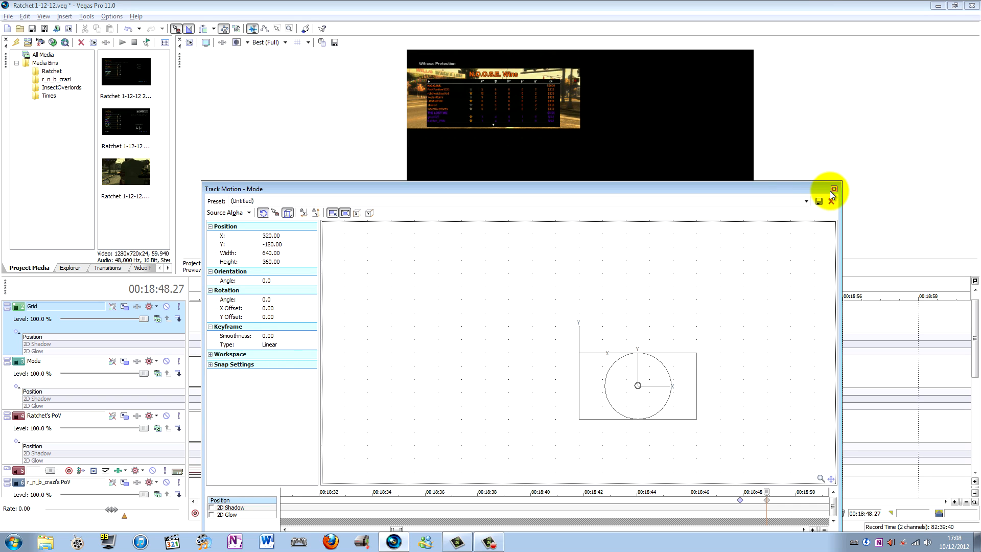
click(805, 201)
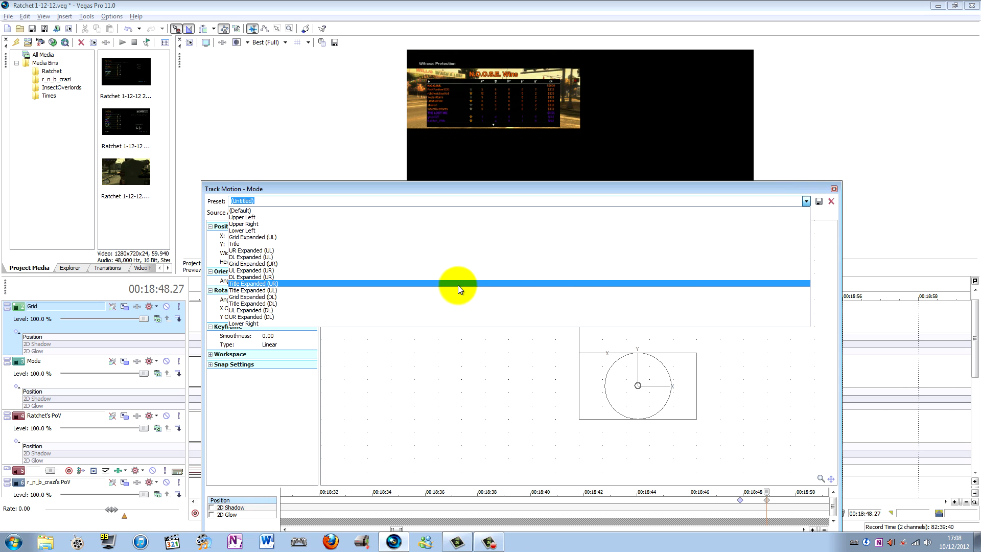
click(454, 295)
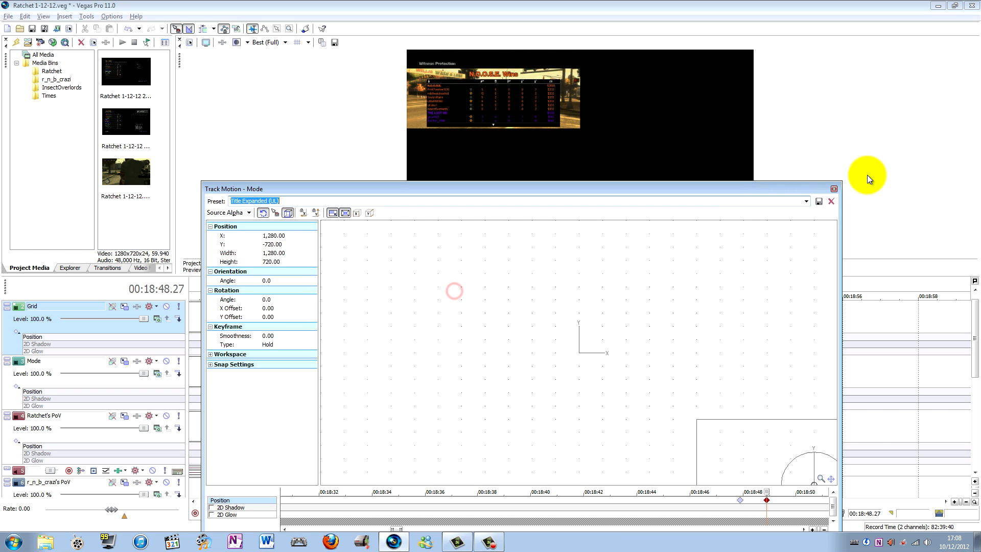
click(833, 188)
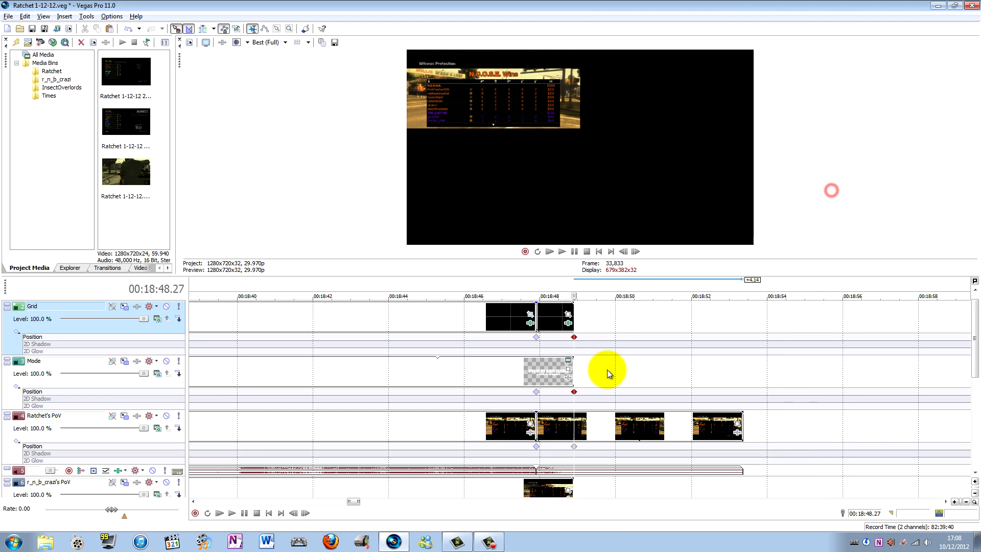
- Apply the (Default) track motion preset to the Ratchet's PoV keyframe at 00:18:48.27
double_click(574, 447)
click(805, 202)
click(805, 211)
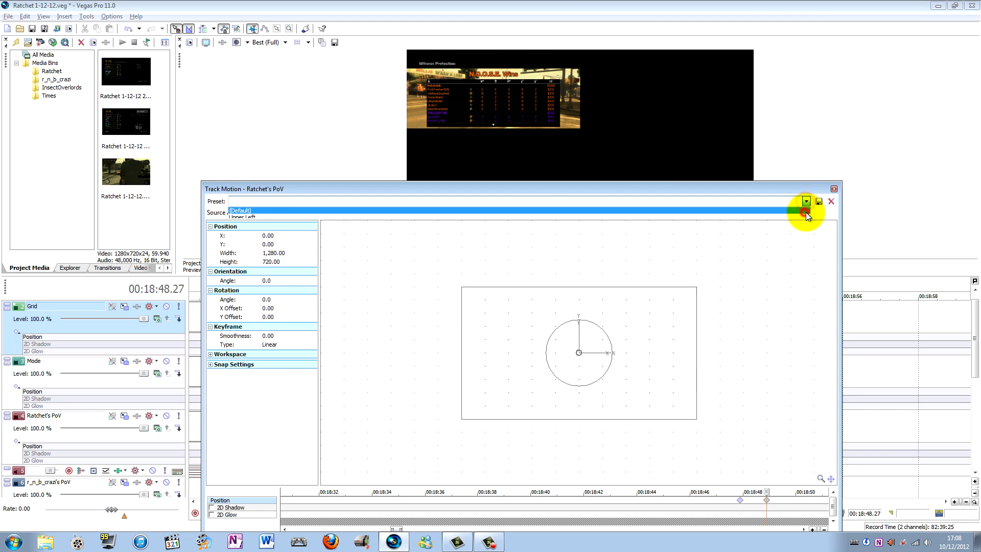
click(833, 188)
- Apply the UR Expanded (UL) track motion preset to the r_n_b_crazi's PoV keyframe at 00:18:48.27
scroll(973, 330, down, 3)
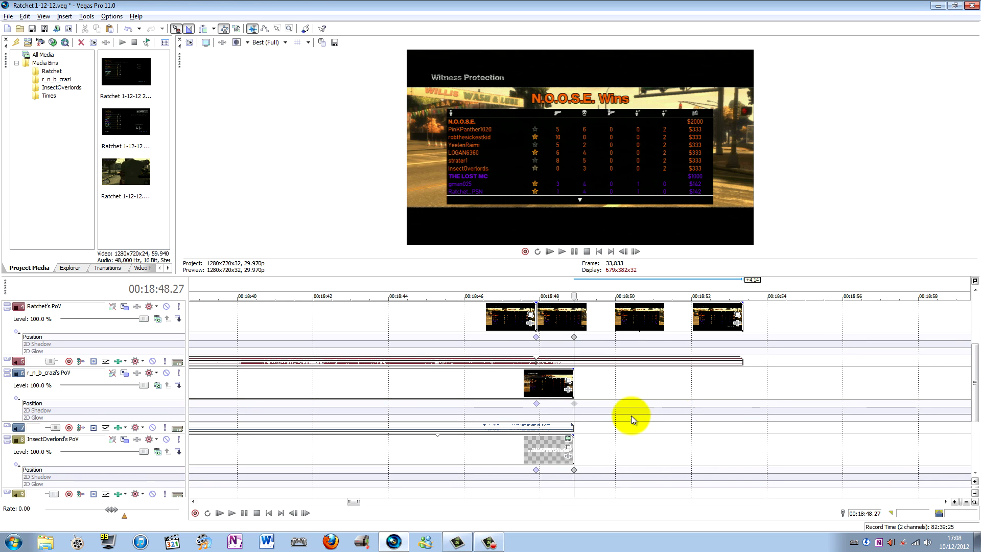
double_click(573, 405)
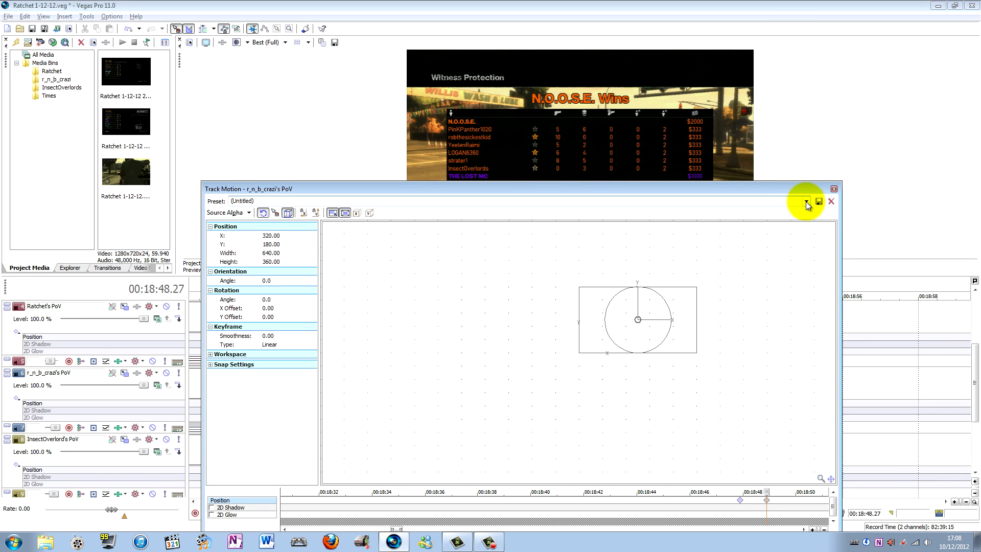
click(806, 202)
click(705, 252)
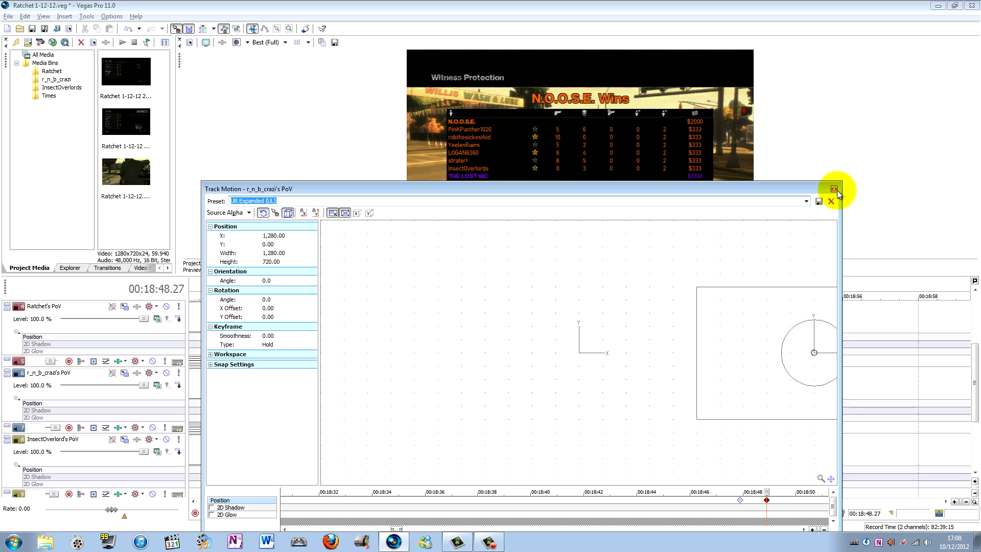
click(834, 189)
- Apply the DL Expanded (UL) track motion preset to the InsectOverlord's PoV keyframe at 00:18:48.27
click(971, 356)
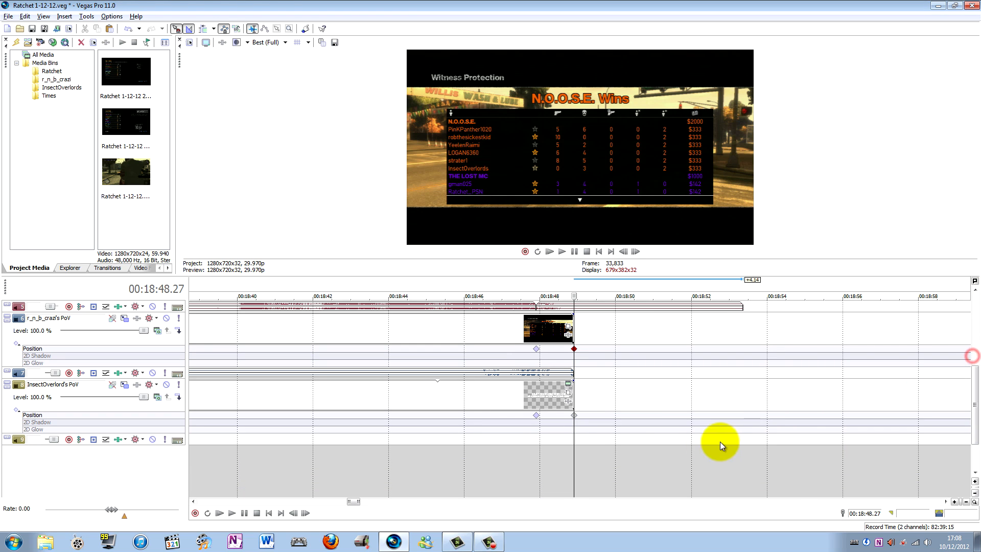
double_click(574, 415)
click(806, 201)
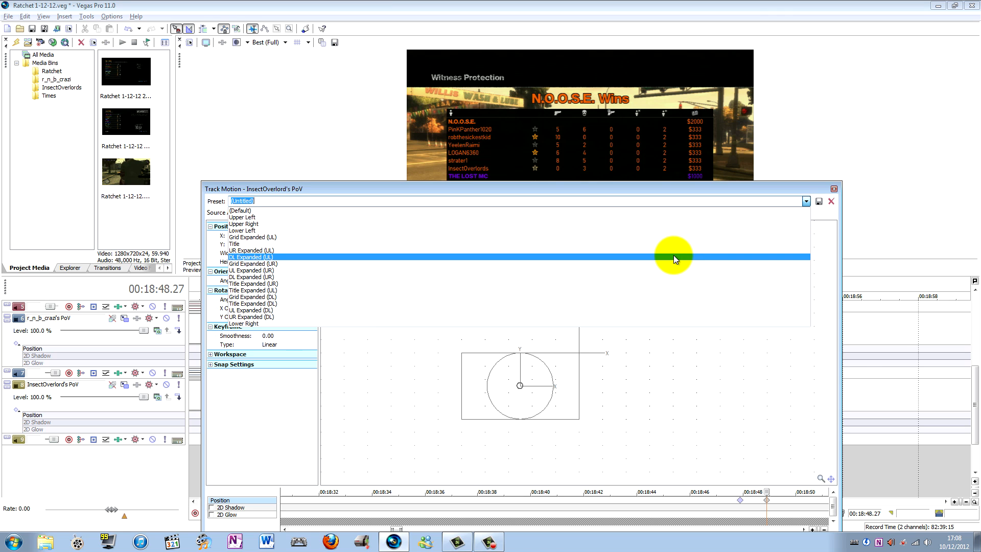
click(674, 255)
click(833, 188)
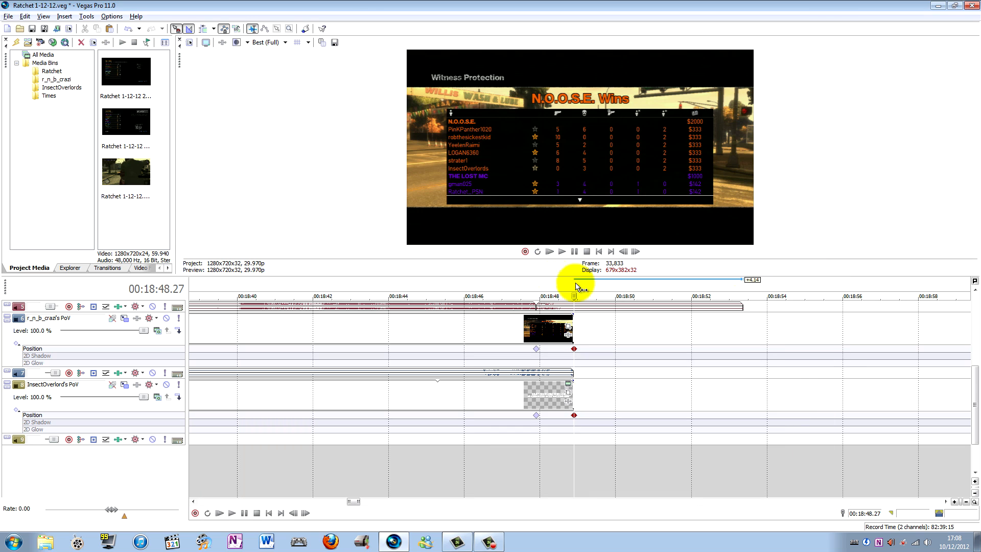
- Play the round's ending from just before the first Position keyframes to check the expansion of Ratchet's view
drag(969, 368, 970, 329)
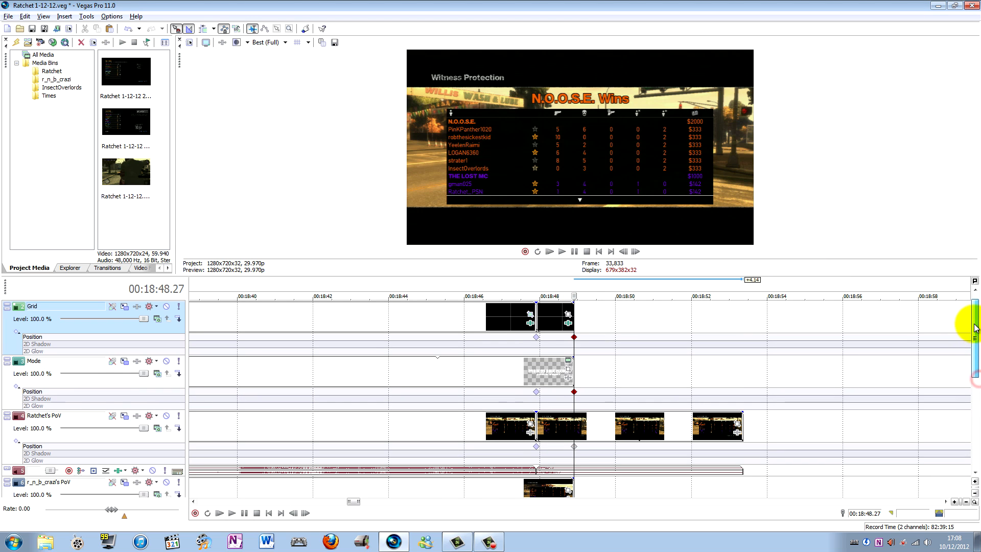
click(546, 284)
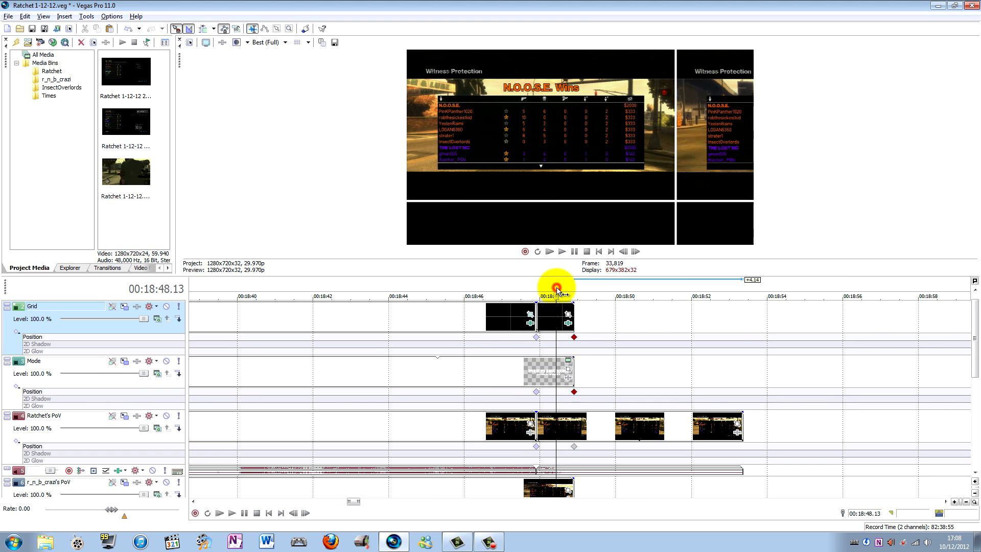
click(511, 281)
key(space)
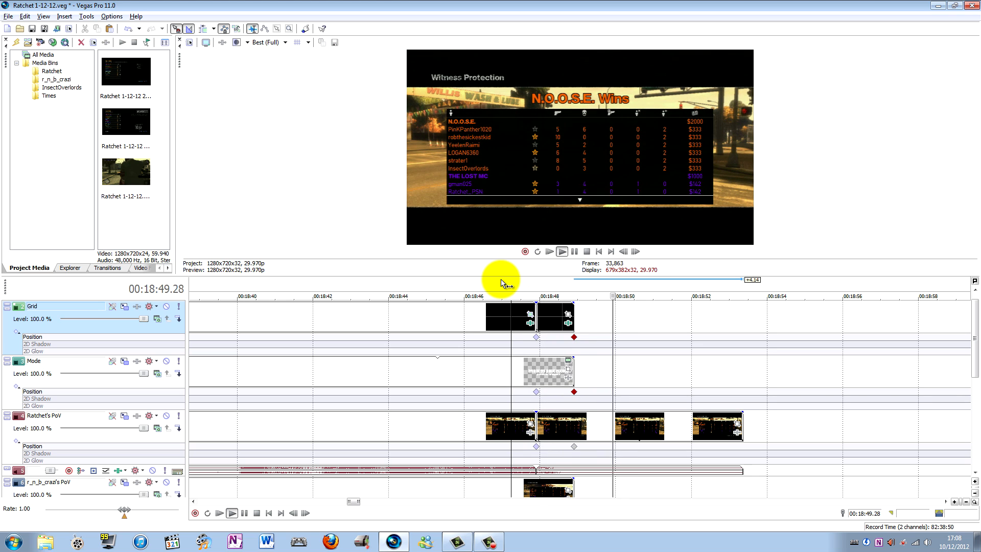
click(246, 513)
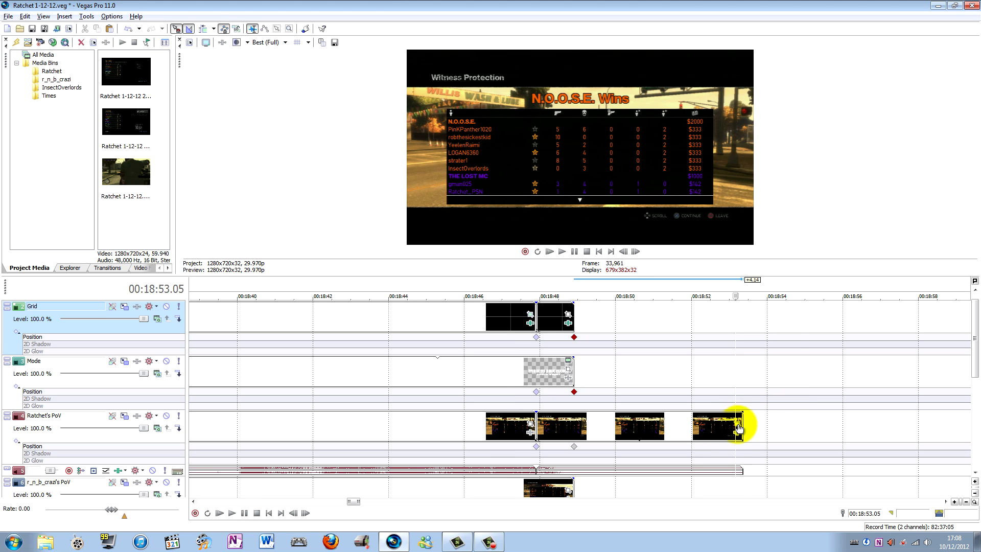
- Extend the final Ratchet's PoV clip to about 00:18:58.18 and review the ending in a temporarily enlarged preview
drag(744, 422, 926, 418)
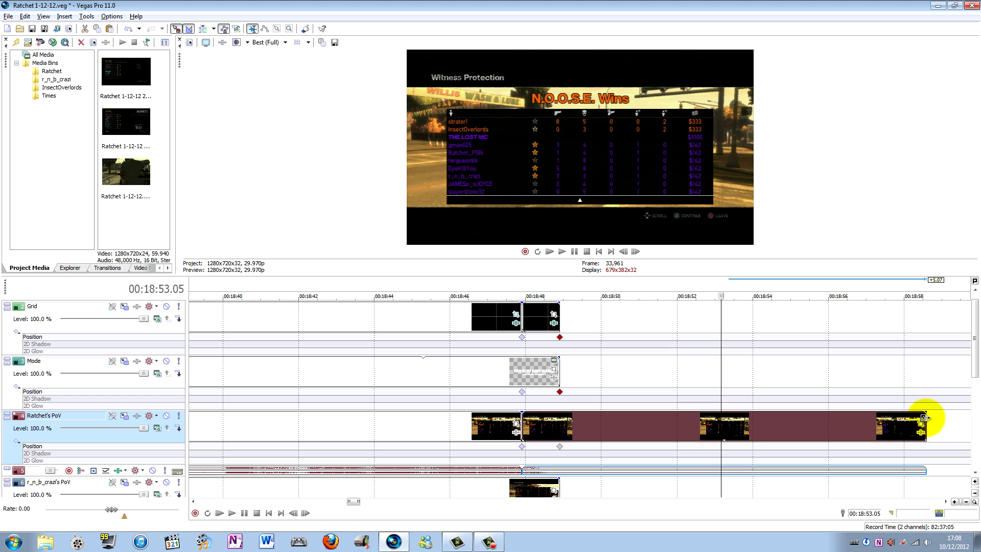
click(513, 295)
scroll(570, 297, down, 5)
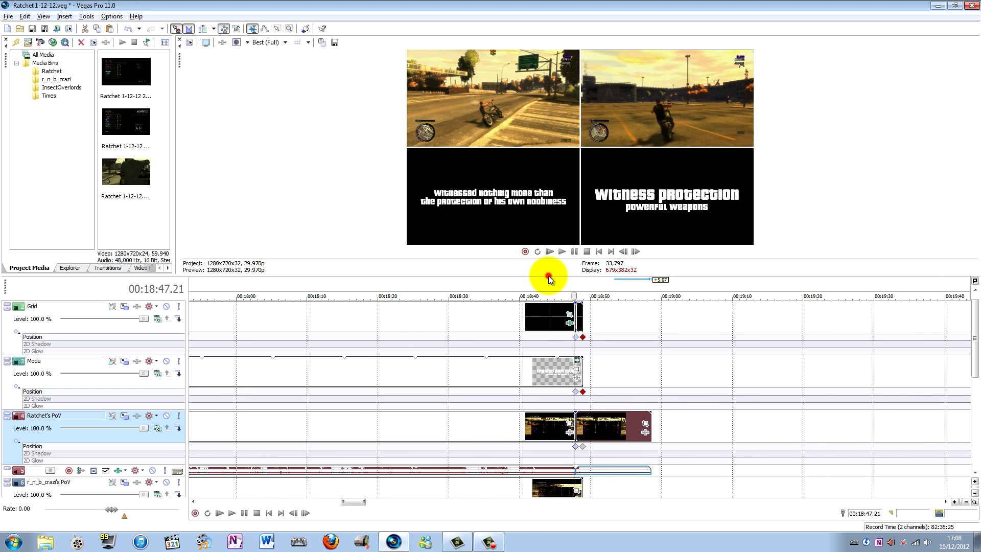
drag(548, 277, 554, 431)
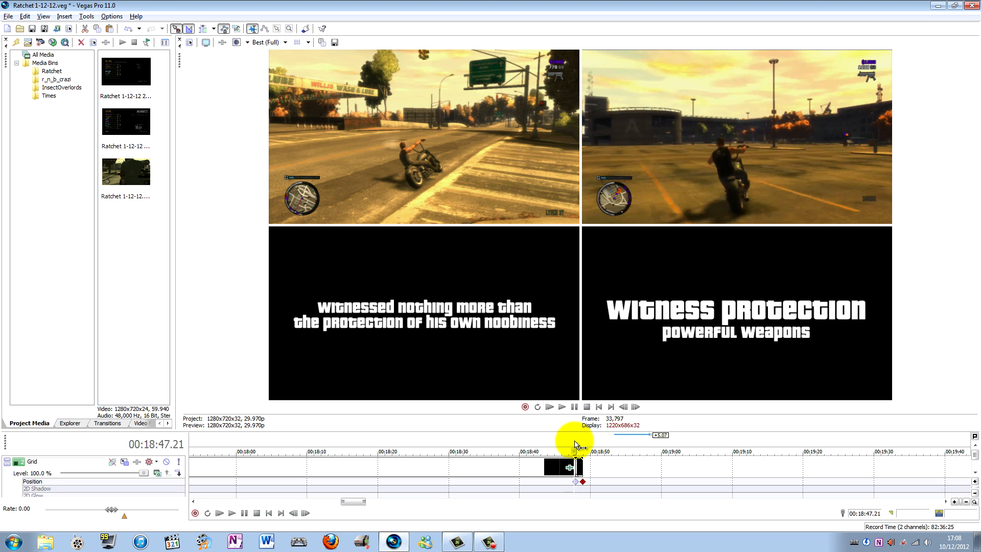
key(space)
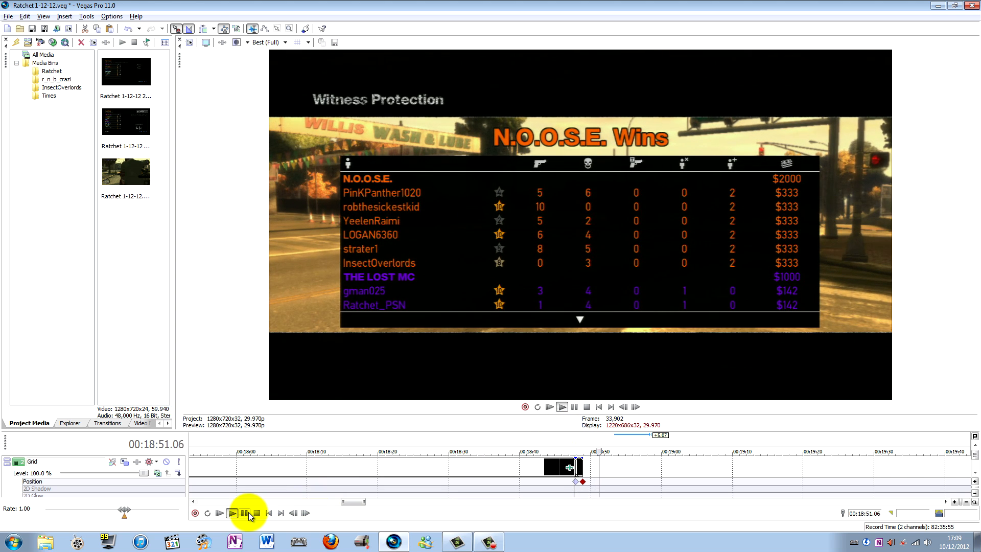
click(248, 513)
scroll(488, 439, down, 8)
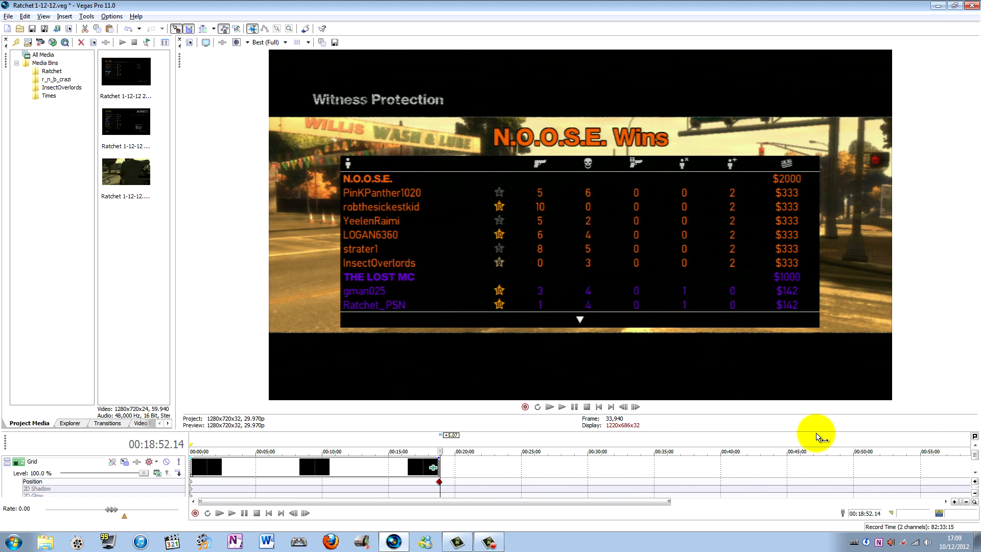
drag(814, 431, 853, 248)
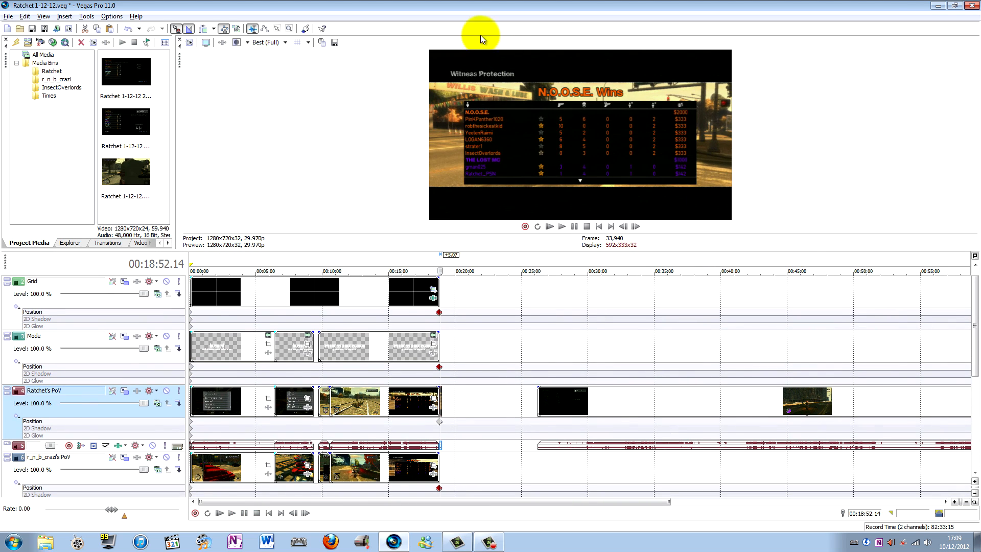
- Copy the first round's "busted" title event from the Mode track
scroll(597, 336, up, 10)
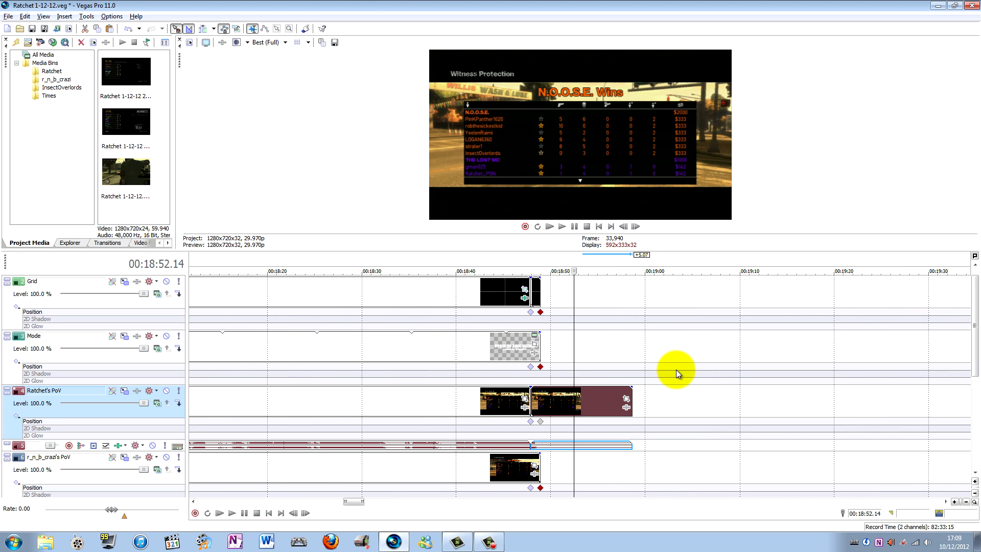
click(631, 400)
scroll(646, 396, down, 8)
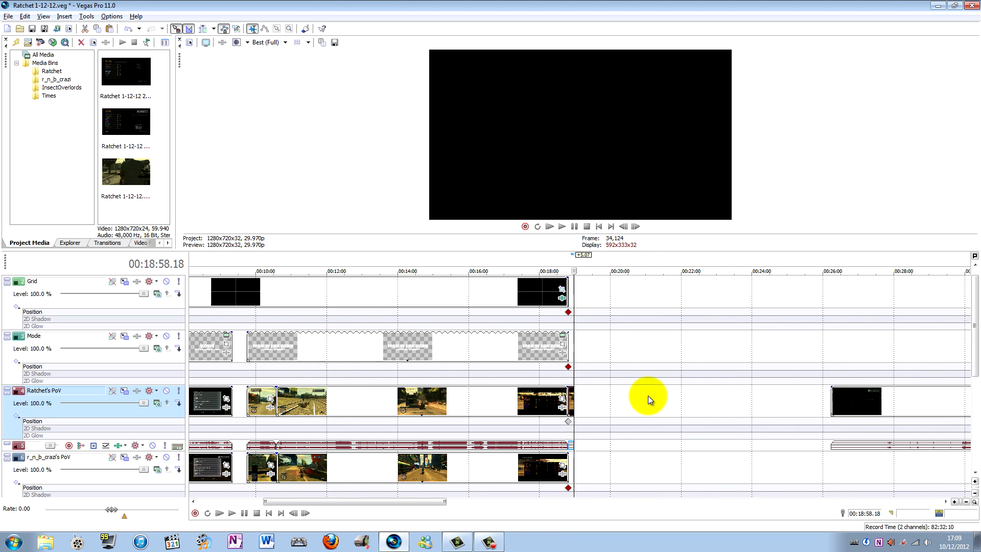
scroll(648, 395, up, 4)
scroll(648, 396, down, 3)
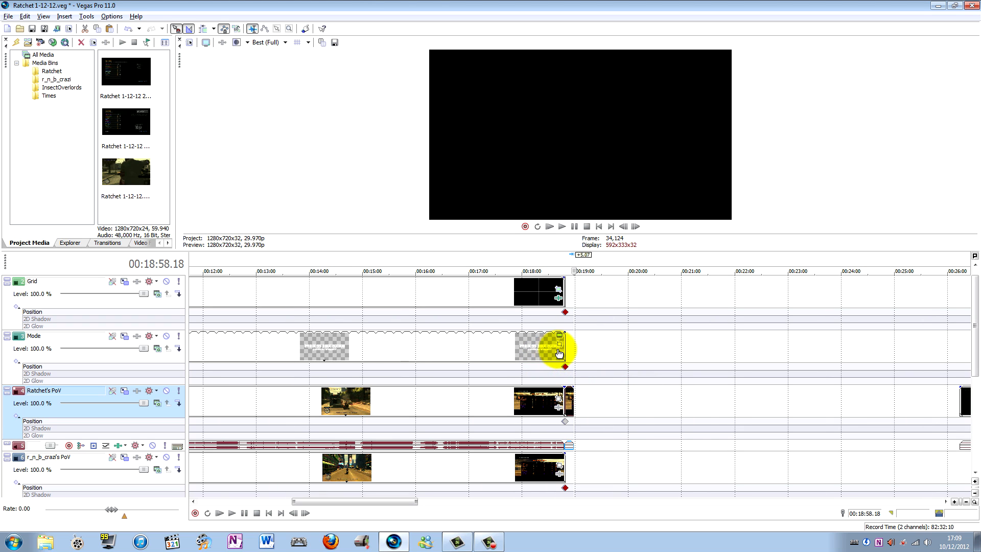
scroll(573, 344, down, 5)
click(272, 350)
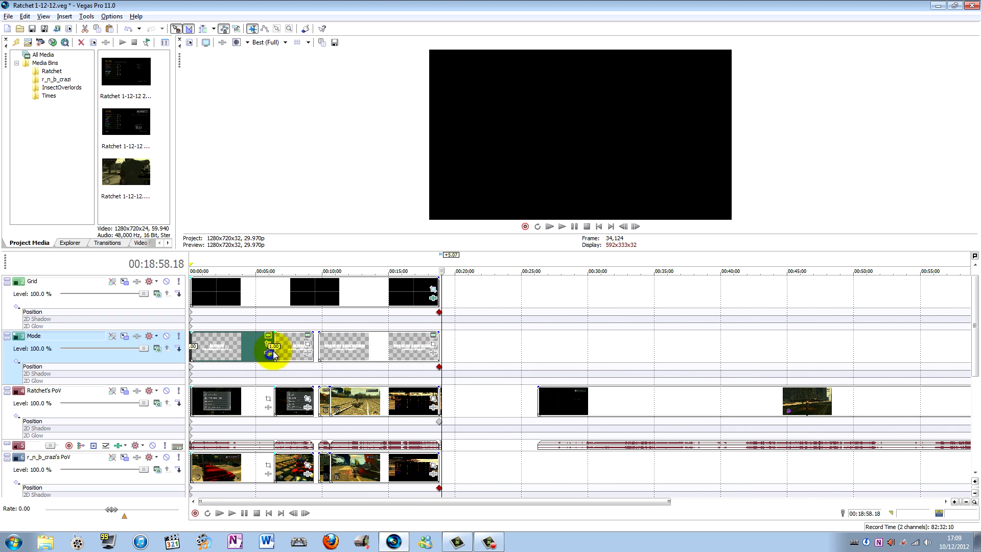
right_click(270, 353)
click(244, 350)
right_click(241, 347)
click(287, 191)
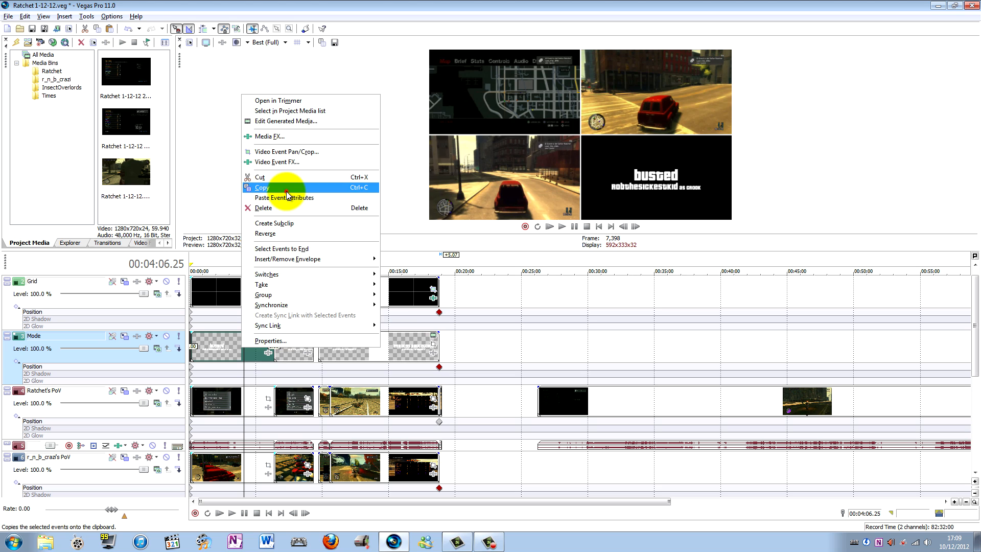
- Paste the copied title event onto the Mode track at the end of Ratchet's final scoreboard clip
click(454, 341)
scroll(461, 347, up, 6)
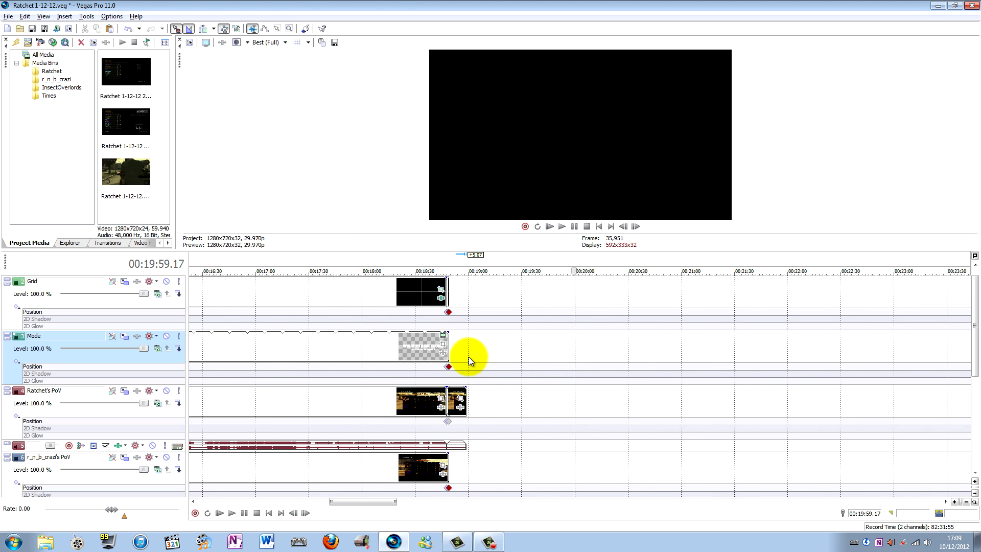
click(465, 349)
key(ctrl+v)
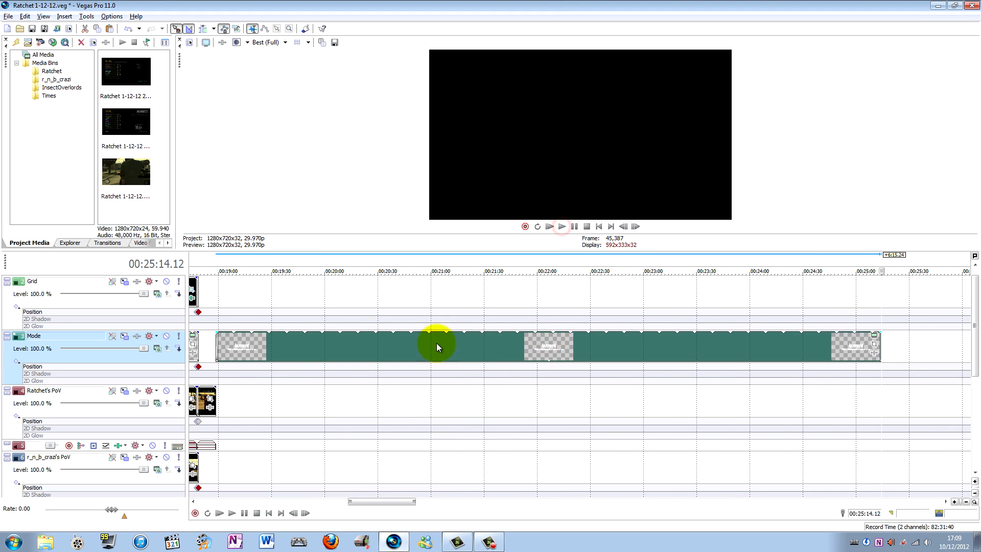
- Change the pasted title's text to "bat battle" with the second line "the lost bikes | hove beach"
click(873, 338)
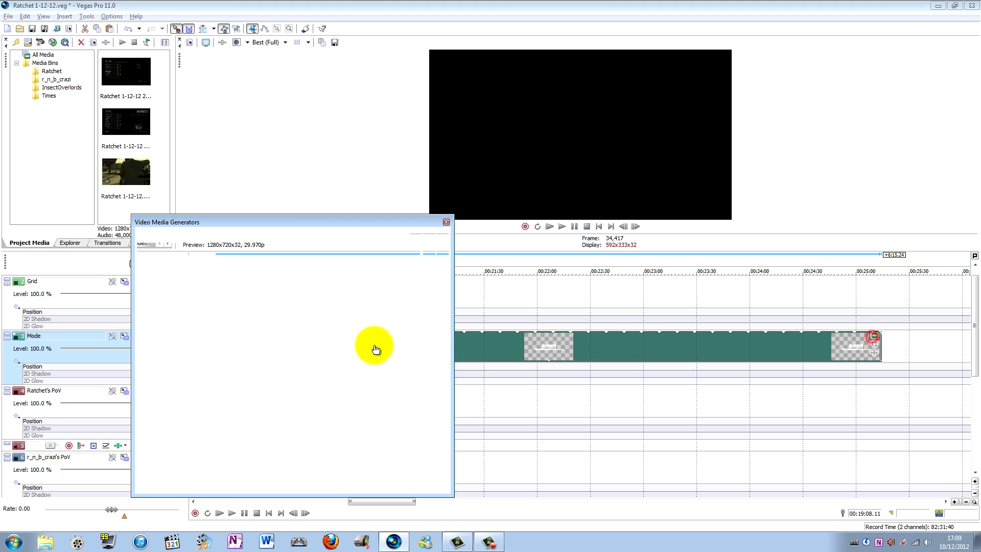
double_click(290, 336)
text(bat battle)
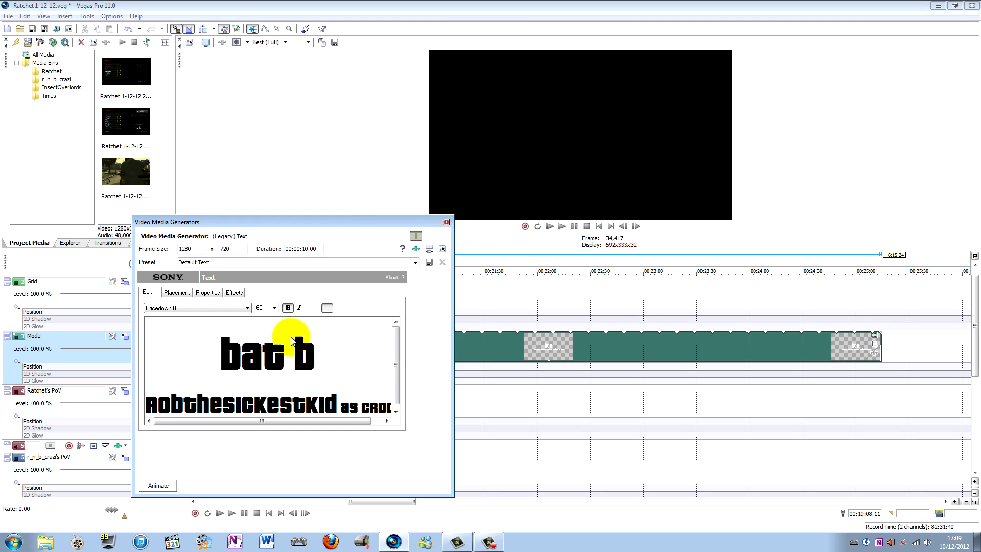
key(Down)
key(End)
key(ctrl+a)
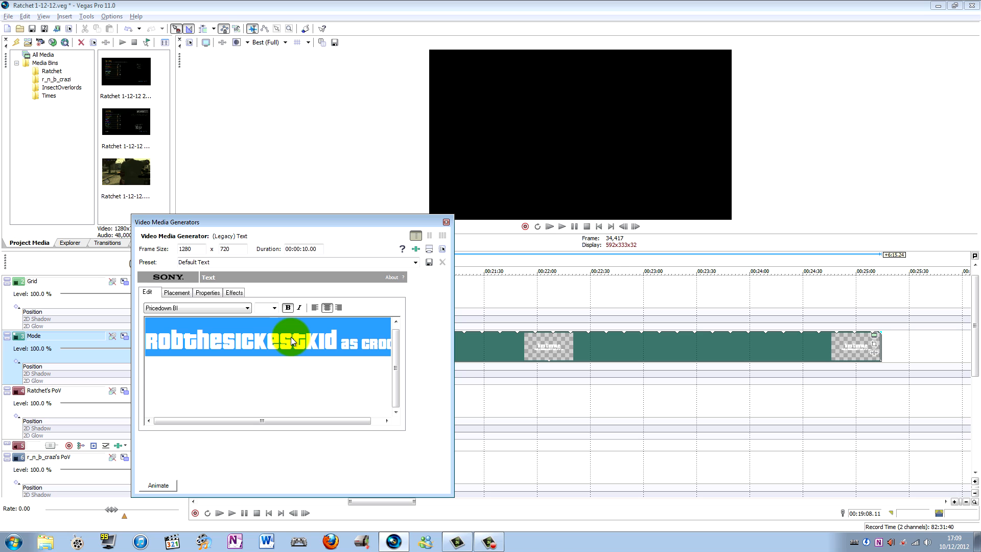
text(the lost bikes)
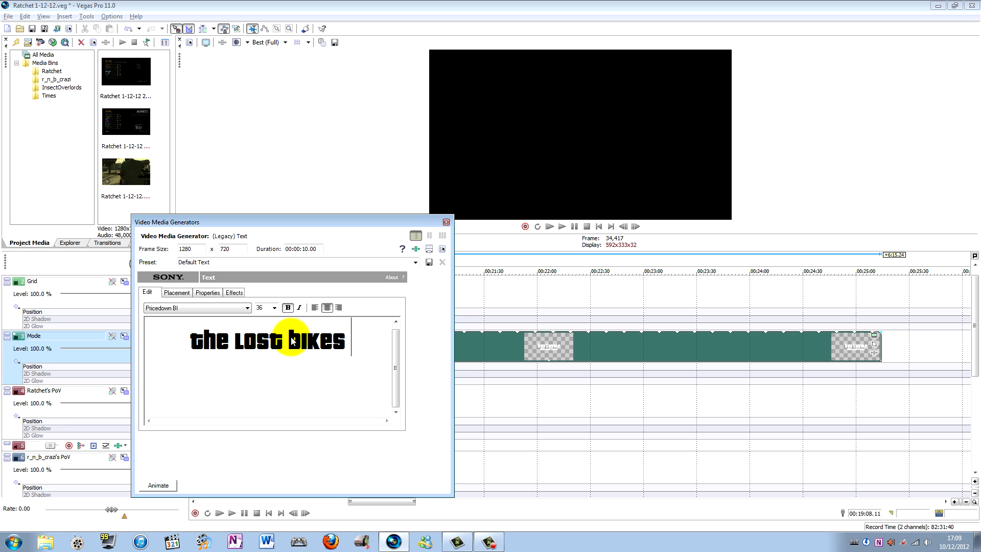
text( | hove beach)
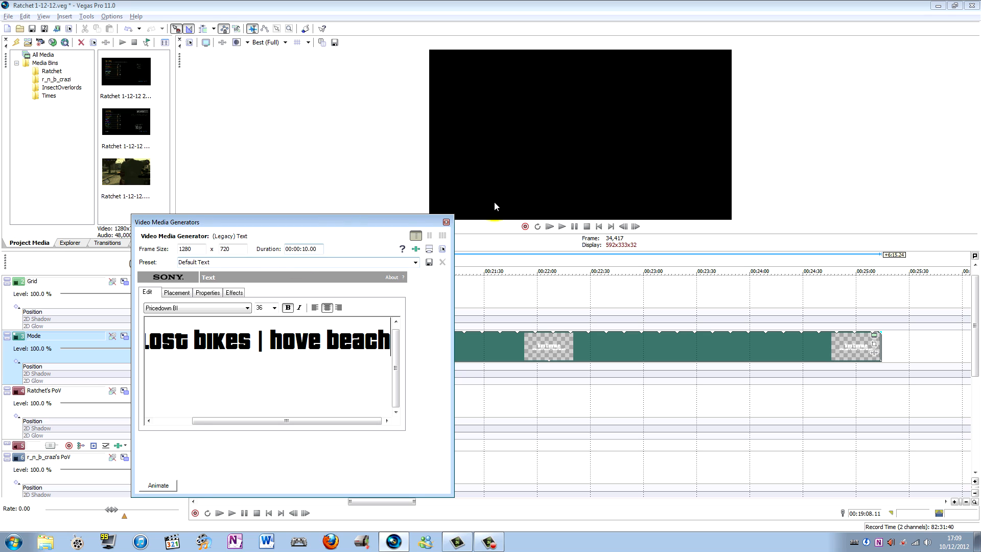
click(444, 223)
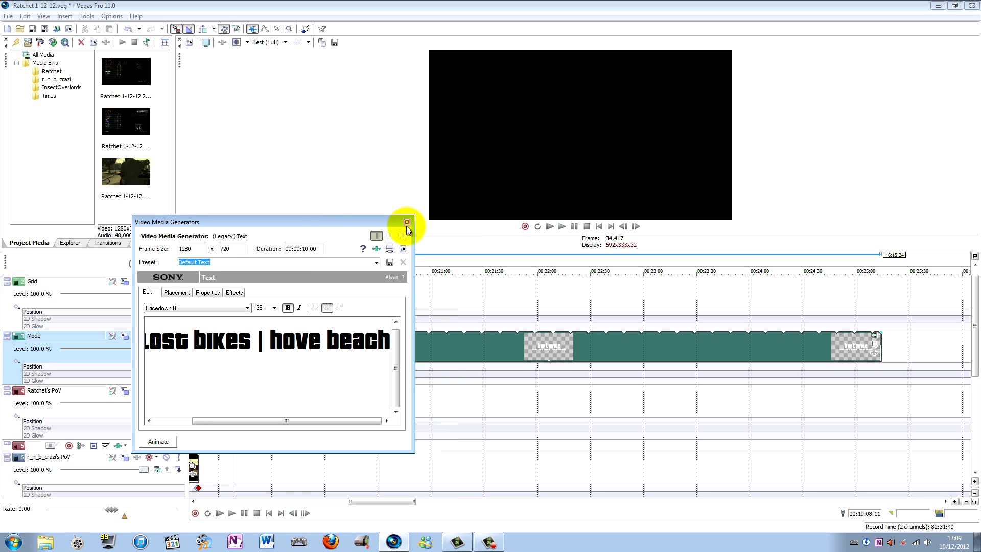
click(407, 221)
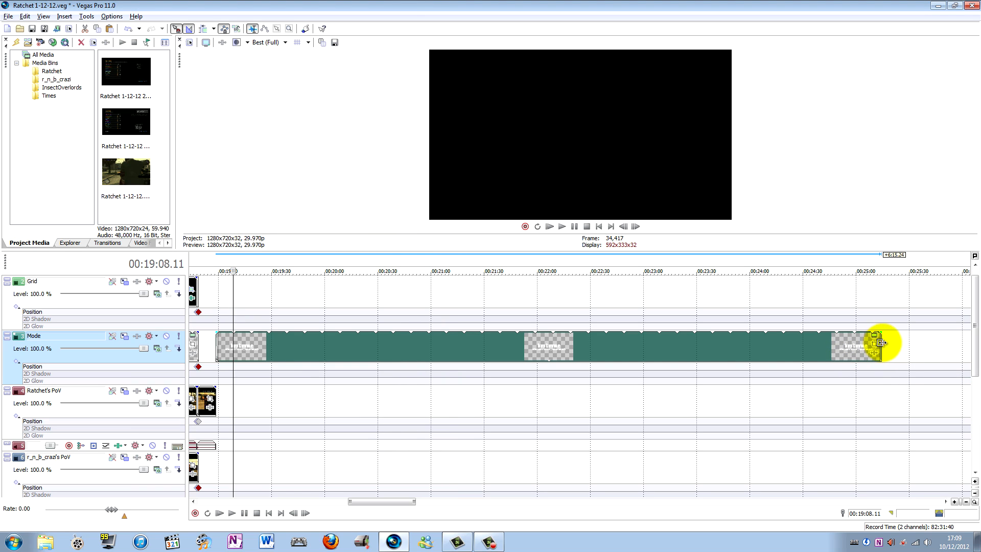
- Shorten the "bat battle" title event to end about 00:20:18 and change Ratchet's last Position keyframe type to match the other tracks
drag(880, 342, 357, 342)
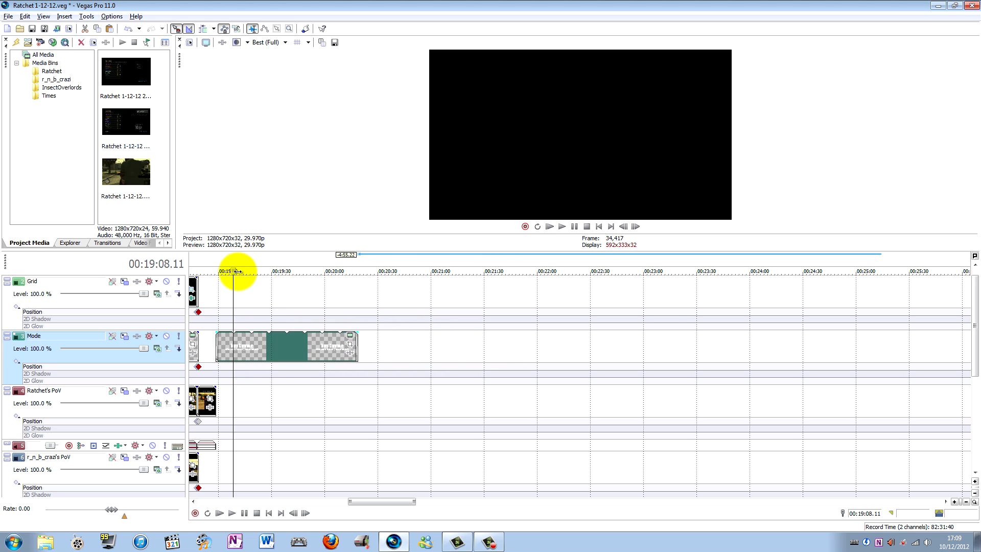
click(220, 261)
scroll(555, 365, up, 3)
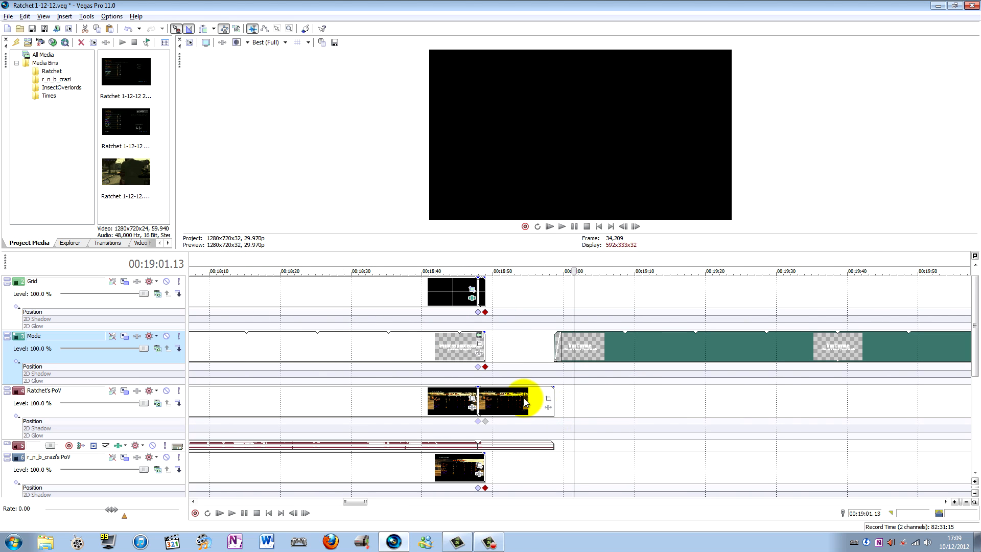
right_click(486, 420)
click(507, 495)
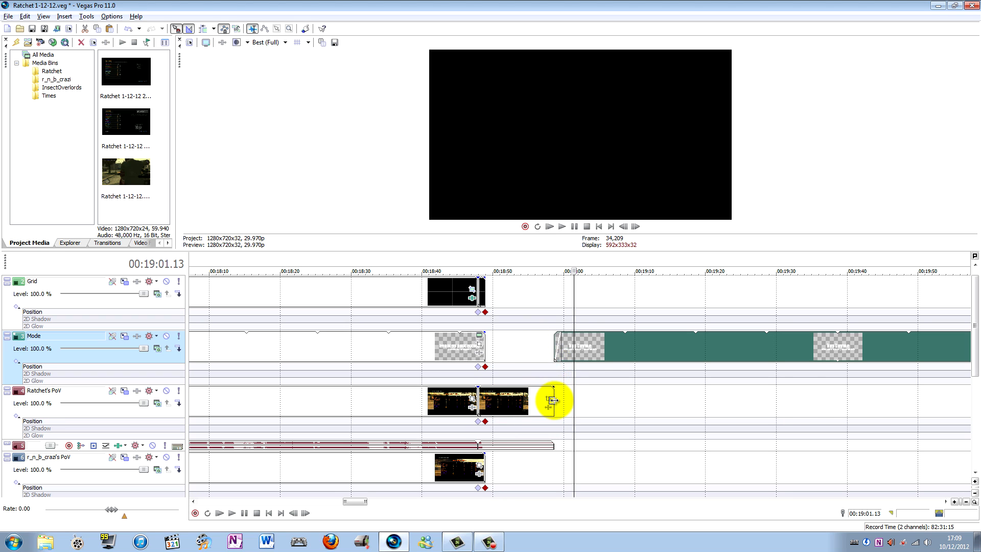
- Shift the "bat battle" title event one second earlier to overlap the end of Ratchet's scoreboard clip at 00:18:58.18
drag(554, 399, 557, 398)
scroll(613, 355, up, 3)
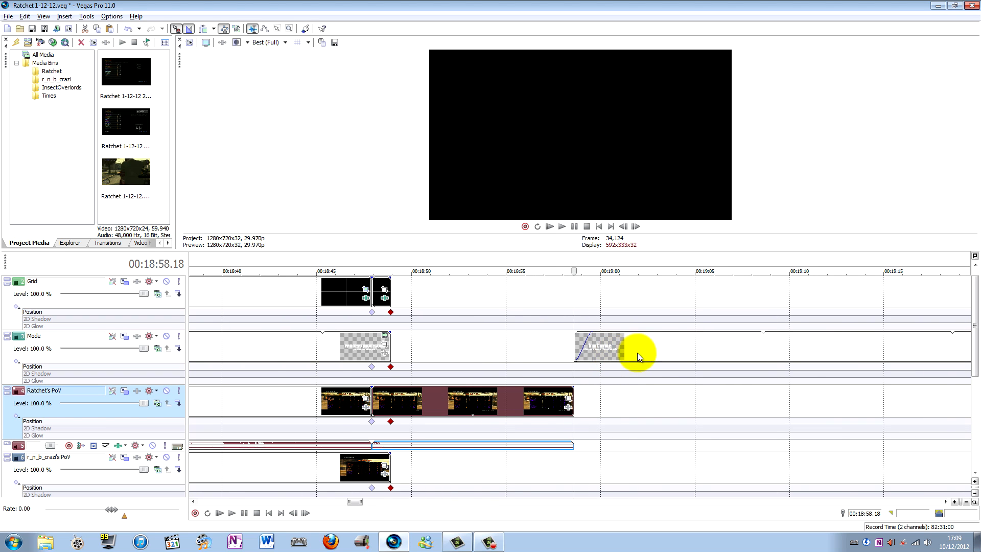
drag(685, 346, 665, 347)
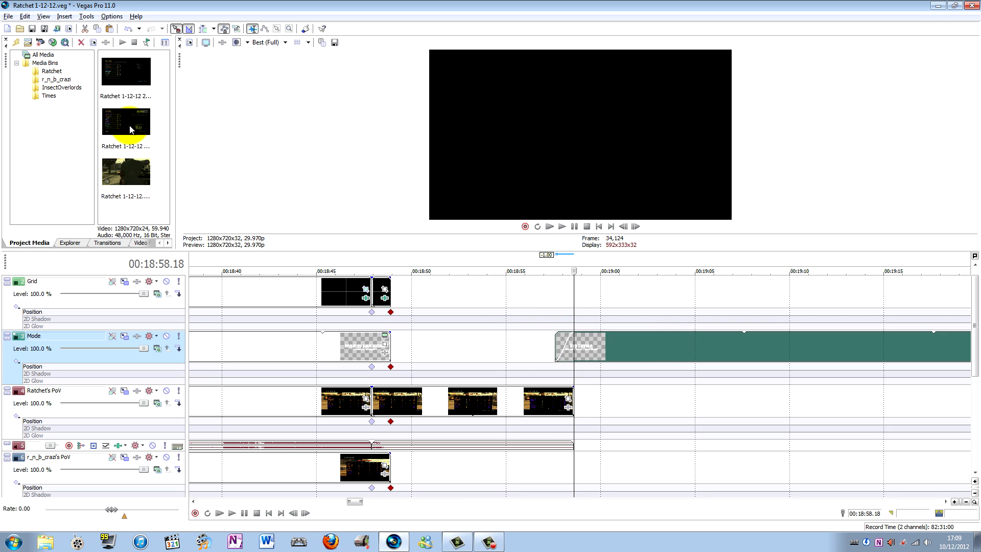
- Trim the start of Ratchet's next PoV clip to the beach bike gameplay at about 00:27:18
click(60, 81)
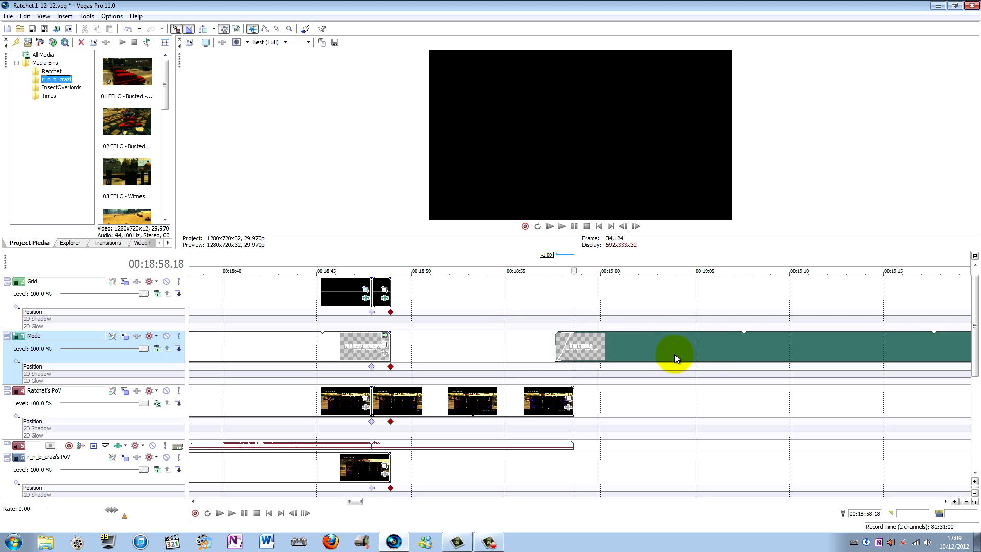
click(682, 268)
click(683, 263)
scroll(709, 310, down, 12)
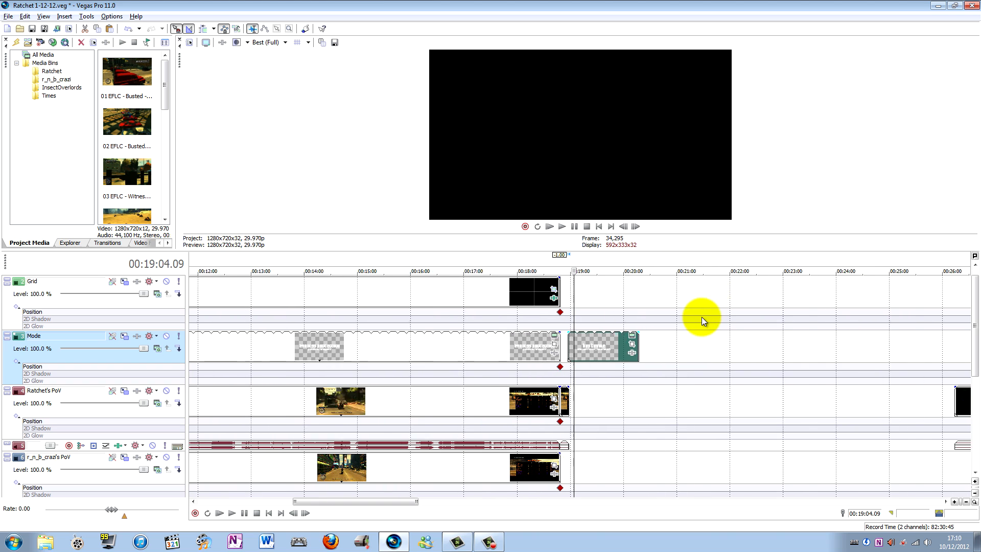
drag(669, 398, 799, 401)
right_click(815, 401)
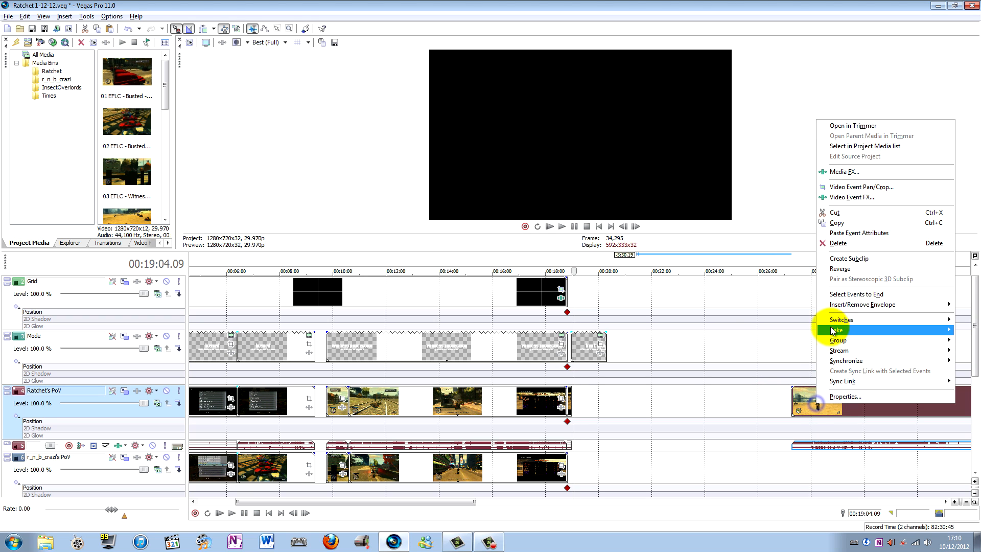
click(826, 413)
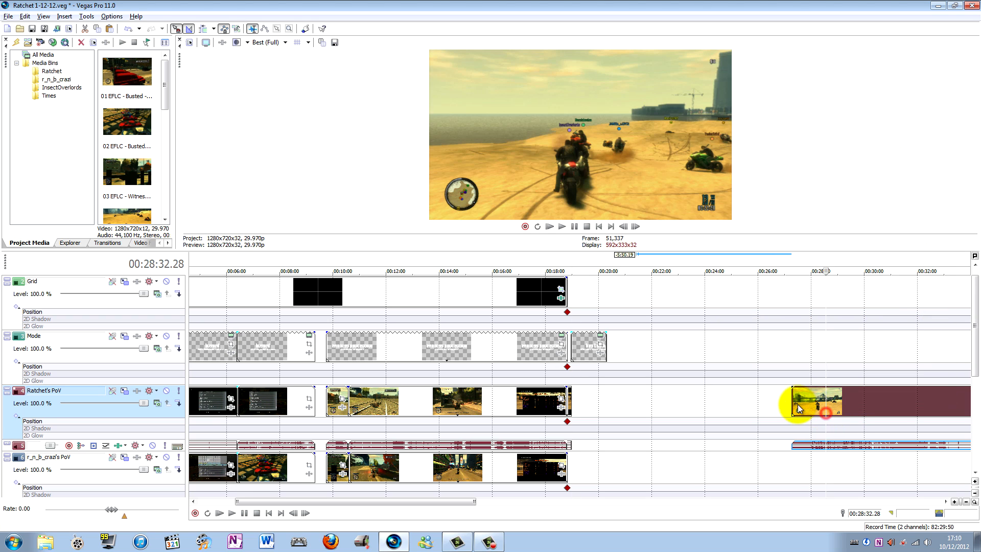
- Move Ratchet's bat battle clip back to overlap the end of his scoreboard clip with a one-second crossfade
drag(847, 399, 634, 390)
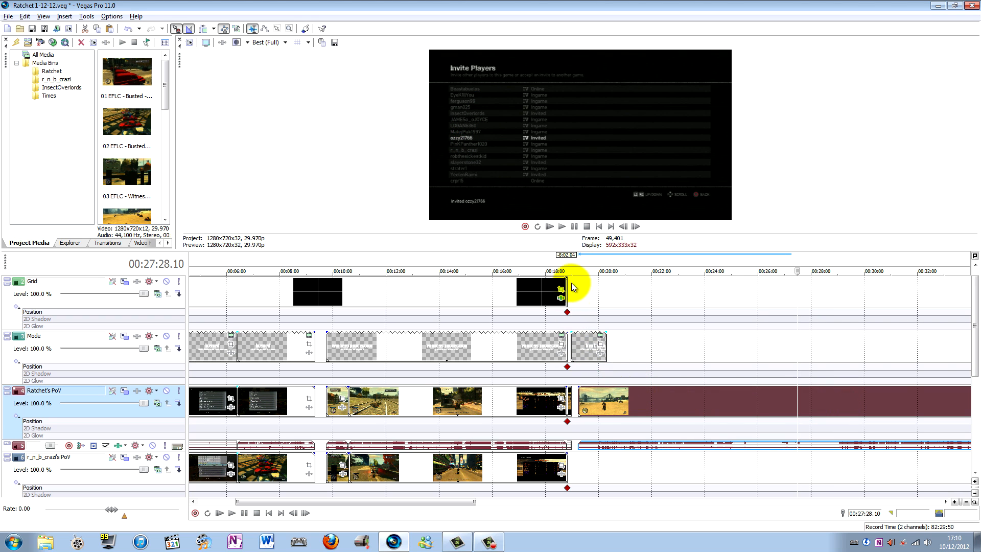
click(574, 266)
scroll(573, 265, up, 4)
scroll(660, 390, up, 4)
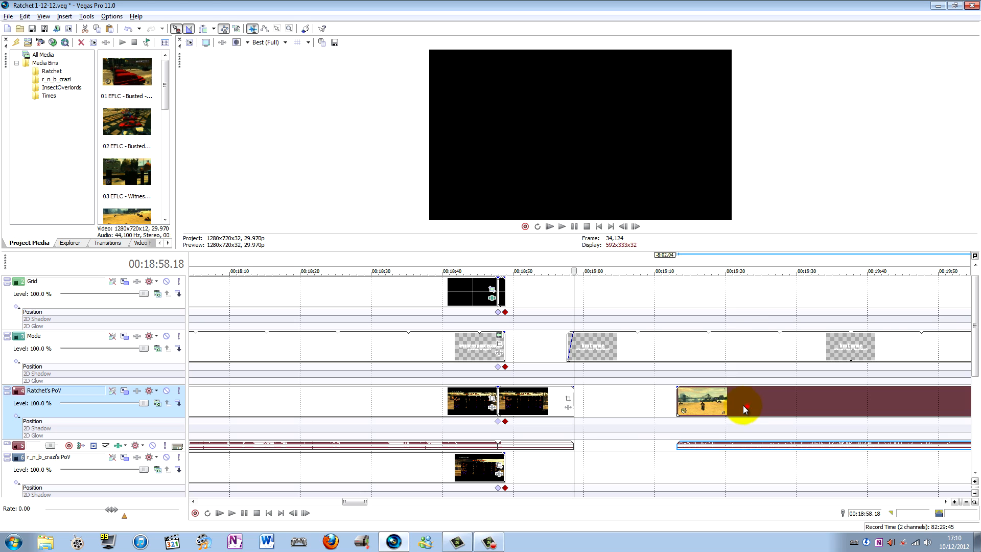
drag(743, 409, 639, 397)
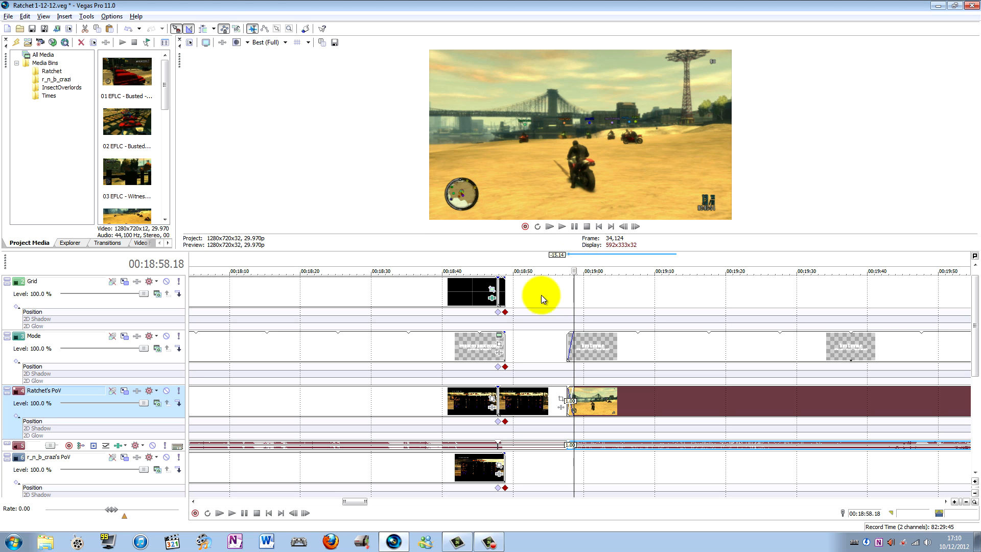
- Copy the last one-second Grid event to 00:18:57.18 and delete the Position keyframe at its start
drag(503, 285, 566, 288)
click(567, 290)
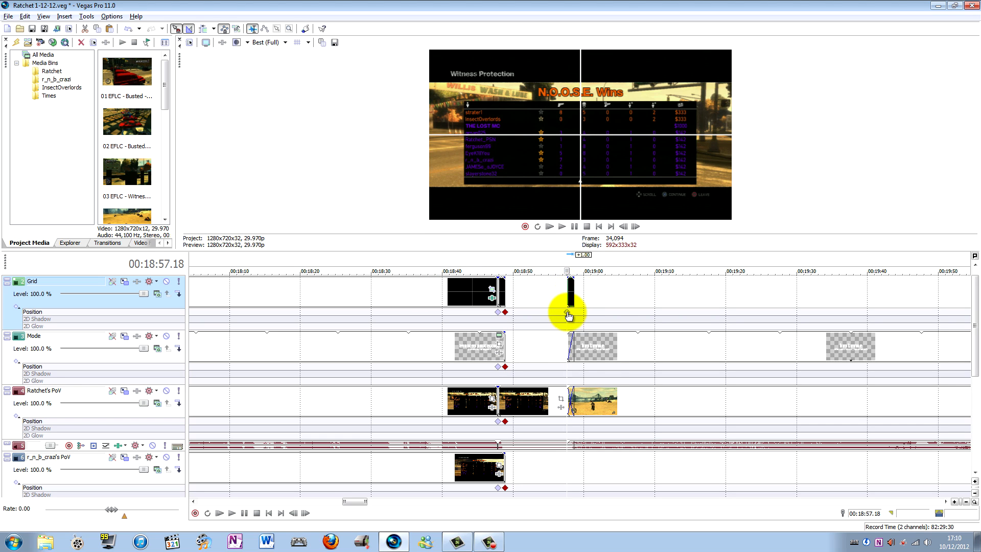
right_click(567, 312)
click(574, 318)
- Extend the copied Grid event to about 00:19:44
drag(573, 288, 893, 289)
click(602, 288)
click(578, 293)
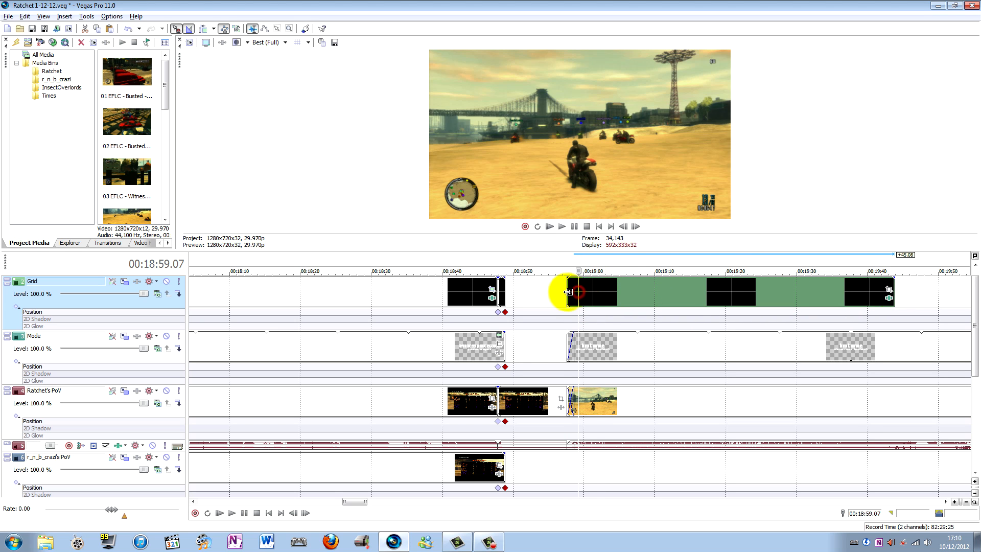
click(567, 292)
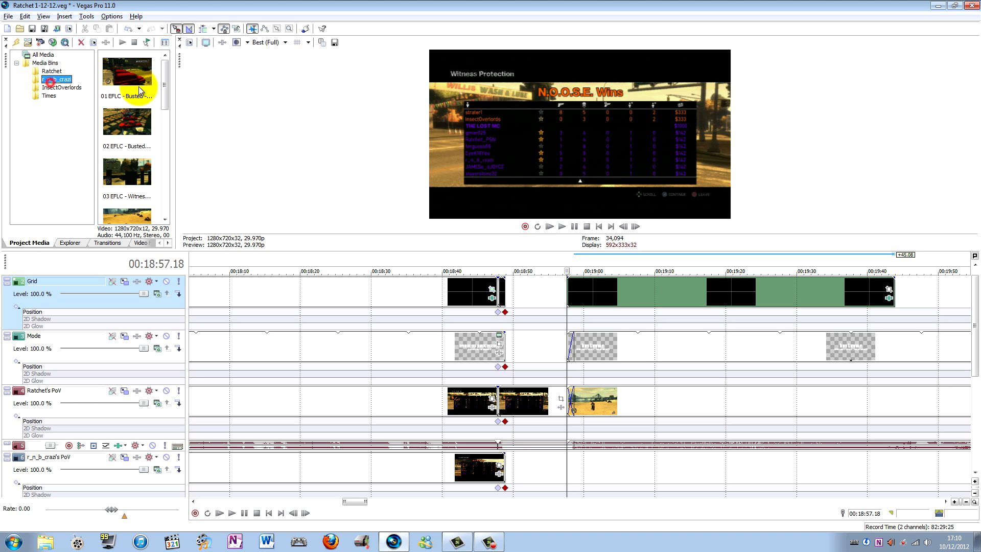
scroll(165, 102, down, 2)
drag(127, 163, 577, 467)
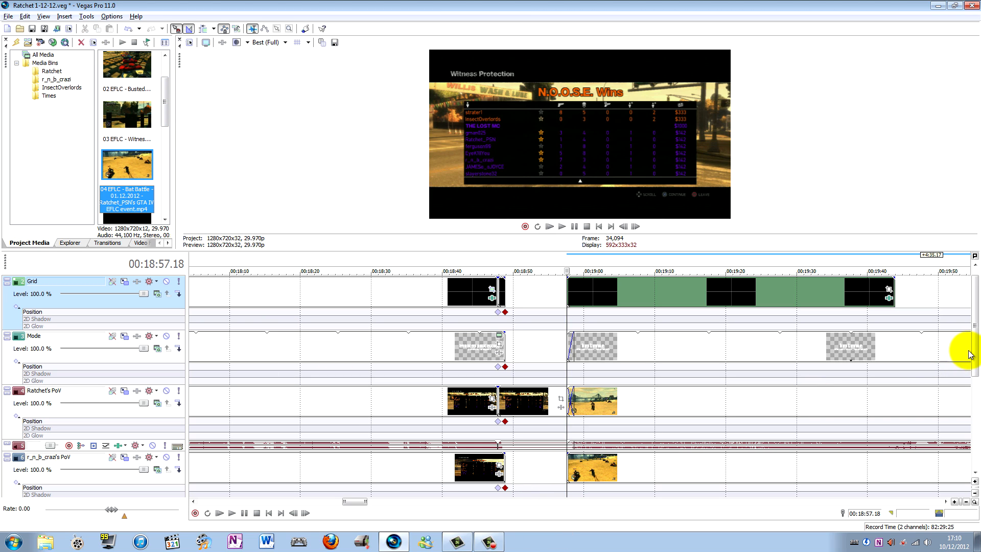
- Duplicate the previous round's title event on the InsectOverlord's PoV track so the copy starts at 00:18:57.18
drag(969, 355, 963, 394)
click(413, 472)
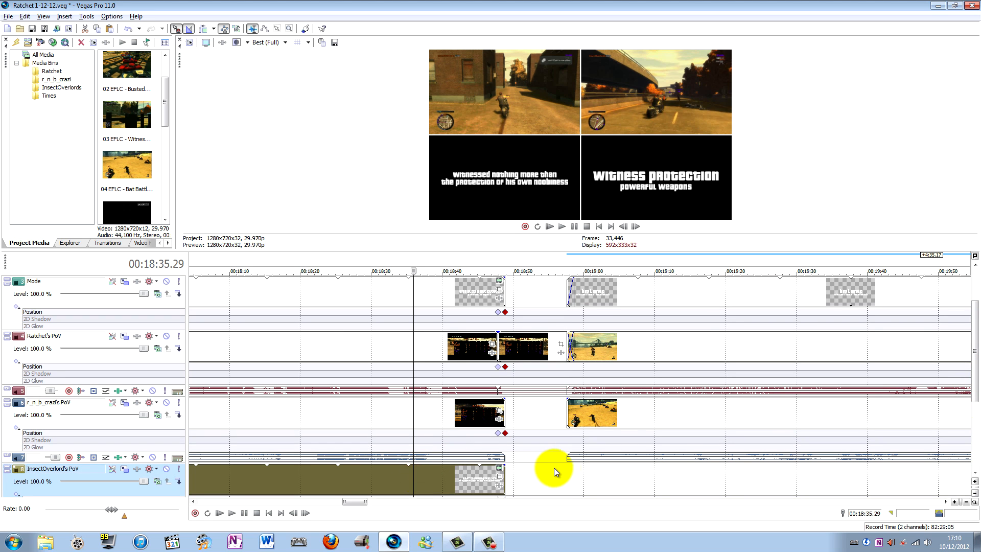
click(567, 476)
key(ctrl+v)
click(567, 256)
- Change the duplicated InsectOverlord's PoV title text to ""lost" his camera. yeah sure -_-"
scroll(546, 436, down, 6)
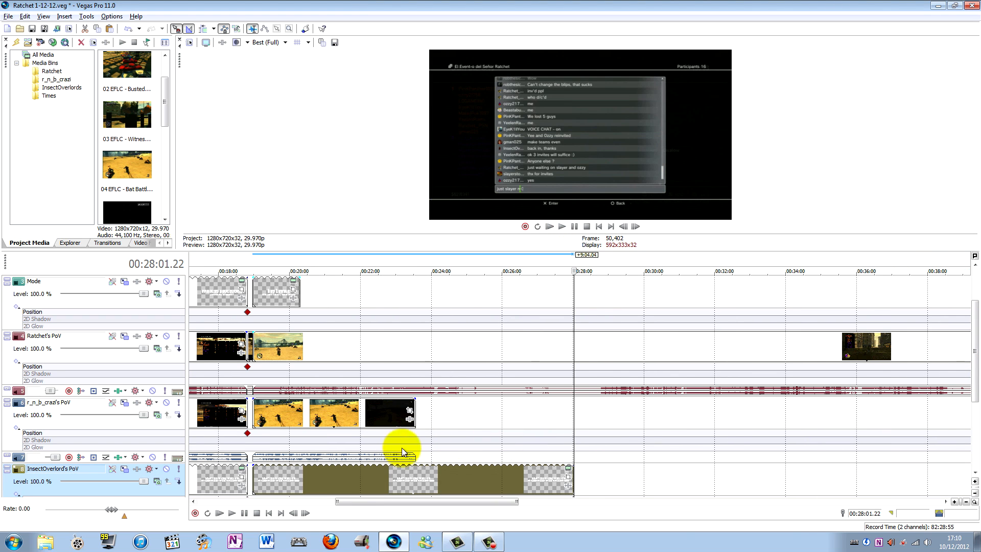
click(301, 483)
click(568, 469)
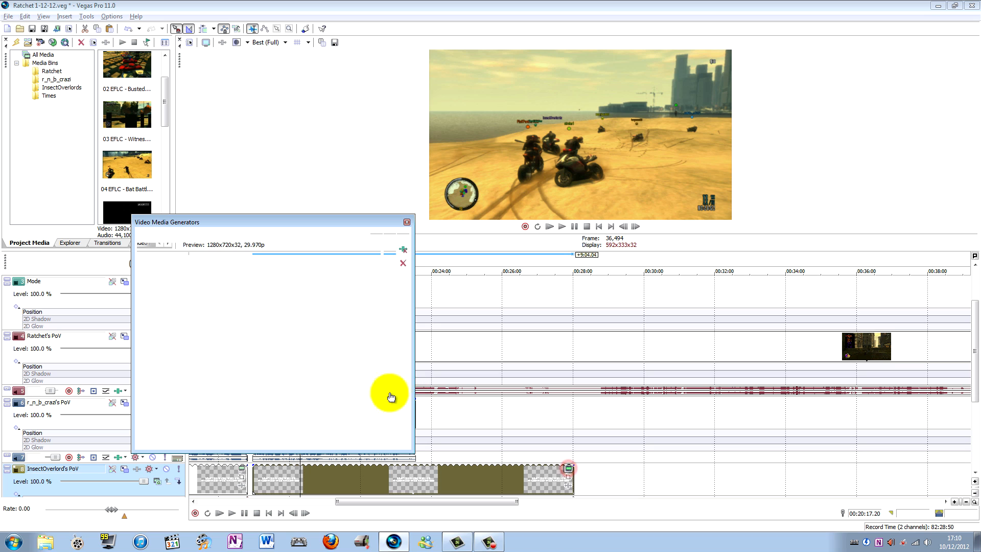
key(ctrl+a)
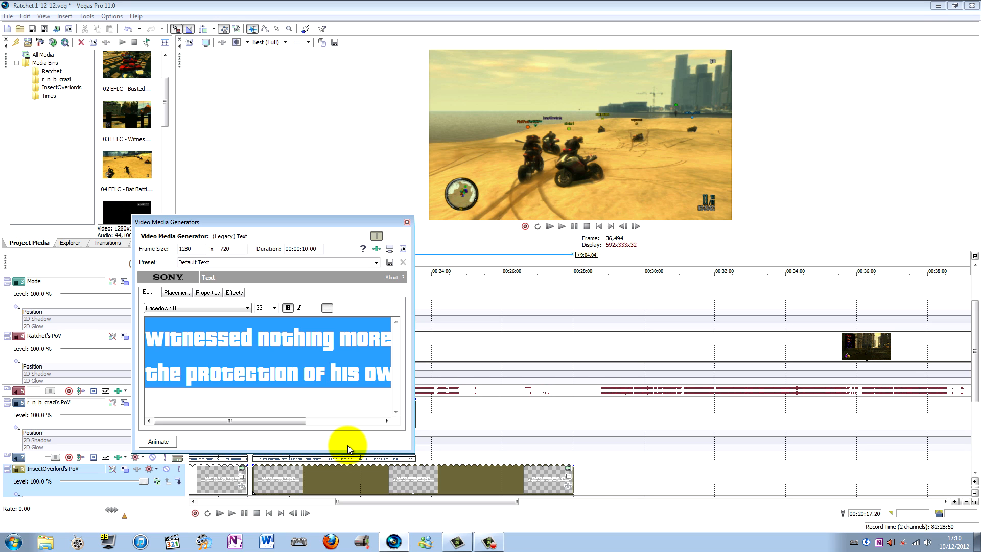
text("lost" hs)
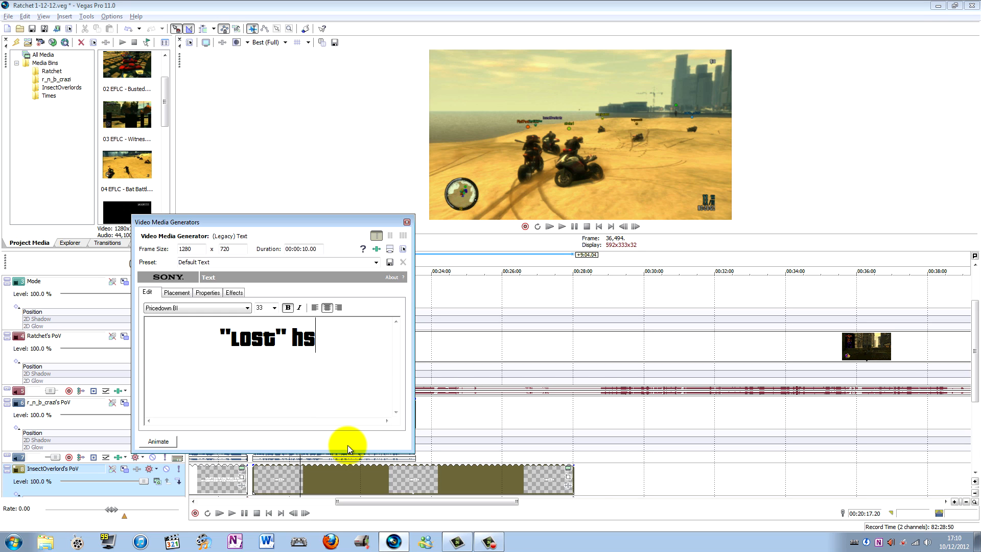
key(BackSpace)
text(is camrea)
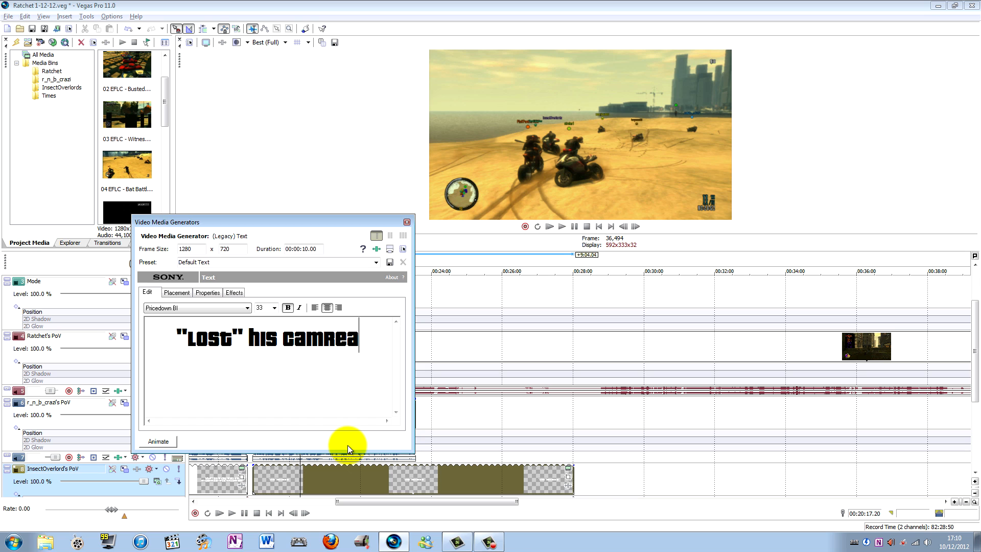
key(BackSpace)
key(BackSpace)
key(BackSpace)
text(era. y)
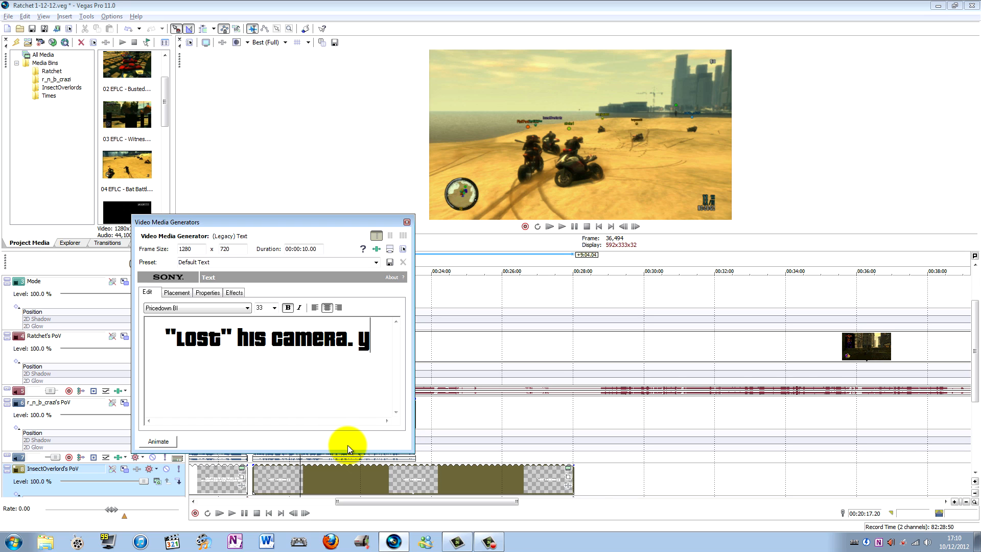
text(eah sure -_-)
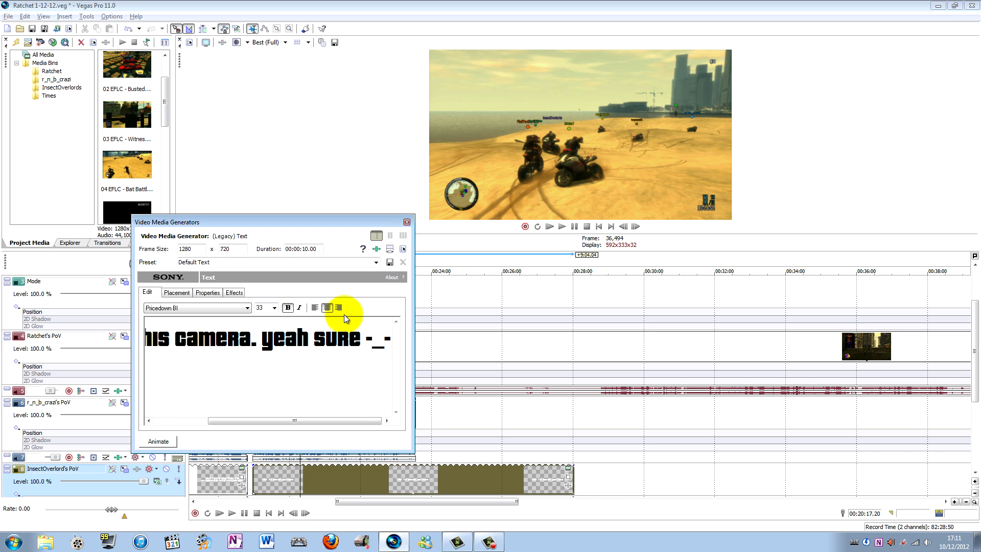
click(407, 222)
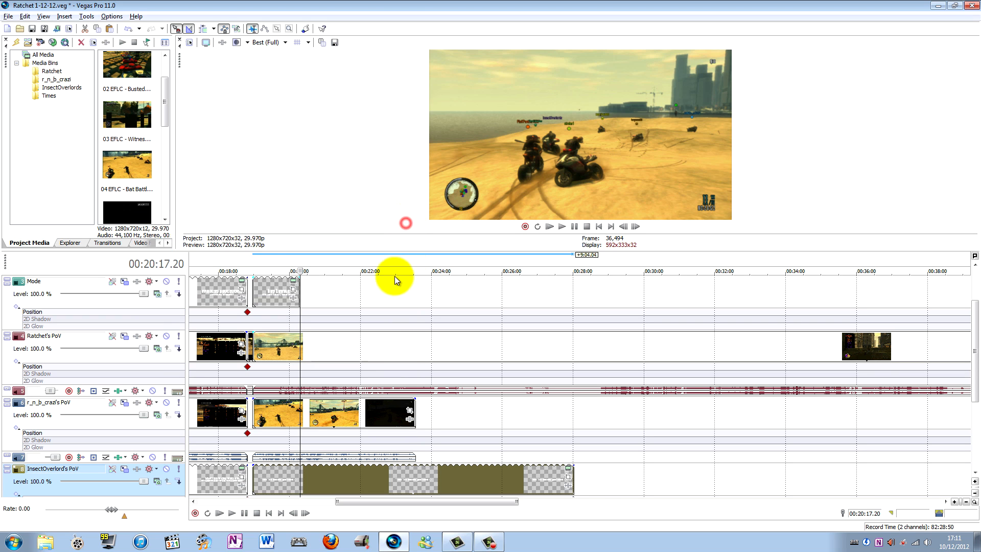
click(307, 263)
scroll(295, 268, up, 2)
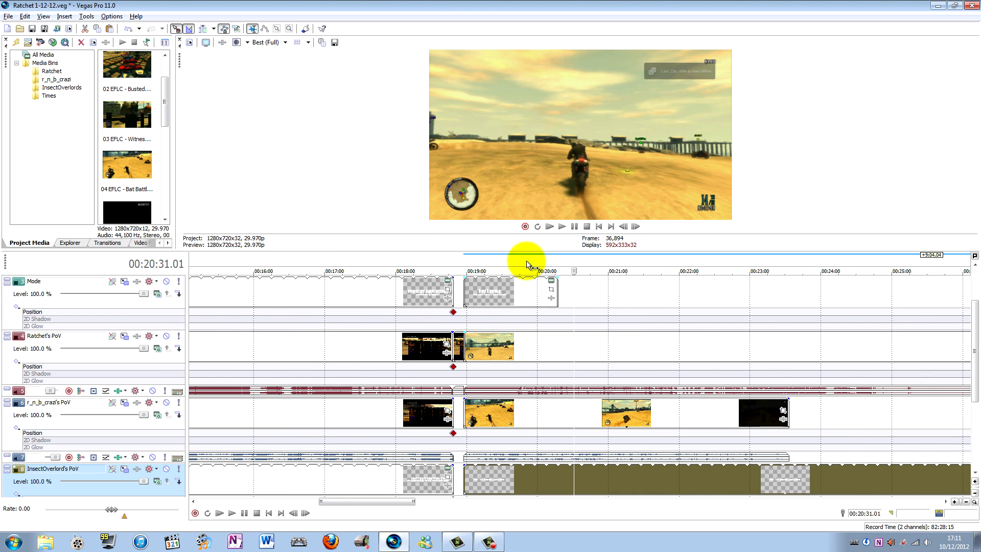
click(501, 260)
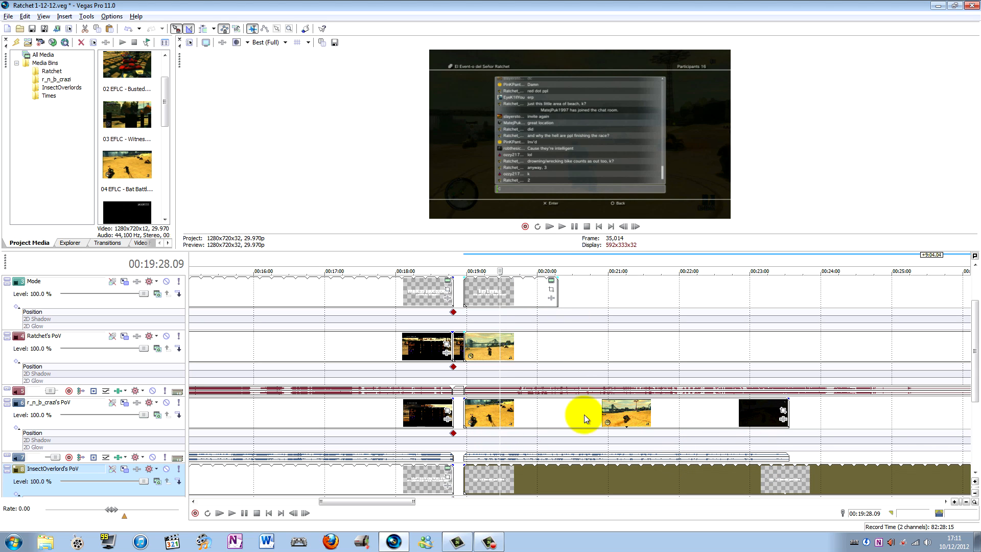
click(465, 265)
scroll(534, 300, up, 8)
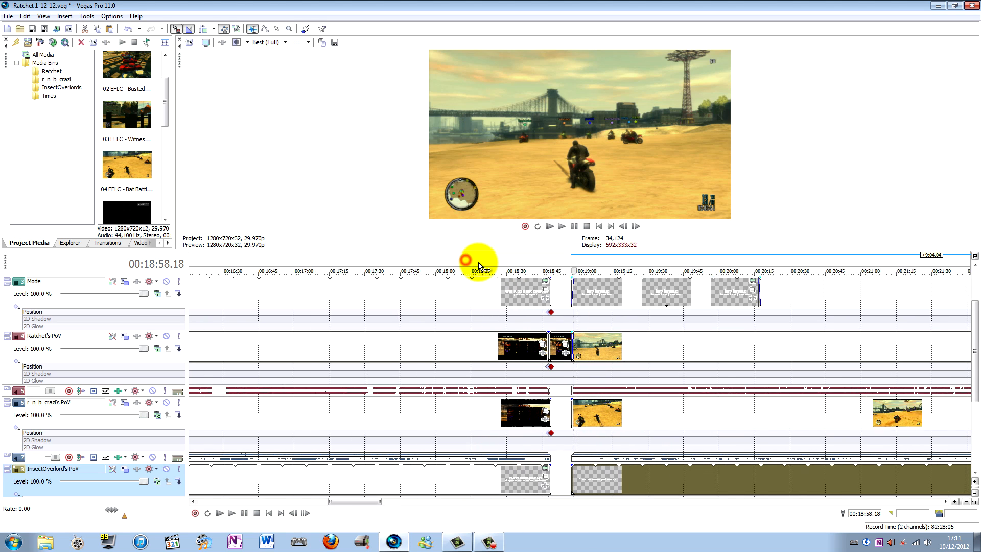
click(537, 311)
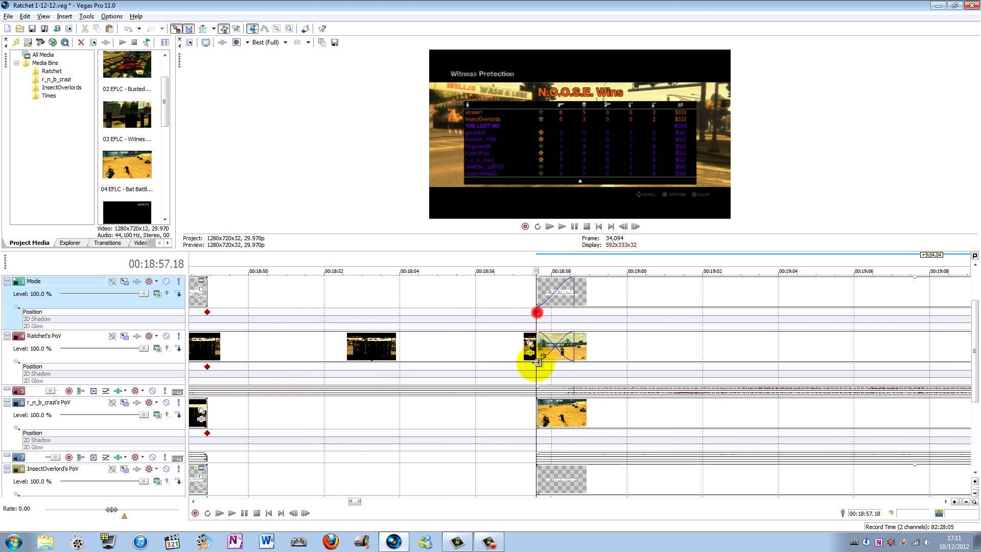
click(535, 367)
click(535, 436)
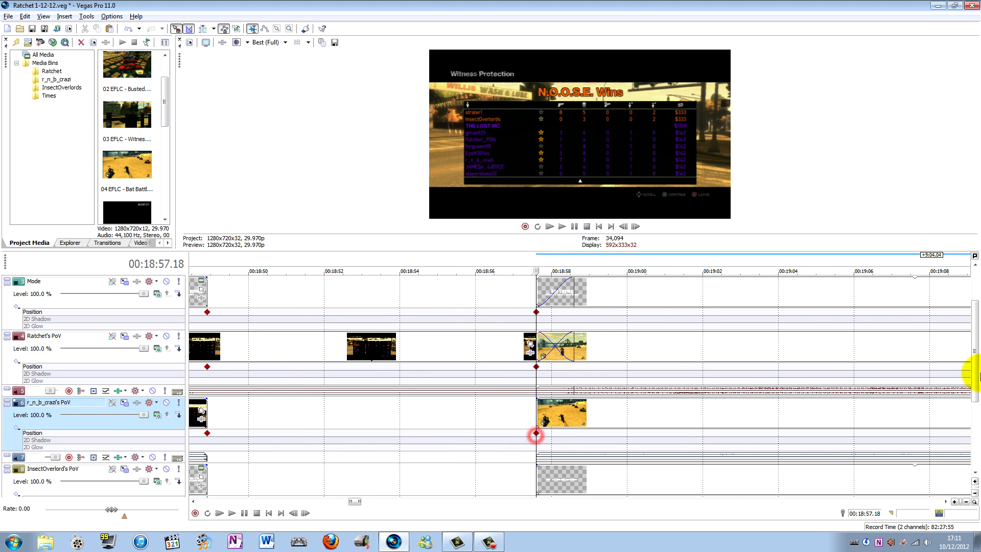
- Add Position keyframes at 00:18:57.18 on the InsectOverlord's PoV and Grid tracks
scroll(974, 372, down, 2)
click(536, 378)
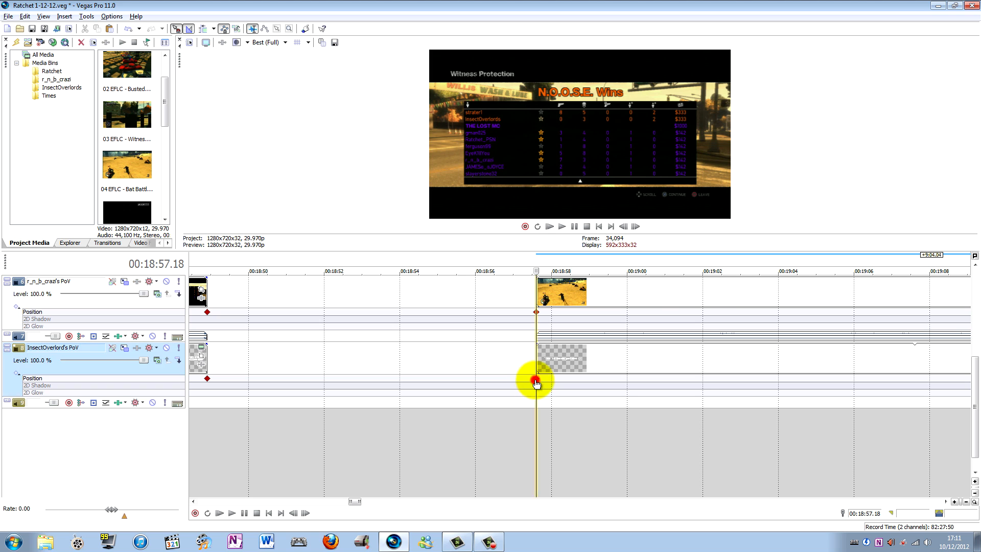
drag(969, 449, 974, 359)
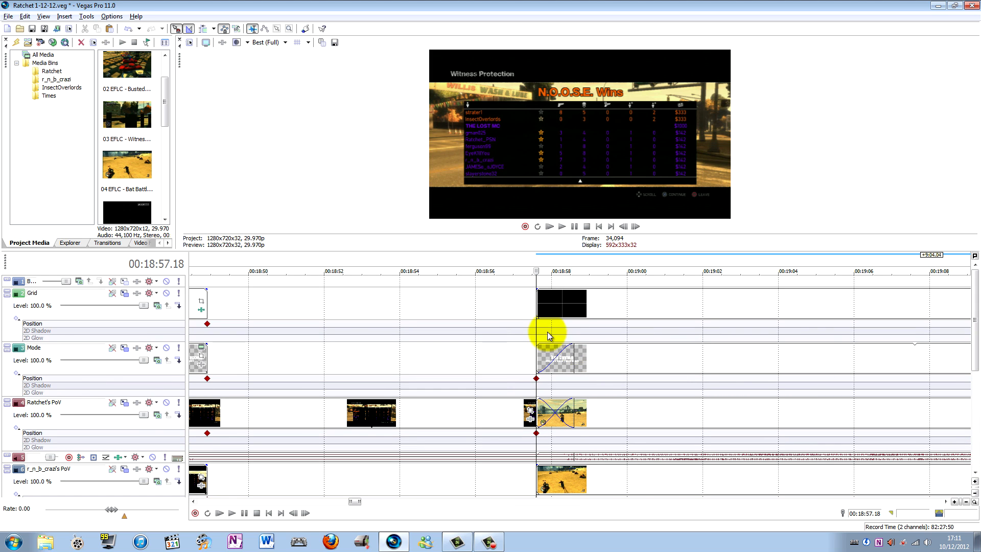
click(537, 324)
- Add Position keyframes at 00:18:58.18 on the Grid, Mode, Ratchet's PoV, r_n_b_crazi's PoV and InsectOverlord's PoV tracks
scroll(552, 327, left, 1)
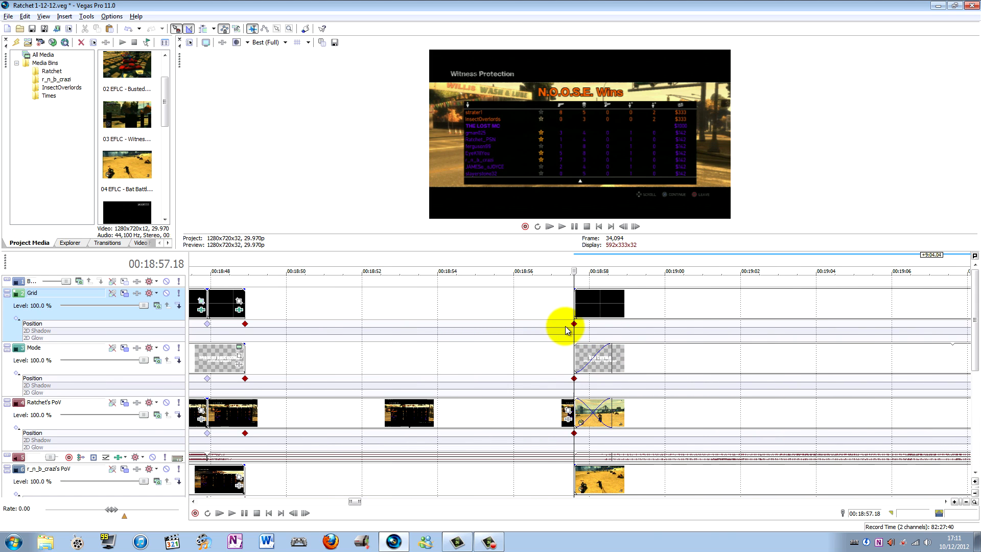
click(611, 352)
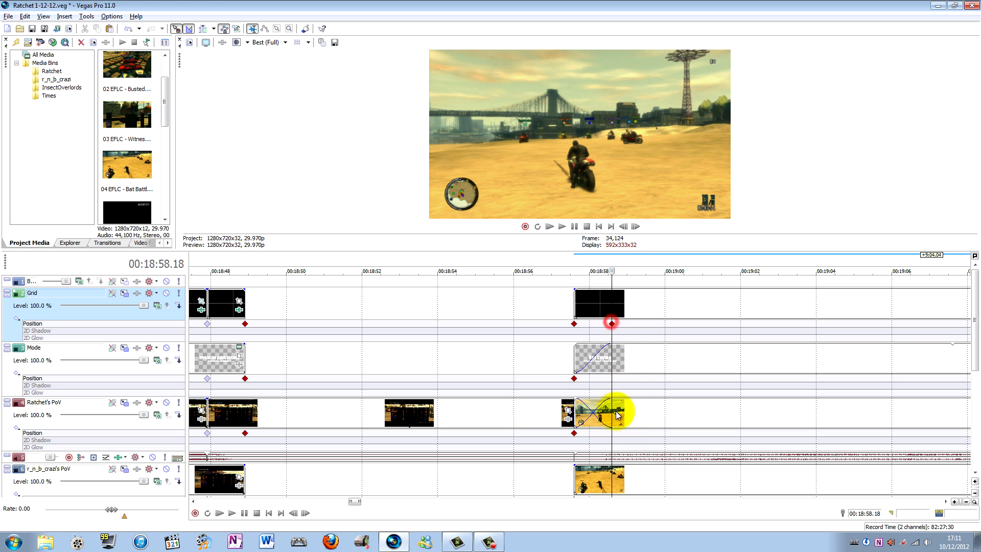
click(612, 378)
click(611, 432)
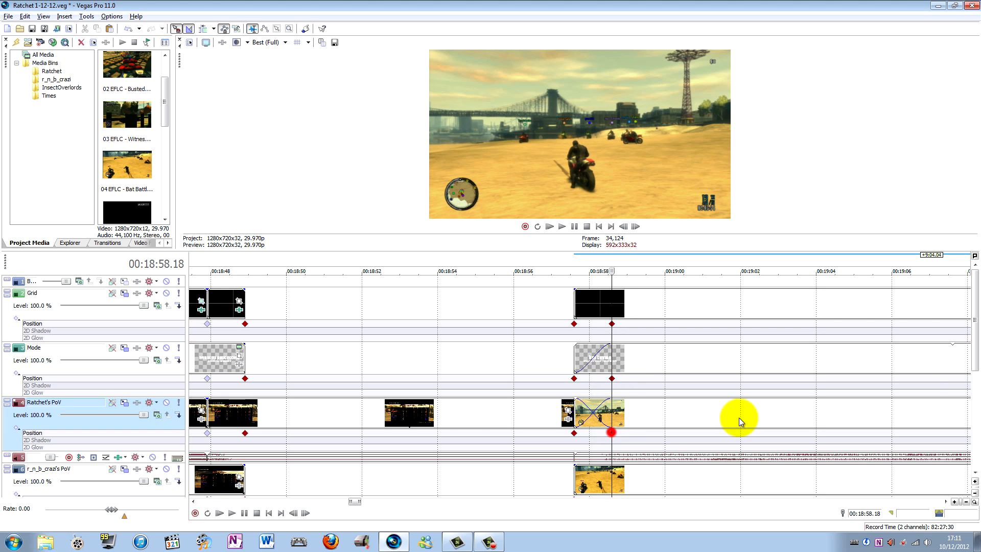
mouse_move(974, 361)
mouse_down()
mouse_move(975, 387)
mouse_move(974, 373)
mouse_up()
click(611, 433)
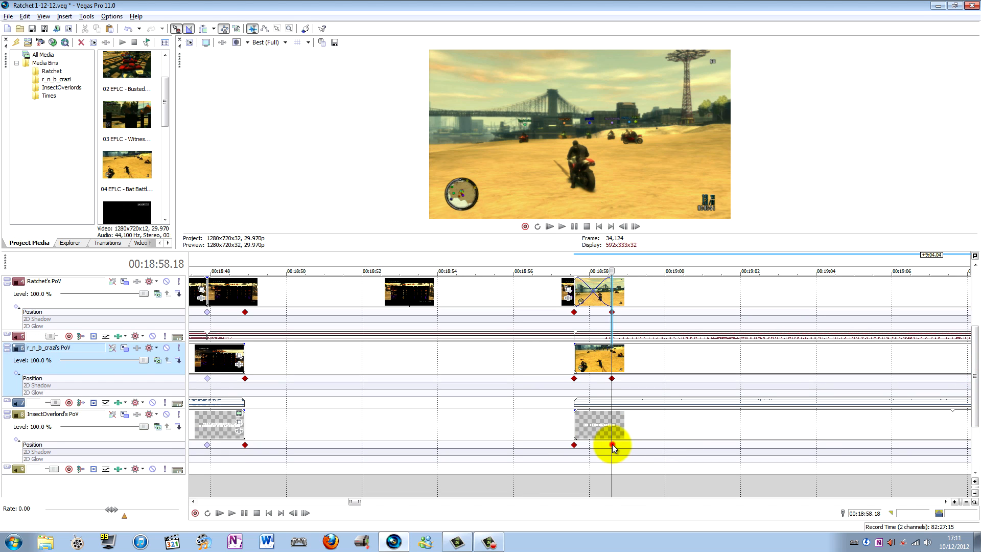
click(613, 446)
right_click(574, 445)
click(598, 493)
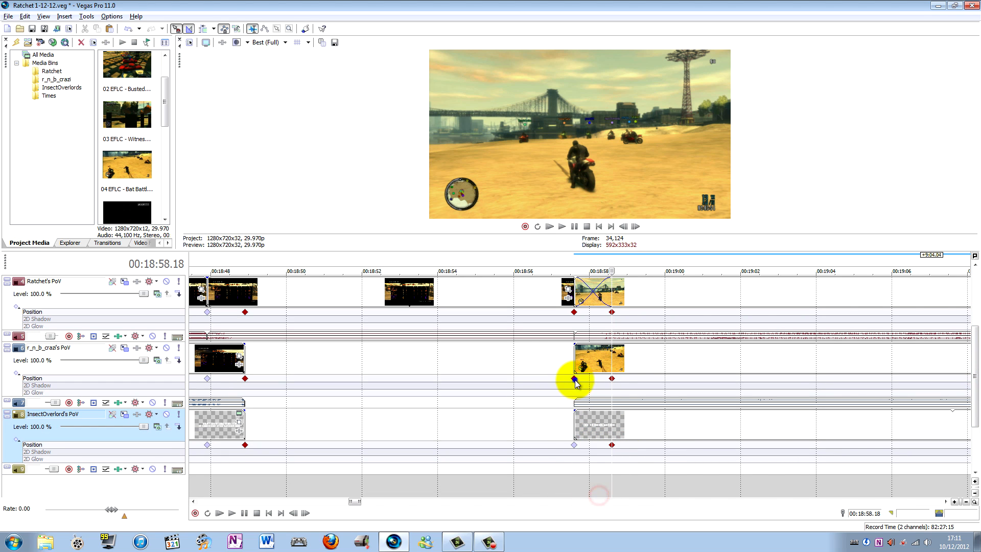
right_click(573, 378)
click(598, 432)
right_click(574, 311)
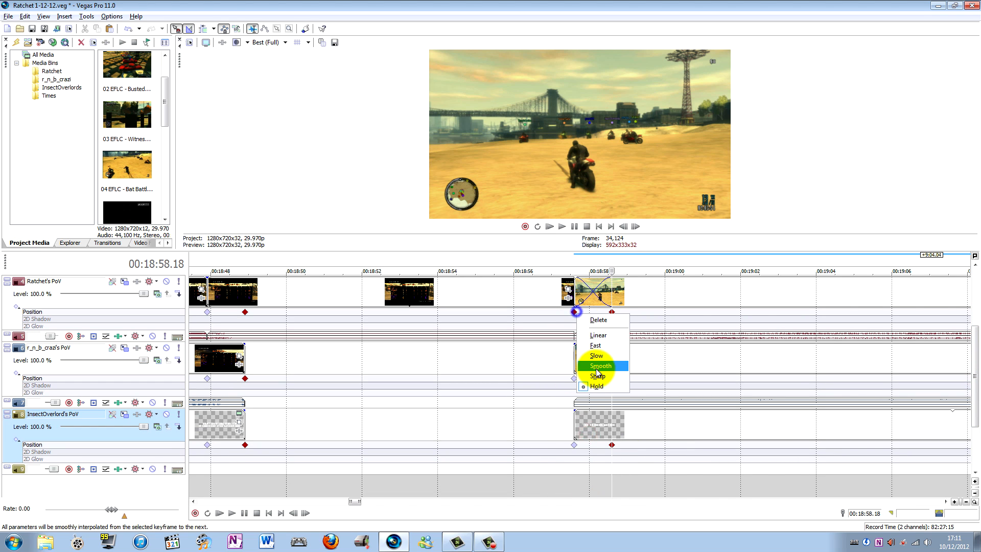
click(596, 367)
- Set the 00:18:57.18 Position keyframes on the Mode and Grid tracks to Smooth interpolation
drag(973, 376, 974, 332)
right_click(574, 367)
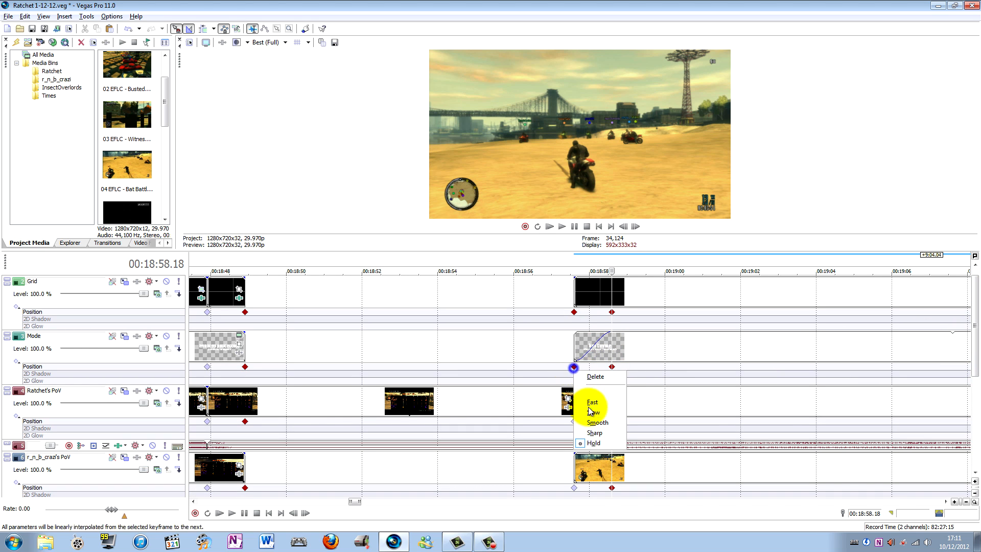
click(597, 423)
right_click(574, 312)
click(592, 367)
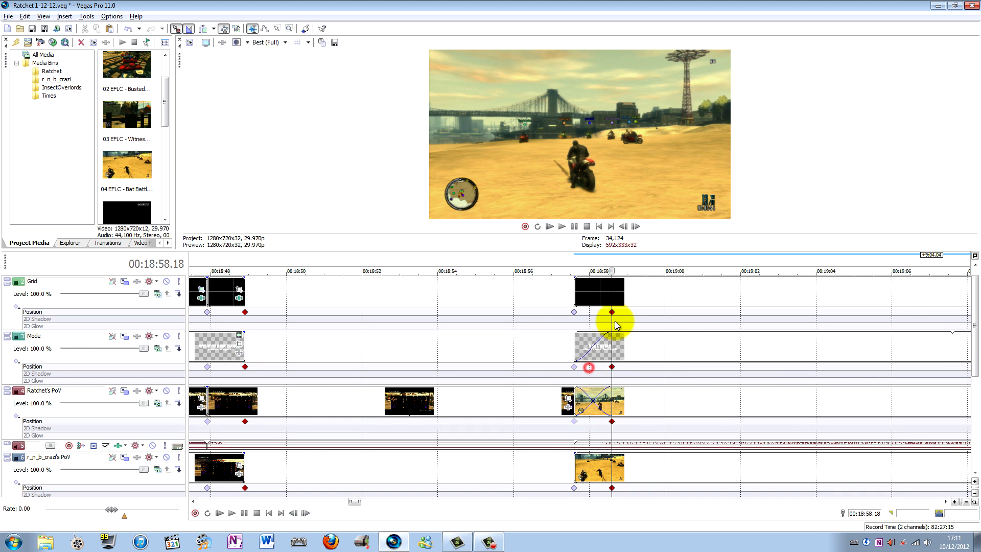
- Apply the (Default) track motion preset to the Grid track's keyframe at 00:18:58.18
double_click(612, 313)
click(806, 201)
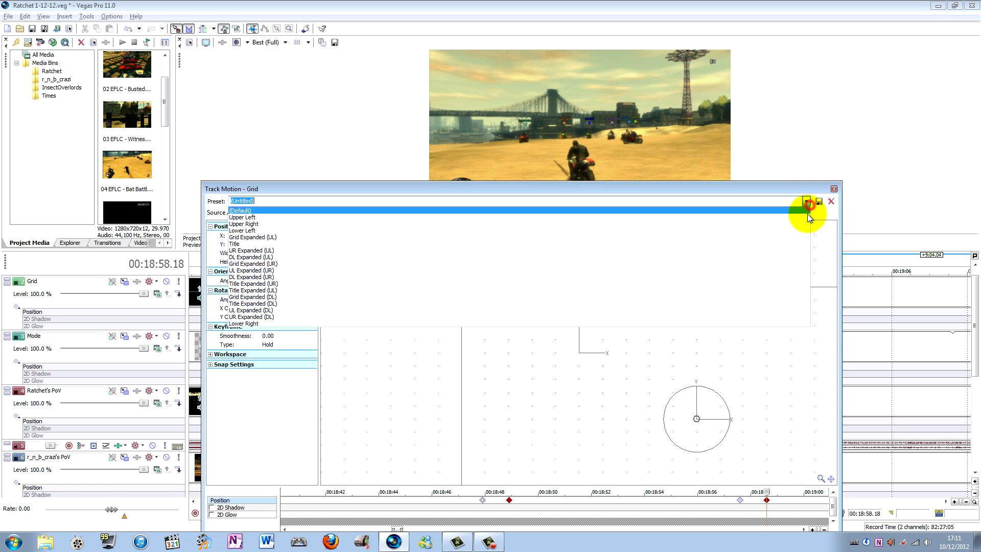
click(806, 210)
click(833, 189)
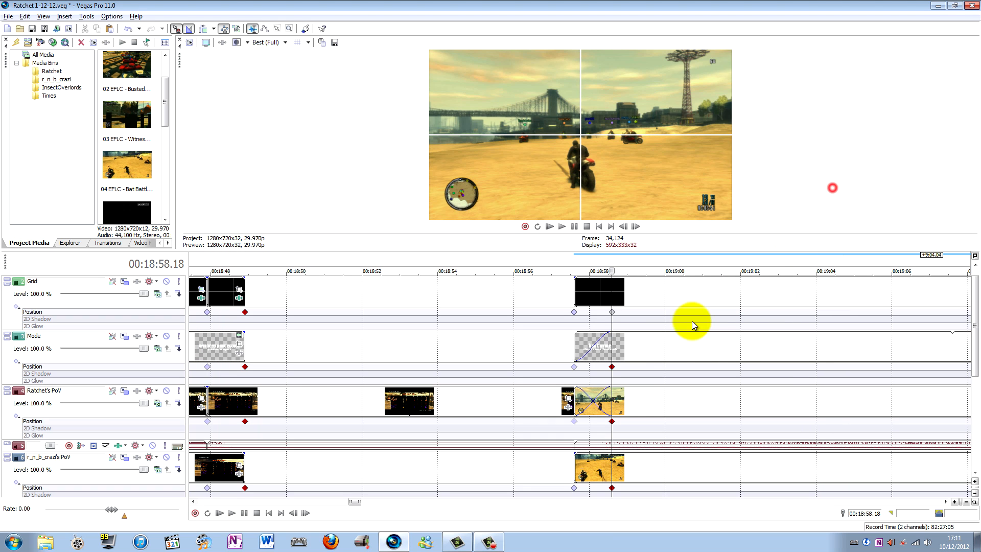
- Apply the Title track motion preset to the Mode track's keyframe at 00:18:58.18
double_click(612, 367)
click(806, 201)
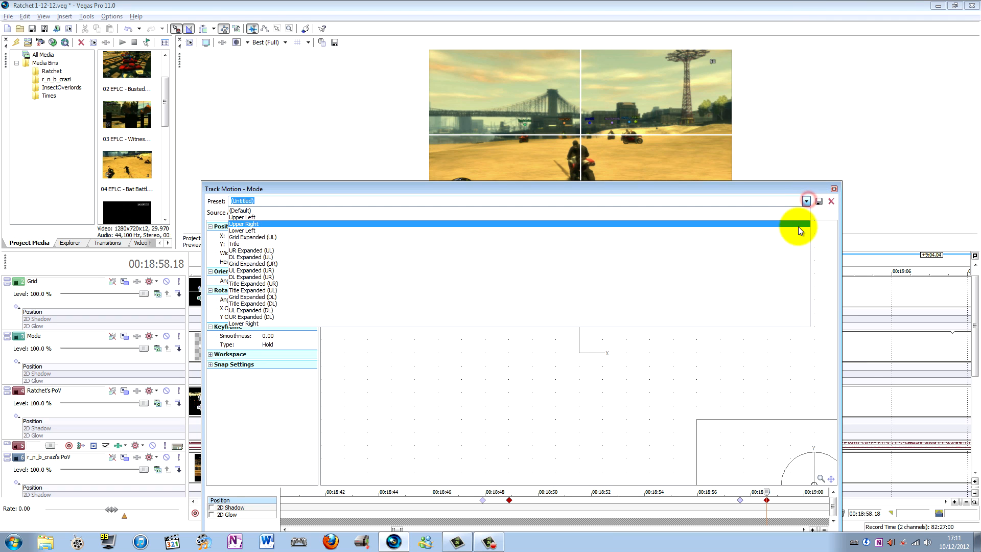
click(793, 244)
click(833, 188)
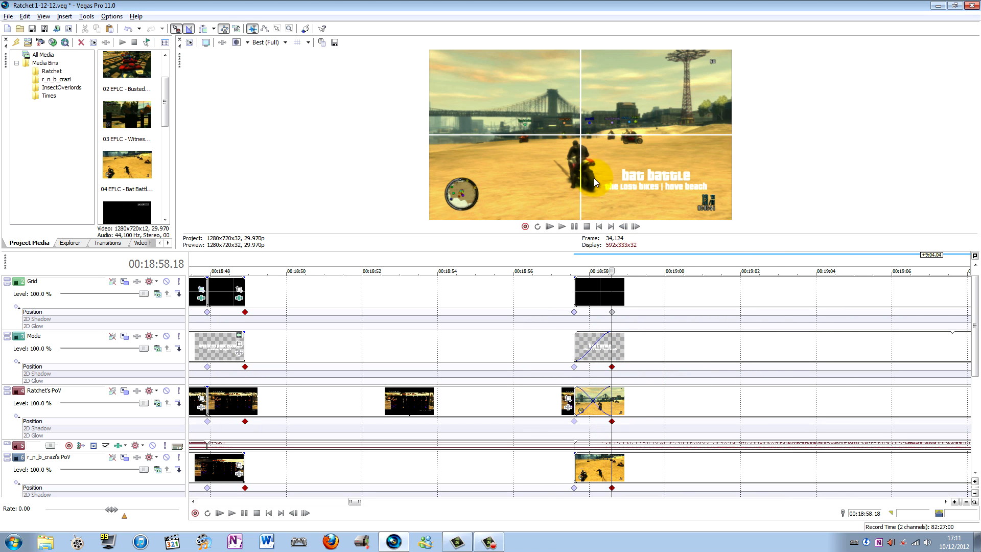
- Apply the Upper Left track motion preset to the Ratchet's PoV keyframe at 00:18:58.18 and set that keyframe to Hold
double_click(611, 421)
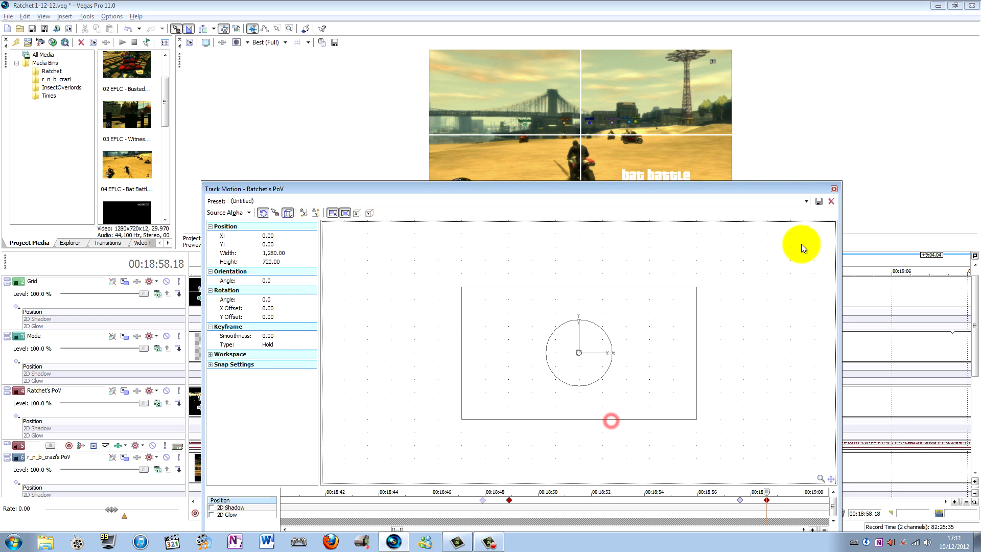
click(807, 202)
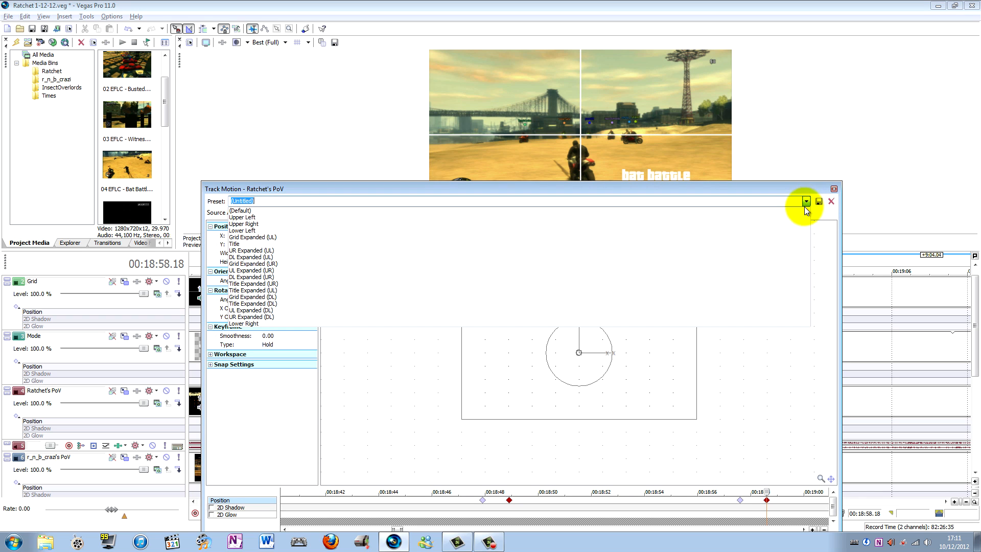
click(801, 217)
click(834, 189)
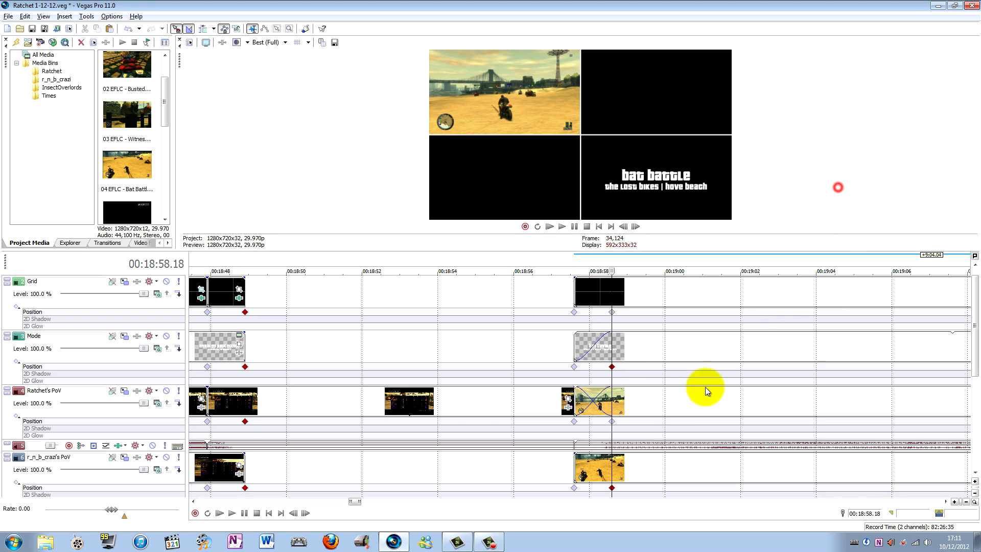
right_click(614, 420)
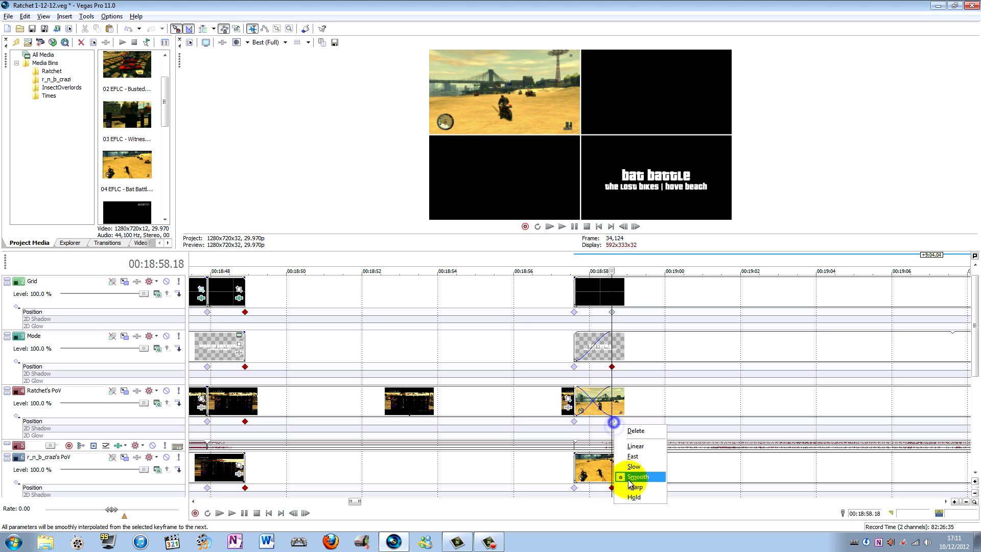
click(631, 498)
- Apply the Upper Right track motion preset to the r_n_b_crazi's PoV keyframe at 00:18:58.18 and set it to Hold
double_click(612, 488)
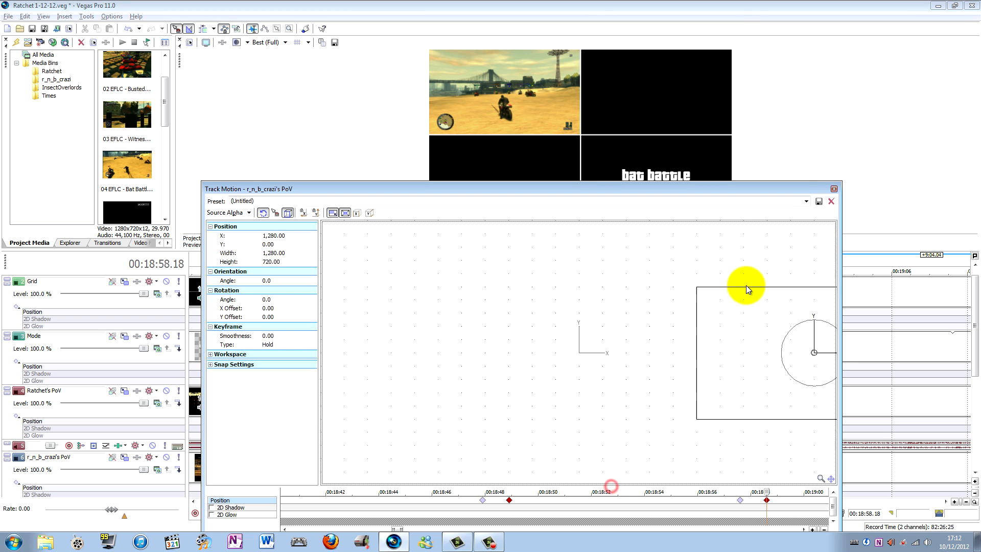
click(805, 201)
click(800, 225)
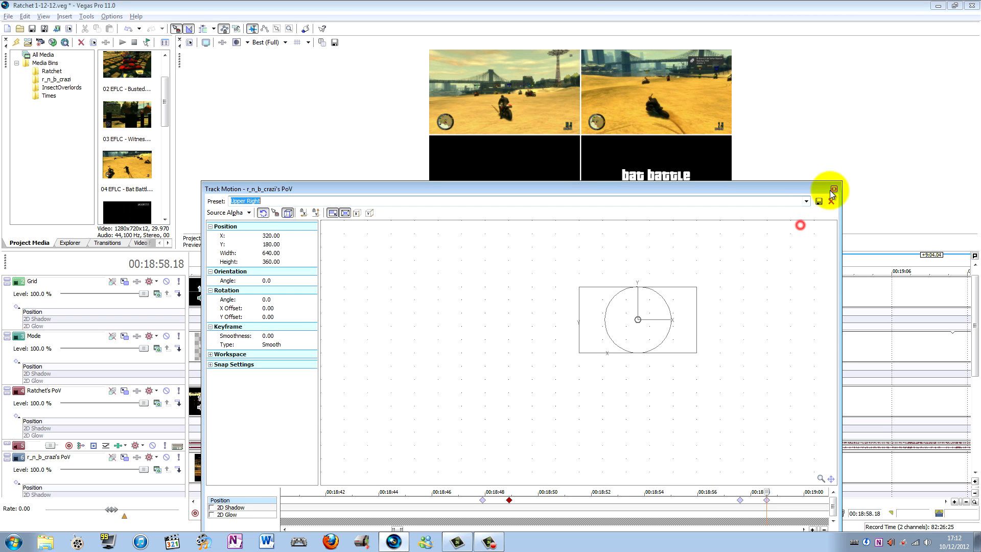
click(834, 189)
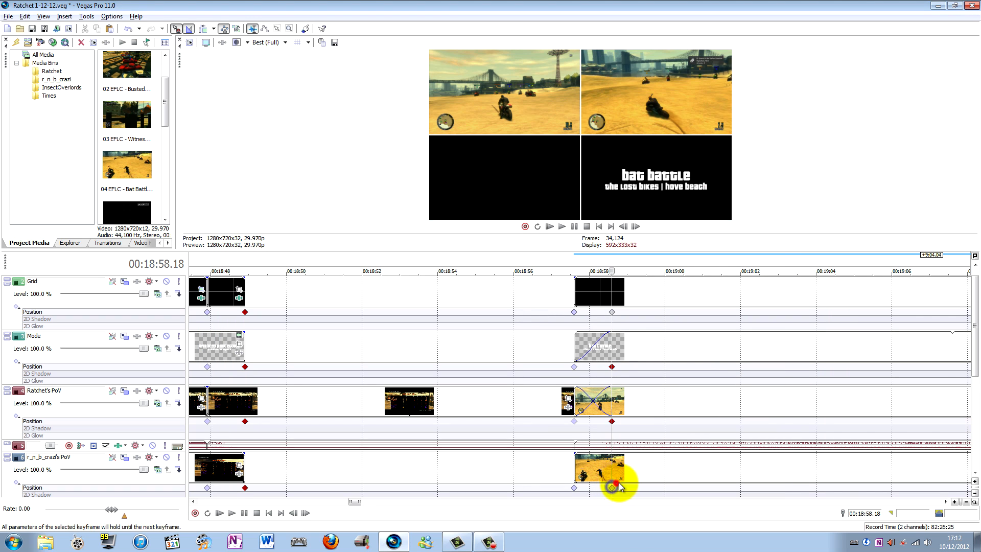
- Apply the Lower Left track motion preset to the InsectOverlord's PoV keyframe at 00:18:58.18
drag(974, 361, 973, 424)
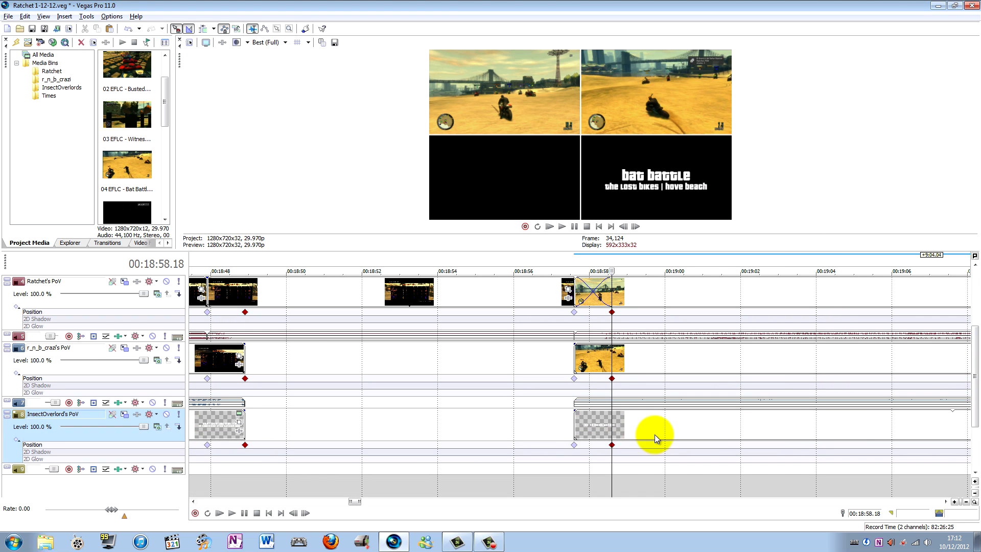
double_click(612, 444)
click(805, 201)
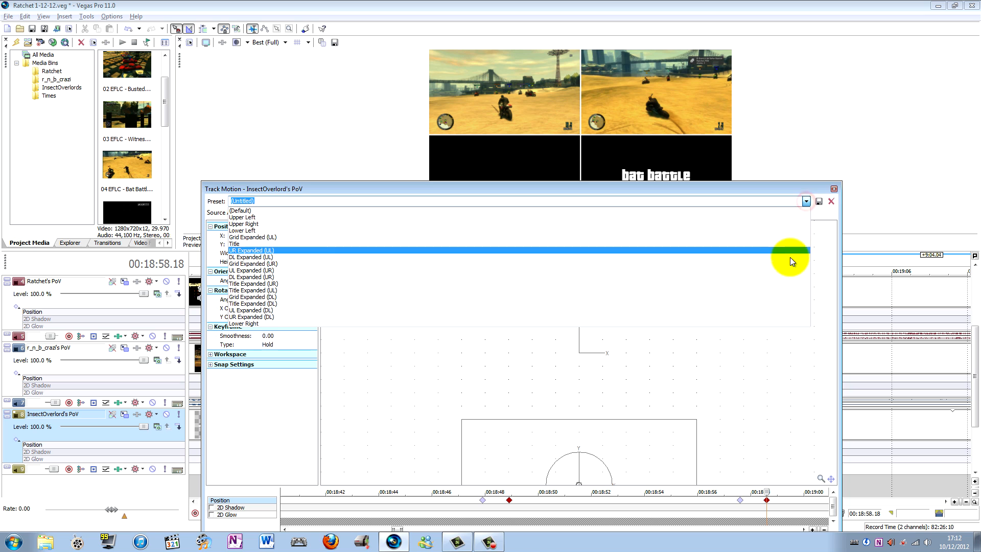
click(781, 240)
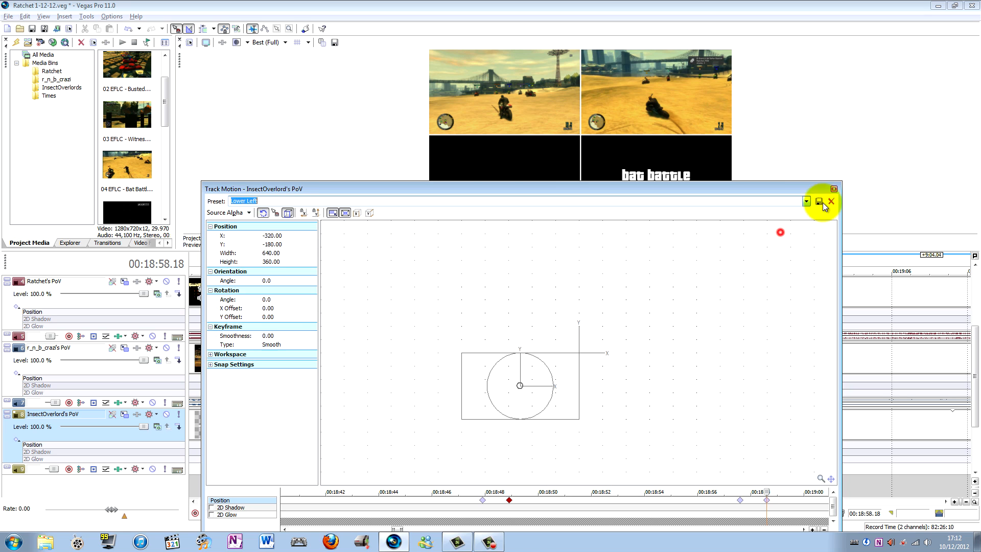
click(834, 189)
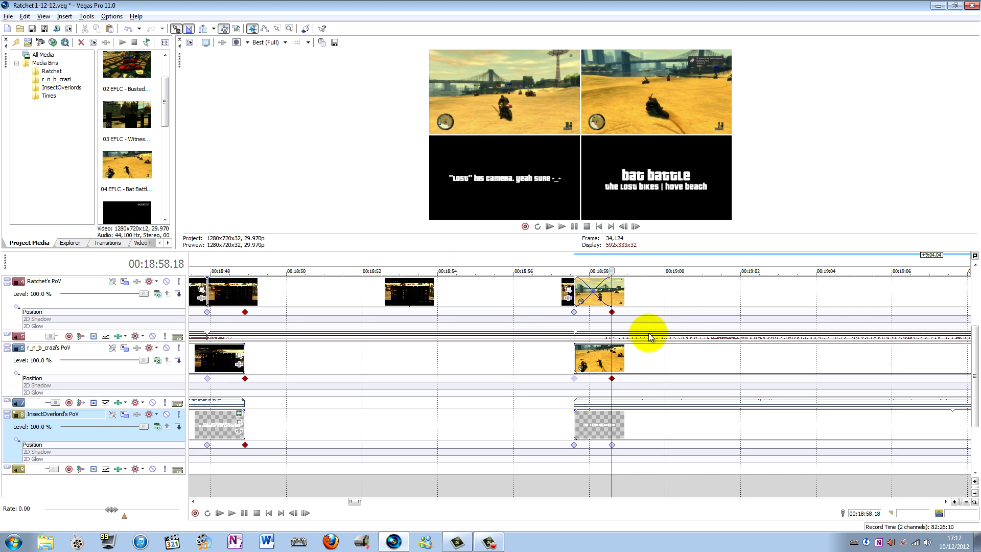
- Set the Grid track's Position keyframe at 00:18:58.18 to Hold
scroll(625, 311, down, 2)
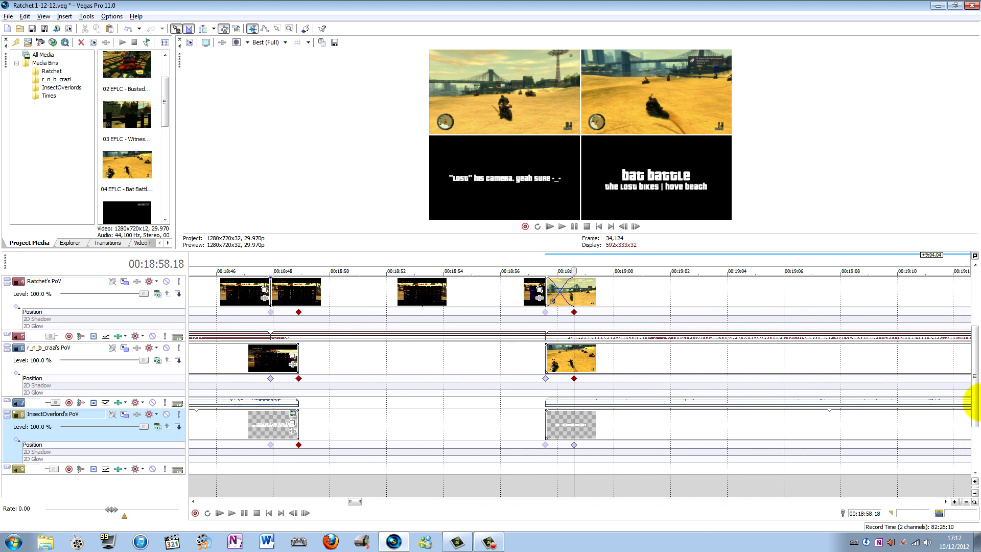
drag(975, 403, 965, 339)
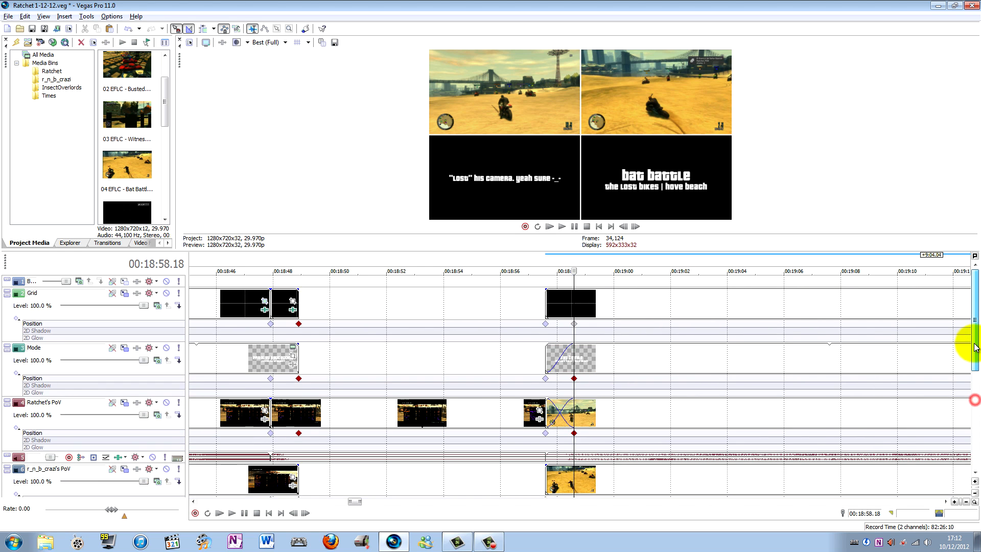
right_click(575, 325)
click(596, 391)
- Play the transition into the bat battle split screen from 00:18:46.26 in an enlarged preview, then restore the timeline view
scroll(525, 346, down, 4)
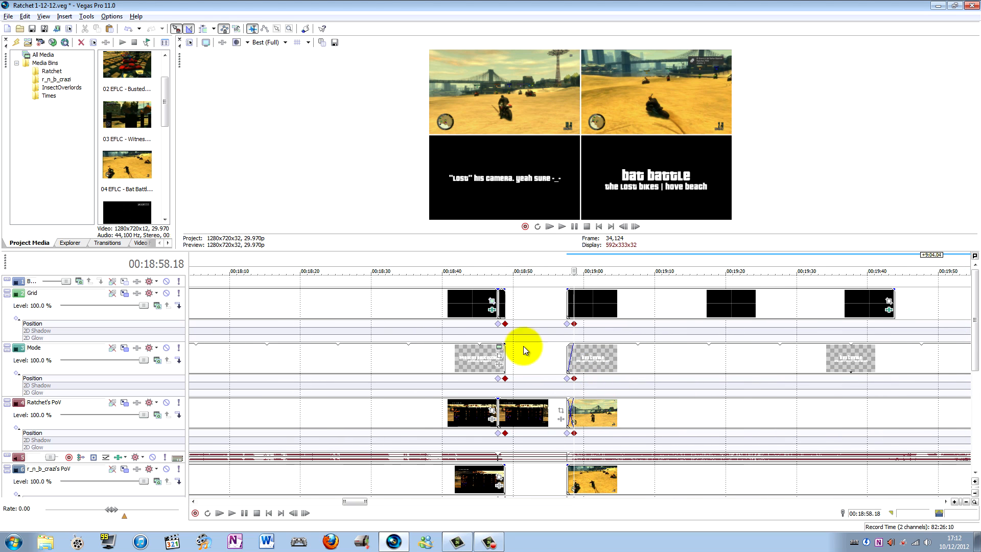
click(490, 258)
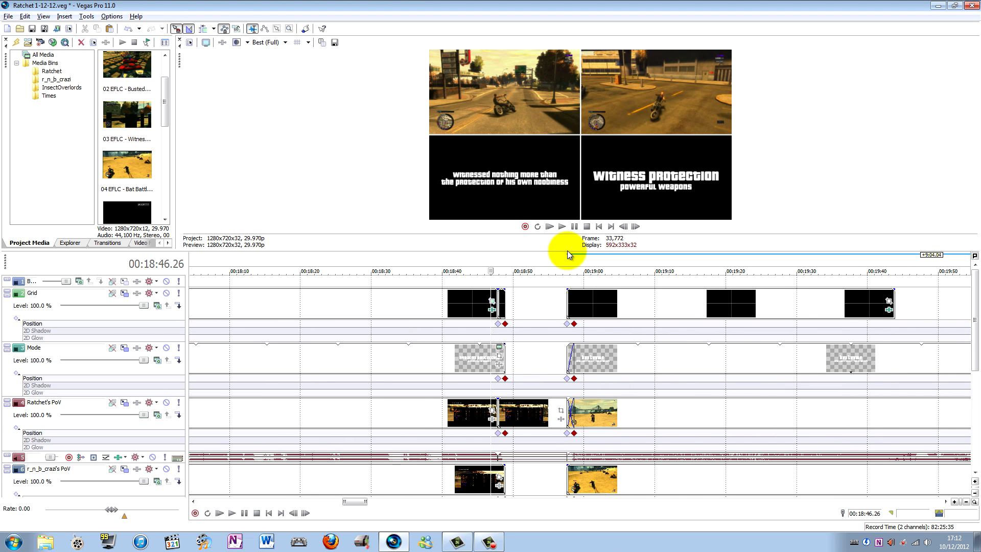
drag(566, 250, 563, 505)
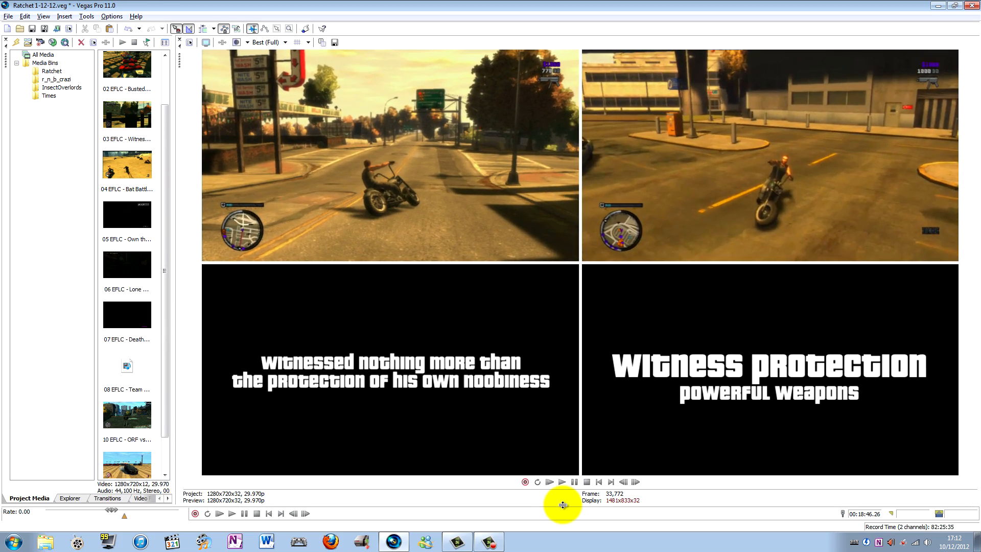
key(space)
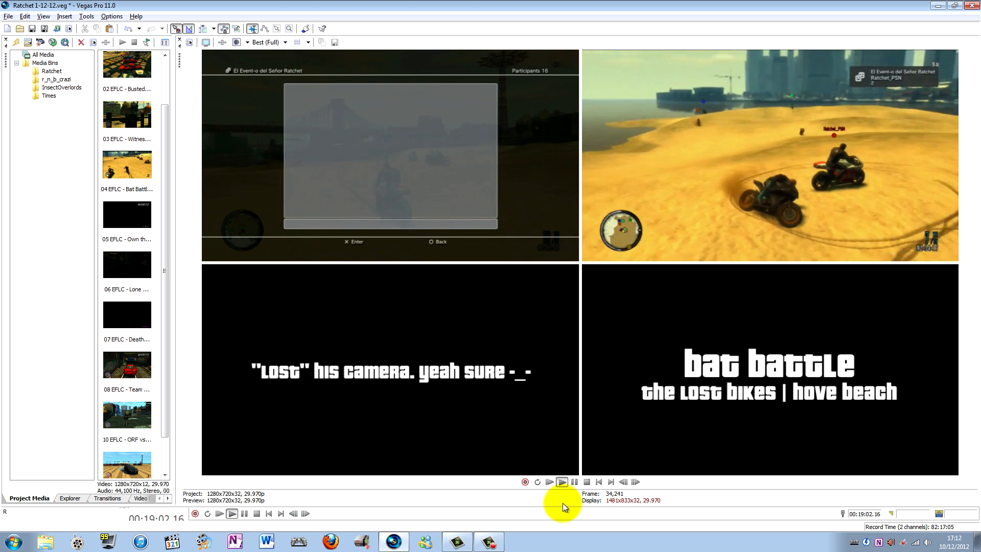
click(587, 481)
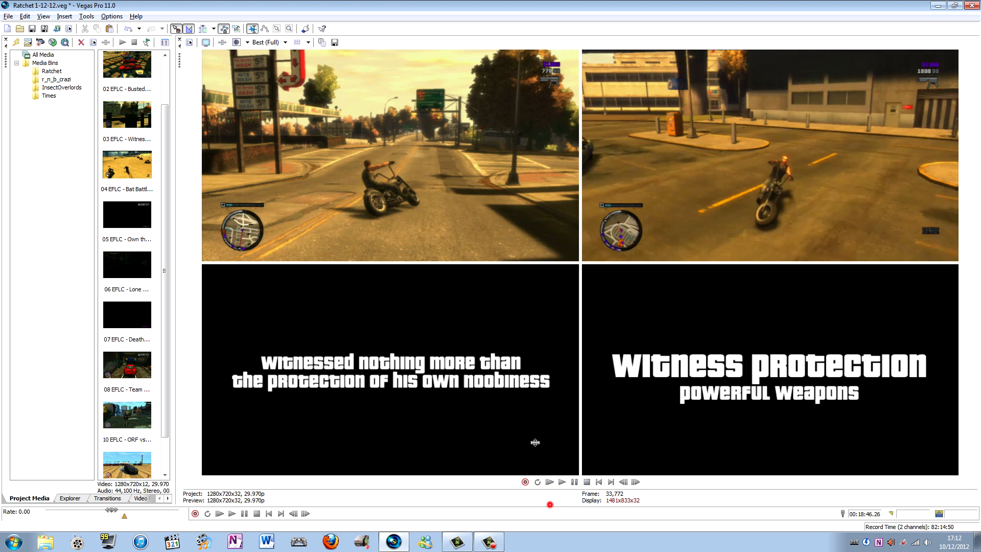
drag(535, 442, 516, 273)
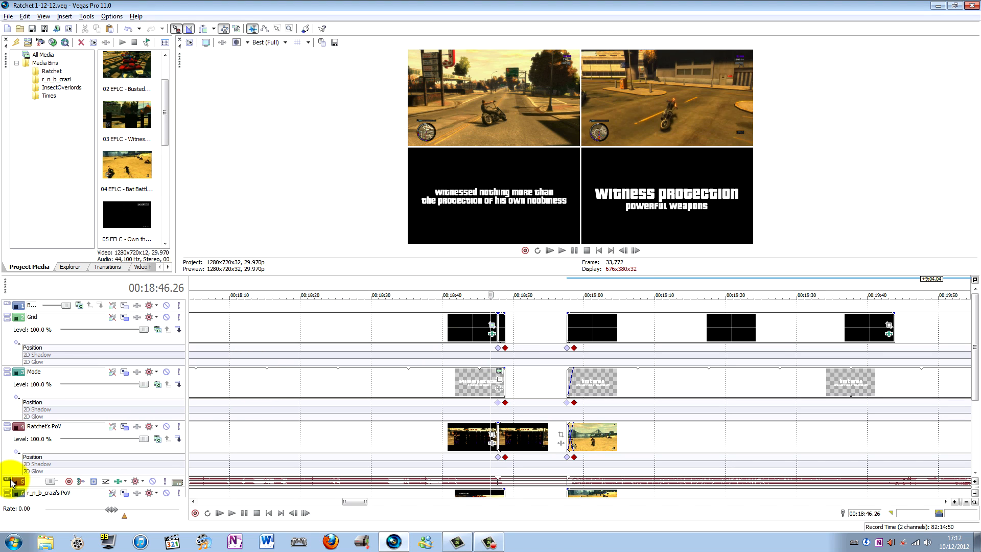
- Expand the audio track below Ratchet's PoV and place the playhead at 00:18:57.18, where the bat battle round starts
click(8, 480)
drag(976, 342, 976, 370)
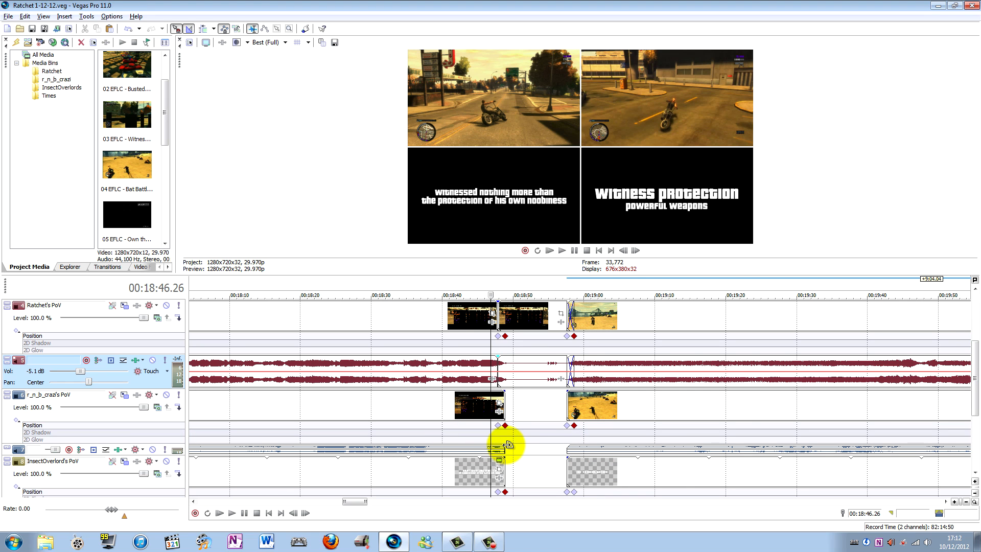
drag(501, 450, 576, 445)
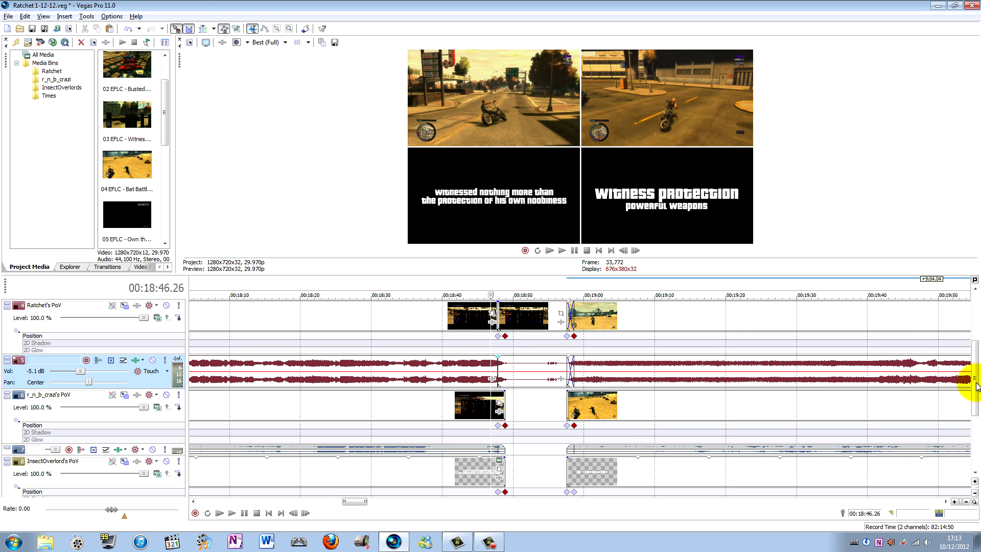
mouse_move(975, 390)
mouse_down()
mouse_move(975, 412)
mouse_move(975, 402)
mouse_up()
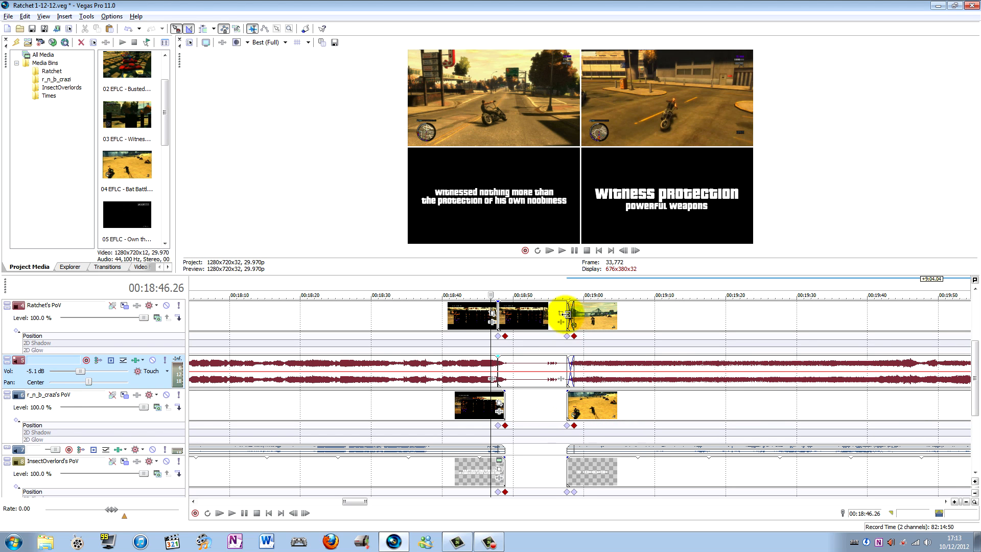
click(568, 281)
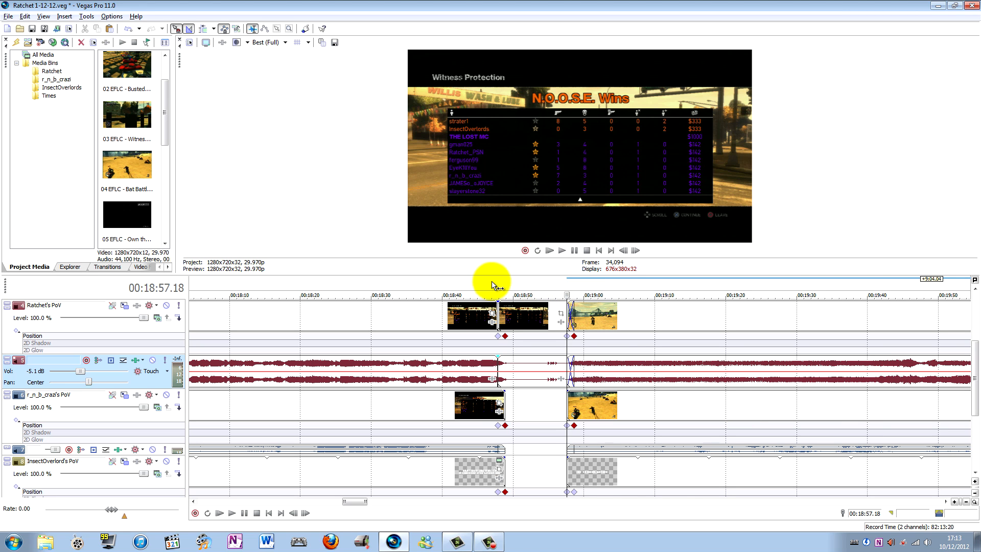
- Set the pan envelope of Ratchet's audio track to center at the project start, and play the opening title
drag(500, 282, 505, 281)
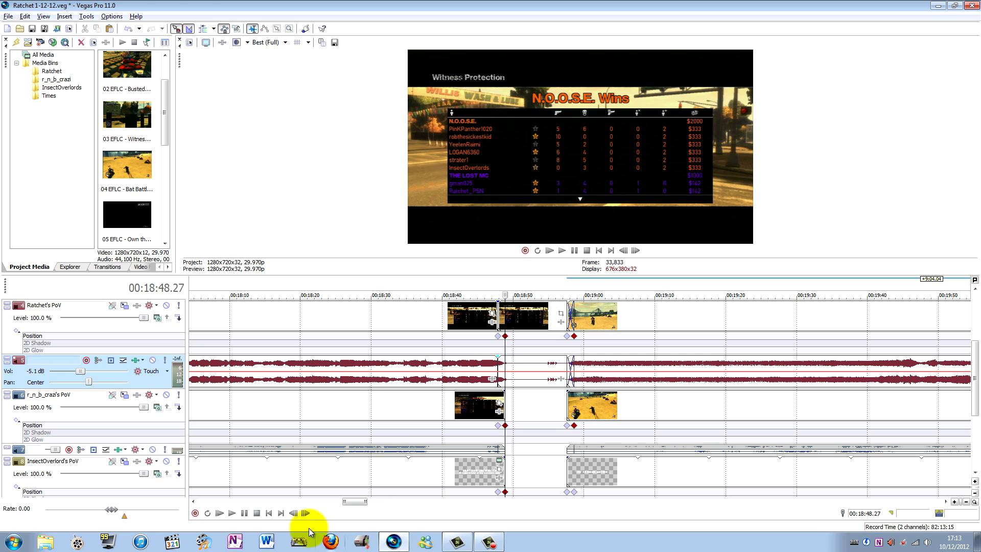
click(269, 513)
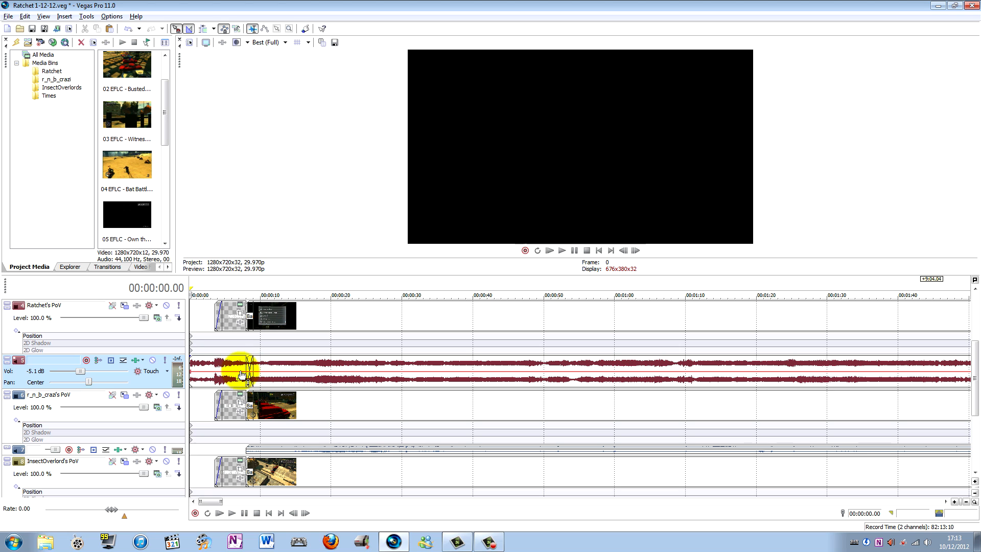
scroll(230, 354, up, 2)
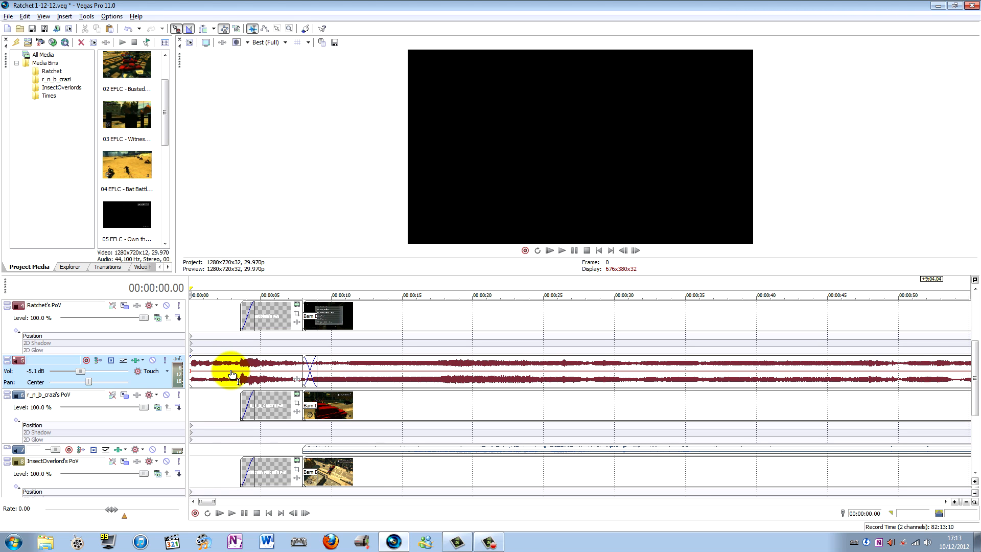
right_click(230, 370)
right_click(190, 372)
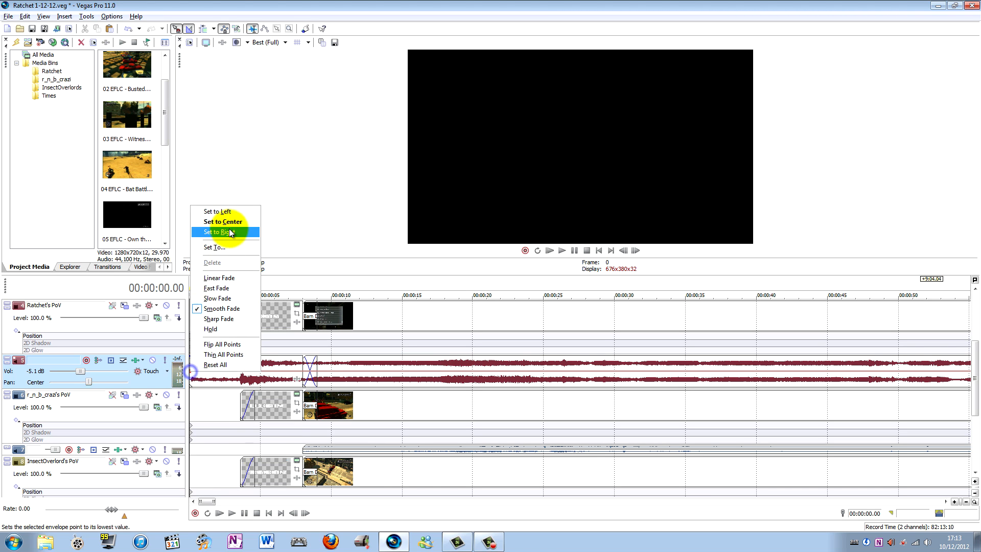
click(230, 219)
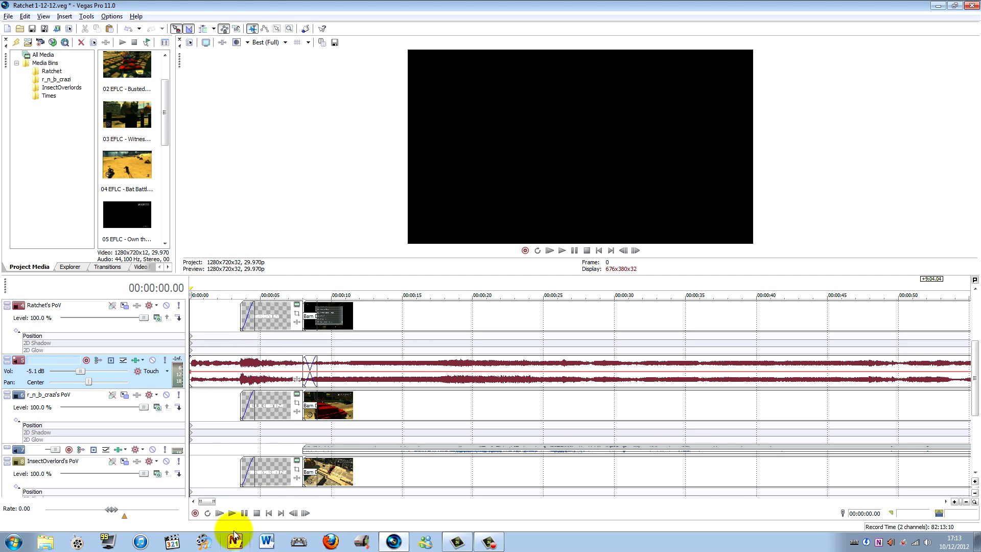
click(233, 515)
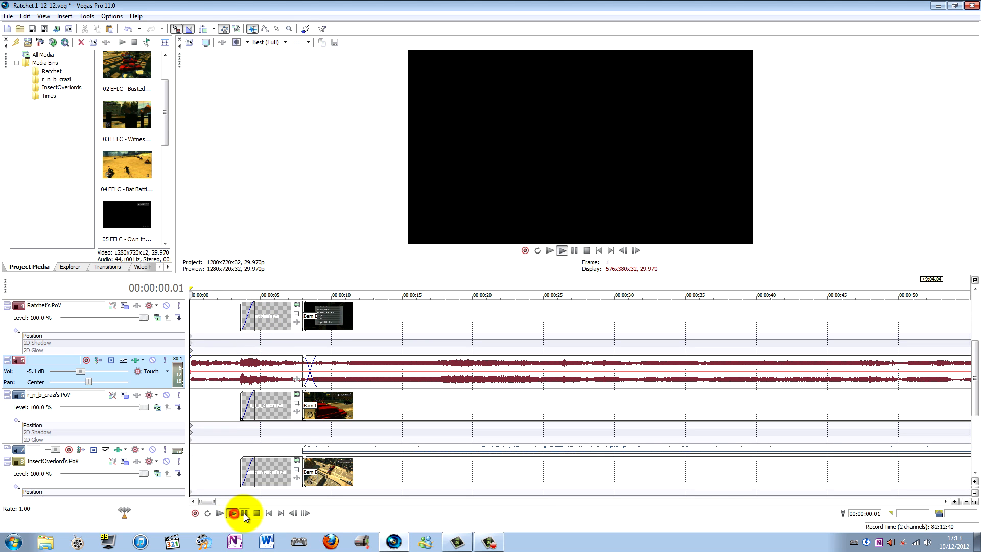
click(244, 513)
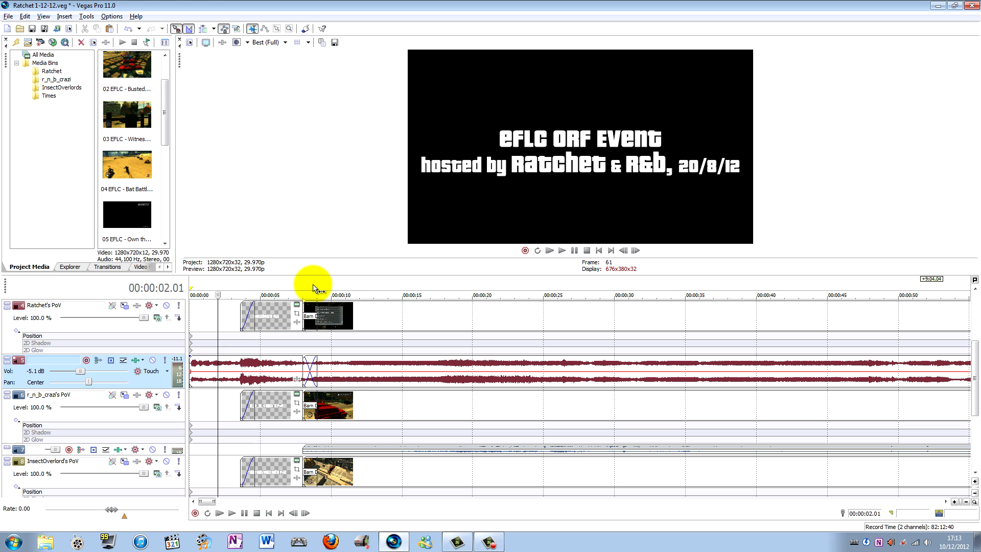
- Add pan envelope points at 00:00:07.29 and 00:00:08.29 on Ratchet's audio track, keeping the first centered and shifting the second toward the left
click(347, 291)
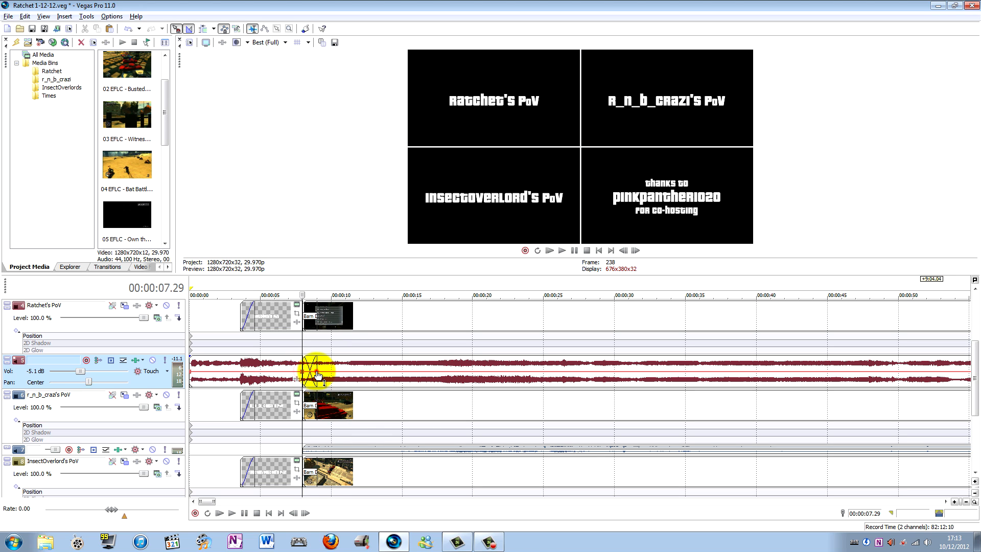
click(317, 374)
right_click(317, 375)
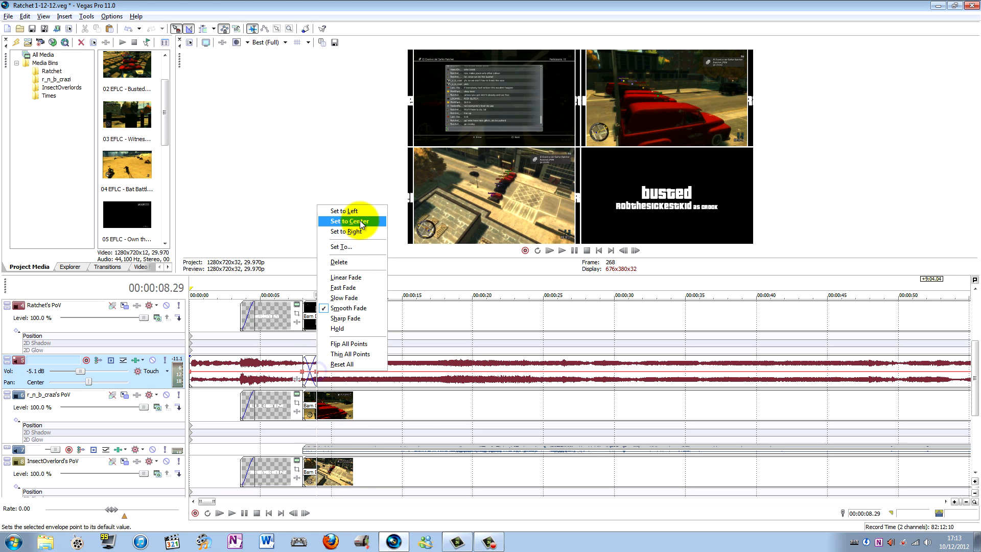
click(360, 166)
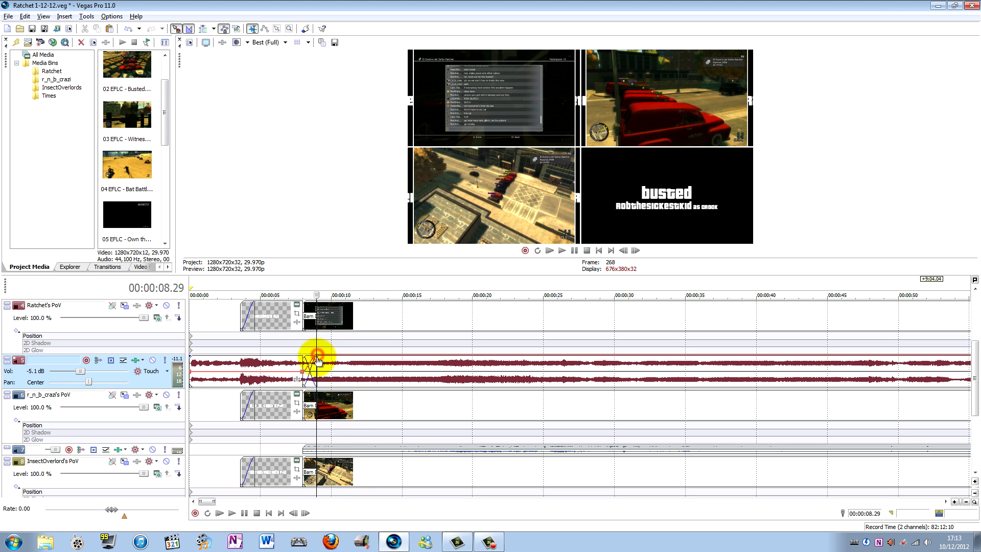
drag(317, 362, 317, 361)
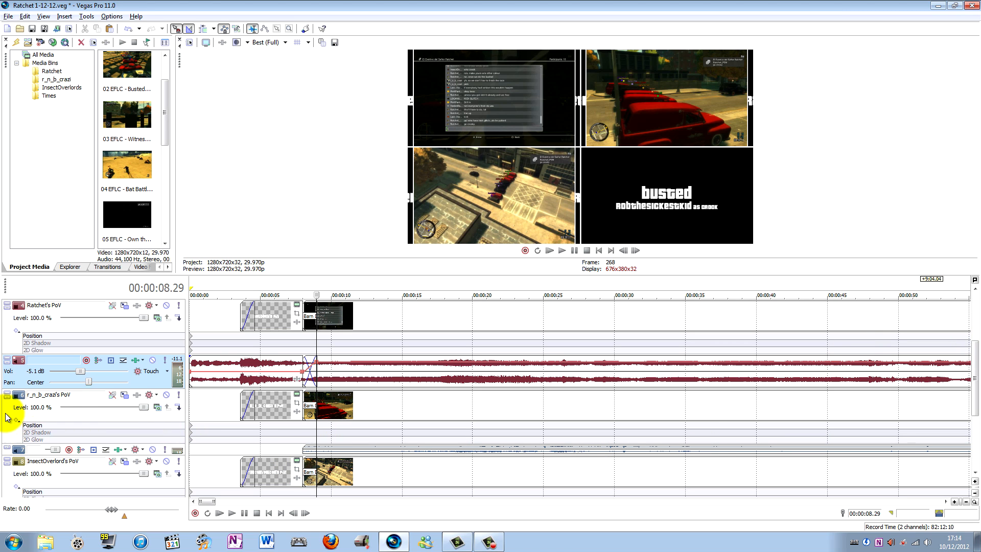
- Inspect the audio tracks below r_n_b_crazi's PoV and InsectOverlord's PoV, then collapse them again
click(7, 449)
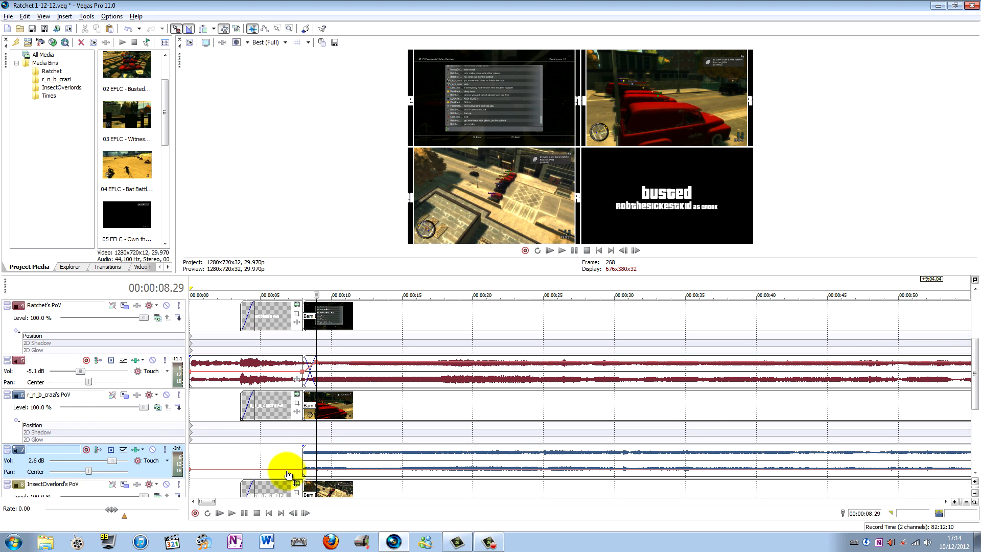
click(7, 450)
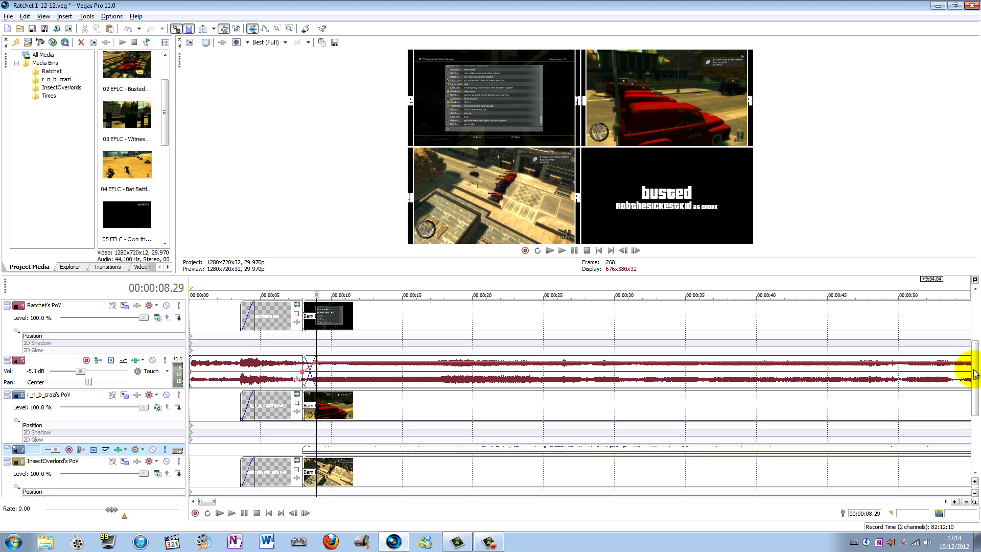
scroll(974, 372, down, 3)
click(7, 427)
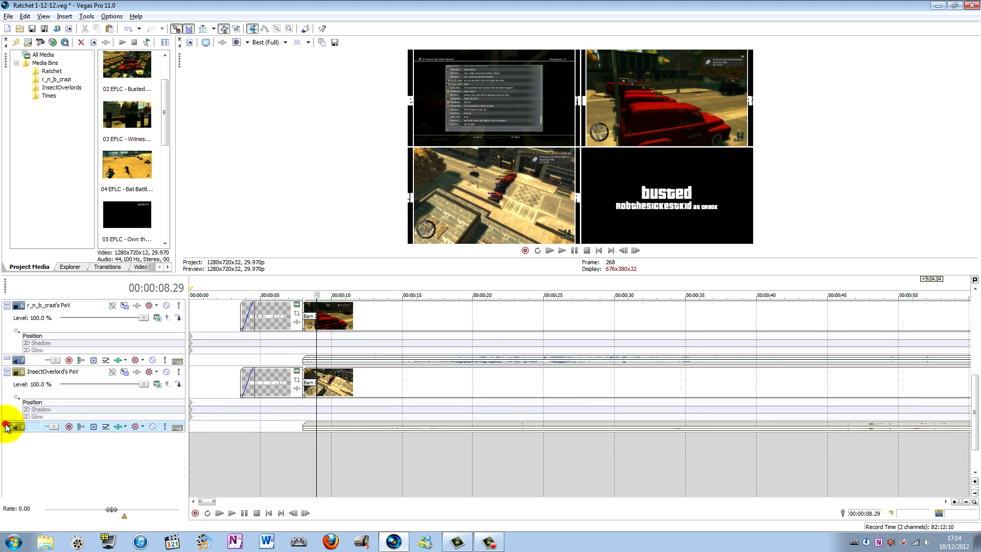
click(7, 427)
- Add pan envelope points at 00:18:47.27 and 00:18:58.19 on Ratchet's audio track, around the full-screen results section
drag(201, 500, 411, 424)
scroll(411, 424, up, 5)
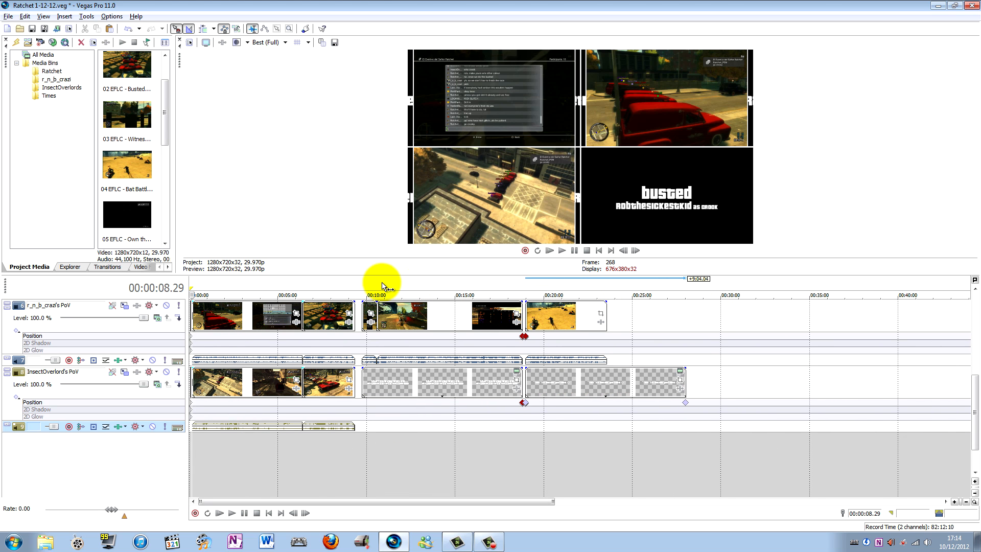
click(529, 280)
scroll(529, 283, up, 6)
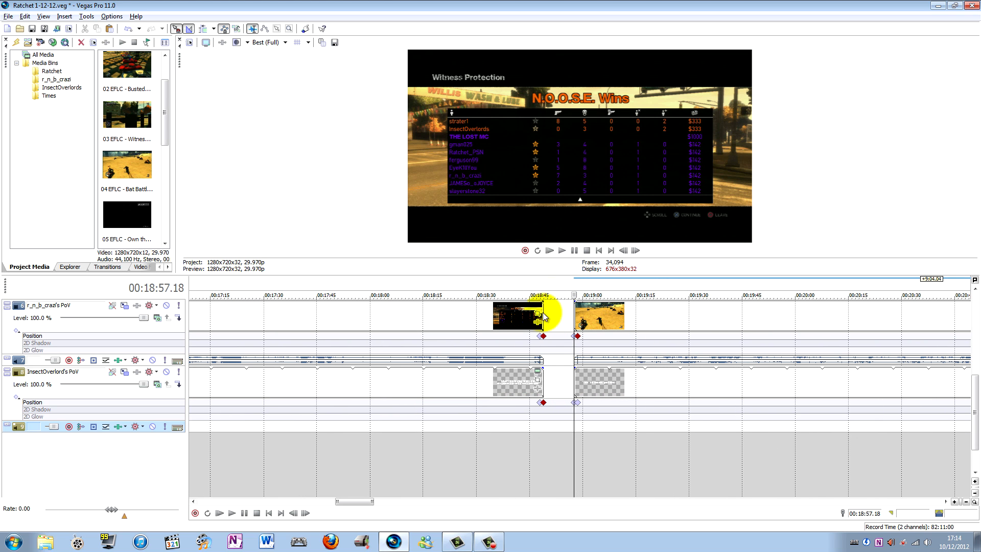
click(562, 286)
drag(976, 387, 976, 357)
scroll(586, 368, up, 6)
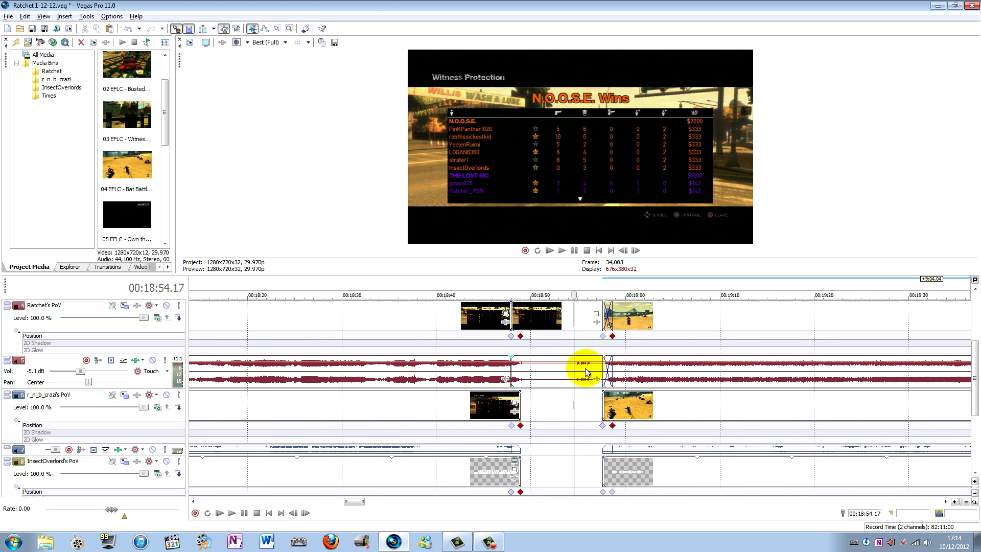
click(387, 366)
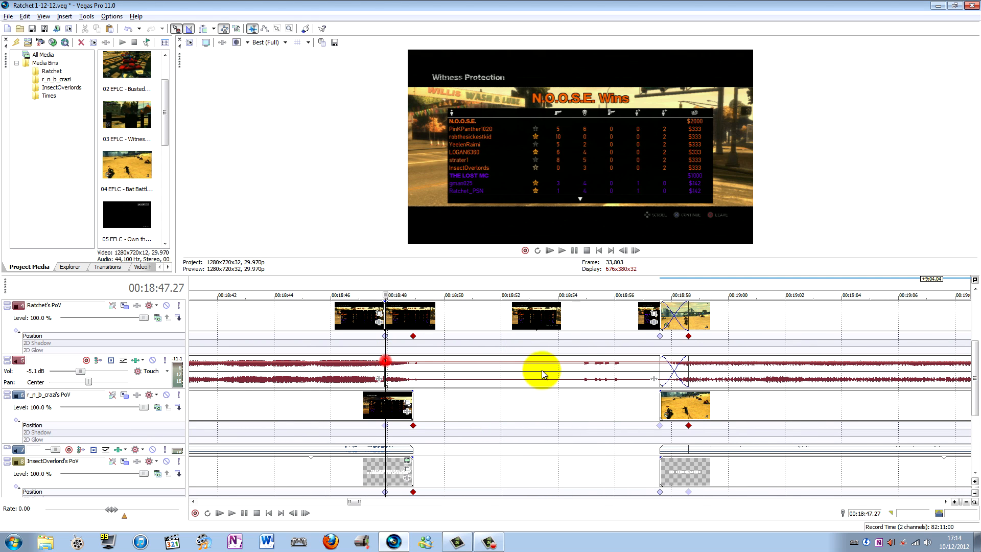
click(690, 366)
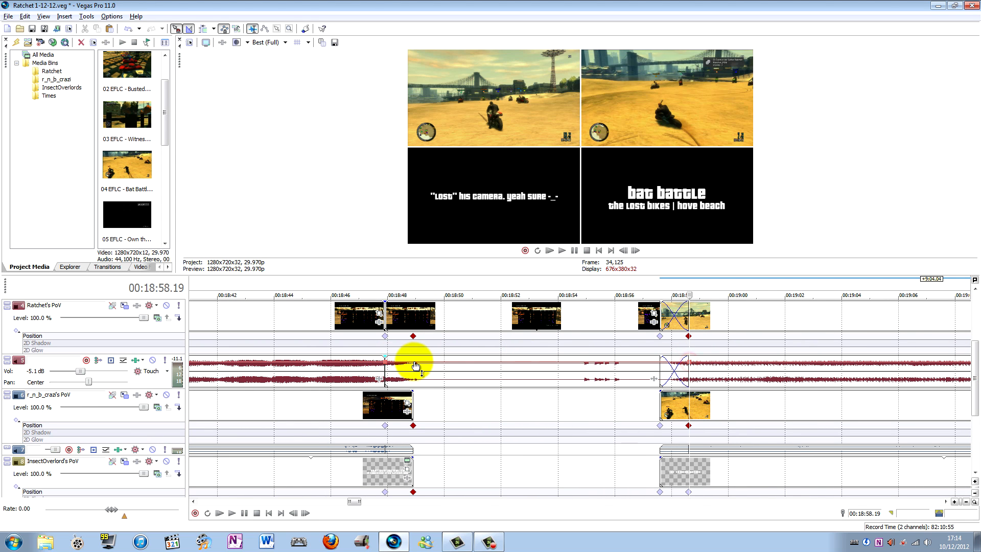
- Add pan envelope points at 00:18:48.26 and 00:18:57.17 on Ratchet's audio track and set both to center
click(413, 335)
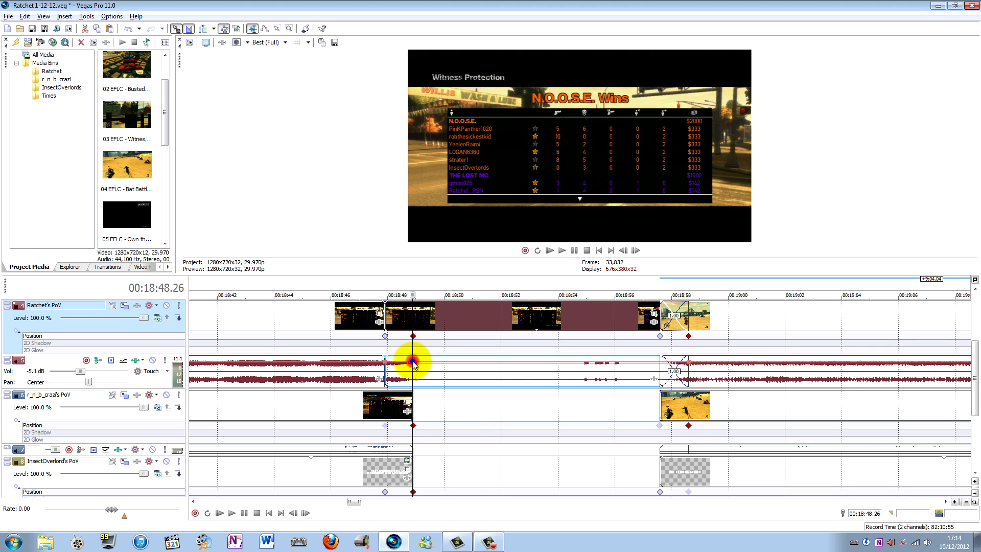
drag(413, 364, 413, 371)
click(660, 365)
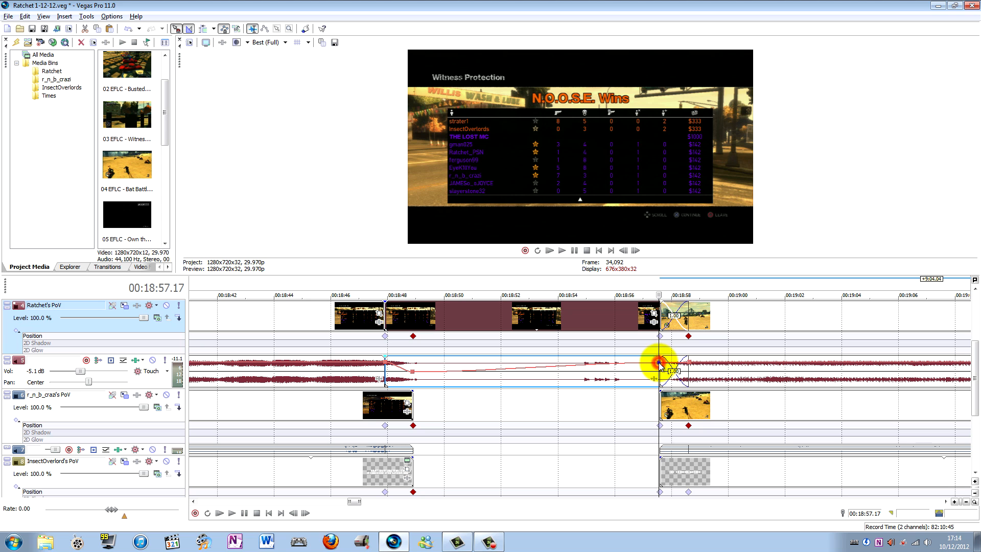
right_click(660, 369)
click(660, 377)
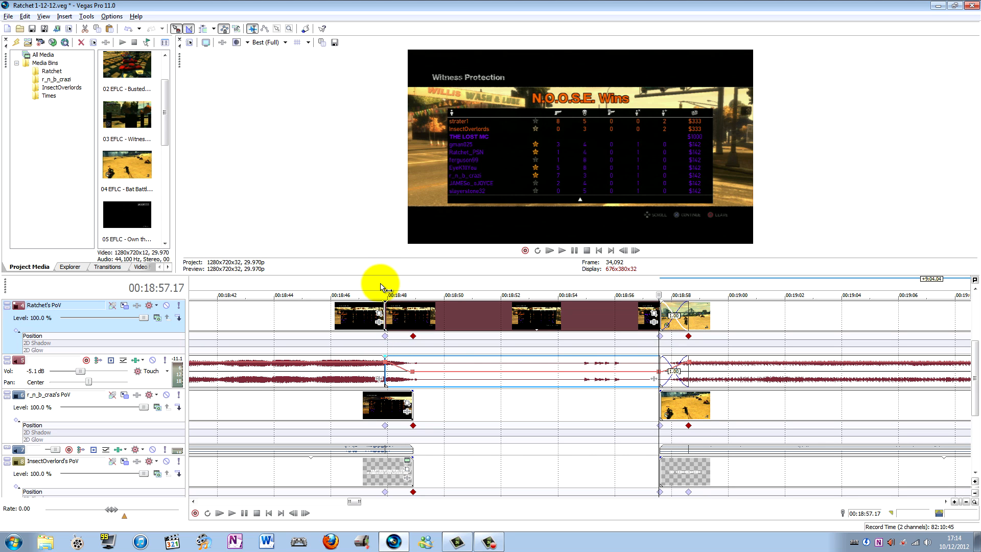
- Play the pan transitions into and out of the full-screen results section, then save the project
click(381, 280)
click(352, 284)
click(233, 513)
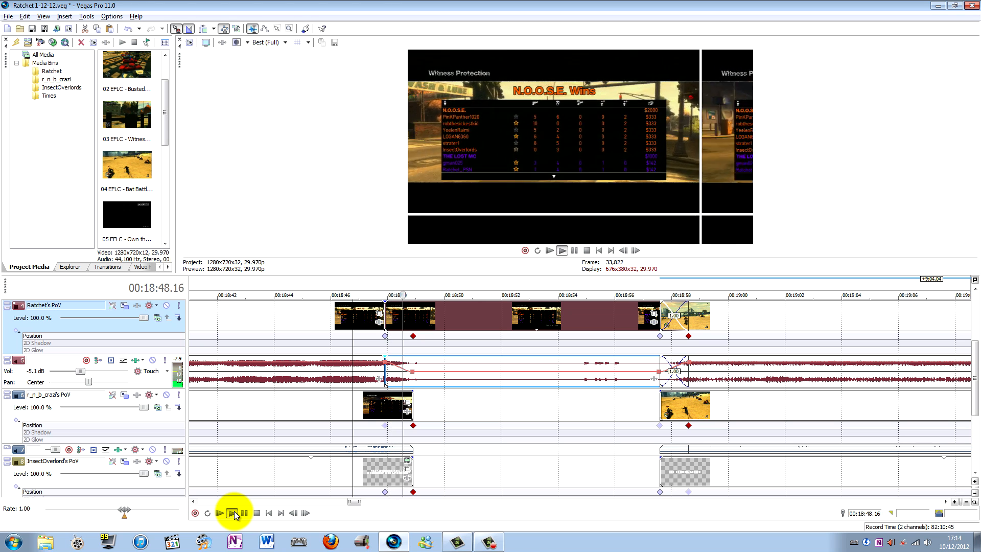
click(653, 285)
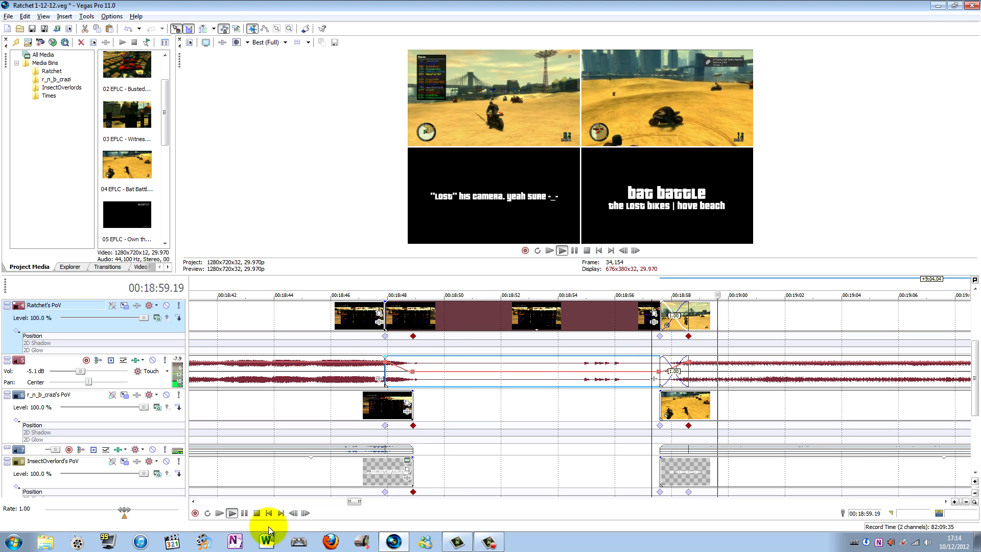
click(244, 513)
click(31, 32)
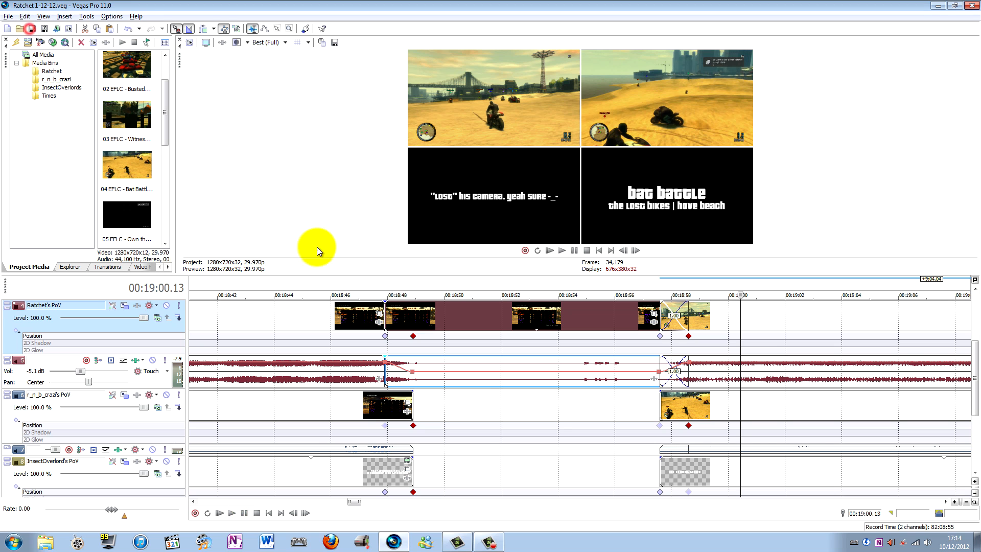
- Delete InsectOverlord's PoV last Position keyframe and trim its "Lost" his camera title to end with r_n_b_crazi's bat battle clip
scroll(545, 380, down, 5)
scroll(539, 380, up, 3)
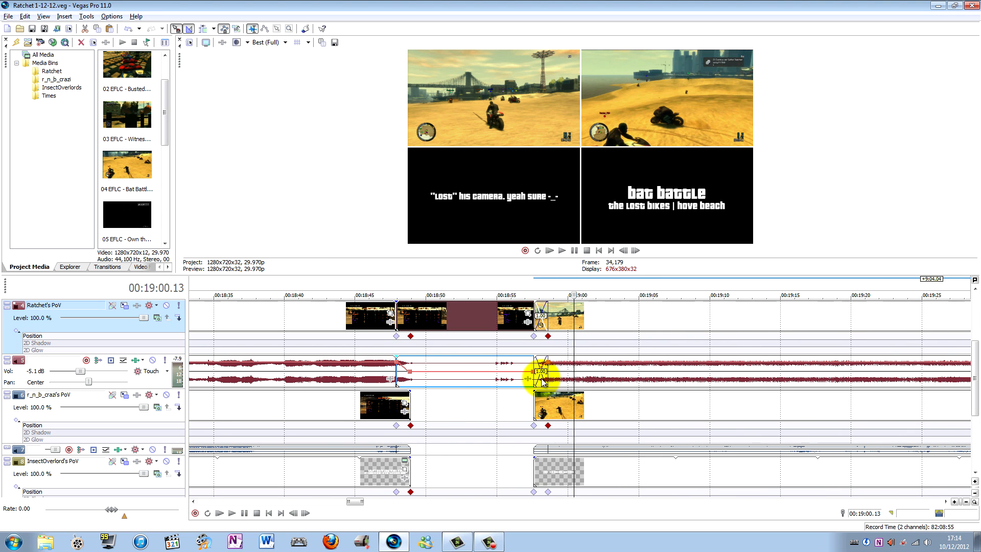
scroll(454, 379, up, 2)
scroll(453, 379, down, 3)
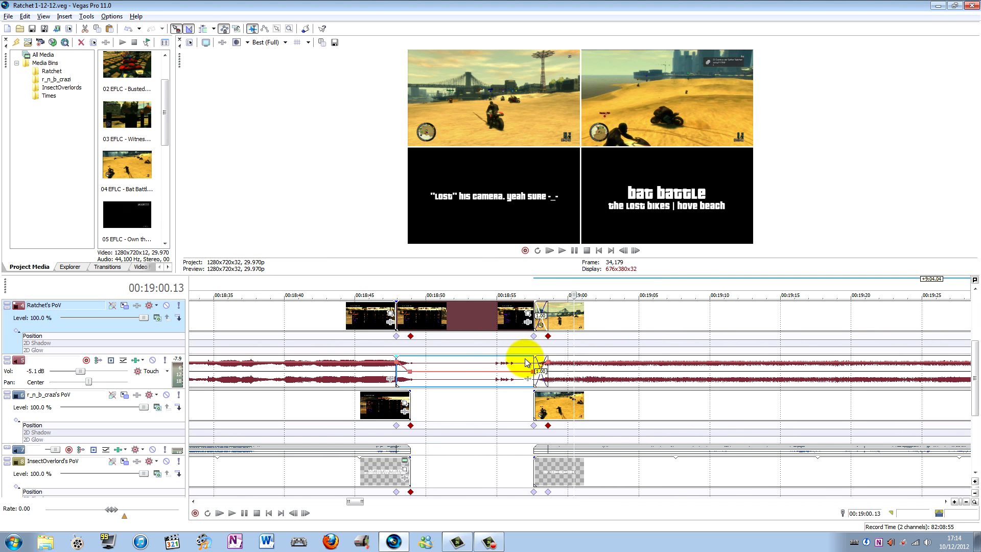
scroll(525, 360, down, 2)
scroll(702, 408, down, 2)
scroll(702, 409, down, 5)
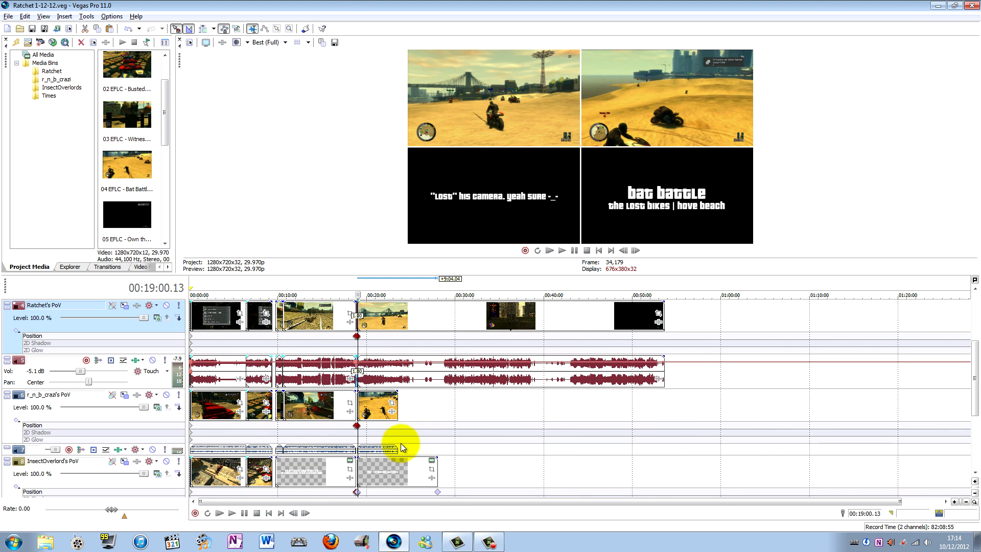
right_click(437, 498)
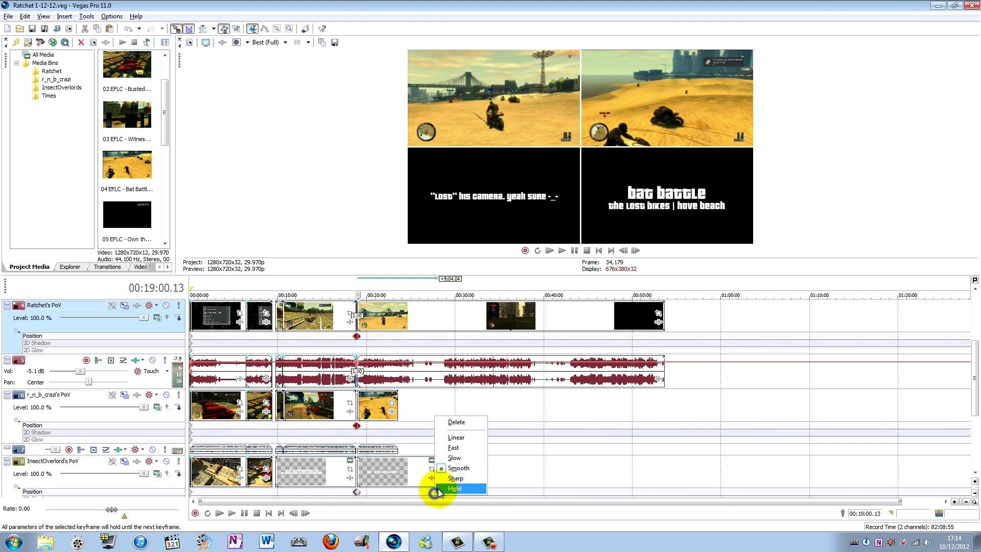
click(445, 424)
drag(437, 466, 394, 459)
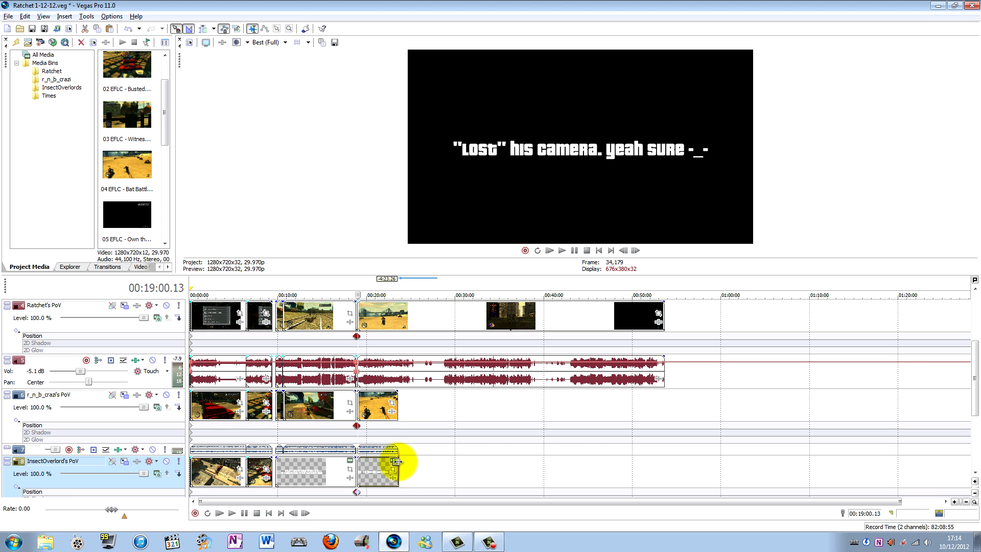
- Review the timeline from the results screen at 00:18:51.06 through the bat battle round to the end of Ratchet's footage
scroll(466, 323, up, 5)
scroll(577, 336, up, 3)
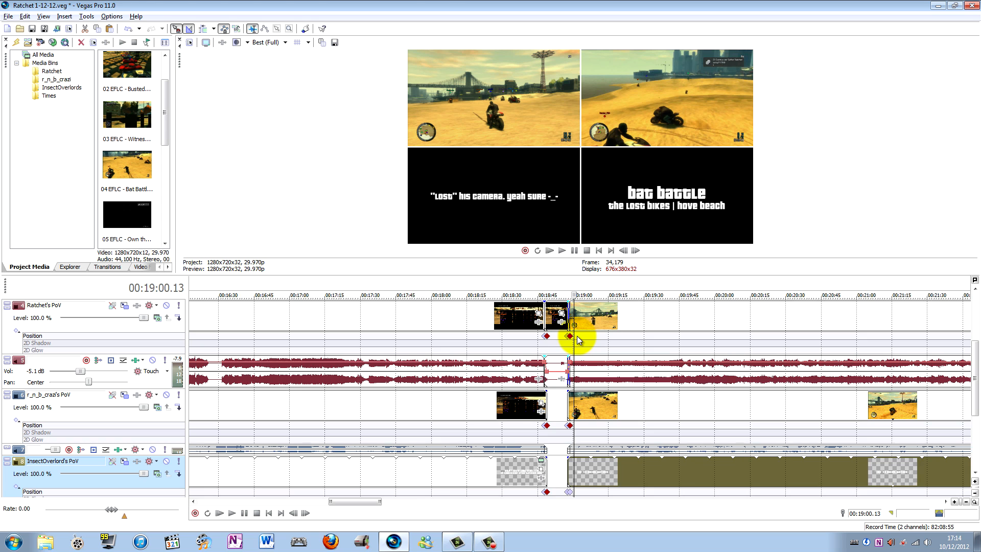
scroll(578, 335, down, 3)
scroll(577, 335, up, 3)
click(558, 289)
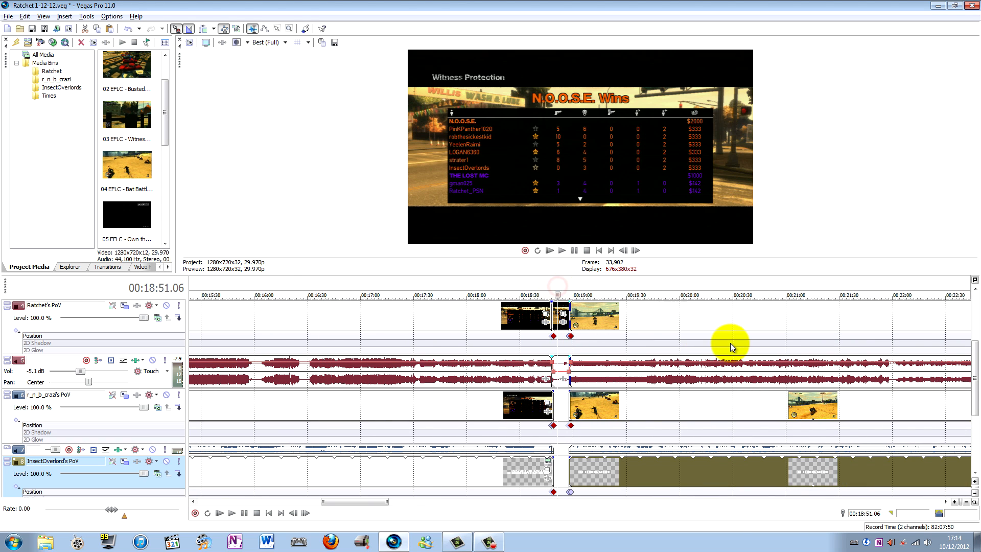
scroll(629, 324, down, 3)
scroll(625, 348, down, 3)
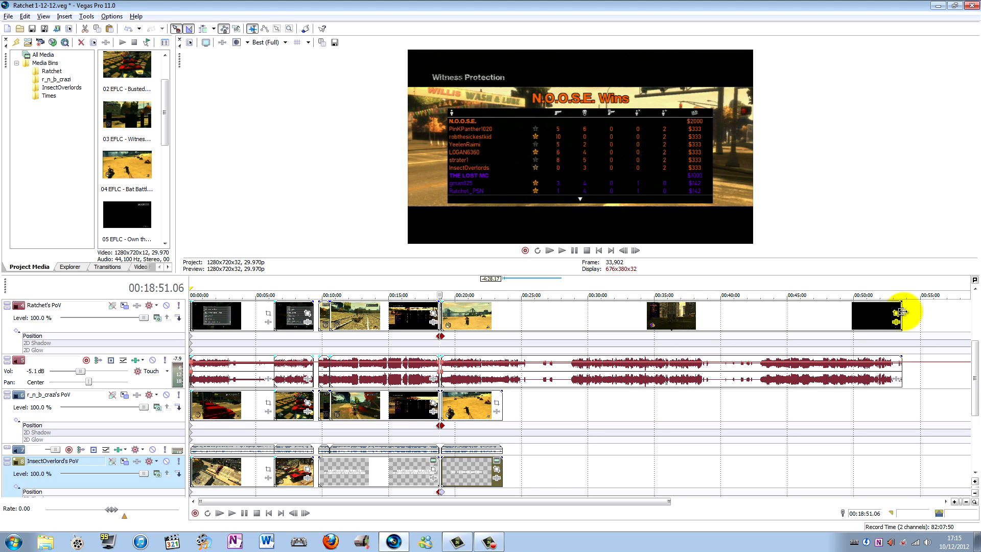
scroll(495, 350, up, 5)
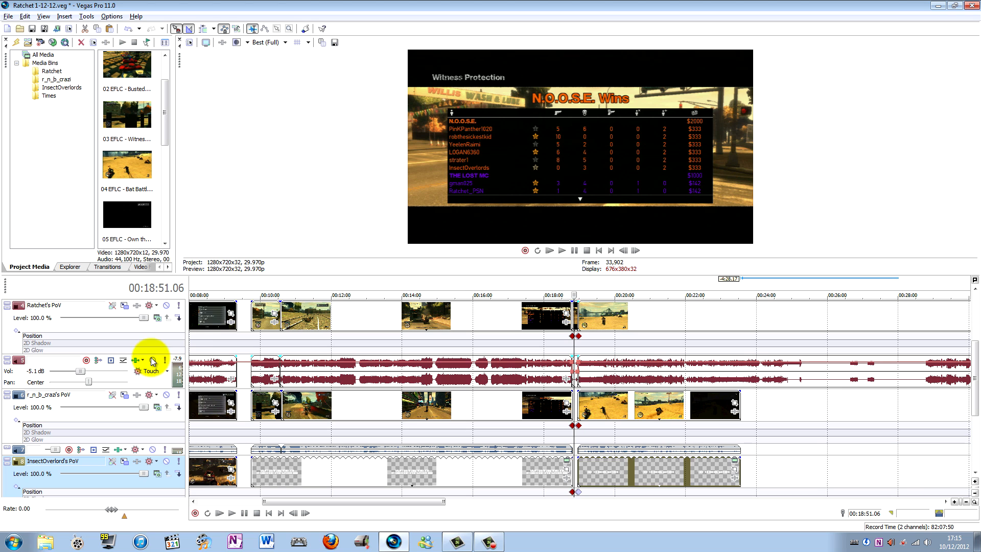
scroll(228, 317, down, 5)
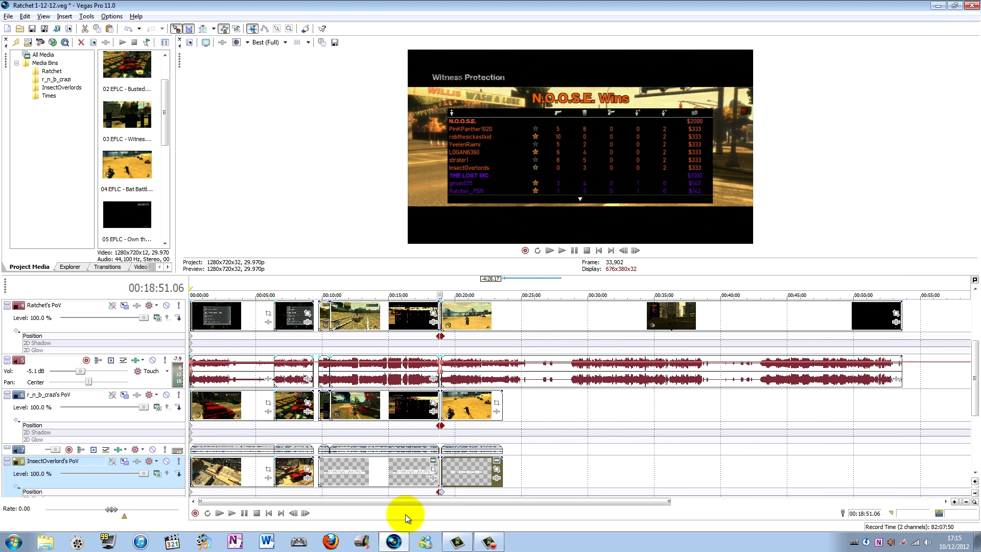
- Save the project and show the whole timeline from the Grid and Mode tracks down to Ratchet's PoV
click(31, 28)
scroll(317, 291, down, 3)
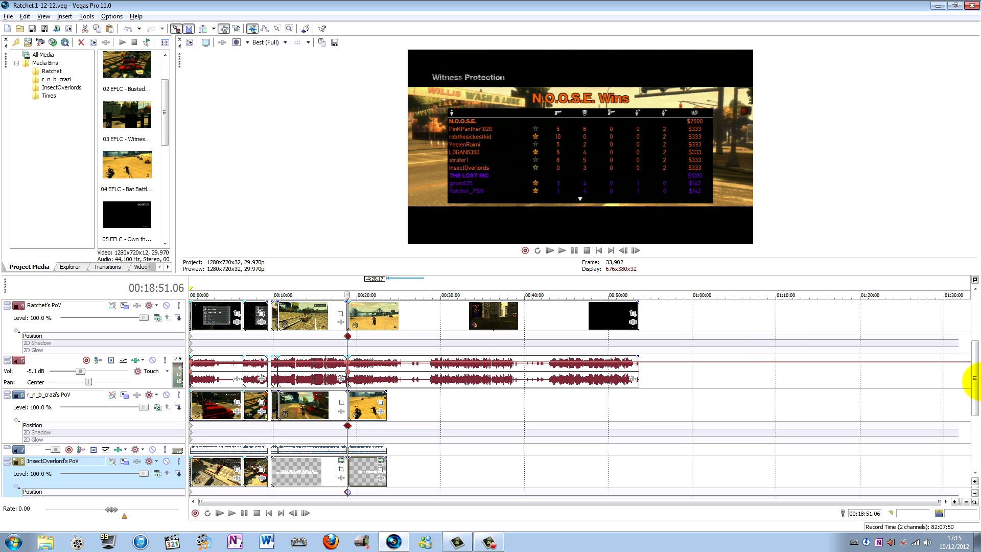
drag(976, 381, 975, 351)
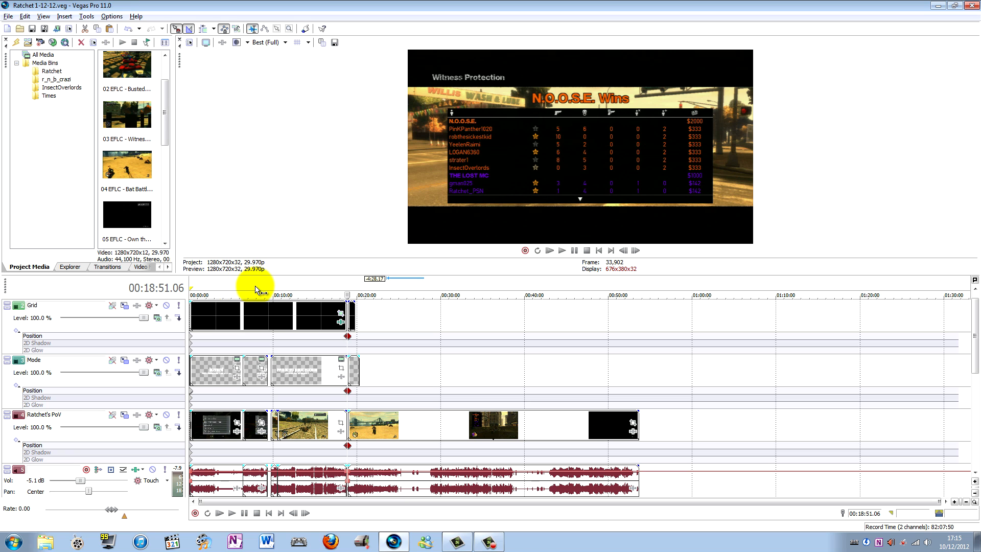
- Open the render settings and compare the R&C, YouTube HD LQ and YouTube HD templates, leaving YouTube HD selected
click(8, 16)
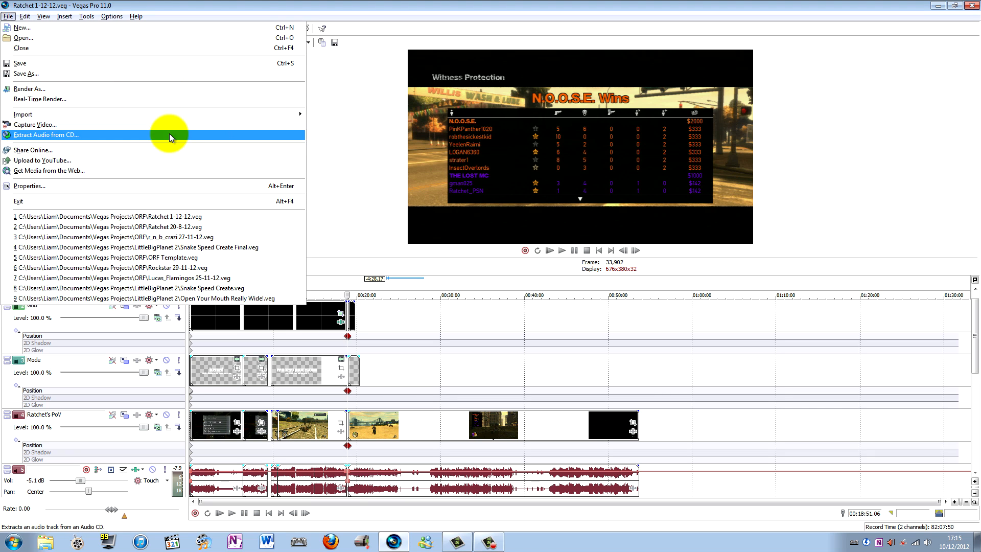
click(96, 88)
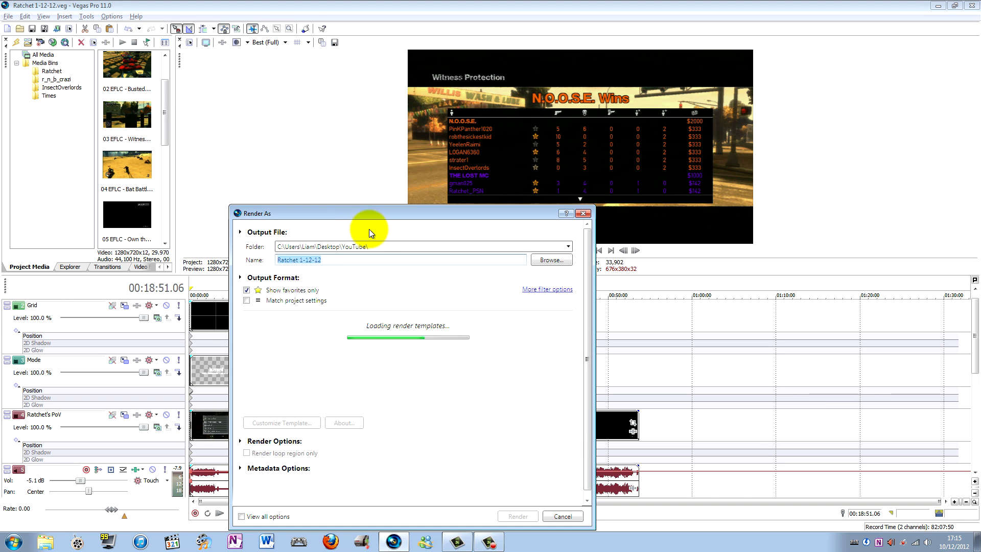
drag(378, 213, 402, 160)
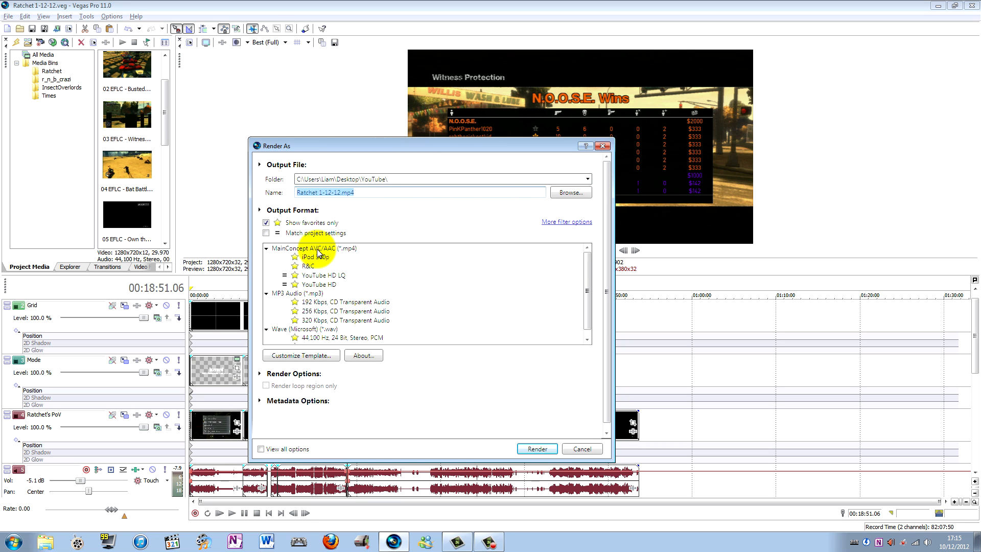
click(349, 277)
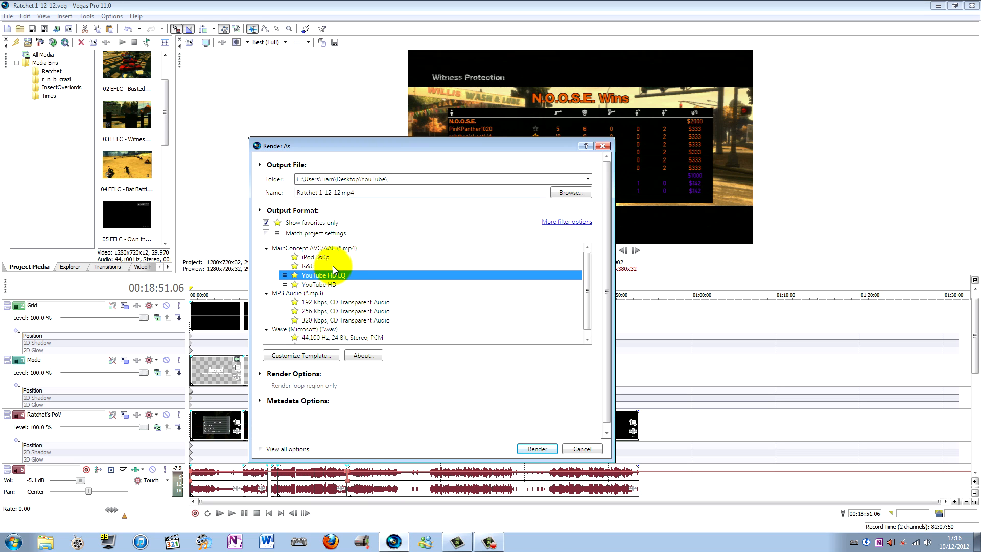
click(329, 266)
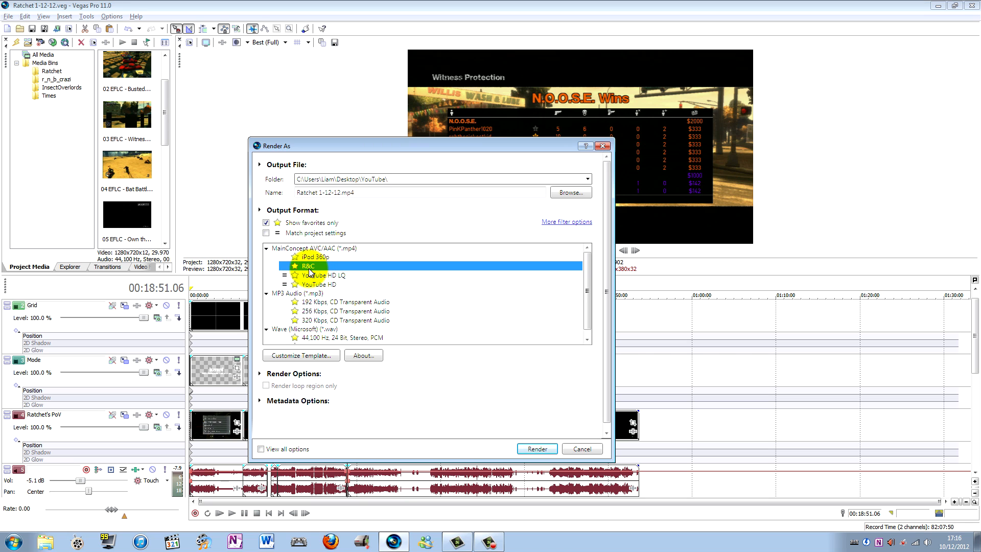
click(335, 275)
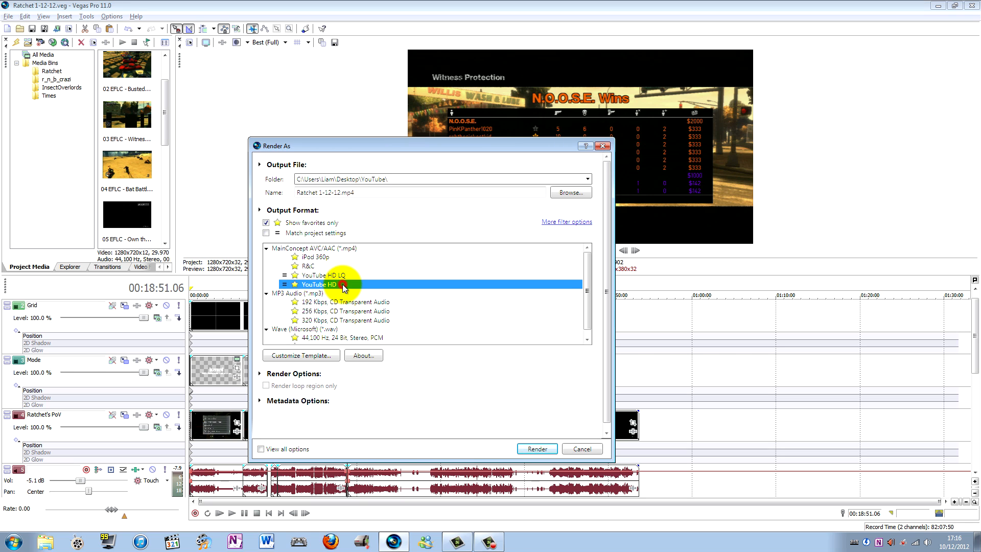
click(343, 276)
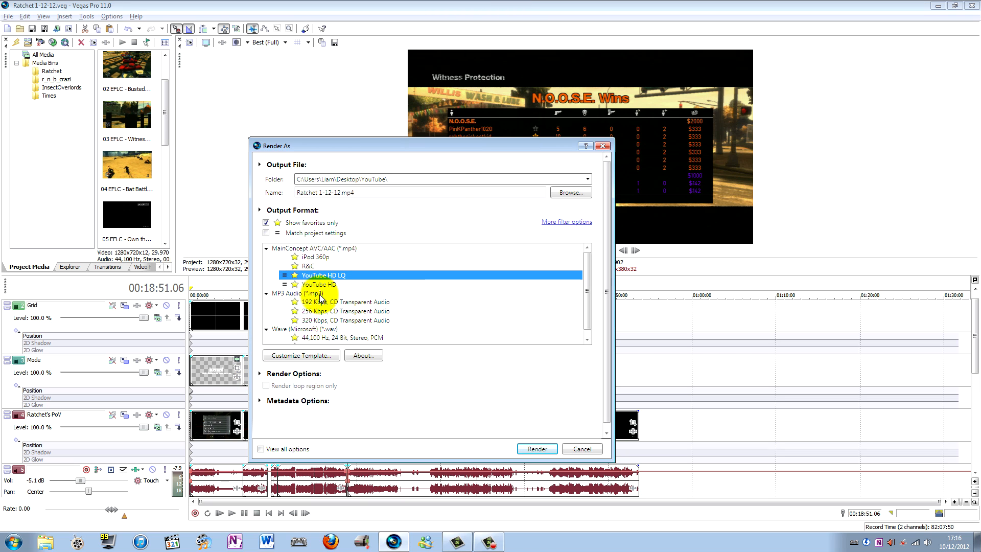
click(335, 285)
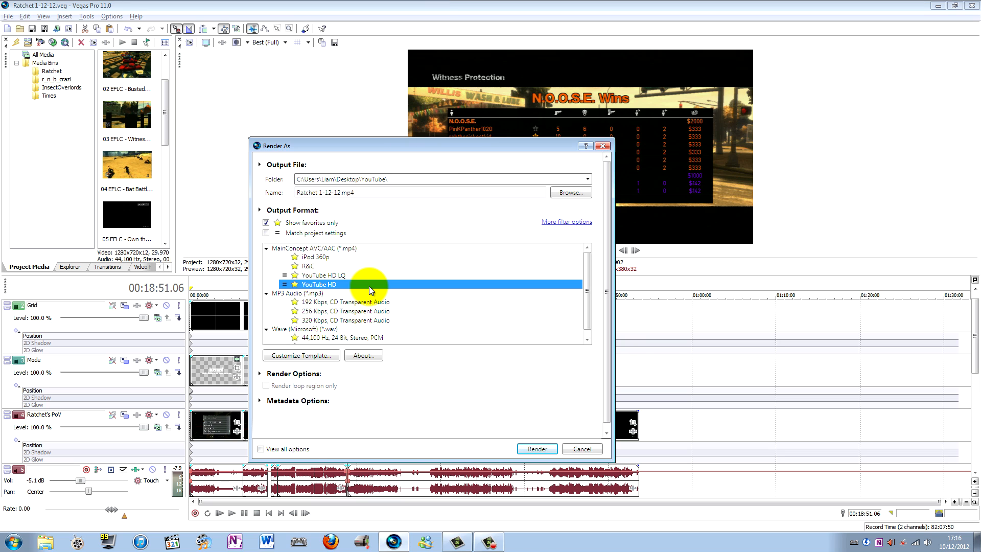
drag(431, 151, 367, 235)
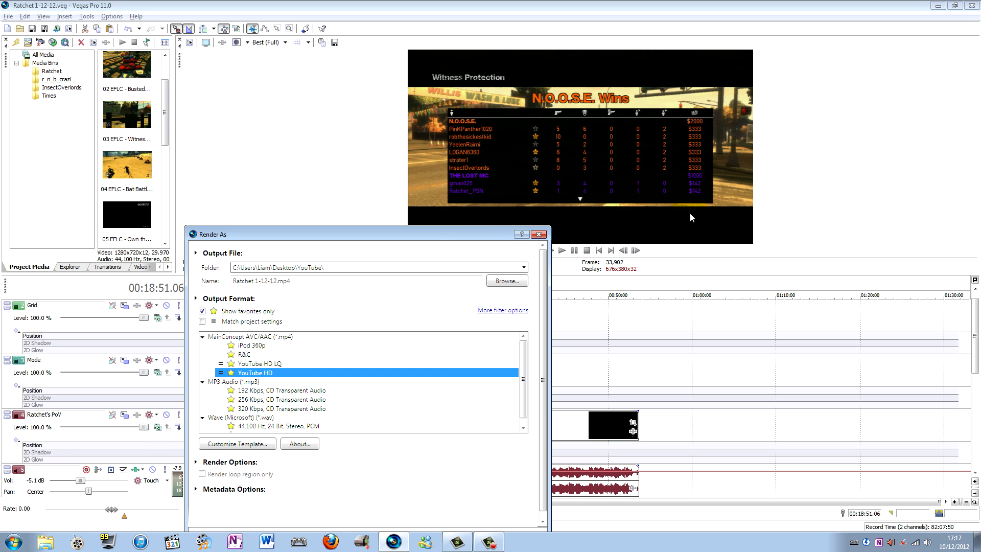
drag(420, 235, 568, 121)
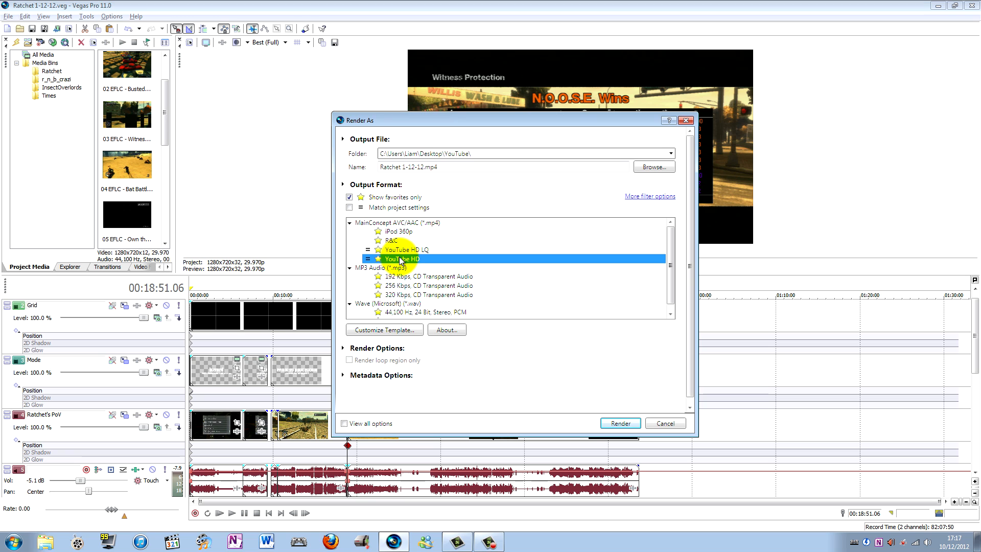
drag(490, 121, 464, 191)
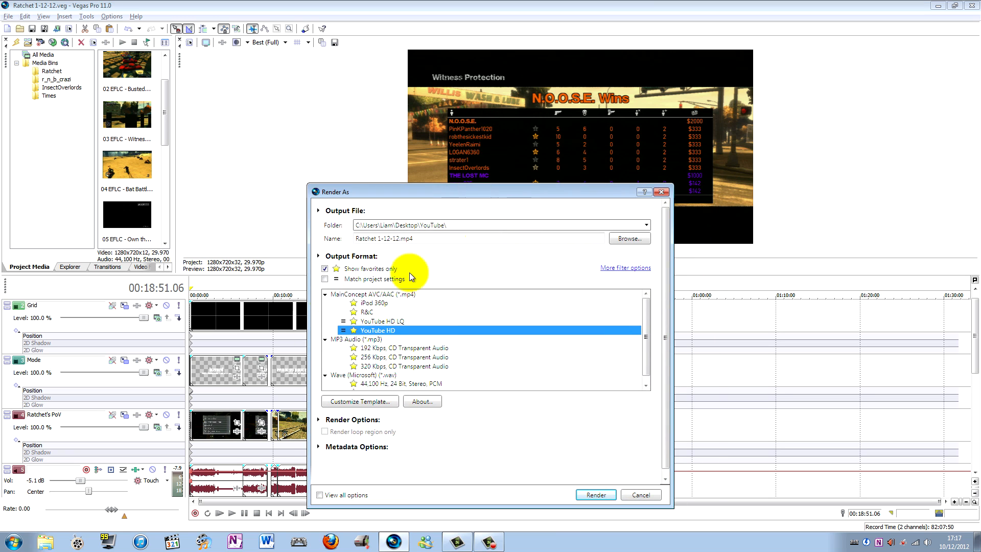
- Review the YouTube HD template's video, audio, system and project settings, then close the render settings without rendering
click(362, 401)
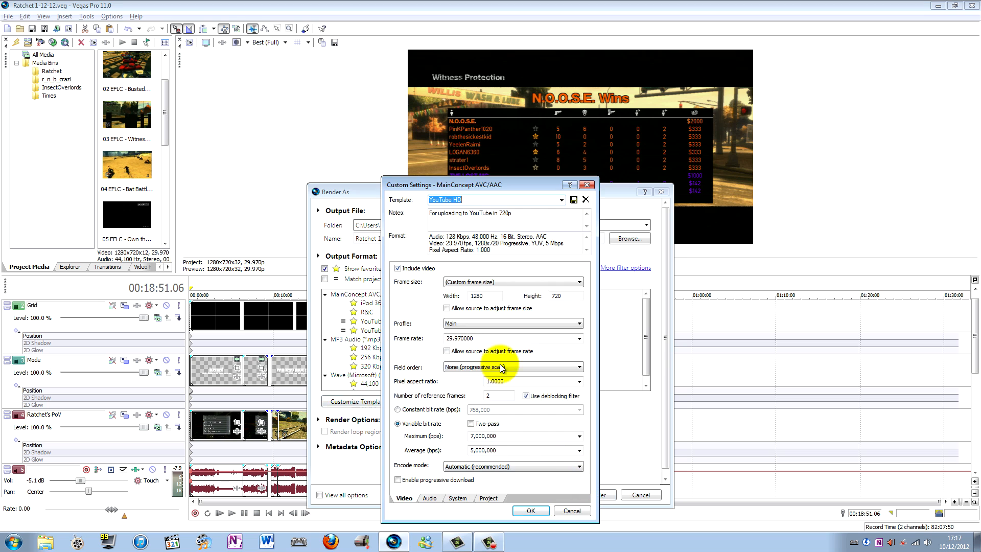
click(478, 325)
click(478, 326)
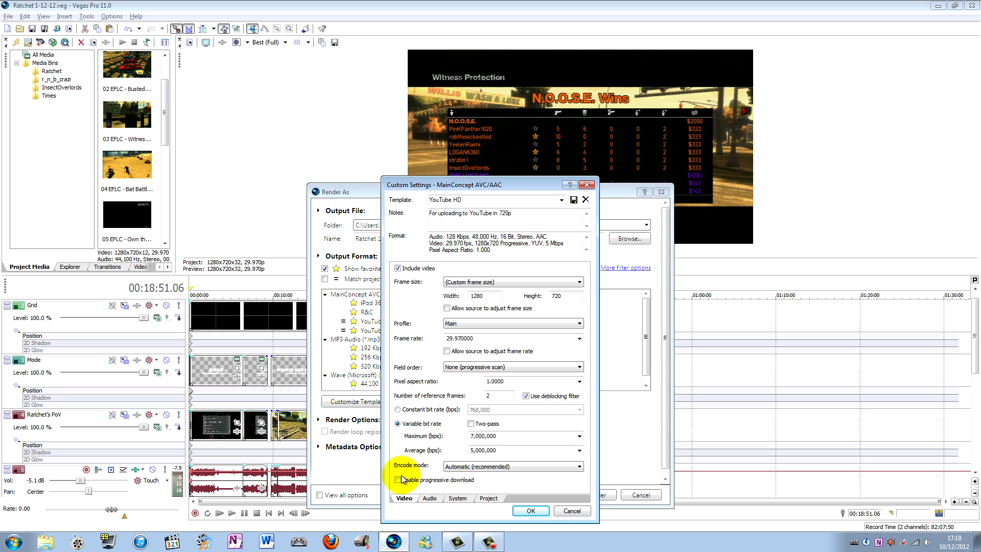
click(428, 500)
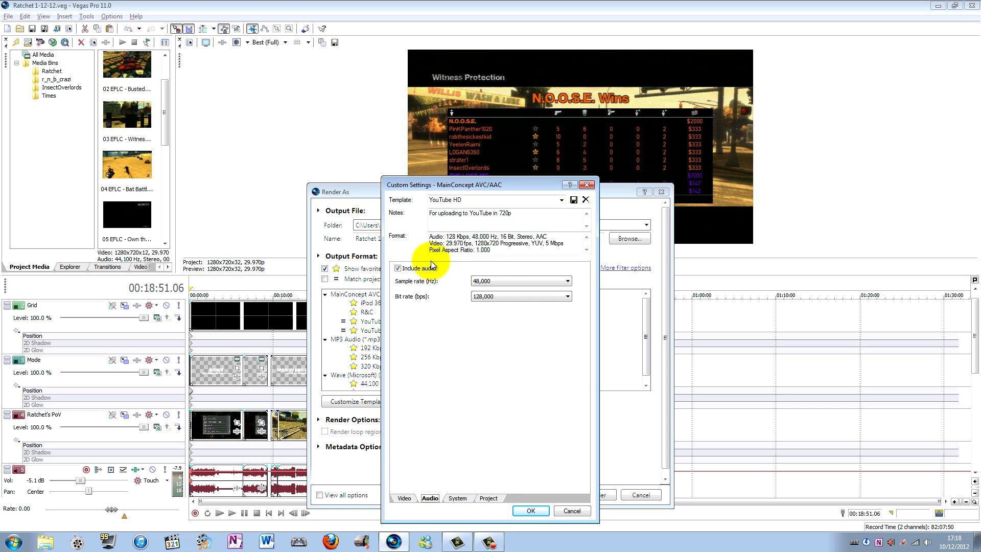
click(457, 497)
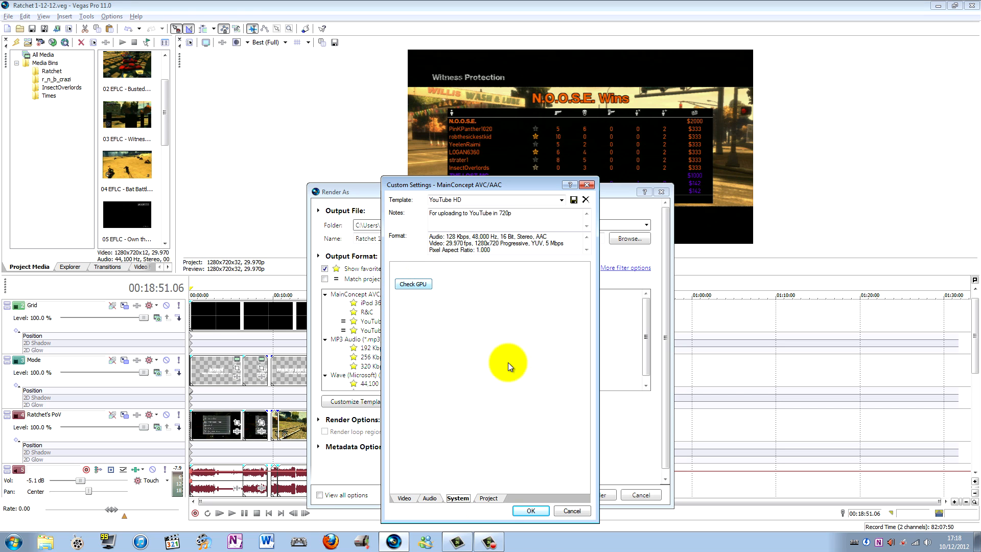
click(487, 498)
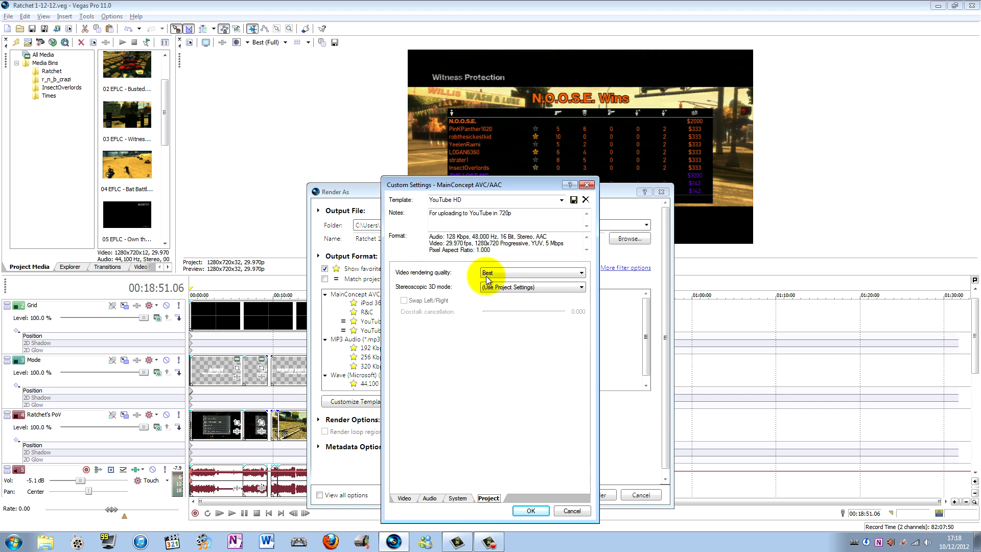
click(402, 498)
click(531, 510)
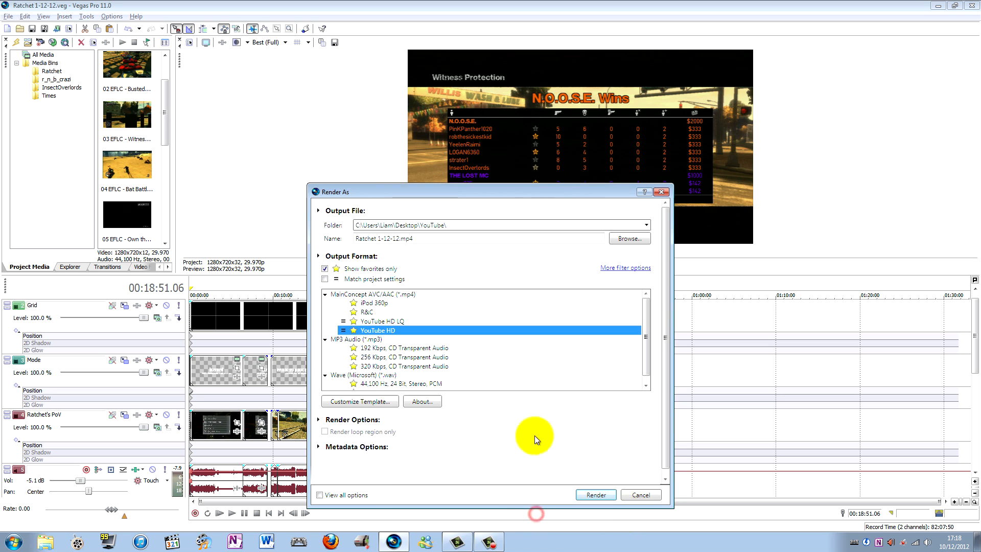
click(633, 495)
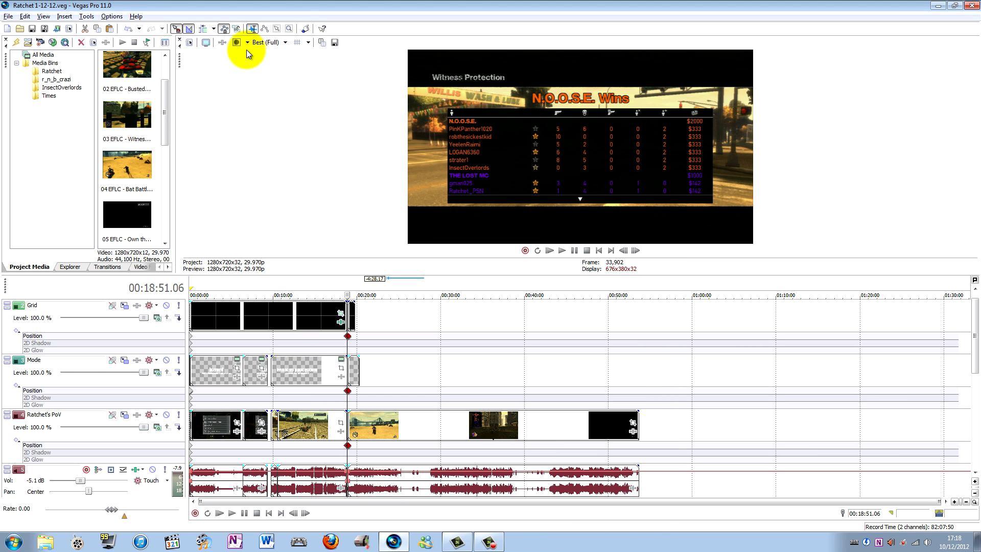
- View the project's video properties and close them
click(189, 42)
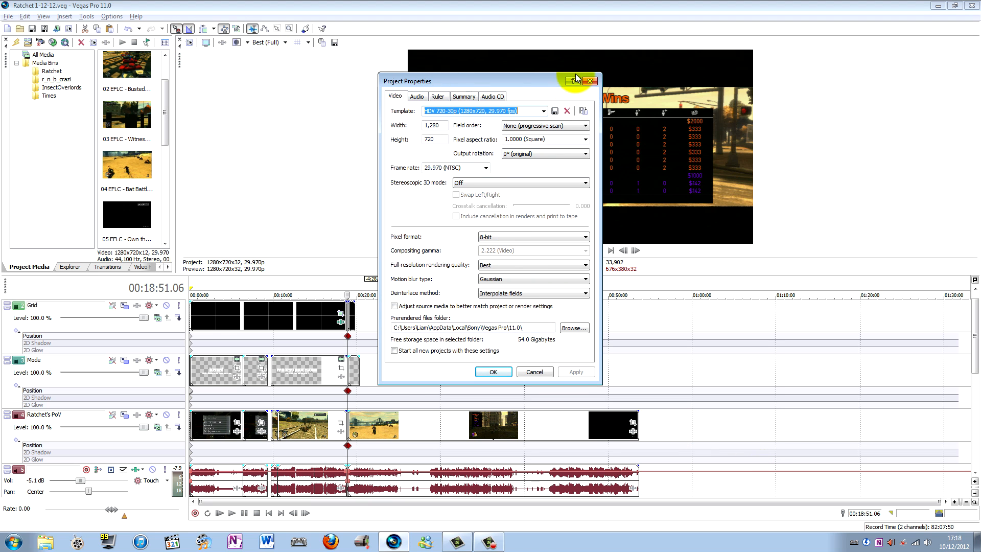
click(589, 80)
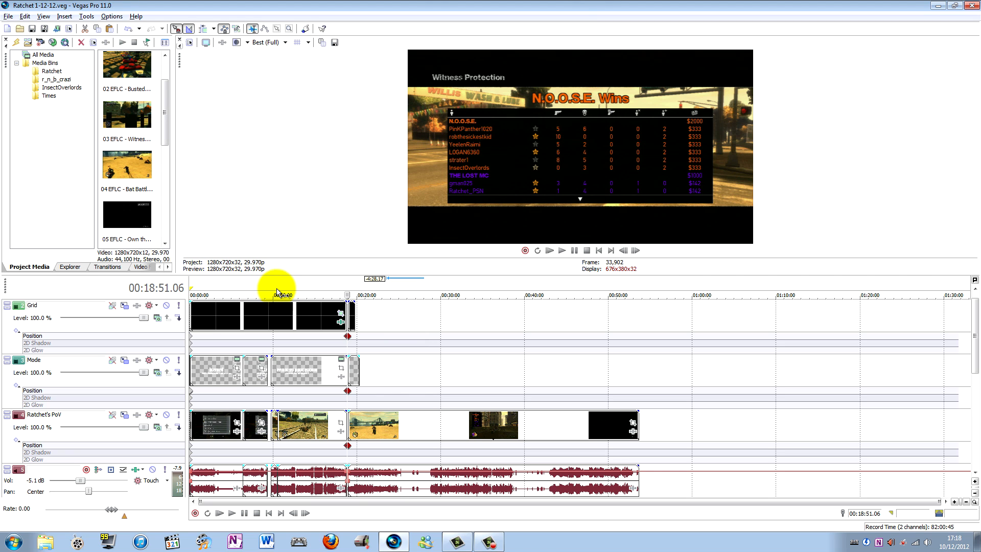
- Check the preview at several points across the busted and witness protection rounds and Ratchet's remaining footage
click(254, 294)
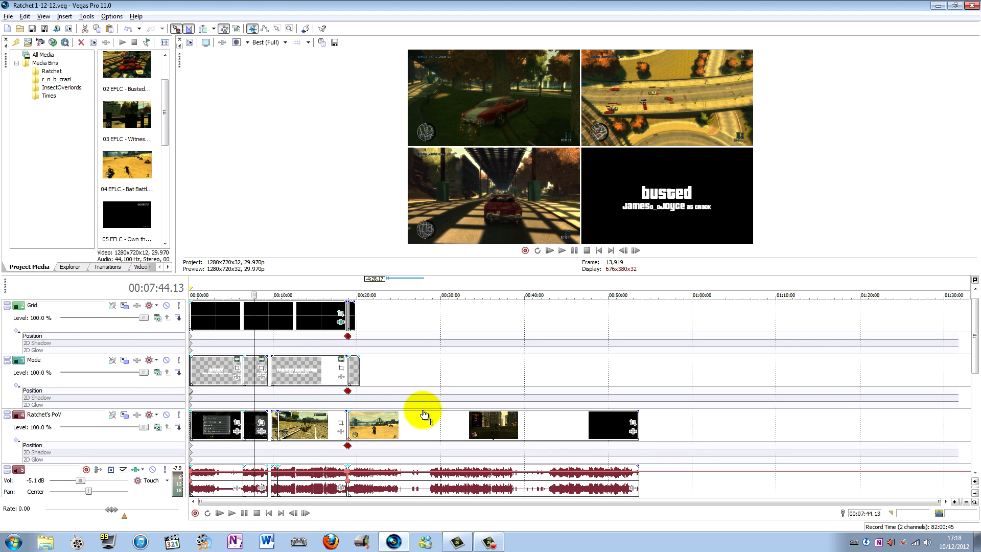
click(207, 283)
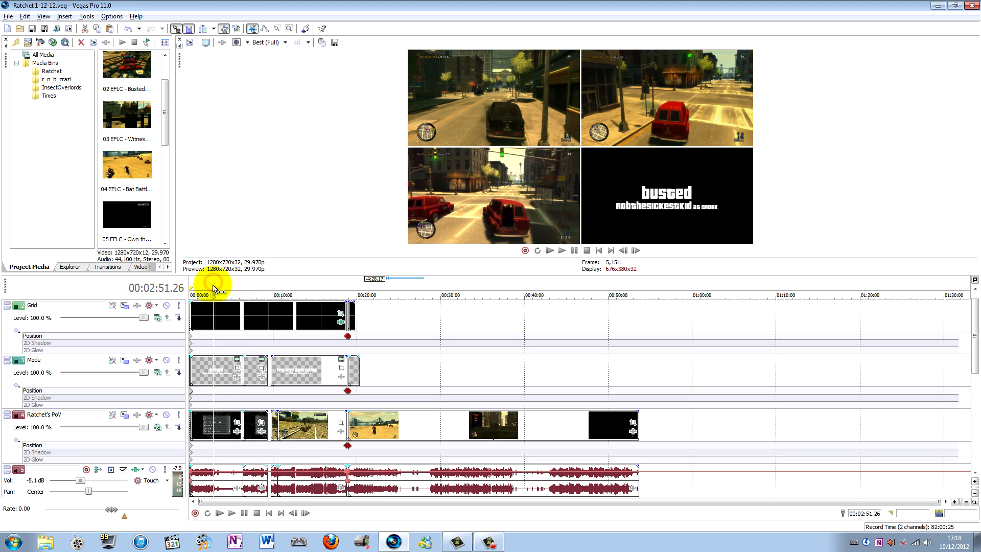
click(204, 287)
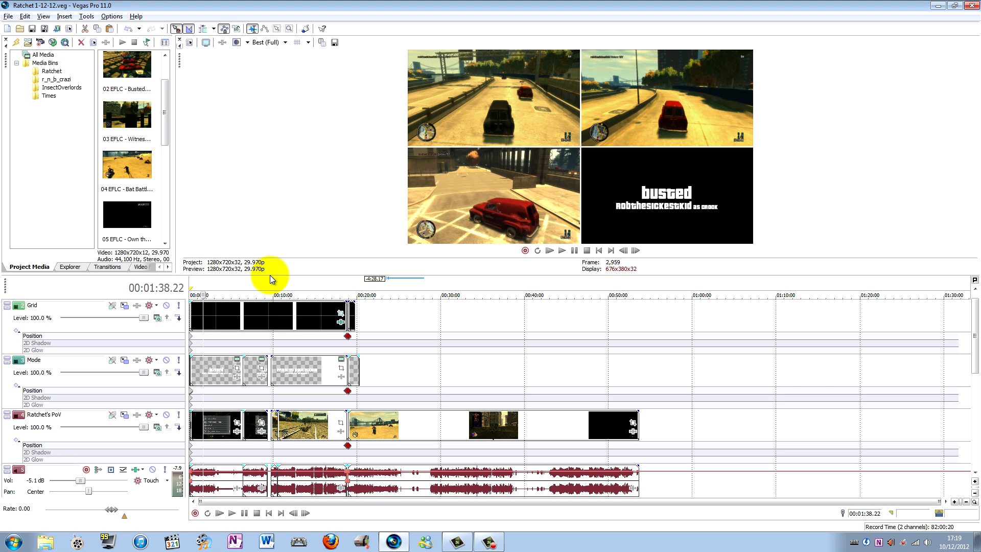
click(258, 288)
click(324, 284)
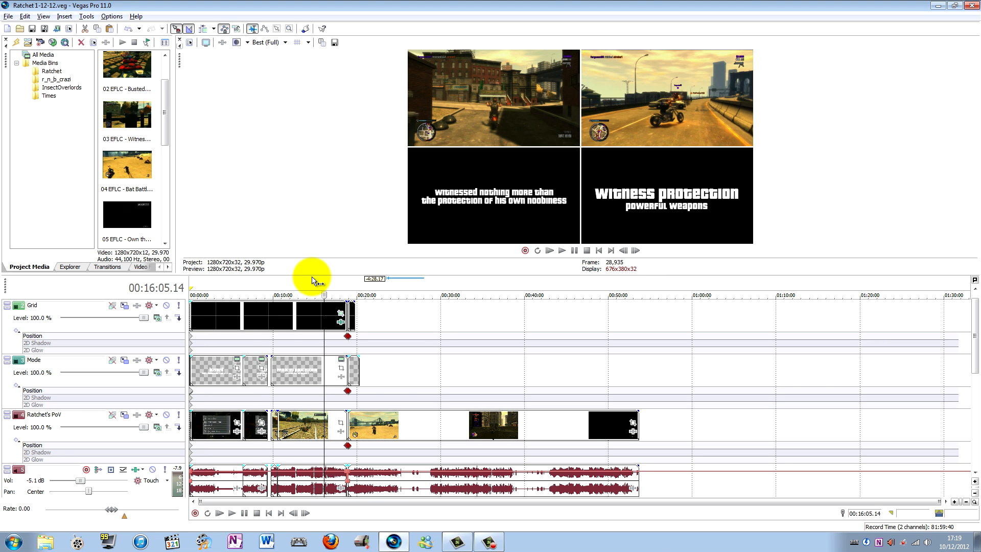
click(341, 287)
click(435, 284)
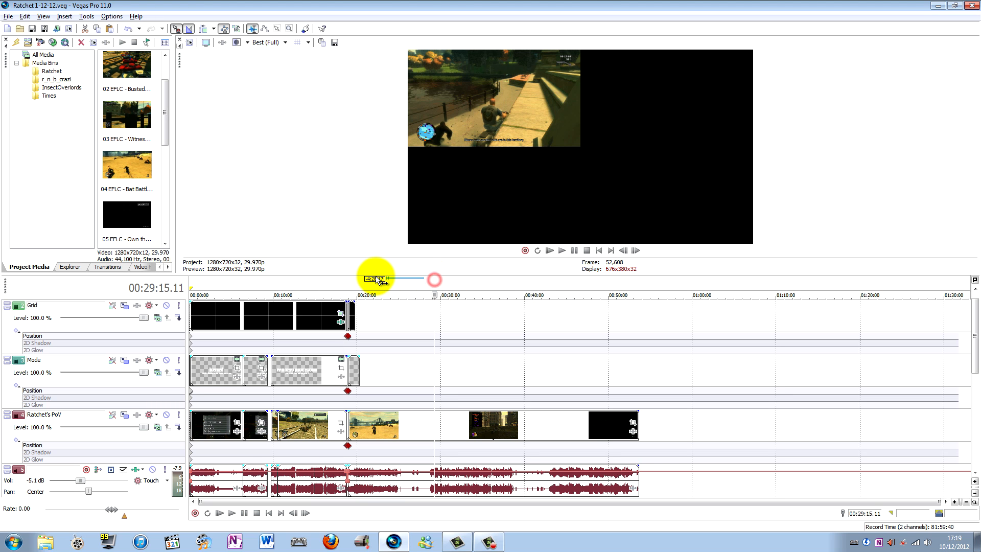
click(386, 280)
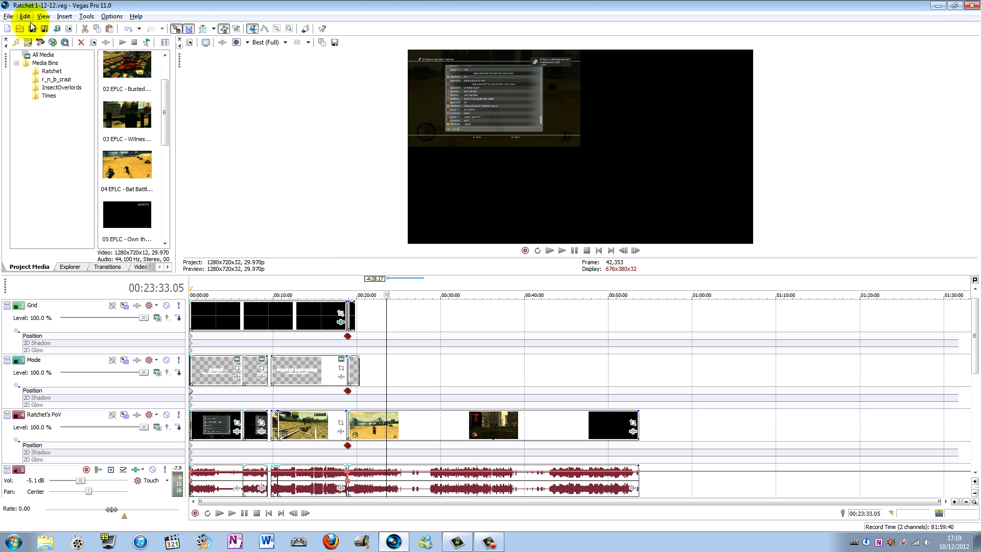